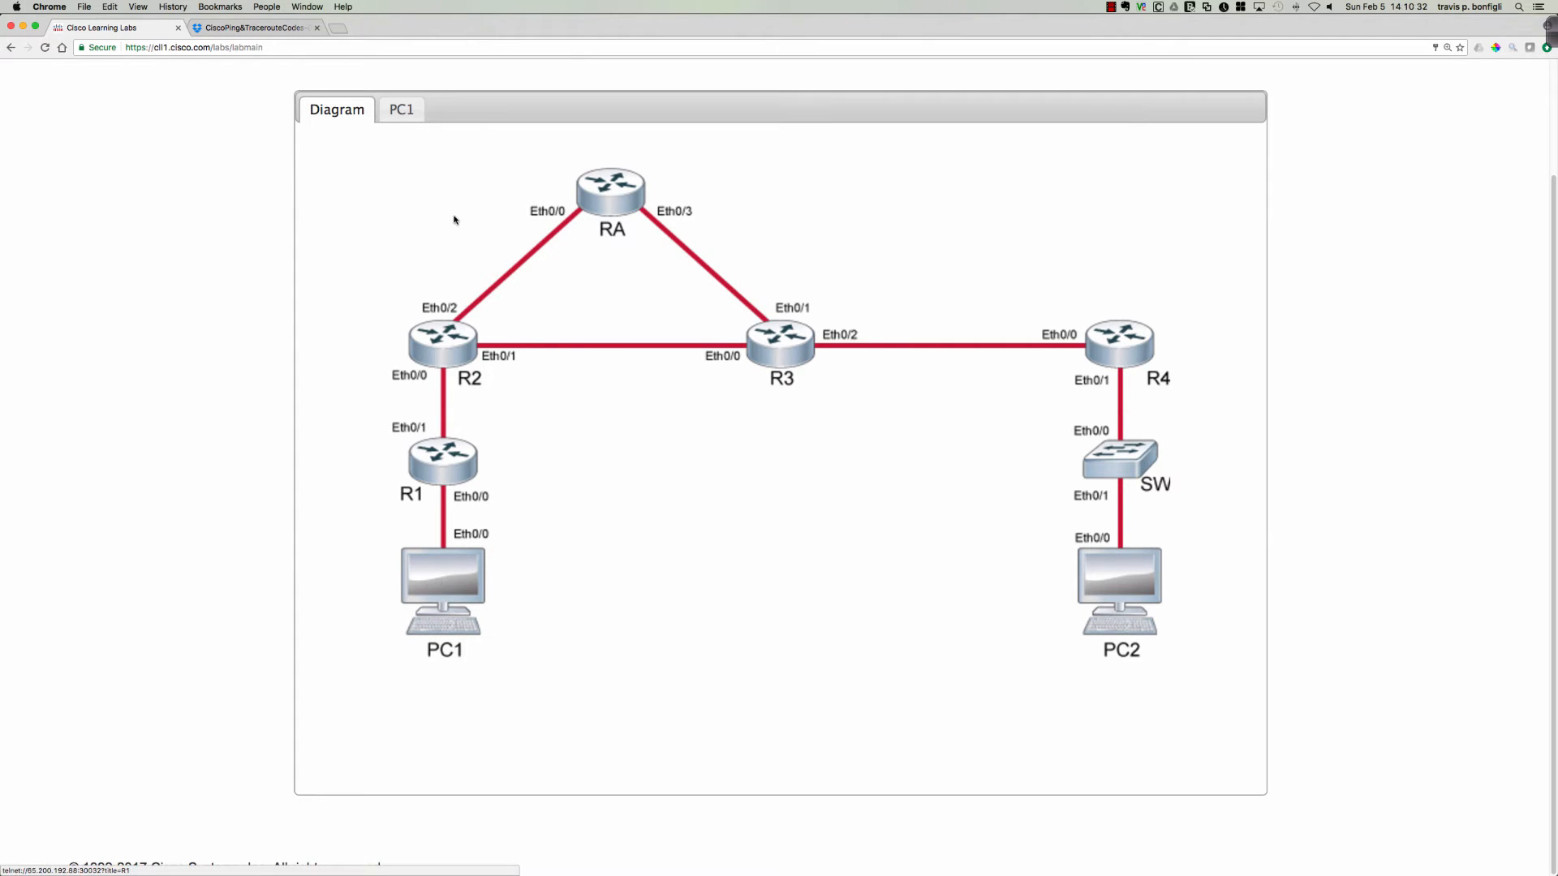
# Ping 10.10.50.2 from the PC1 console.
pyautogui.click(416, 112)
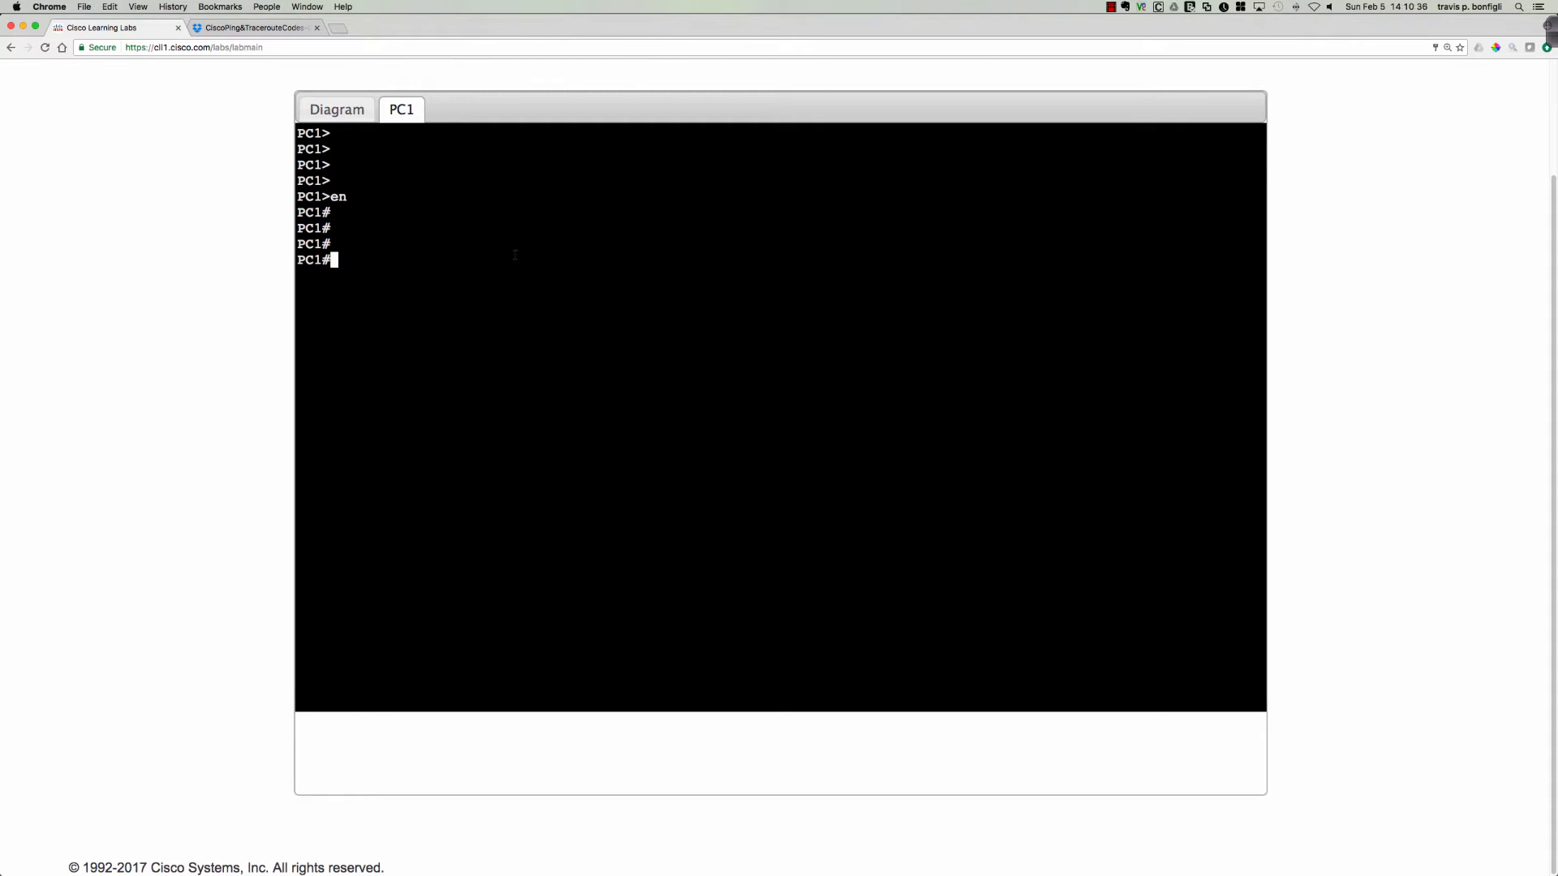
pyautogui.write('ping 10.10.50.2')
pyautogui.press('Return')
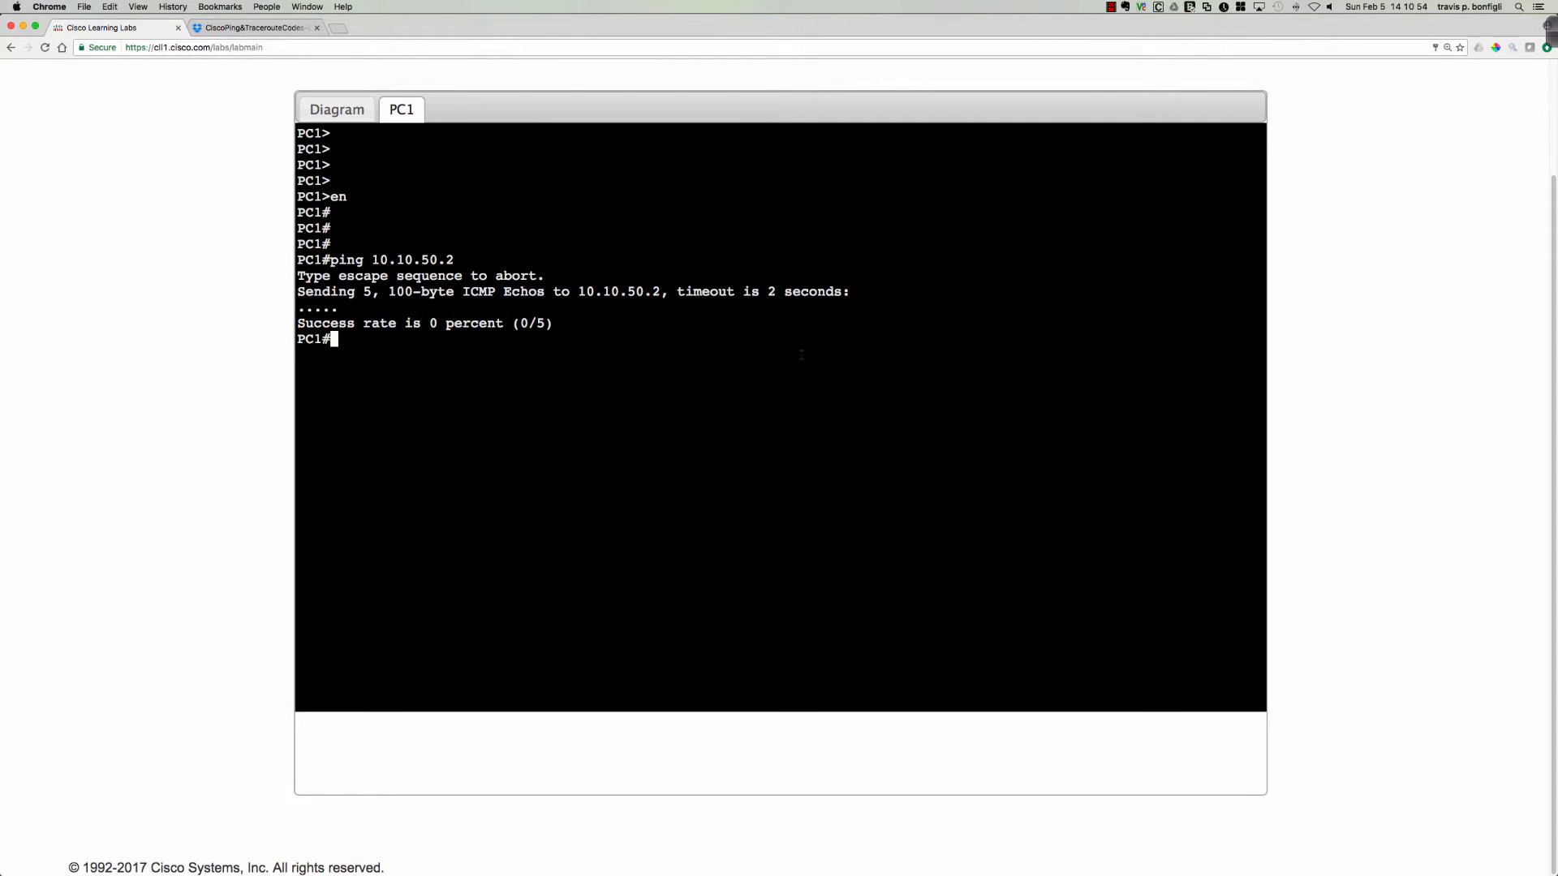
# Check the options of debug ip packet on PC1 and enable detailed IP packet debugging.
pyautogui.write('debug ip packet')
pyautogui.write(' ?')
pyautogui.write('det')
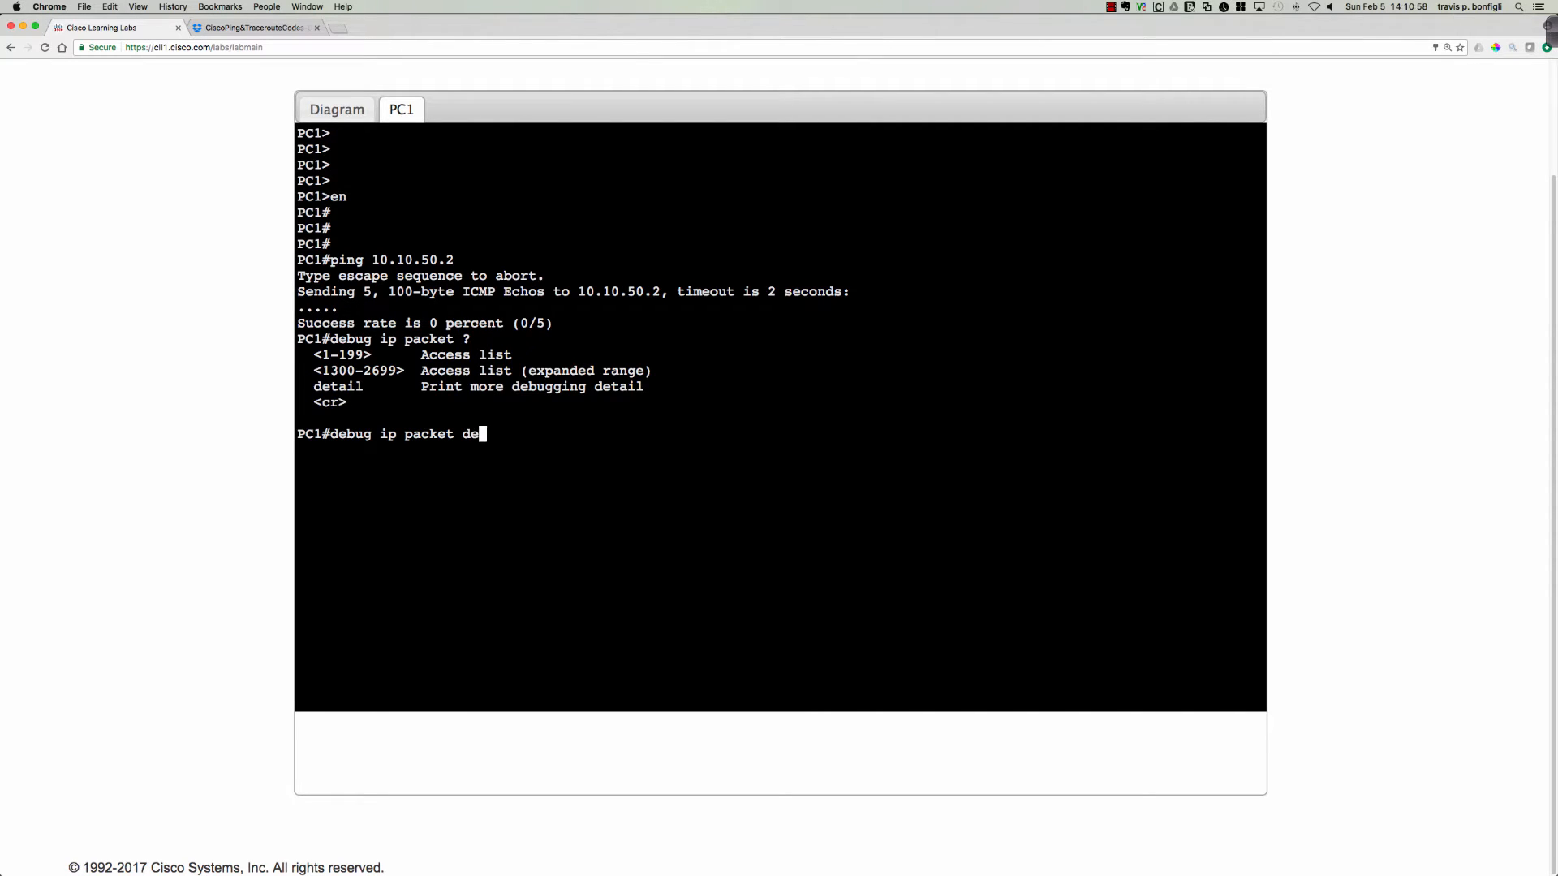
pyautogui.press('Tab')
pyautogui.write('?')
pyautogui.press('Return')
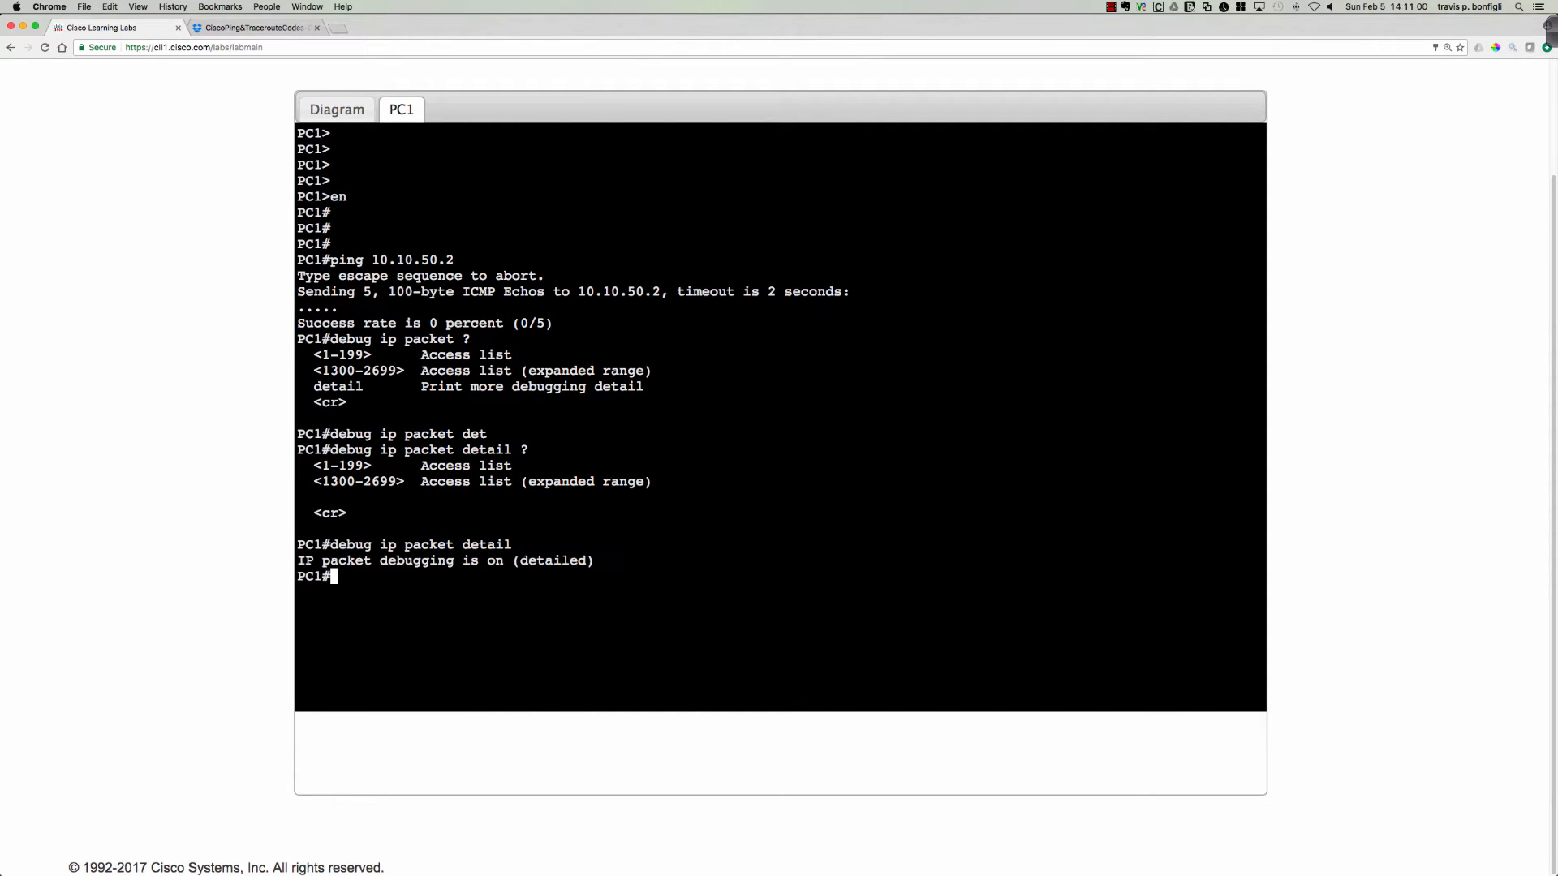
# Repeat the ping to 10.10.50.2 from PC1 with packet debugging enabled, and return to the topology diagram.
pyautogui.press('Up')
pyautogui.press('Up')
pyautogui.press('Return')
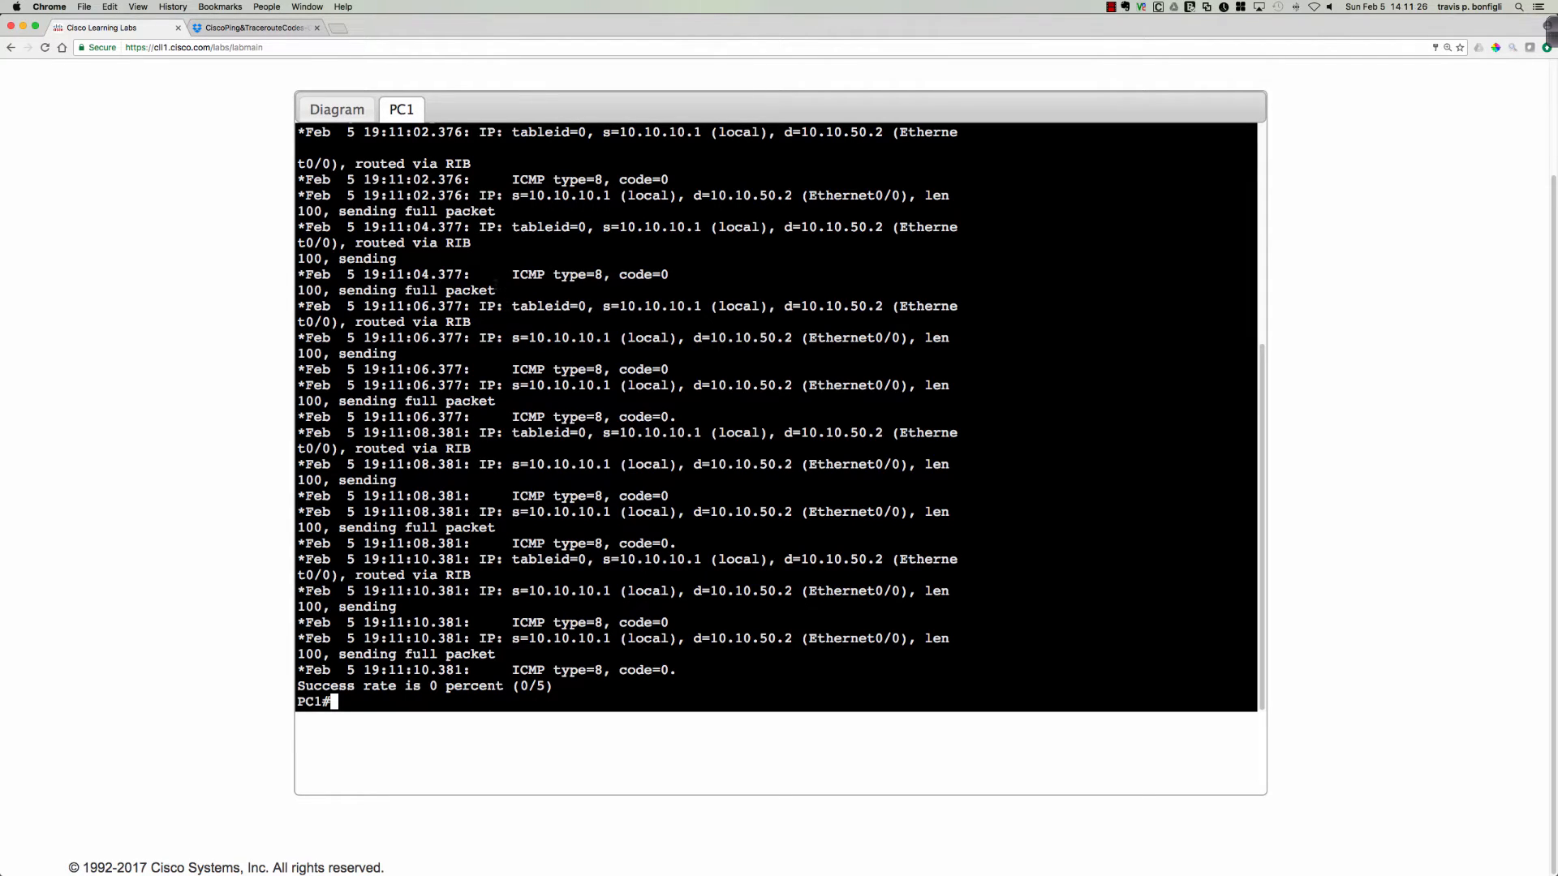
pyautogui.click(337, 109)
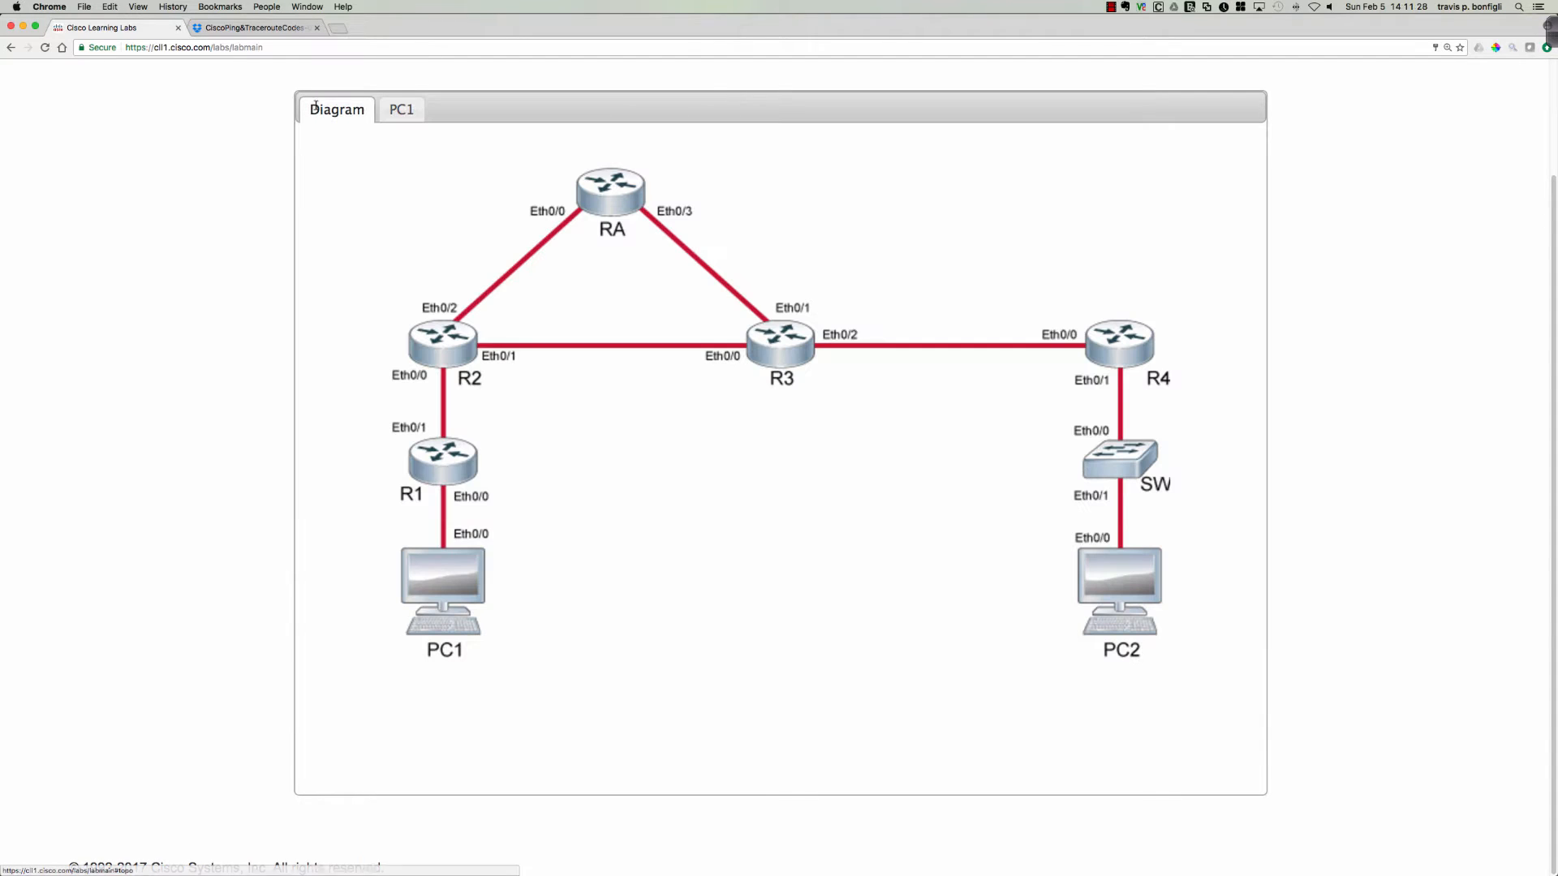
# Switch to the ping and traceroute PDF in Dropbox and highlight the explanation of ICMP type 8 in the debug example.
pyautogui.click(246, 29)
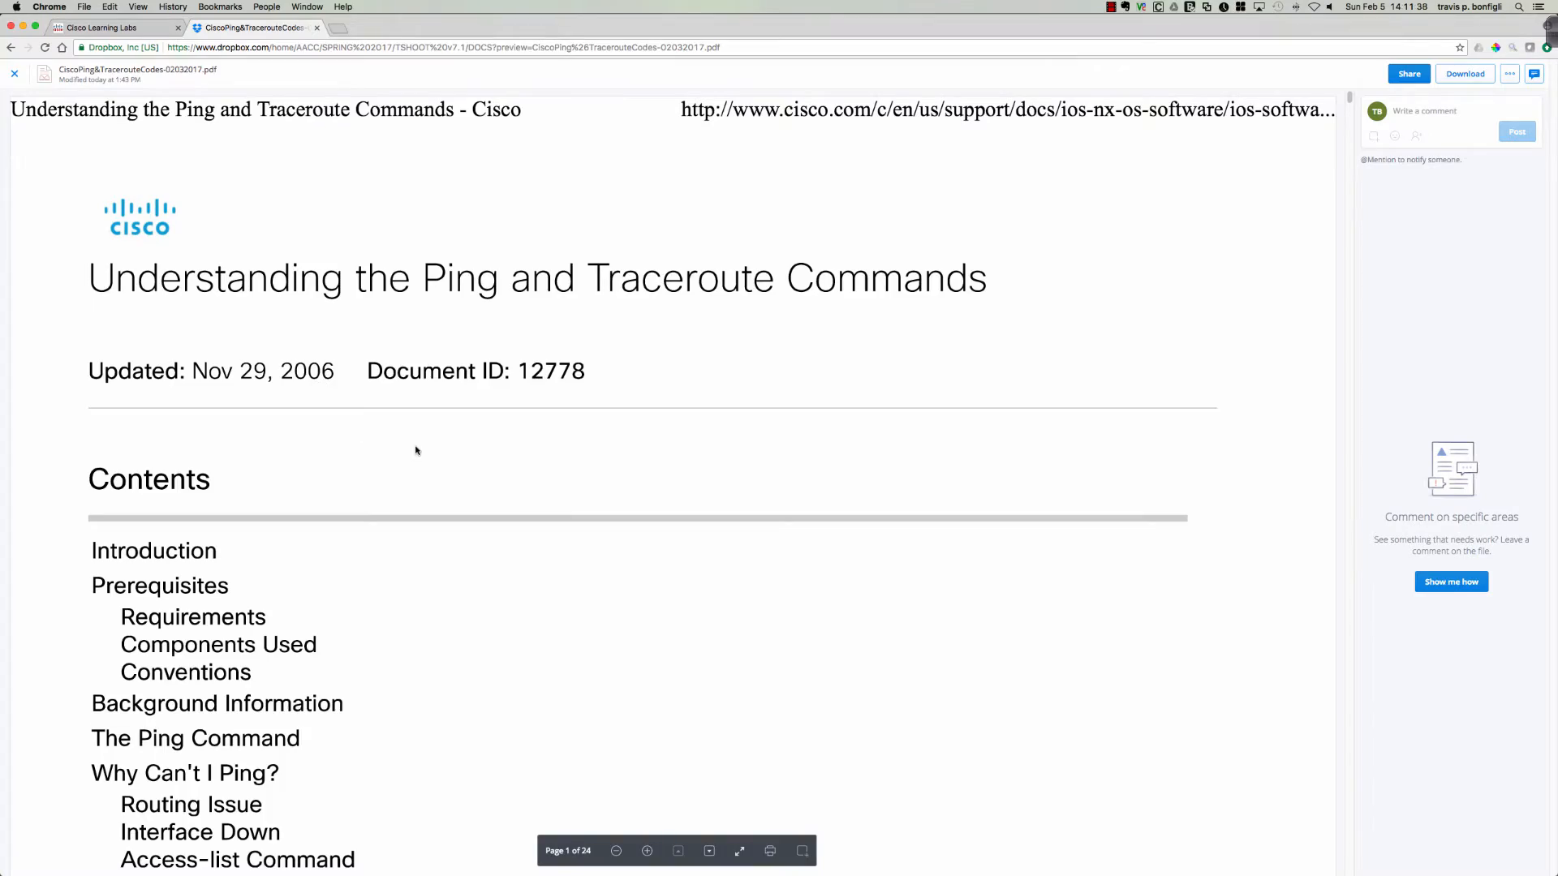
pyautogui.scroll(-2, 415, 448)
pyautogui.scroll(-15, 416, 449)
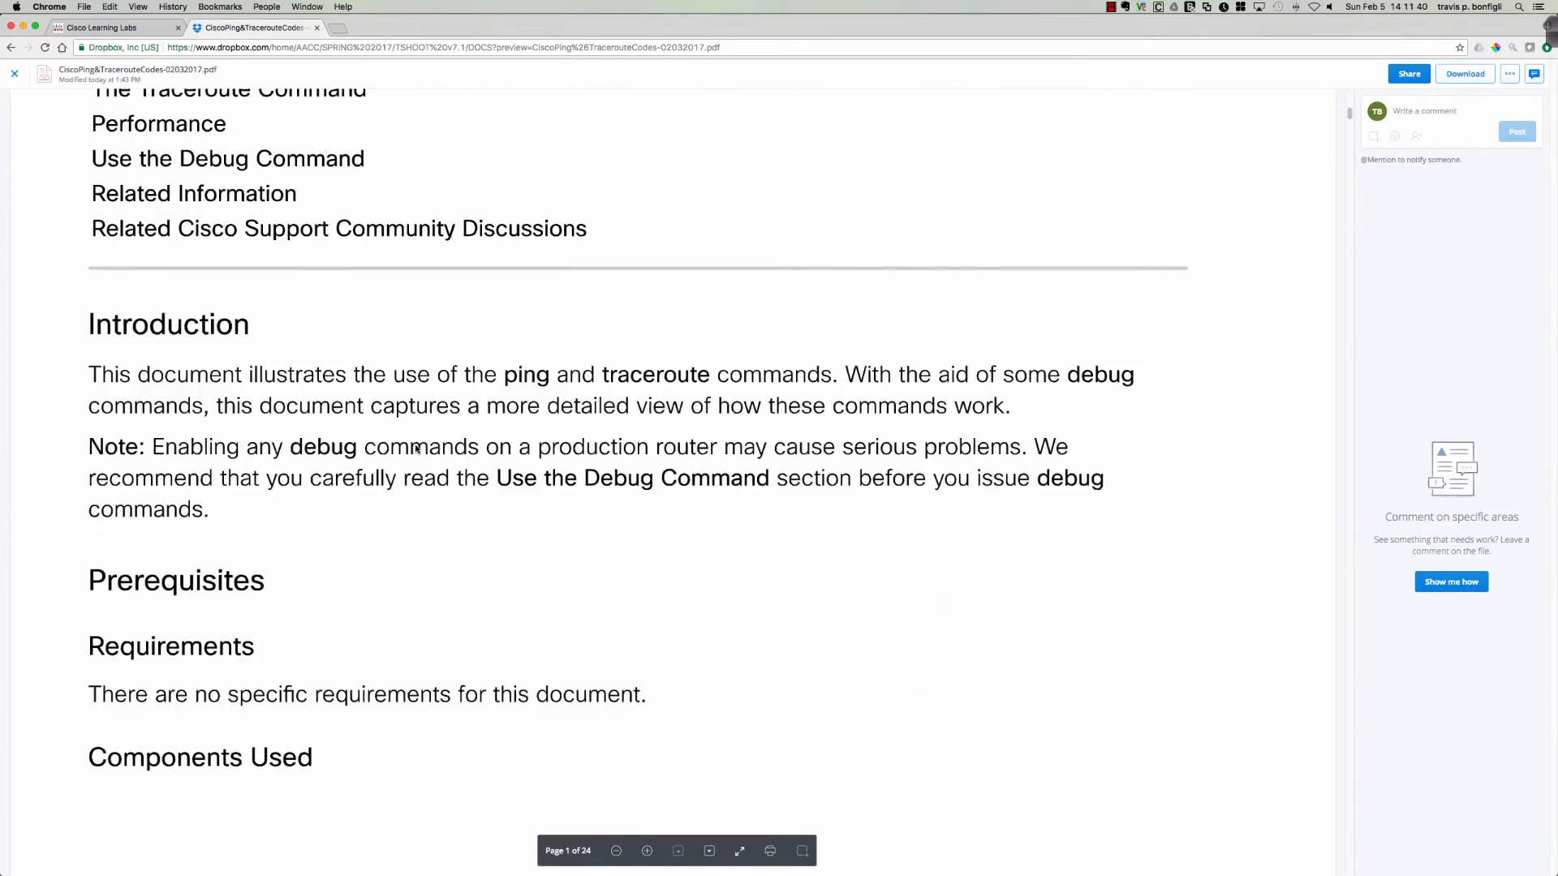
pyautogui.scroll(-20, 415, 449)
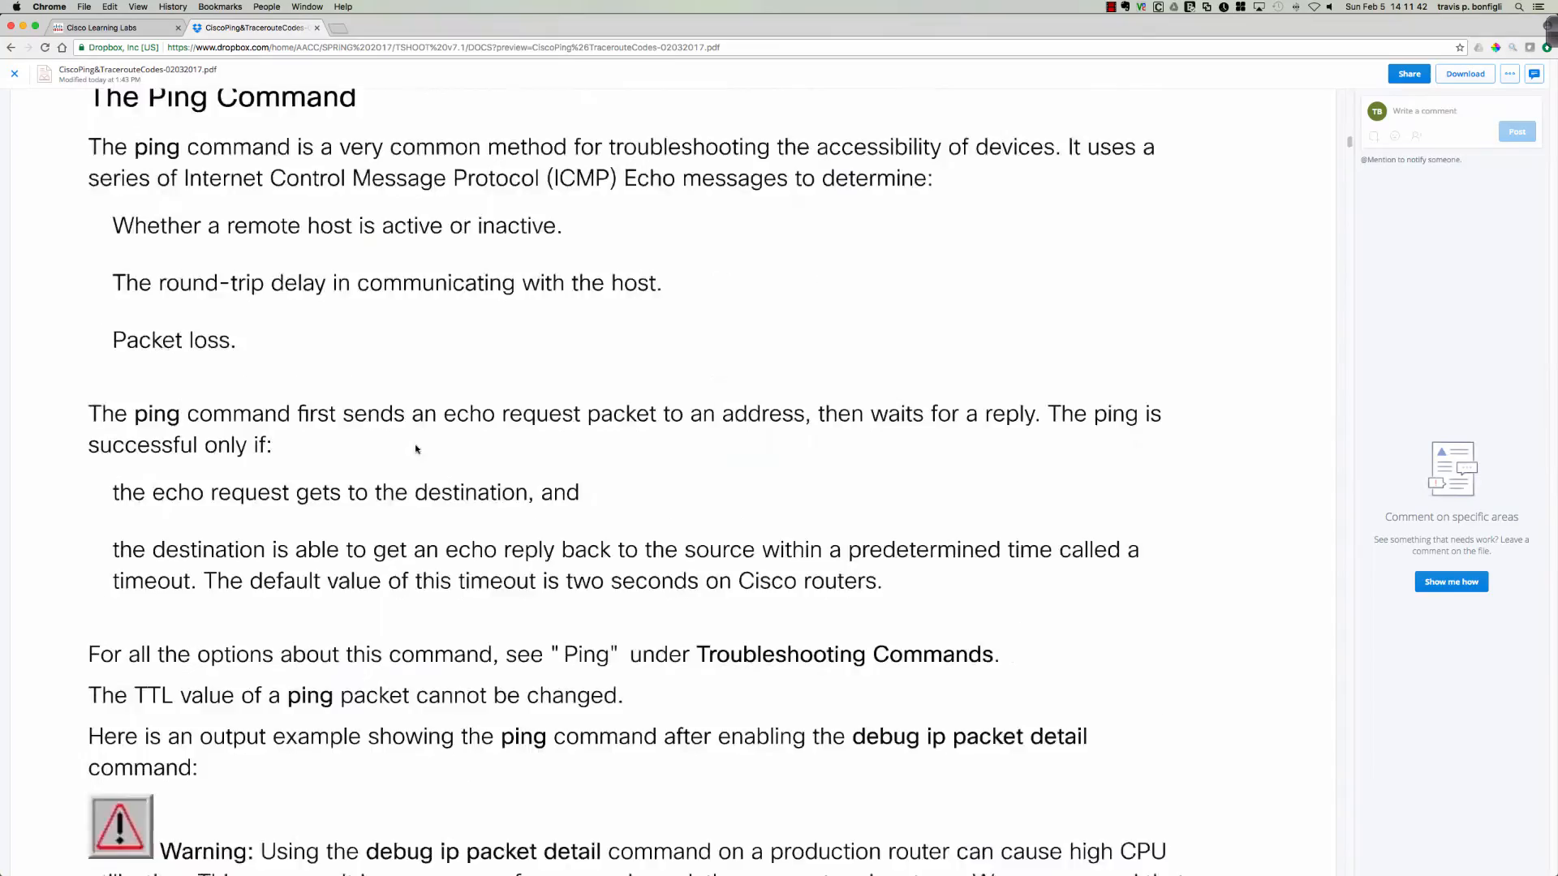
pyautogui.scroll(-15, 415, 449)
pyautogui.scroll(10, 416, 449)
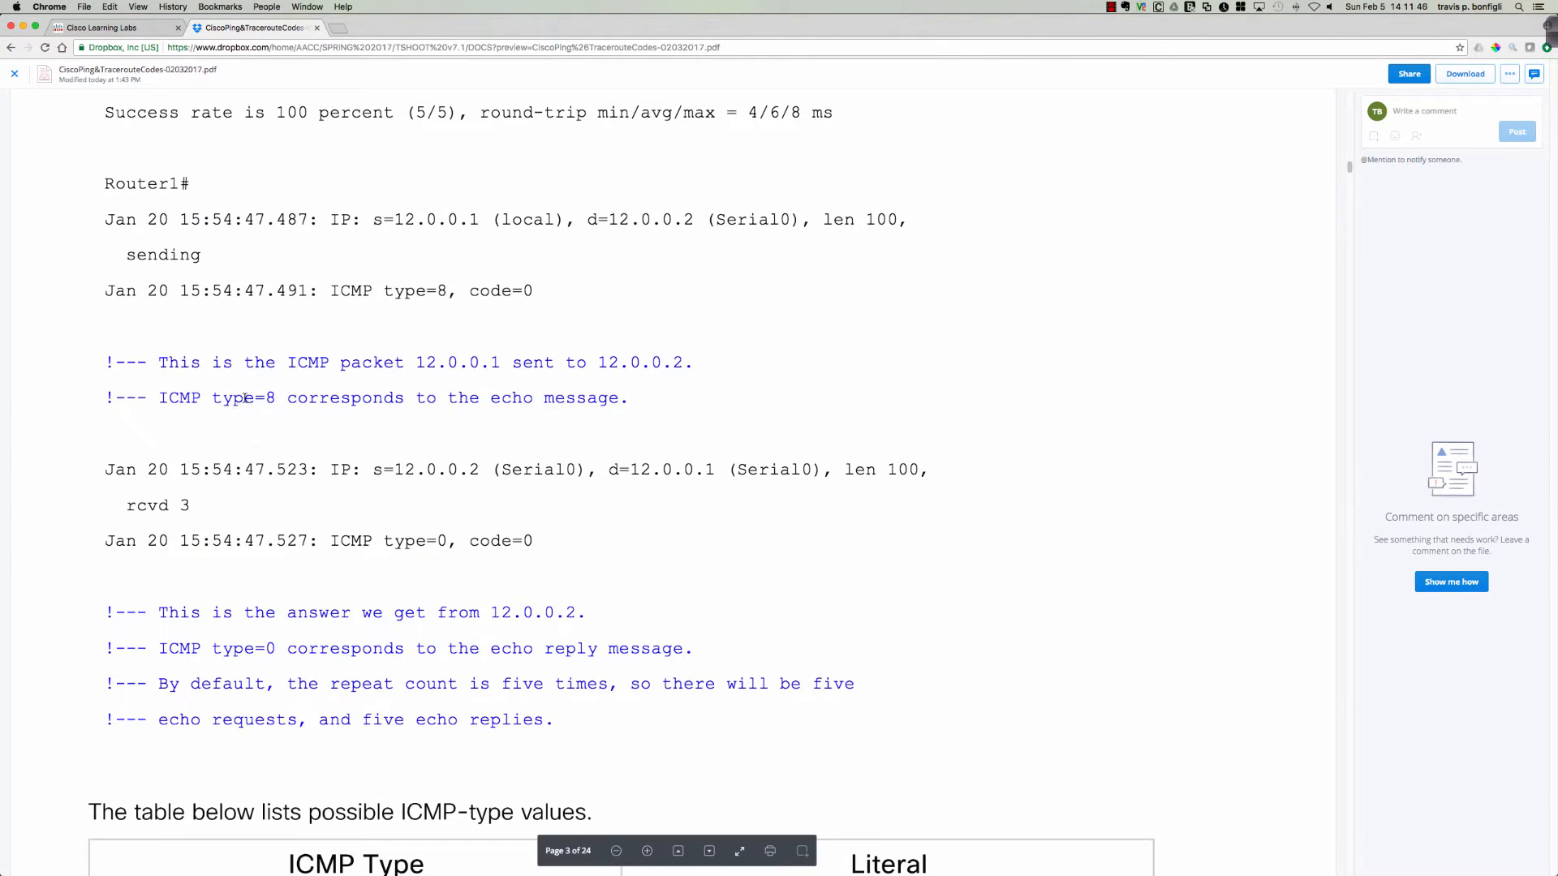
pyautogui.moveTo(283, 399); pyautogui.dragTo(572, 400)
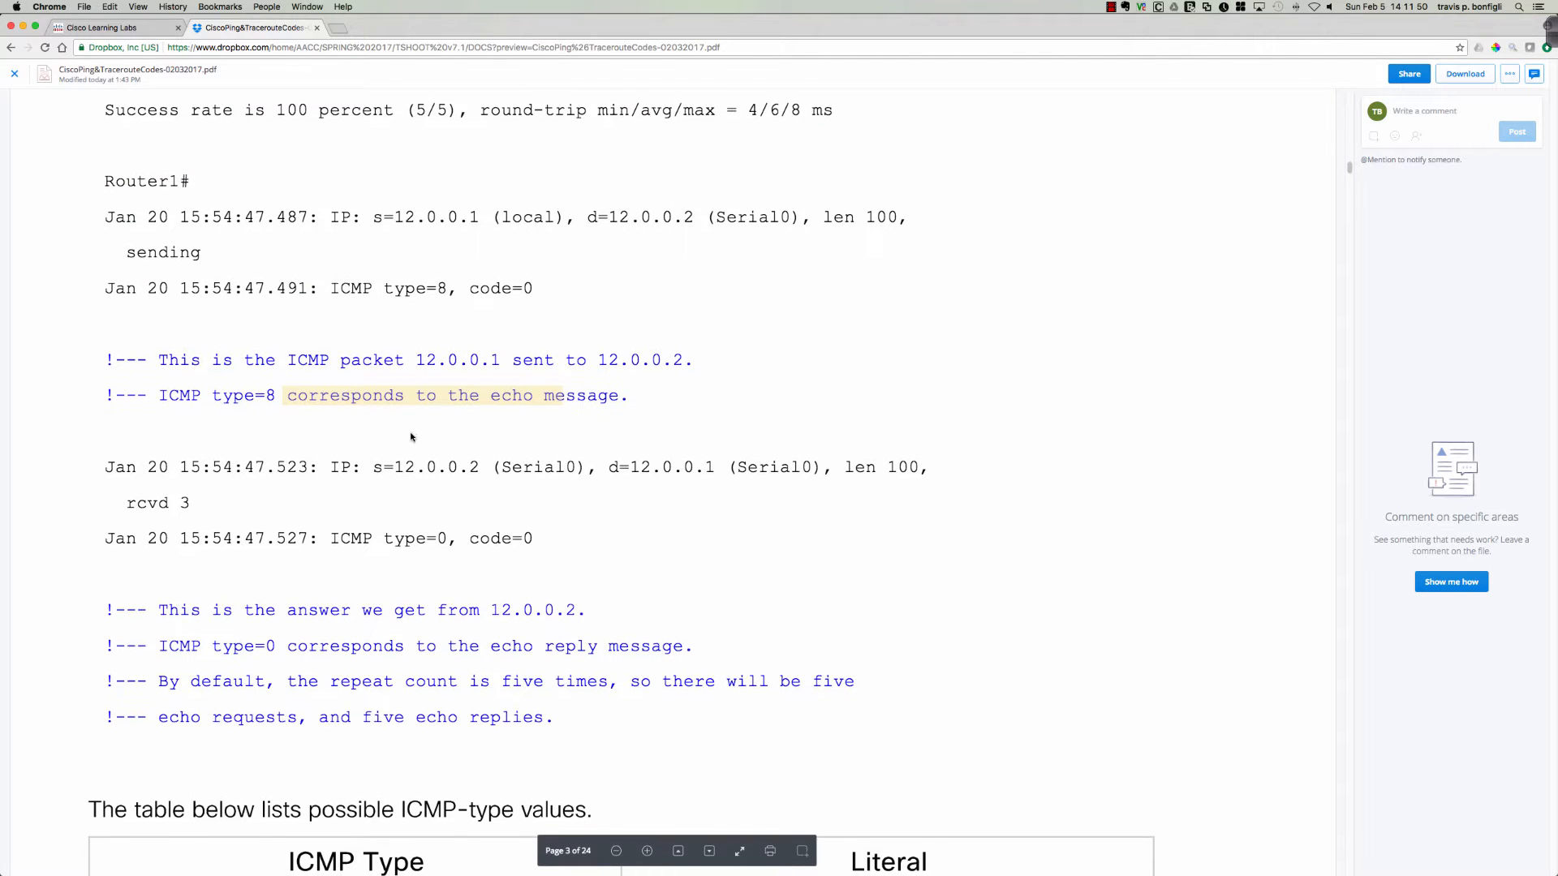
# Examine the table of possible ICMP type values and their literal meanings, including the destination unreachable and time-exceeded codes.
pyautogui.scroll(-2, 411, 438)
pyautogui.scroll(-12, 410, 437)
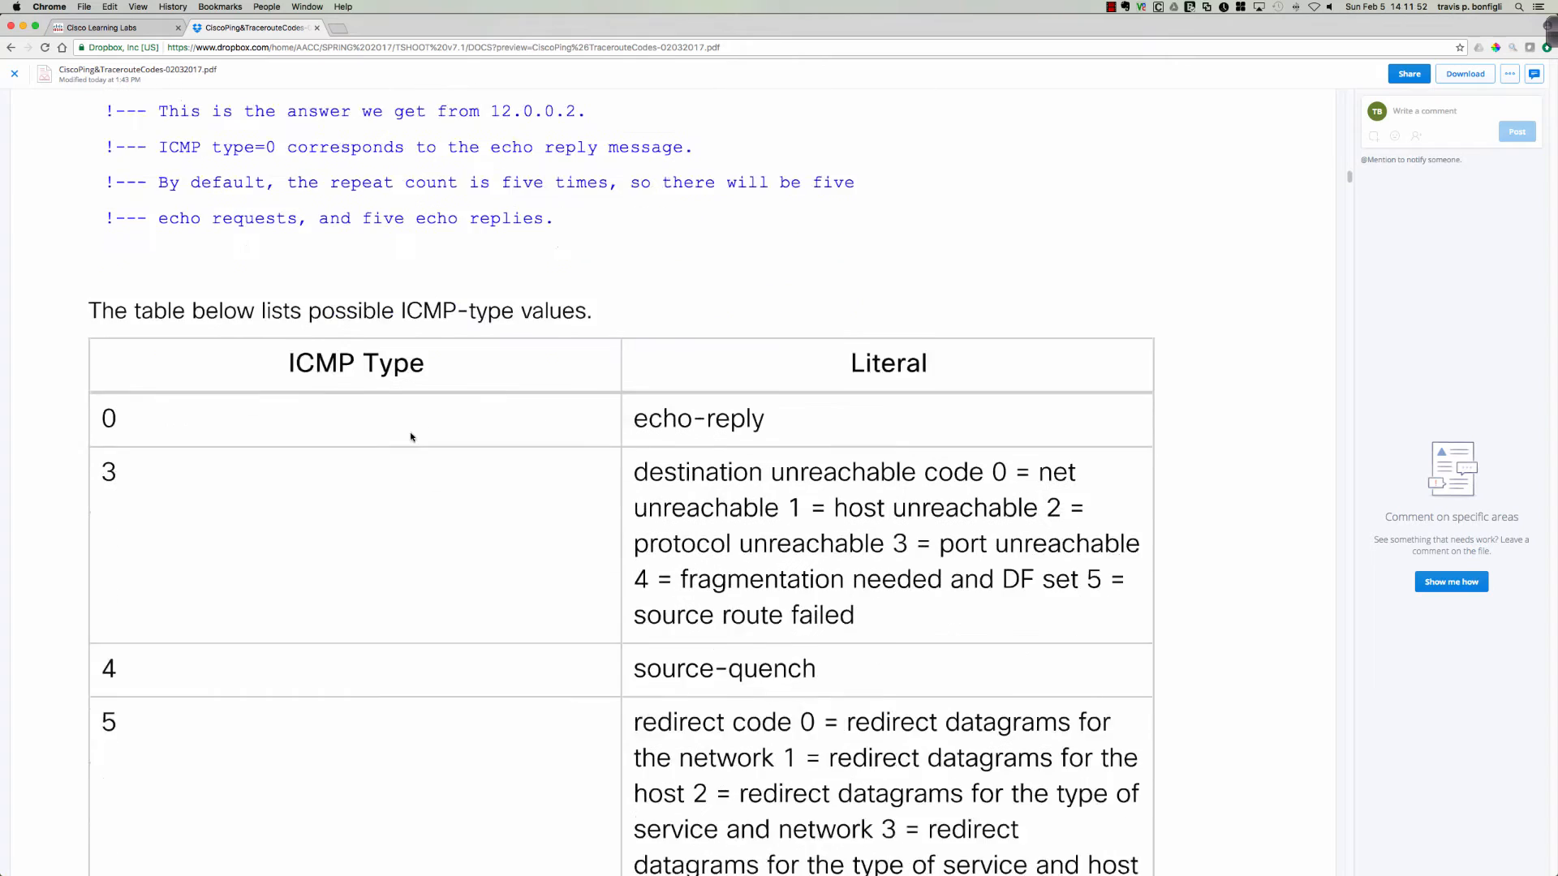
pyautogui.scroll(-9, 334, 421)
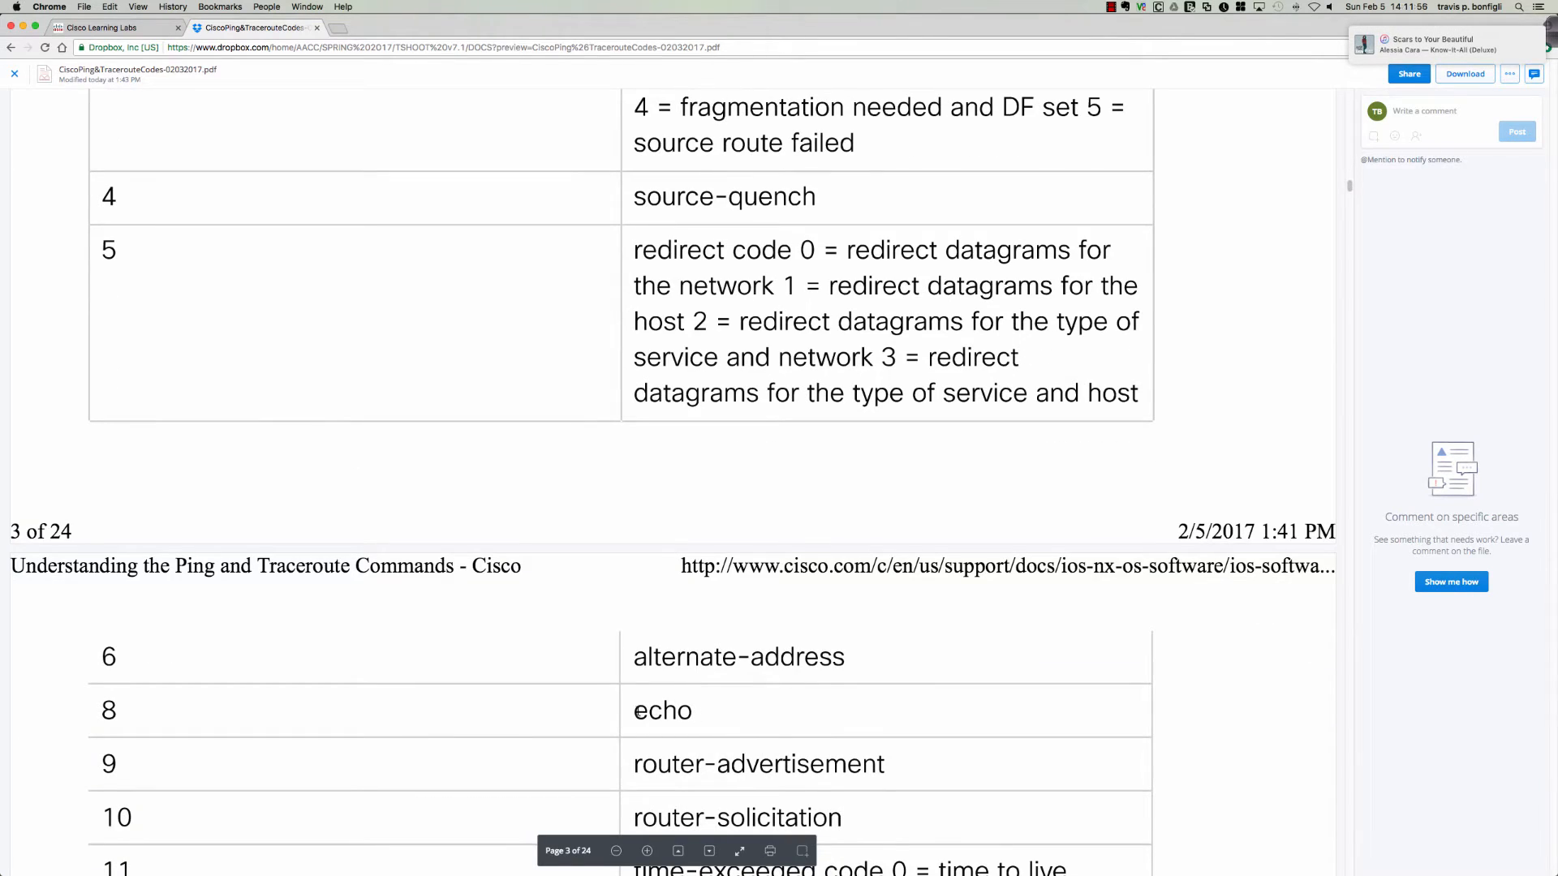
pyautogui.scroll(3, 371, 481)
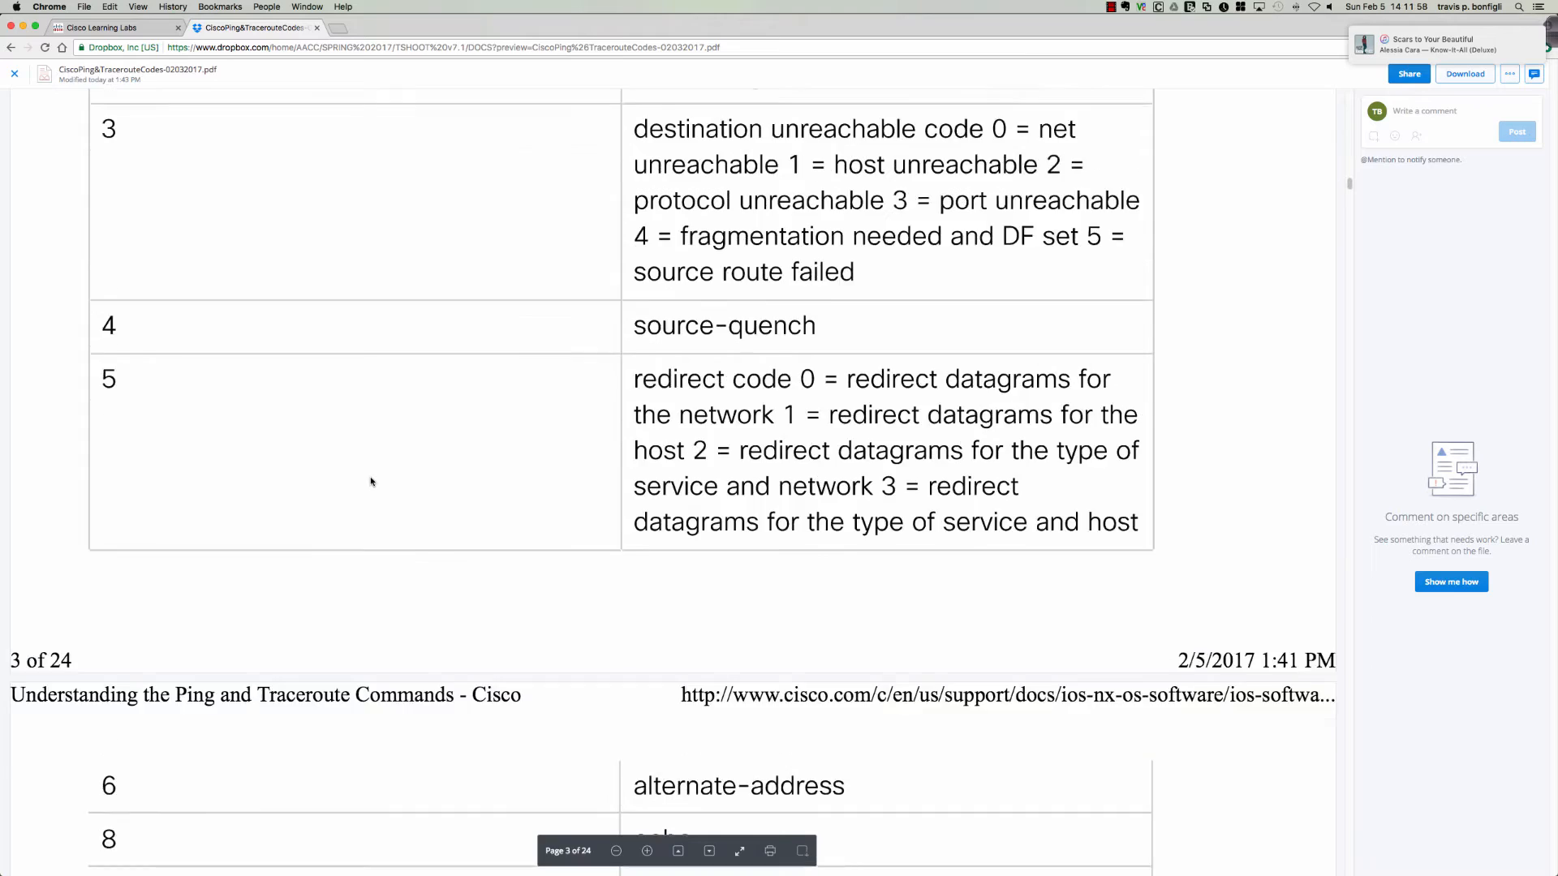
pyautogui.scroll(2, 371, 481)
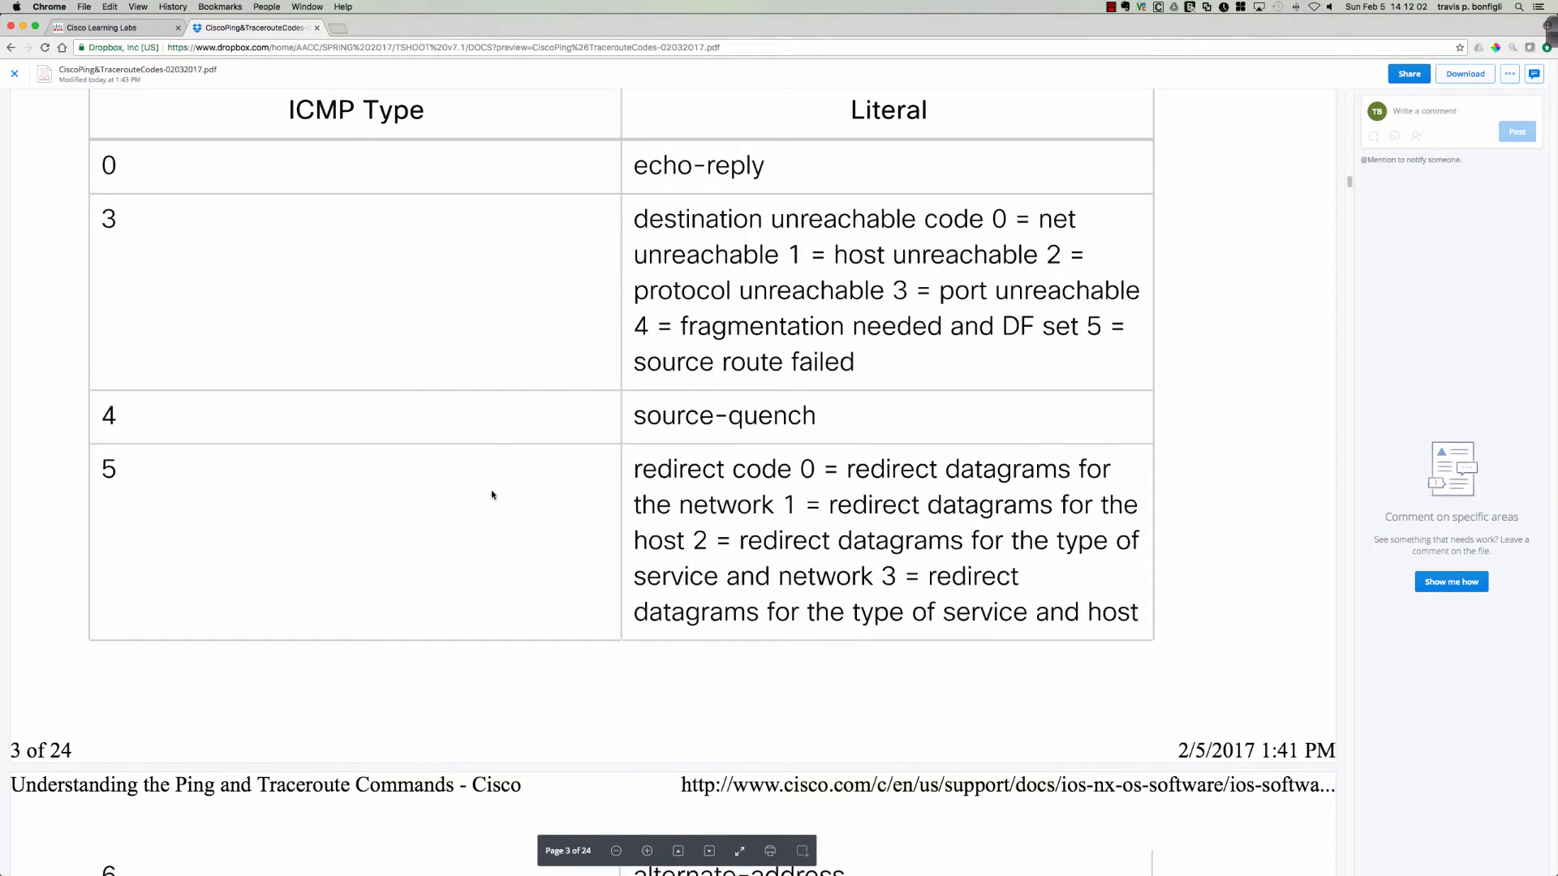
pyautogui.scroll(-3, 492, 494)
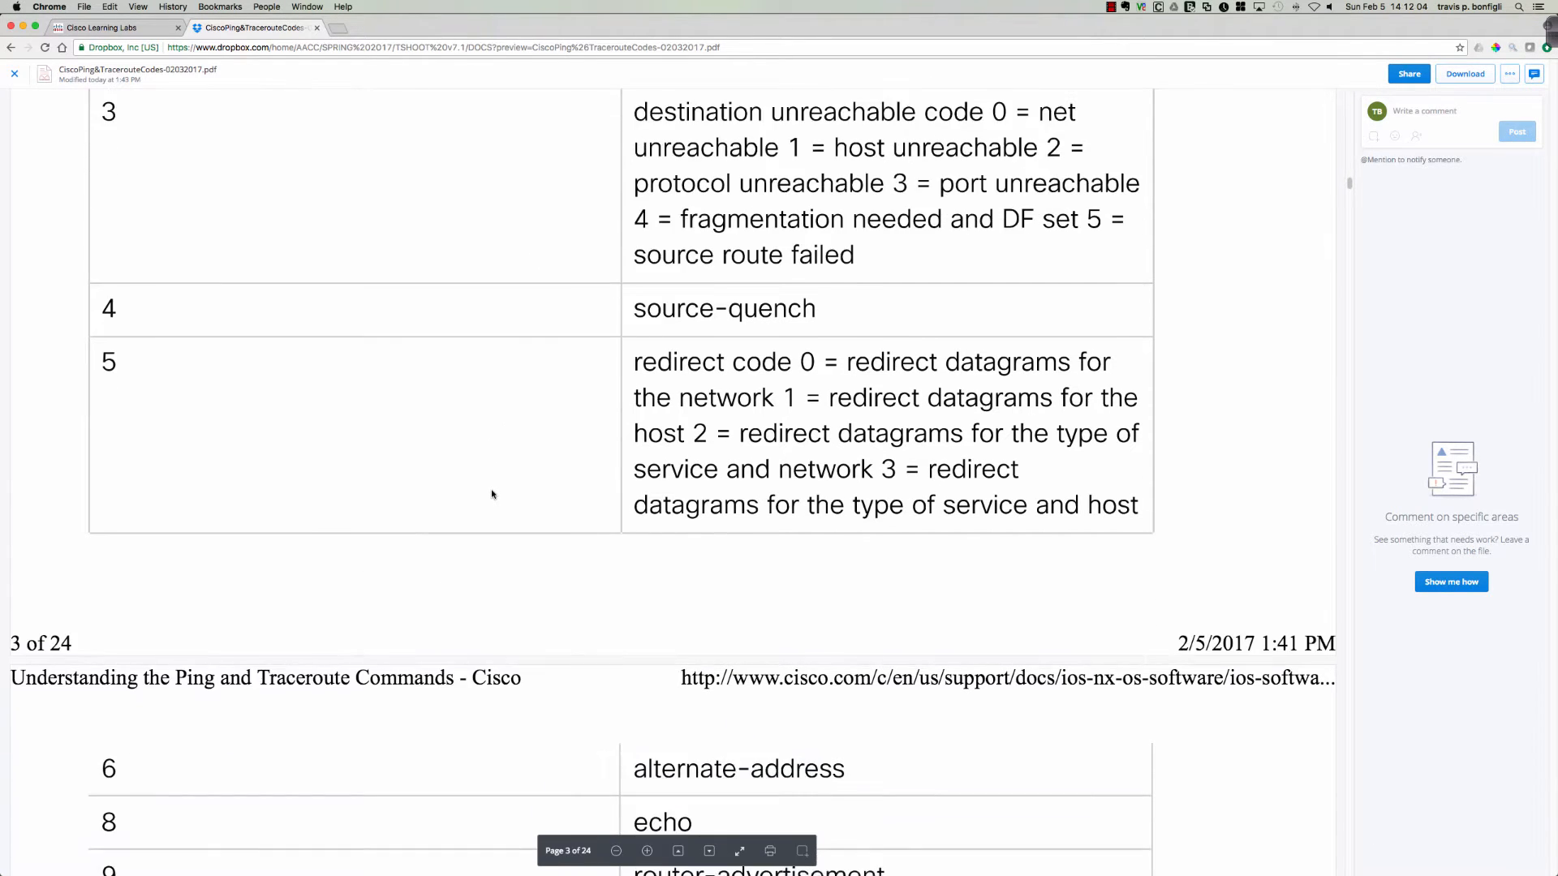
pyautogui.scroll(-1, 492, 494)
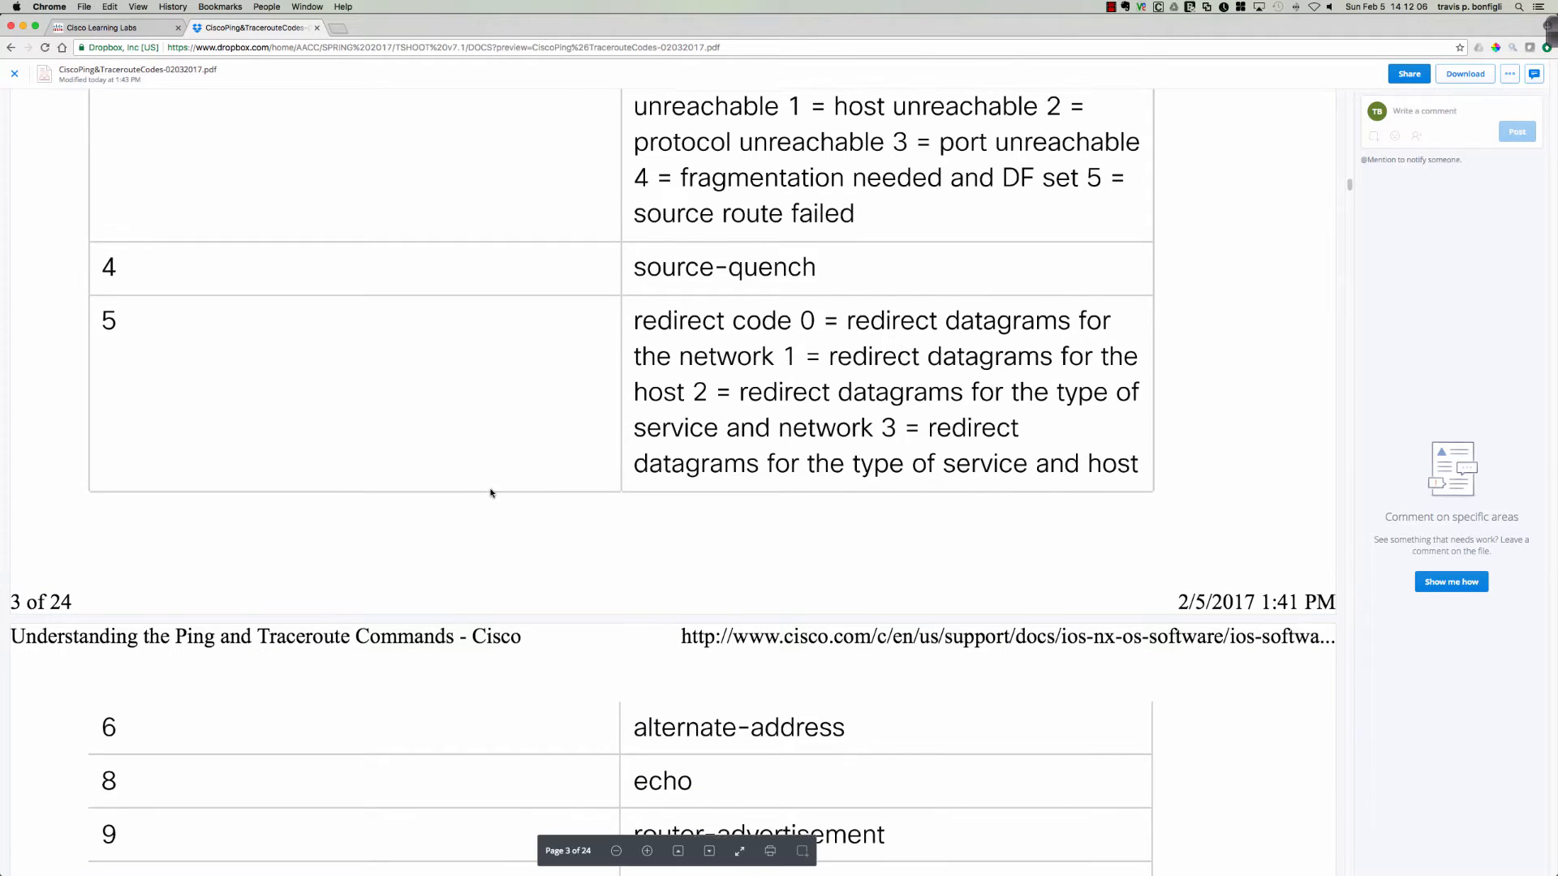
pyautogui.scroll(6, 490, 493)
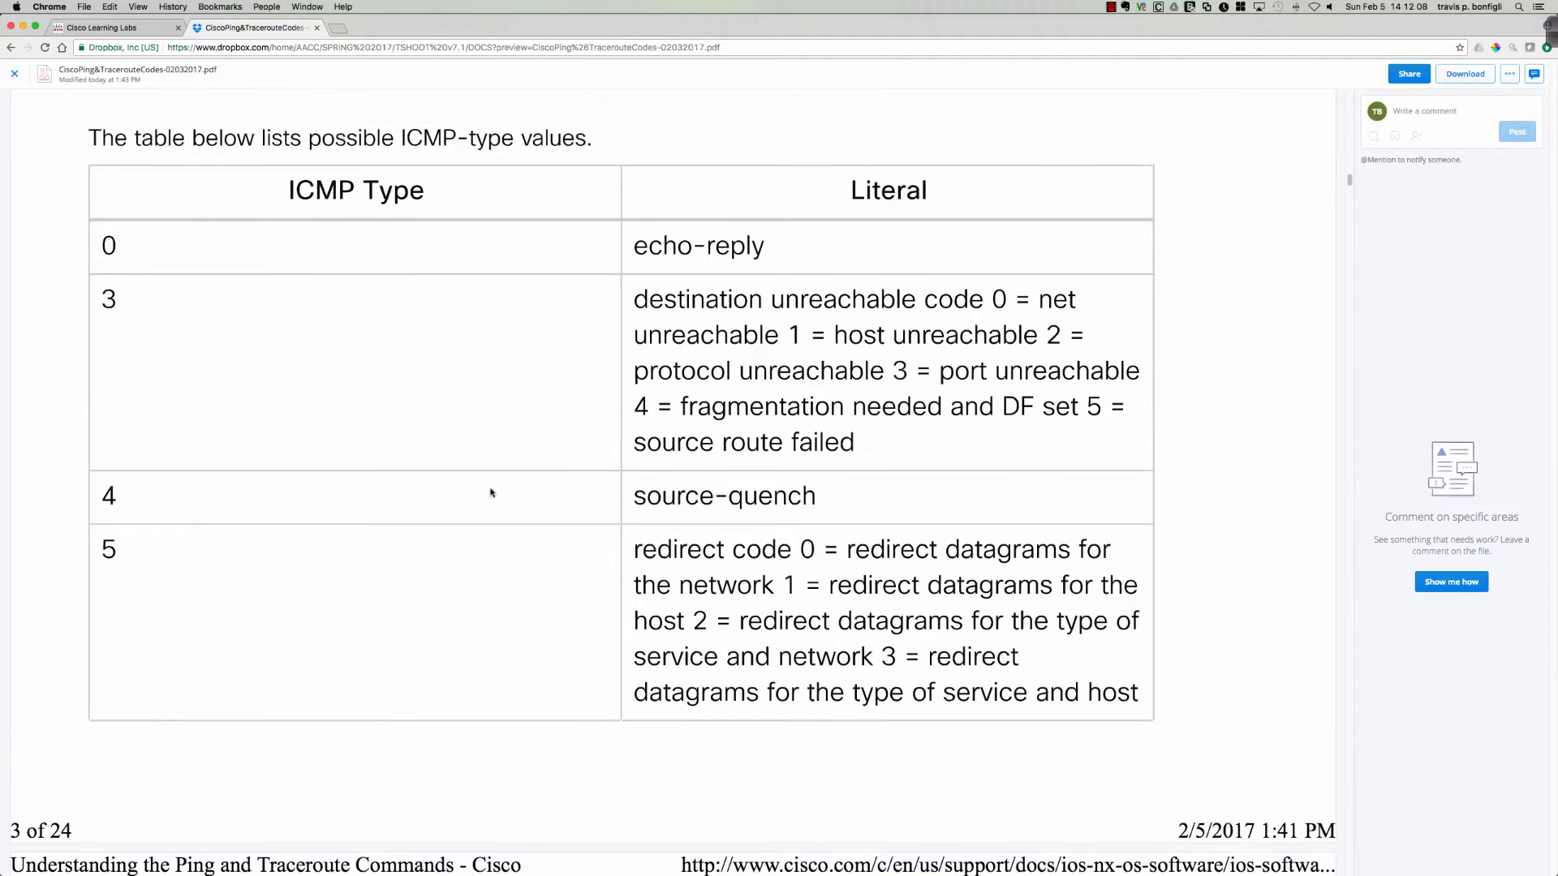
pyautogui.scroll(-1, 490, 492)
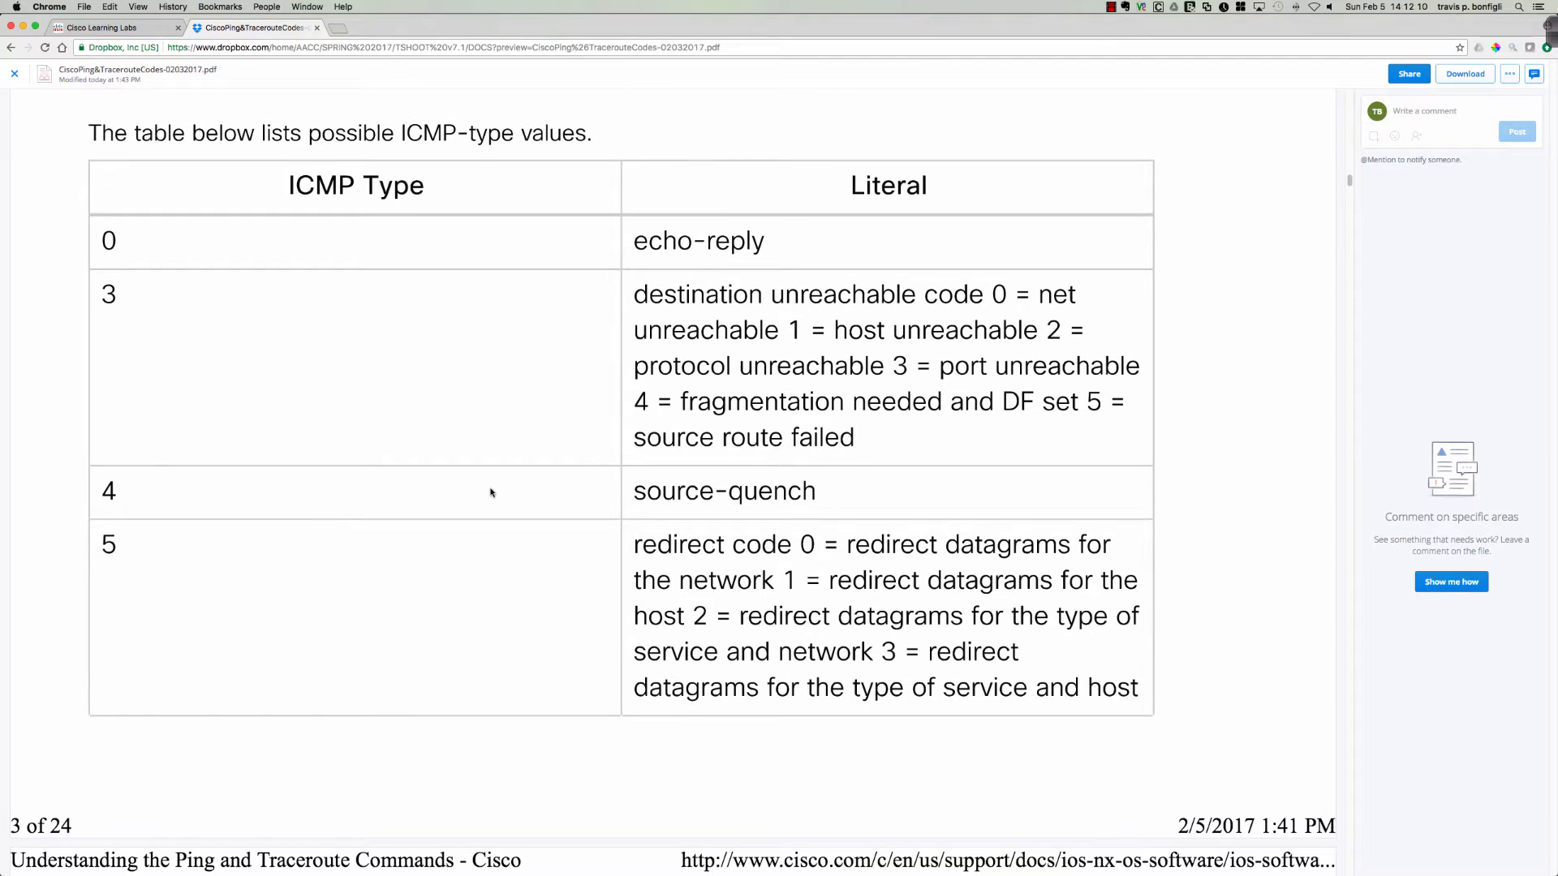
pyautogui.scroll(-14, 792, 529)
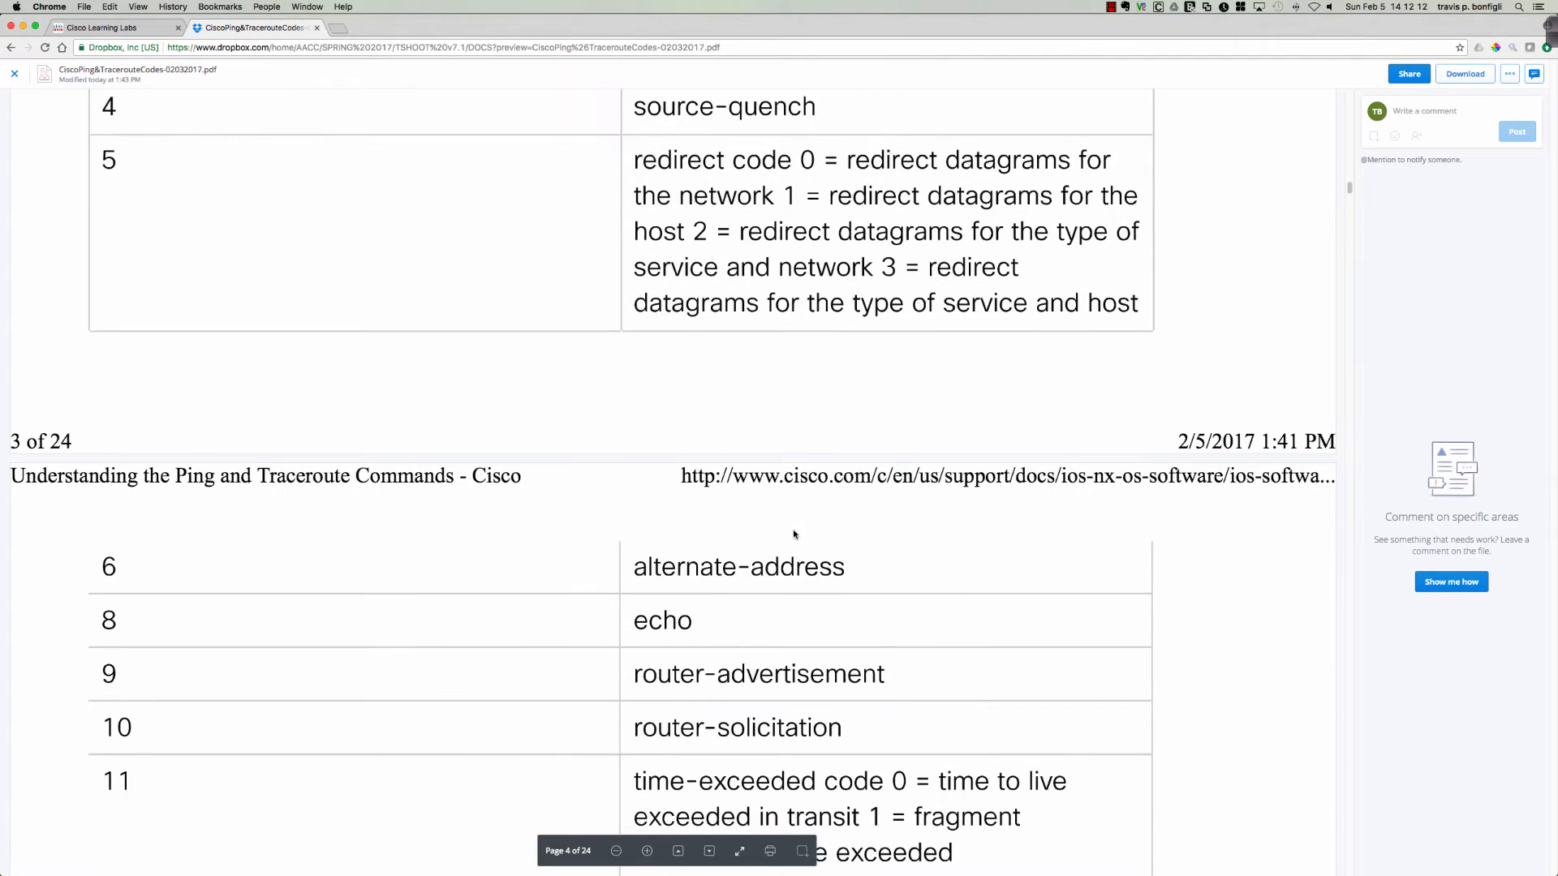
pyautogui.scroll(-4, 795, 536)
pyautogui.scroll(-3, 795, 534)
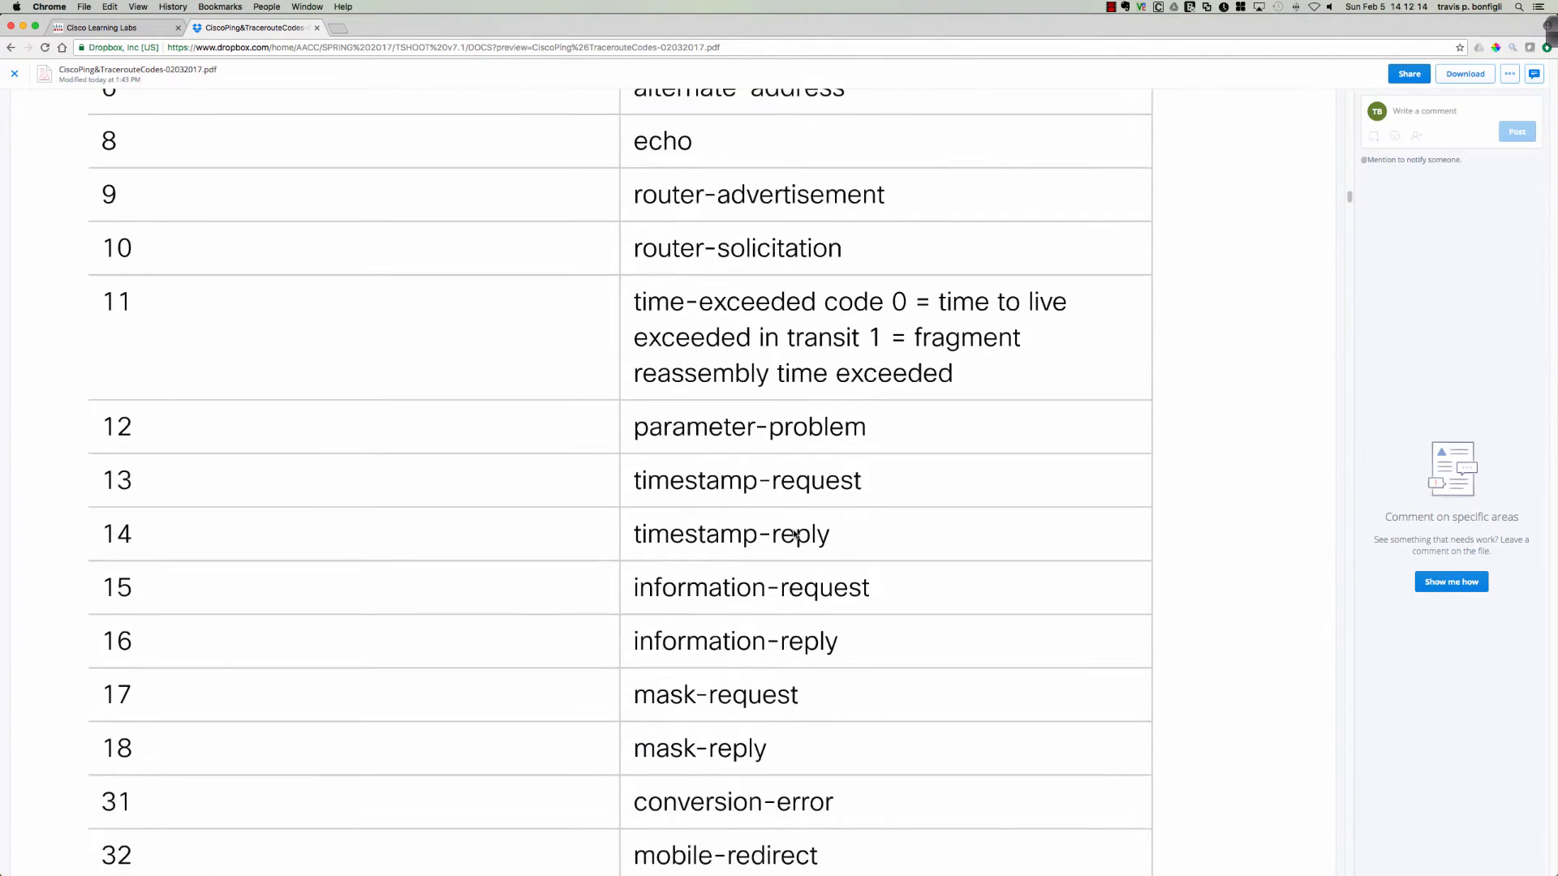
pyautogui.scroll(-1, 794, 533)
pyautogui.scroll(3, 793, 534)
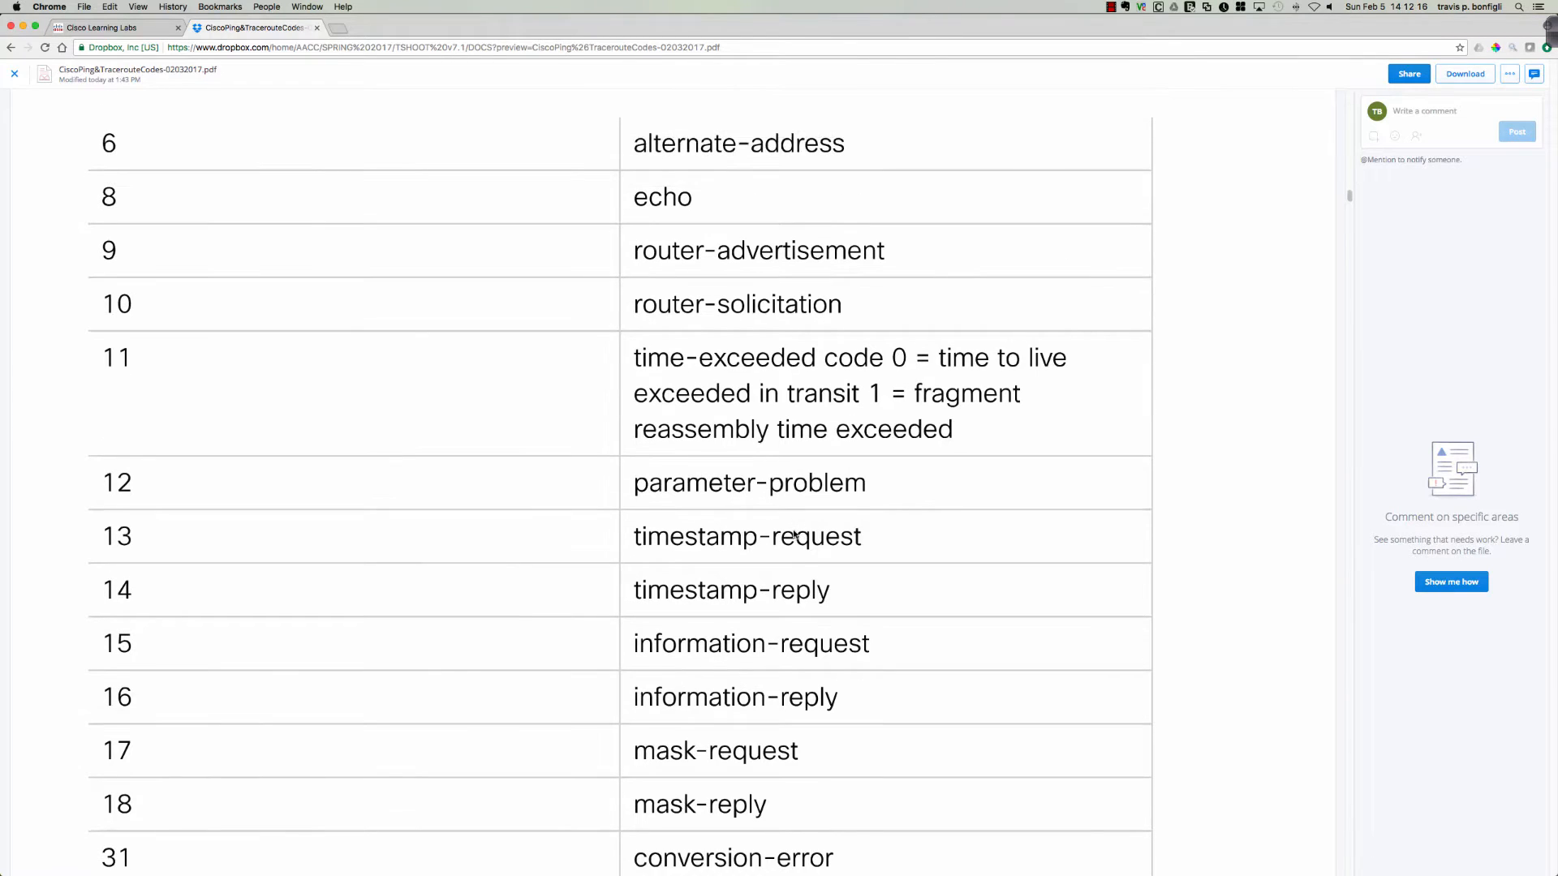
# Examine the table of possible output characters from the ping facility and their descriptions.
pyautogui.scroll(-14, 791, 534)
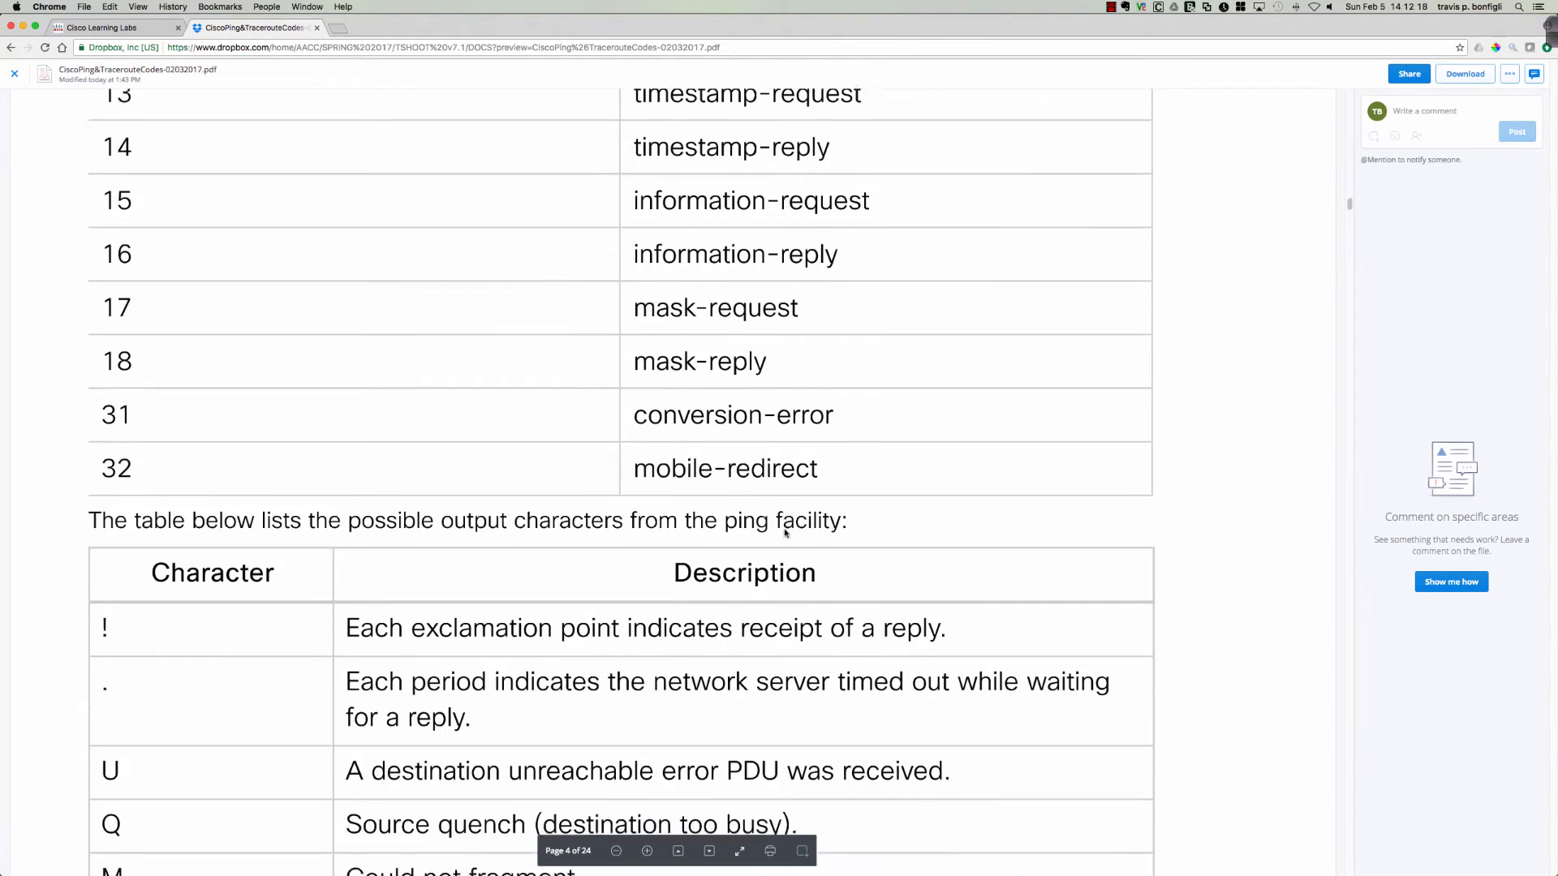
pyautogui.scroll(-1, 785, 532)
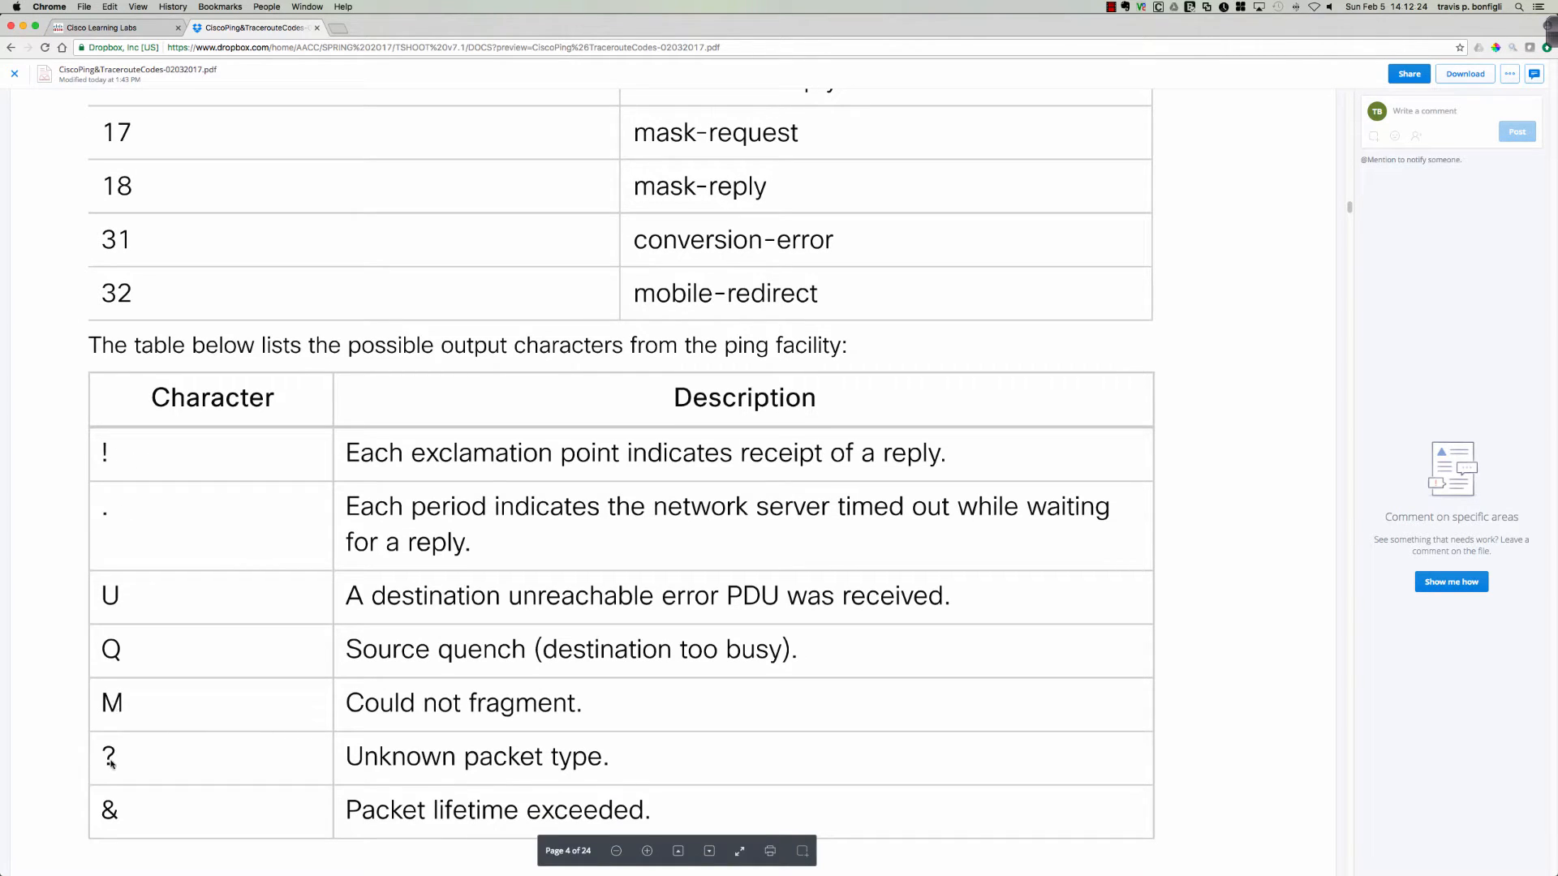
pyautogui.scroll(1, 217, 524)
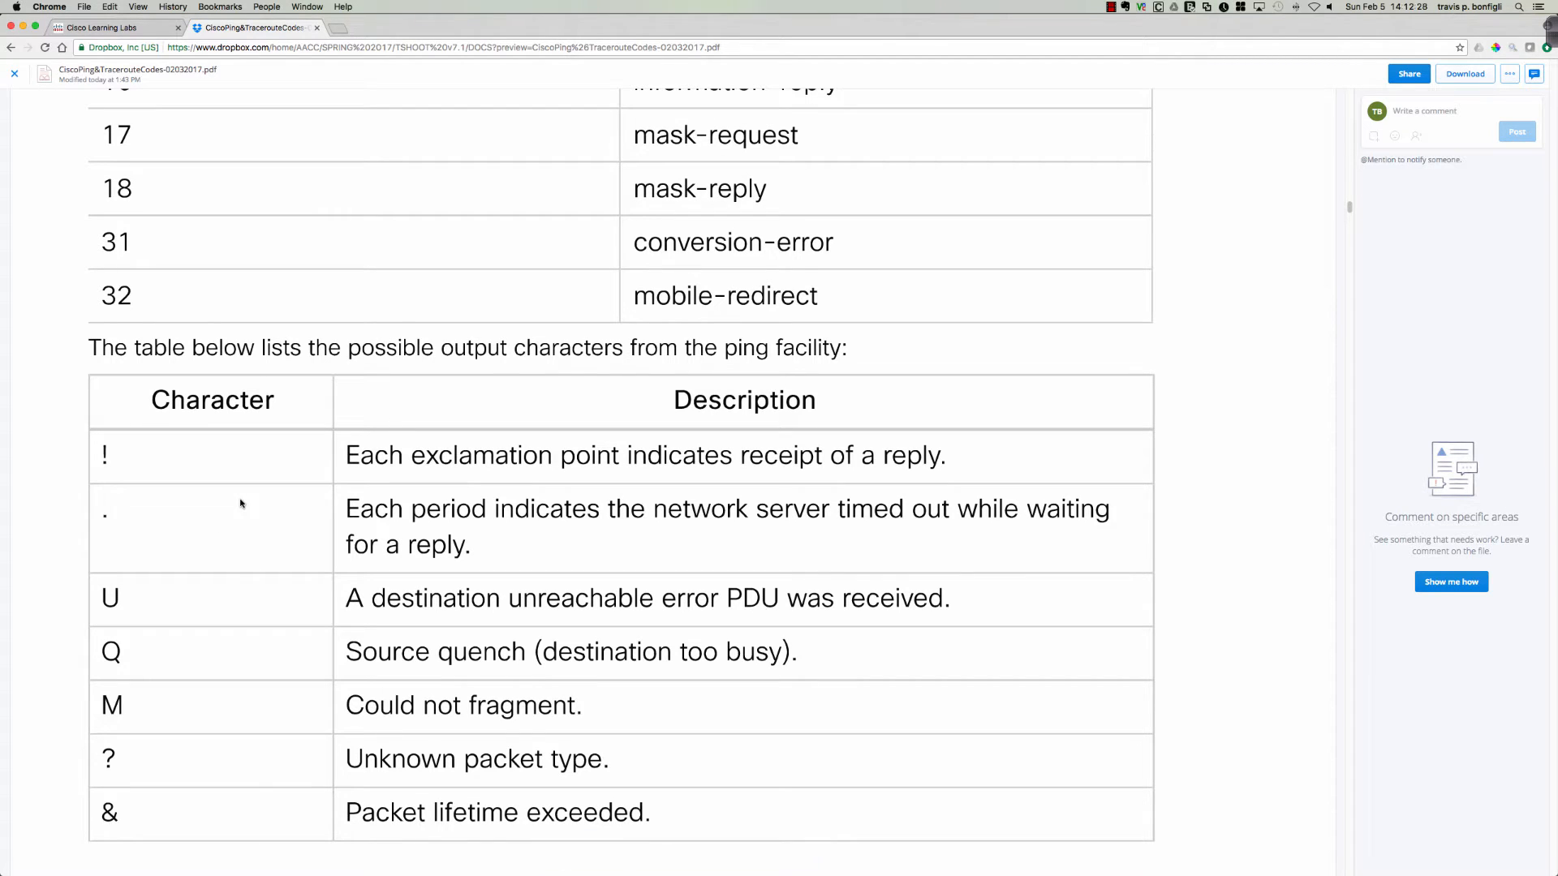
# Switch back to Cisco Learning Labs, open the lab's Job Aids and widen their window.
pyautogui.click(118, 28)
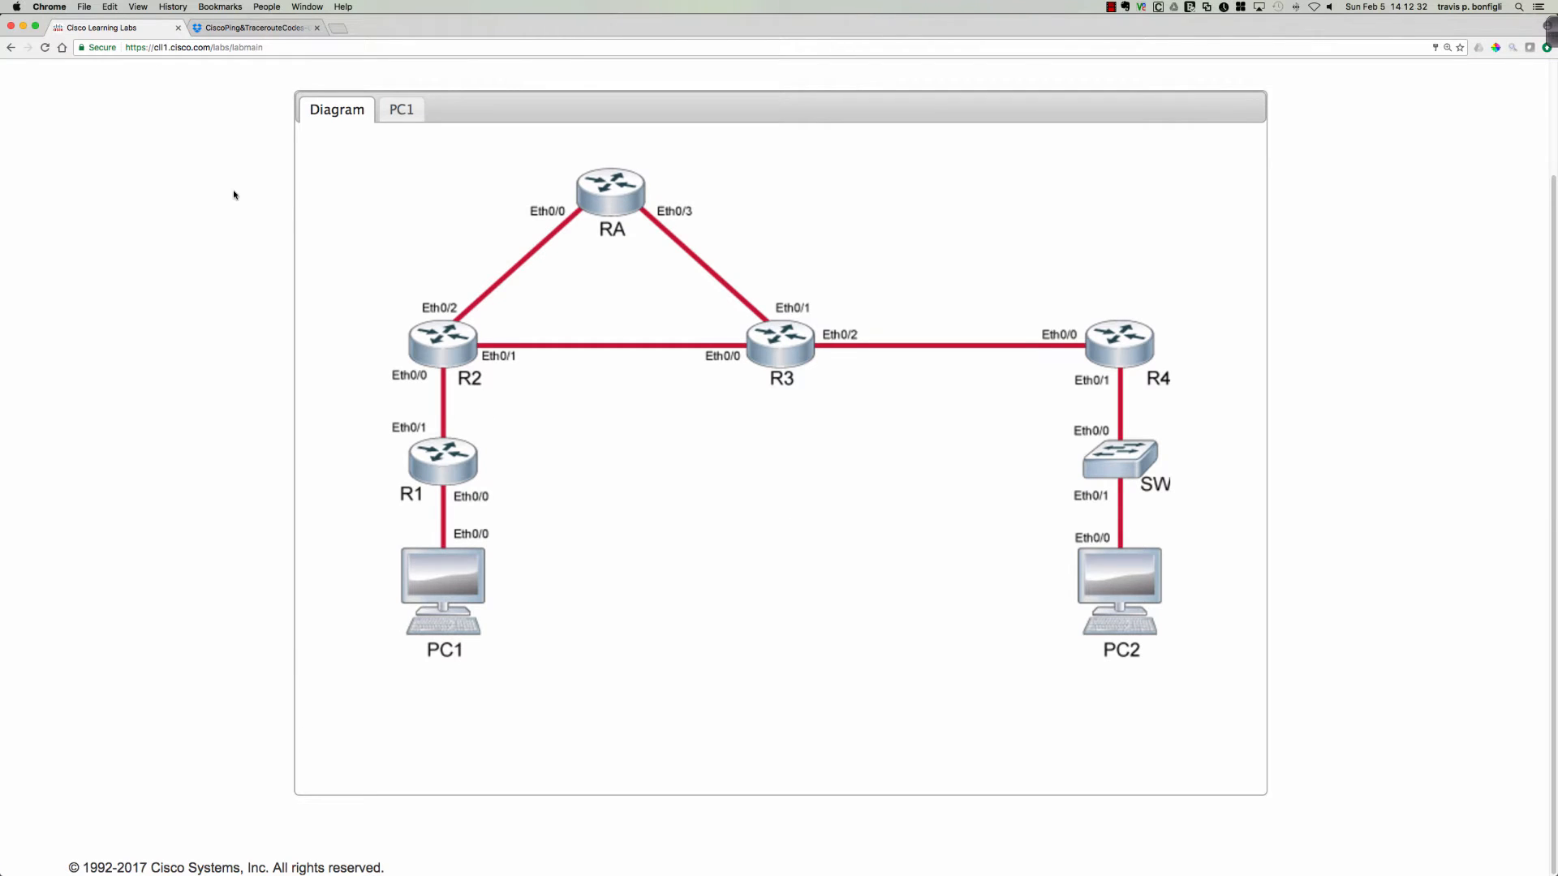
pyautogui.scroll(2, 208, 175)
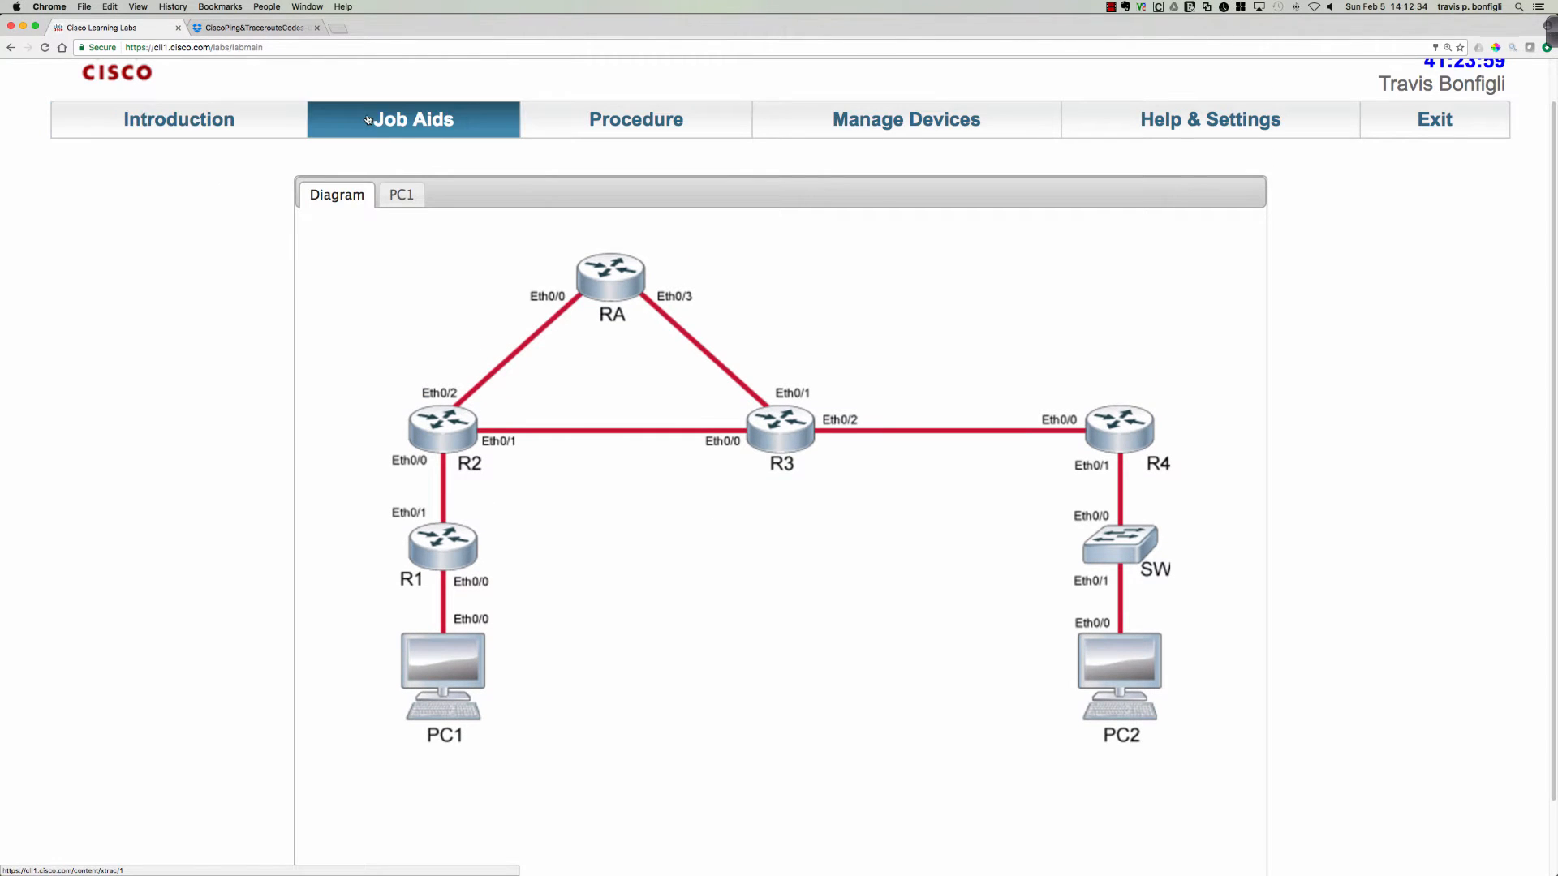
pyautogui.click(319, 119)
pyautogui.scroll(-5, 317, 209)
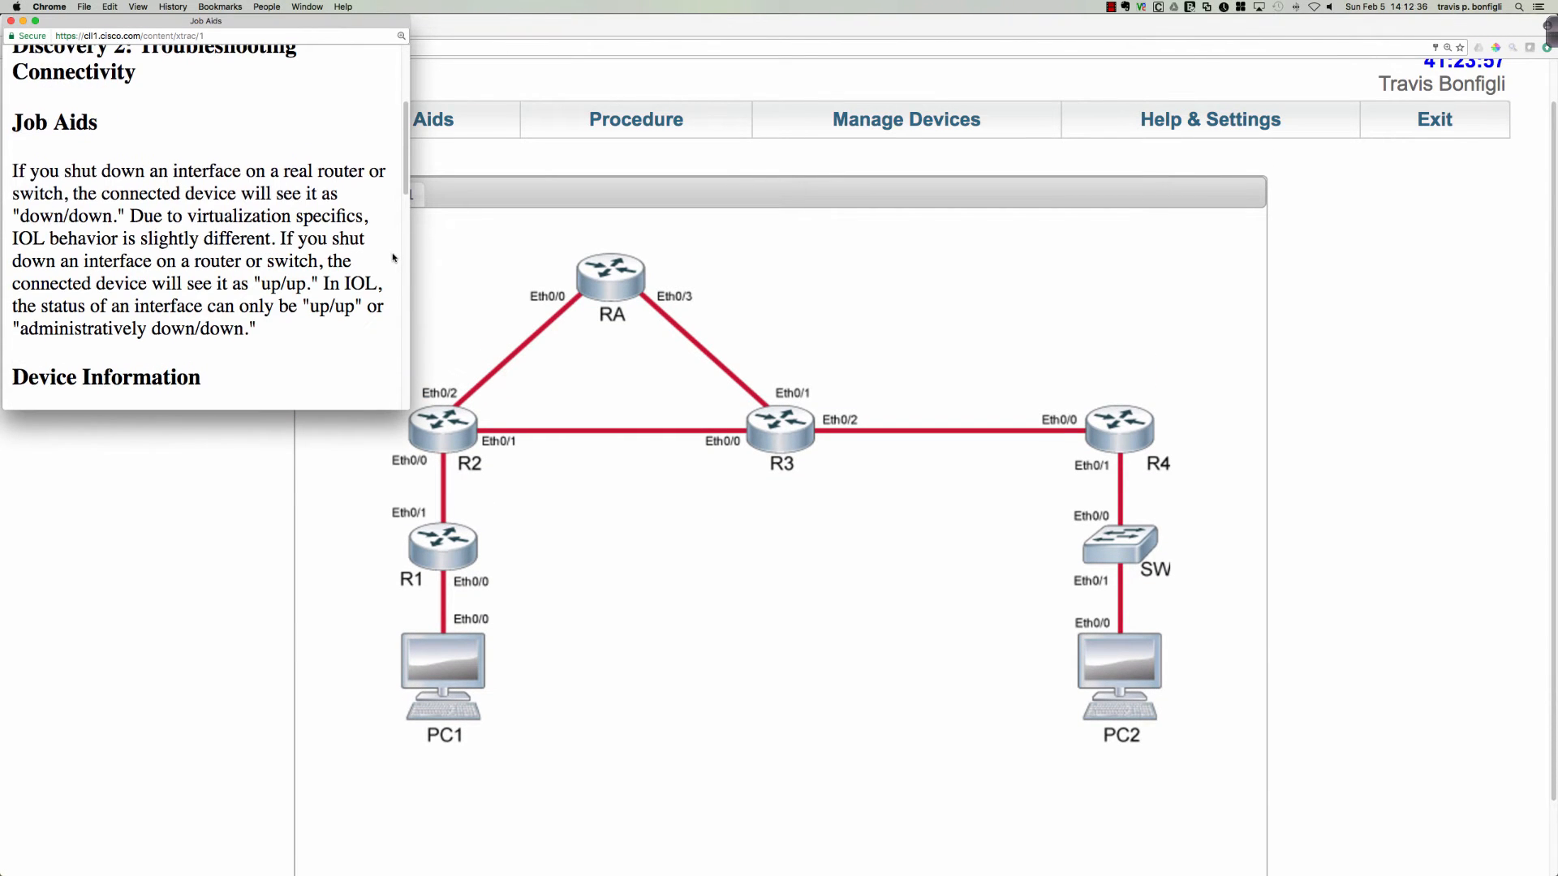
pyautogui.moveTo(410, 252); pyautogui.dragTo(764, 252)
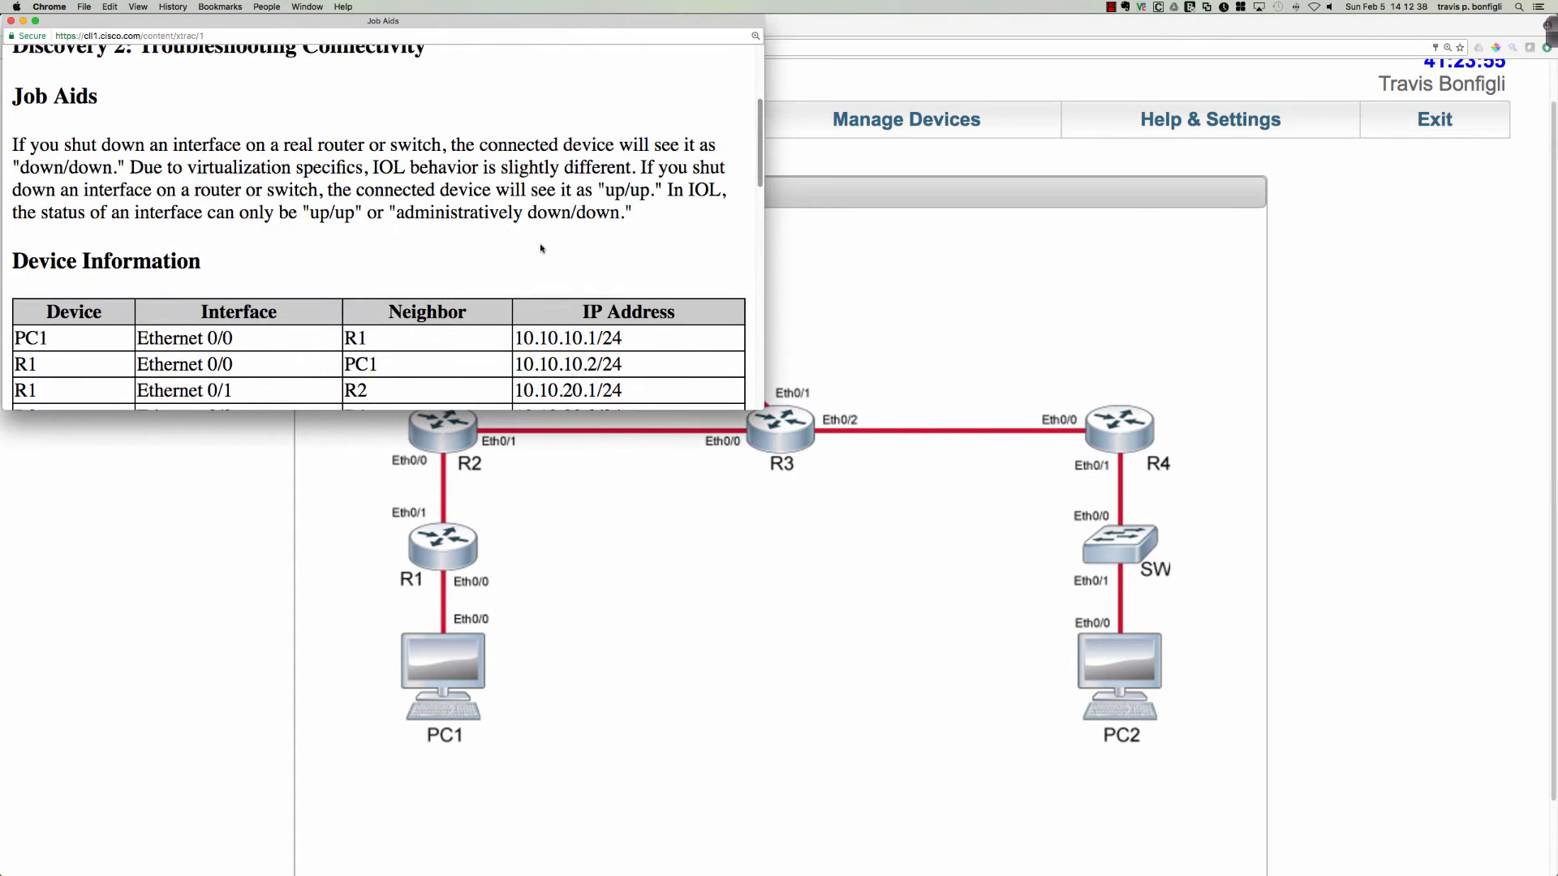
# Look up the IP addresses of R4 Ethernet 0/1 and PC2 in the Device Information table, highlight each, and close the Job Aids.
pyautogui.scroll(-2, 541, 249)
pyautogui.scroll(-5, 542, 250)
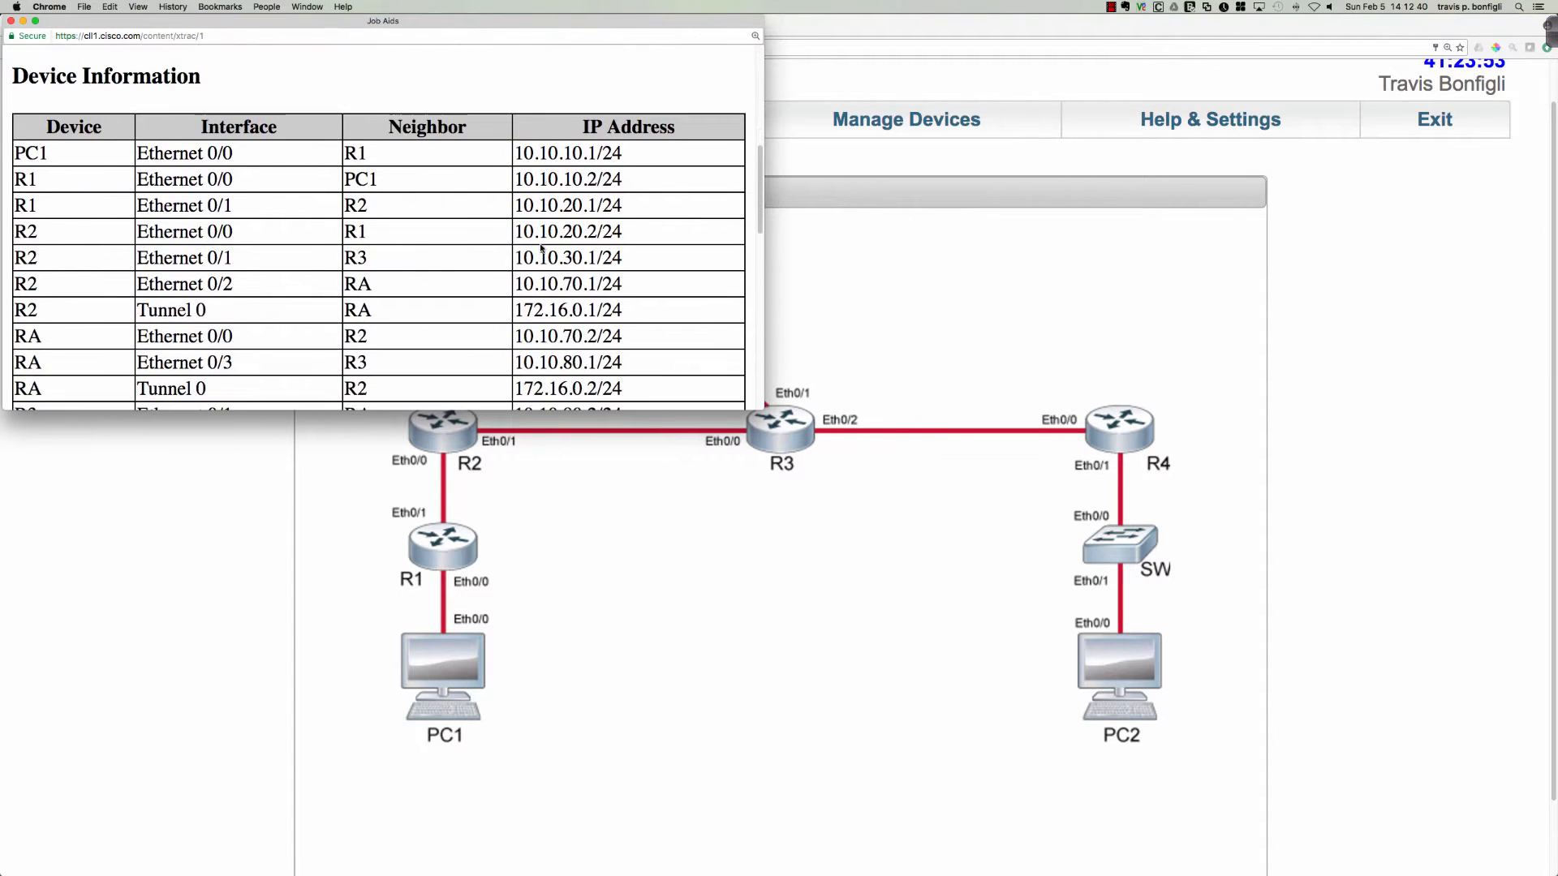
pyautogui.scroll(-3, 542, 250)
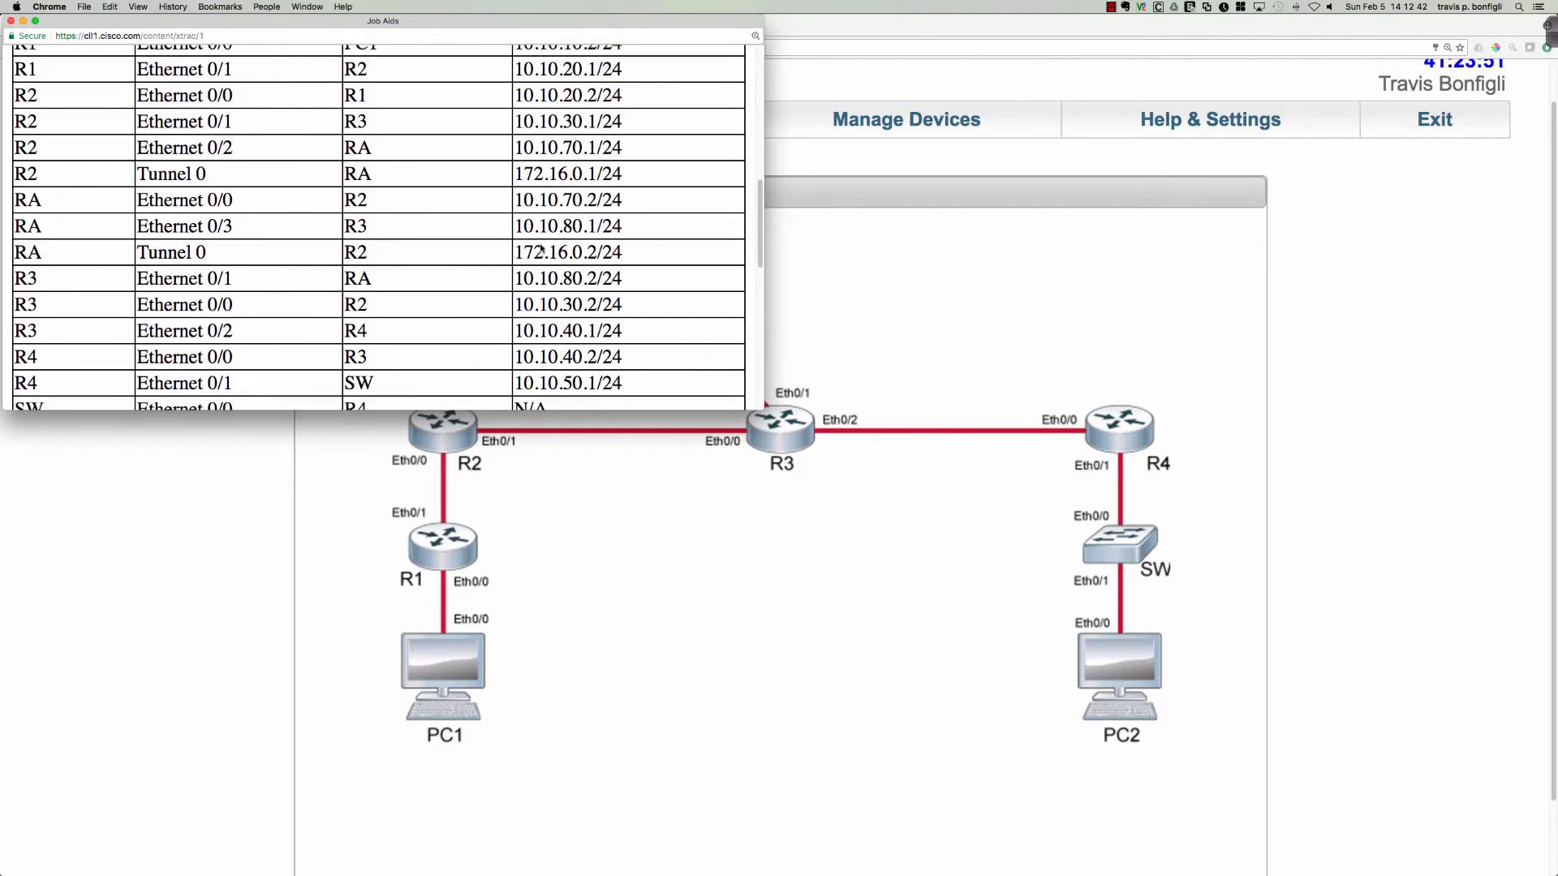
pyautogui.scroll(-2, 541, 249)
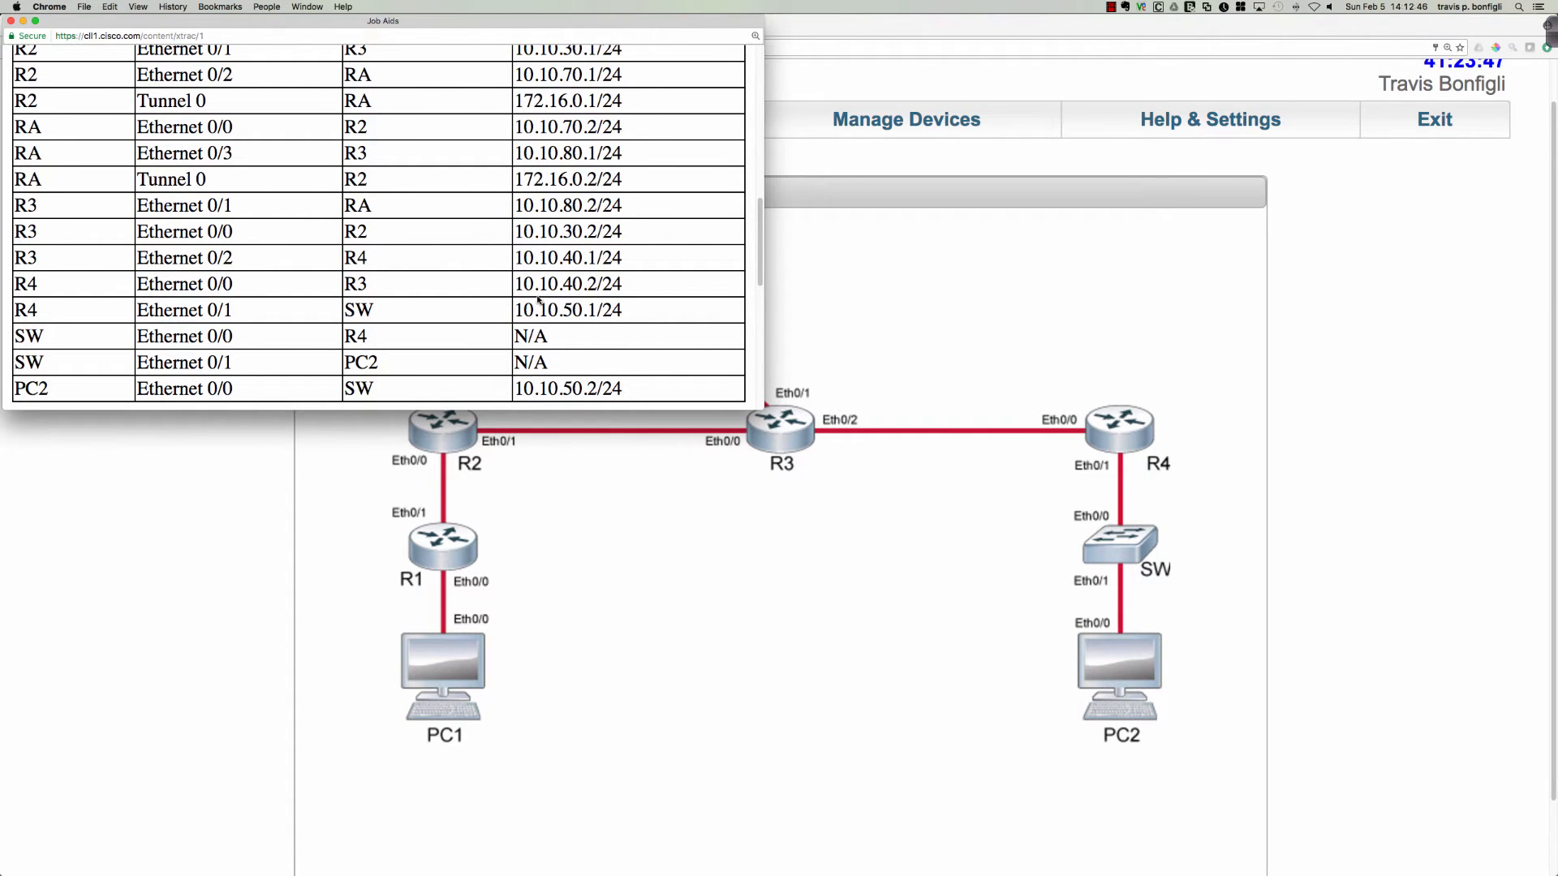
pyautogui.moveTo(516, 310); pyautogui.dragTo(610, 310)
pyautogui.scroll(-1, 611, 310)
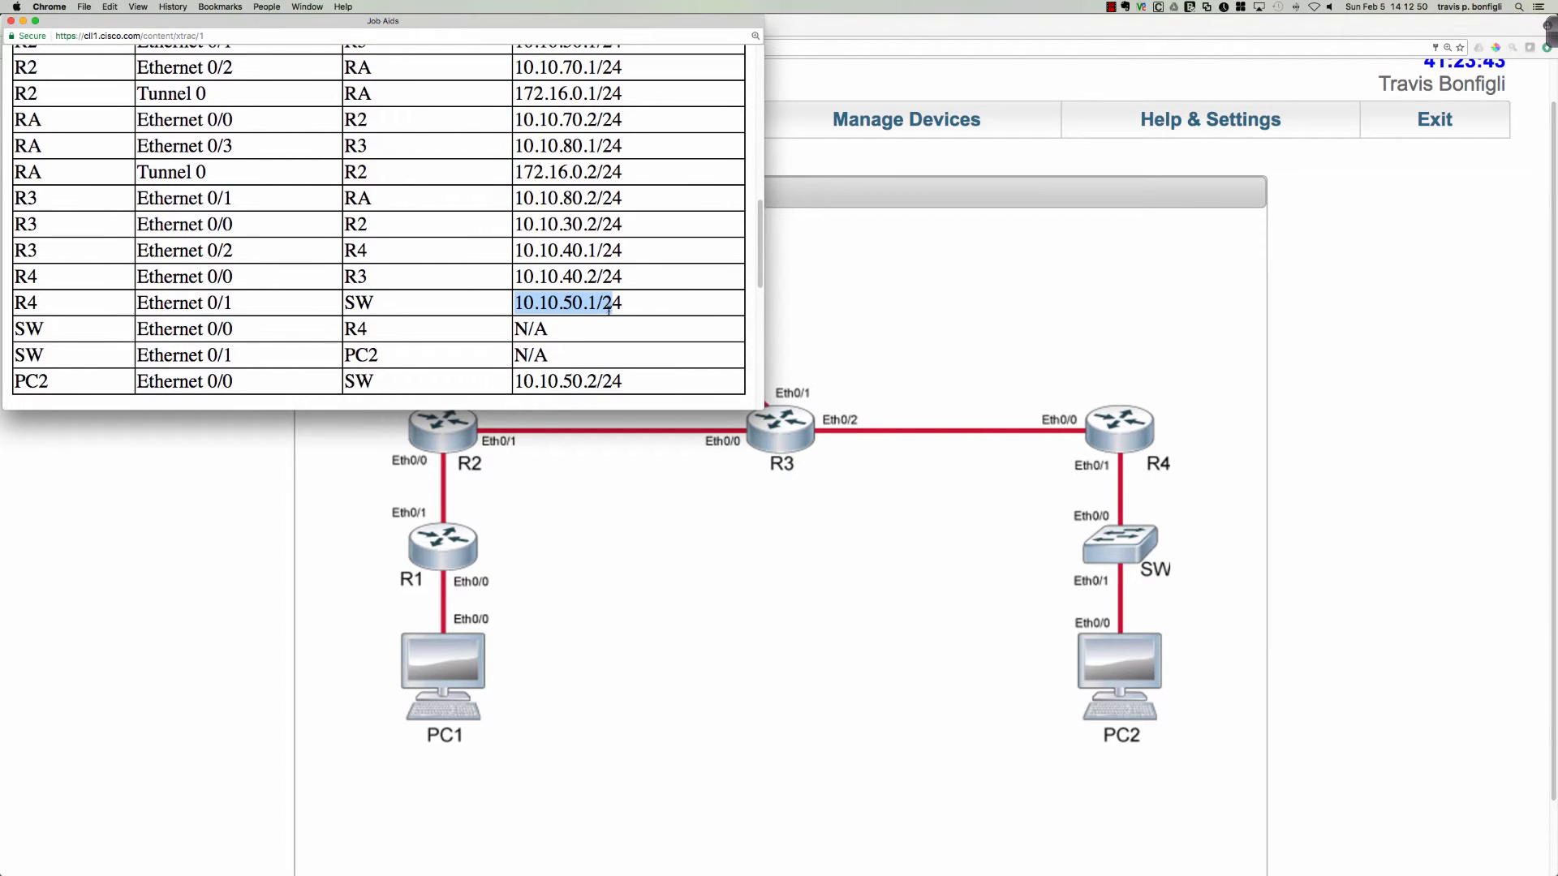
pyautogui.moveTo(624, 381); pyautogui.dragTo(514, 381)
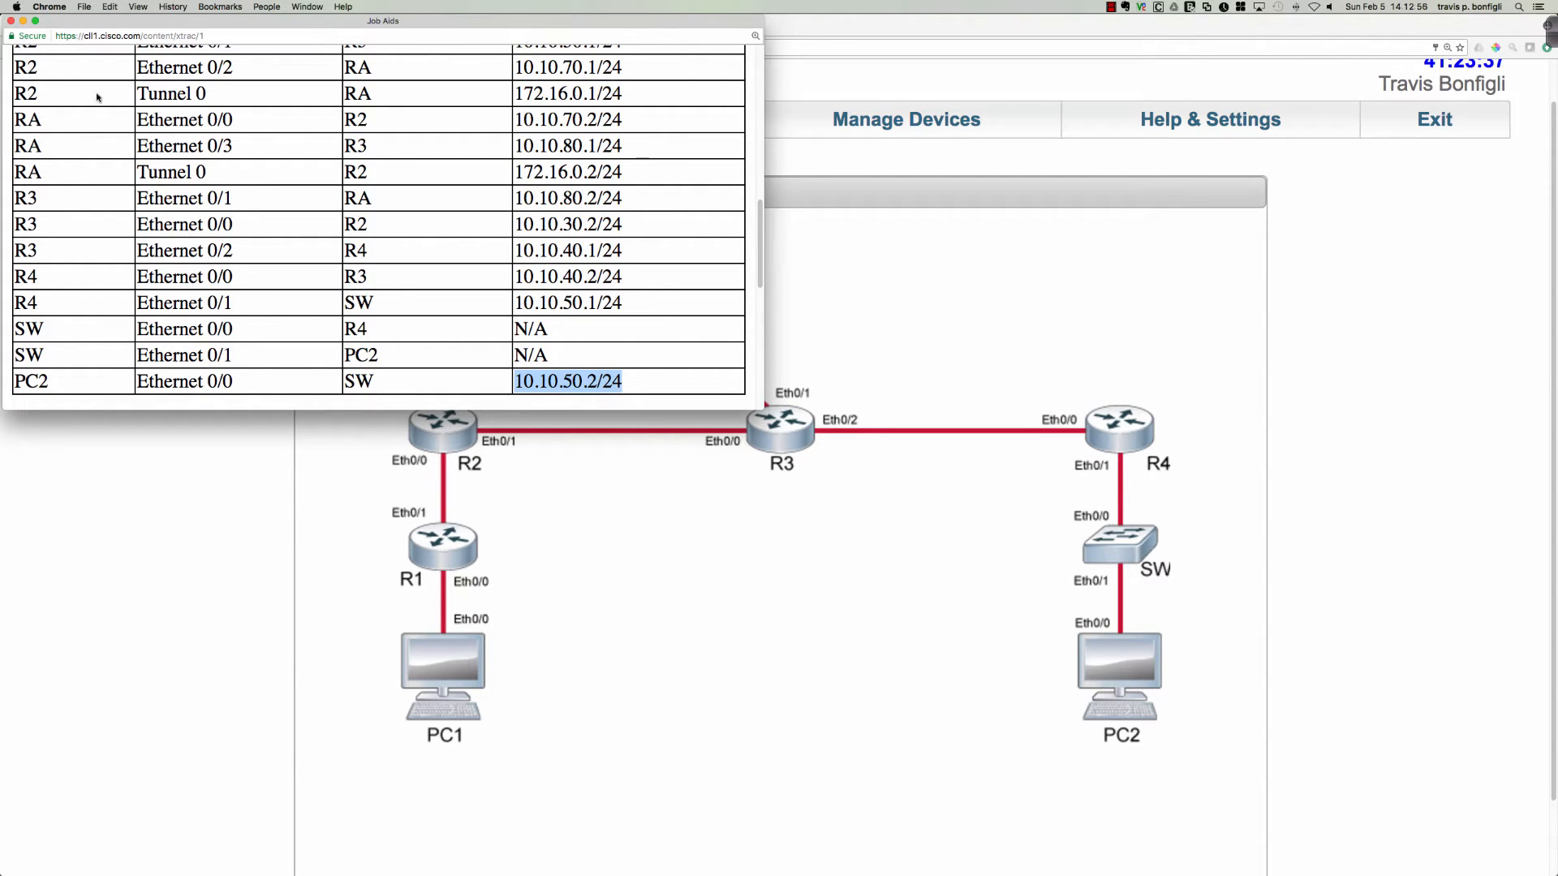
pyautogui.click(11, 21)
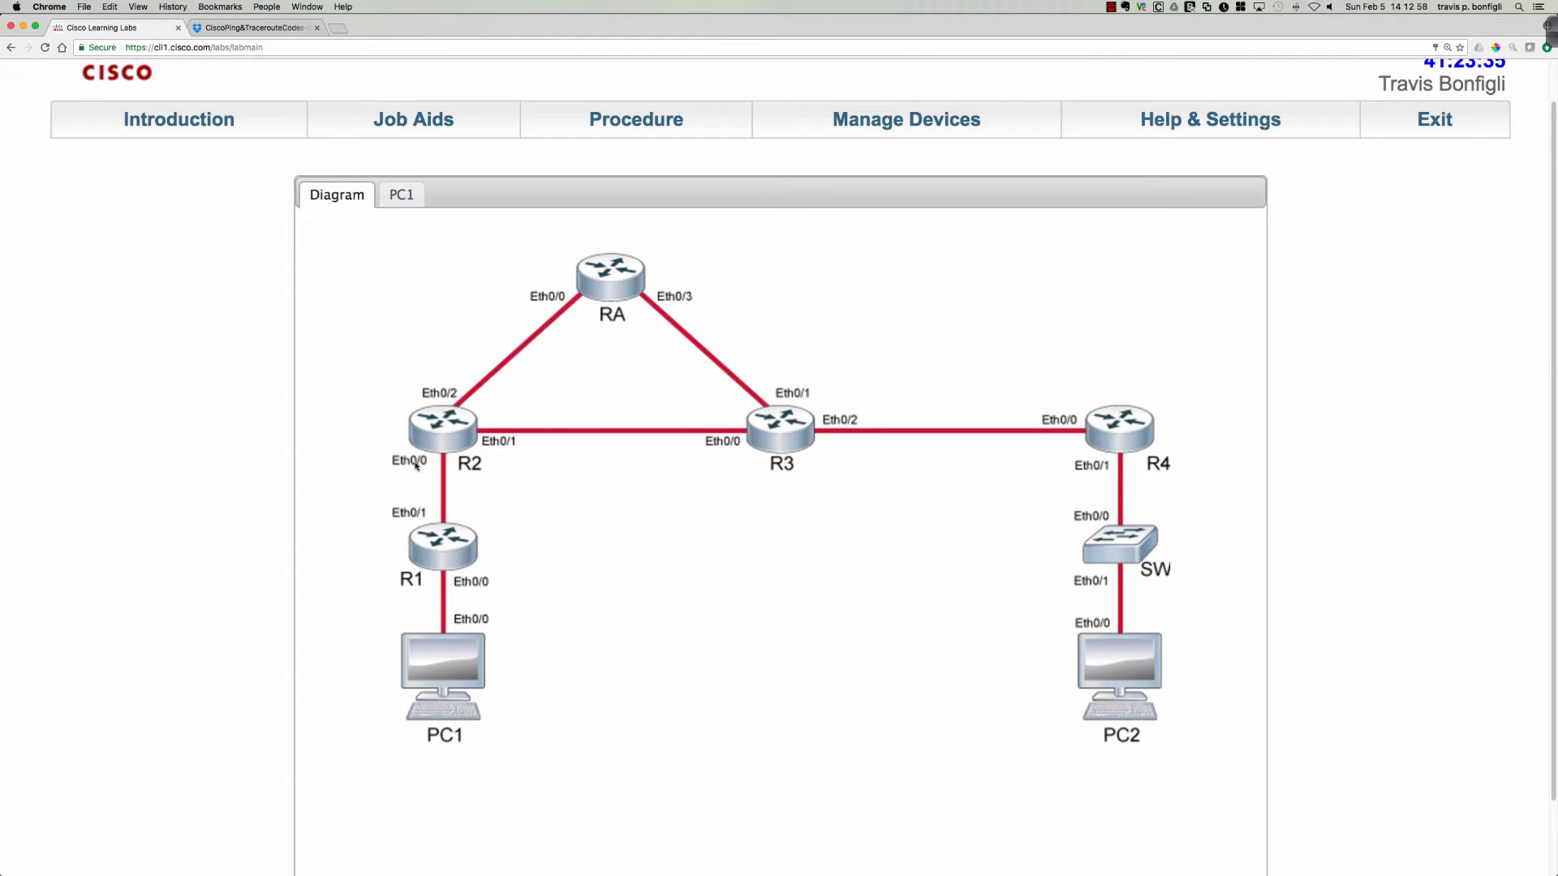
# Return to PC1's console and display its ARP table with sh arp.
pyautogui.scroll(-1, 505, 528)
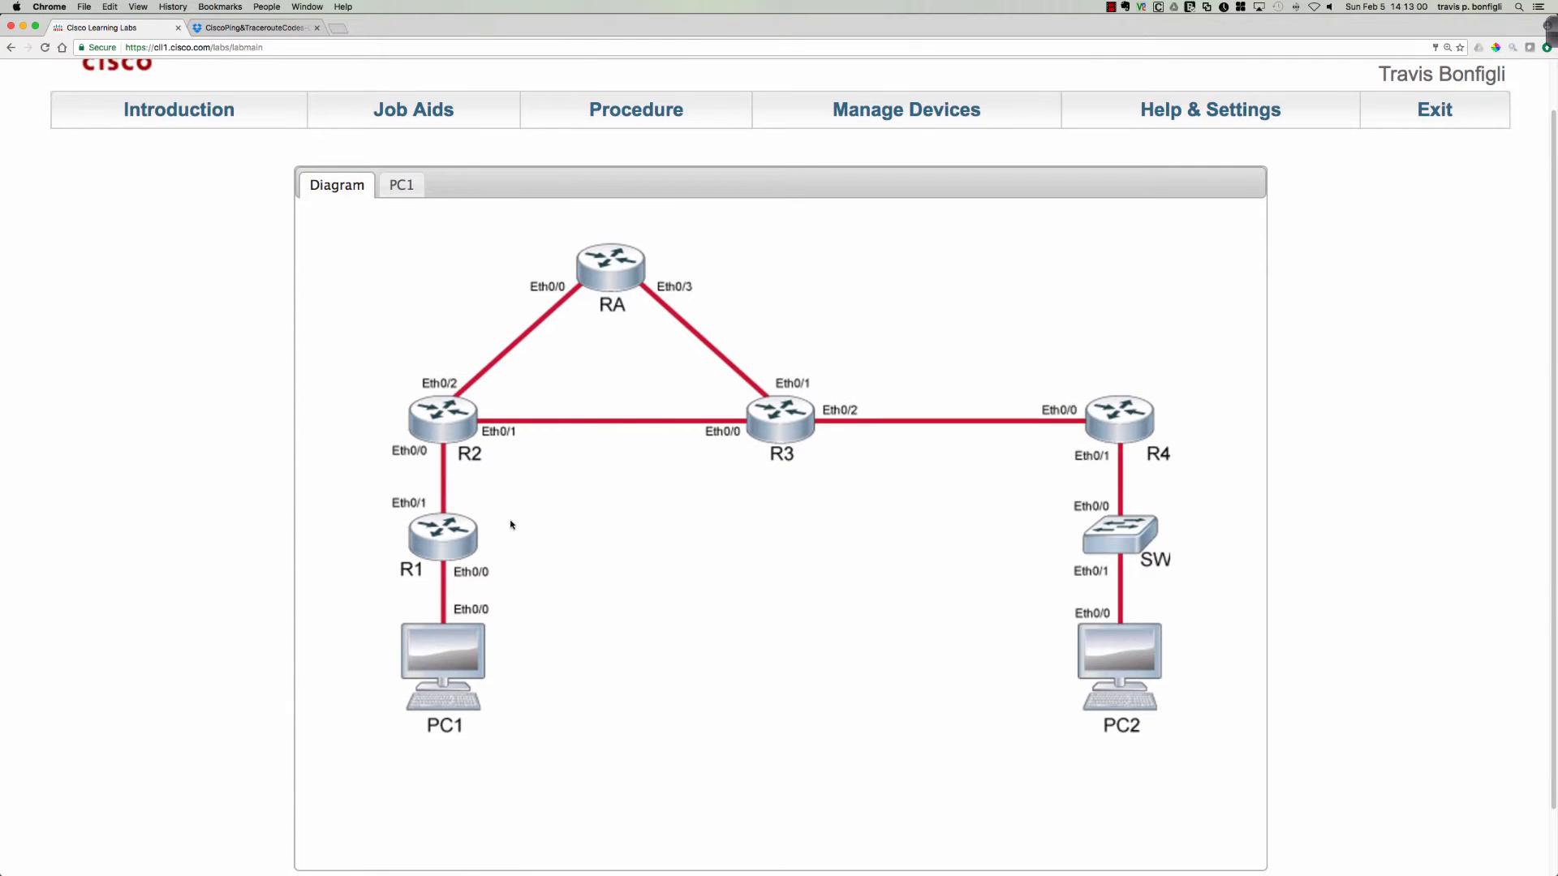
pyautogui.scroll(-2, 512, 525)
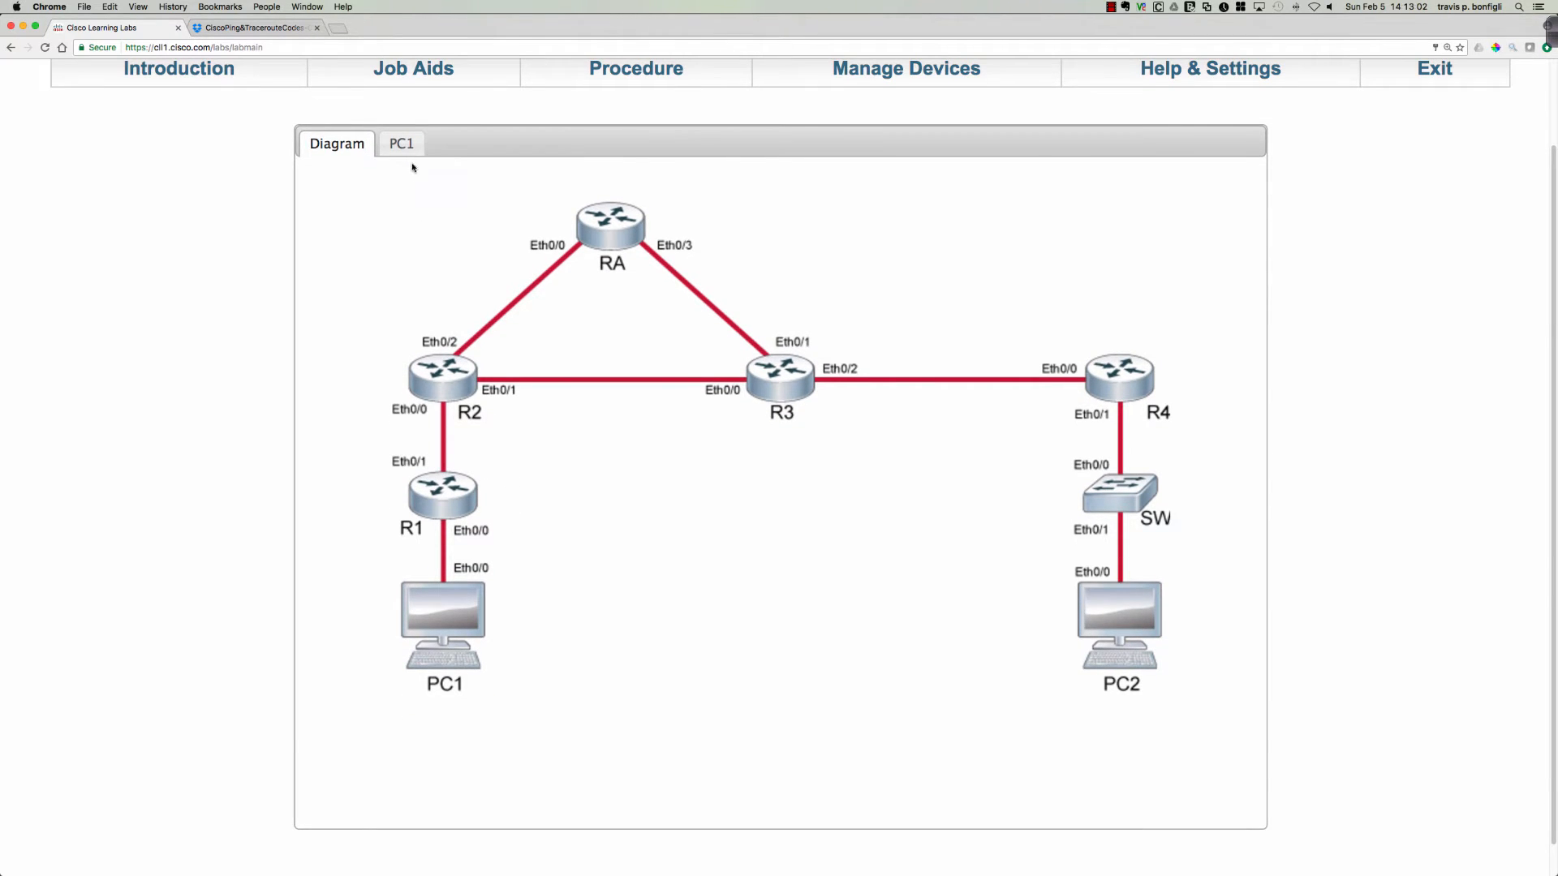
pyautogui.click(403, 144)
pyautogui.scroll(-2, 651, 487)
pyautogui.press('Return')
pyautogui.press('Return')
pyautogui.press('Return')
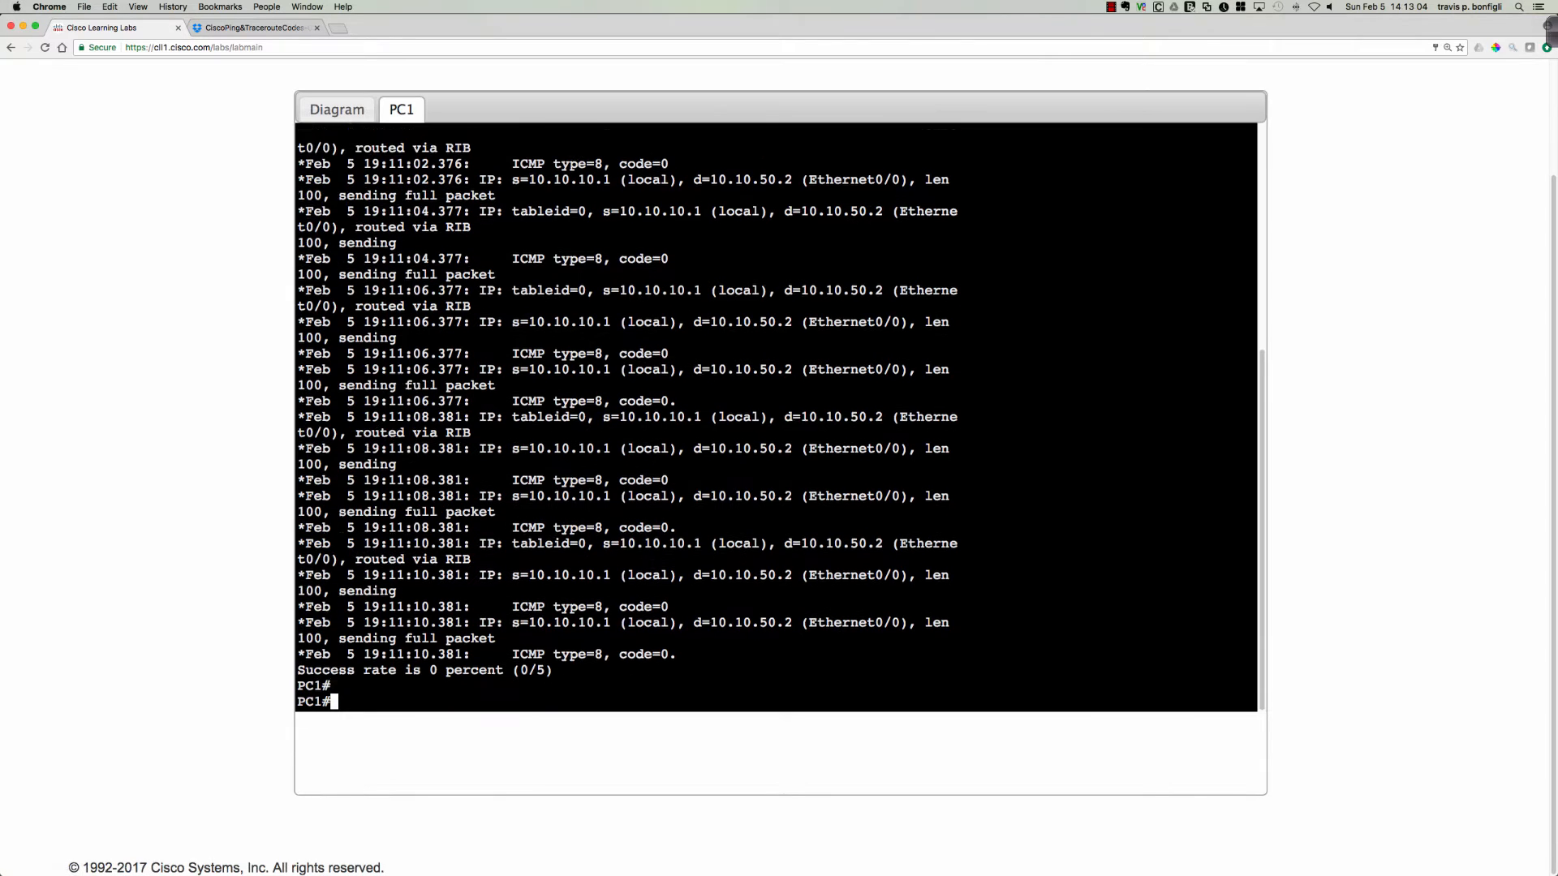
pyautogui.write('sh arp')
pyautogui.press('Return')
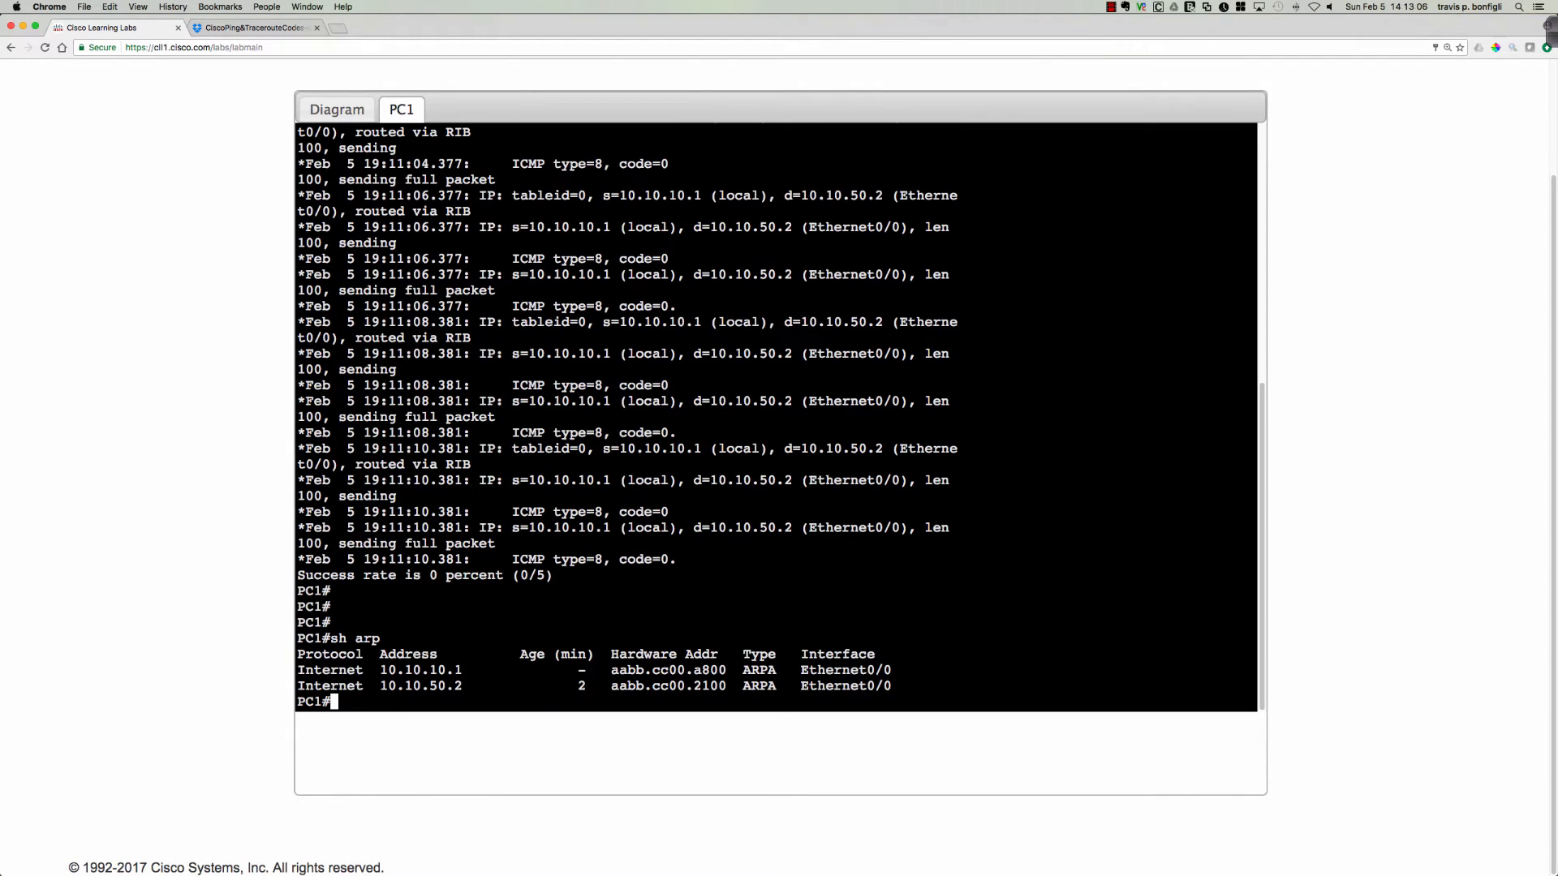
pyautogui.press('Return')
pyautogui.press('Return')
pyautogui.press('Return')
pyautogui.press('Return')
pyautogui.press('Return')
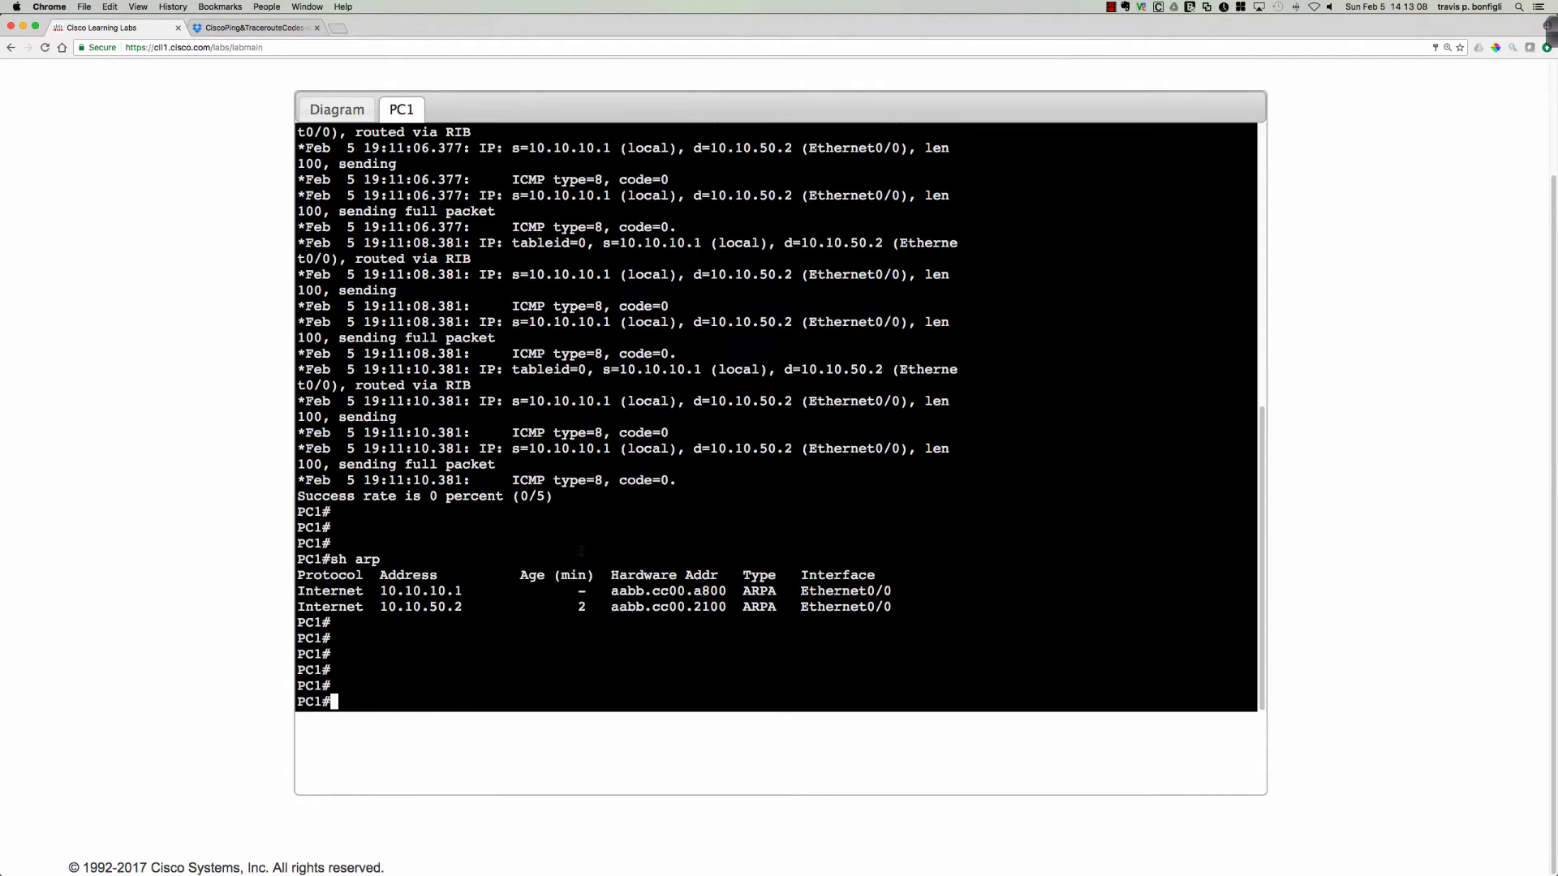
# Examine PC1's ARP entries for 10.10.10.1 and 10.10.50.2, highlighting the IP addresses, age and hardware address.
pyautogui.moveTo(380, 591); pyautogui.dragTo(462, 591)
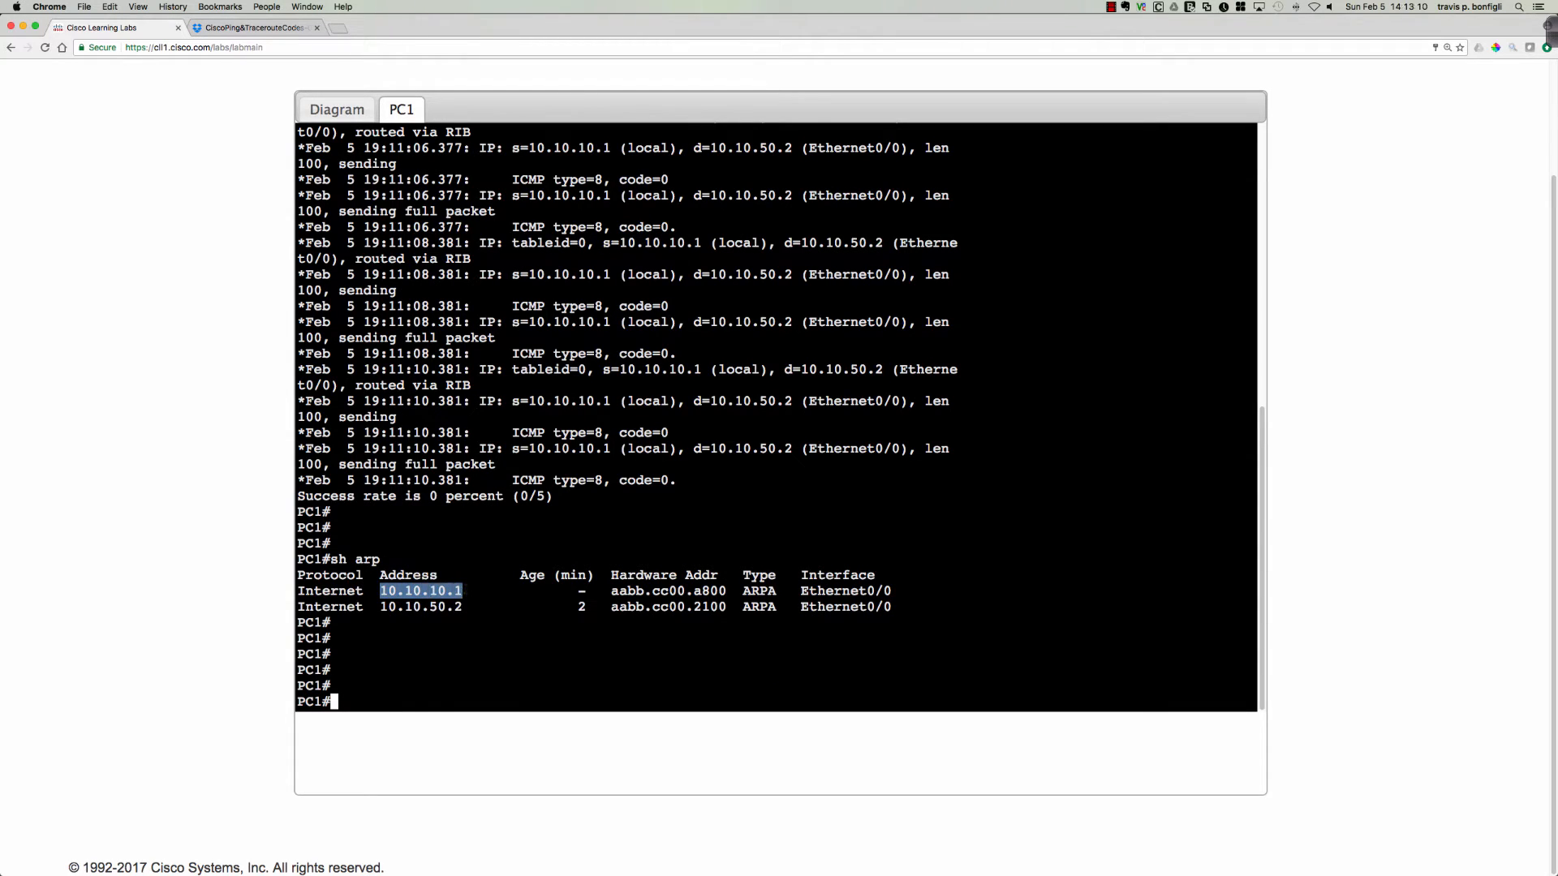
pyautogui.moveTo(576, 592); pyautogui.dragTo(586, 592)
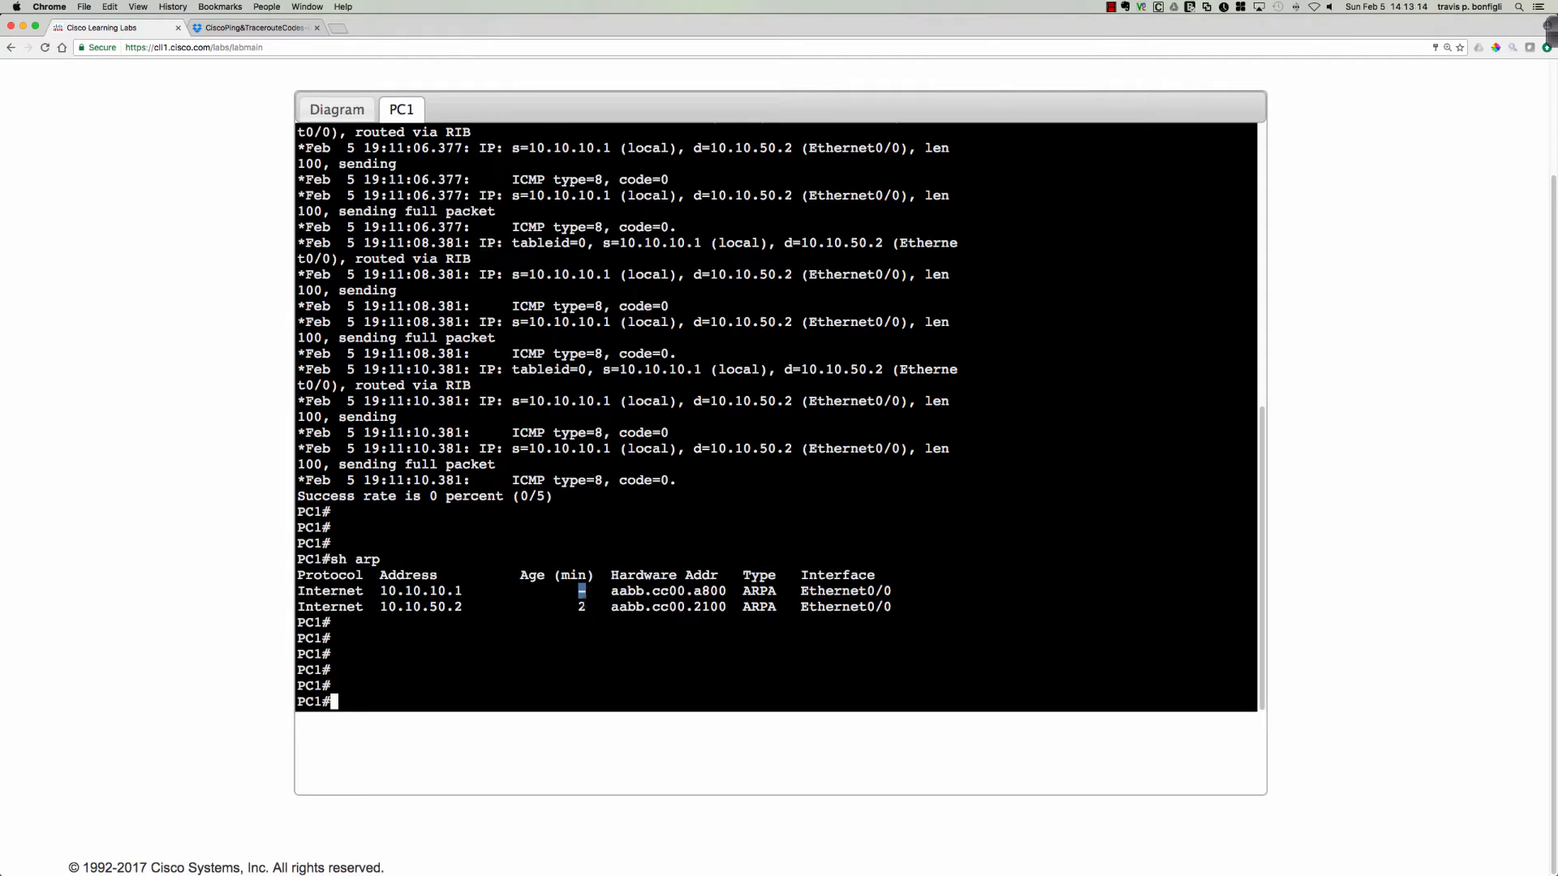
pyautogui.click(500, 602)
pyautogui.moveTo(380, 607); pyautogui.dragTo(726, 607)
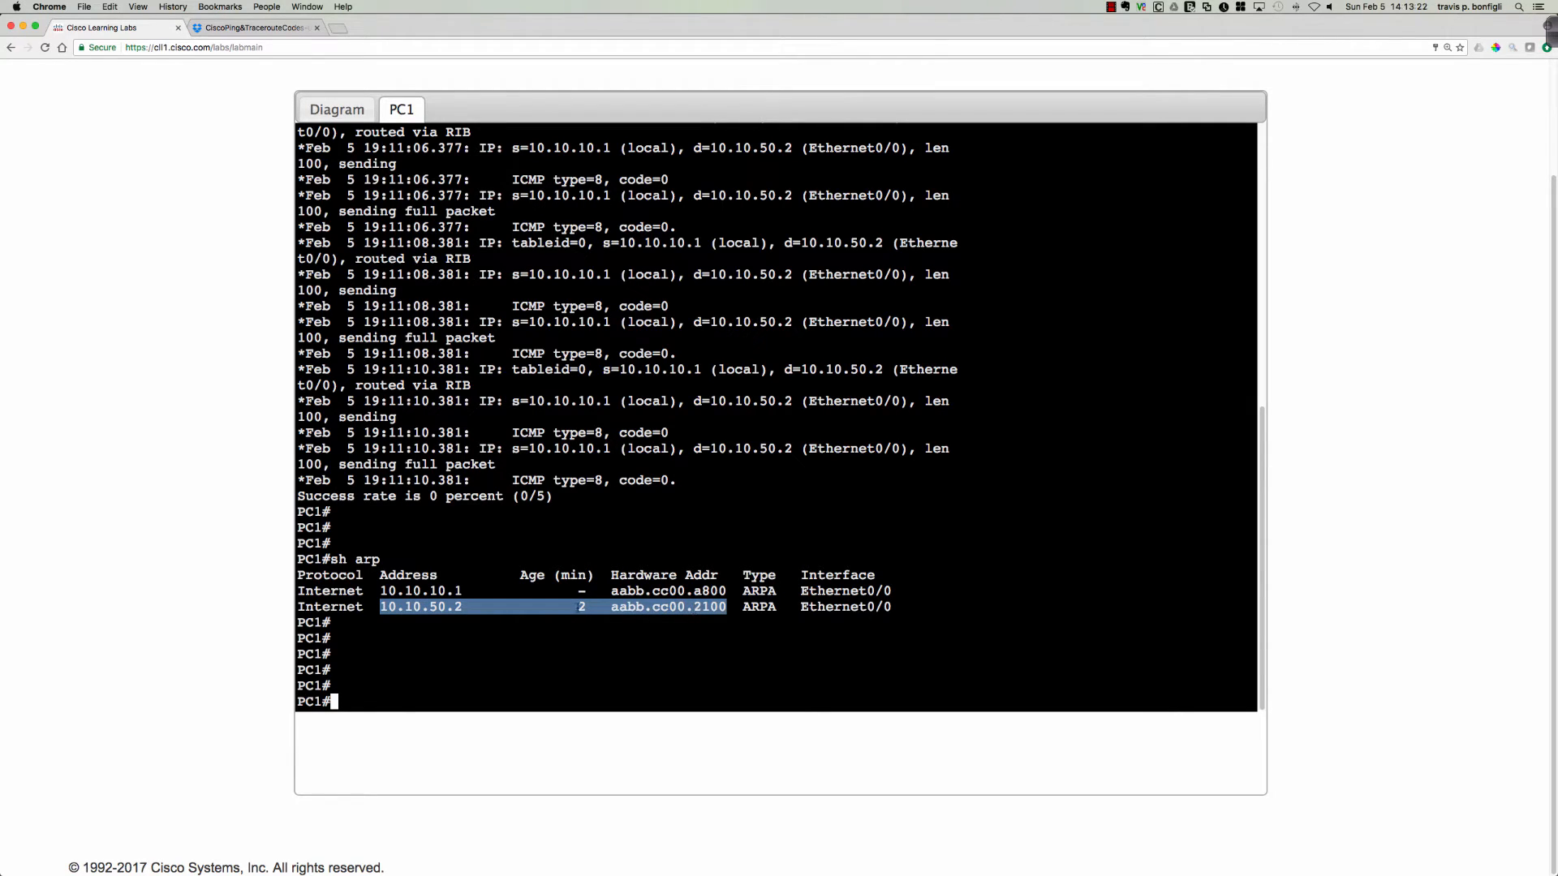
pyautogui.click(491, 607)
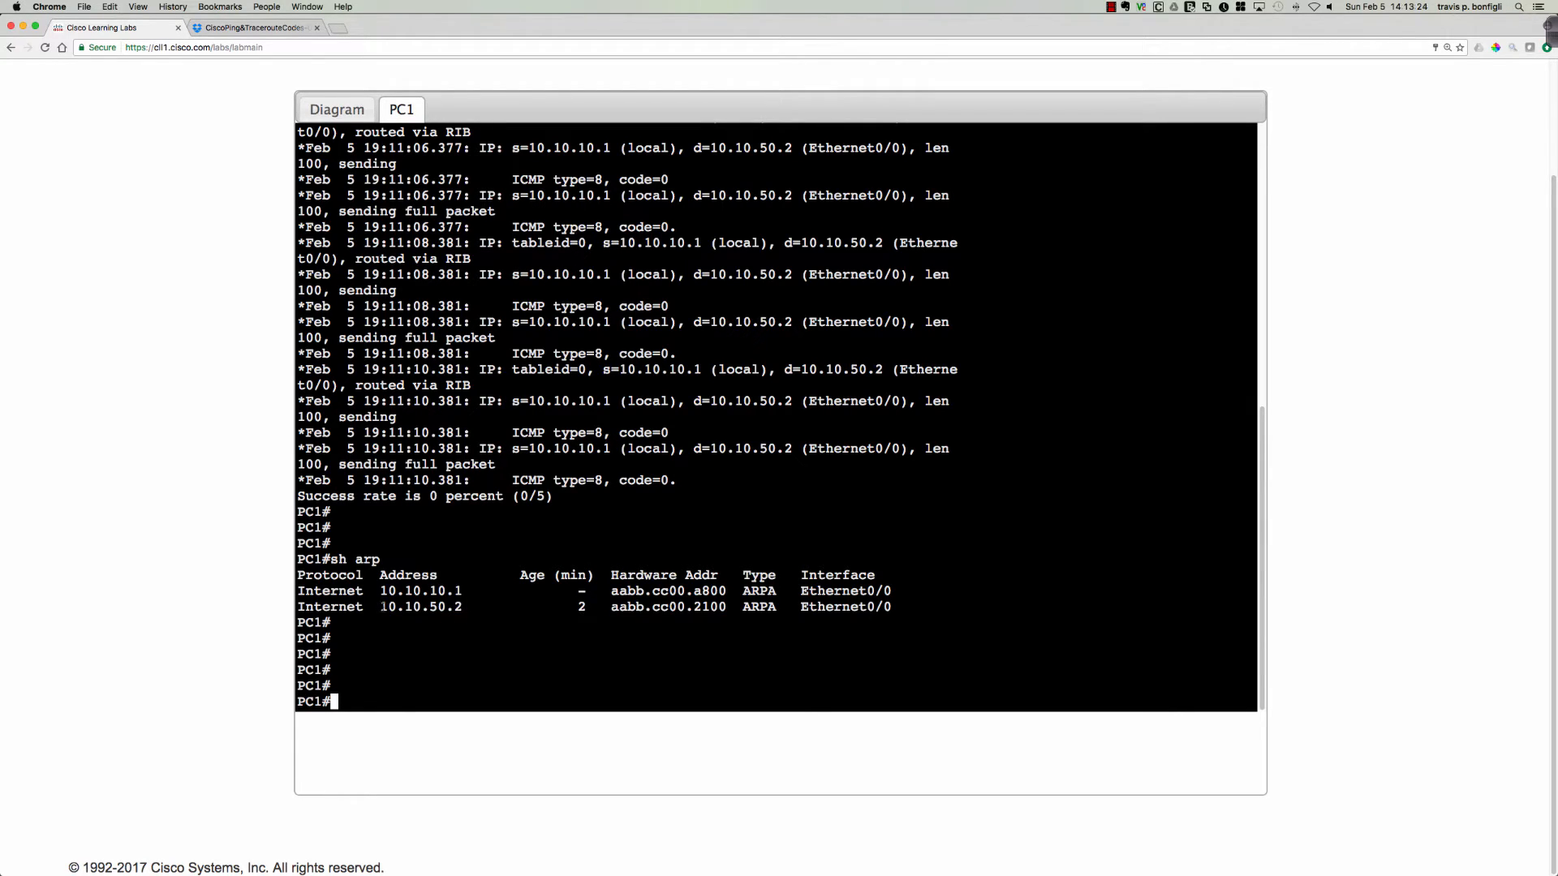
pyautogui.moveTo(383, 607); pyautogui.dragTo(463, 607)
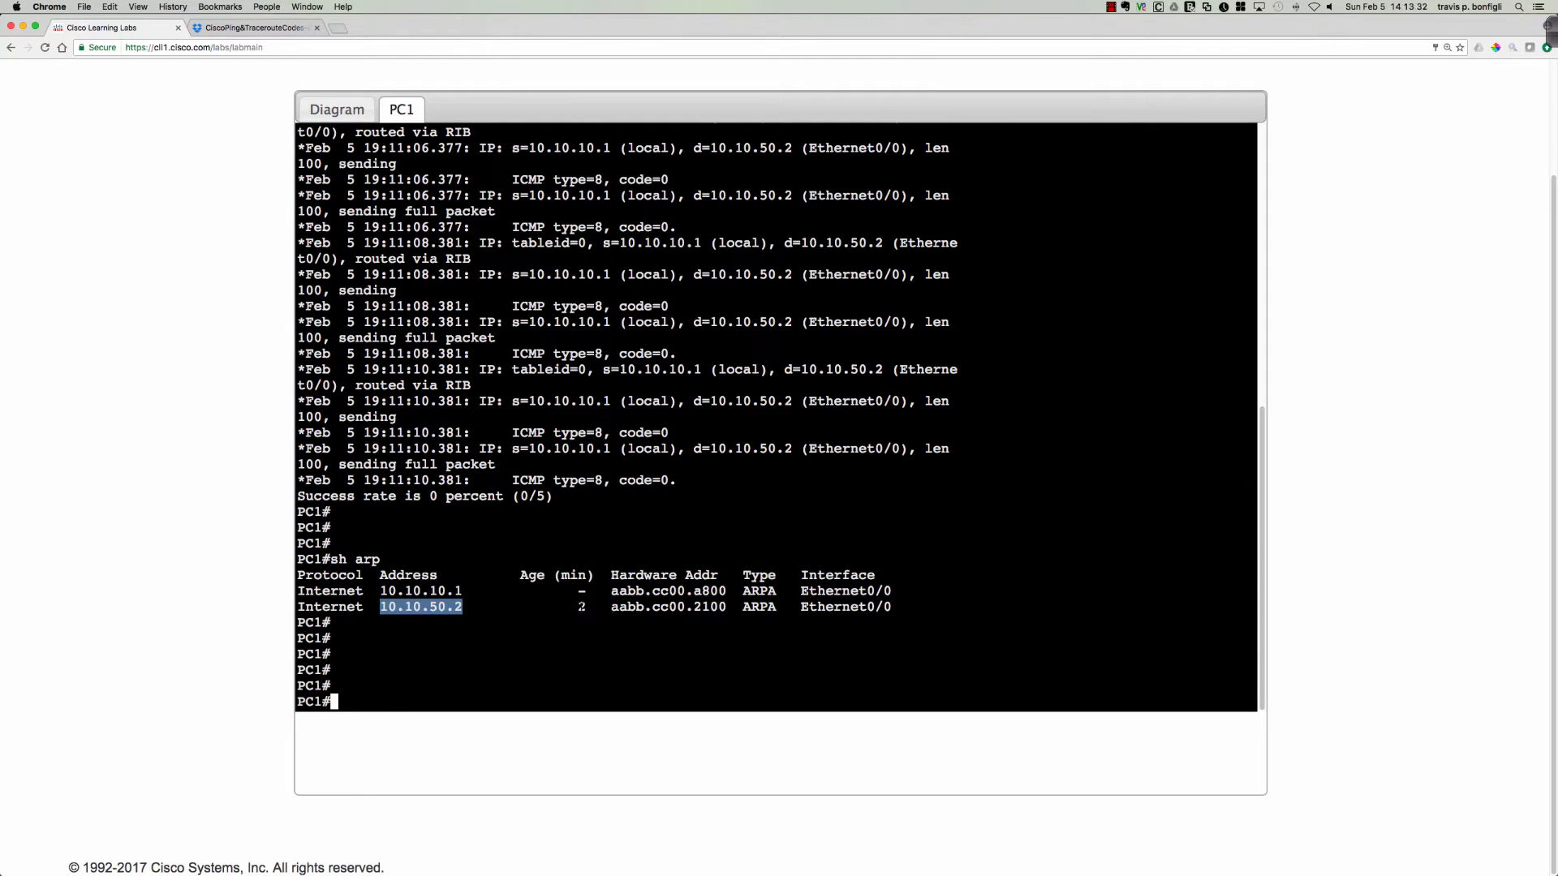
pyautogui.moveTo(611, 607); pyautogui.dragTo(898, 607)
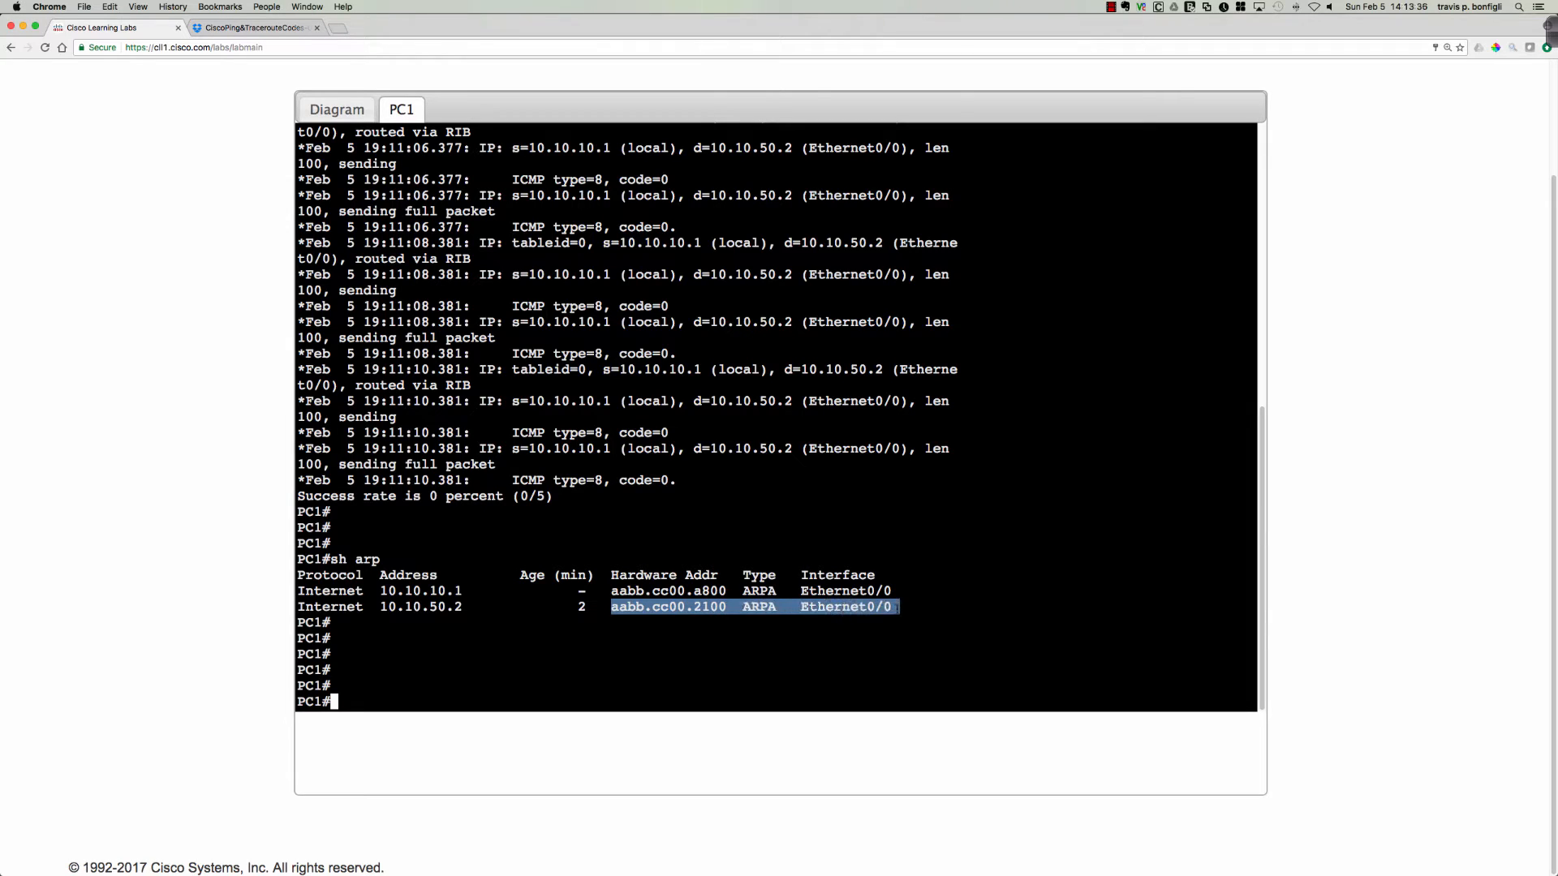
pyautogui.click(763, 608)
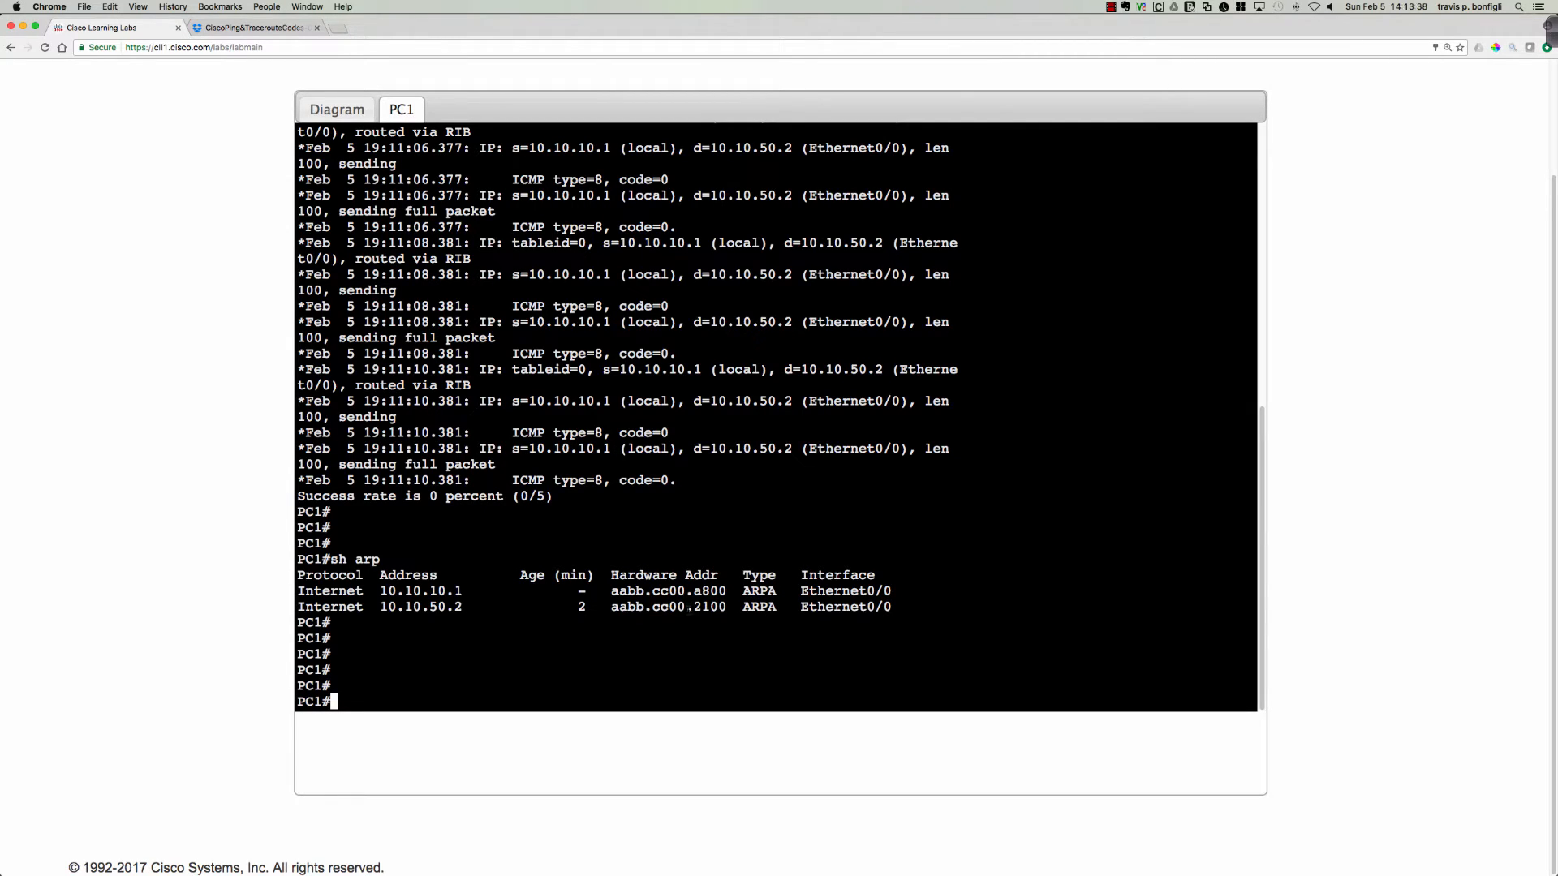
pyautogui.moveTo(688, 608); pyautogui.dragTo(725, 608)
pyautogui.moveTo(431, 608); pyautogui.dragTo(462, 609)
pyautogui.moveTo(654, 609); pyautogui.dragTo(725, 608)
# Open R1's console from the topology diagram in privileged mode and list its interfaces with sh ip int bri.
pyautogui.click(339, 119)
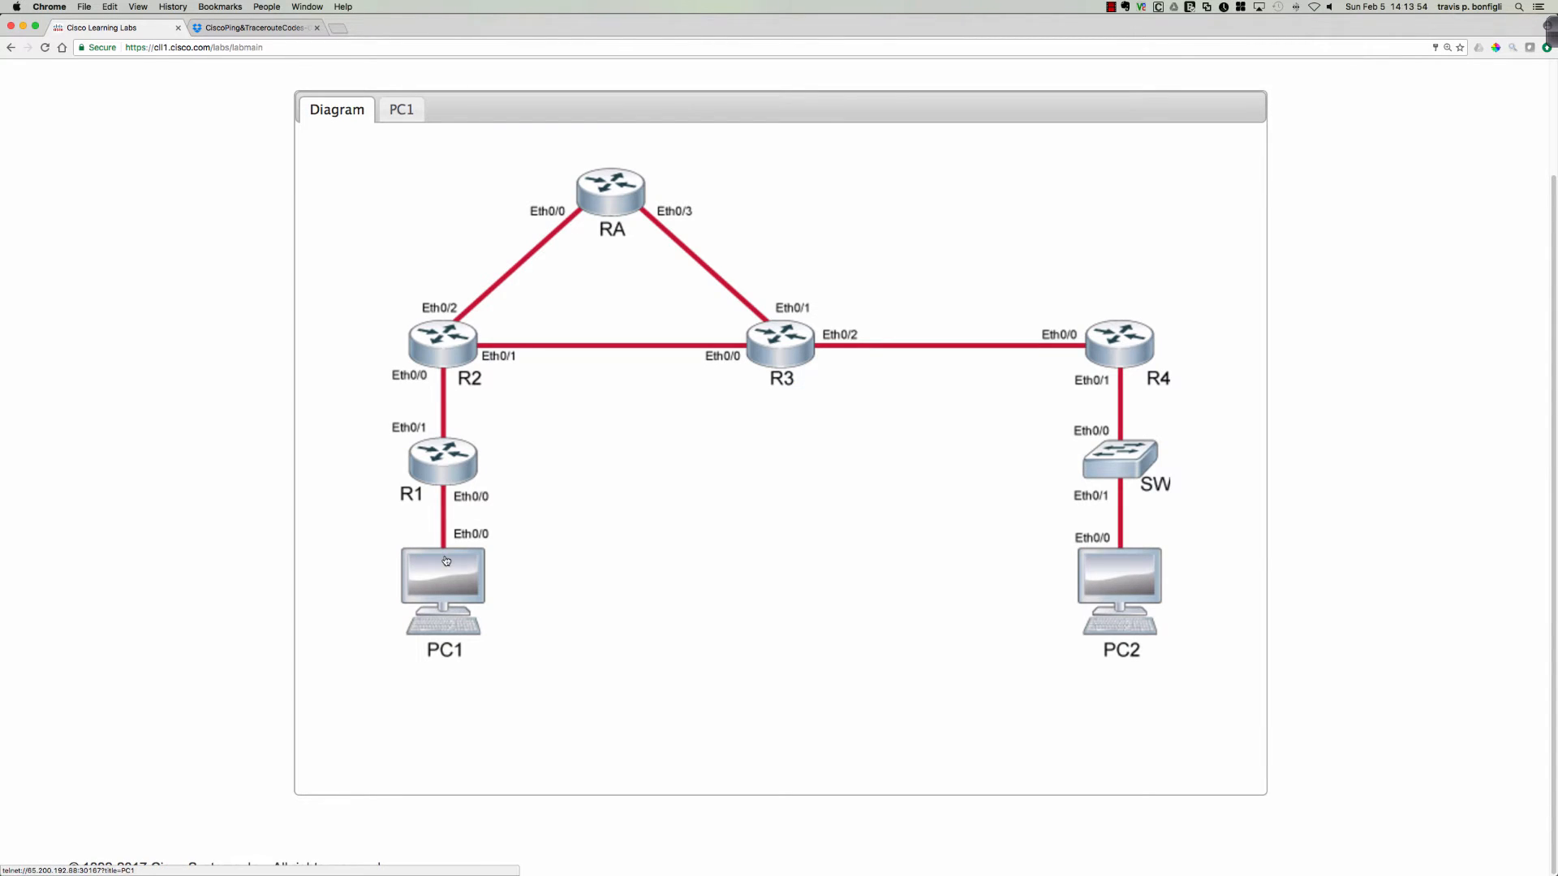
pyautogui.click(444, 461)
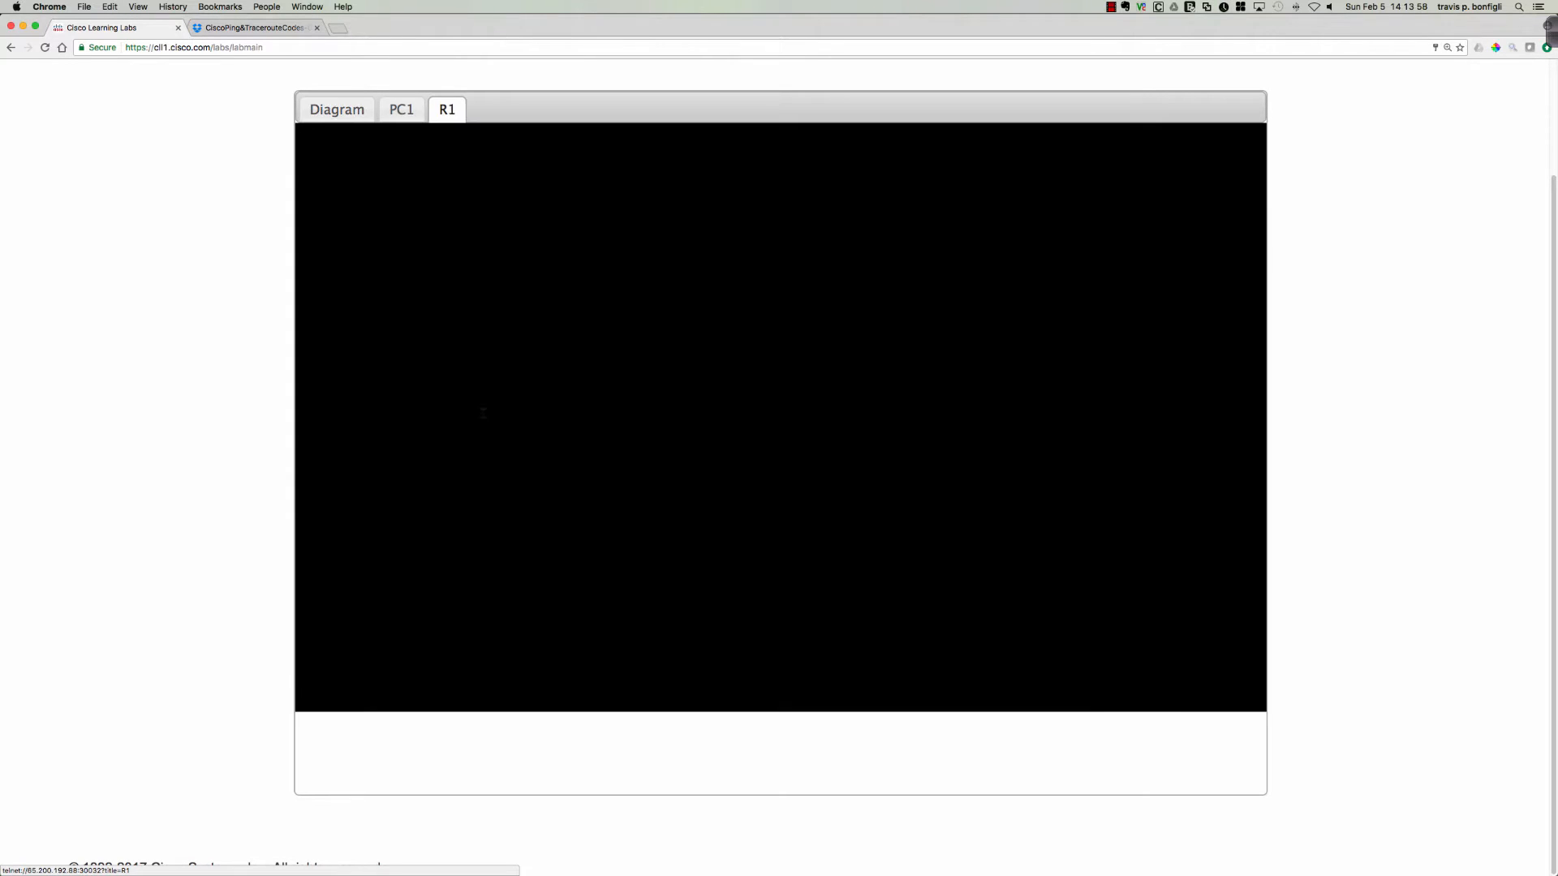
pyautogui.press('Return')
pyautogui.press('Return')
pyautogui.press('Return')
pyautogui.press('Return')
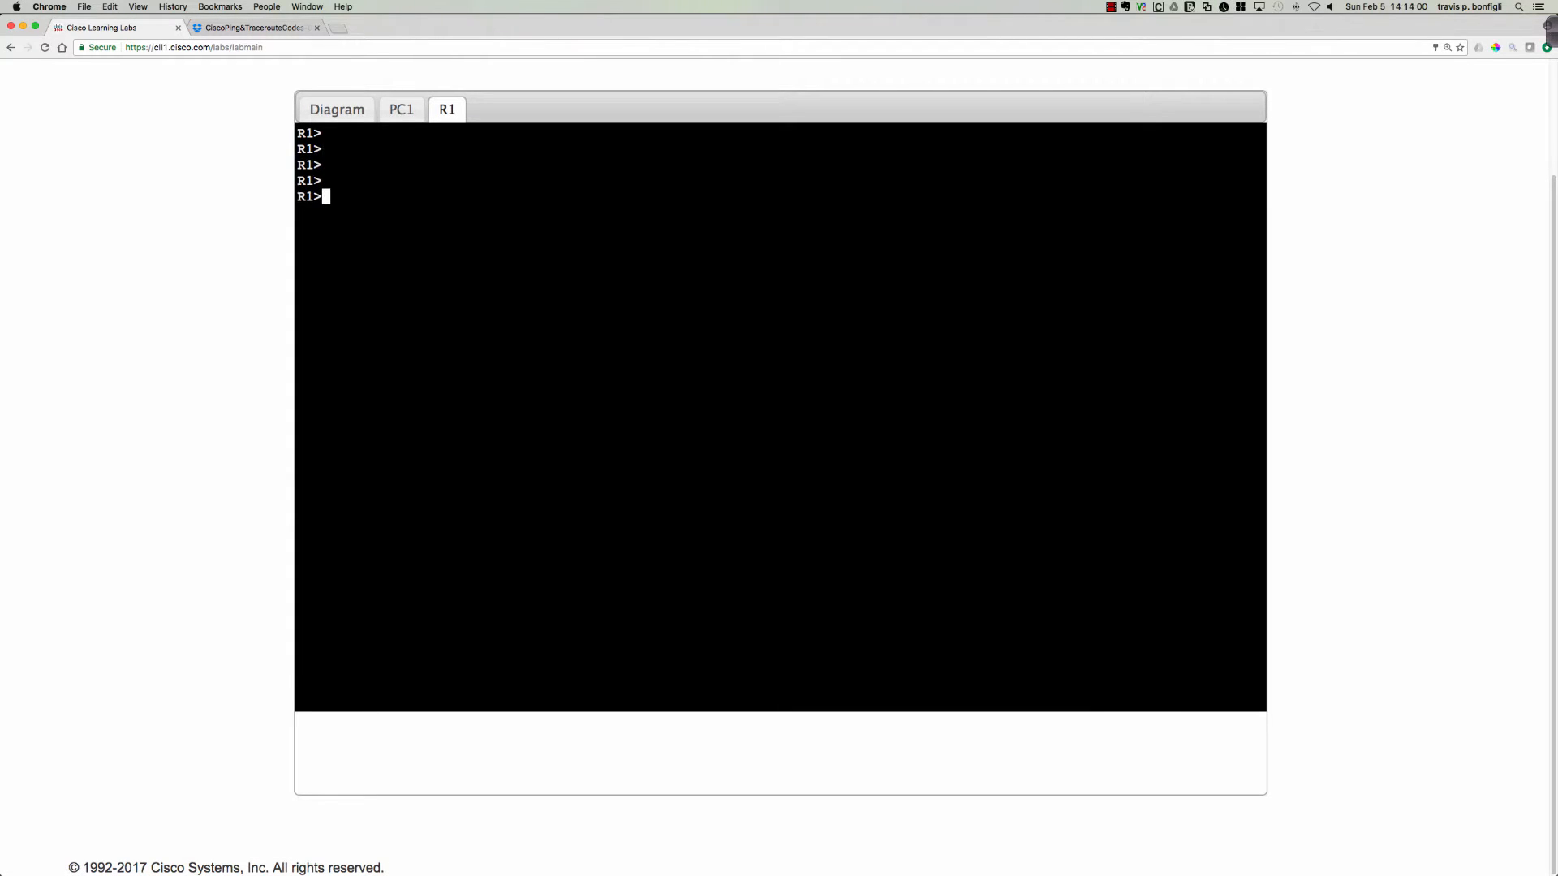
pyautogui.write('en')
pyautogui.press('Return')
pyautogui.write('sh ip int bri')
pyautogui.press('Return')
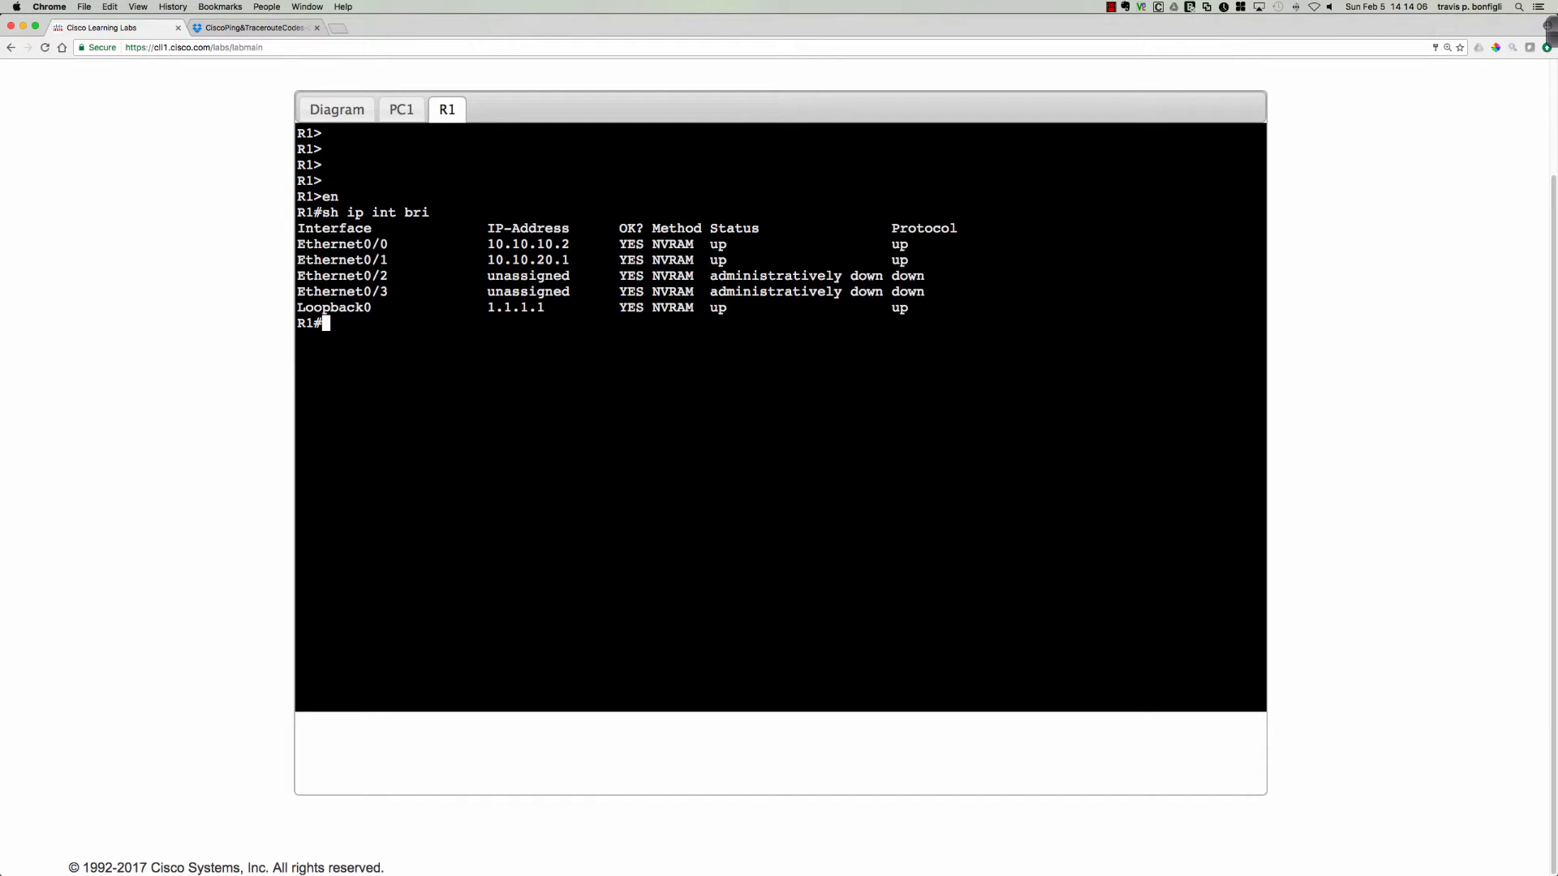
# Show R1's Ethernet0/0 details with sh int e0/0, highlight the burned-in MAC address, and quit the paged output.
pyautogui.write('sh int e0/0')
pyautogui.press('Return')
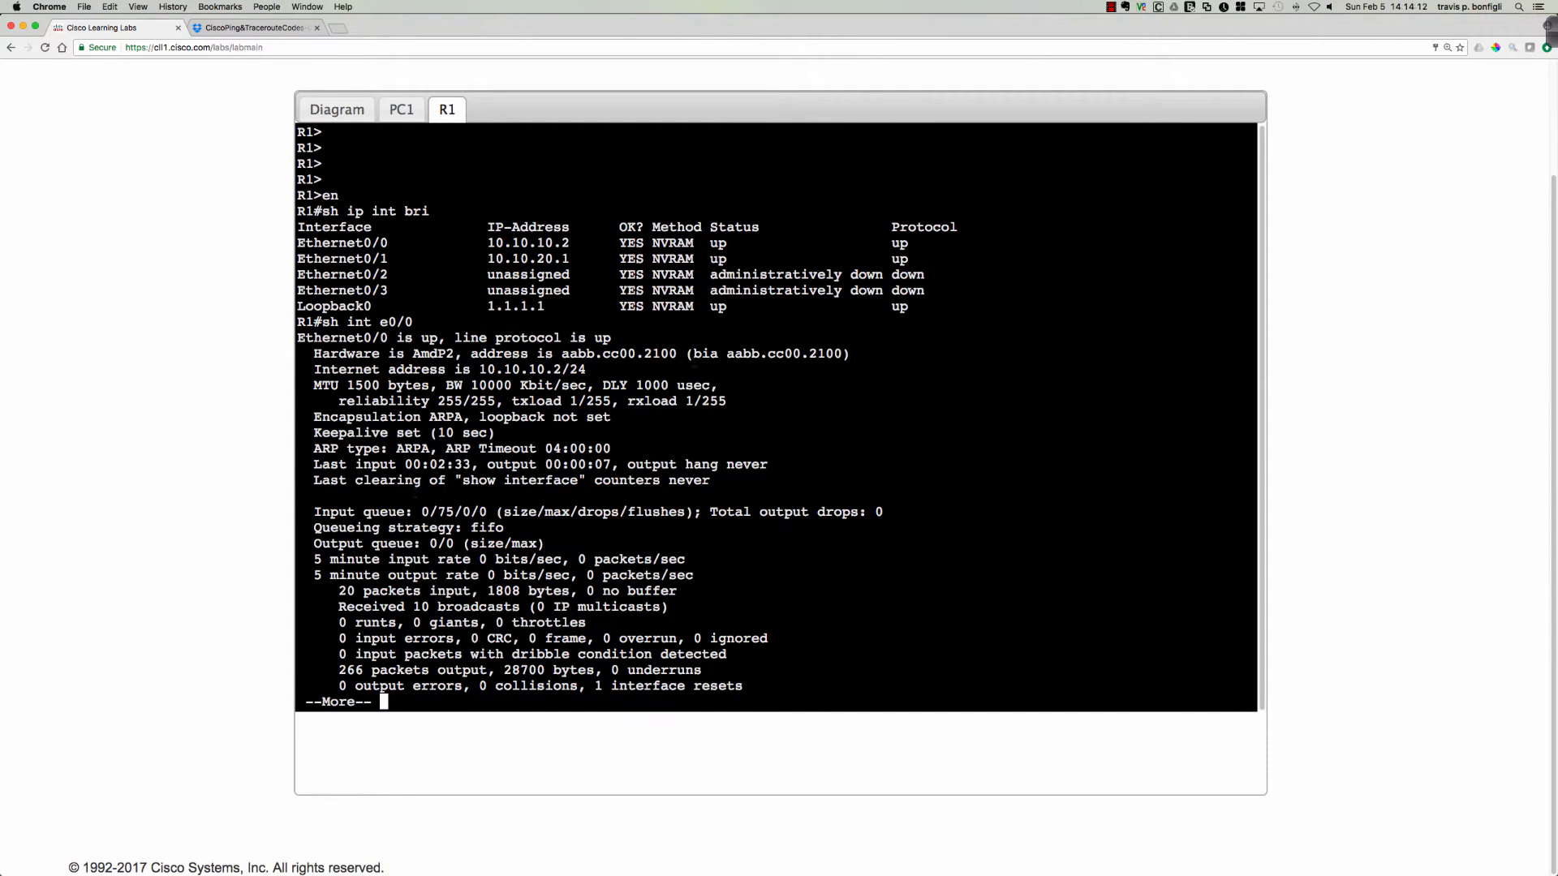
pyautogui.moveTo(689, 353); pyautogui.dragTo(843, 354)
pyautogui.click(756, 355)
pyautogui.moveTo(728, 355); pyautogui.dragTo(843, 354)
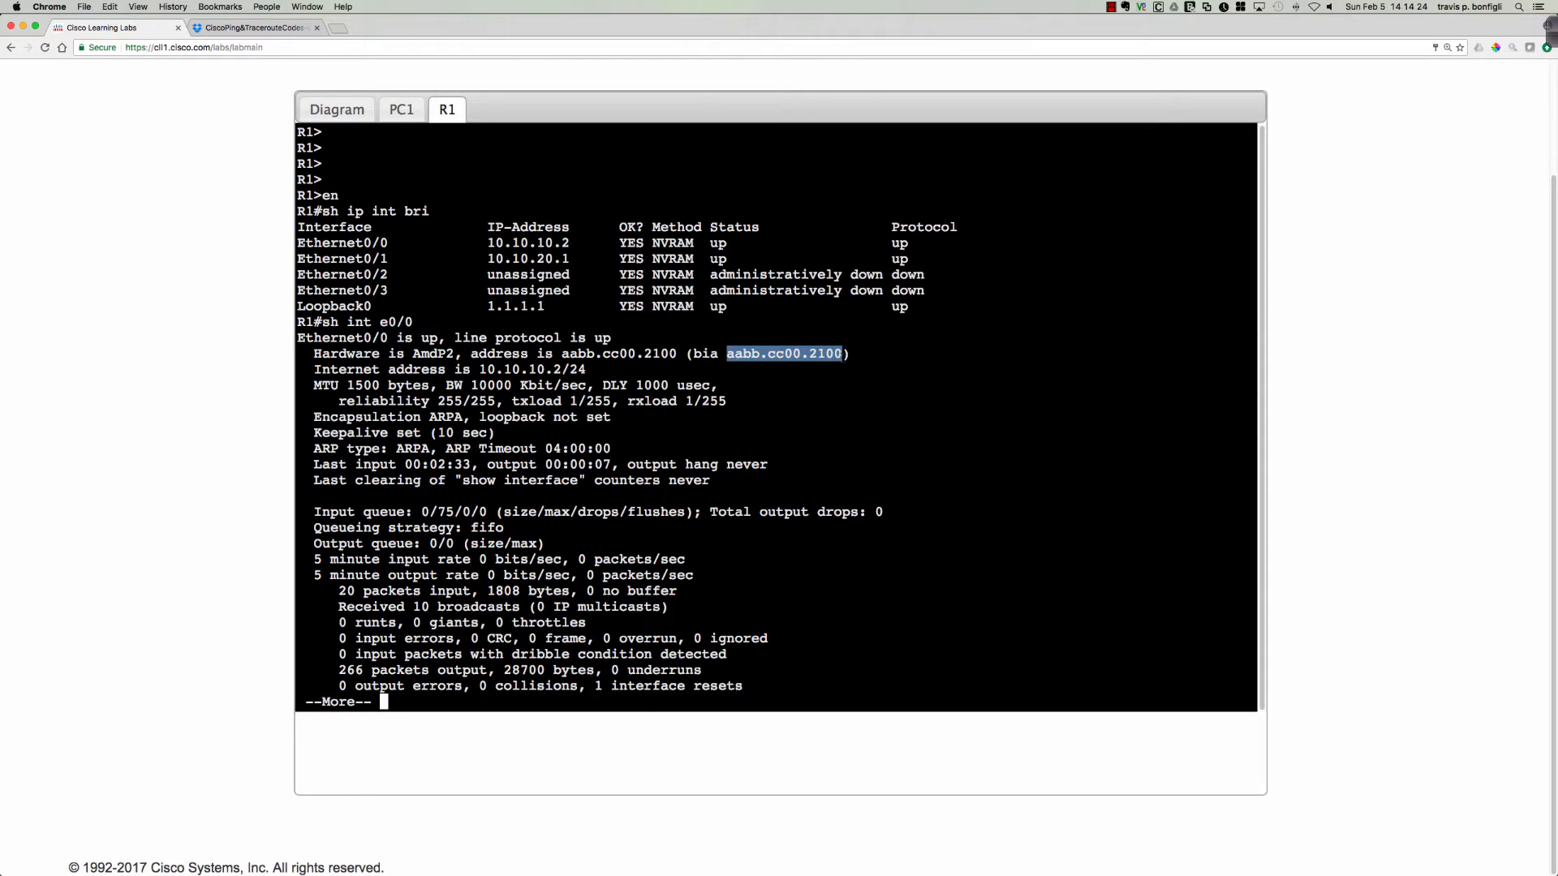
pyautogui.click(909, 399)
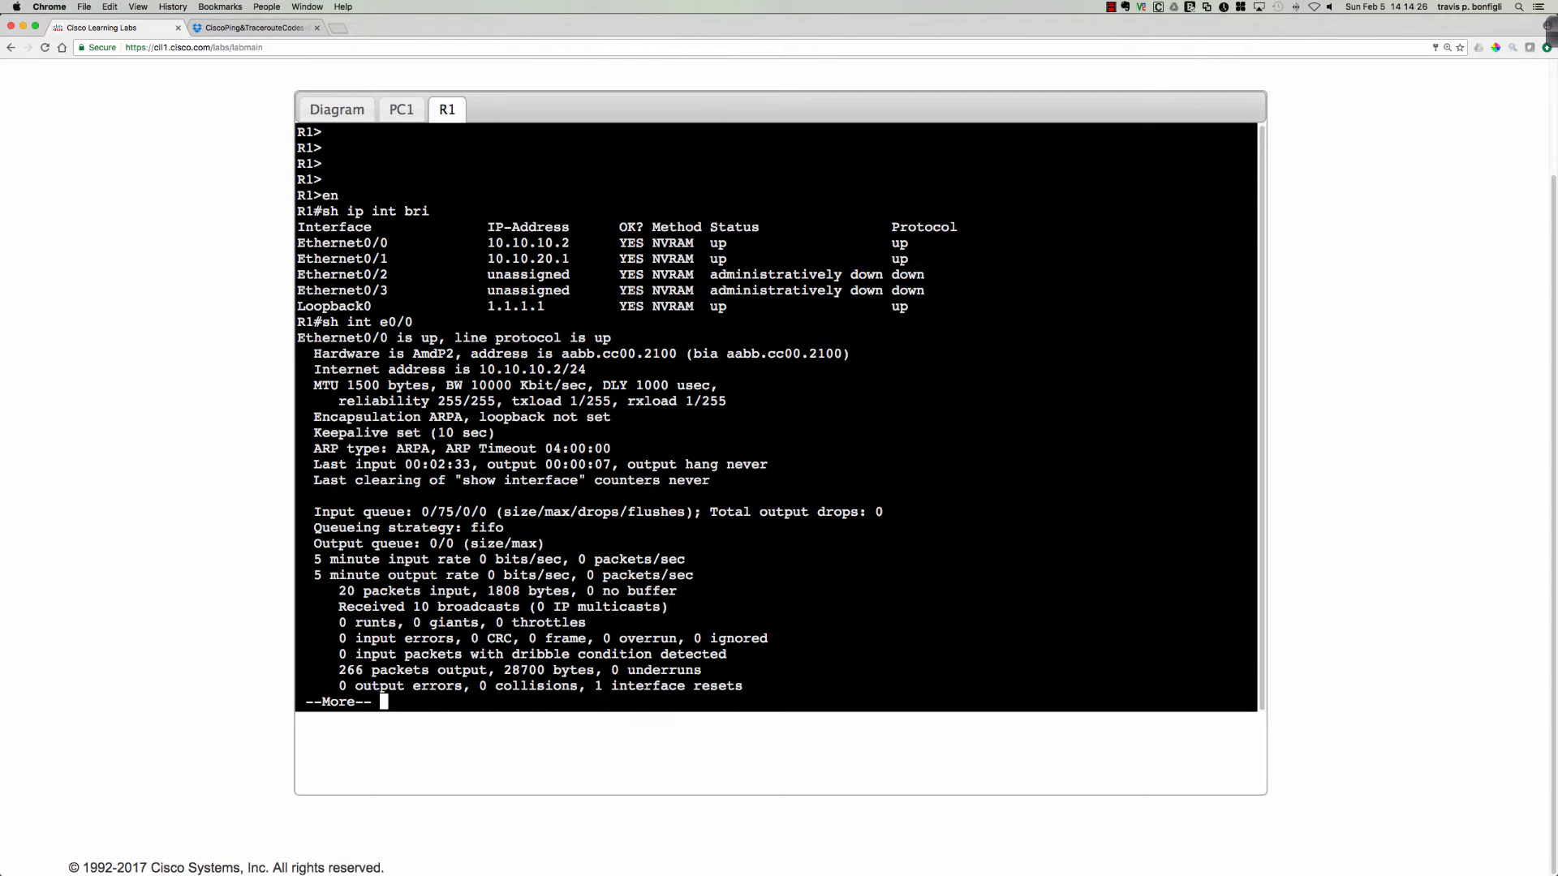
pyautogui.press('q')
pyautogui.press('Return')
pyautogui.press('Return')
pyautogui.press('Return')
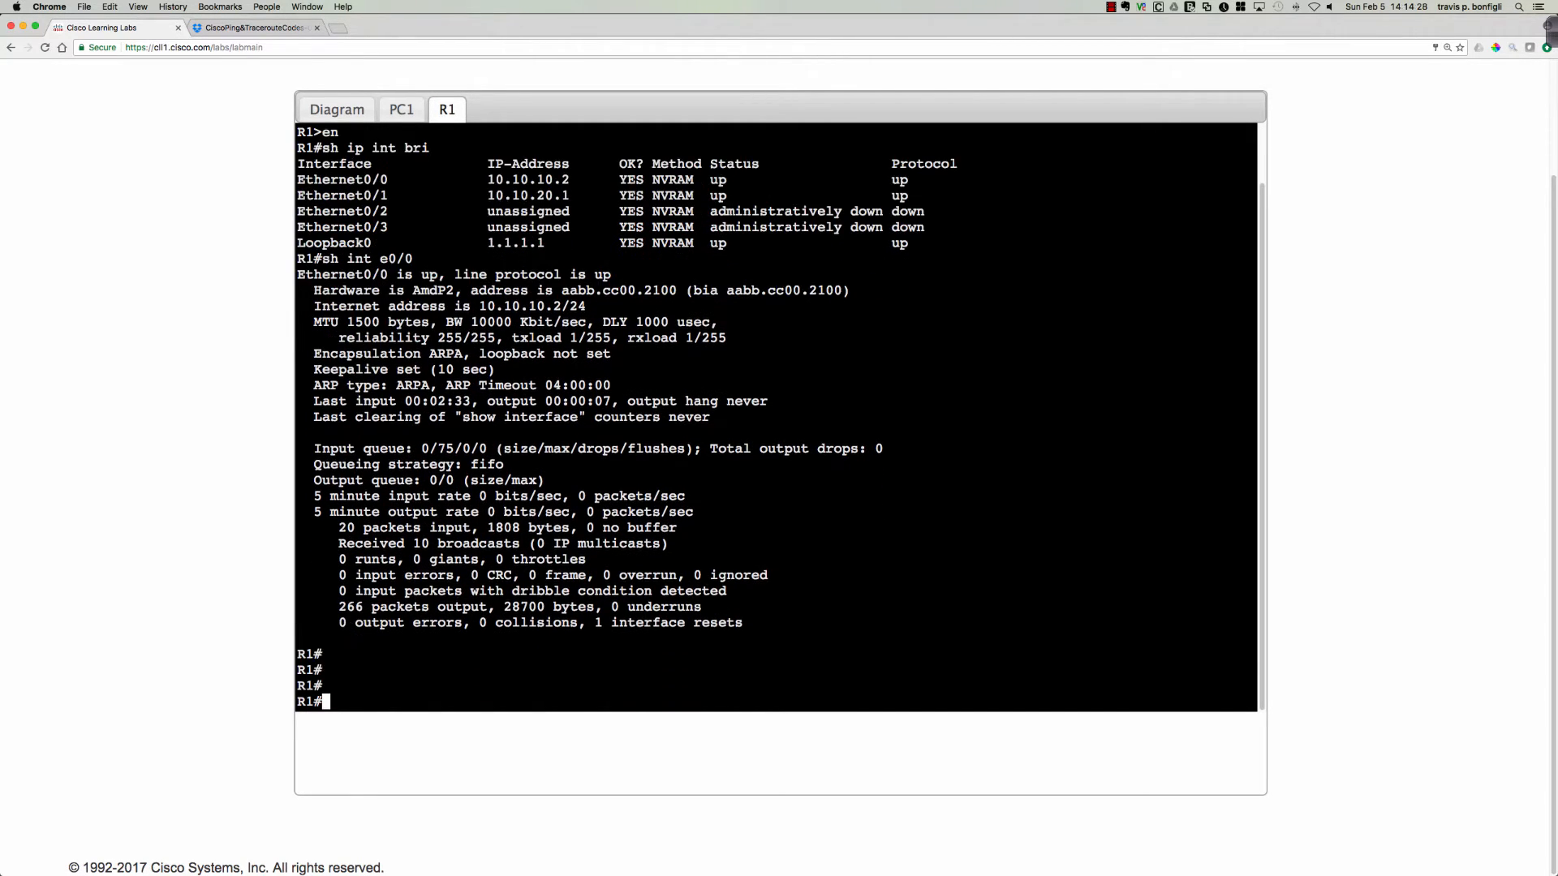
# Display R1's ARP table with sh arp.
pyautogui.write('sh arp')
pyautogui.press('Return')
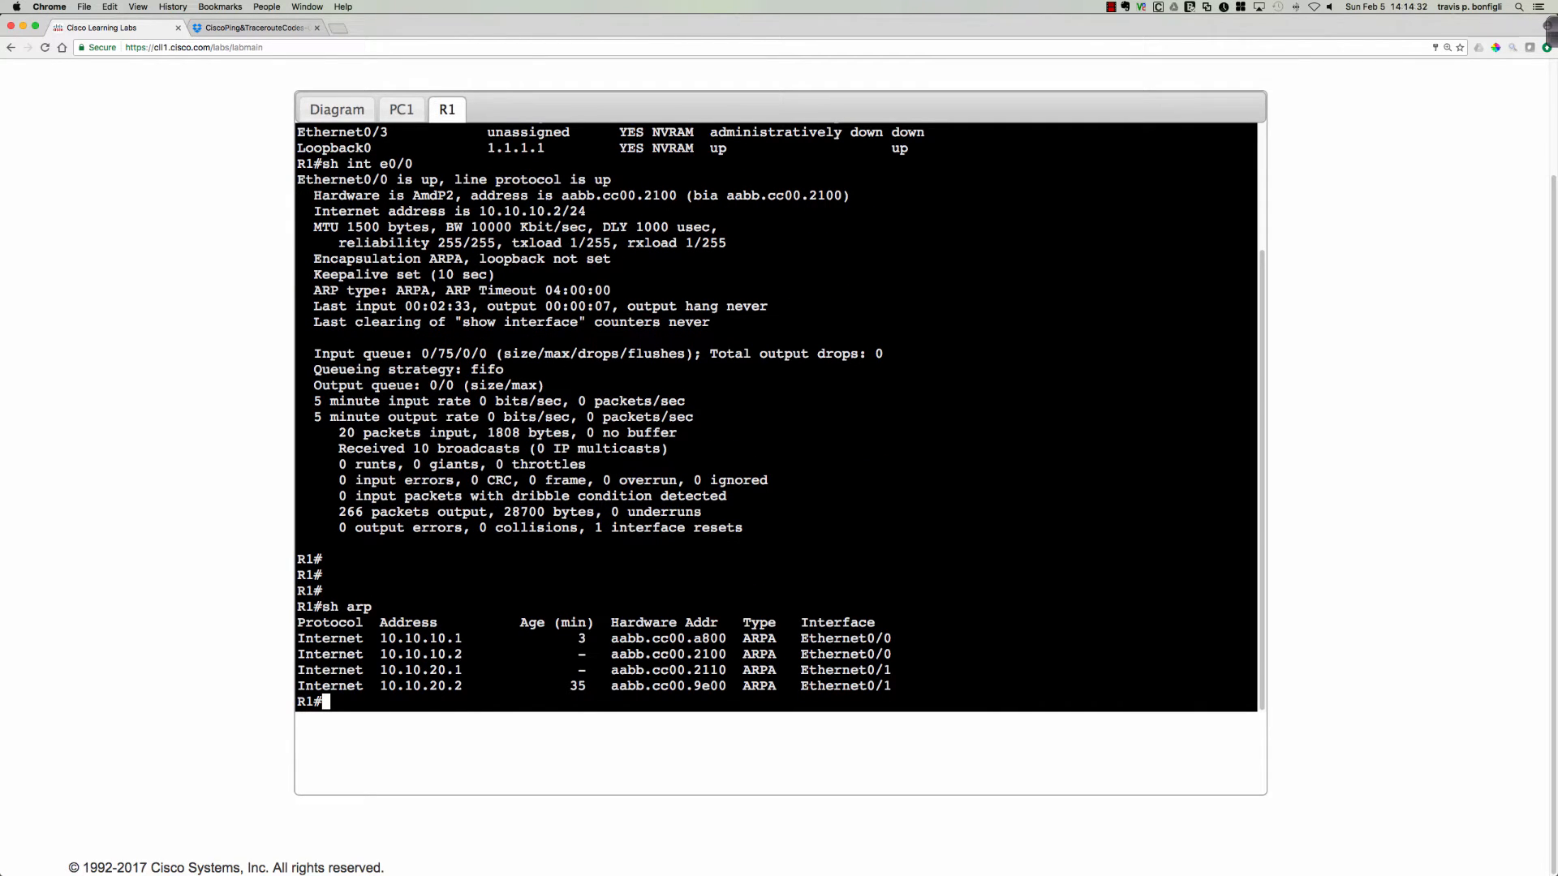
pyautogui.press('Return')
pyautogui.press('Return')
pyautogui.press('Return')
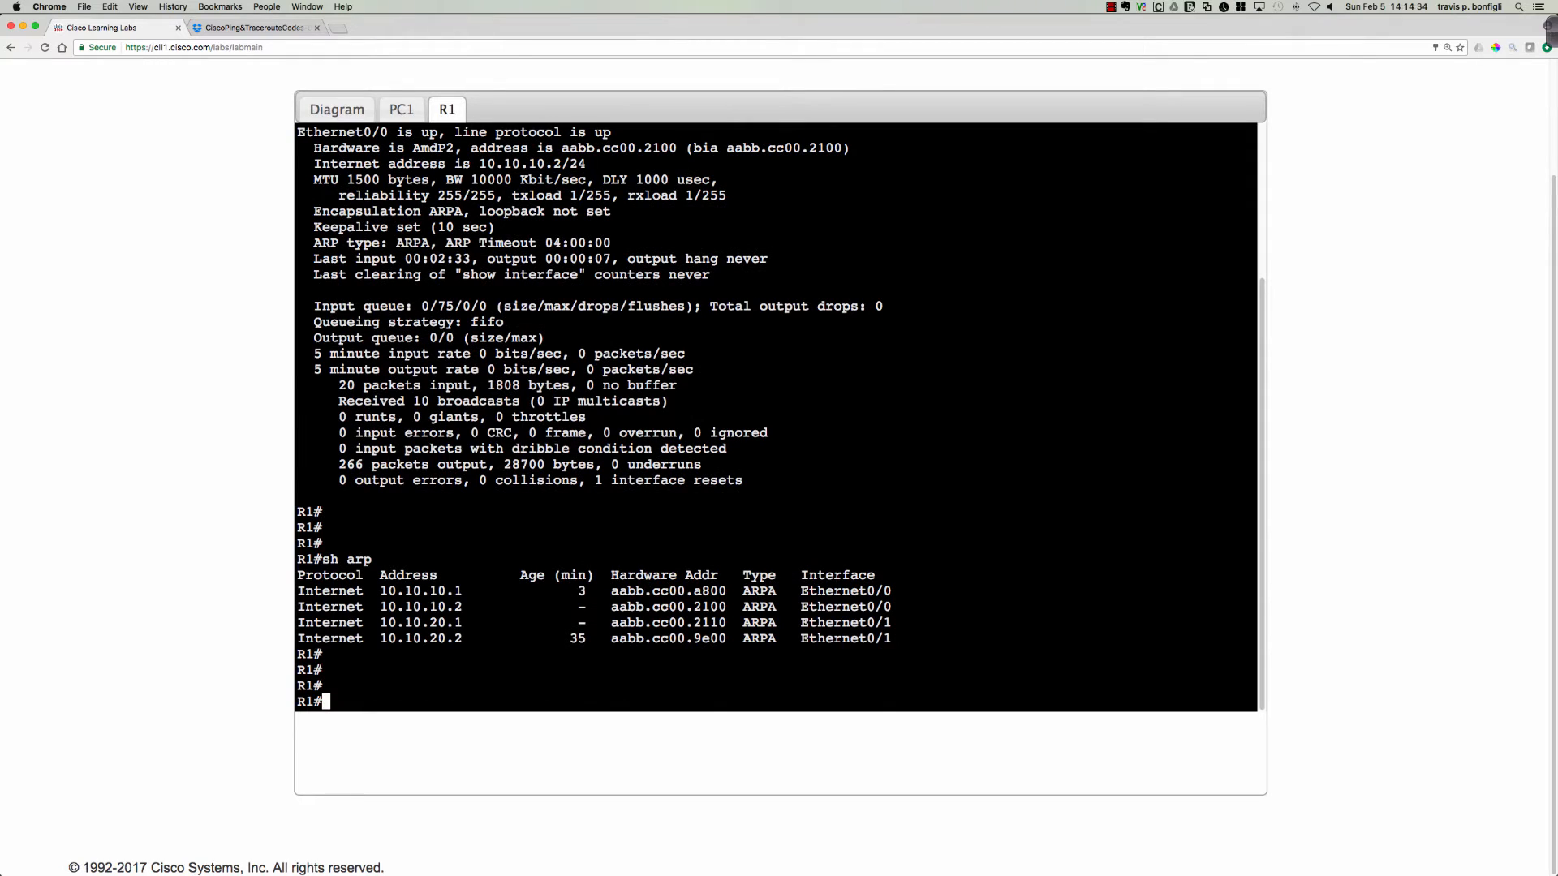
# Ping 10.10.50.2 from R1 and display its ARP table again.
pyautogui.write('ping 10.10.50.2')
pyautogui.press('Return')
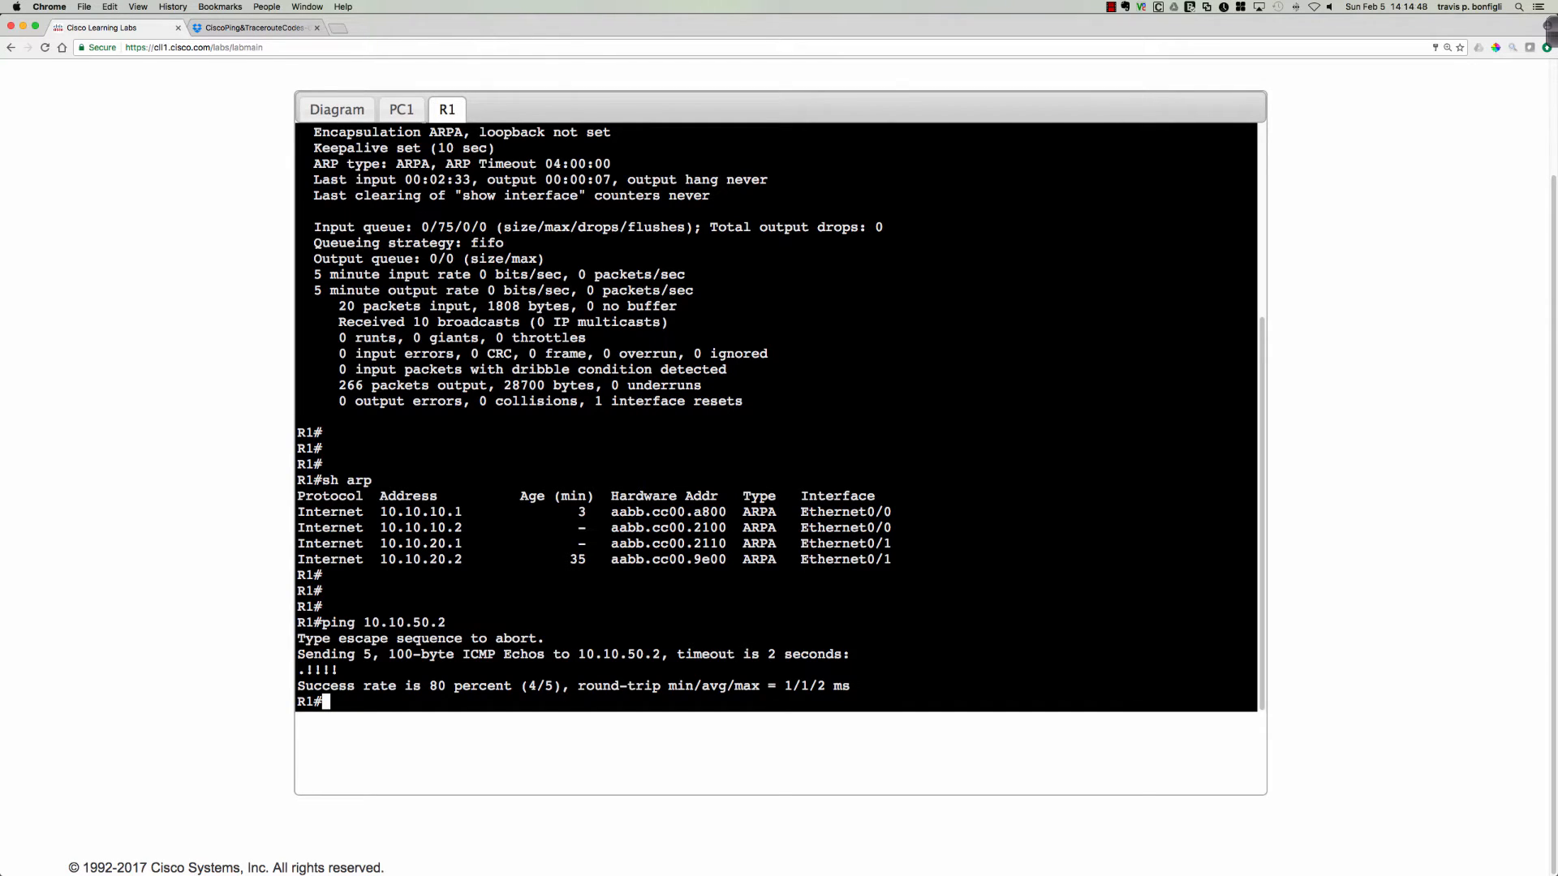
pyautogui.write('sh arp')
pyautogui.press('Return')
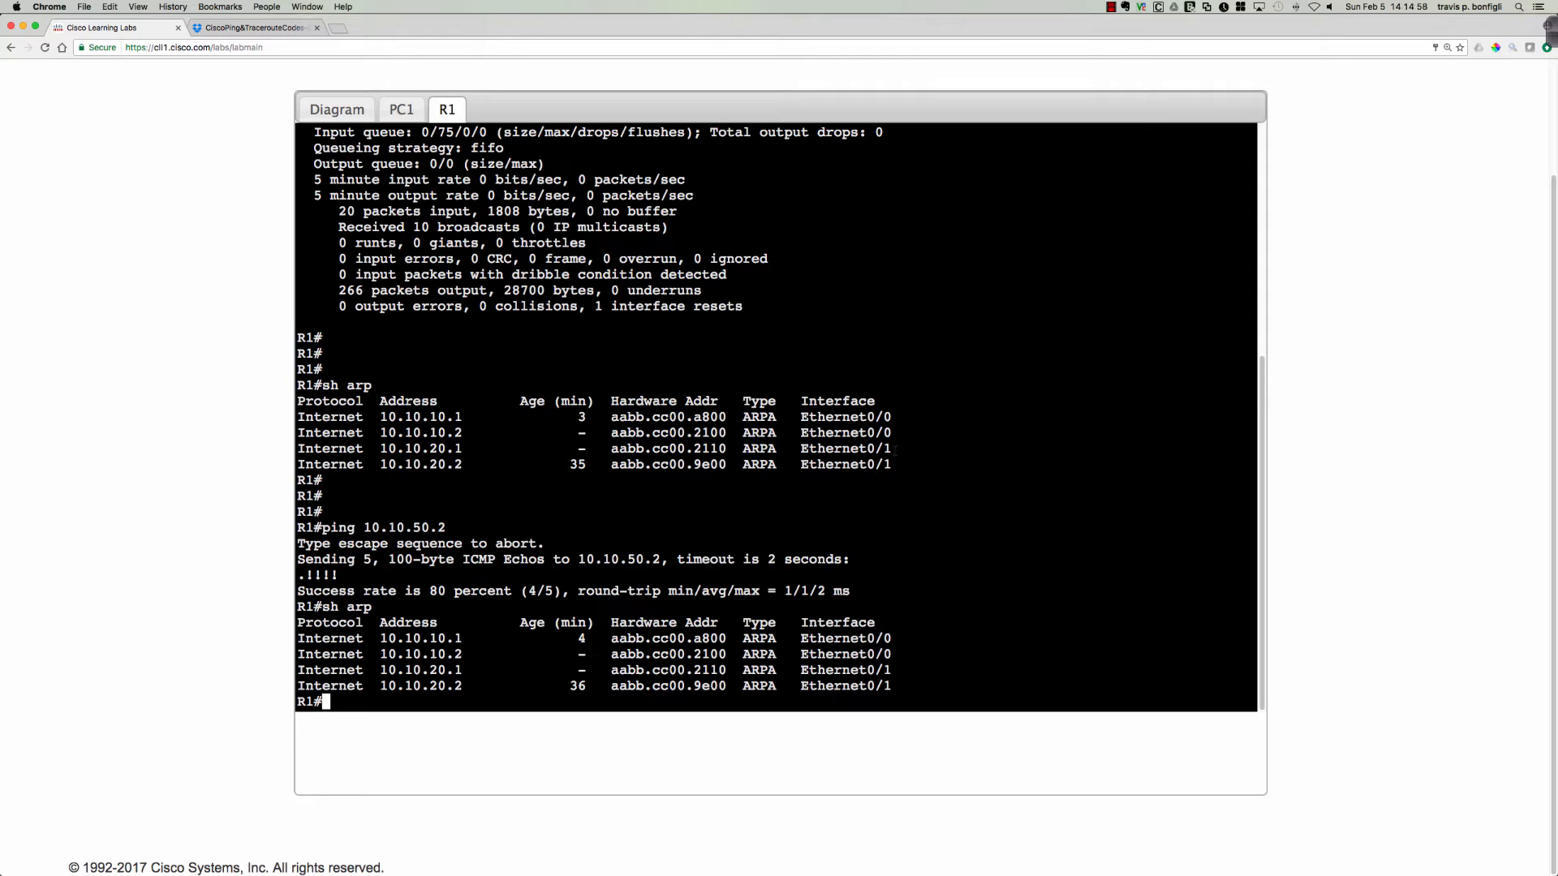
# Try to display R1's MAC address table using sh mac ad and a show mac completion.
pyautogui.write('sh mac ad')
pyautogui.press('Tab')
pyautogui.press('Return')
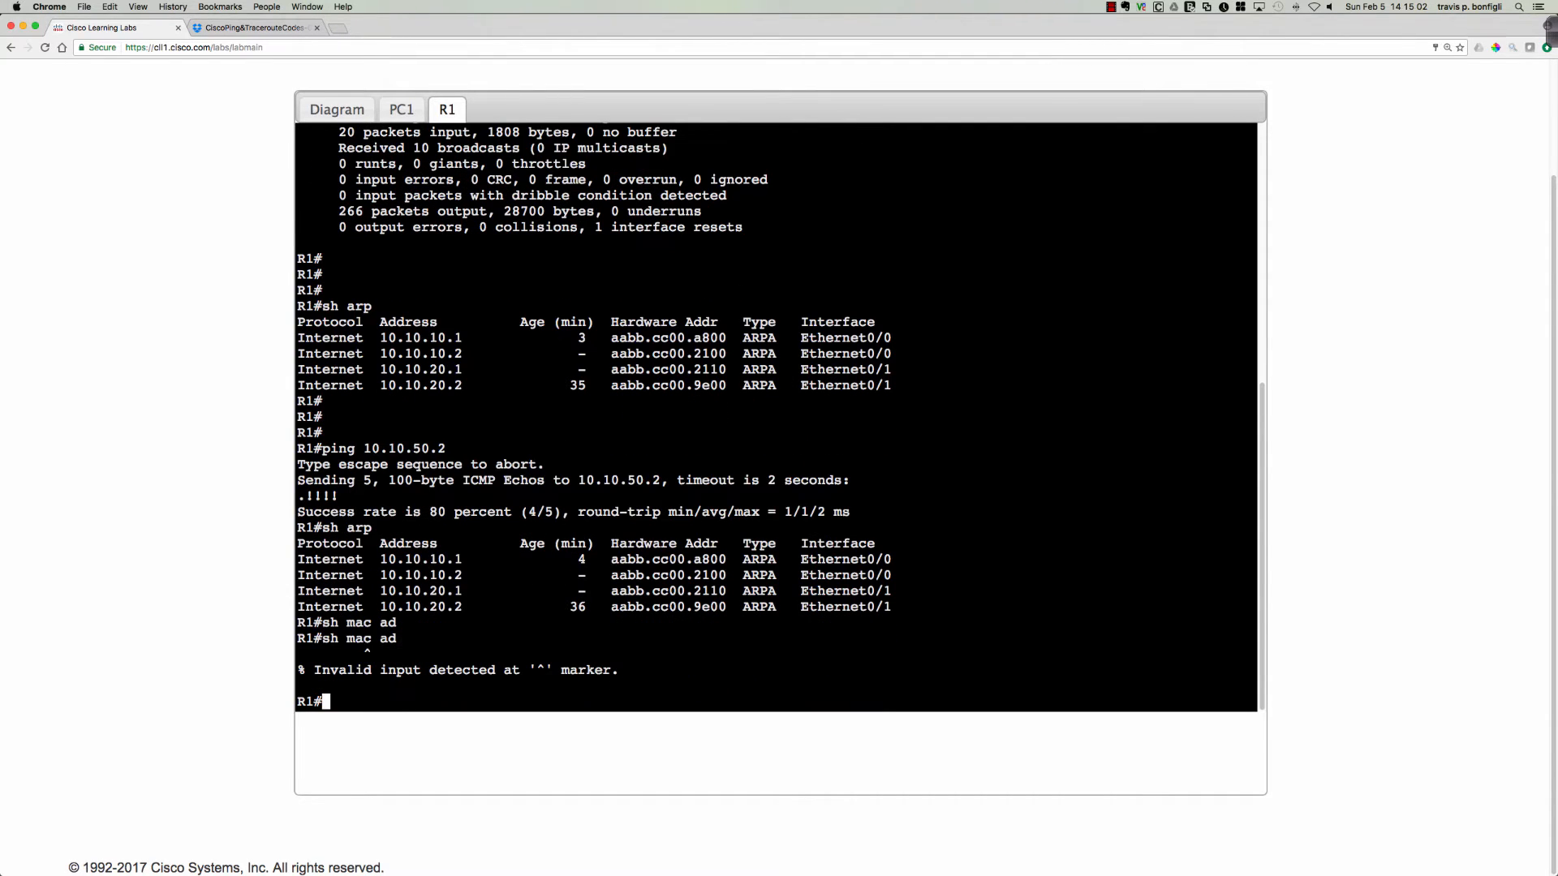
pyautogui.write('show mac')
pyautogui.press('Tab')
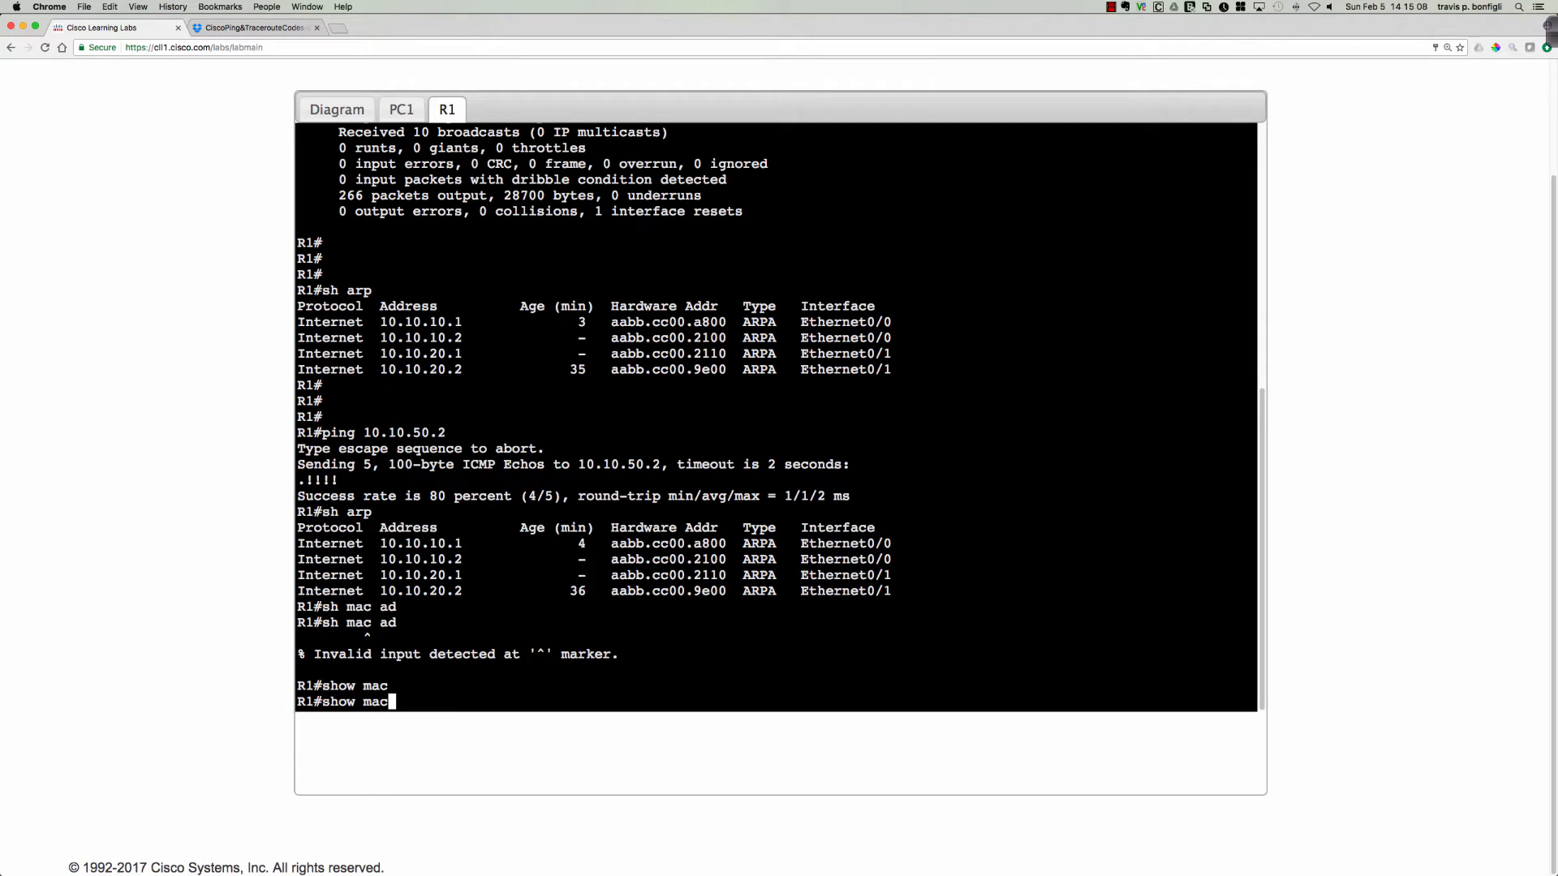
pyautogui.press('BackSpace')
pyautogui.press('BackSpace')
pyautogui.press('BackSpace')
pyautogui.press('BackSpace')
pyautogui.press('BackSpace')
pyautogui.press('BackSpace')
pyautogui.press('BackSpace')
pyautogui.press('BackSpace')
# Display R1's complete CEF forwarding table with sh ip cef.
pyautogui.write('sh ip cef')
pyautogui.press('Return')
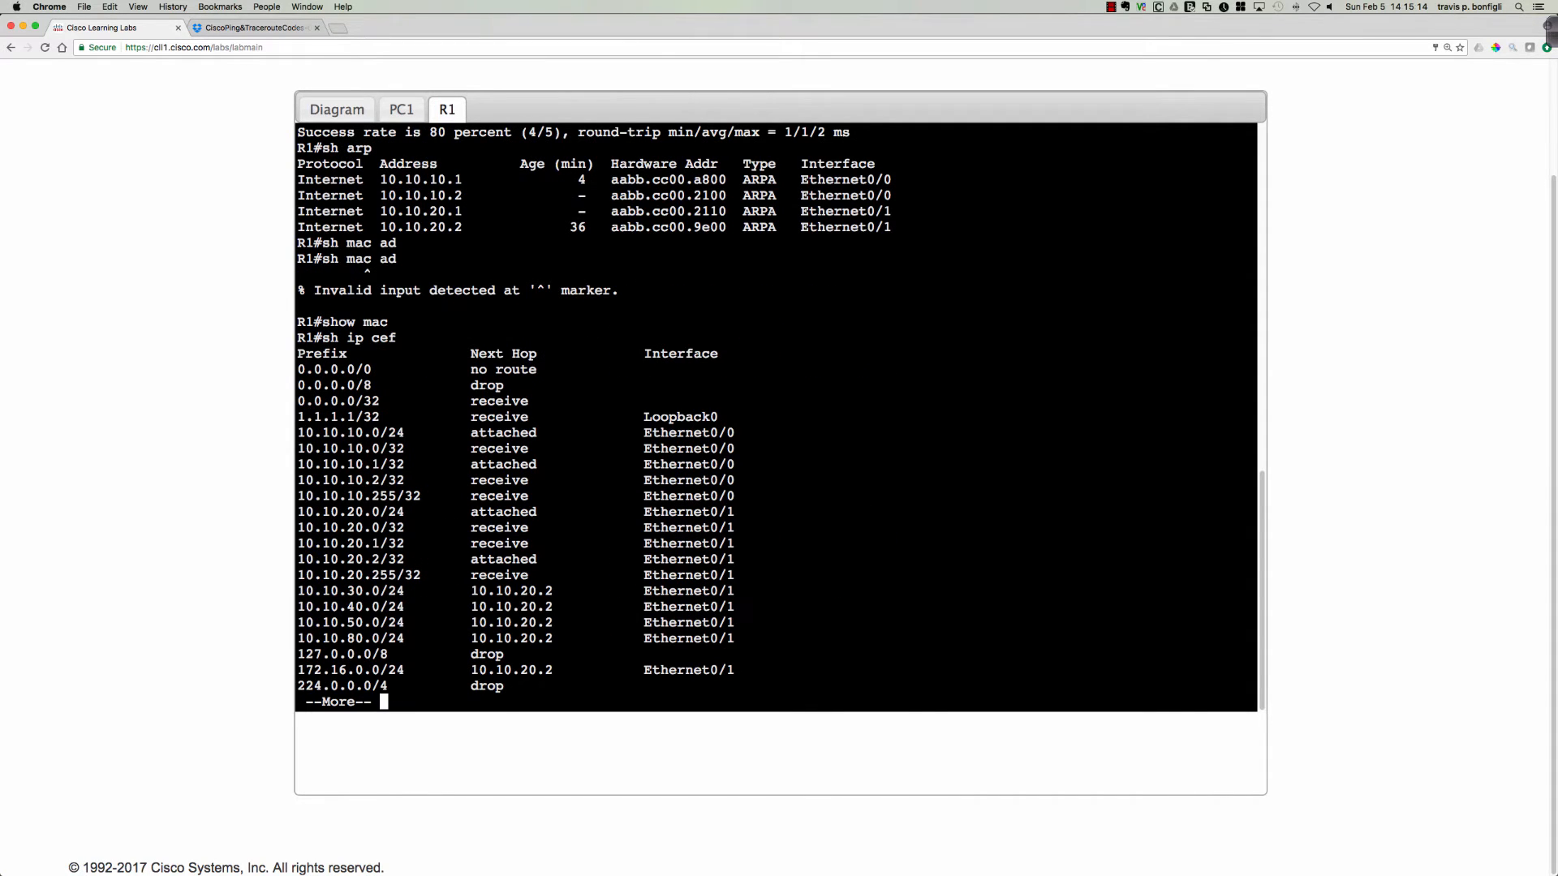
pyautogui.press('space')
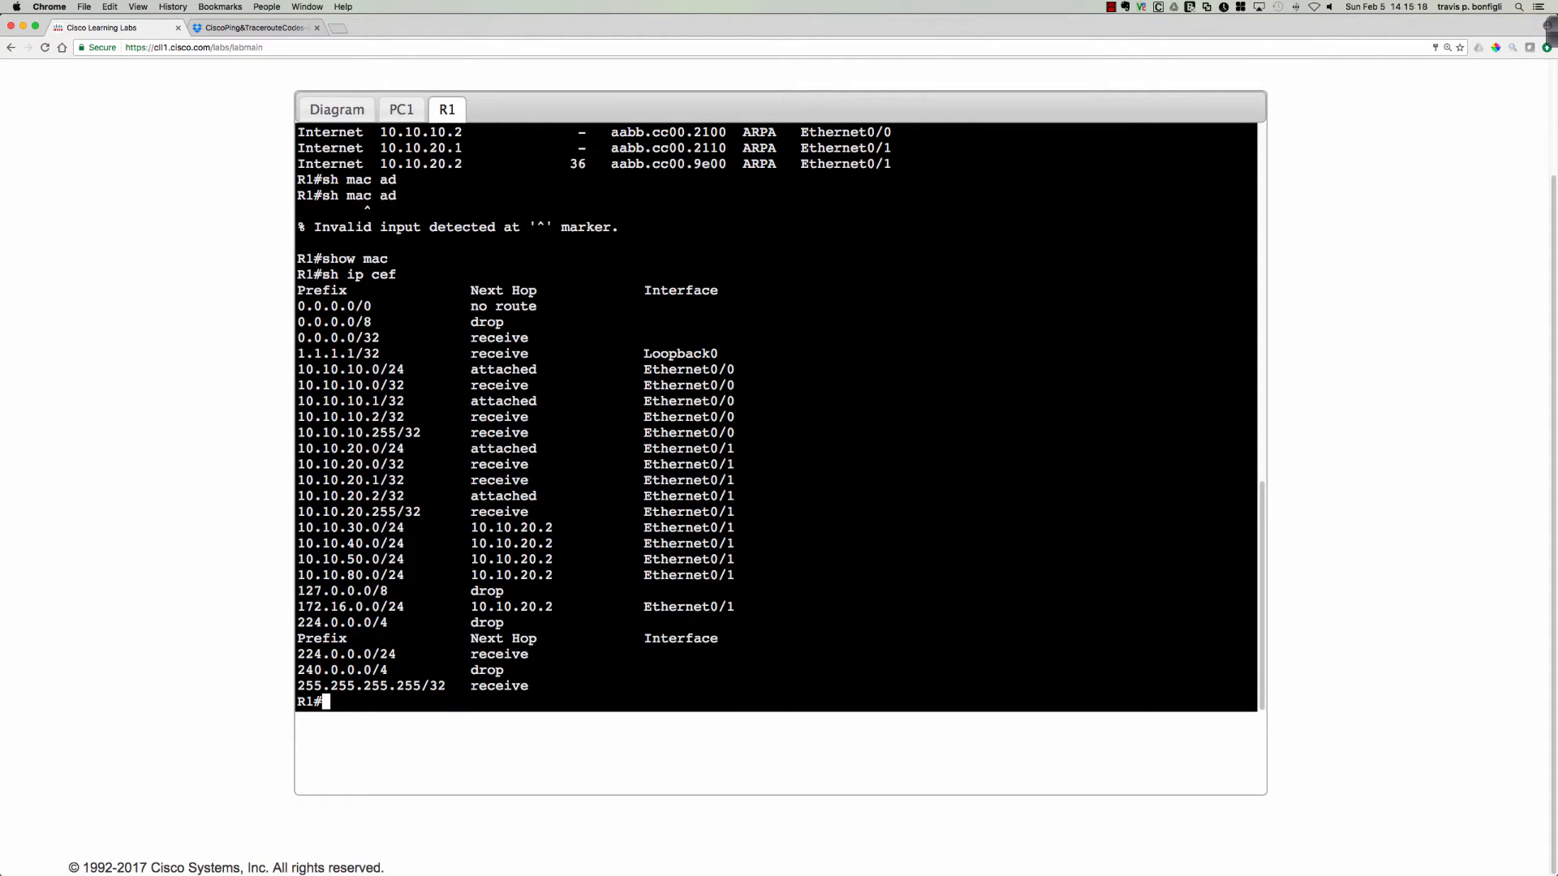
# Display R1's adjacency table with sh adjacency.
pyautogui.write('sh adj')
pyautogui.press('Tab')
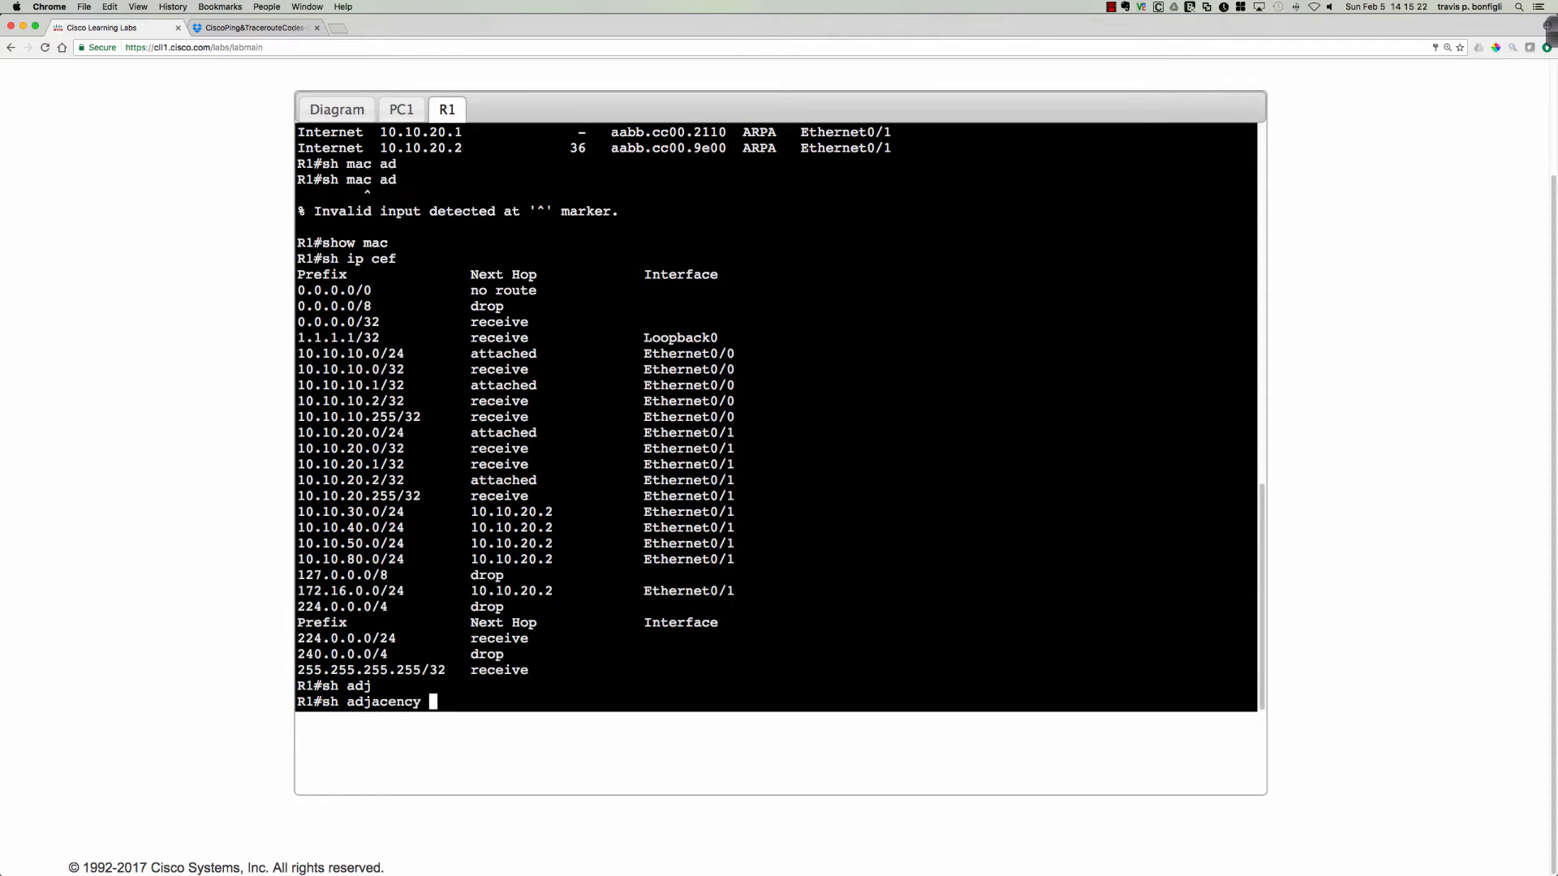
pyautogui.press('Return')
pyautogui.press('Return')
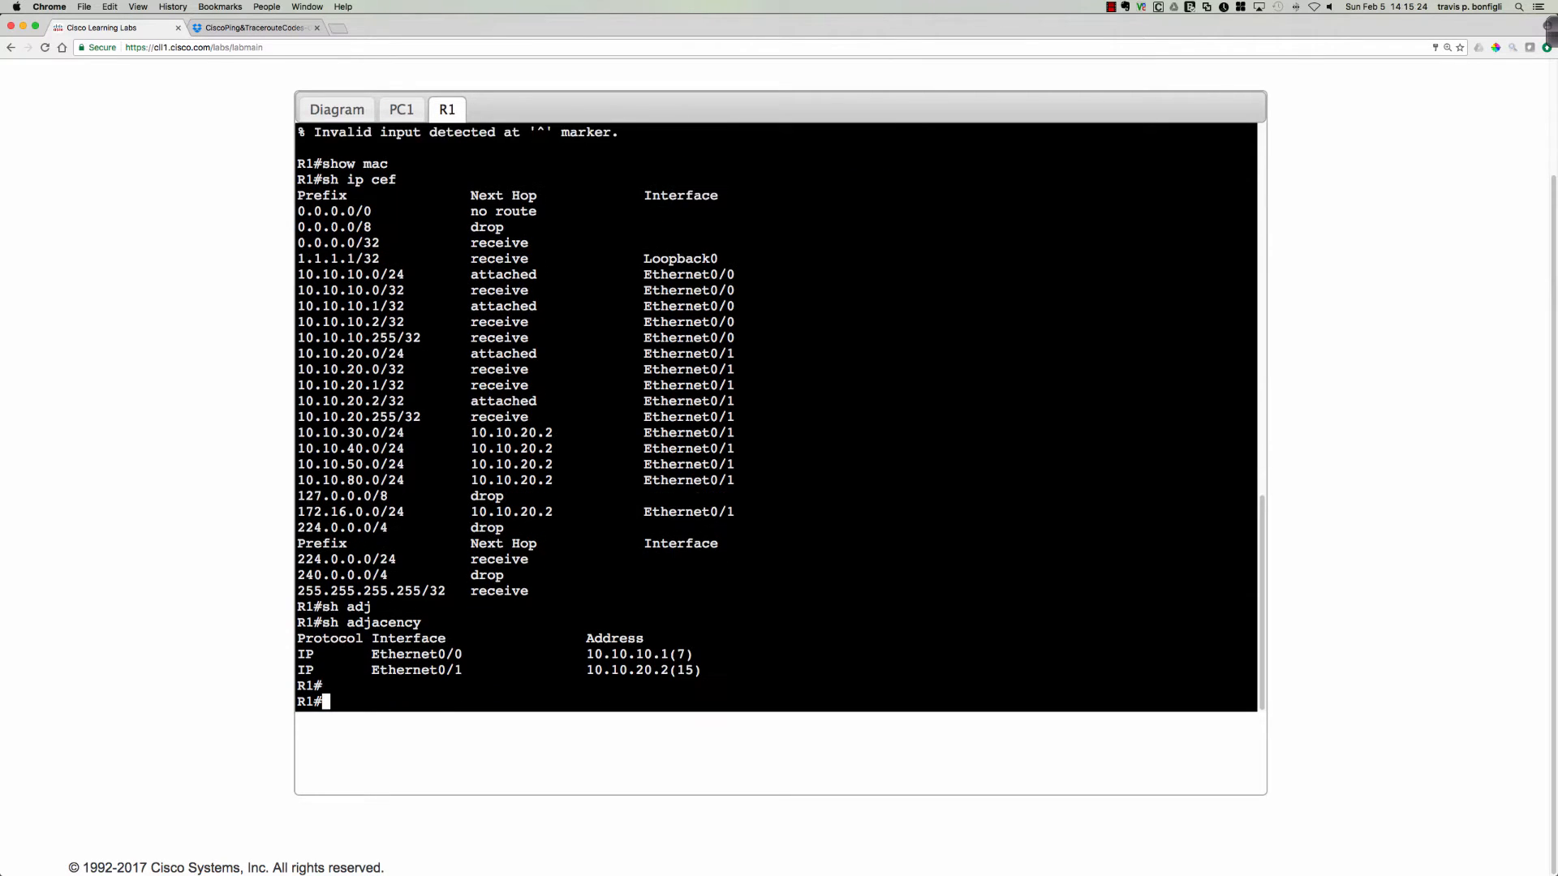
pyautogui.press('Return')
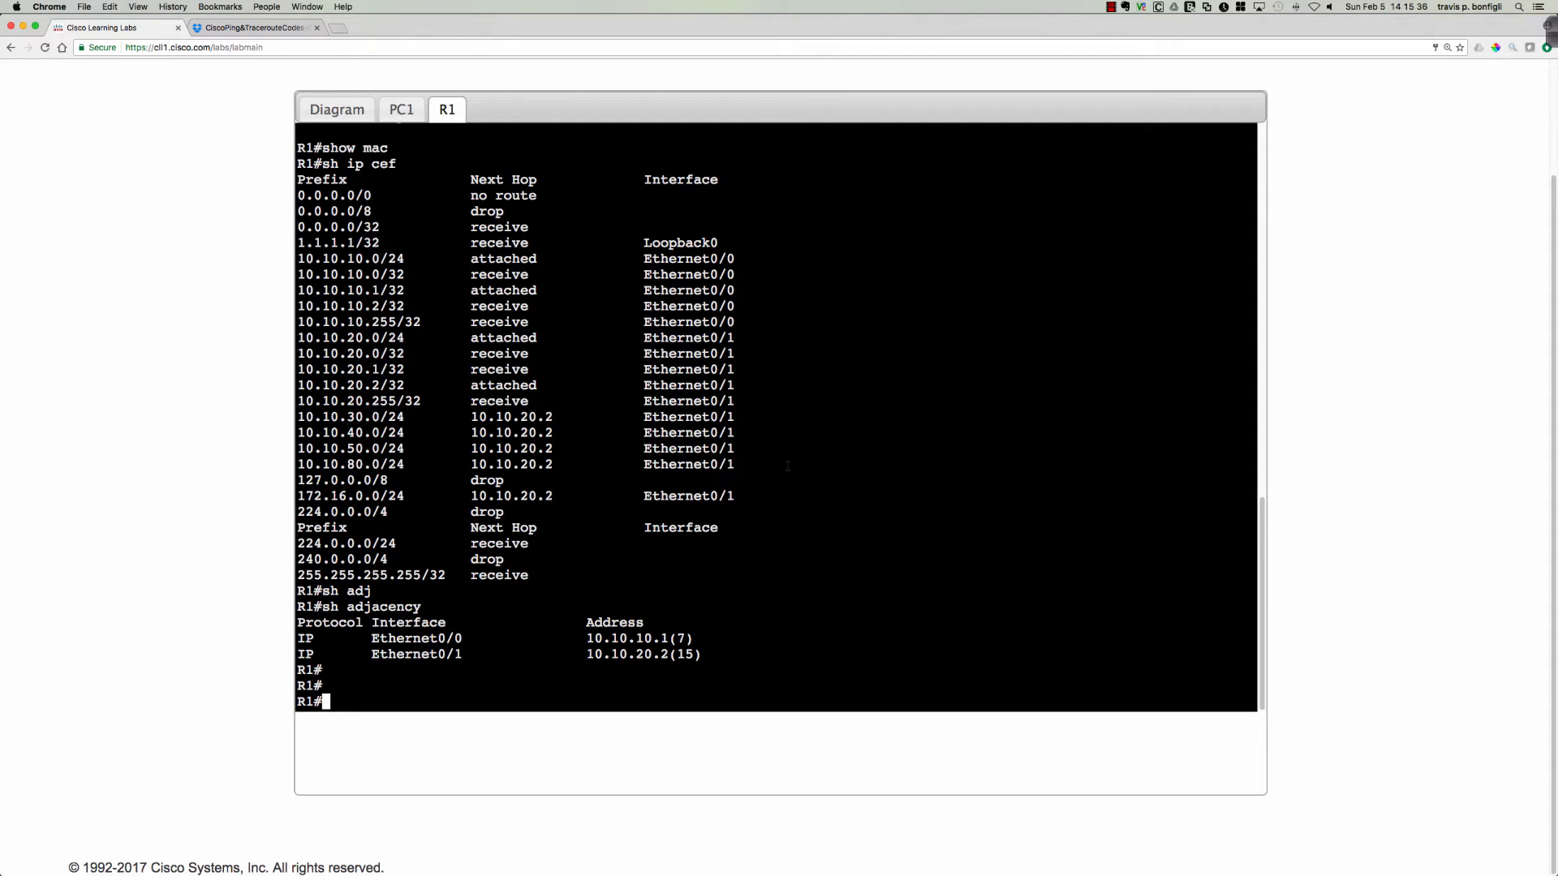
# Display R1's full routing table with sh ip route and highlight the OSPF route to 10.10.50.0/24.
pyautogui.write('sh ip route')
pyautogui.press('Return')
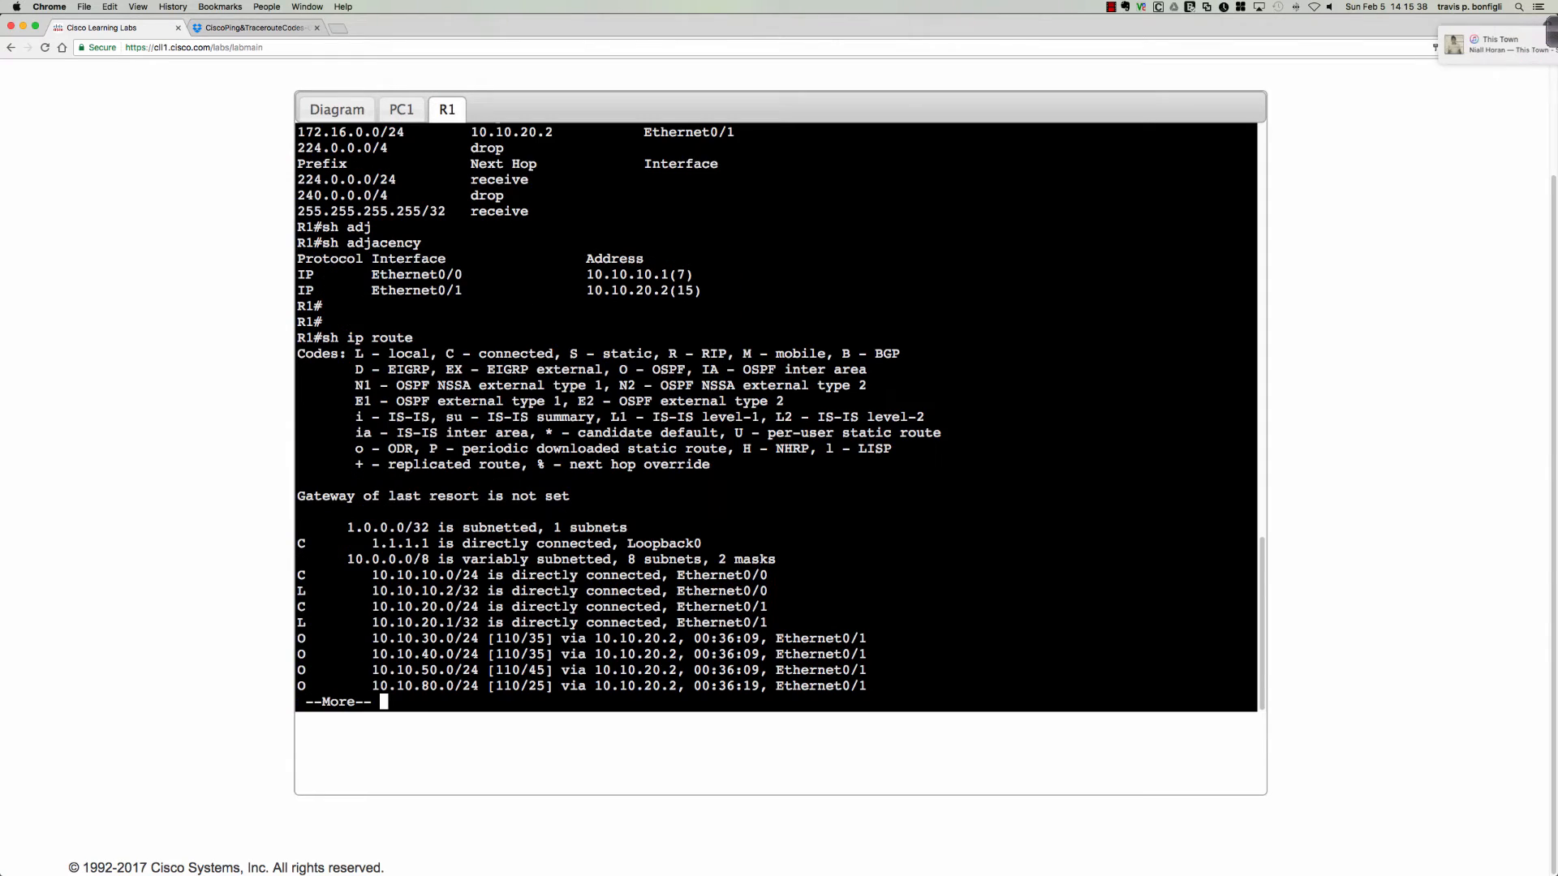
pyautogui.press('space')
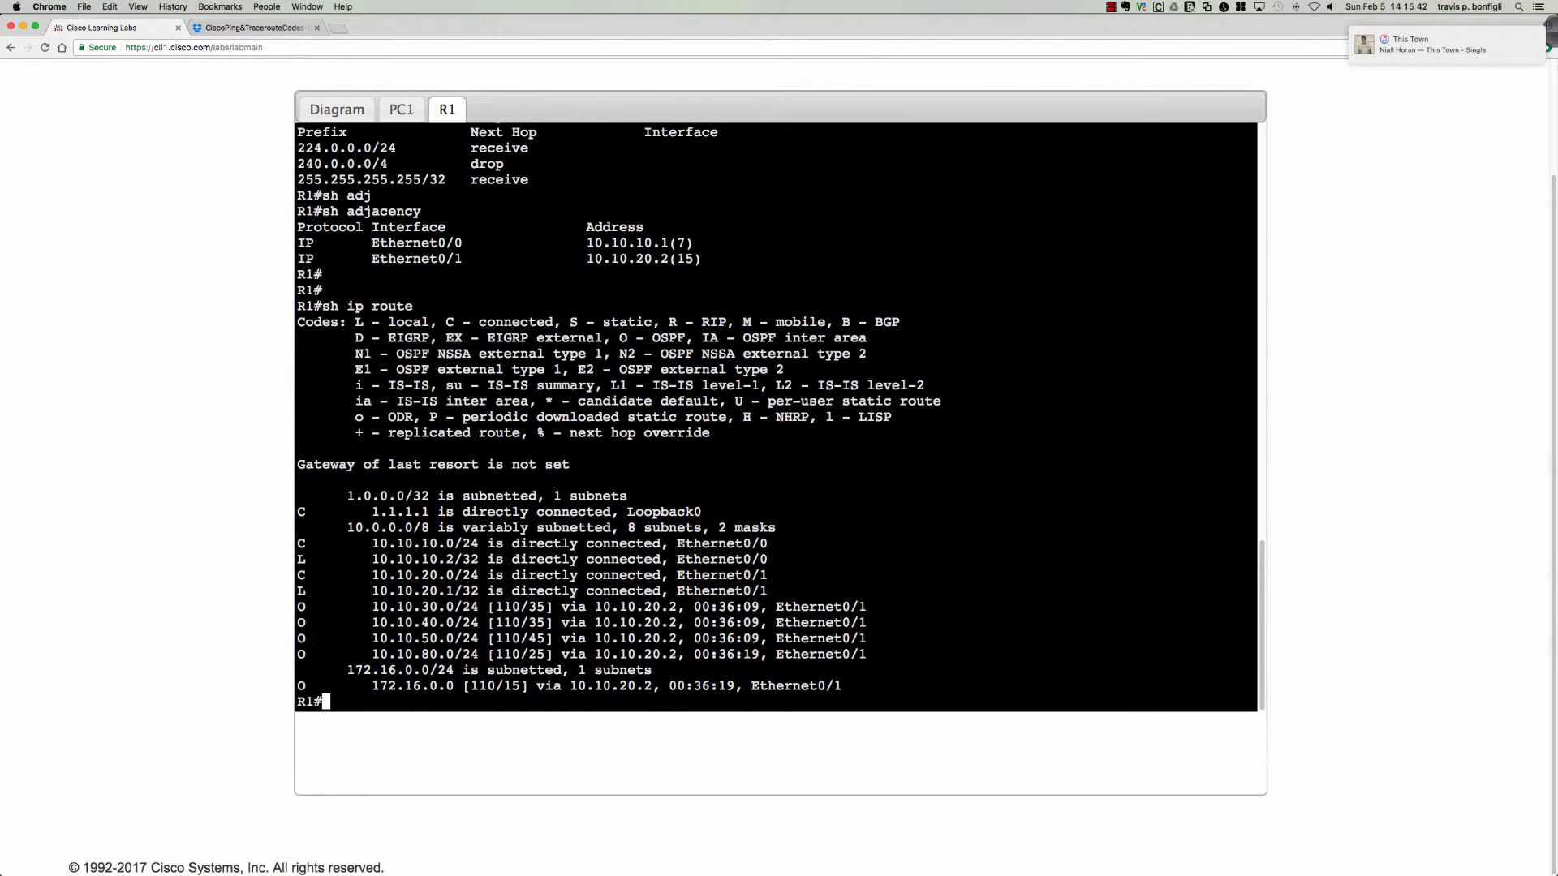
pyautogui.moveTo(301, 638); pyautogui.dragTo(745, 629)
pyautogui.click(812, 638)
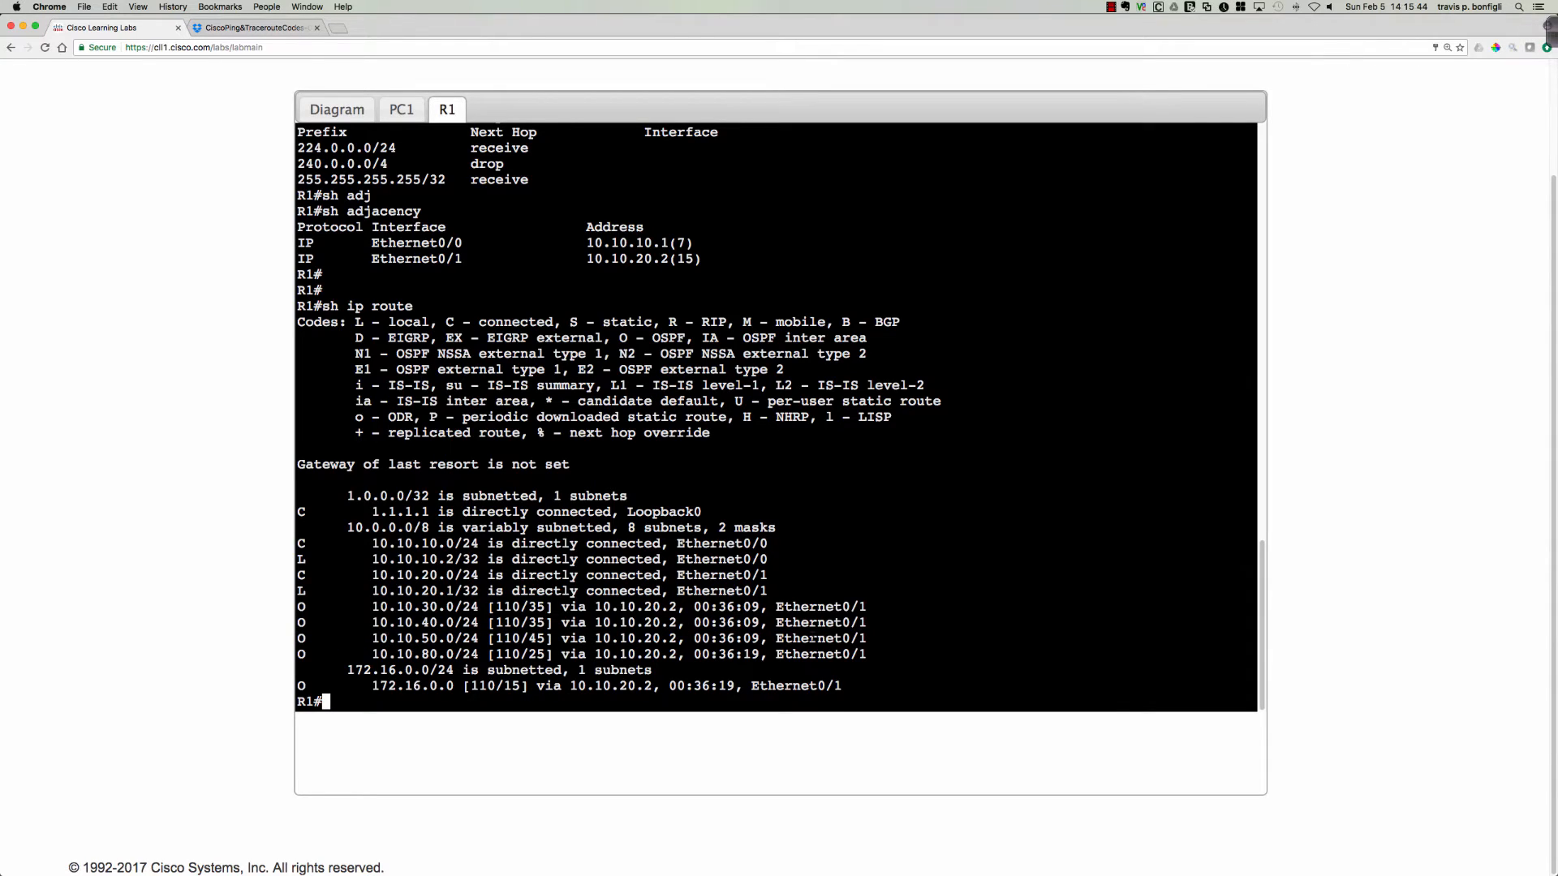
pyautogui.moveTo(873, 639); pyautogui.dragTo(300, 639)
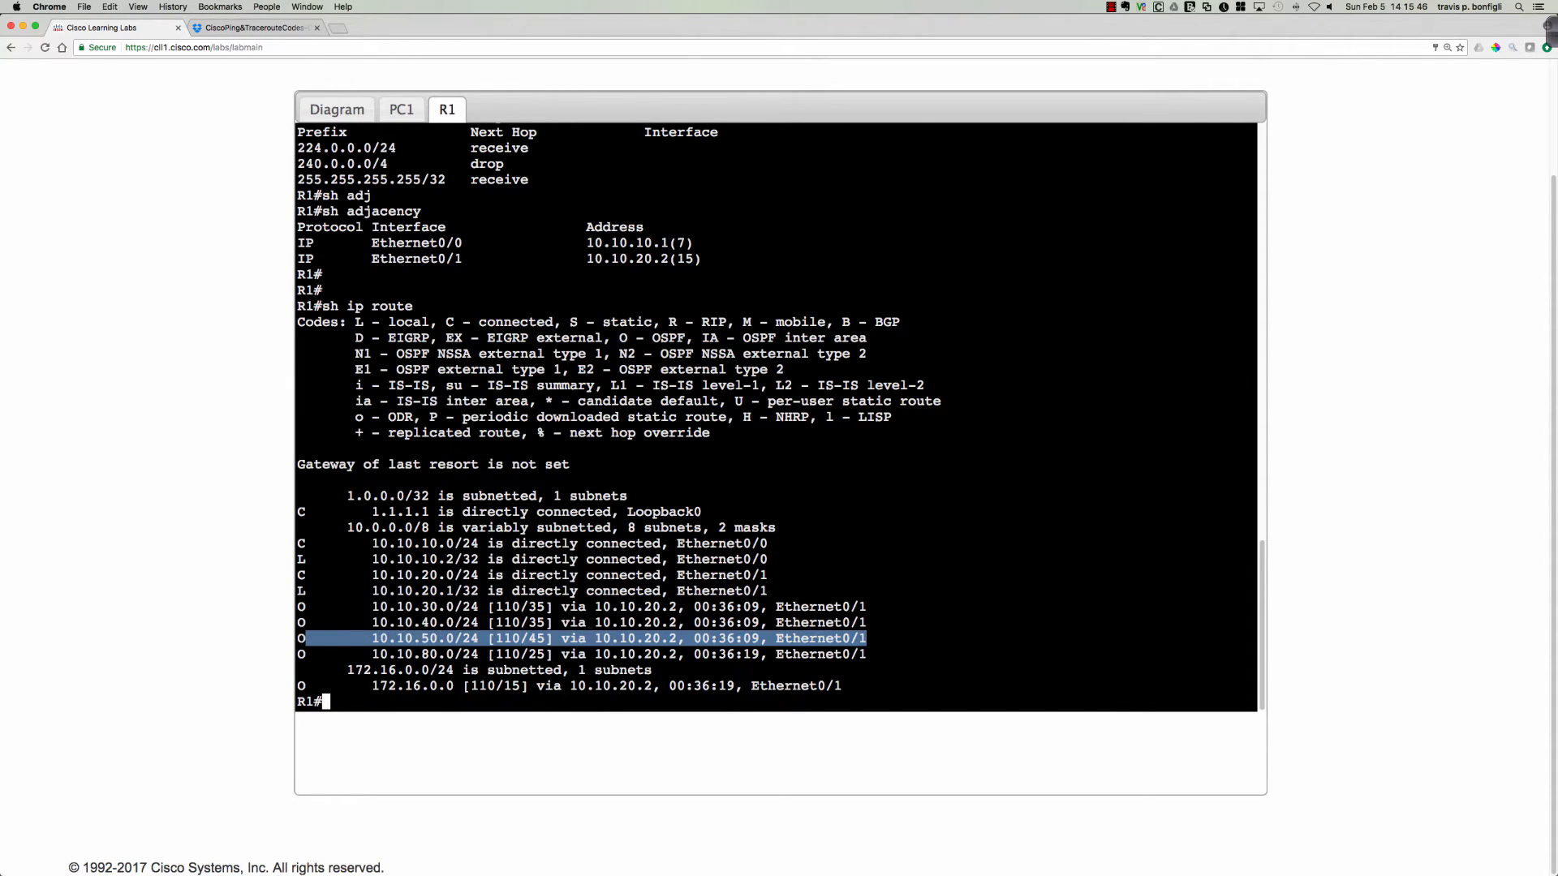
# Display R1's detailed adjacency table with sh adjacency detail.
pyautogui.click(1020, 590)
pyautogui.write('sh adj')
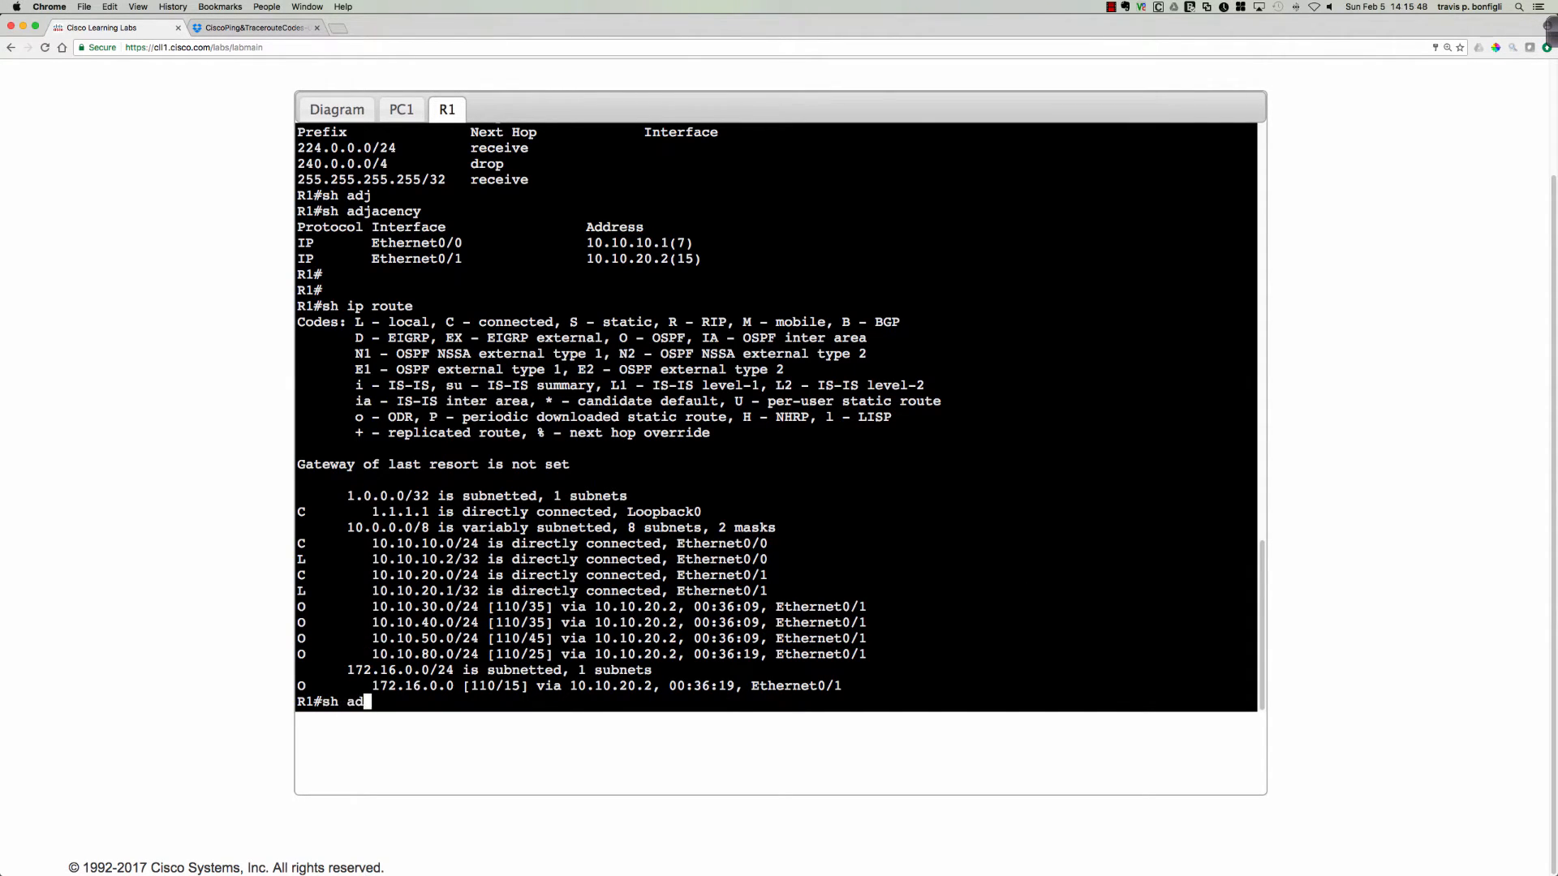
pyautogui.press('Tab')
pyautogui.write('det')
pyautogui.press('Tab')
pyautogui.press('Return')
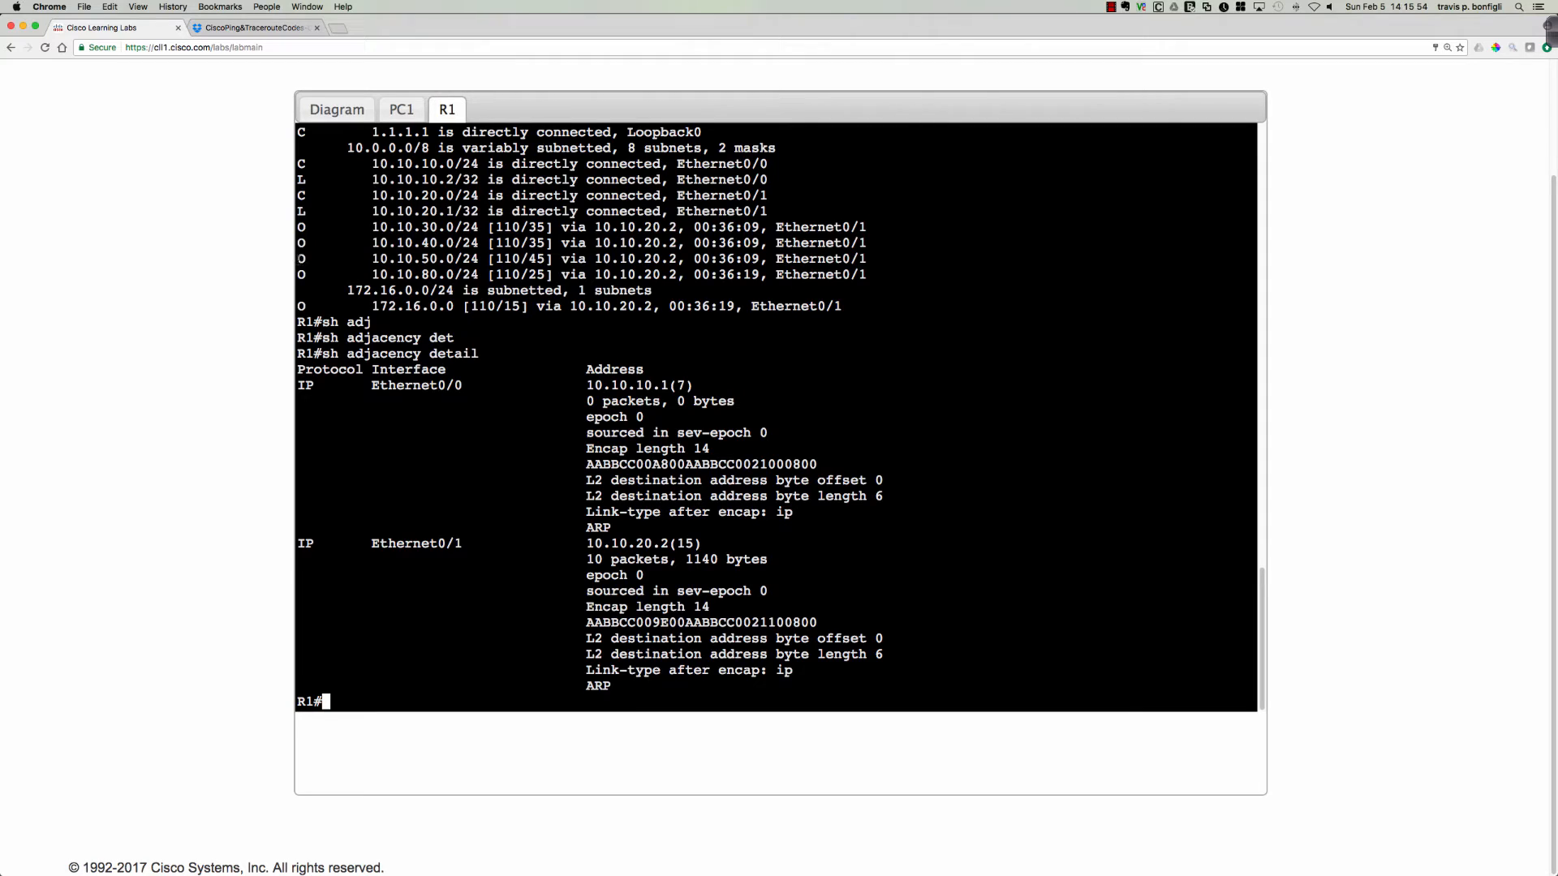
# Highlight R1's OSPF route to 10.10.50.0/24, then examine the segments of the Ethernet0/1 adjacency's encapsulation string.
pyautogui.moveTo(298, 258); pyautogui.dragTo(867, 258)
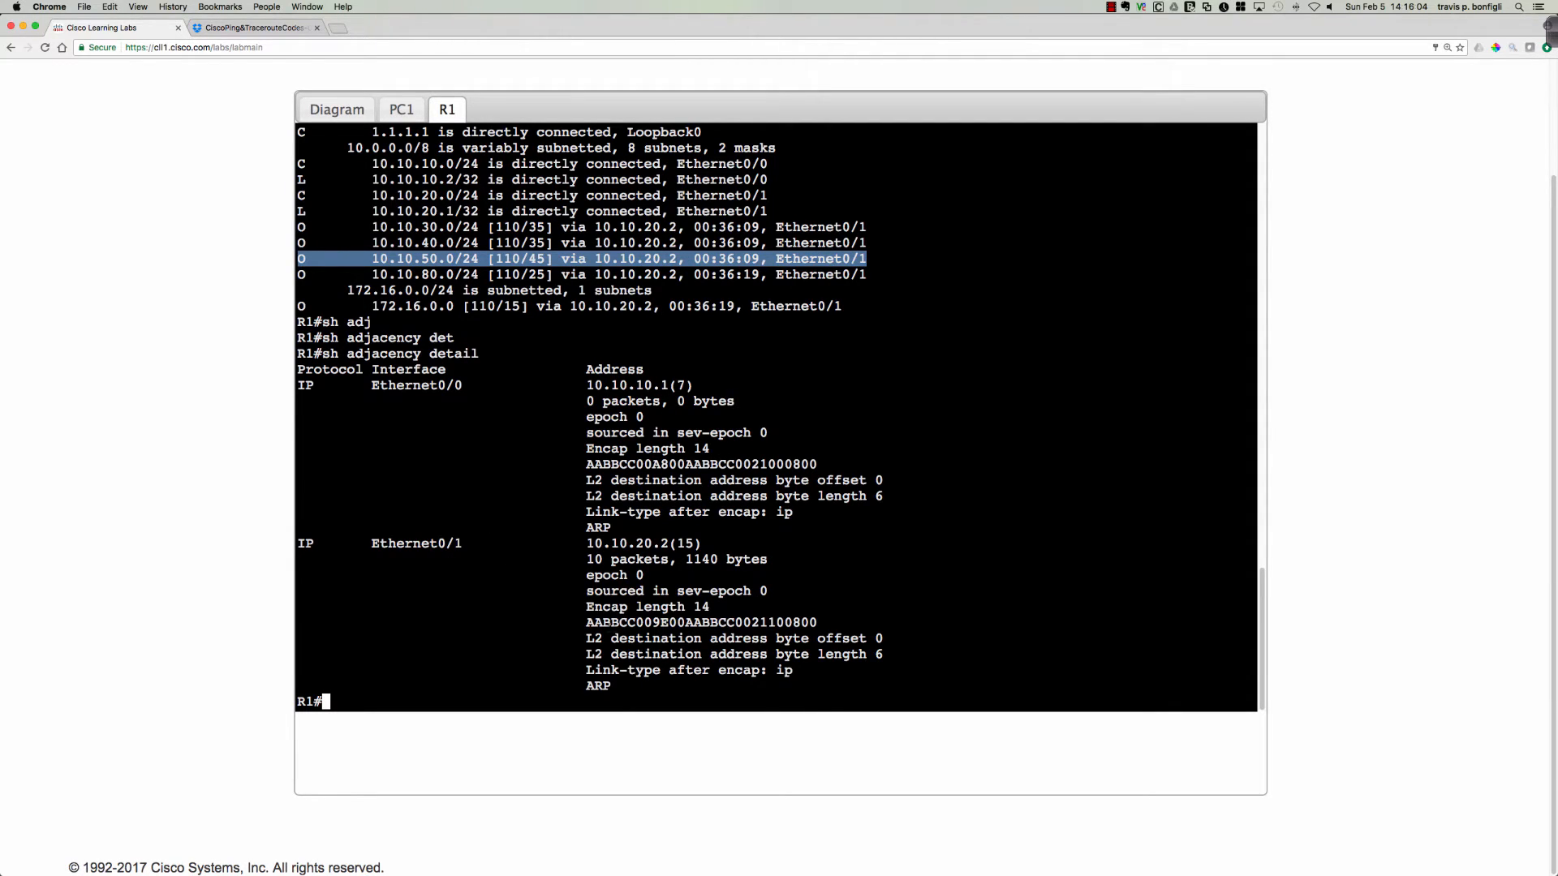
pyautogui.moveTo(585, 622); pyautogui.dragTo(816, 623)
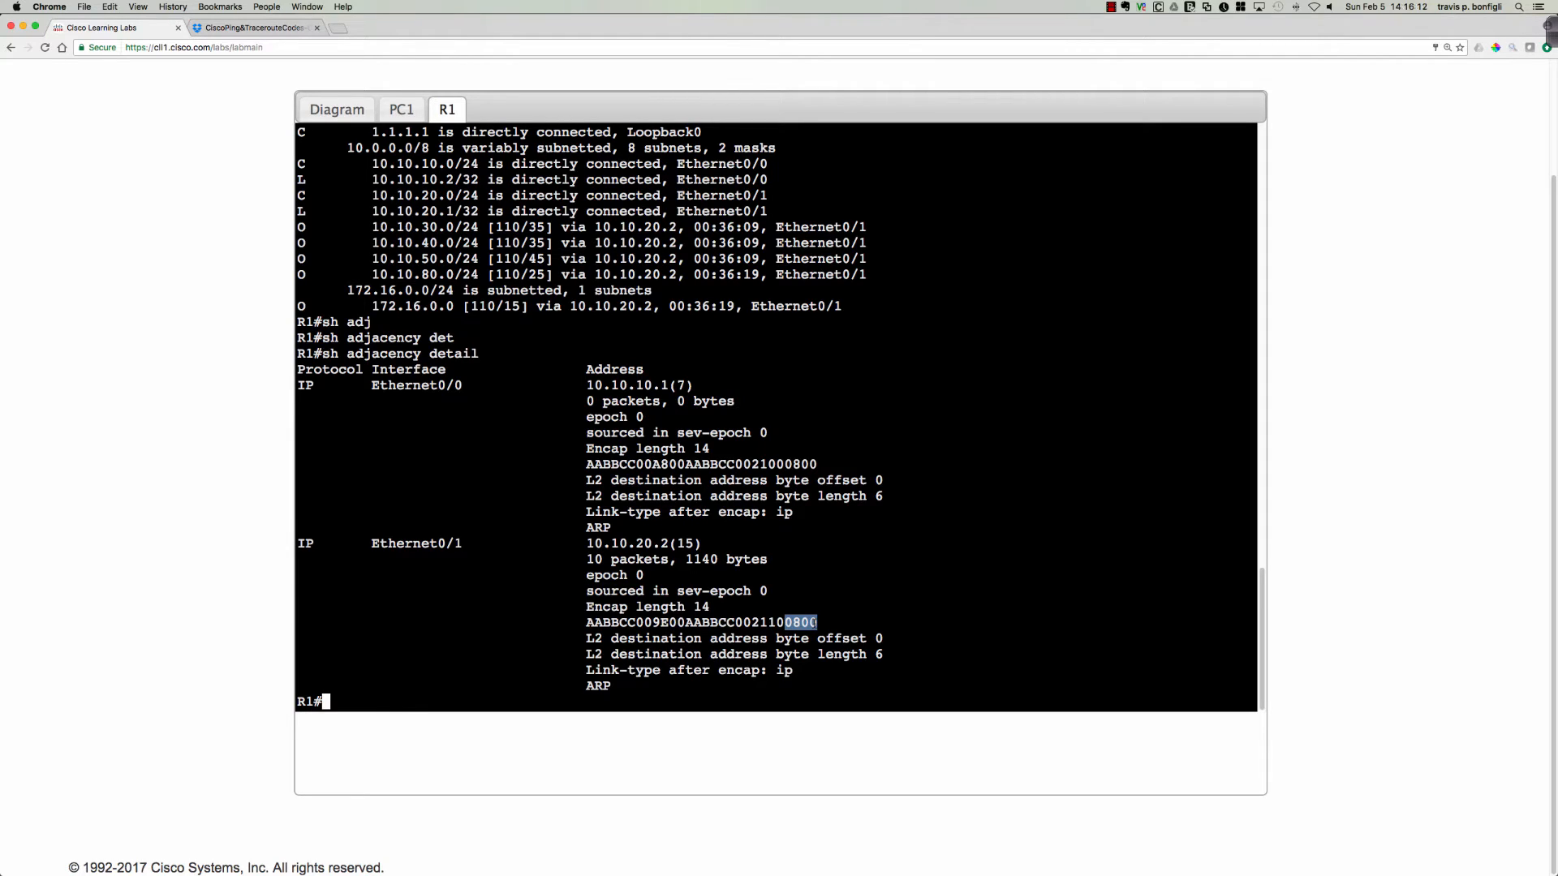
pyautogui.click(816, 623)
pyautogui.moveTo(586, 622); pyautogui.dragTo(758, 622)
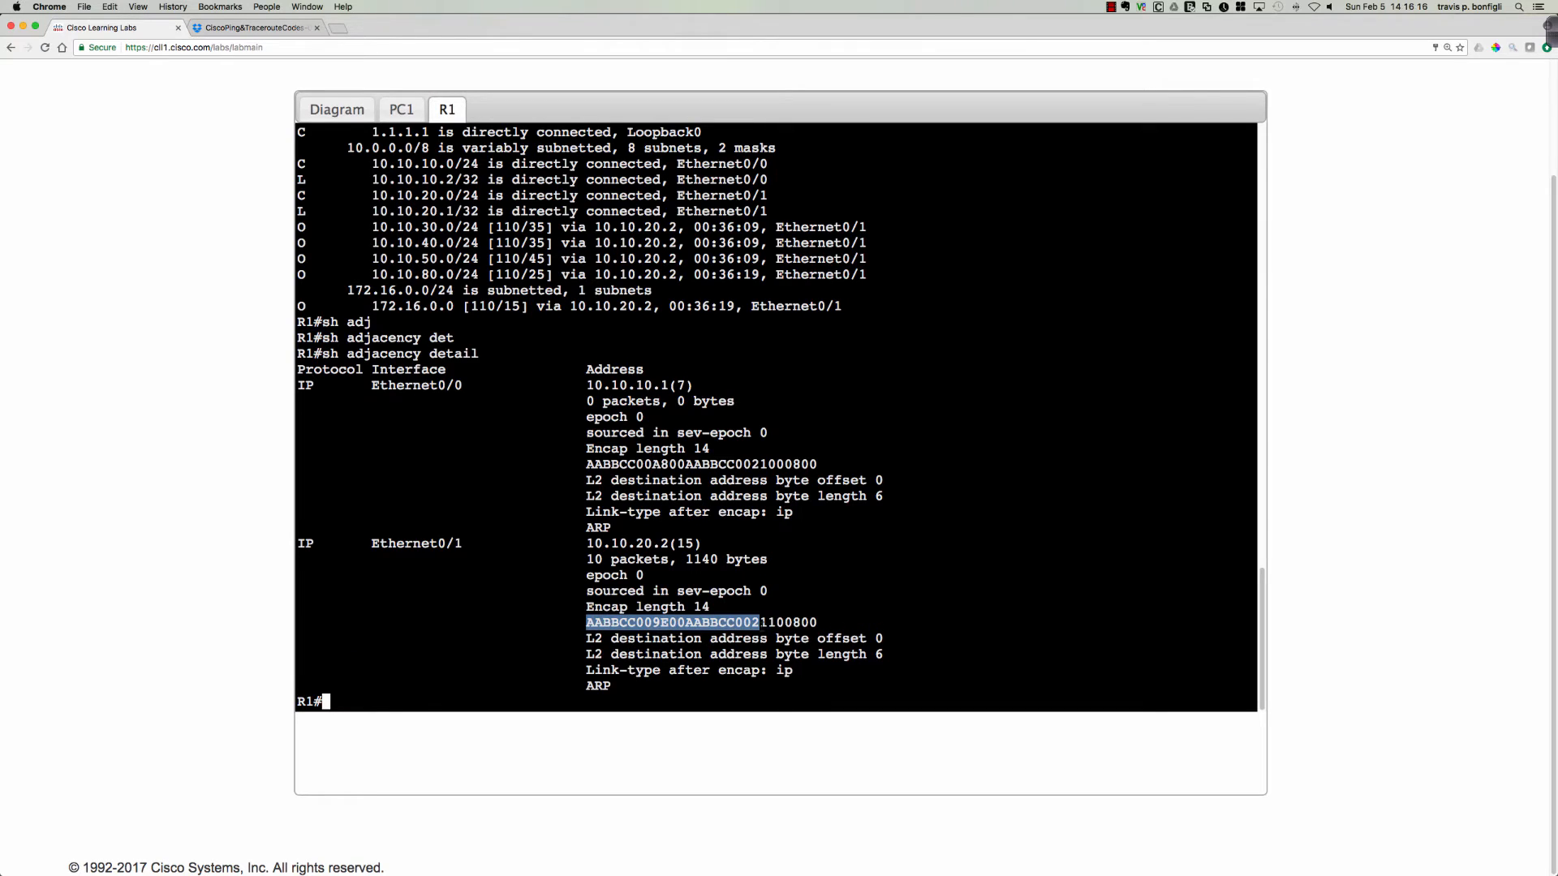
pyautogui.click(916, 560)
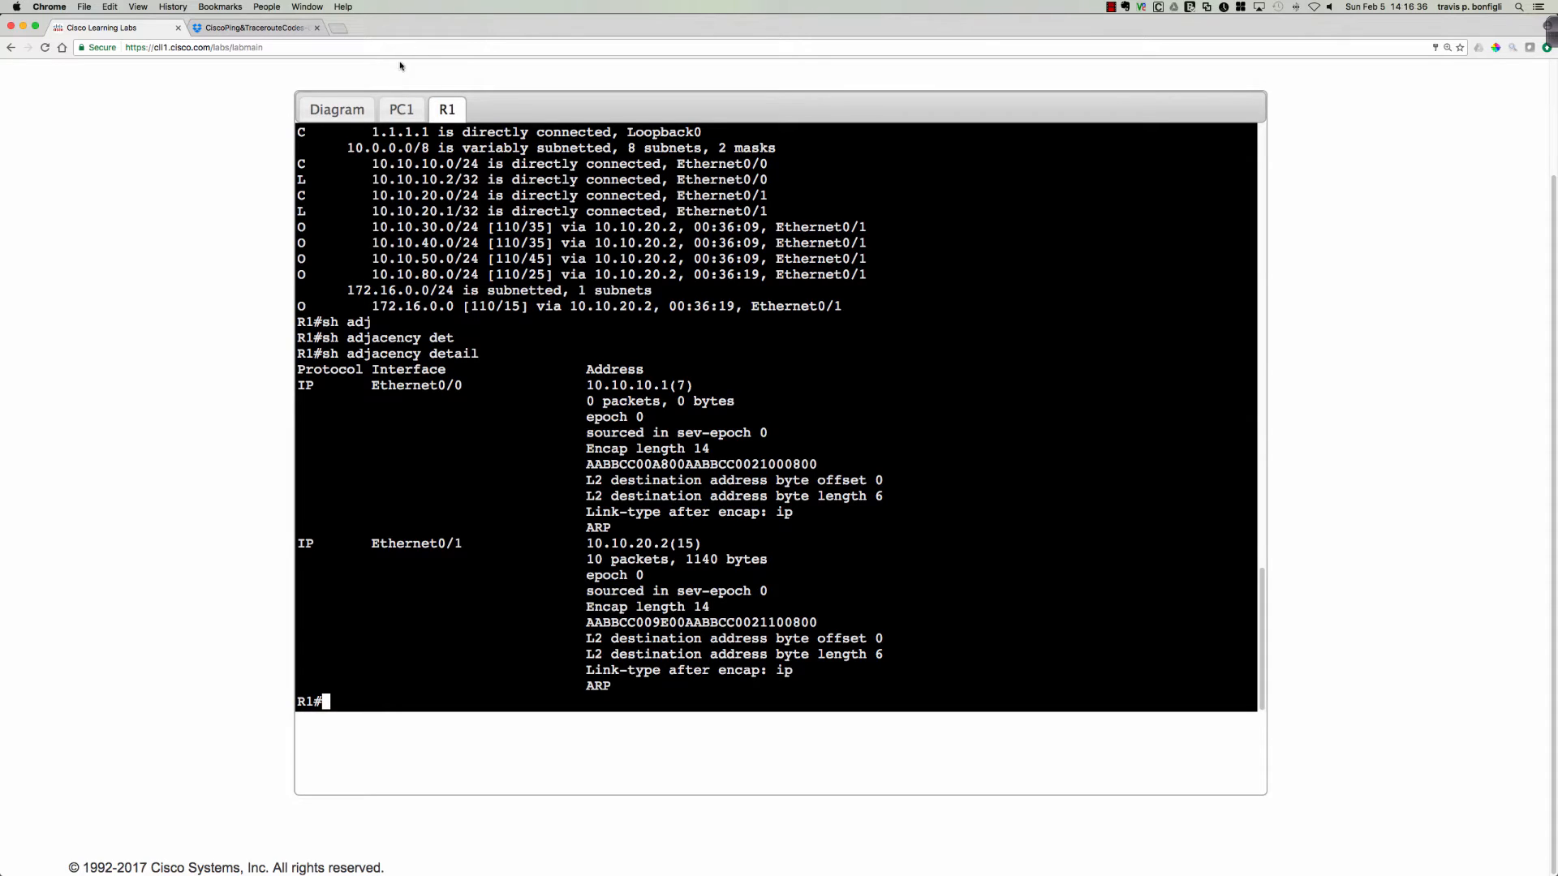
# Ping 10.10.50.2 from PC1 with e0/0 as the source interface.
pyautogui.click(401, 109)
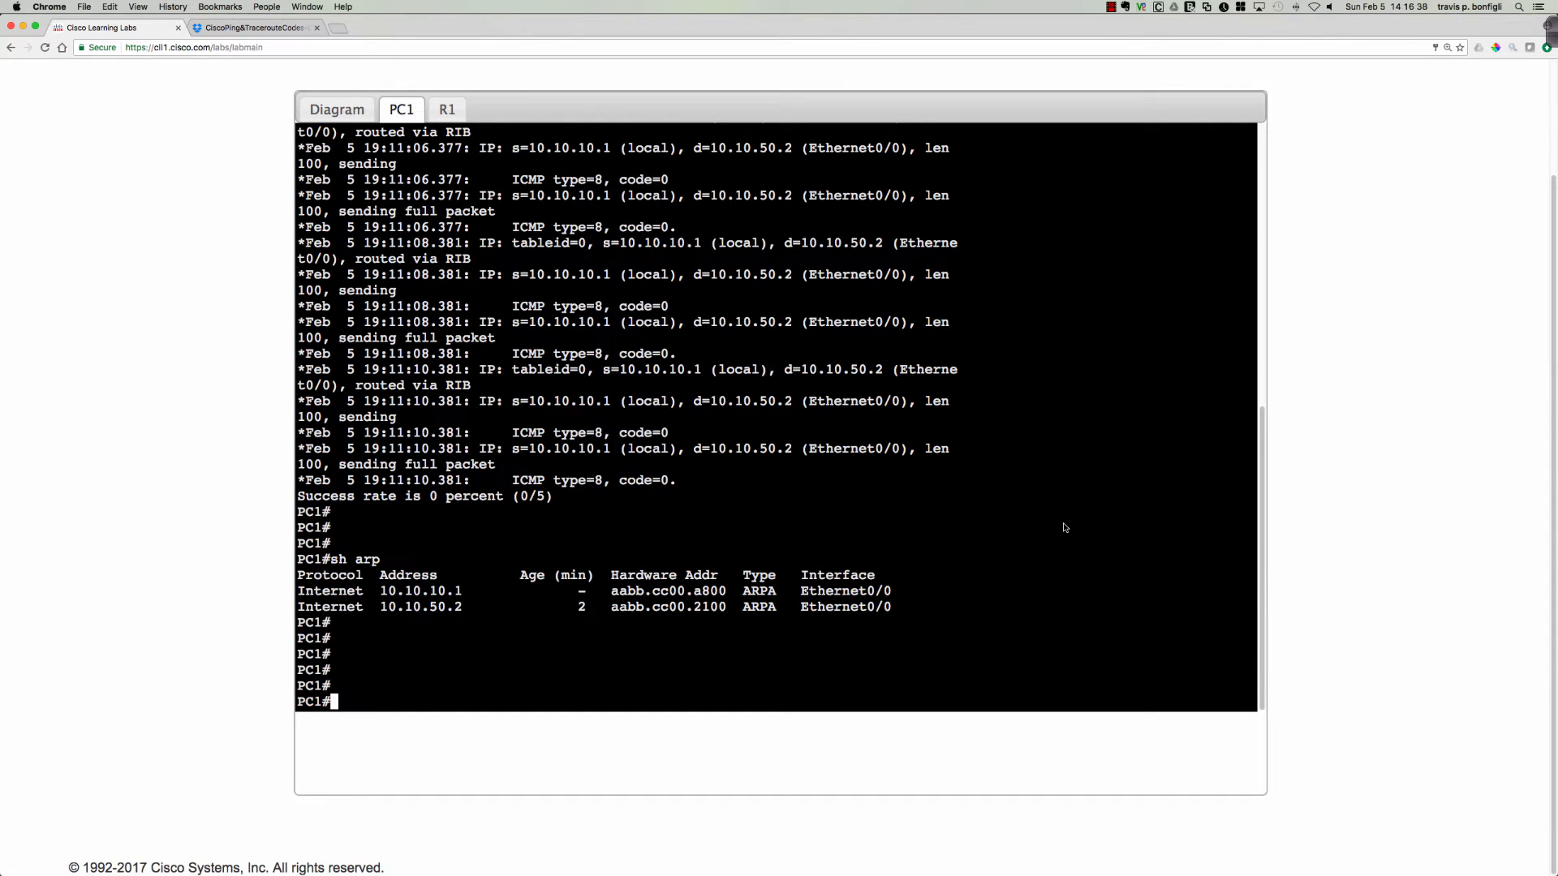
pyautogui.write('ping 10.10.50.2 s')
pyautogui.write('ource e0/0')
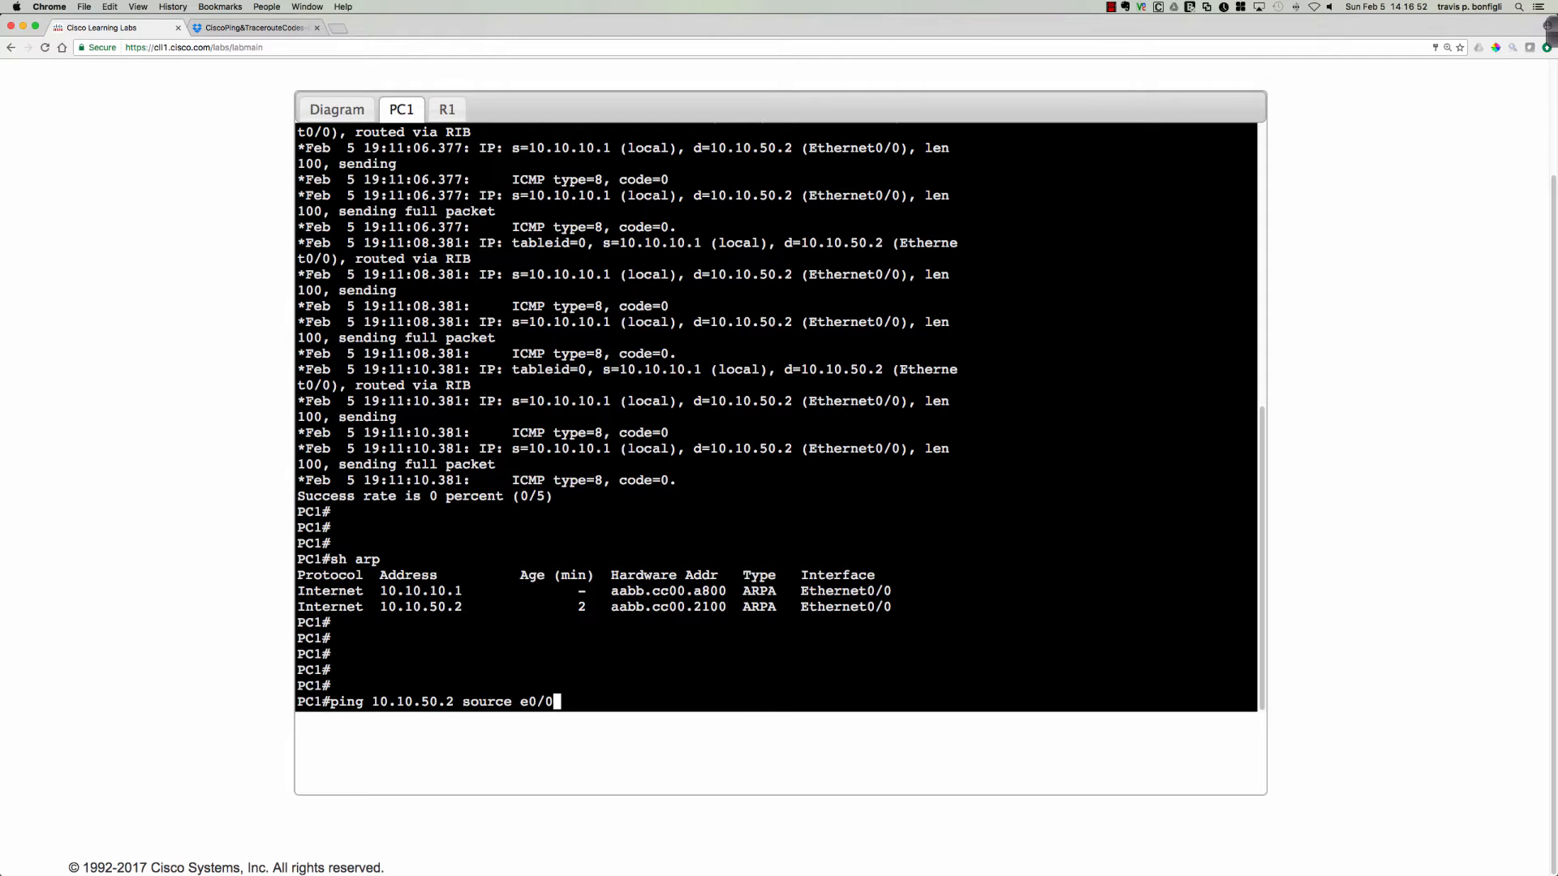
pyautogui.press('Return')
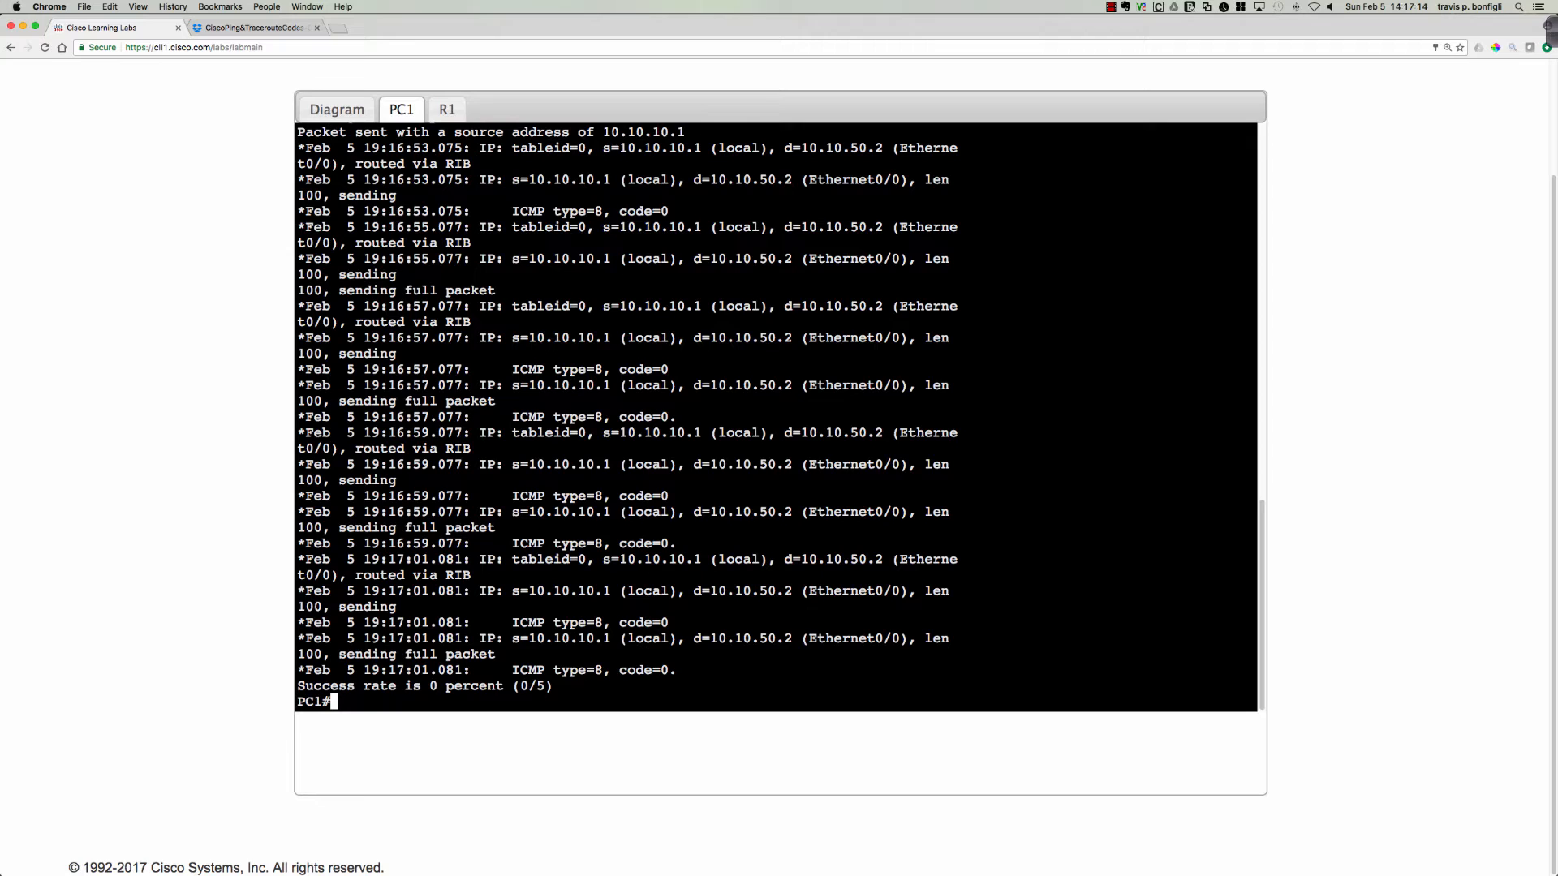
# Display PC1's interface summary with sh ip int bri and highlight the Ethernet0/0 entry.
pyautogui.write('sh ip int bri')
pyautogui.press('Return')
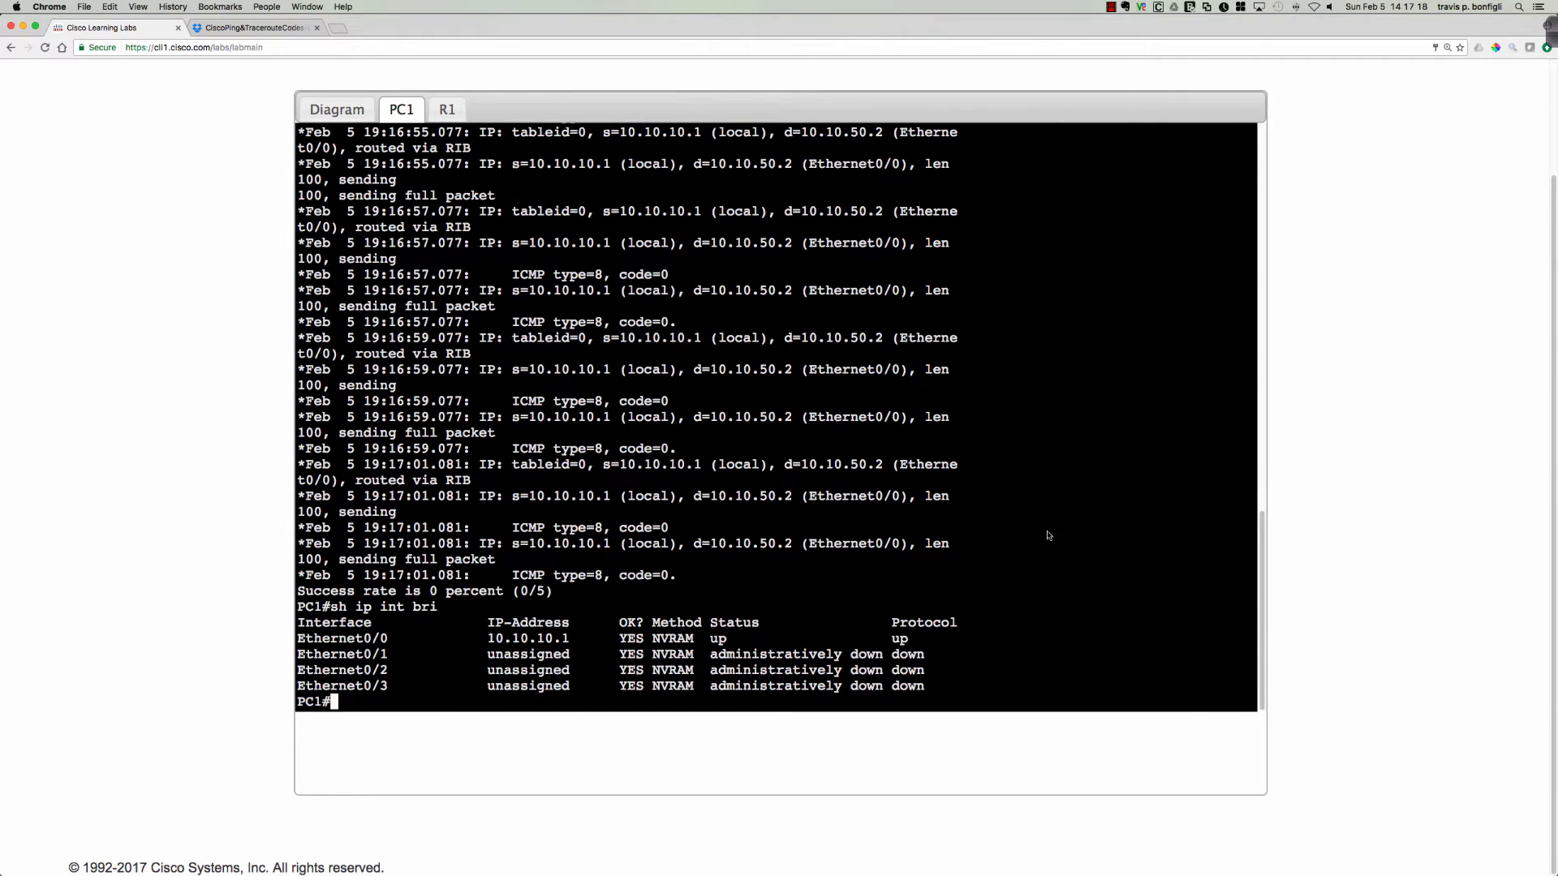
pyautogui.moveTo(330, 652); pyautogui.dragTo(908, 639)
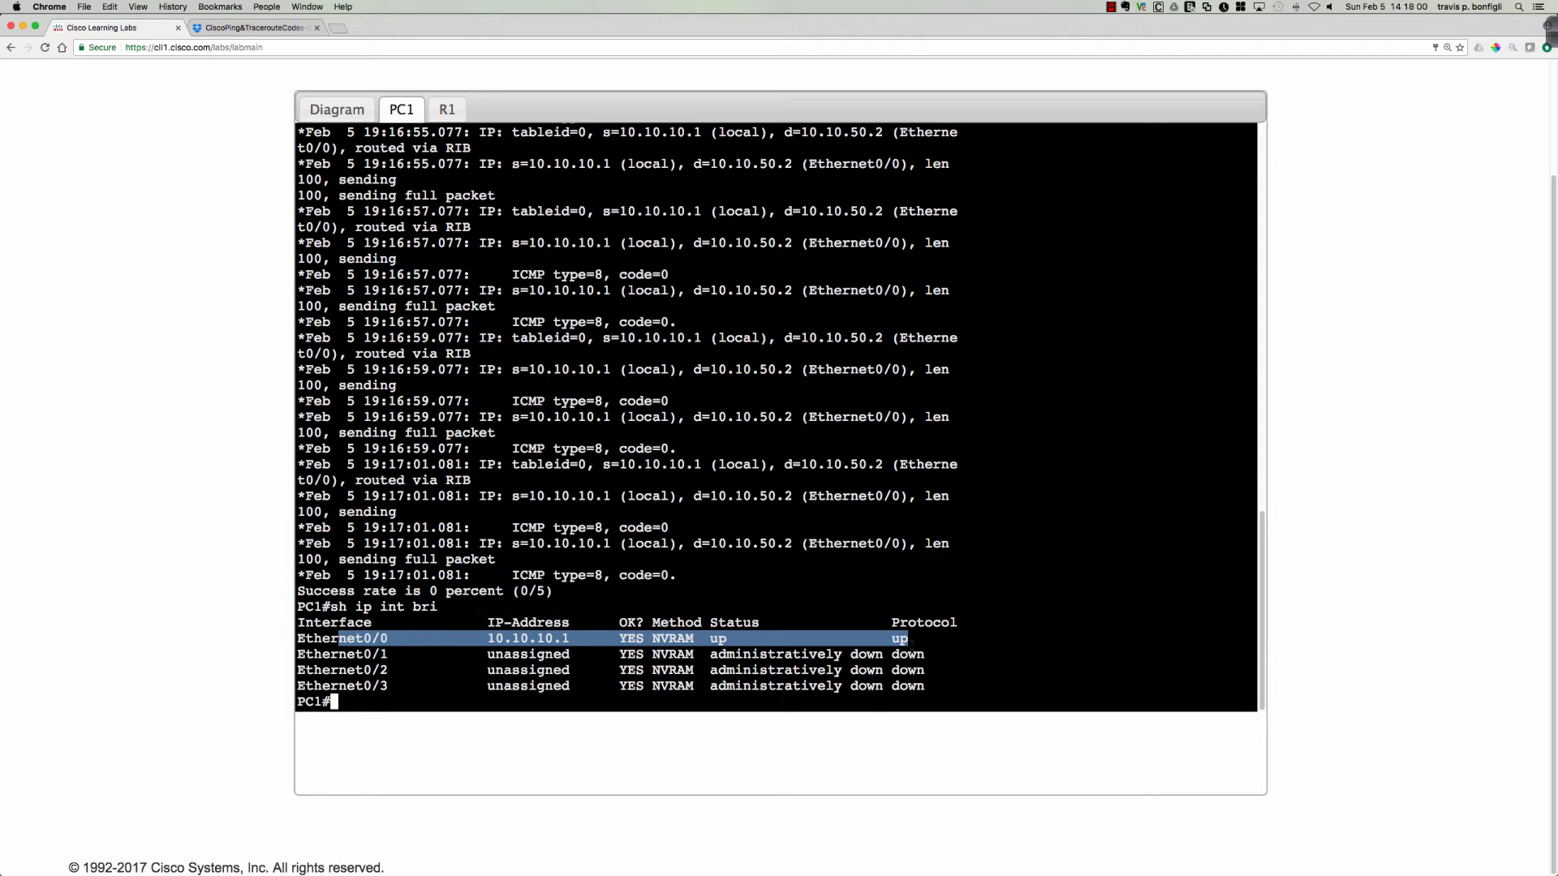
pyautogui.click(807, 528)
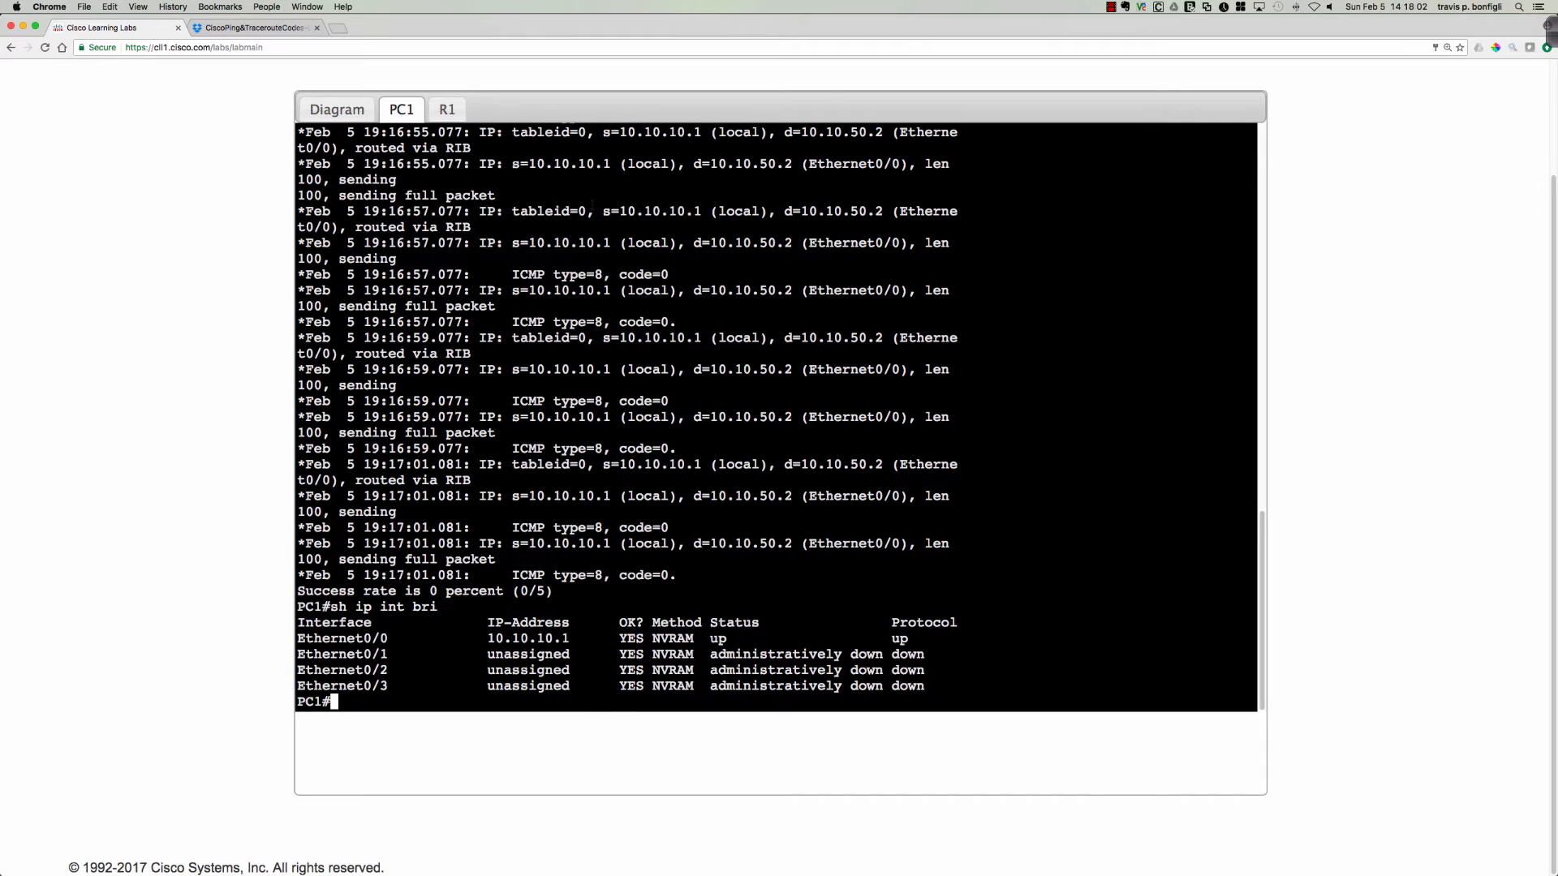
# Ping 10.10.50.2 from R1's console.
pyautogui.click(447, 110)
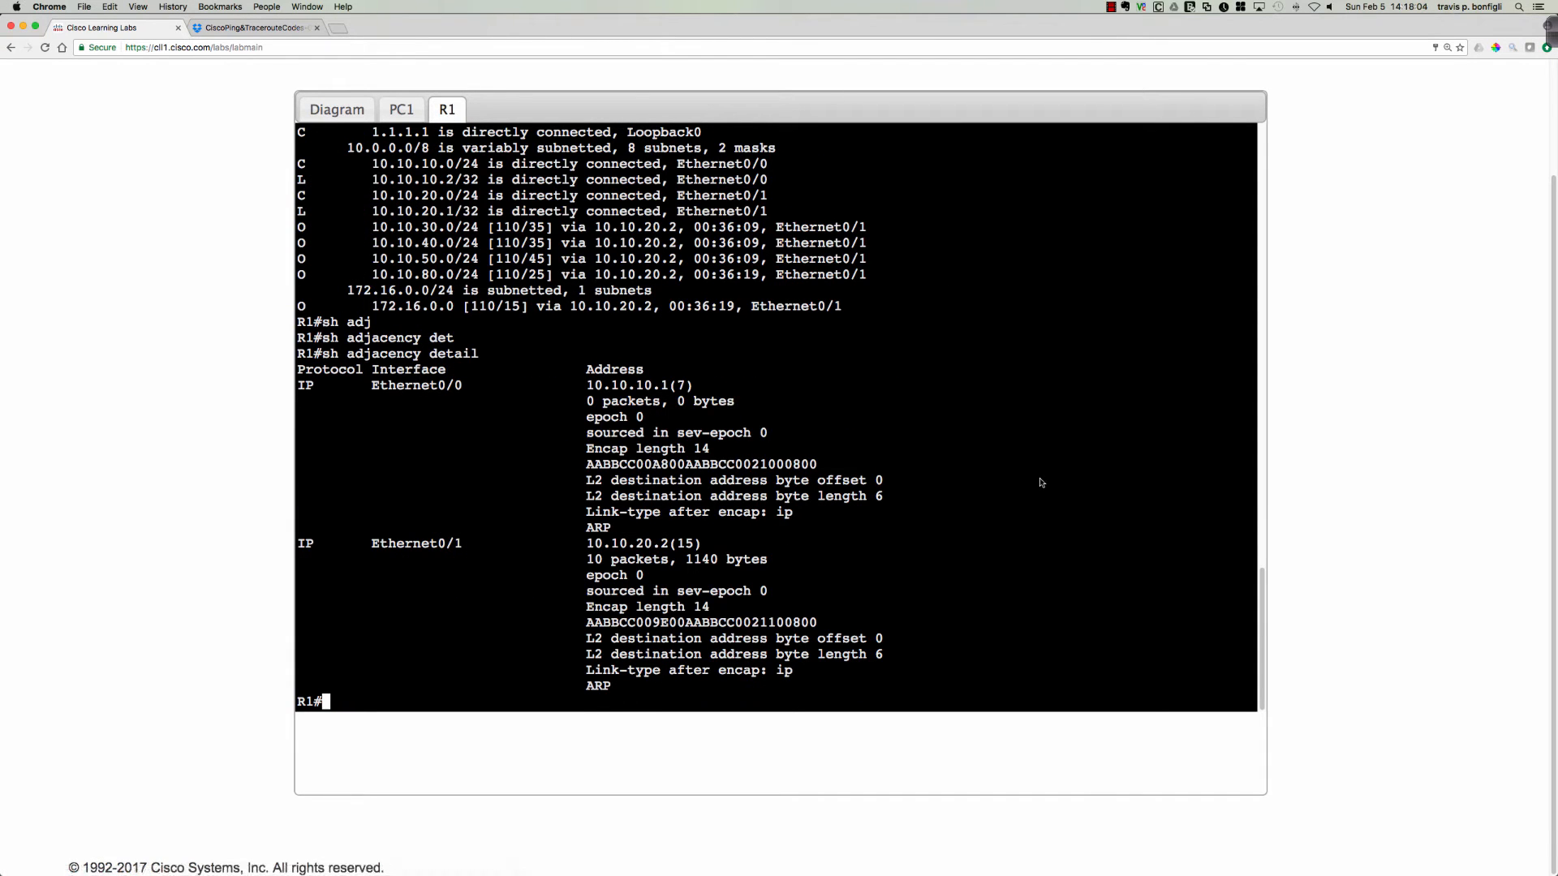
pyautogui.write('ping 10.10.50.2')
pyautogui.press('Return')
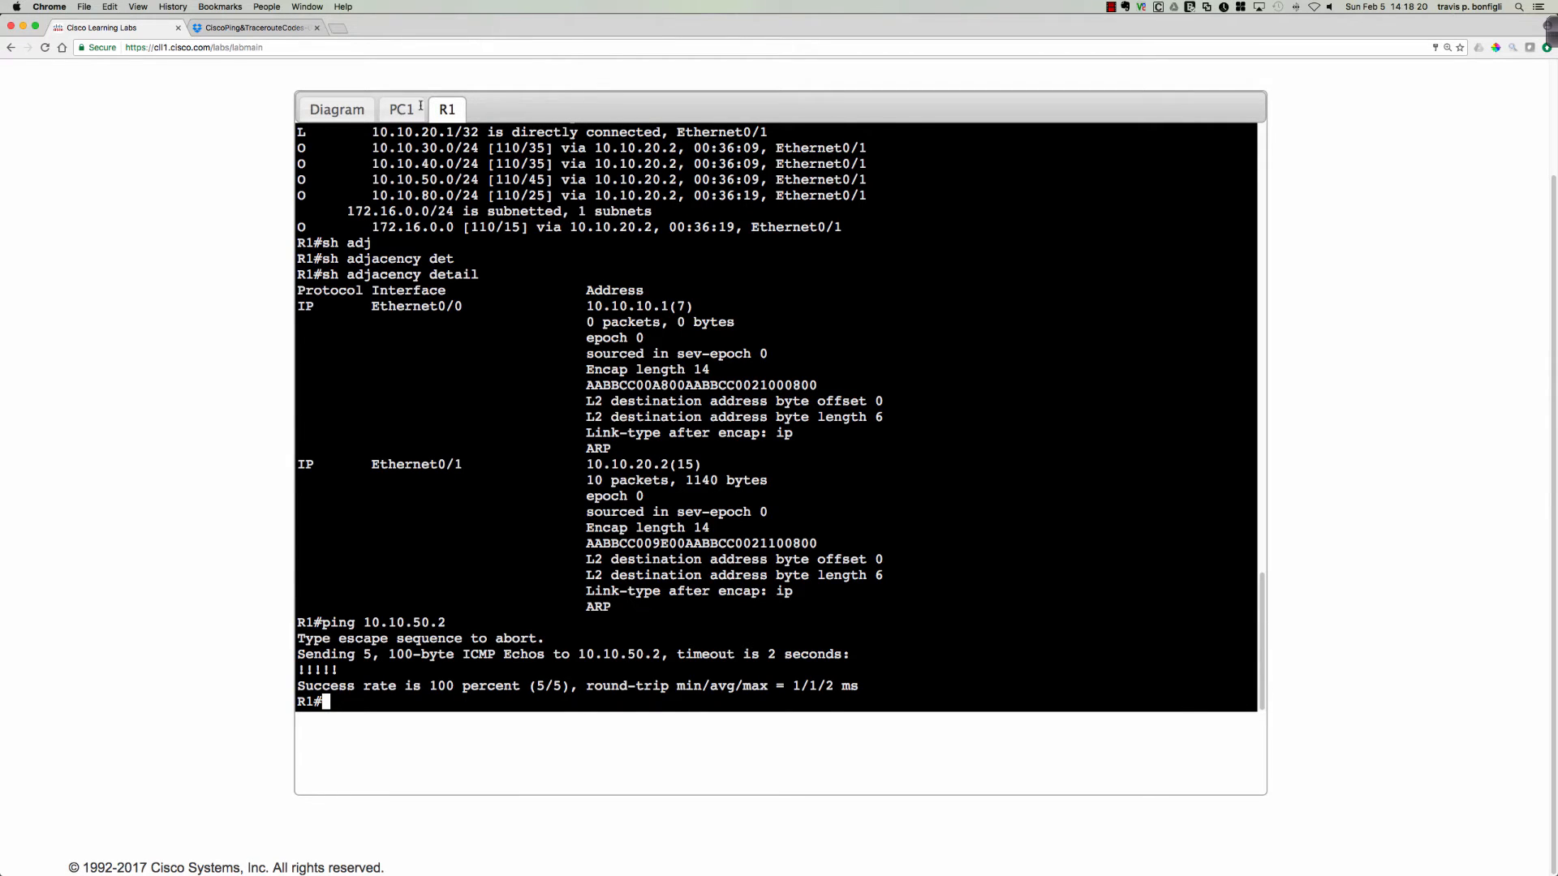
# Open R2's console from the topology diagram and enter privileged EXEC mode with en.
pyautogui.click(337, 109)
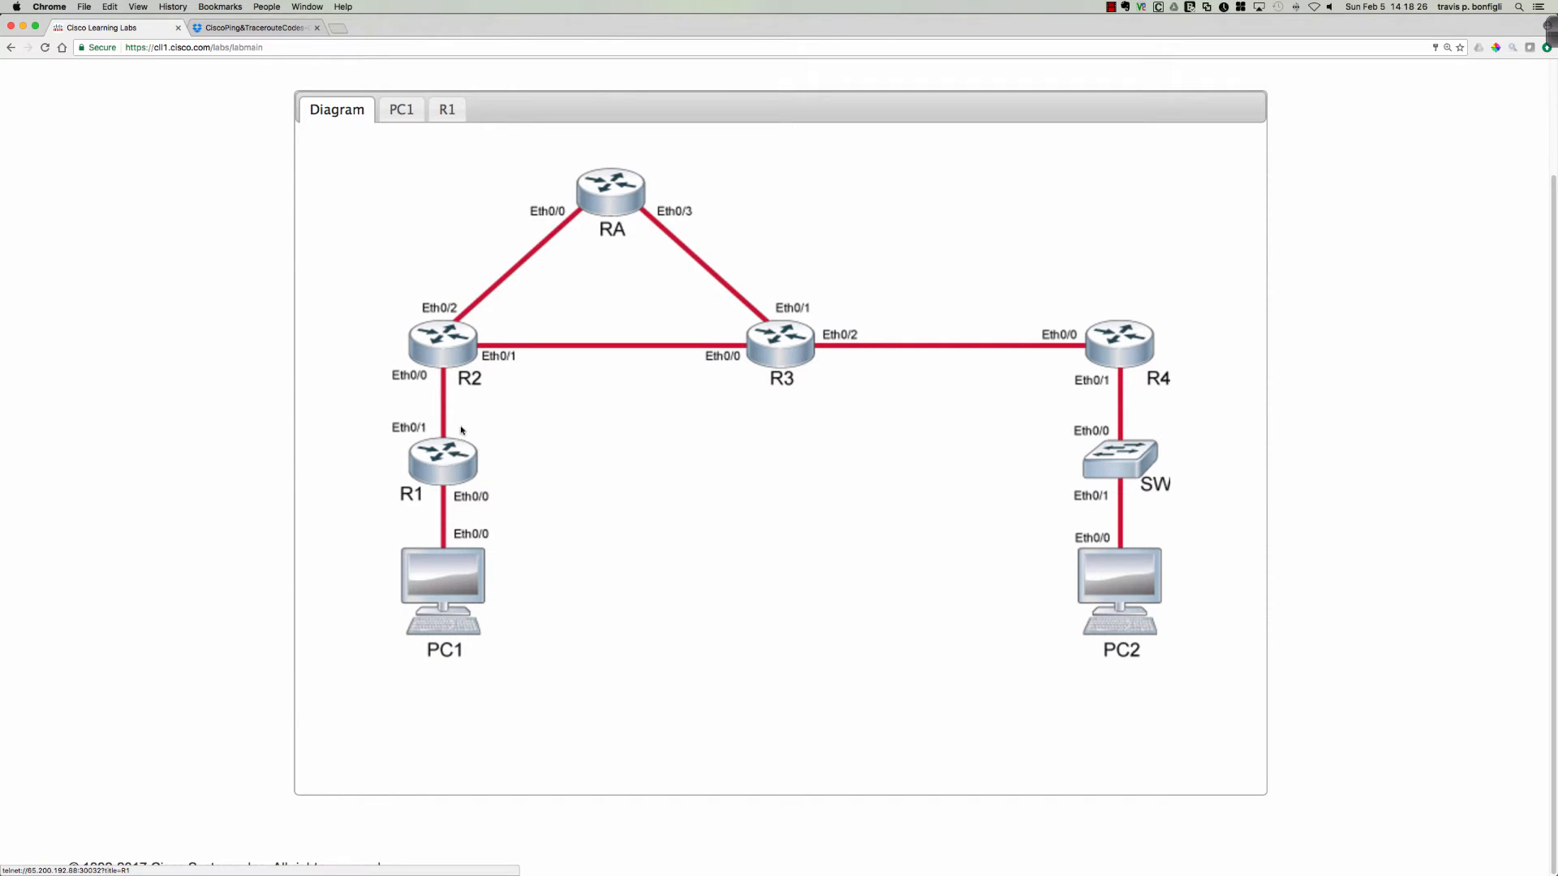
pyautogui.click(447, 367)
pyautogui.press('Return')
pyautogui.press('Return')
pyautogui.press('Return')
pyautogui.press('Return')
pyautogui.press('Return')
pyautogui.press('Return')
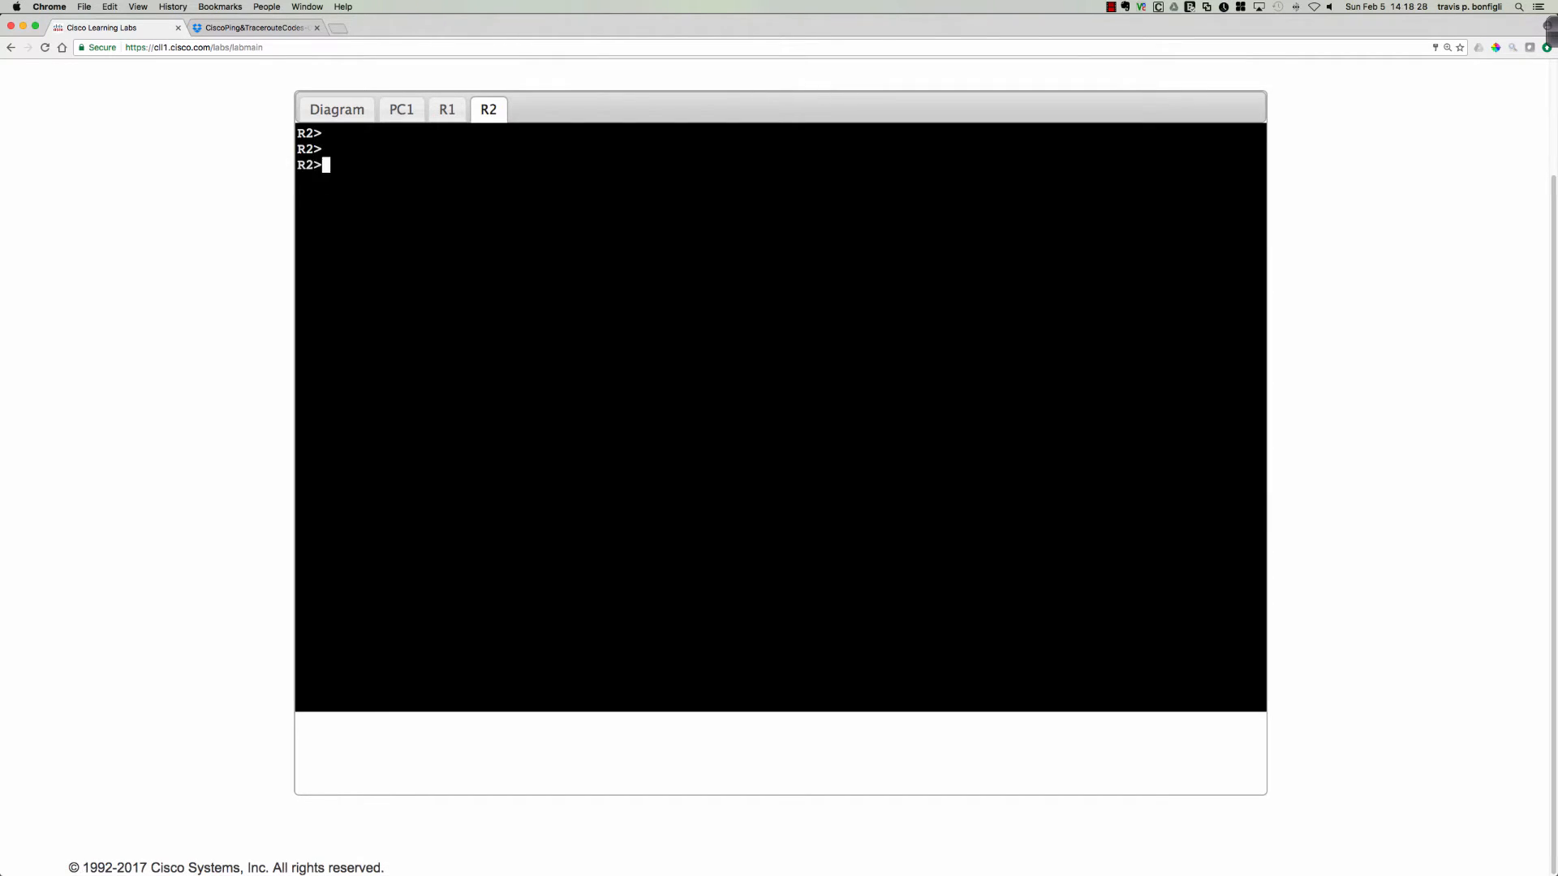
pyautogui.write('en')
pyautogui.press('Return')
# Display R2's route to 10.10.50.2 with sh ip route 10.10.50.2 and highlight its administrative distance and next hop.
pyautogui.write('sh ip route 2')
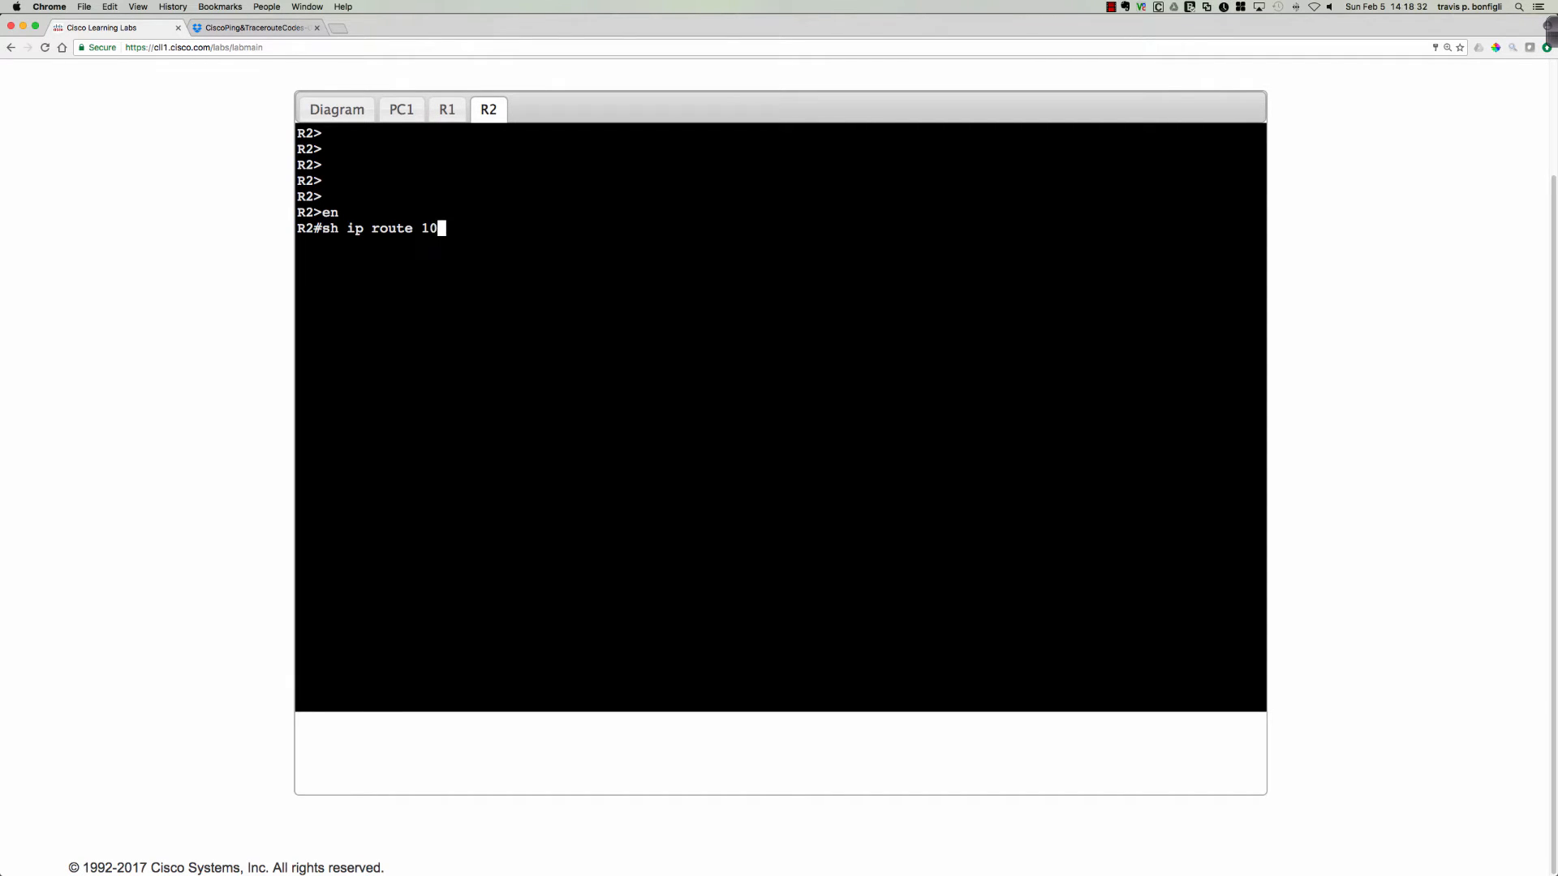
pyautogui.write('0.10.50.2')
pyautogui.press('Return')
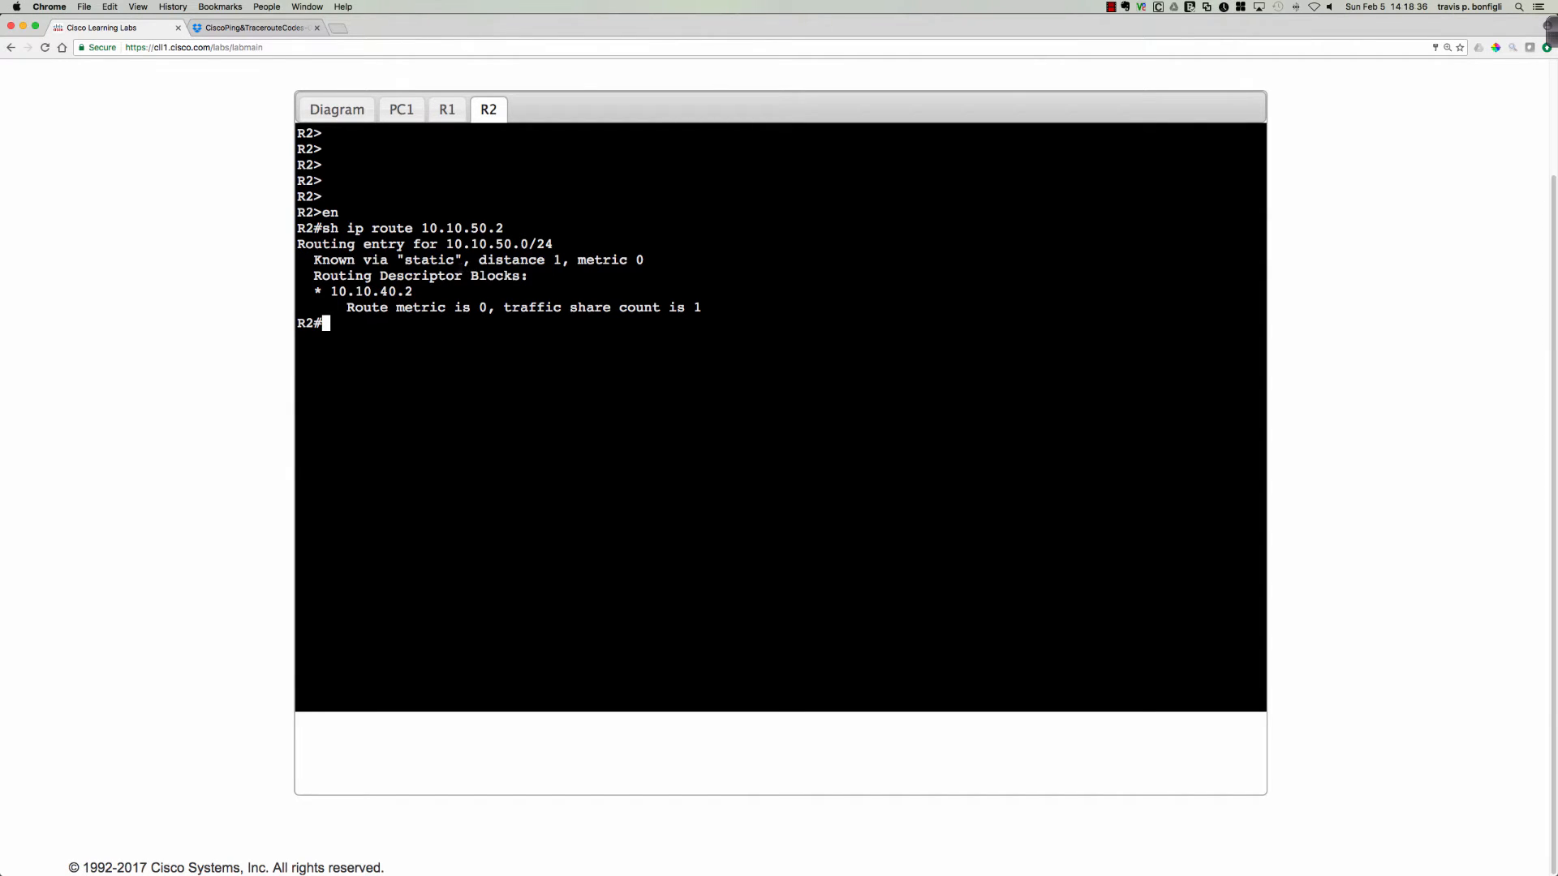
pyautogui.moveTo(479, 260); pyautogui.dragTo(570, 259)
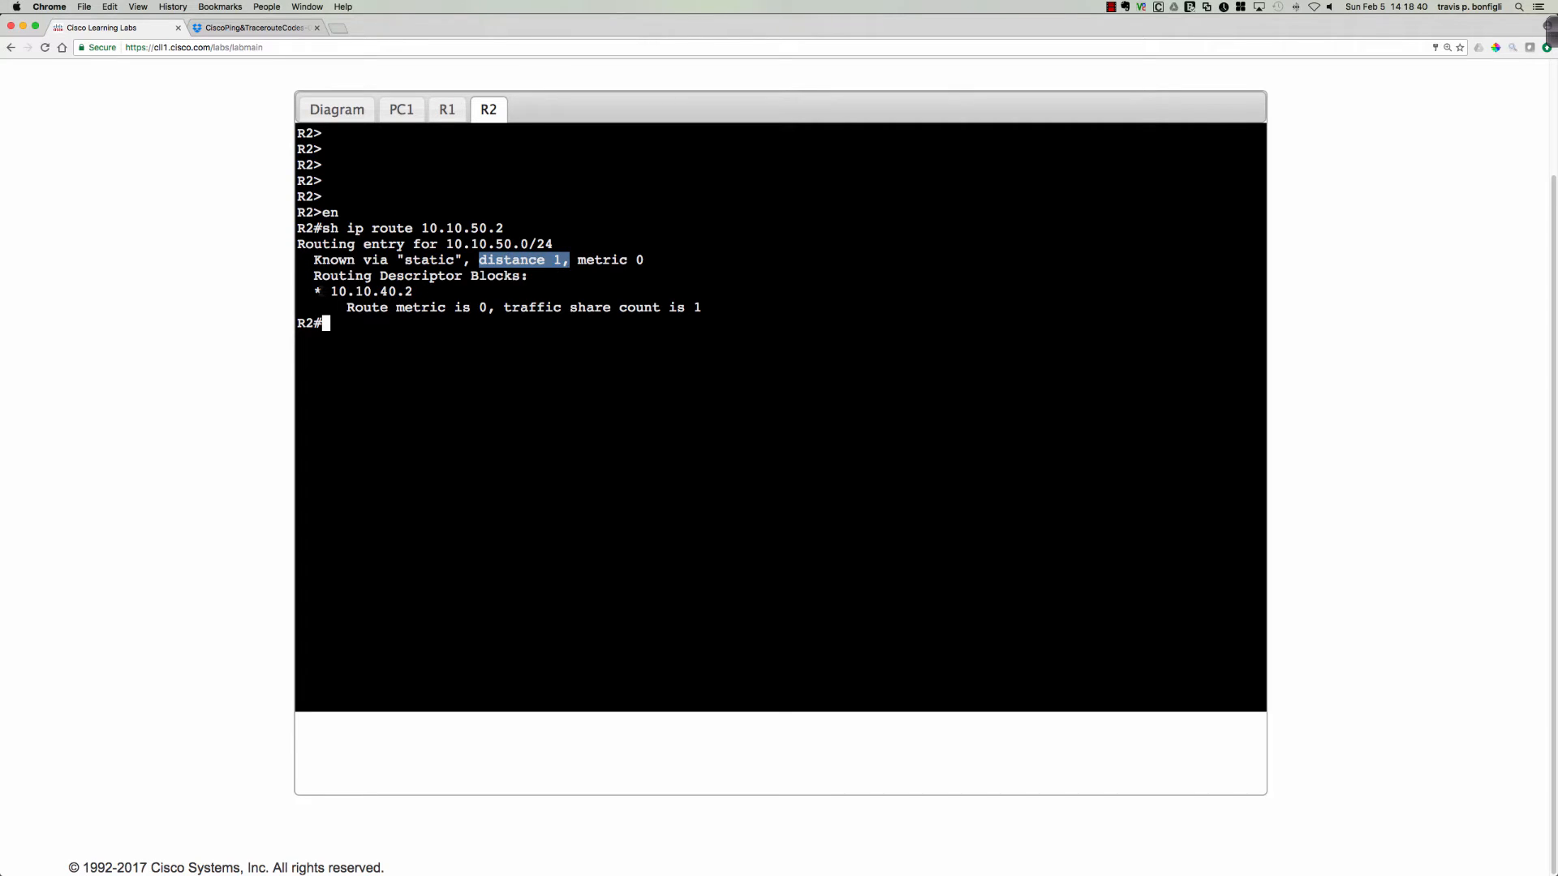
pyautogui.moveTo(315, 291); pyautogui.dragTo(421, 291)
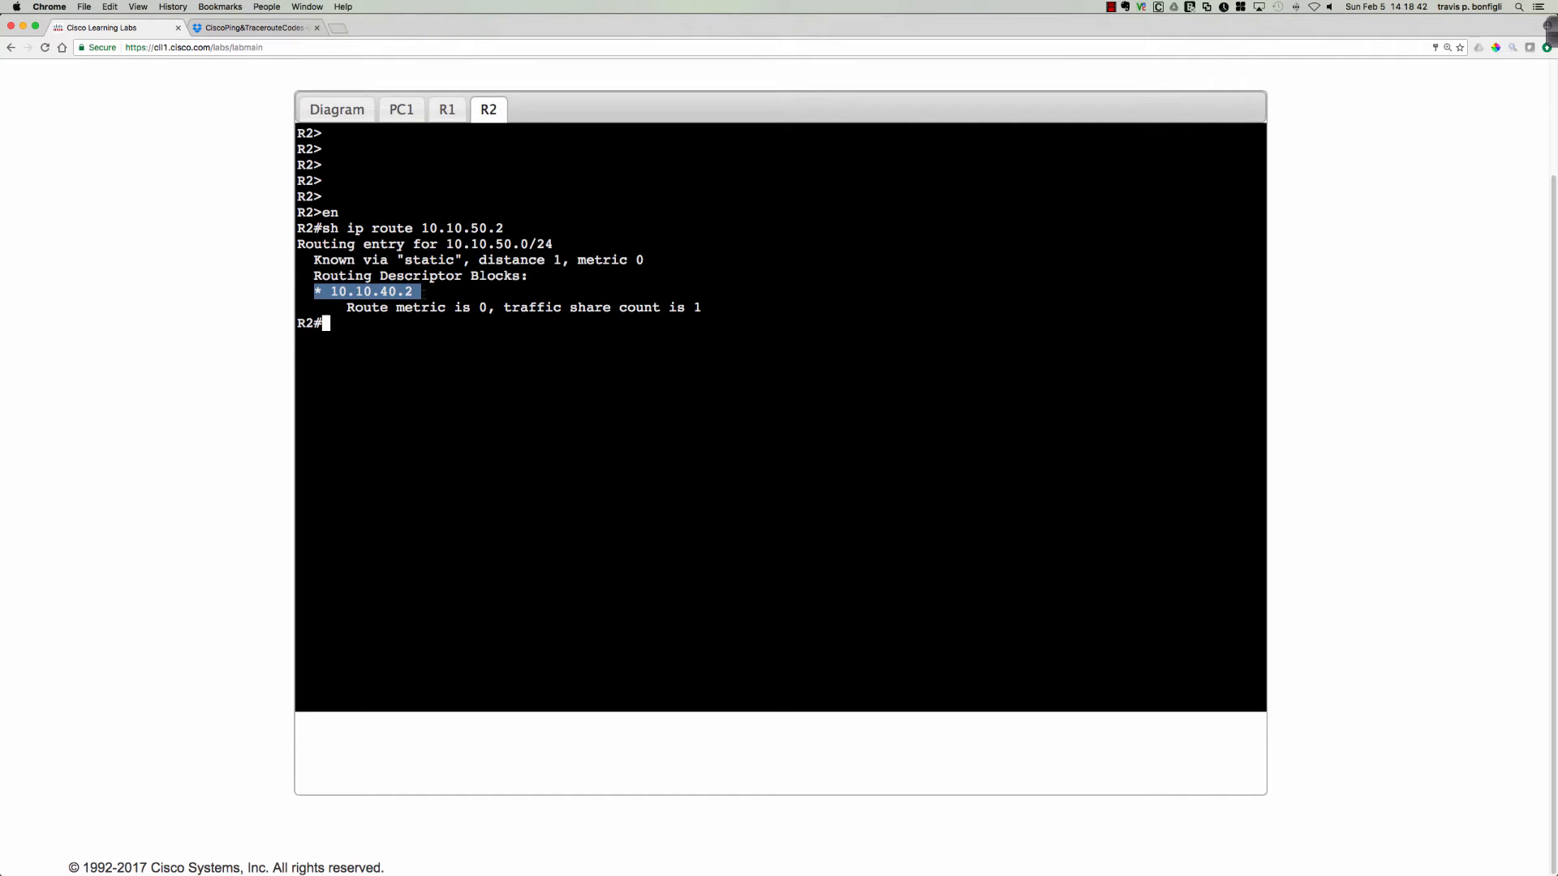
pyautogui.click(769, 365)
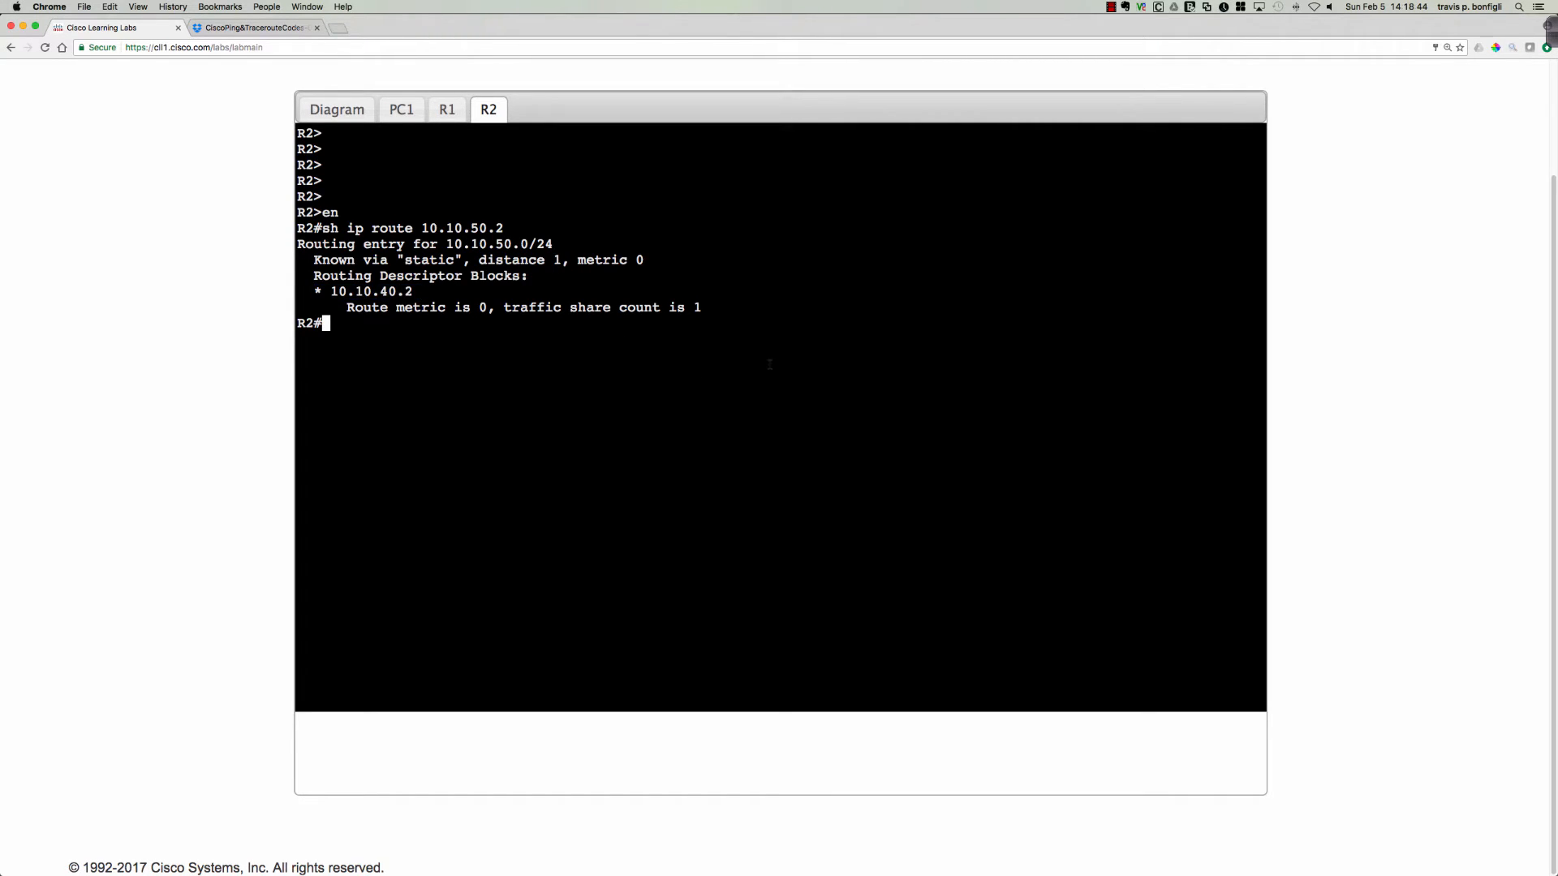
# Display R2's full routing table with sh ip route and highlight the static route to 10.10.50.0/24.
pyautogui.write('sh ip route')
pyautogui.press('Return')
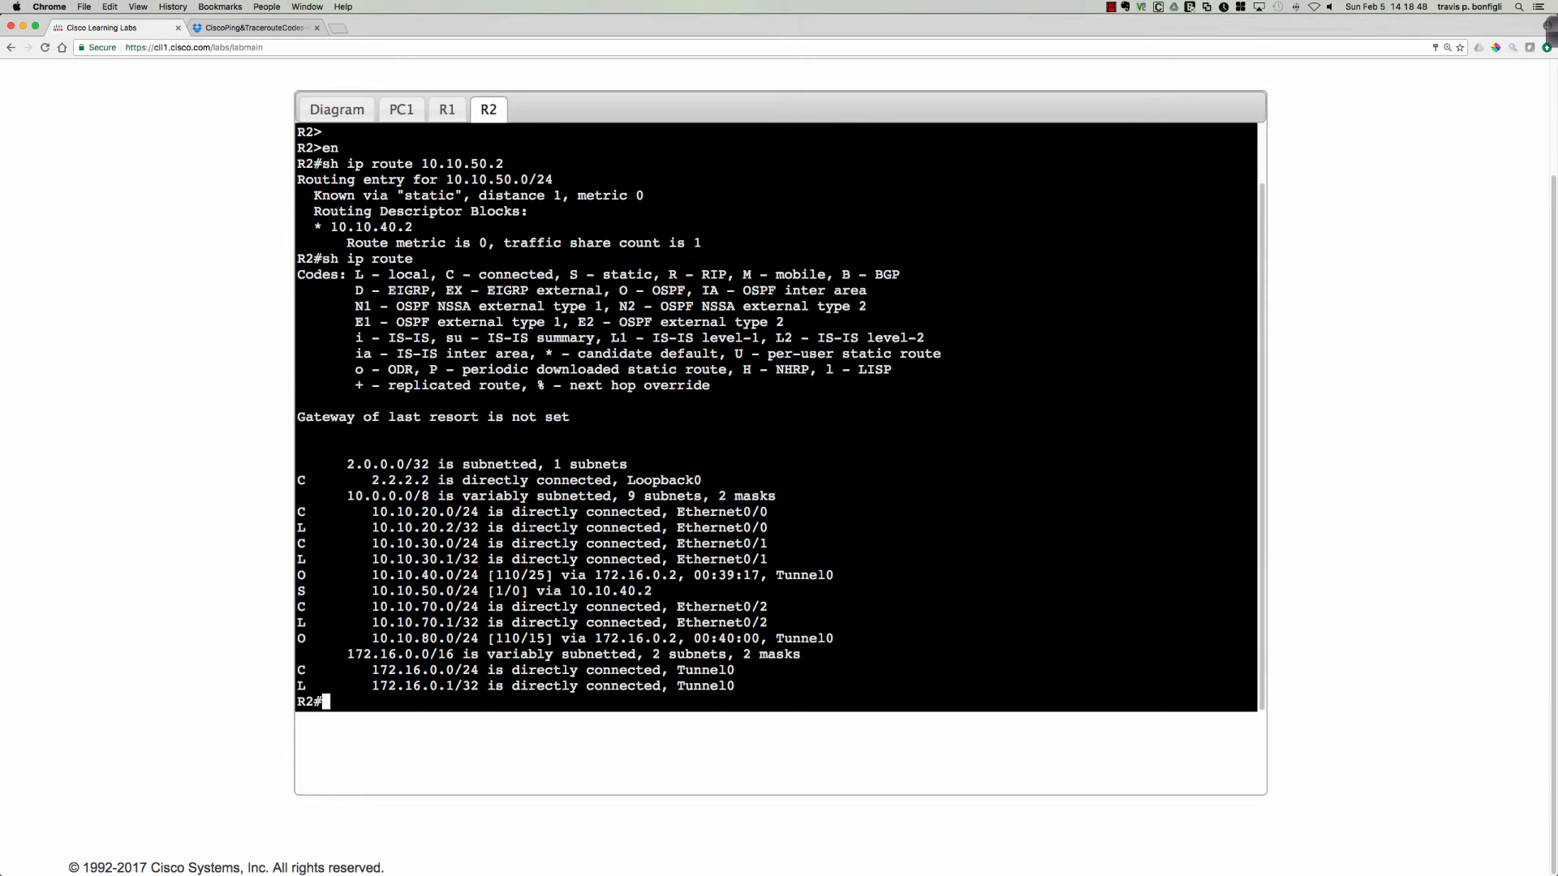
pyautogui.moveTo(297, 591); pyautogui.dragTo(653, 591)
pyautogui.click(983, 461)
pyautogui.press('Return')
pyautogui.press('Return')
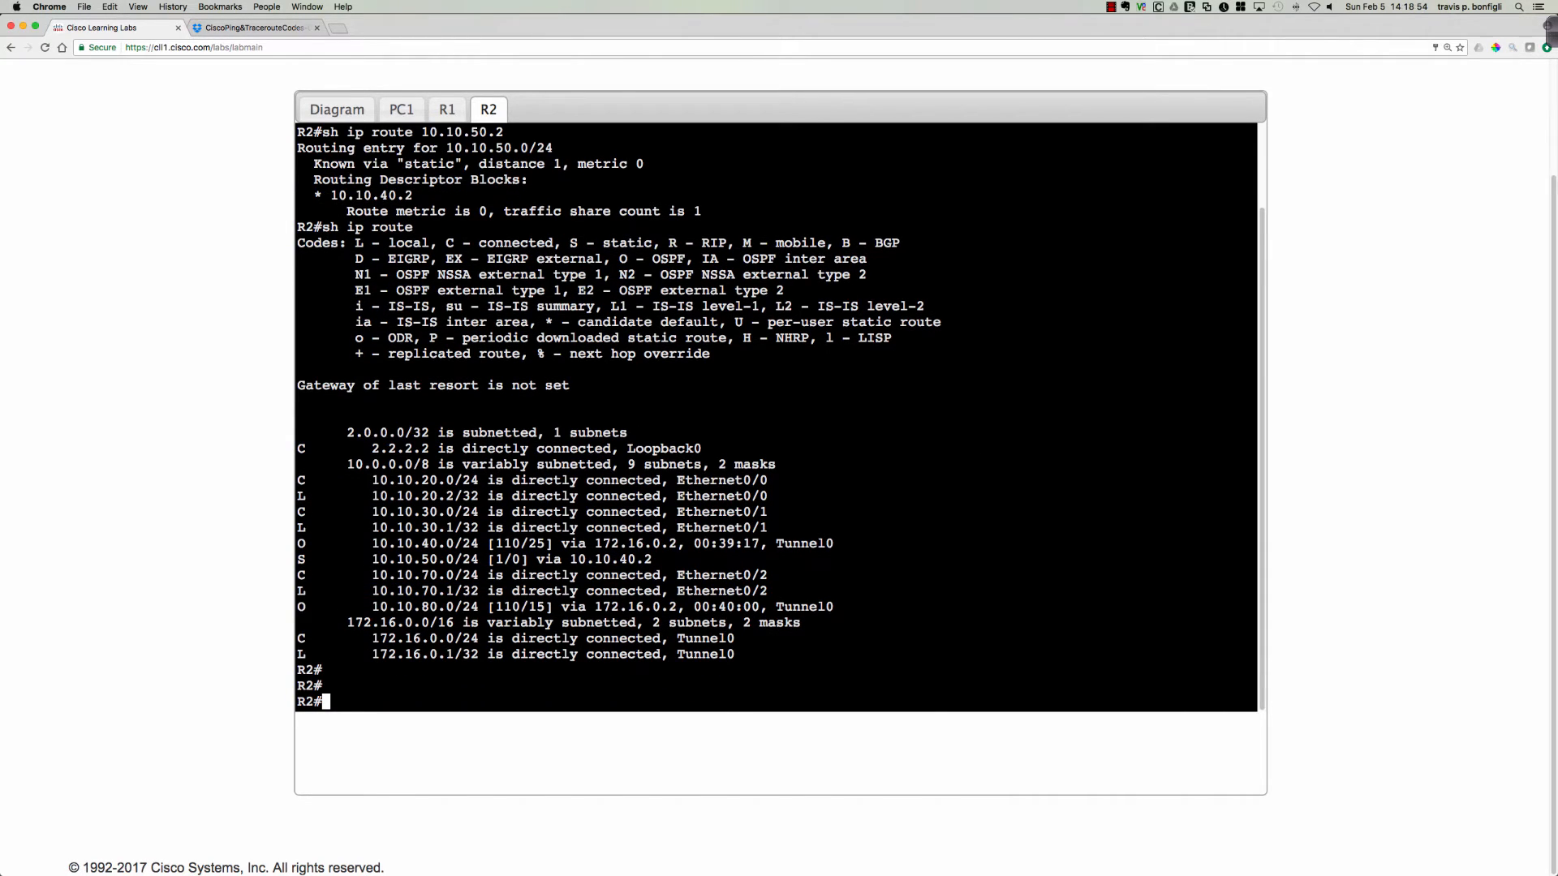
# Display R2's routing configuration with sh run | sec route and highlight the parts of the static ip route line.
pyautogui.write('sh run | sec route')
pyautogui.press('Return')
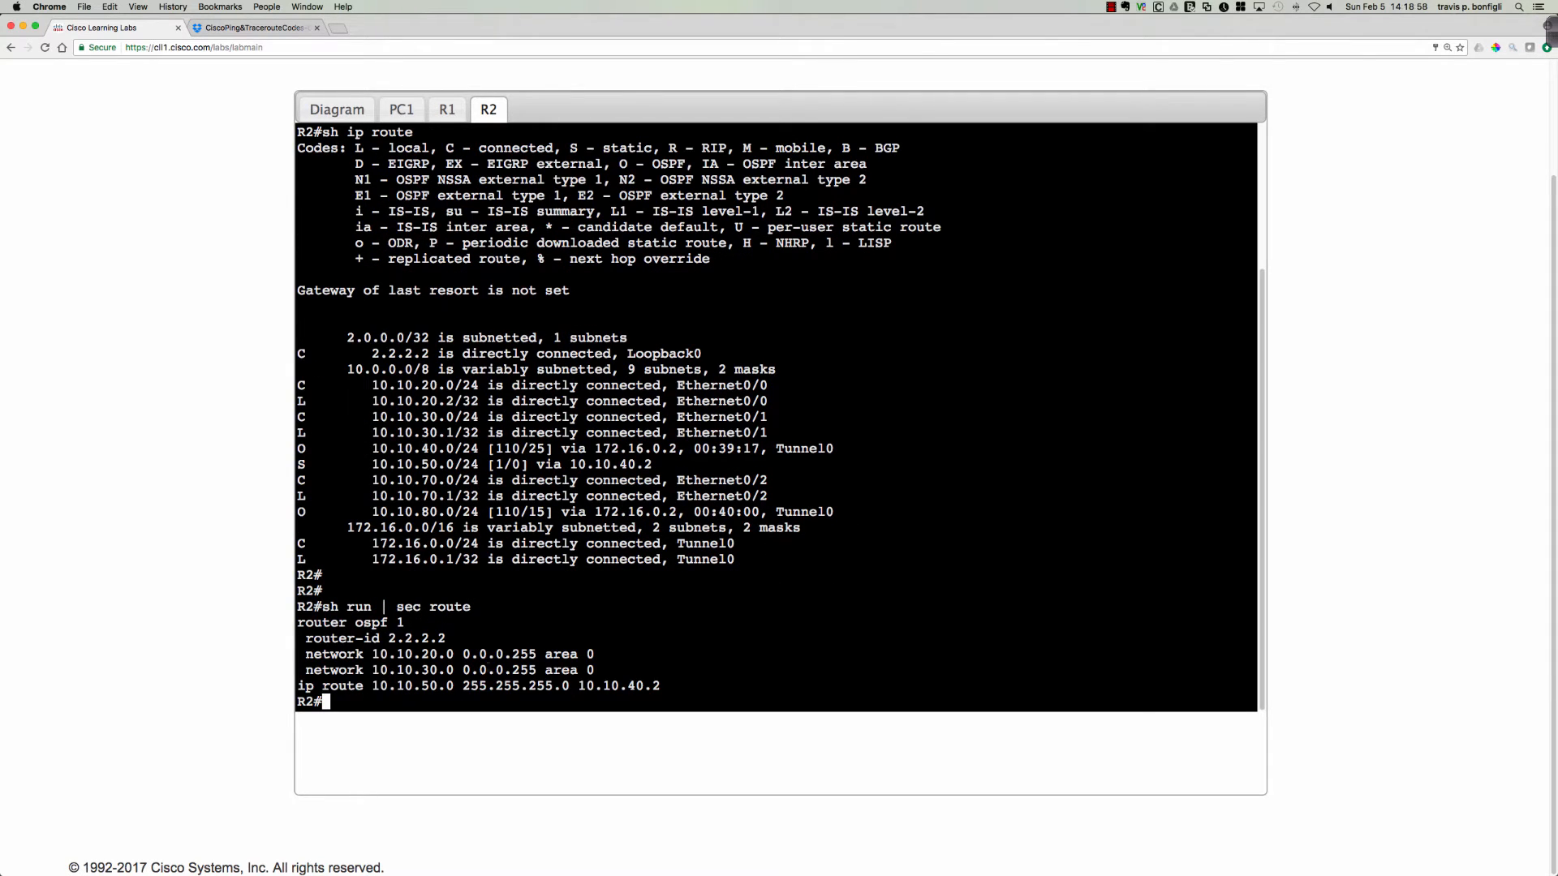
pyautogui.doubleClick(404, 686)
pyautogui.moveTo(462, 686); pyautogui.dragTo(580, 685)
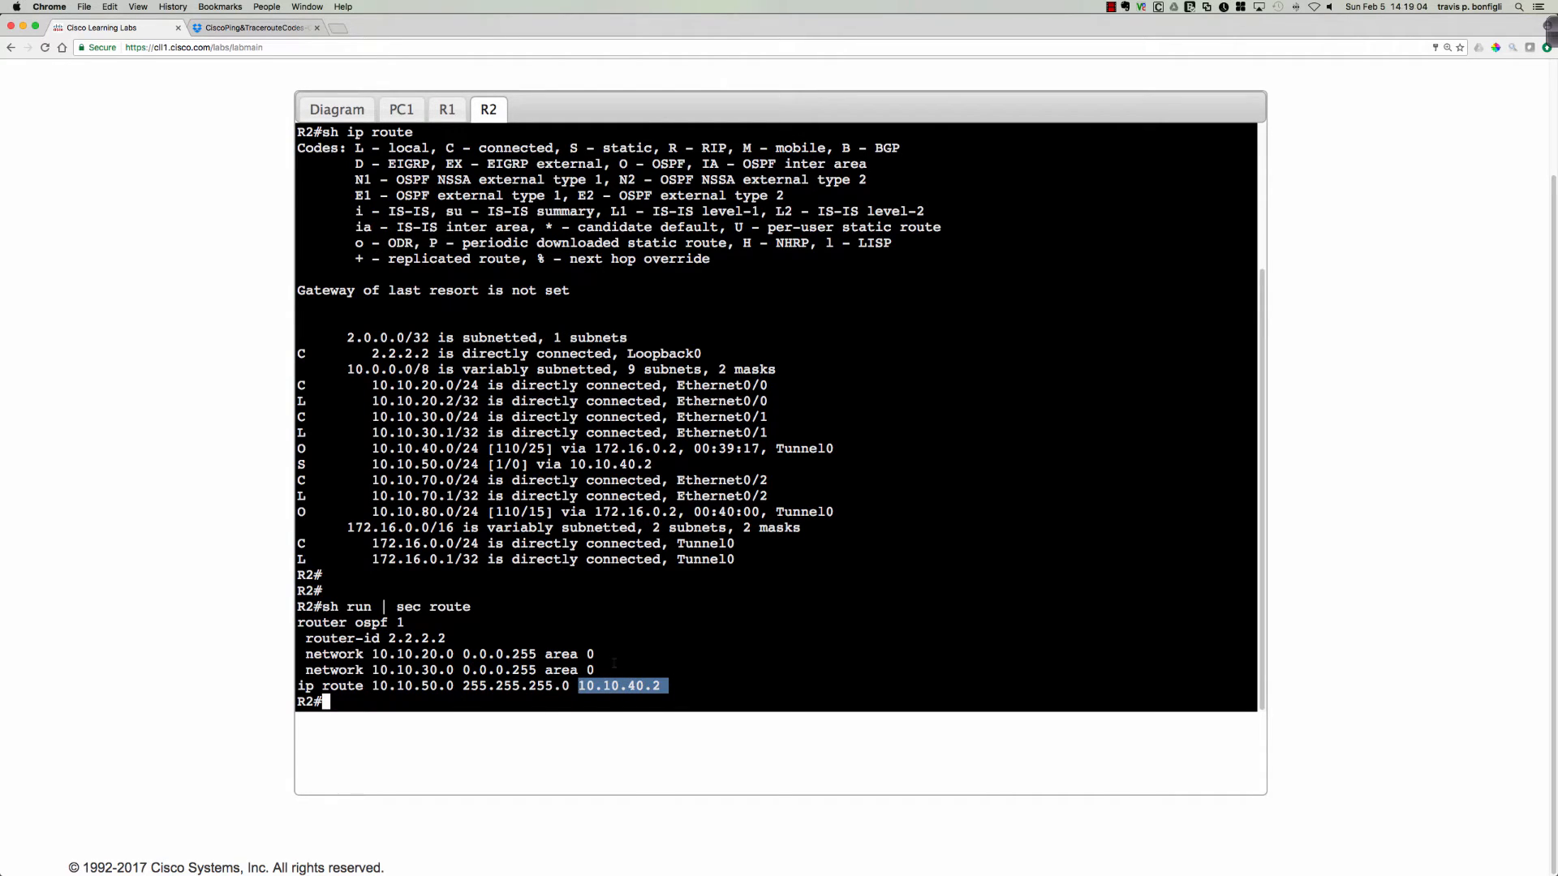
# Highlight the 10.10.50.0/24 static route in R2's routing table and examine its administrative distance against the OSPF entry above it.
pyautogui.moveTo(297, 464); pyautogui.dragTo(653, 464)
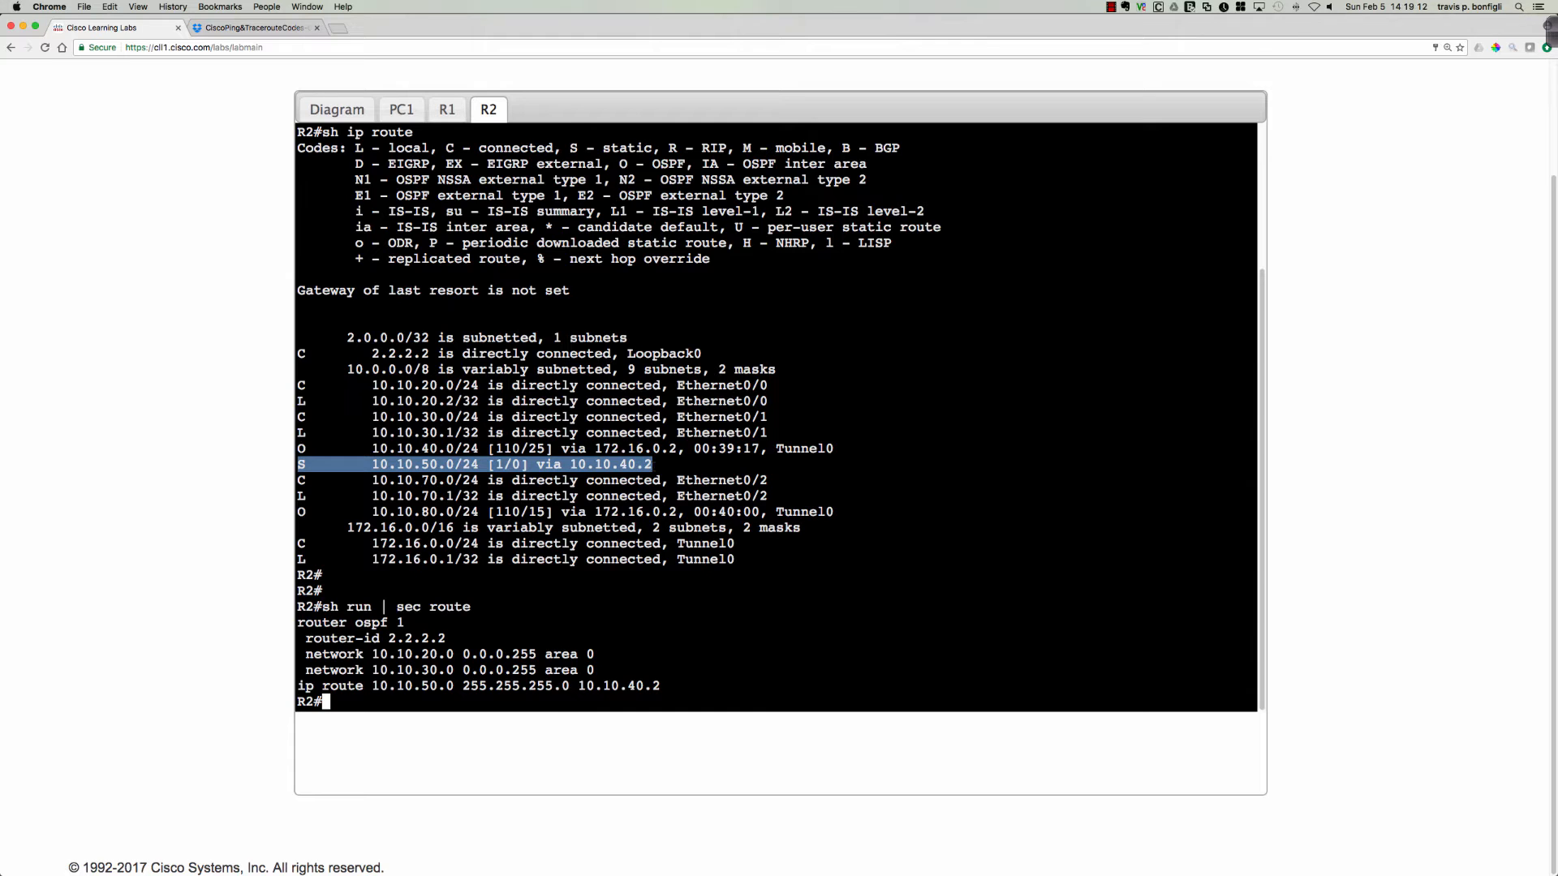
pyautogui.scroll(5, 532, 544)
pyautogui.scroll(-5, 532, 544)
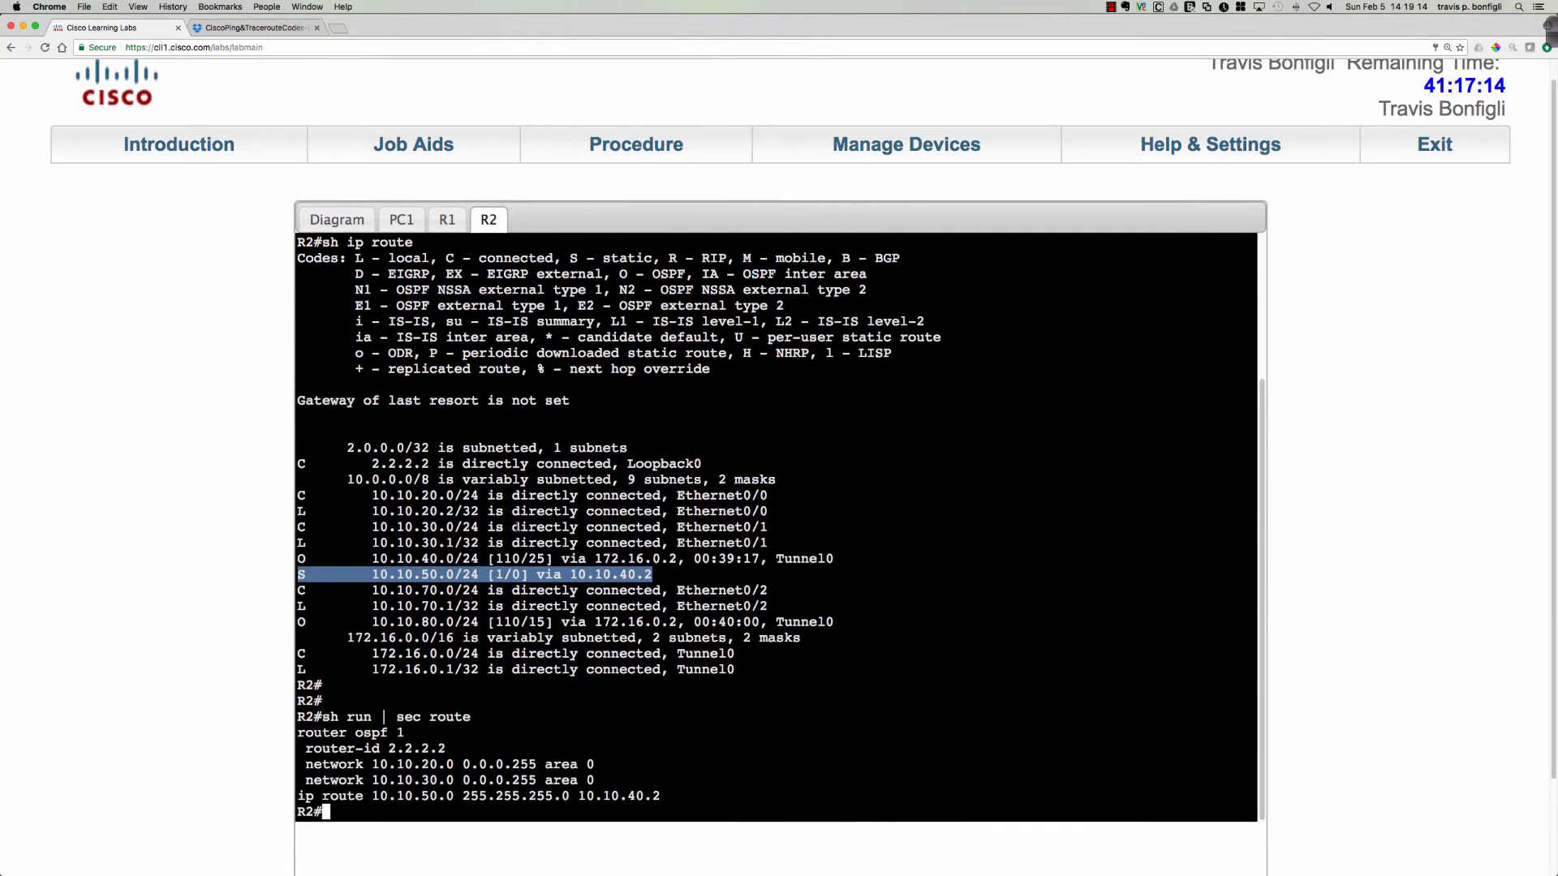
pyautogui.click(531, 544)
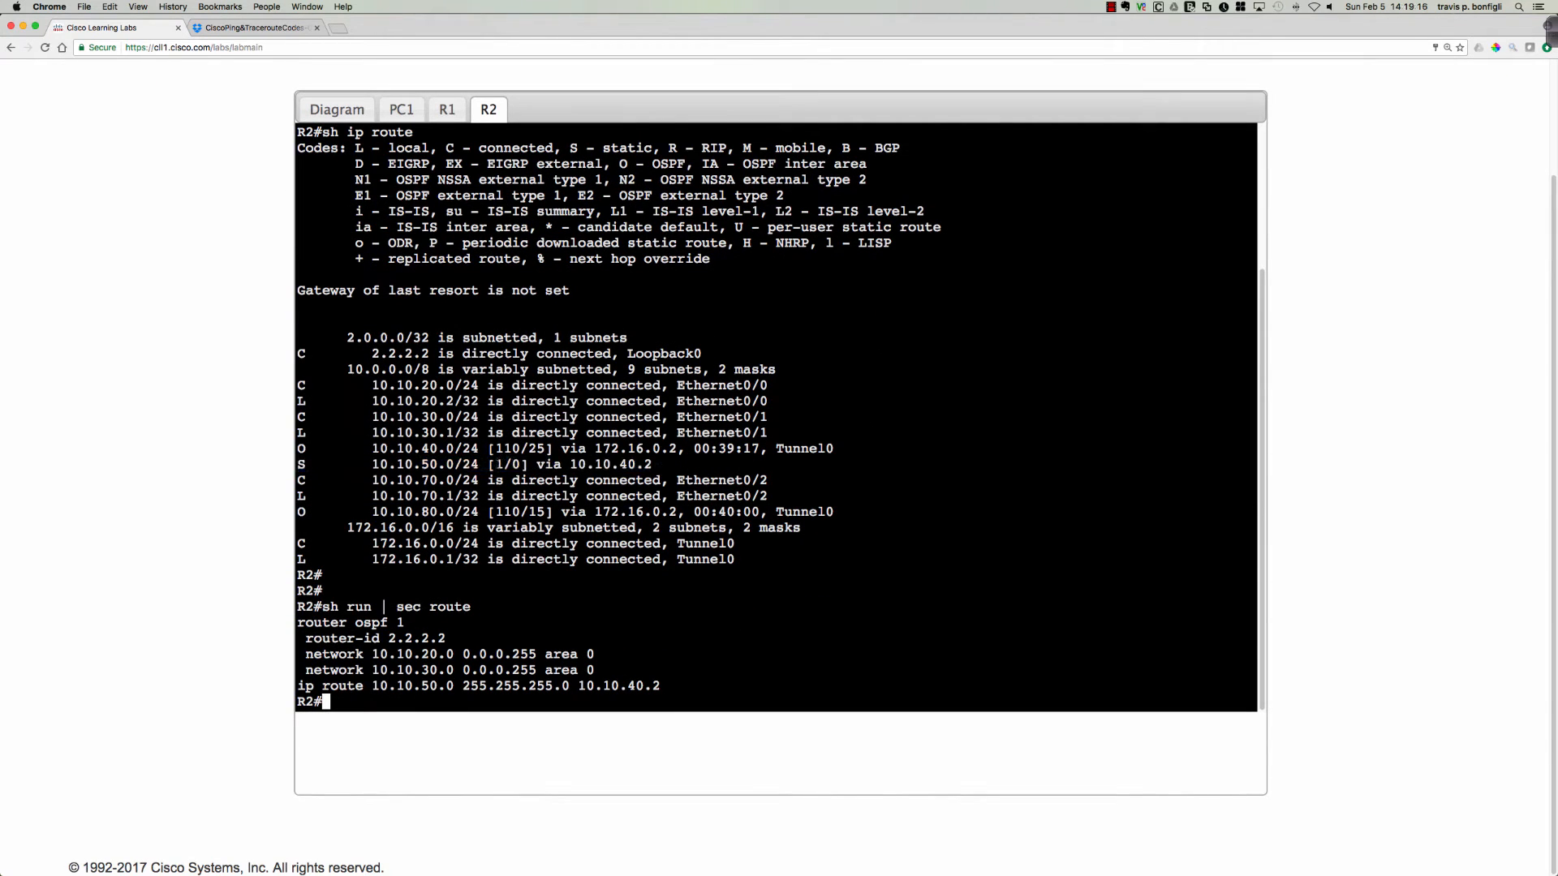
pyautogui.moveTo(496, 464); pyautogui.dragTo(521, 448)
pyautogui.click(502, 322)
# Review the topology diagram, open R3's console from it and enter privileged EXEC mode with en.
pyautogui.click(340, 113)
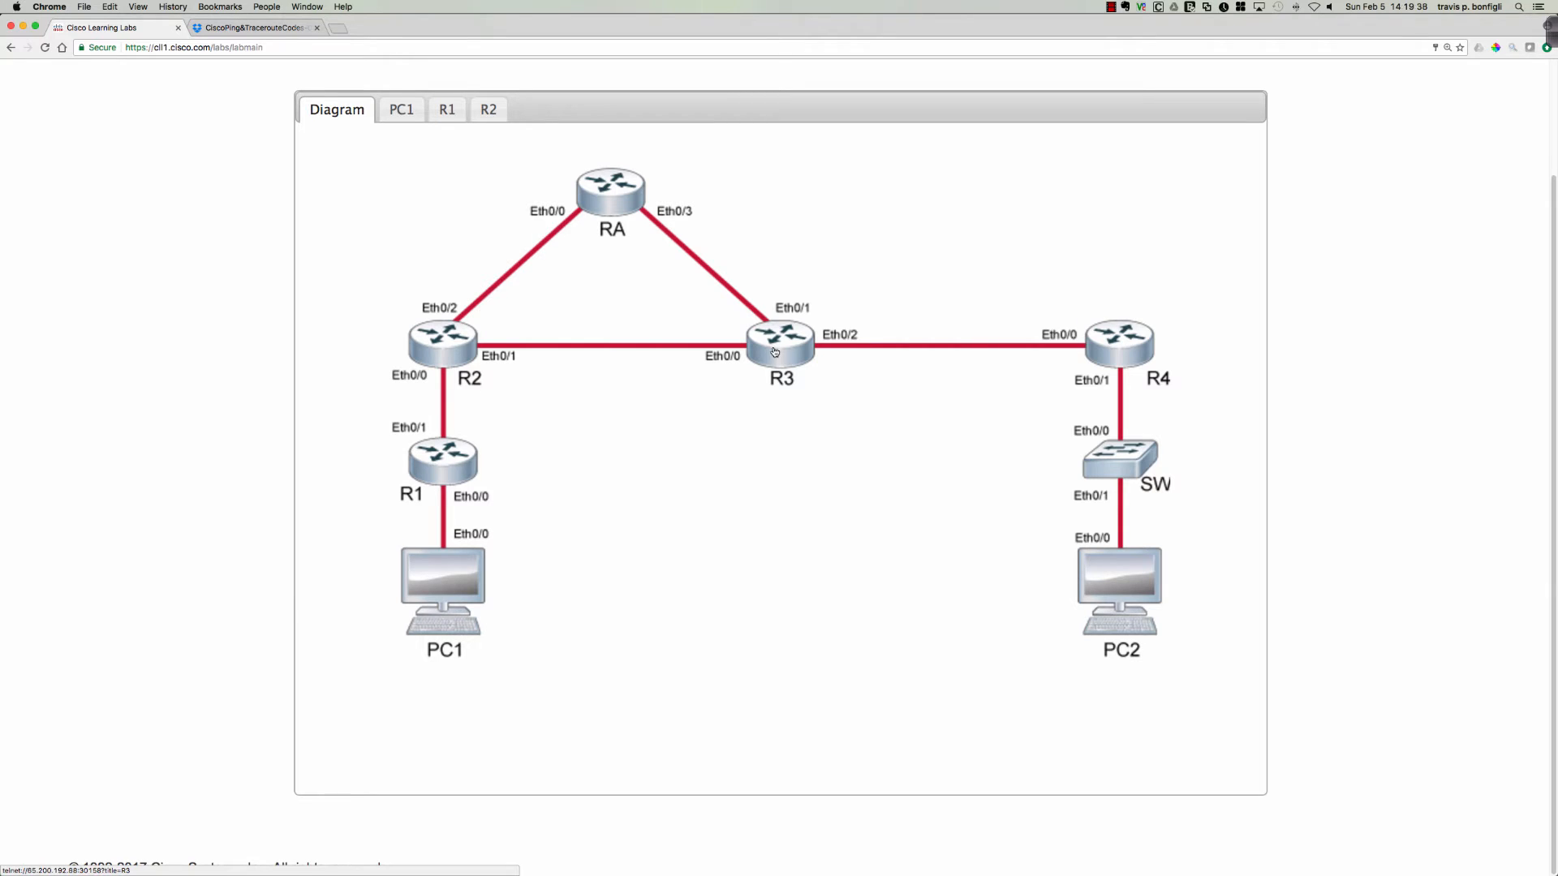
pyautogui.click(478, 112)
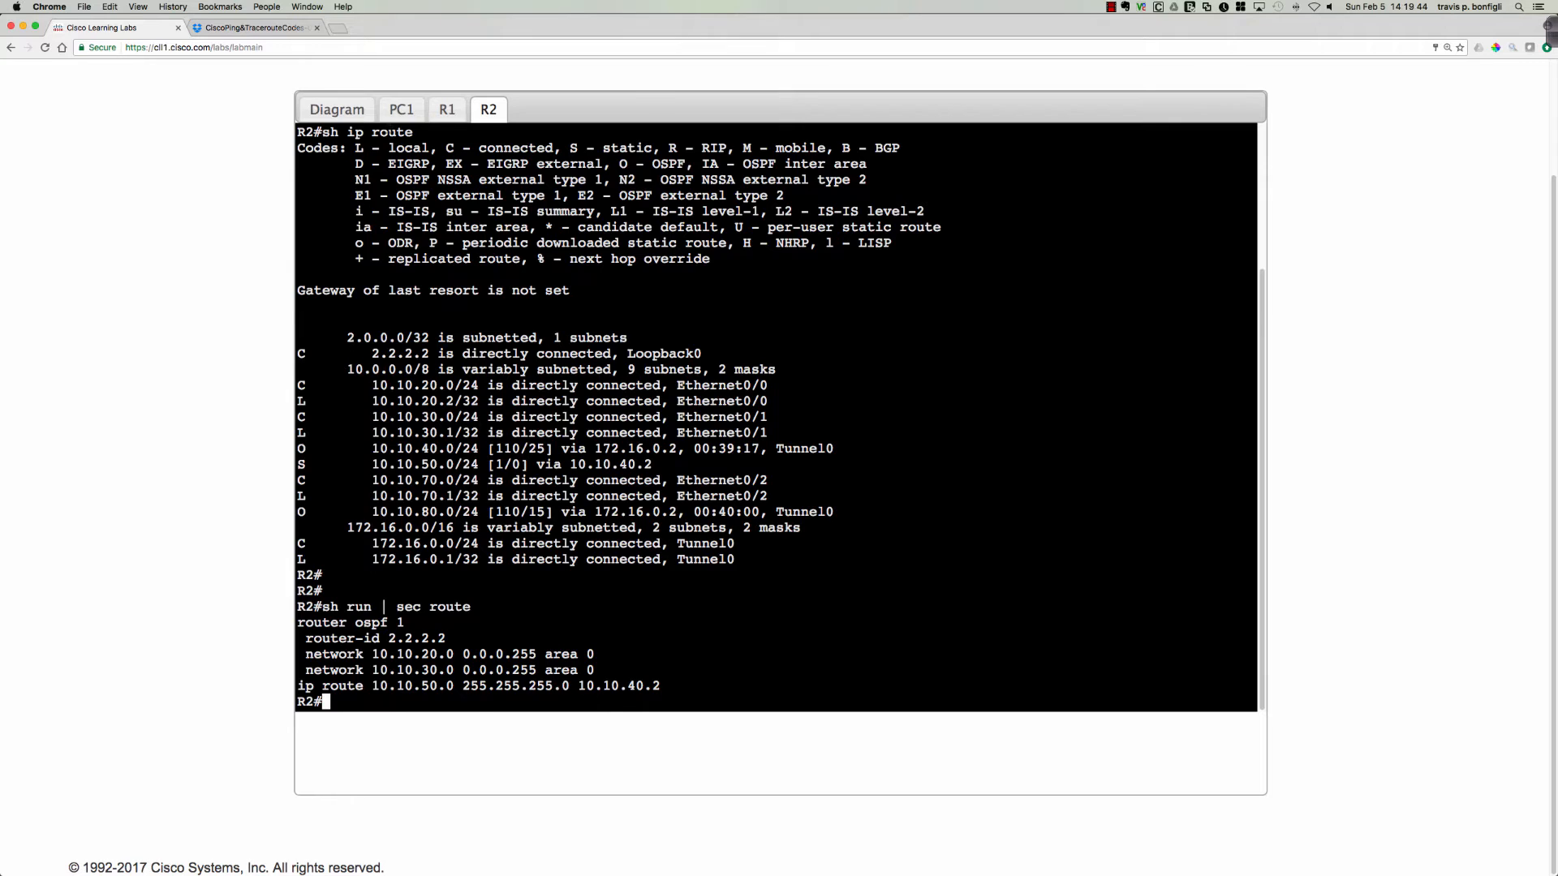
pyautogui.click(336, 109)
pyautogui.click(772, 347)
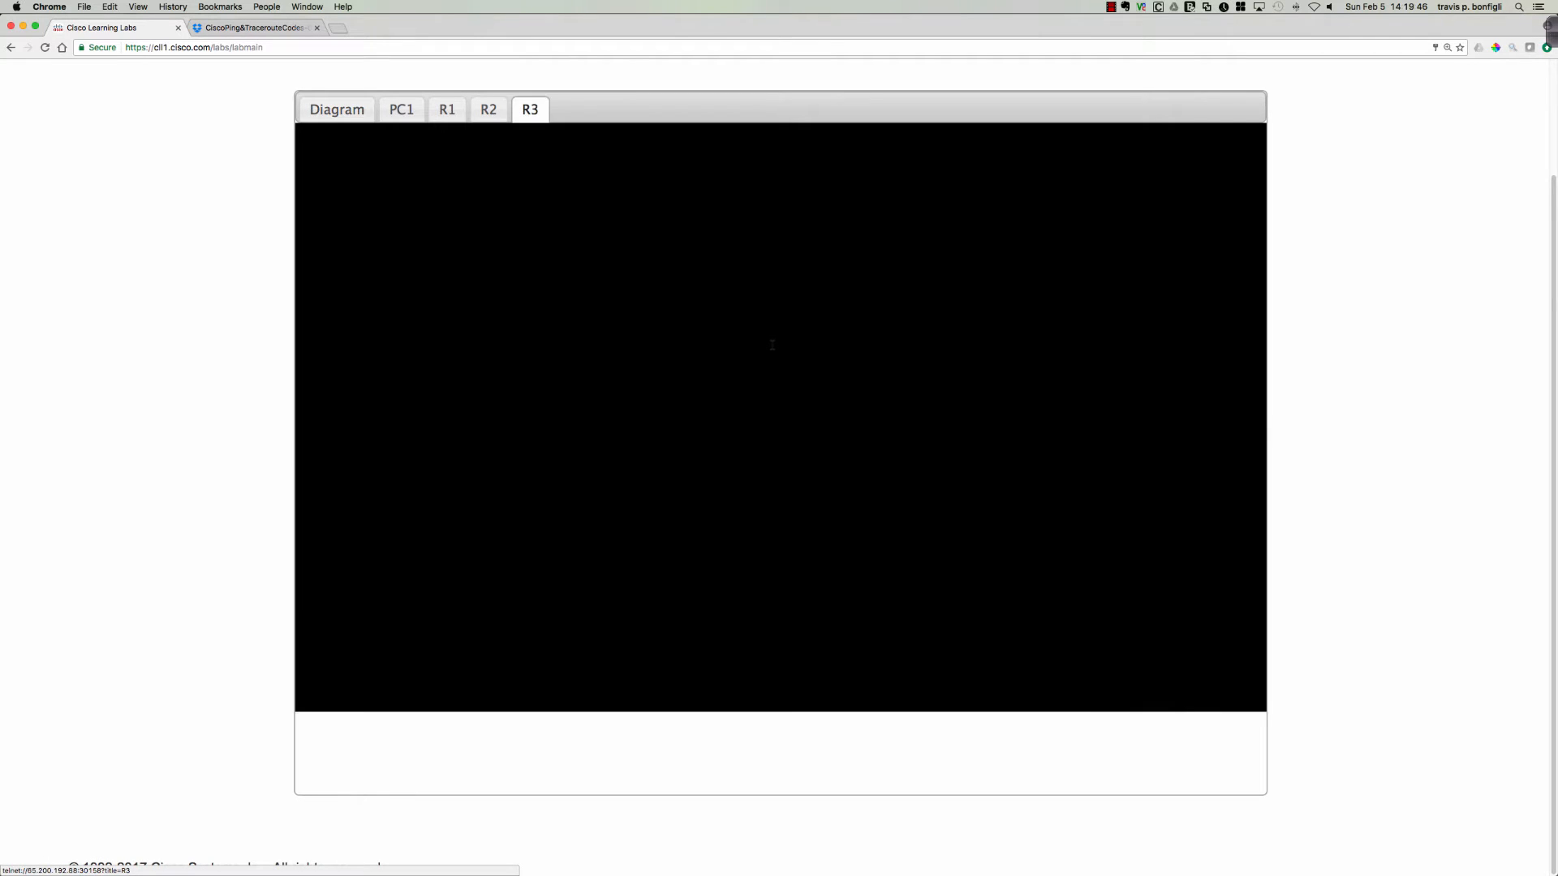
pyautogui.press('Return')
pyautogui.press('Return')
pyautogui.press('Return')
pyautogui.press('Return')
pyautogui.write('en')
# Display R3's interface summary with sh ip int bri.
pyautogui.press('Return')
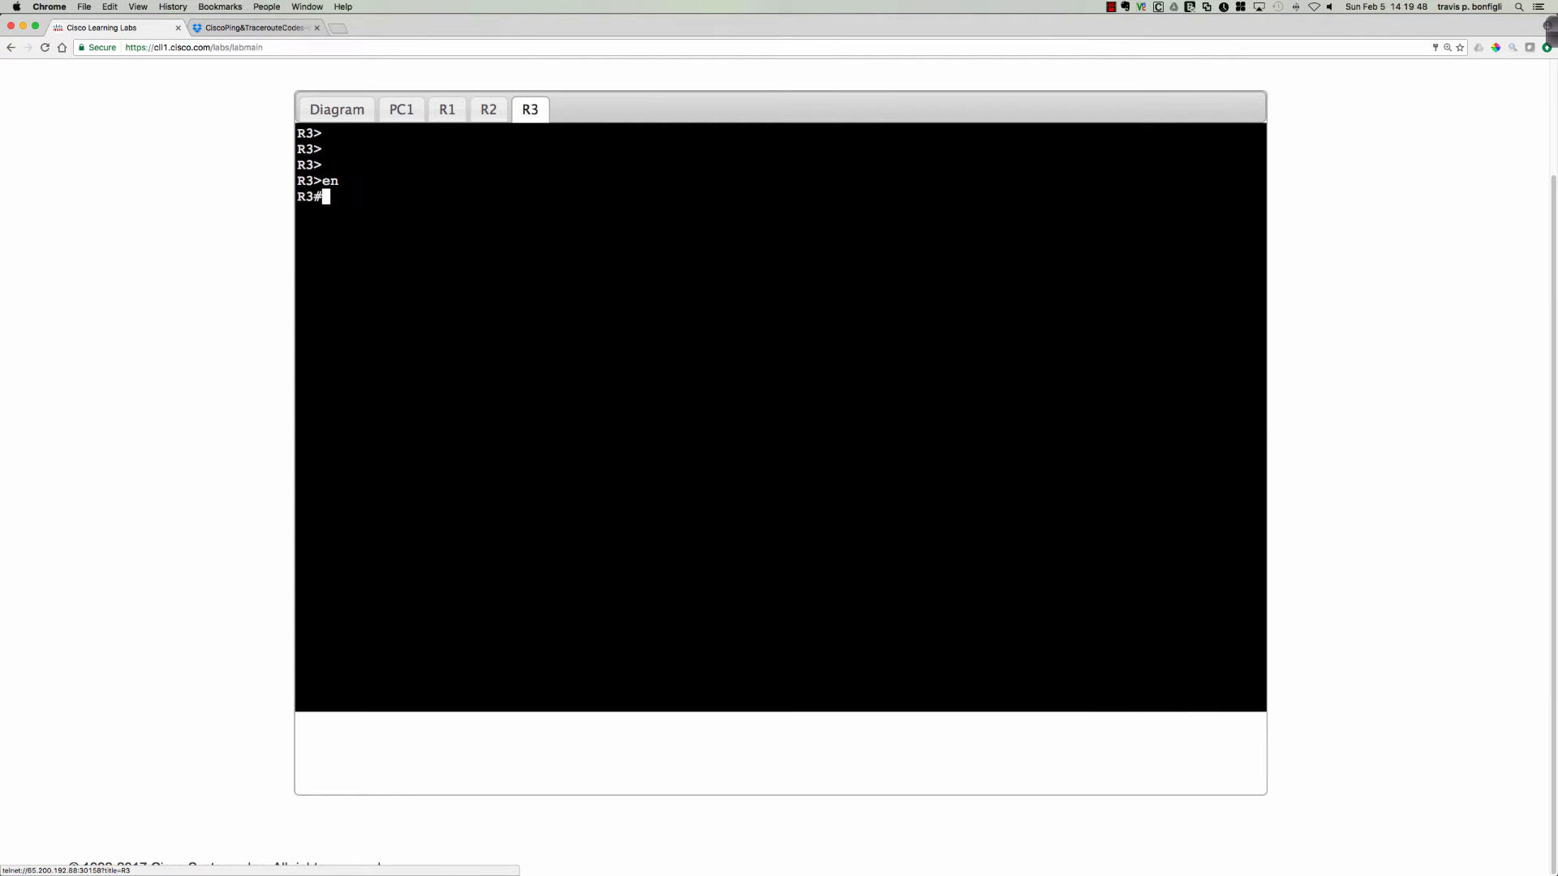
pyautogui.write('sh ip int bri')
pyautogui.press('Return')
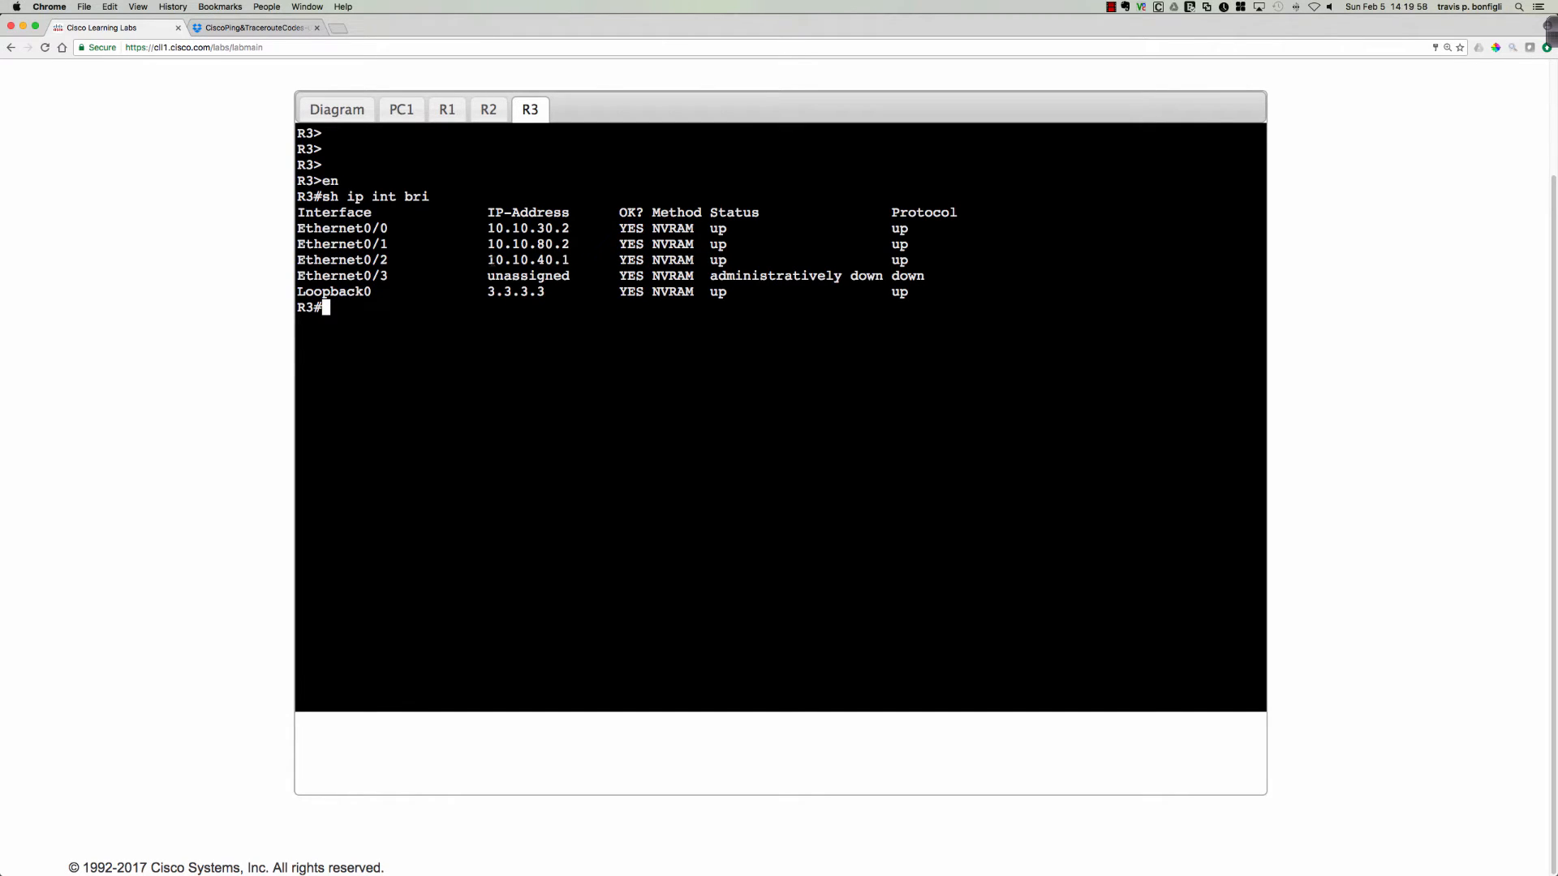
# Display R3's route to 10.10.50.2 with sh ip route 10.10.50.2 and highlight its administrative distance and metric.
pyautogui.write('sh ip route 10.0')
pyautogui.press('BackSpace')
pyautogui.write('0.50.2')
pyautogui.press('Return')
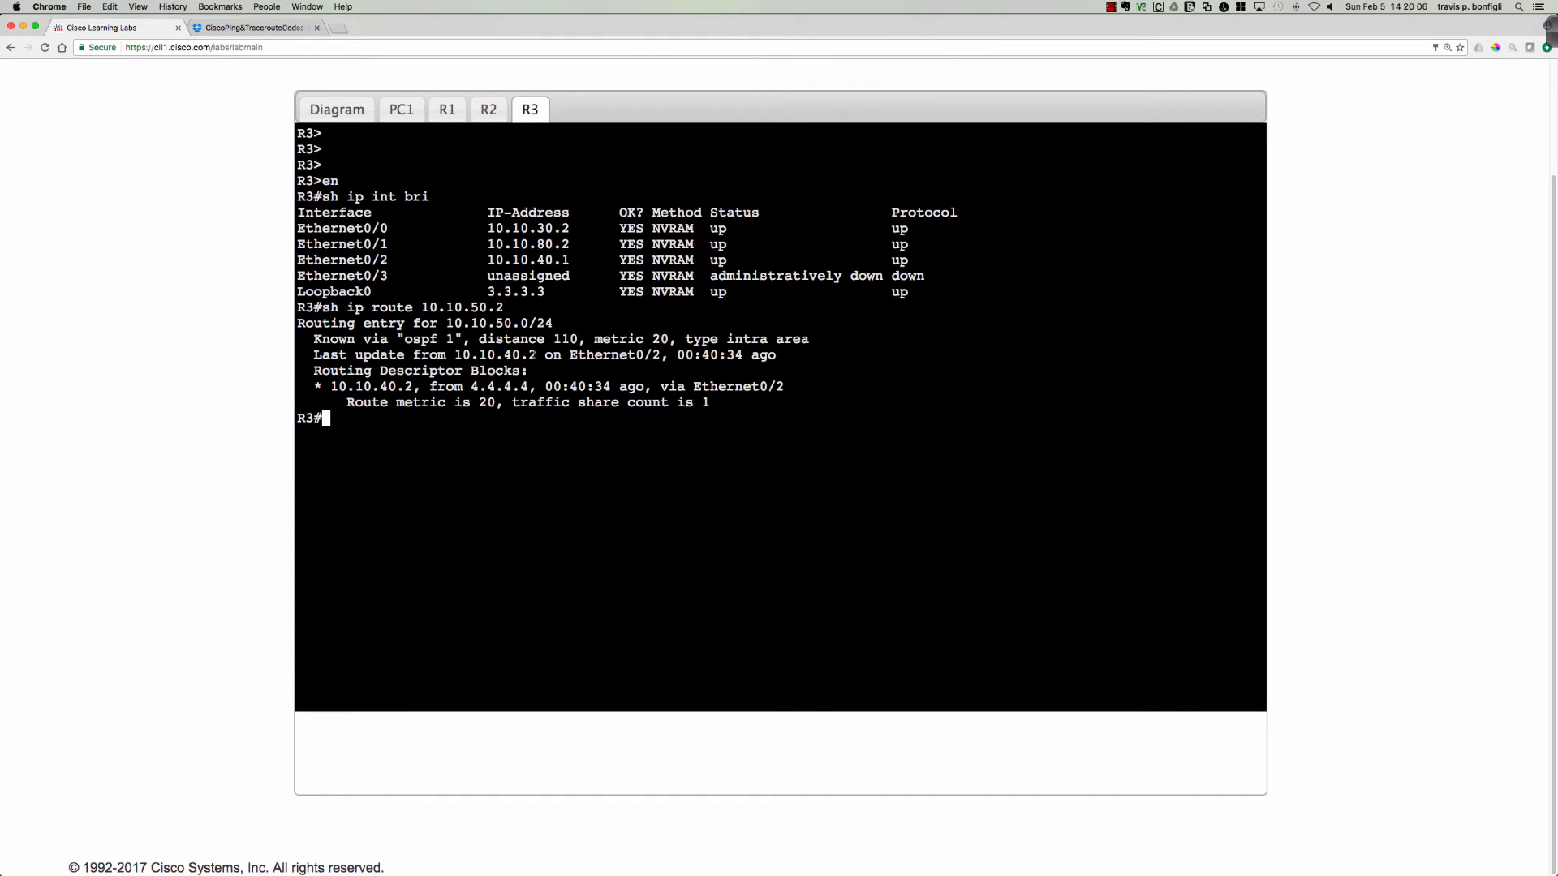
pyautogui.moveTo(554, 340); pyautogui.dragTo(579, 339)
pyautogui.moveTo(405, 339); pyautogui.dragTo(676, 339)
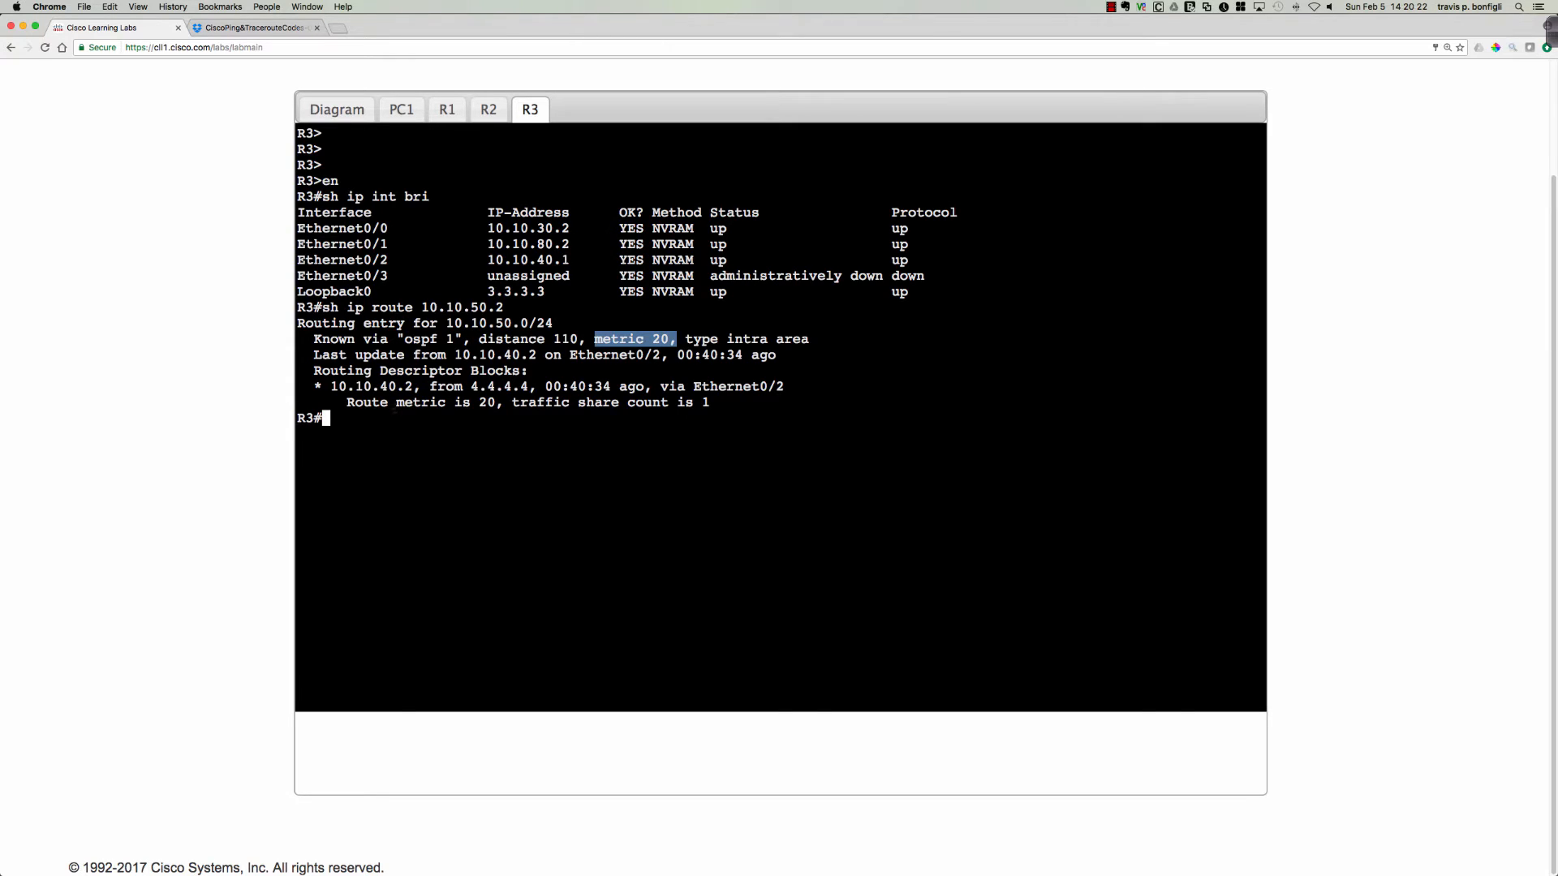
# Display R3's OSPF configuration with sh run | sec ospf and highlight the 10.10.40.2 neighbor address in the earlier route output.
pyautogui.click(572, 355)
pyautogui.write('sh run ')
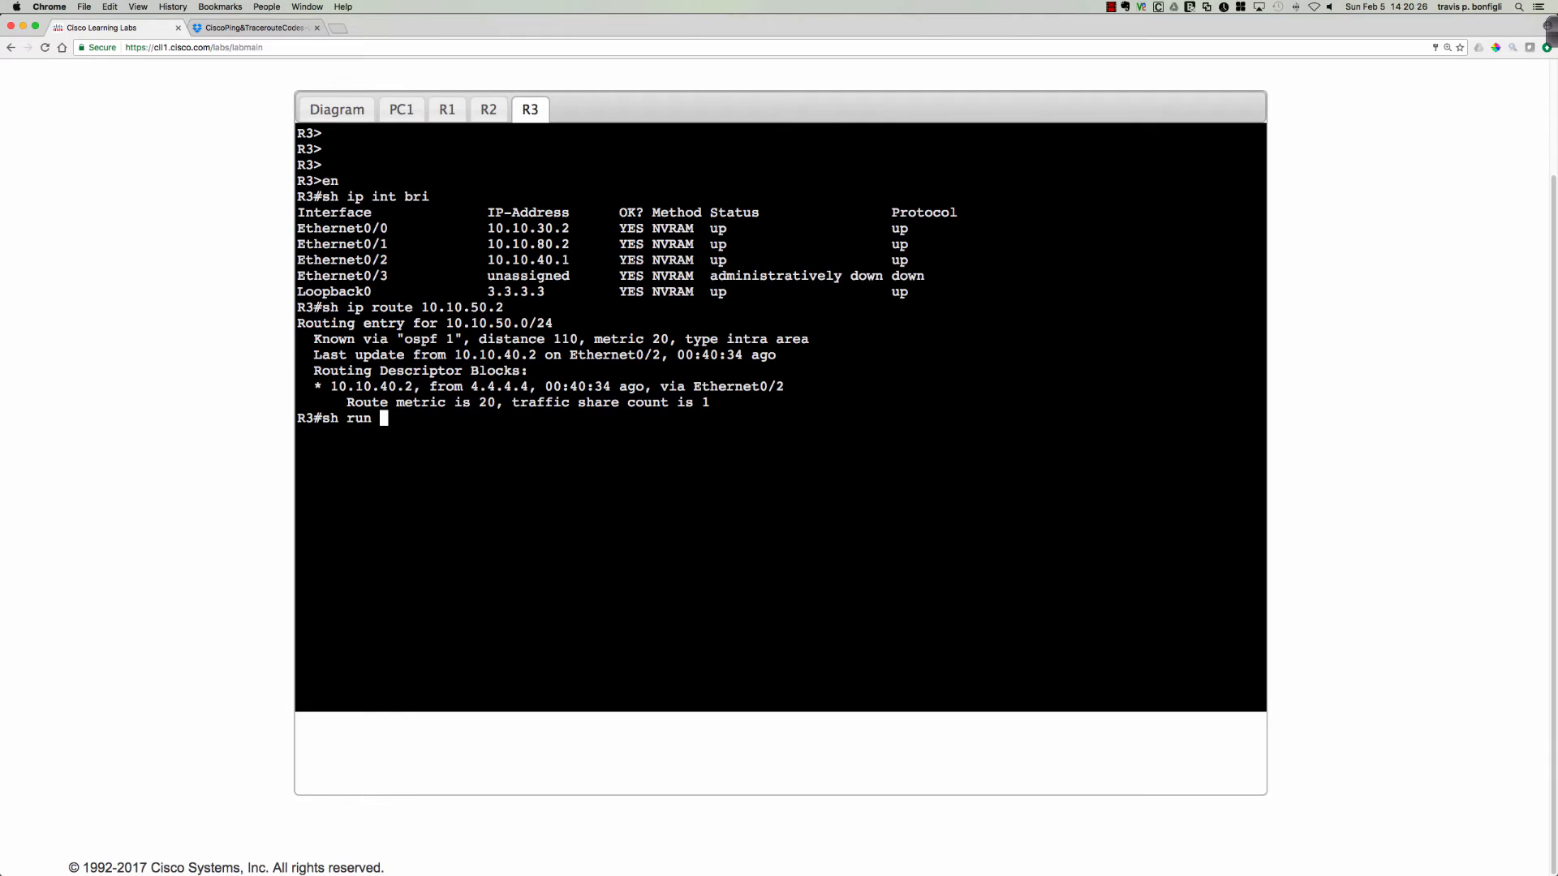
pyautogui.write('| sec ospf')
pyautogui.press('Return')
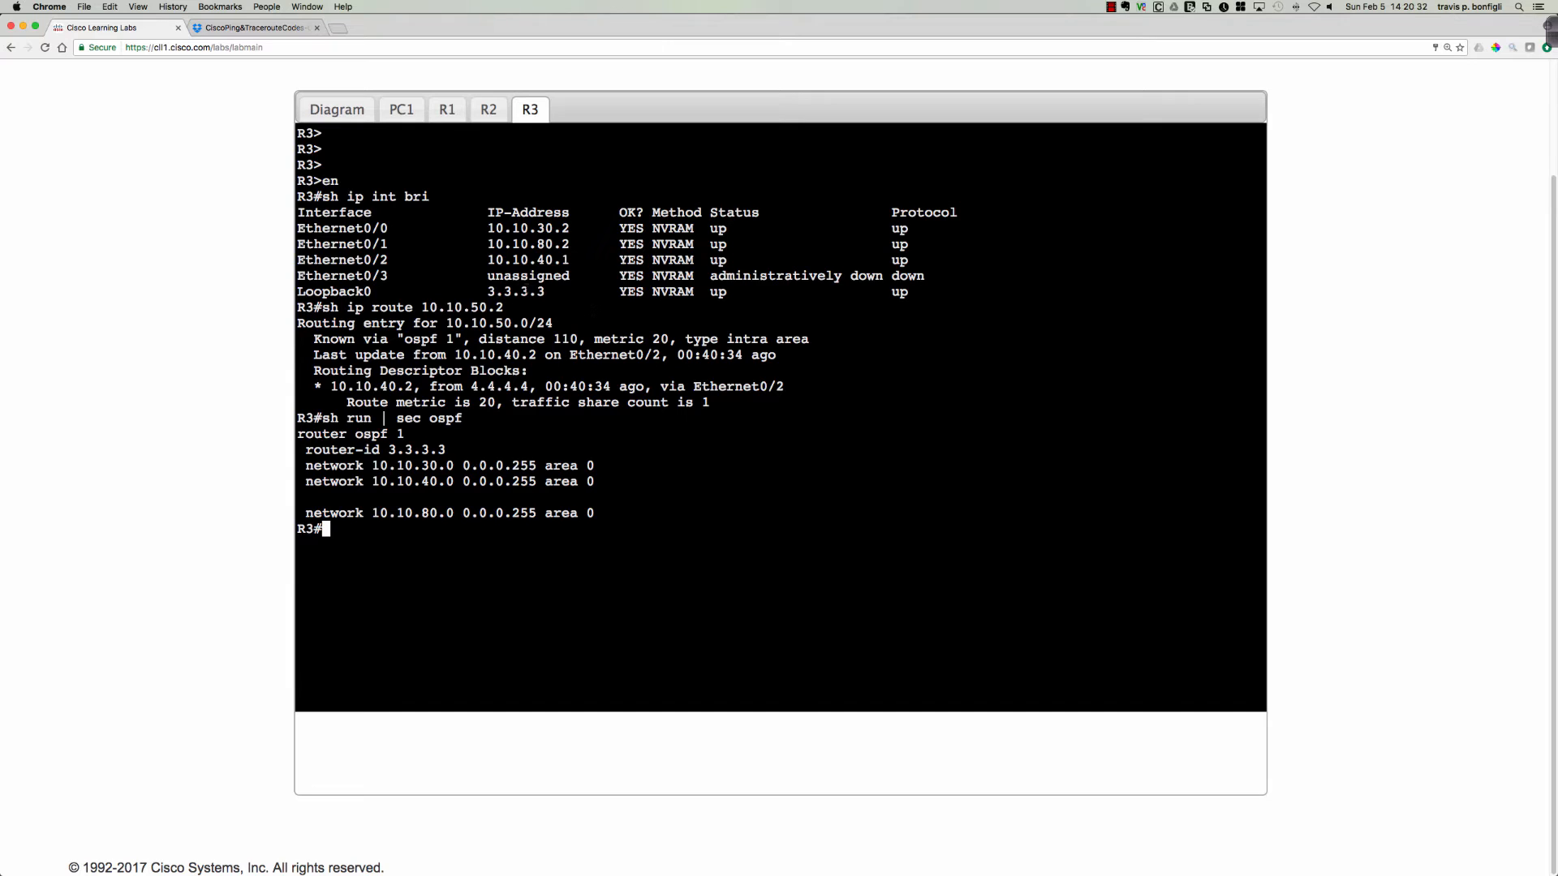
pyautogui.moveTo(454, 355); pyautogui.dragTo(544, 354)
# Open R4's console from the topology diagram and enter privileged EXEC mode with en.
pyautogui.click(337, 109)
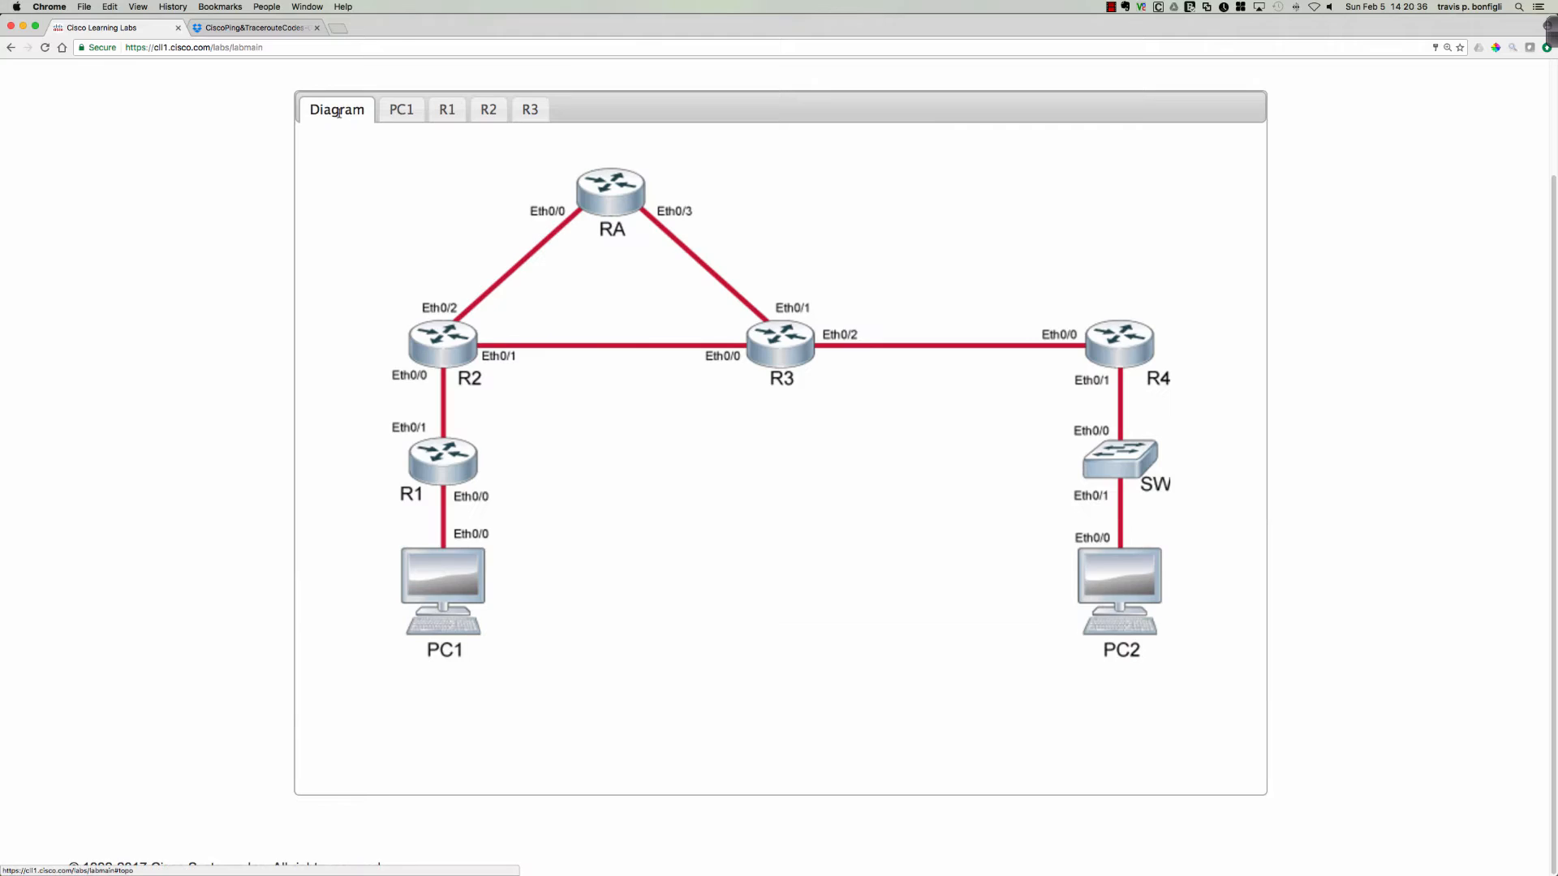
pyautogui.click(1088, 340)
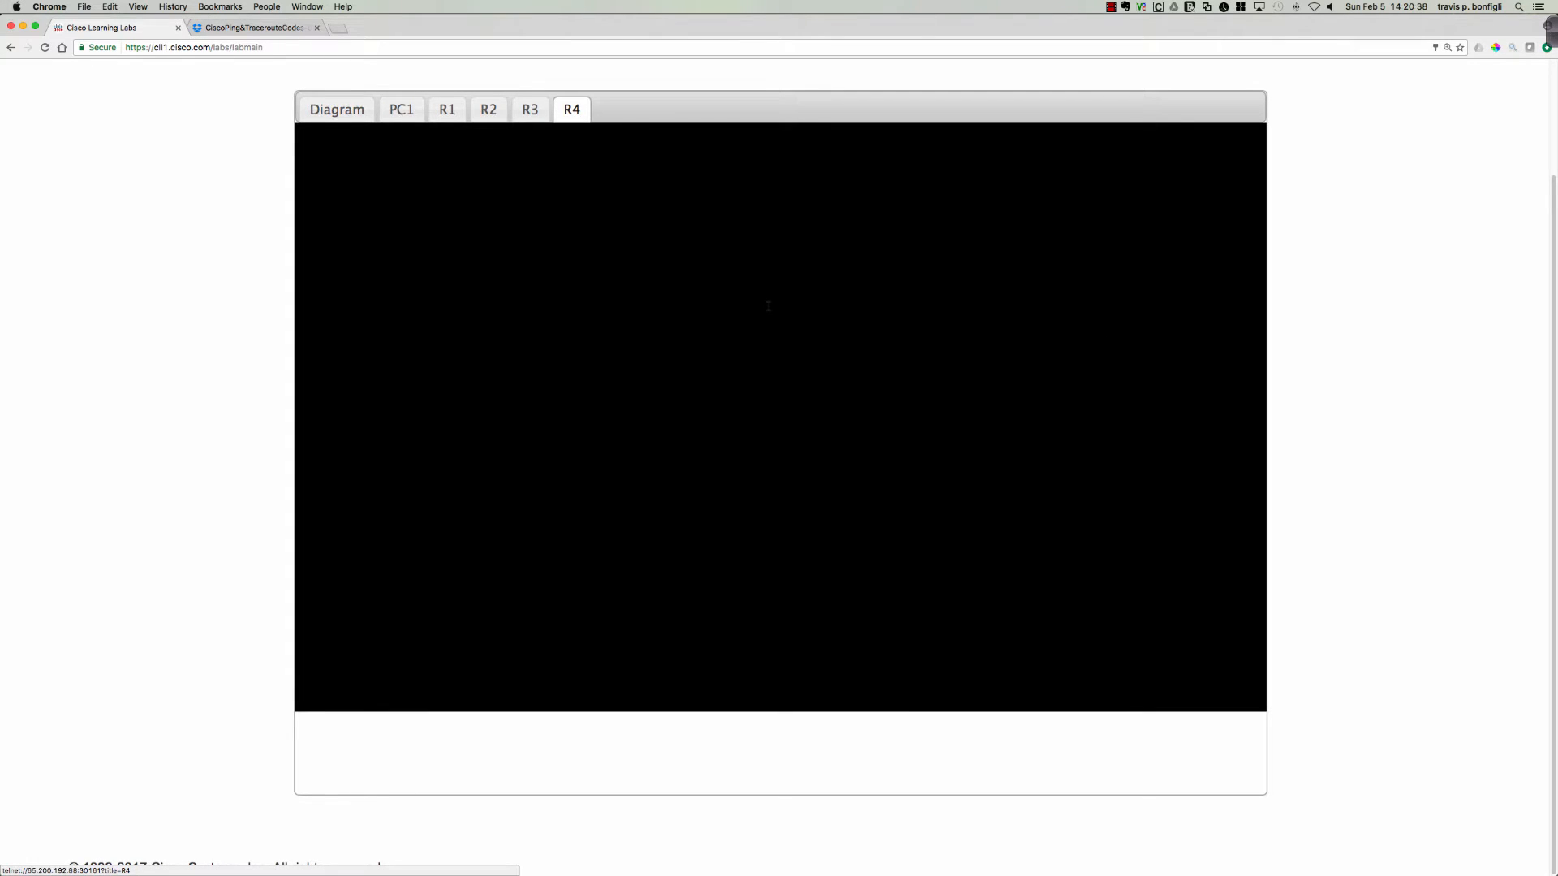
pyautogui.press('Return')
pyautogui.press('Return')
pyautogui.press('Return')
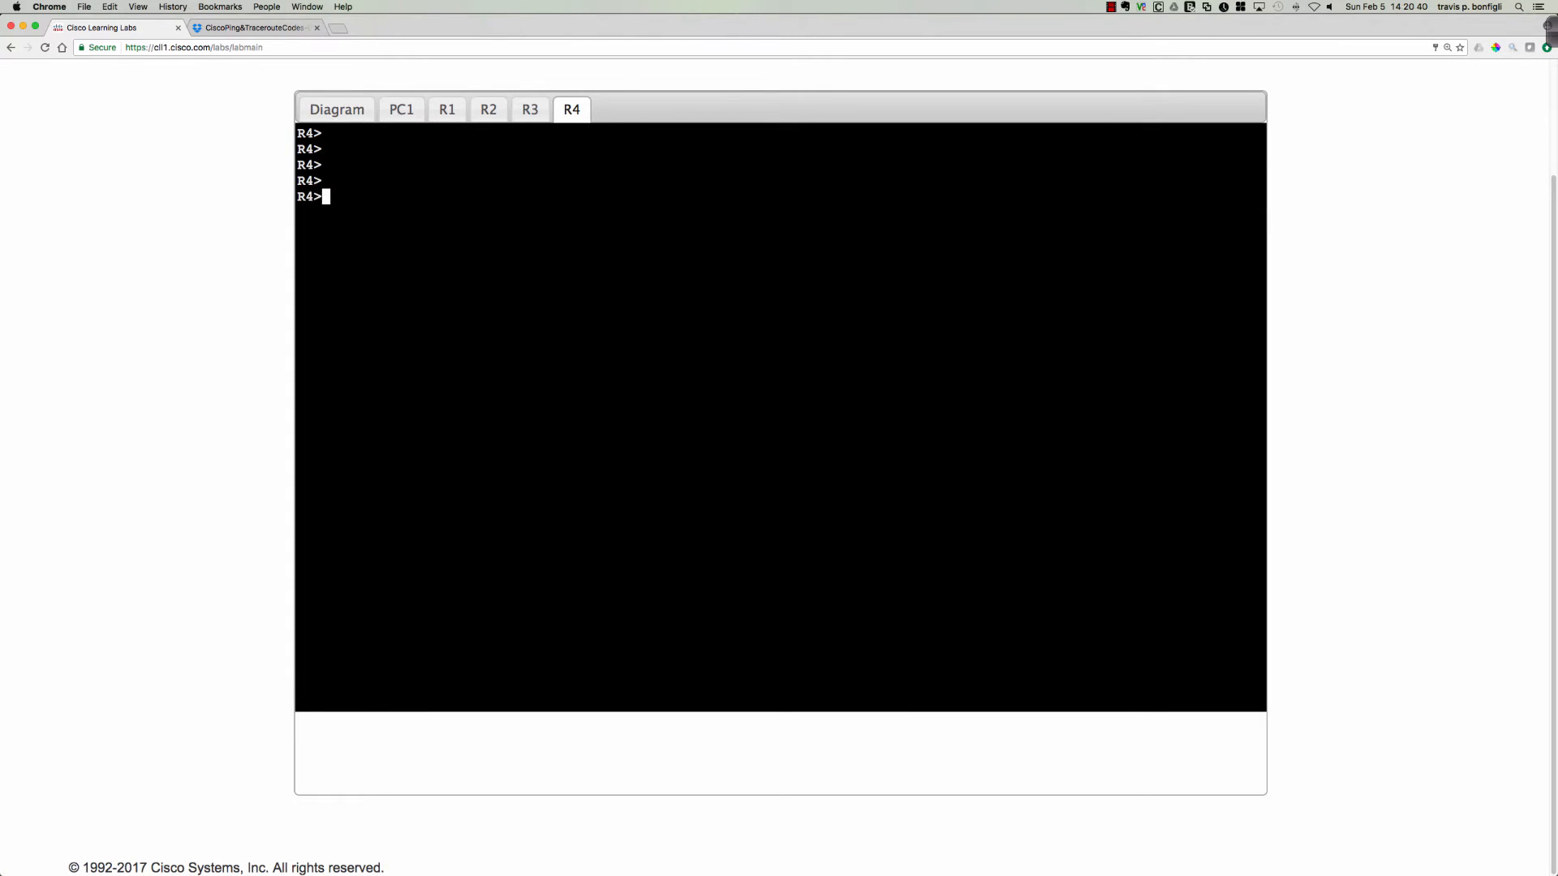
pyautogui.write('en')
pyautogui.press('Return')
# Display R4's route to PC2 with sh ip route 10.10.50.2.
pyautogui.write('sh ip route 10.')
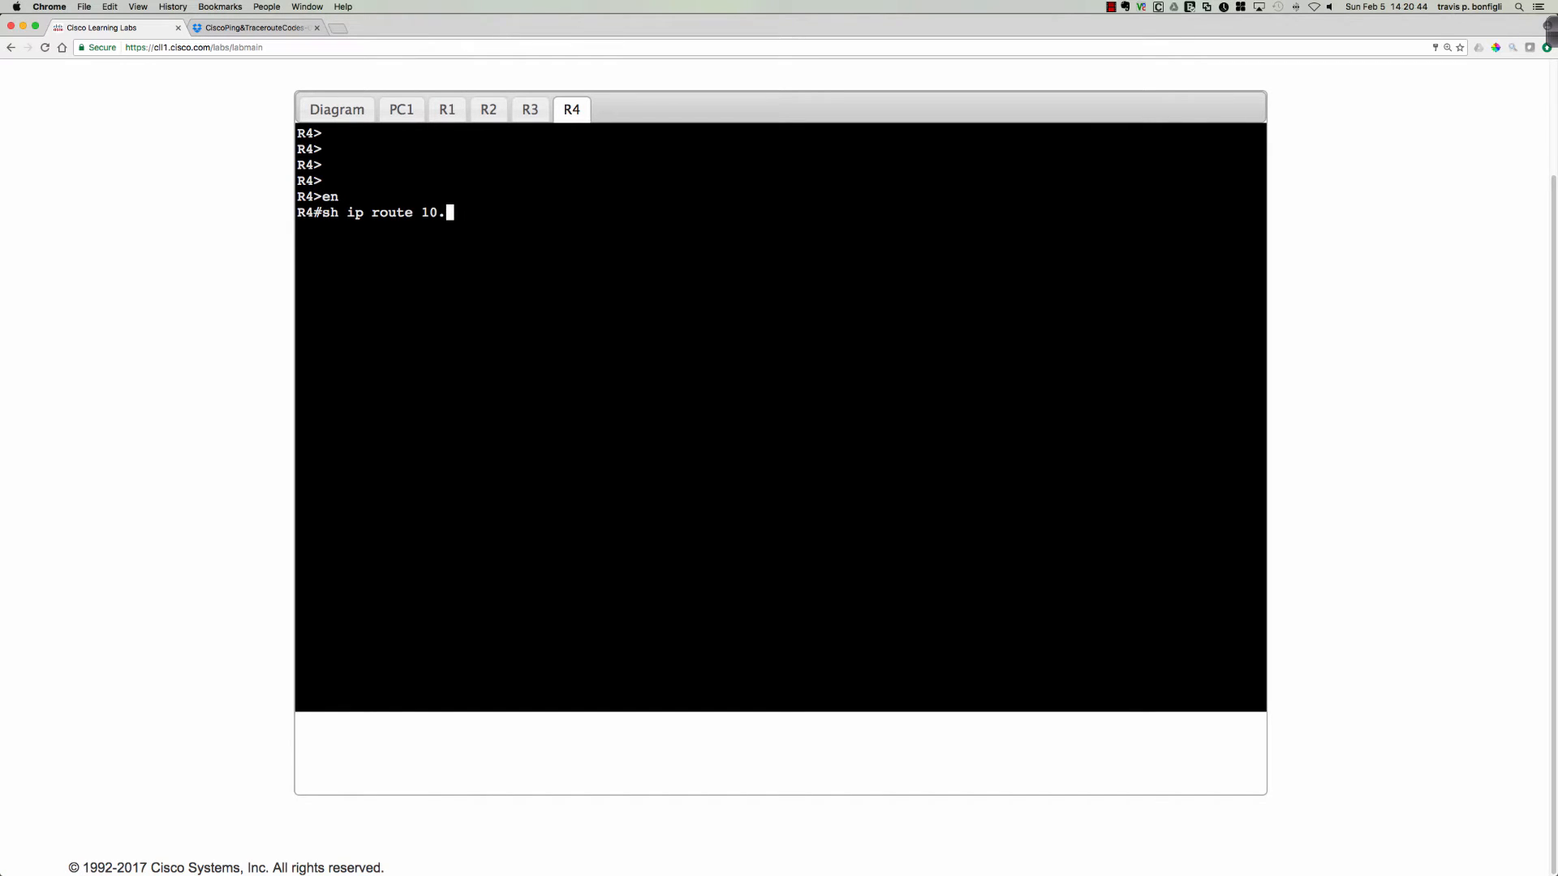
pyautogui.write('10.50.2')
pyautogui.press('Return')
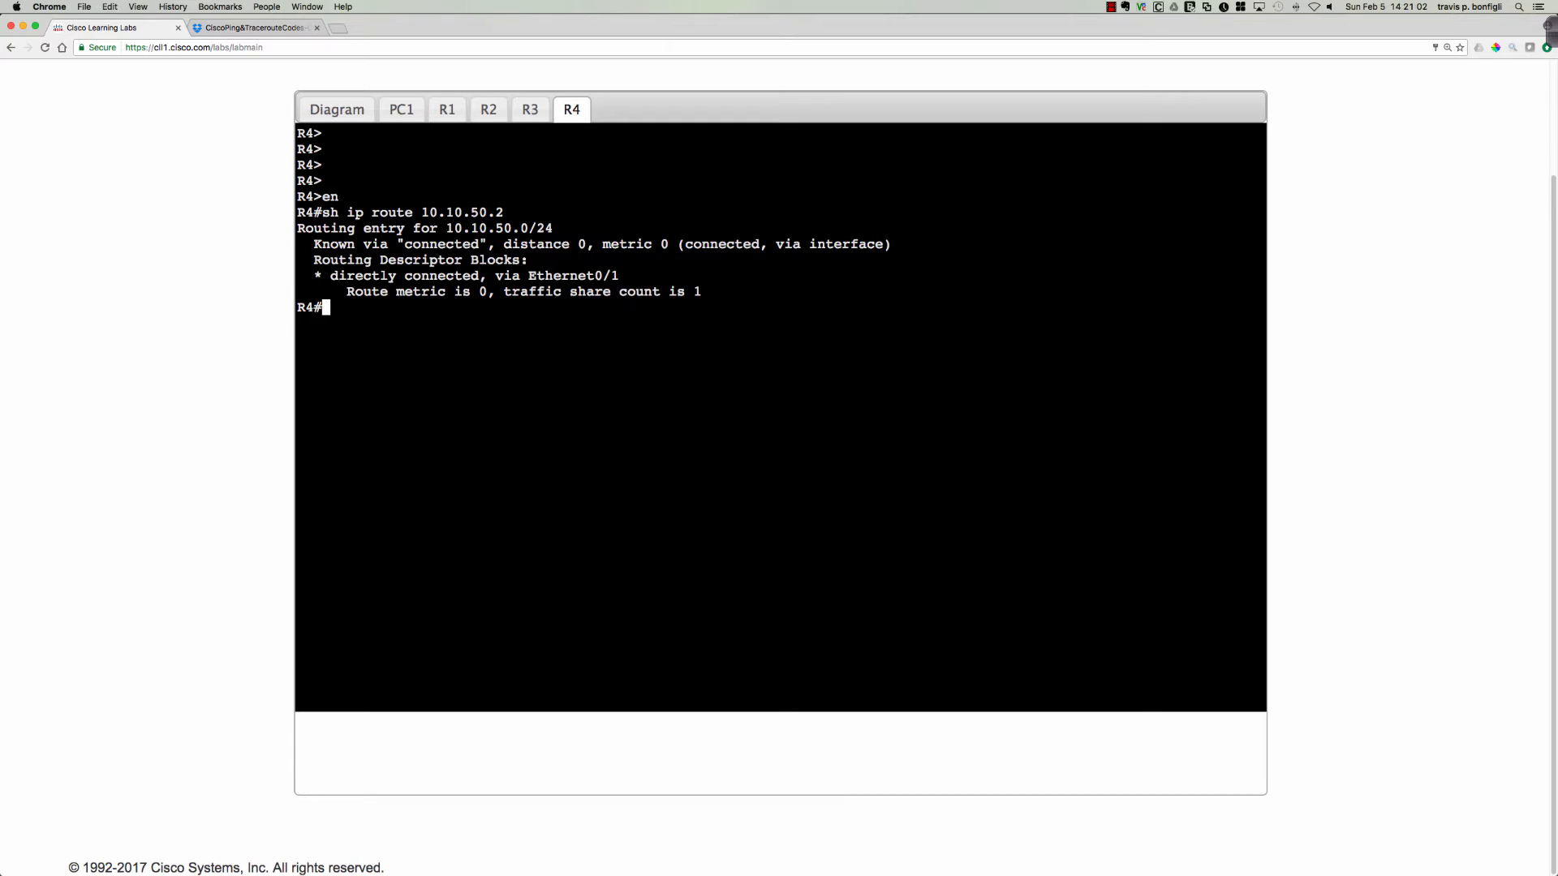
# Switch to Ink2Go and draw a pen arrow on the topology diagram from PC1 through R1, R2, R3 and R4 to PC2.
pyautogui.click(337, 110)
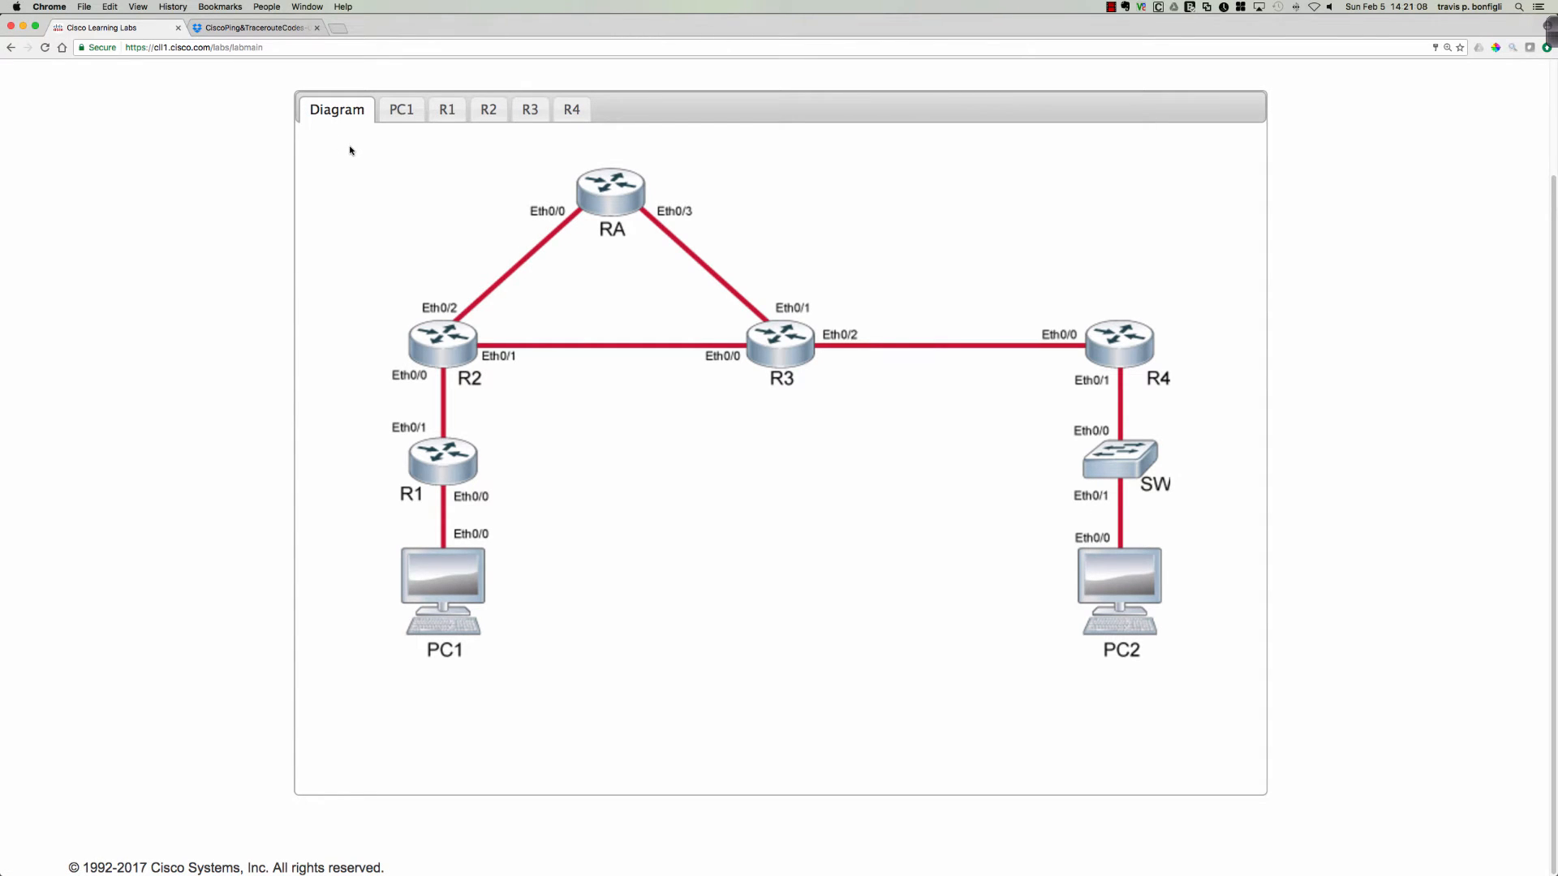
pyautogui.click(1551, 35)
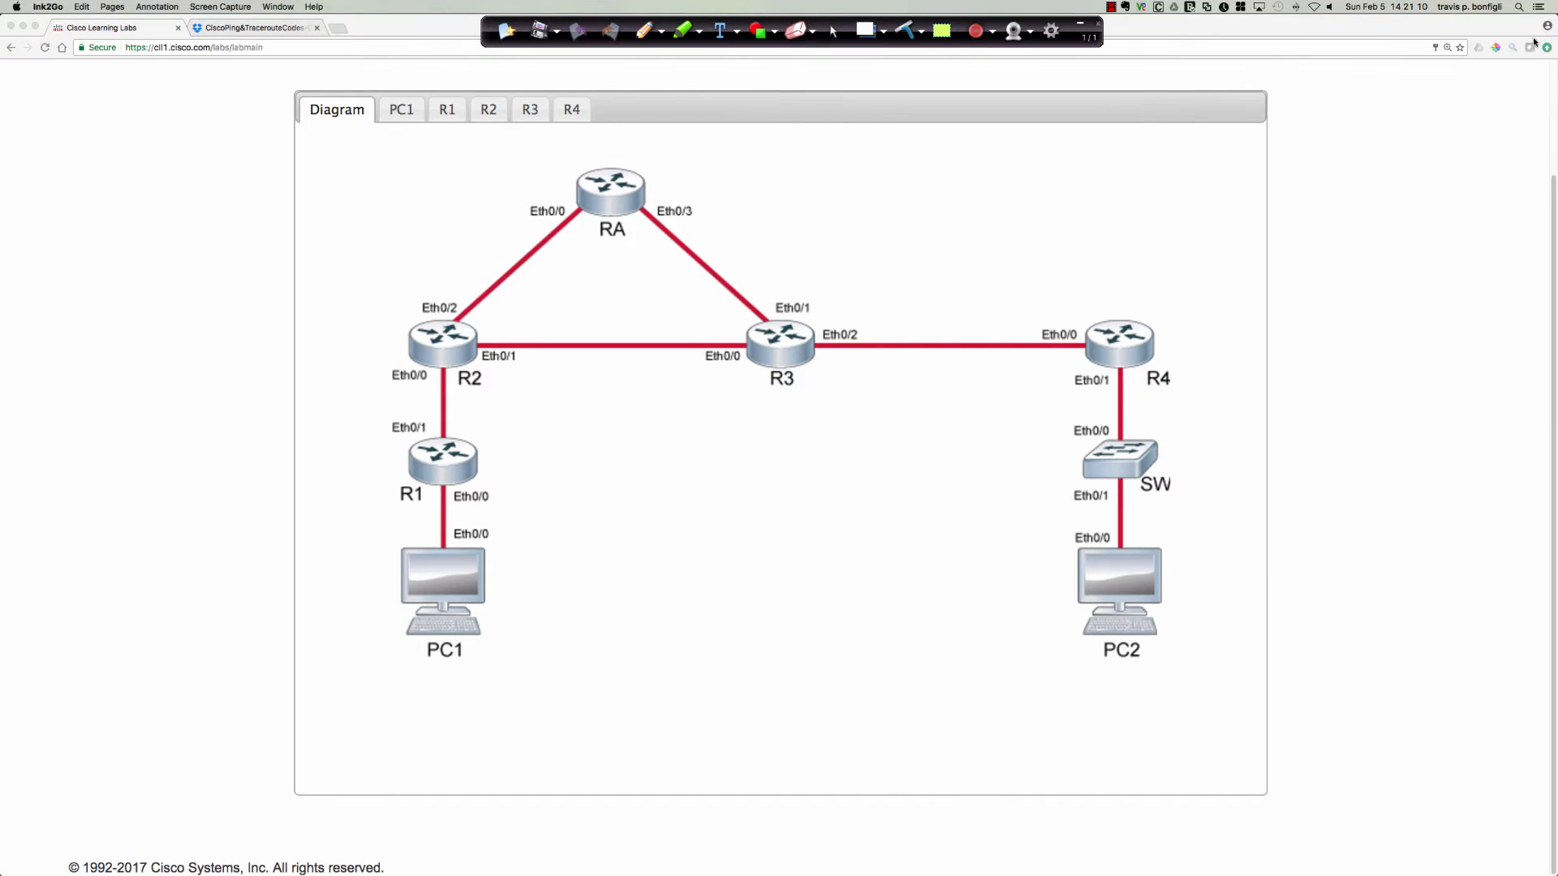
pyautogui.click(634, 30)
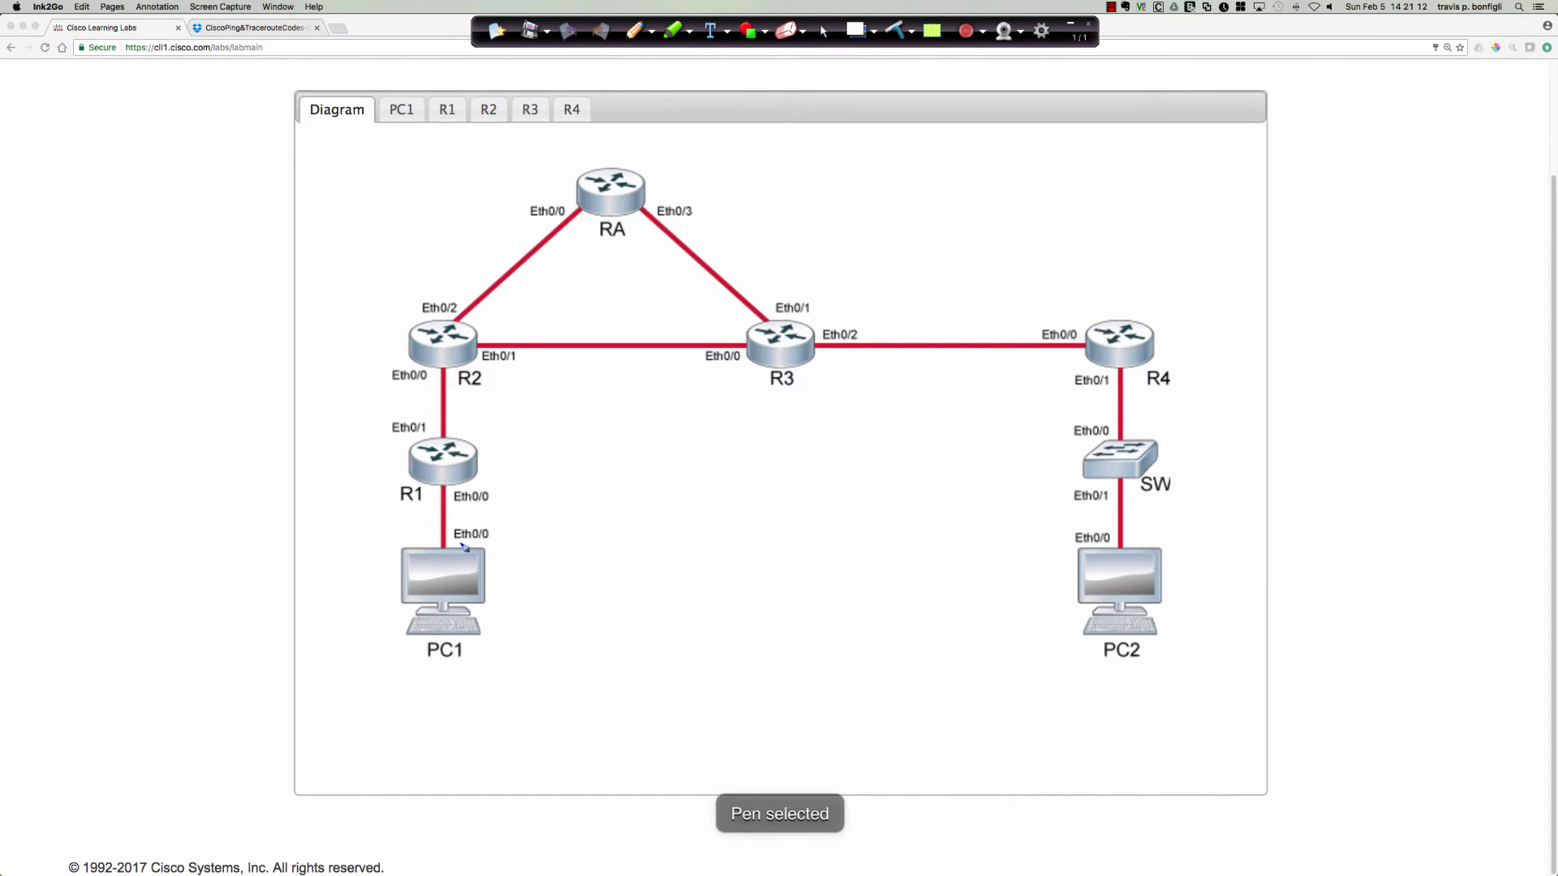
pyautogui.moveTo(460, 559)
pyautogui.mouseDown()
pyautogui.moveTo(451, 383)
pyautogui.moveTo(521, 336)
pyautogui.moveTo(1063, 323)
pyautogui.moveTo(1133, 378)
pyautogui.moveTo(1141, 526)
pyautogui.mouseUp()
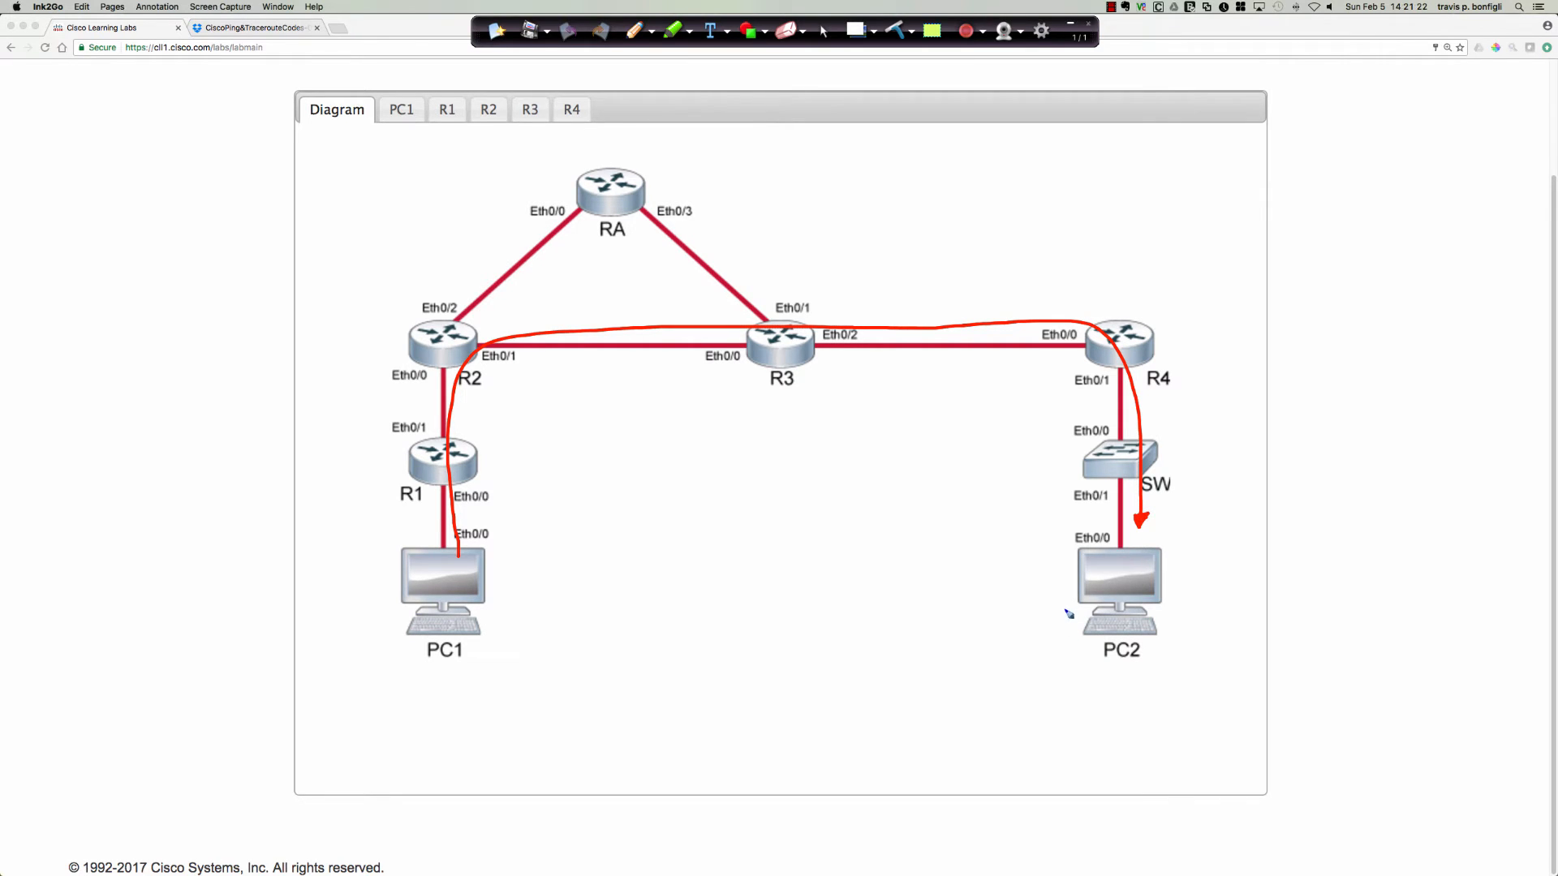
# Draw a return arrow from PC2 toward R4 and circle PC1, clearing all the annotations when done.
pyautogui.moveTo(1142, 576)
pyautogui.mouseDown()
pyautogui.moveTo(1190, 546)
pyautogui.moveTo(1177, 397)
pyautogui.moveTo(1196, 417)
pyautogui.mouseUp()
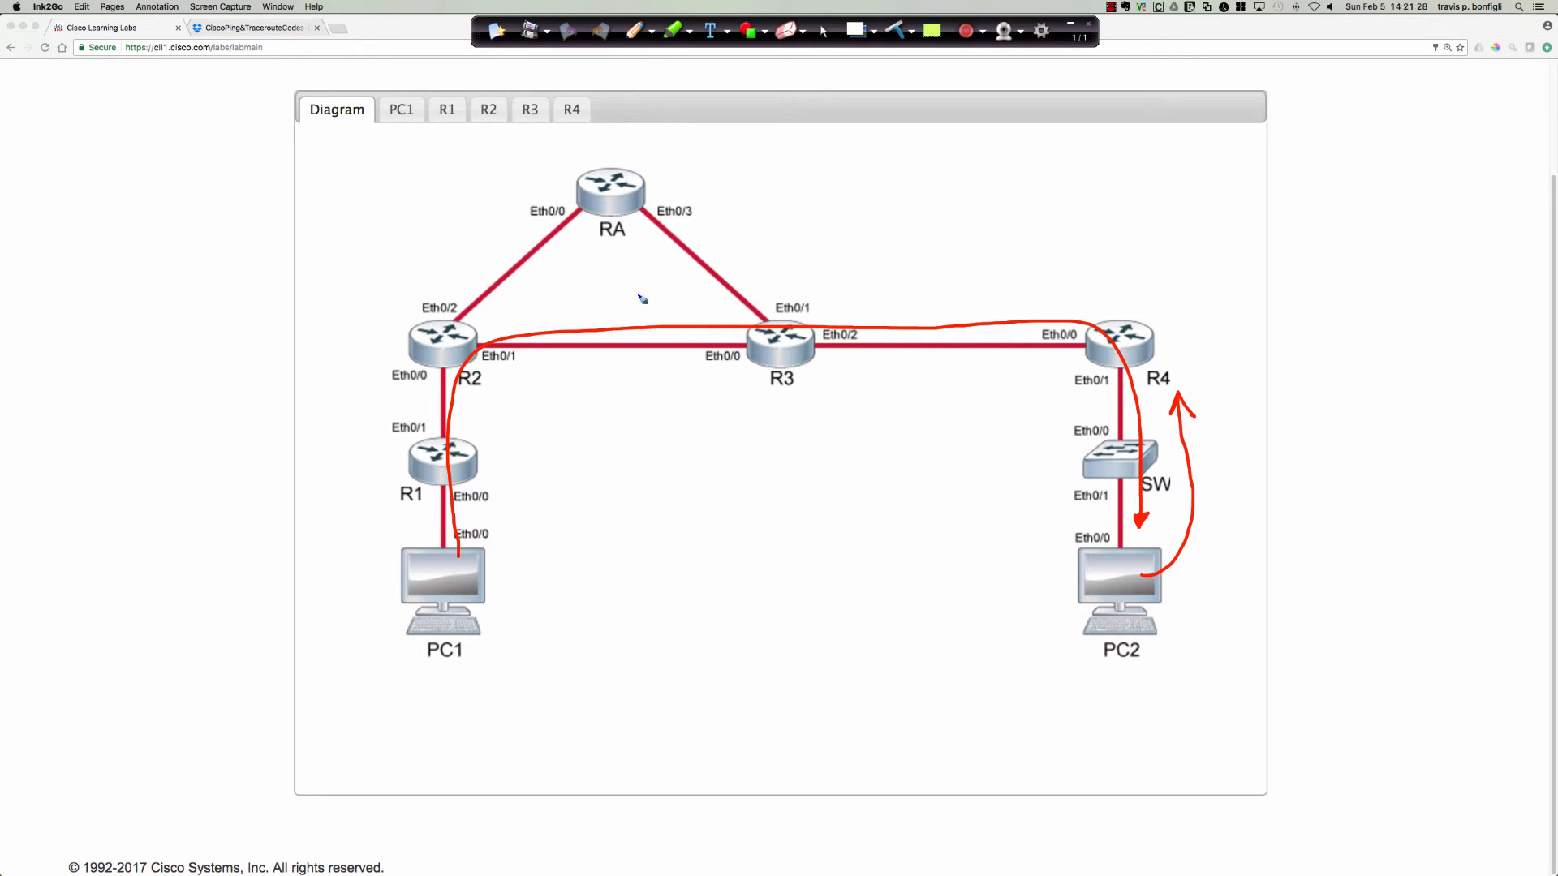
pyautogui.moveTo(445, 684); pyautogui.dragTo(411, 671)
pyautogui.click(895, 30)
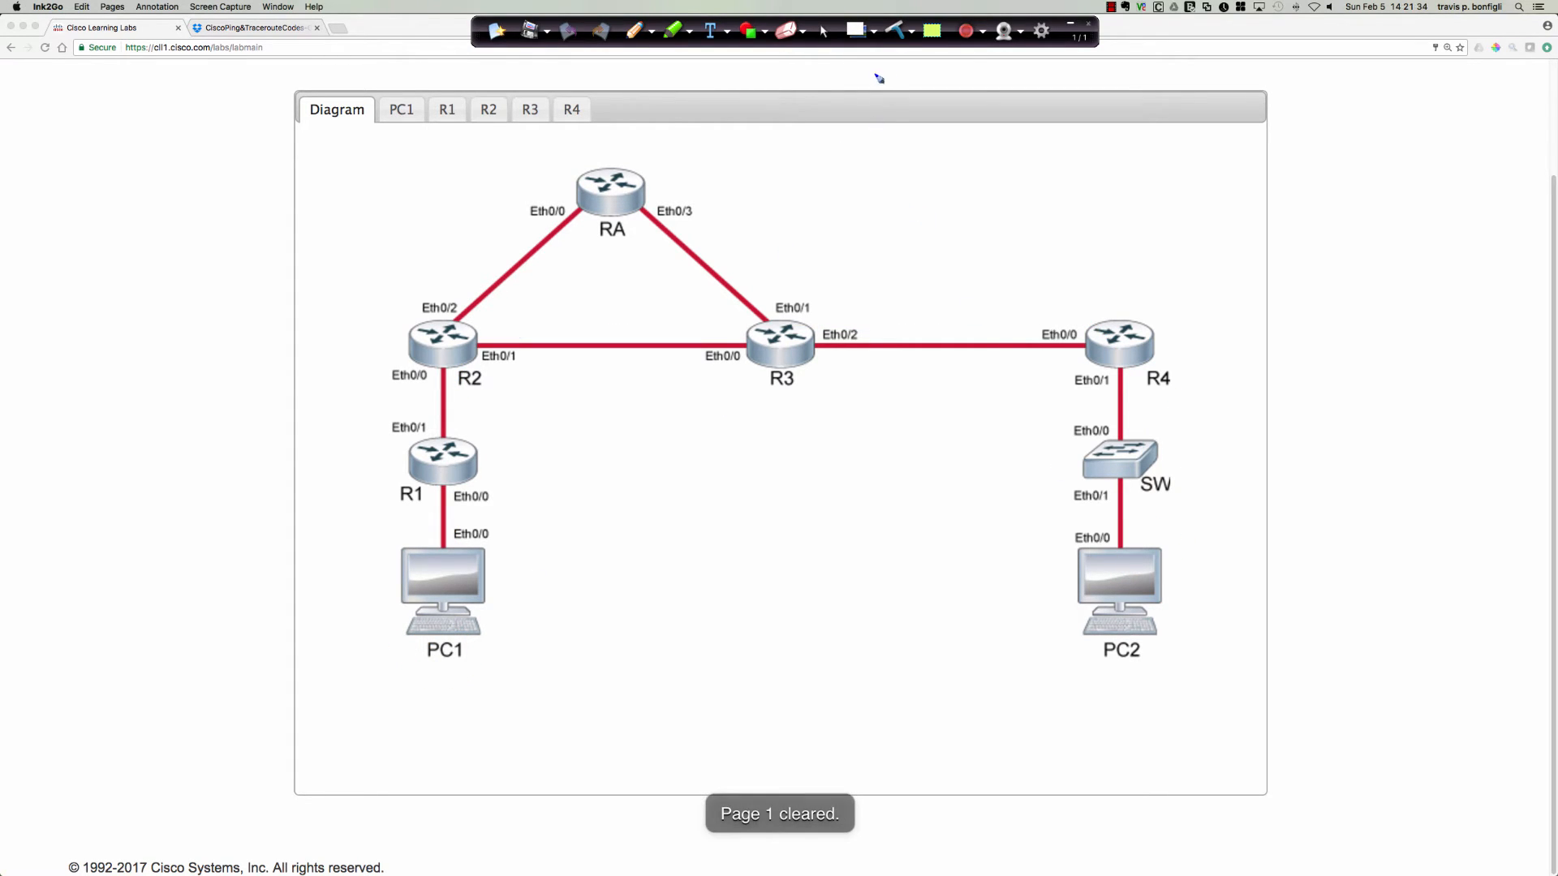
pyautogui.click(823, 31)
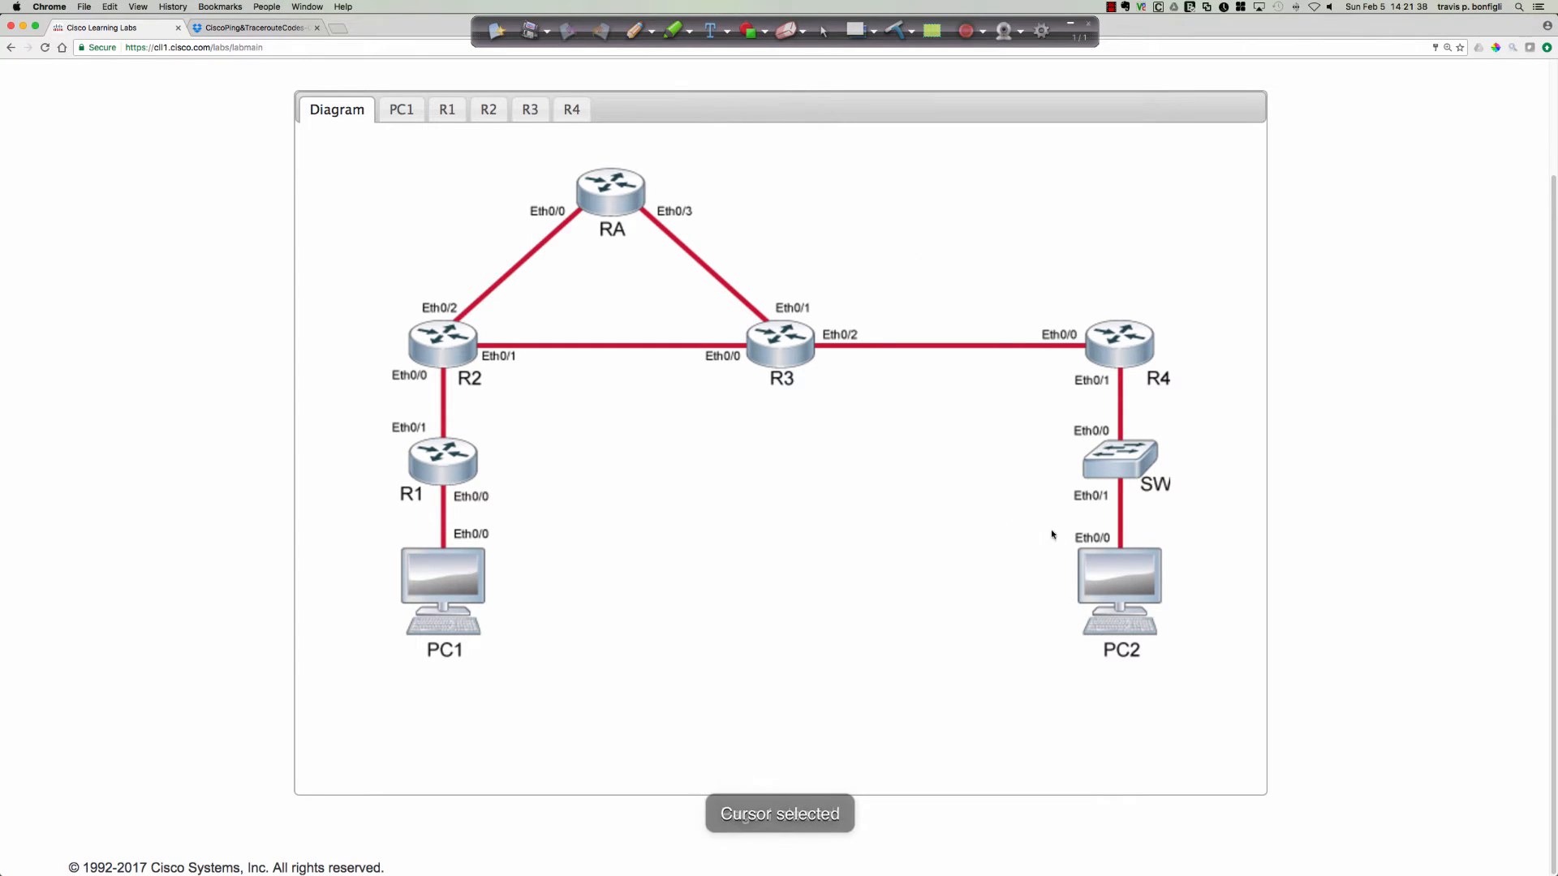
# Open PC2's console from the diagram and enable debug ip packet detail in privileged EXEC mode.
pyautogui.click(1092, 568)
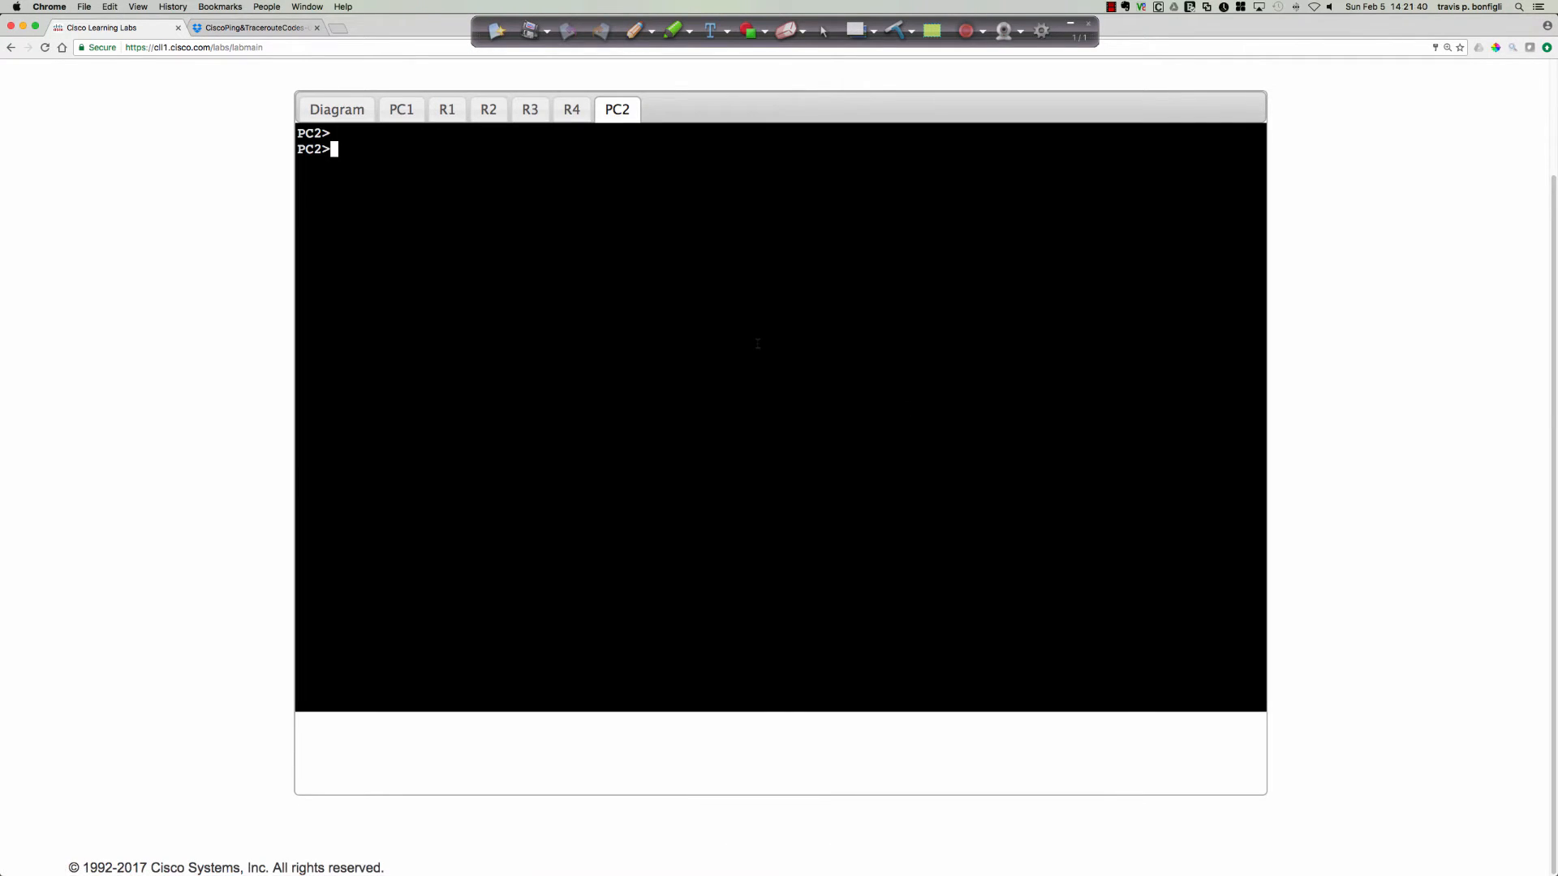
pyautogui.write('en')
pyautogui.press('Return')
pyautogui.write('debug ip packet det')
pyautogui.press('Tab')
pyautogui.press('Return')
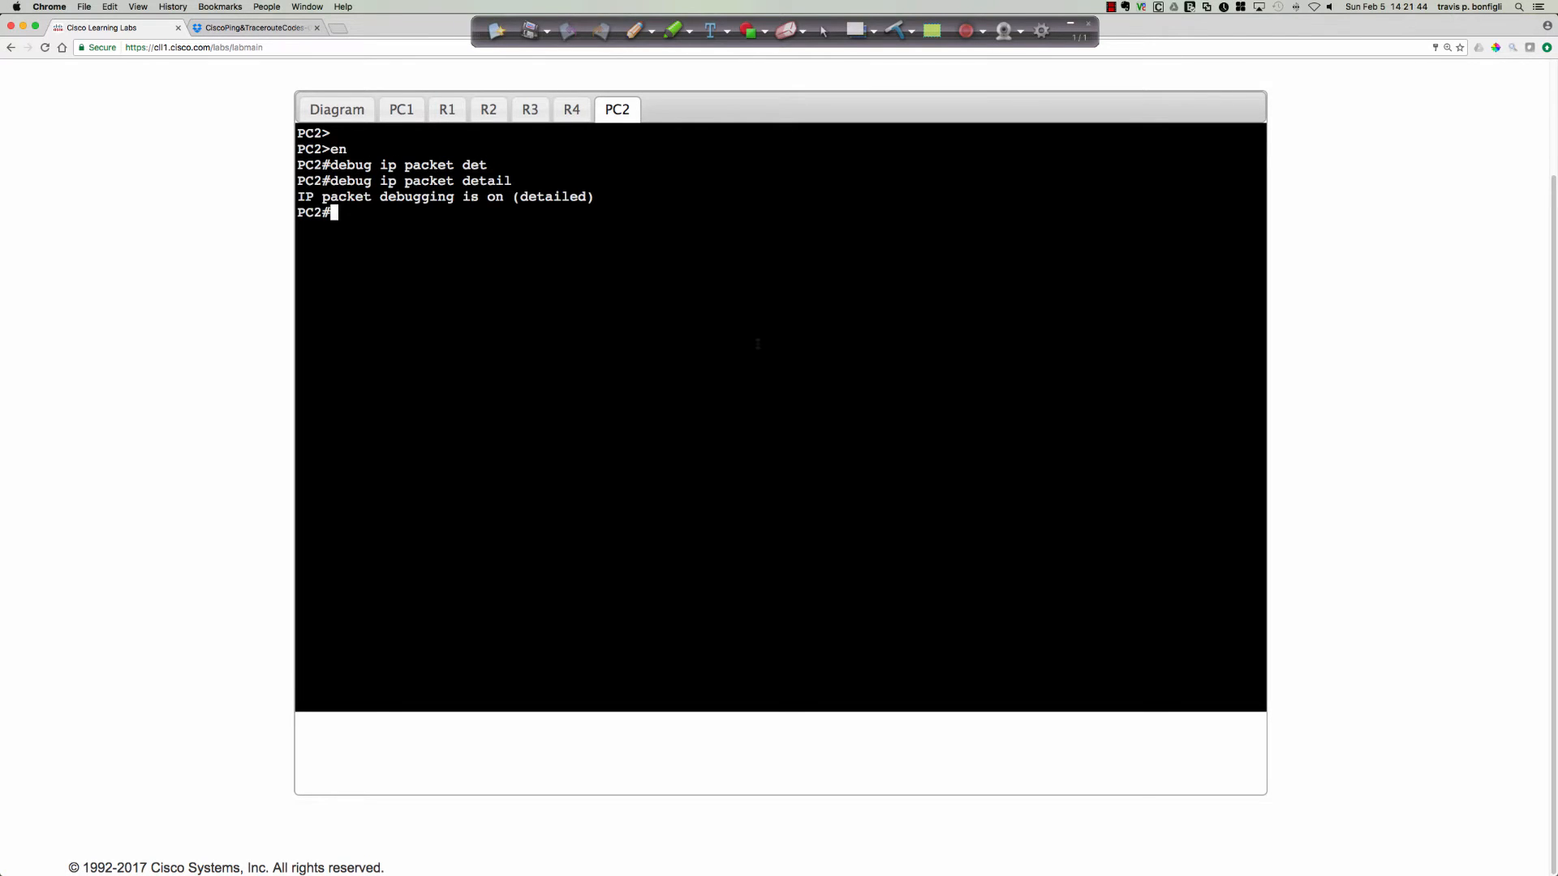
# Ping 10.10.50.2 from PC1 by recalling the earlier ping command without the source option.
pyautogui.click(400, 109)
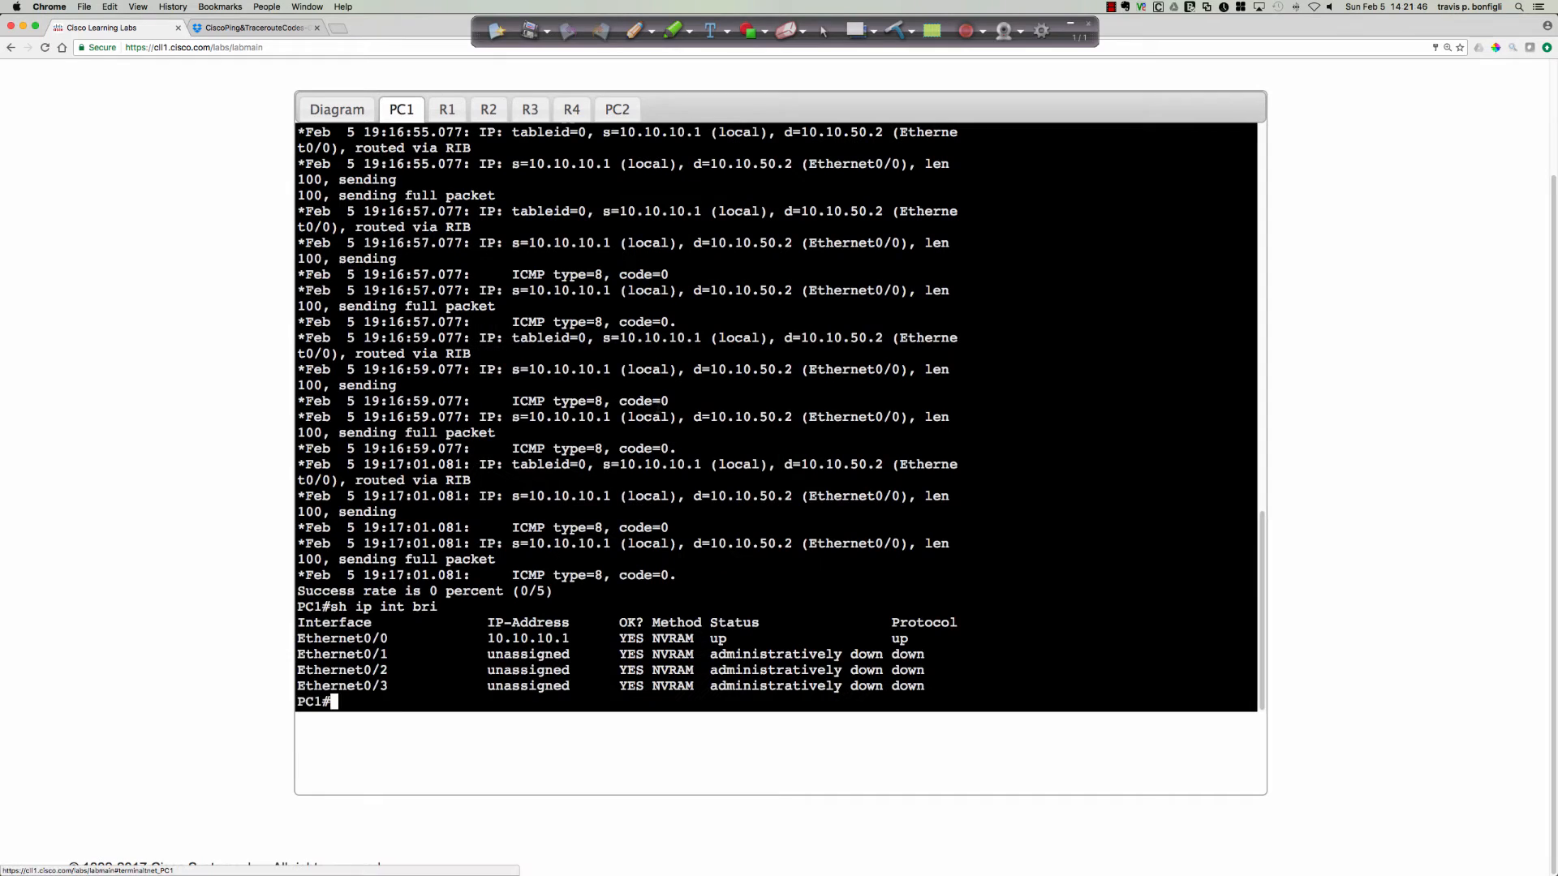
pyautogui.press('Up')
pyautogui.press('Up')
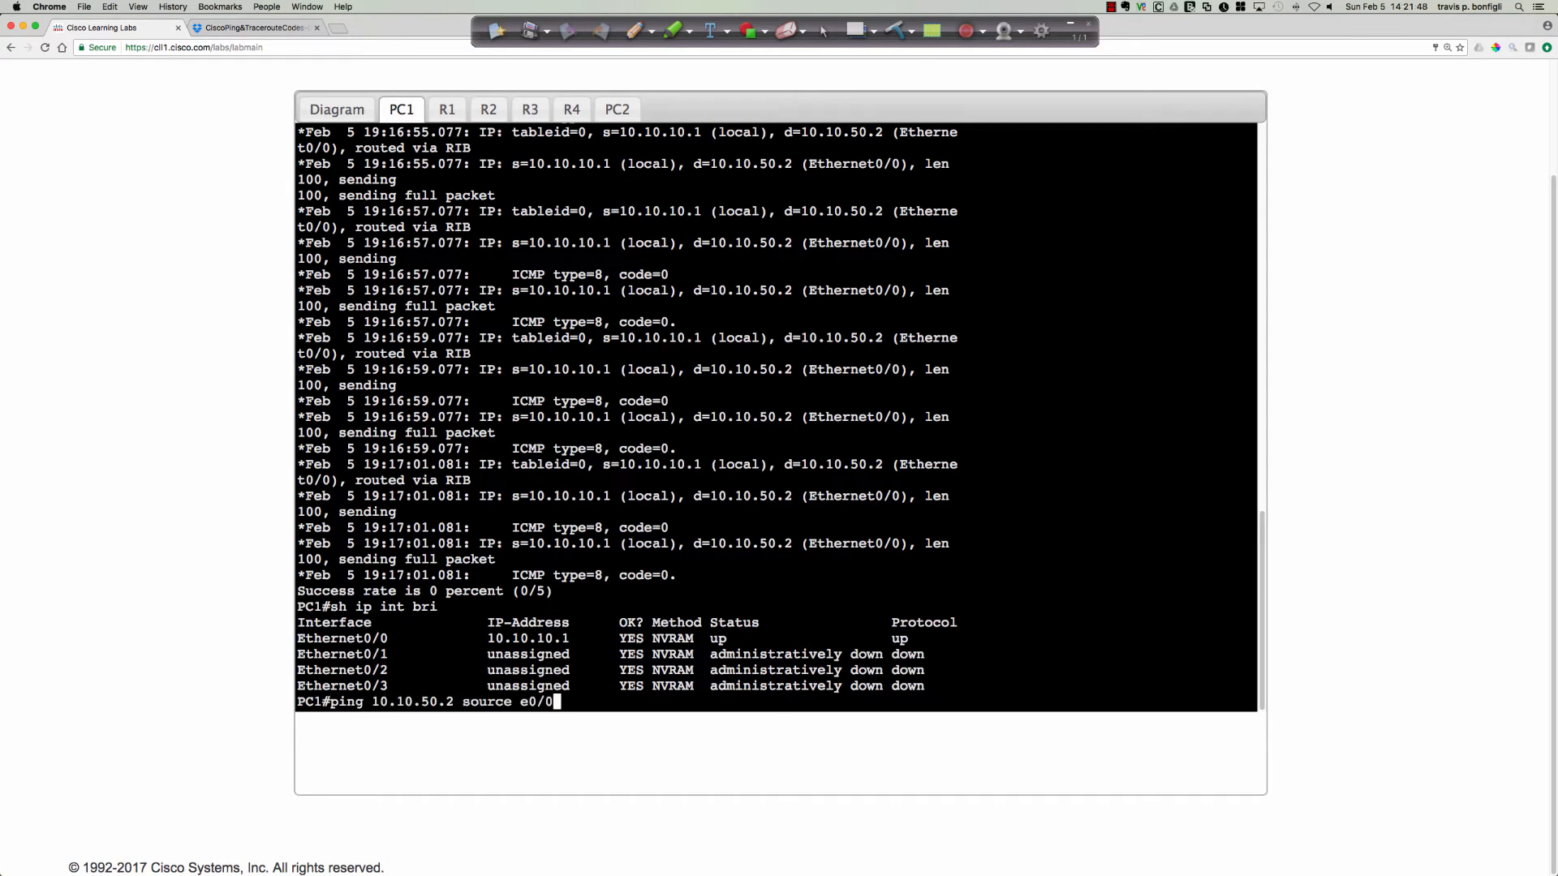
pyautogui.press('Up')
pyautogui.press('Up')
pyautogui.press('Return')
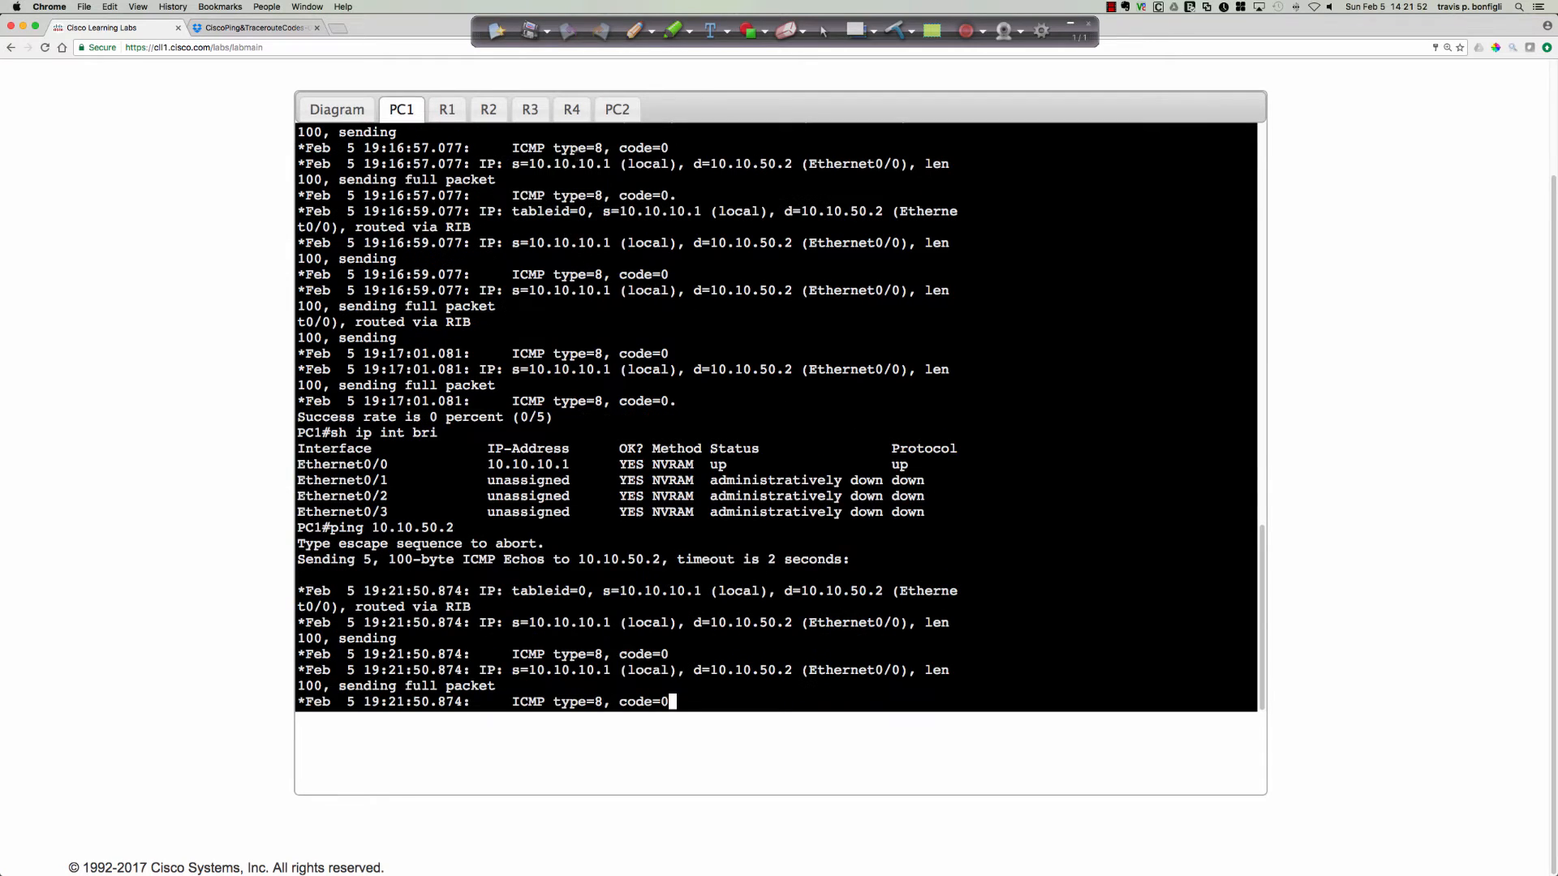
# Examine PC2's debug output for the incoming ICMP echo requests and the outgoing replies to 10.10.10.1.
pyautogui.click(606, 117)
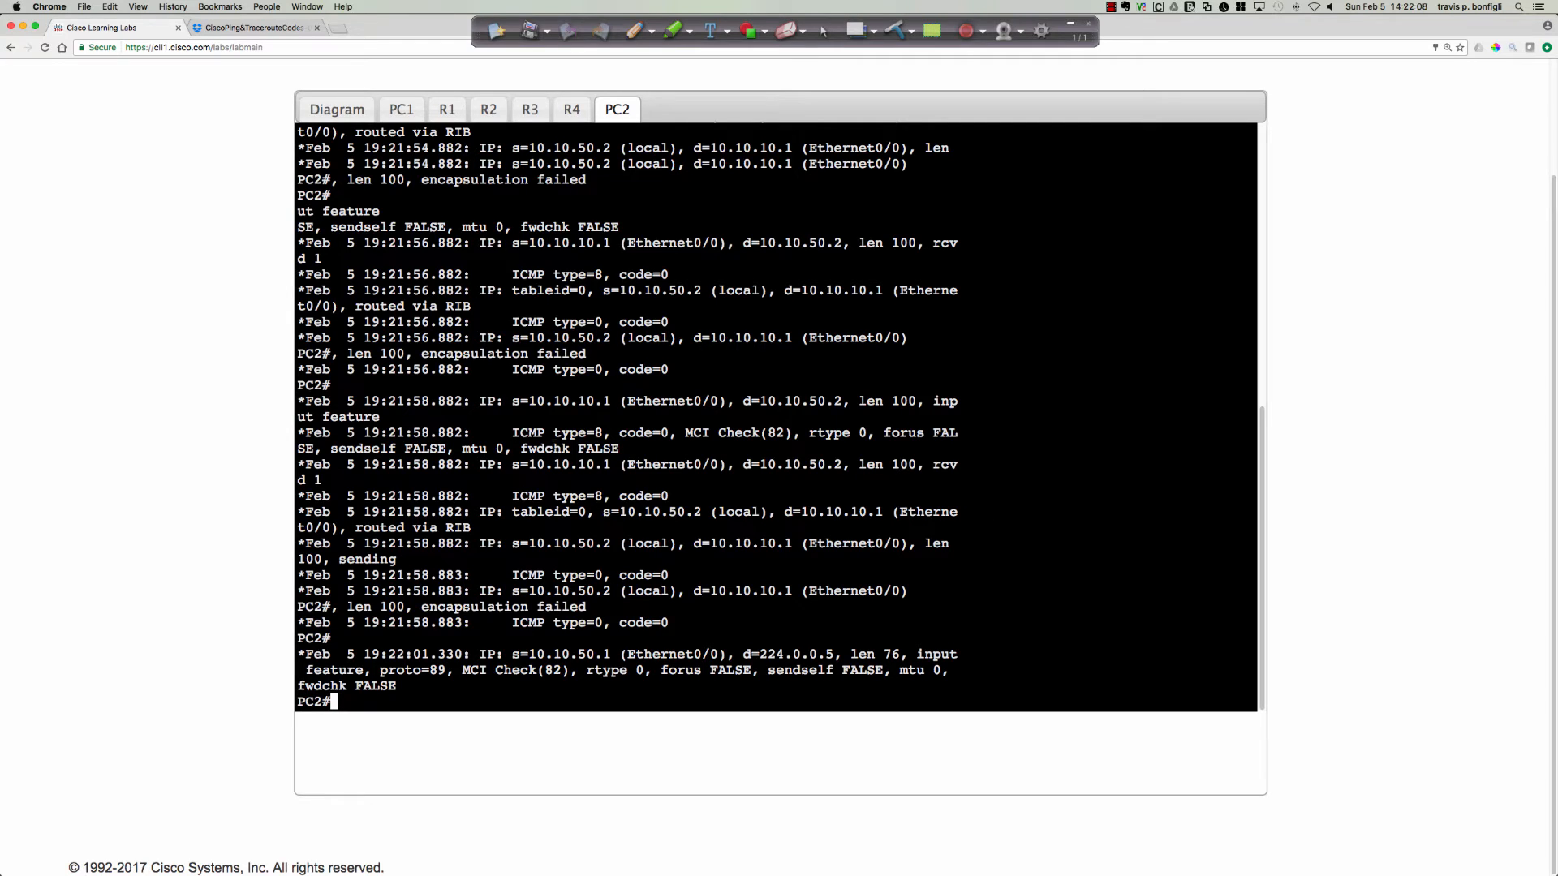
pyautogui.moveTo(514, 433); pyautogui.dragTo(668, 432)
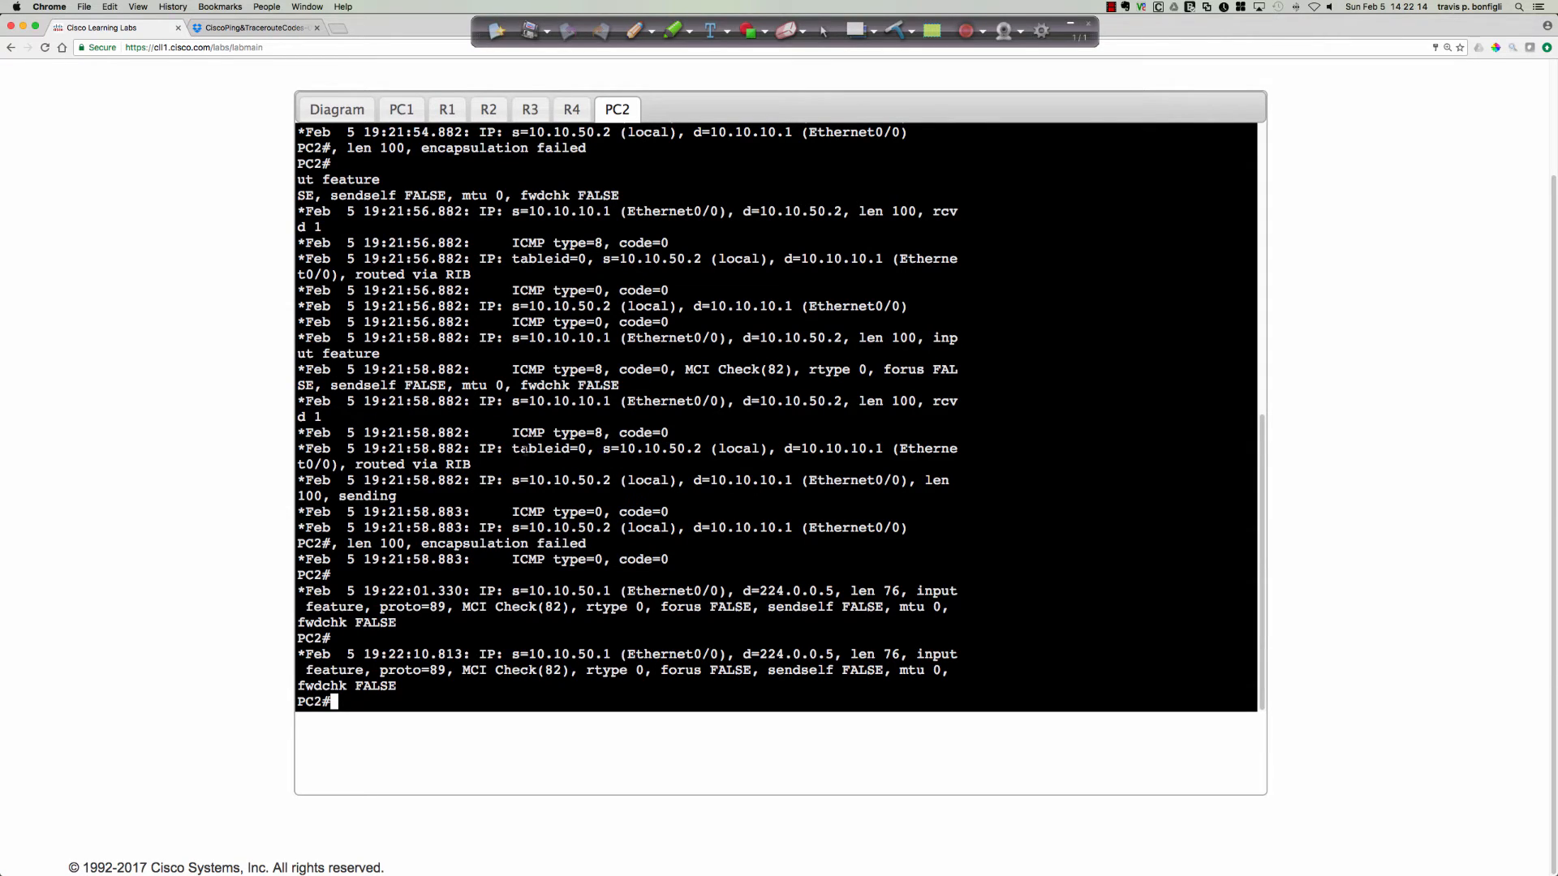
pyautogui.moveTo(514, 512); pyautogui.dragTo(622, 514)
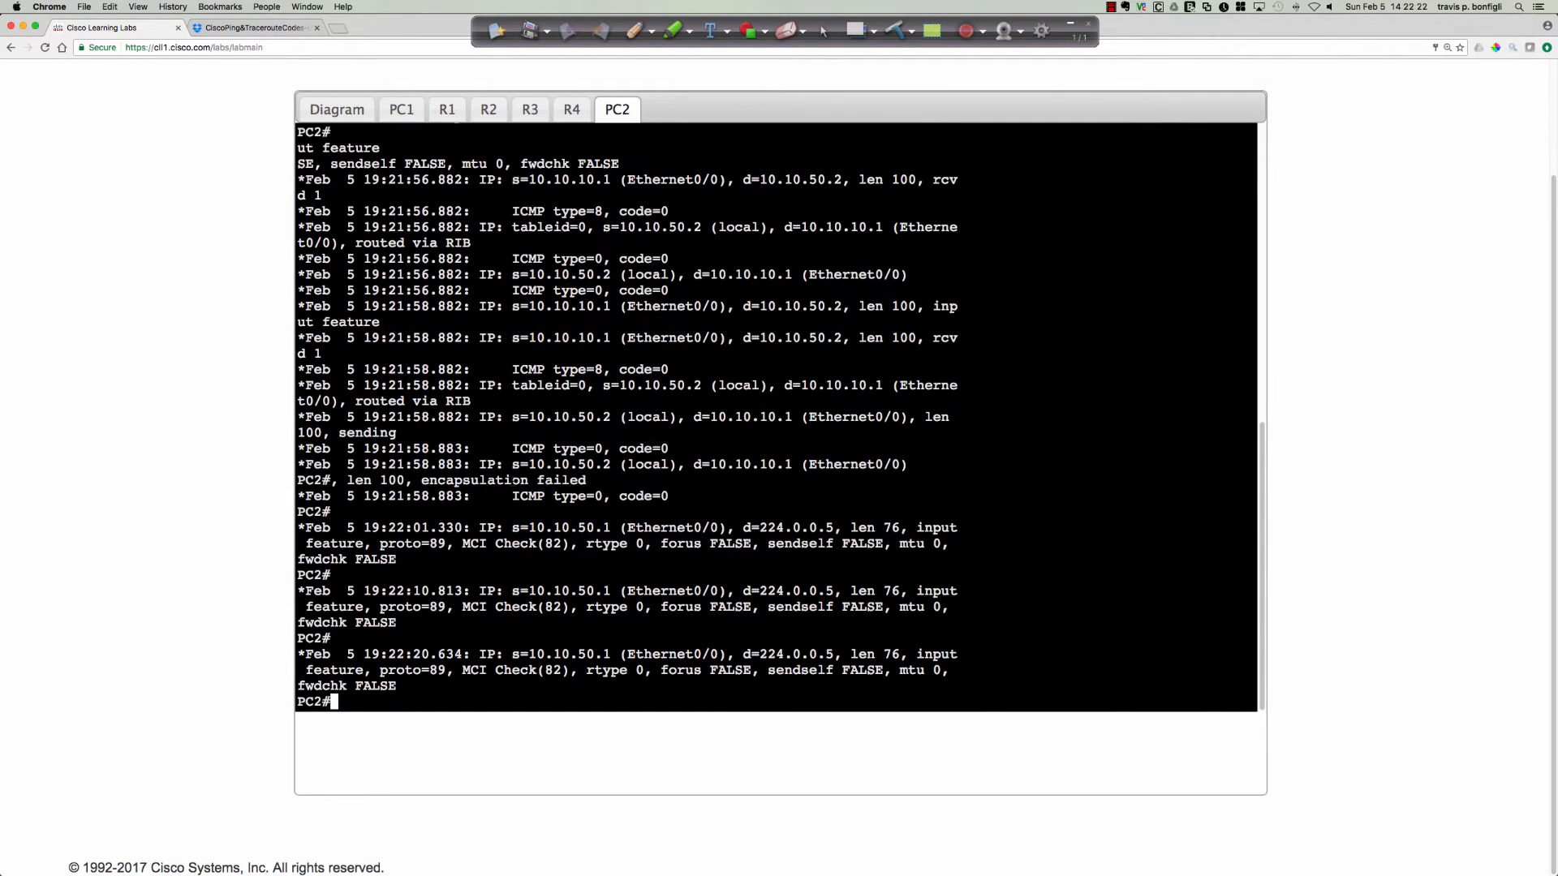
pyautogui.moveTo(513, 464); pyautogui.dragTo(791, 465)
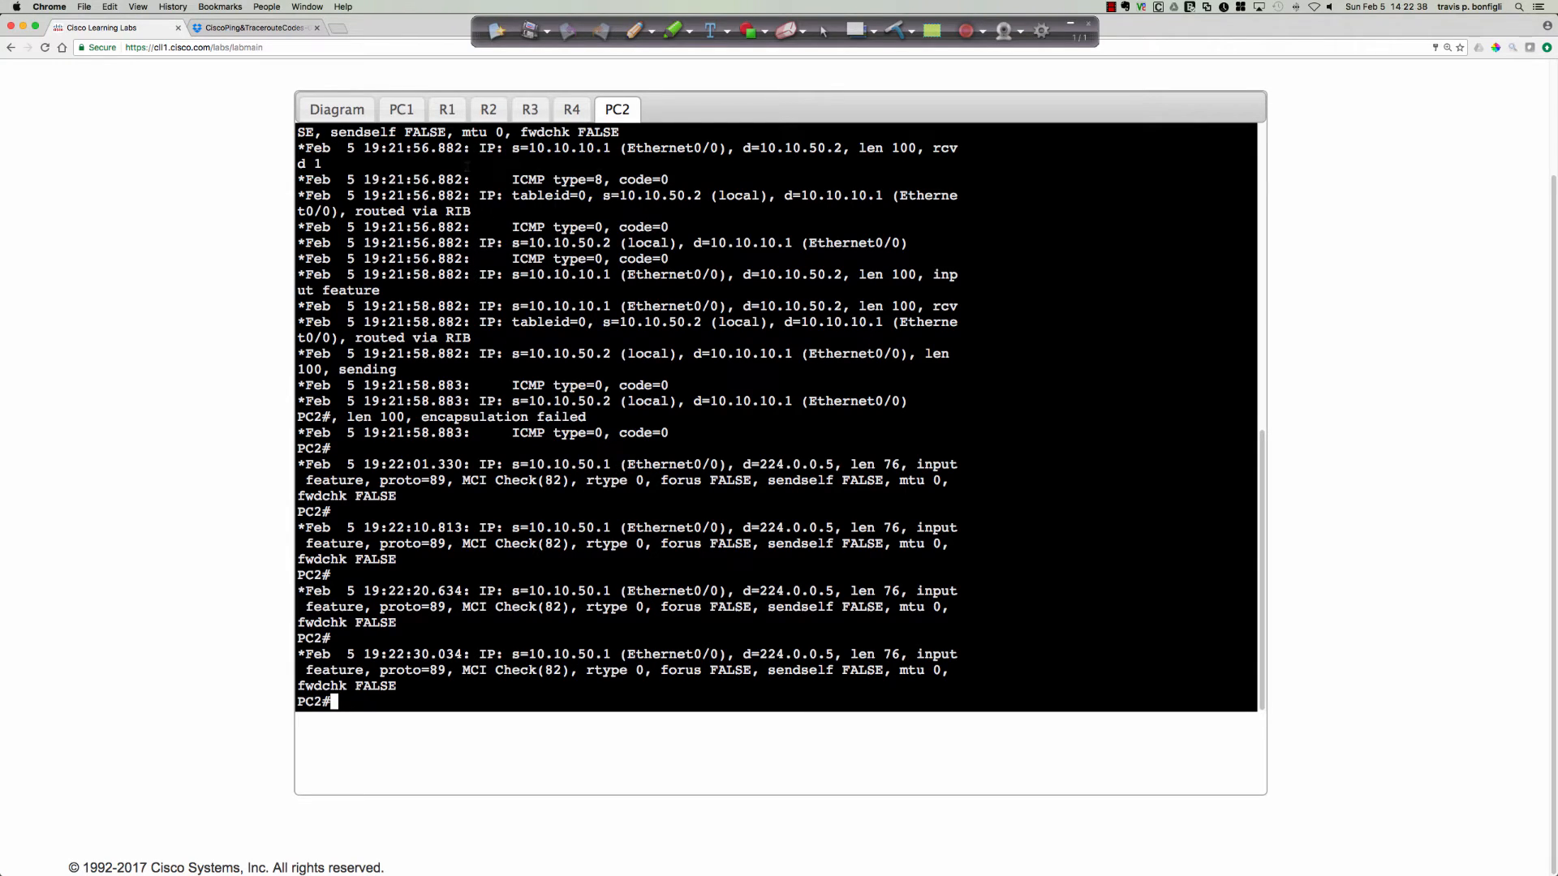
# Review the topology diagram, return to PC2's console and turn off all debugging with u all.
pyautogui.click(358, 118)
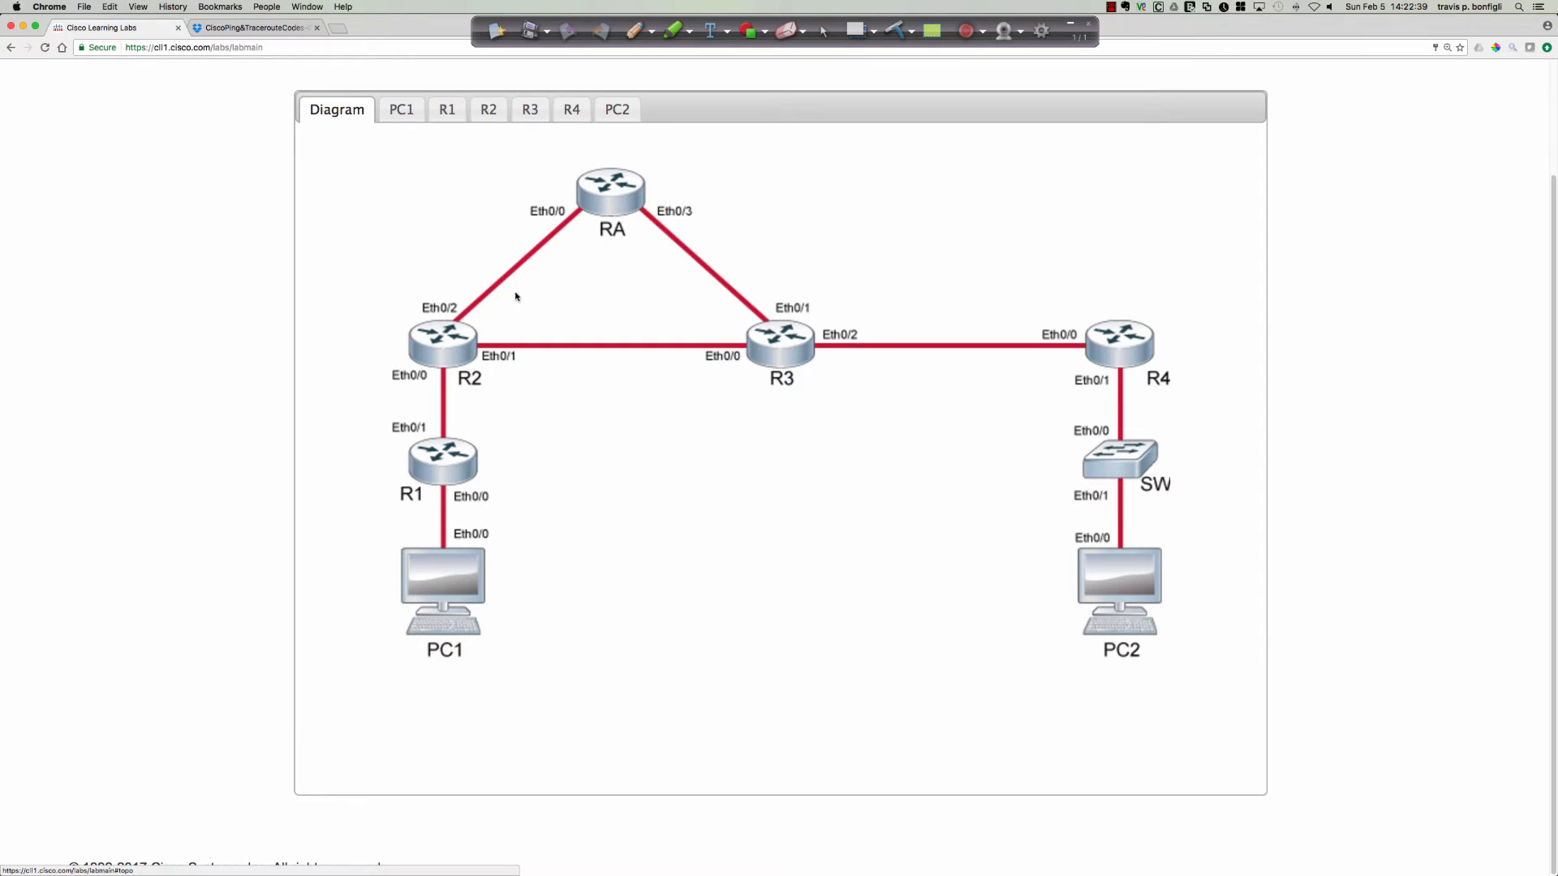
pyautogui.click(1131, 598)
pyautogui.press('Return')
pyautogui.press('Return')
pyautogui.press('Return')
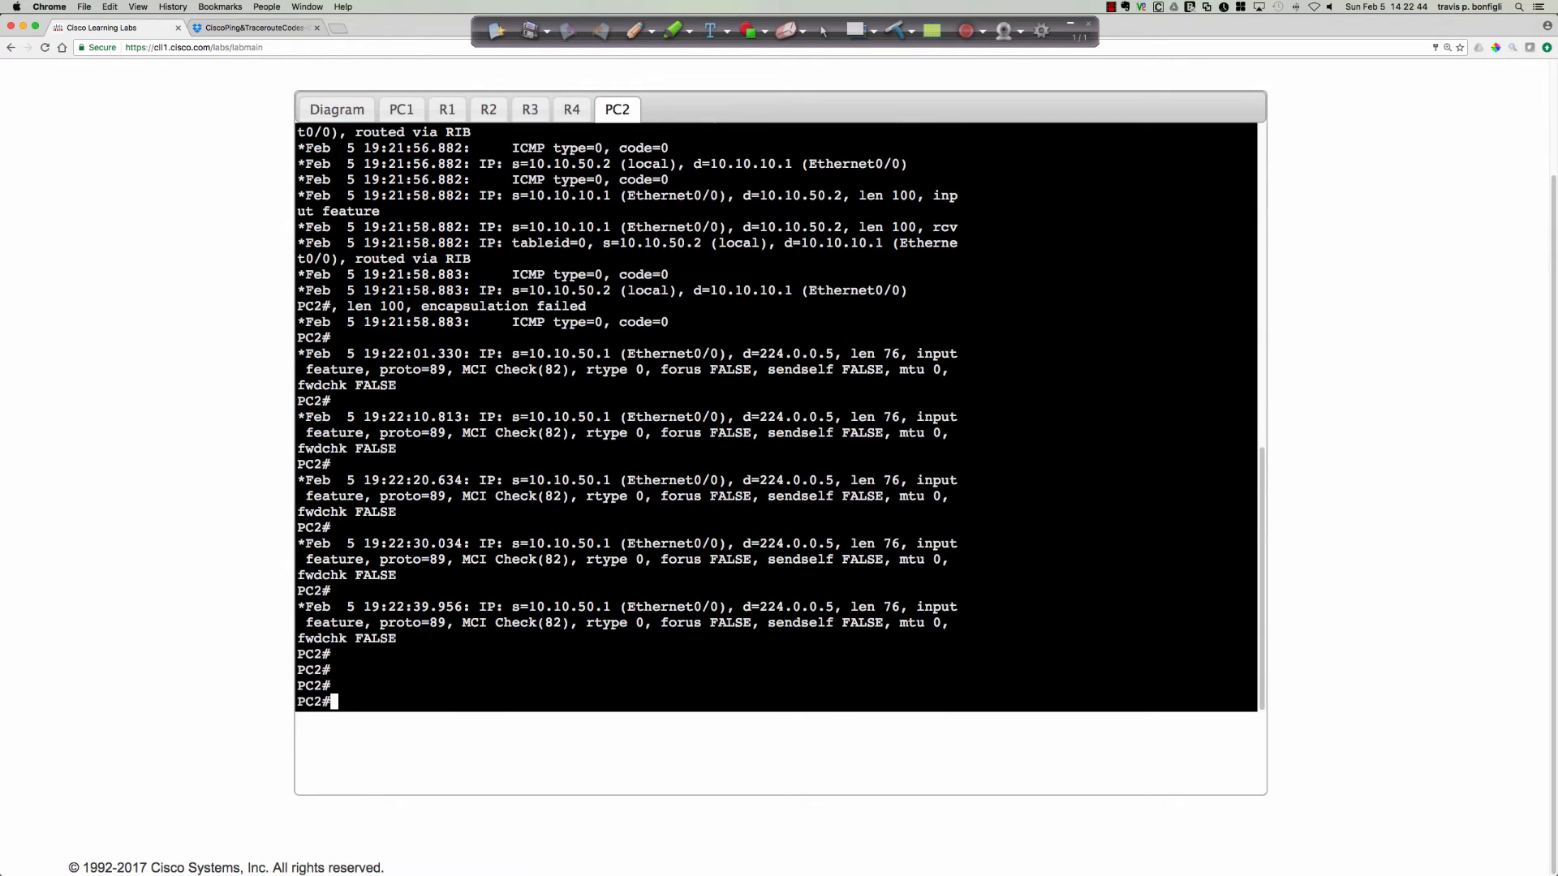
pyautogui.write('u all')
pyautogui.press('Return')
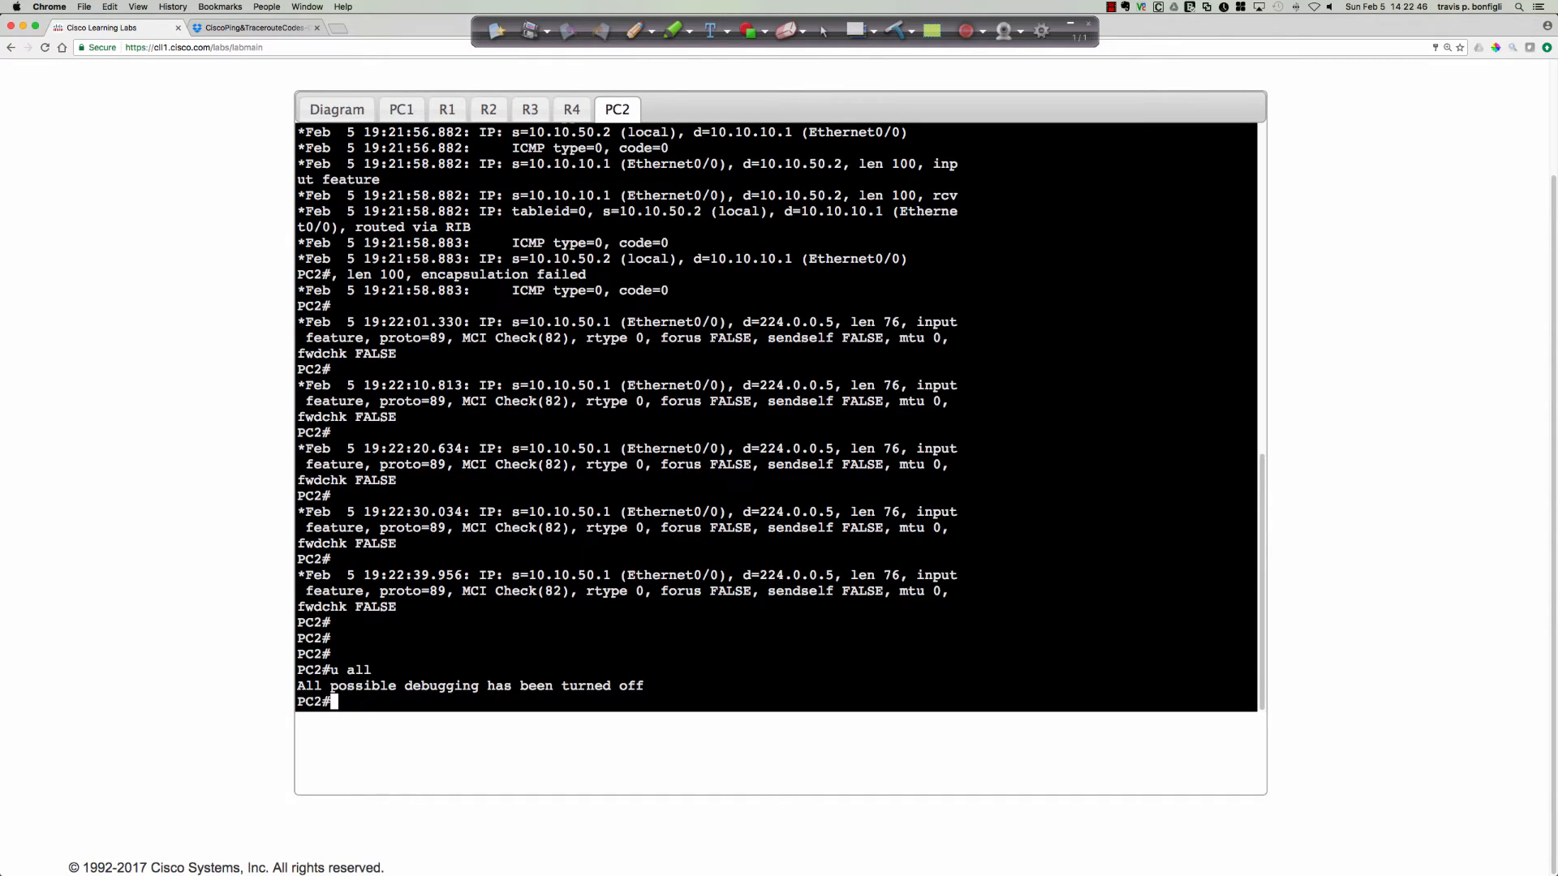
pyautogui.press('Return')
pyautogui.press('Return')
pyautogui.press('Return')
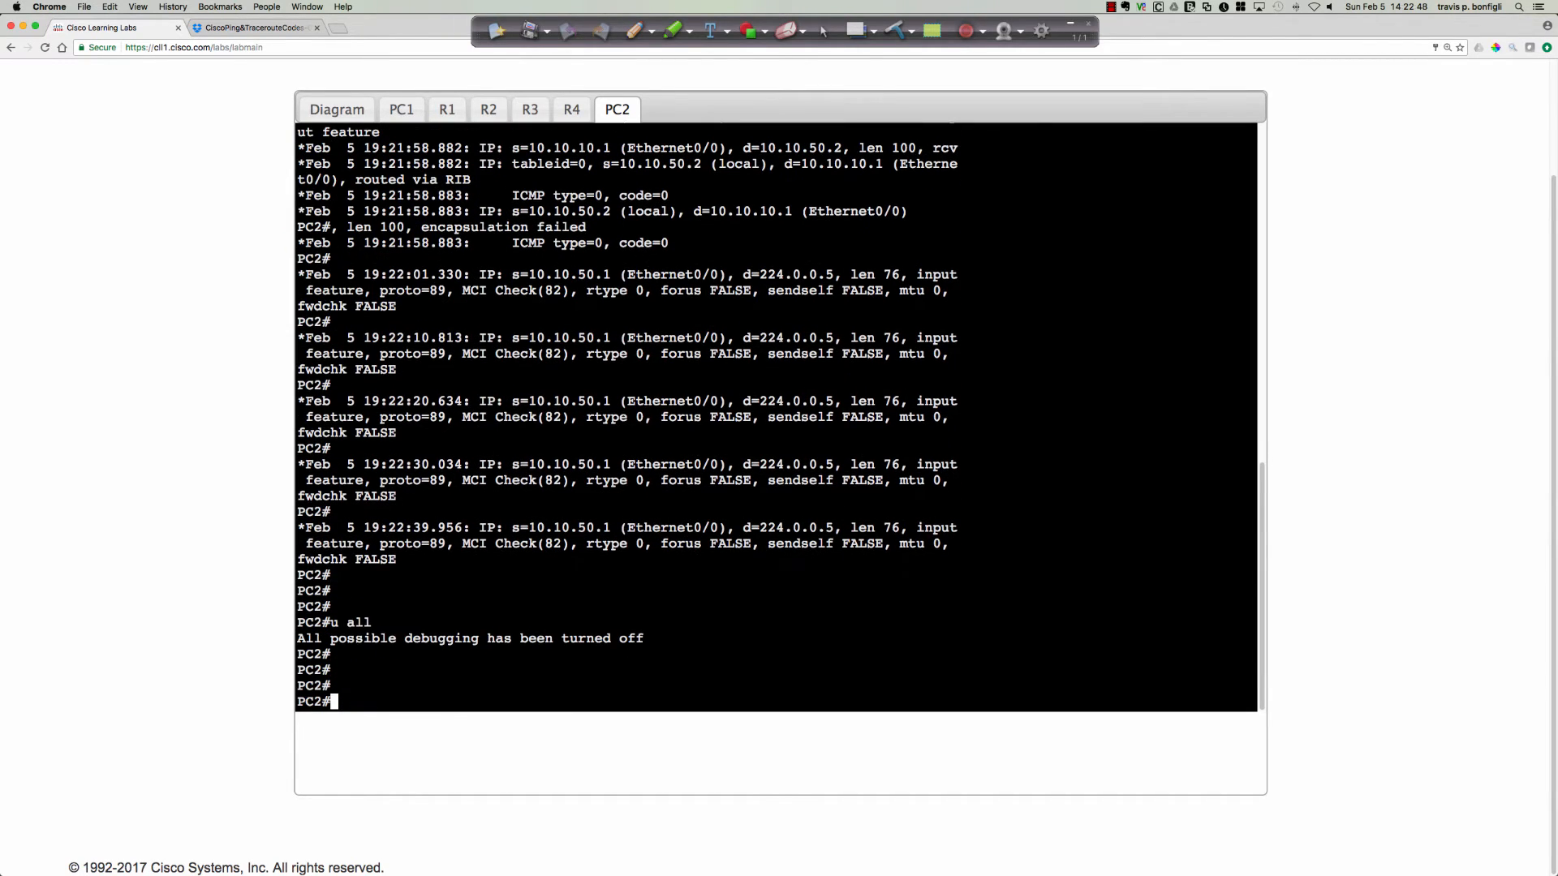
# Try to trace the route to PC1 from PC2 with trace 10.10.10.1 num.
pyautogui.write('trace 10.10.')
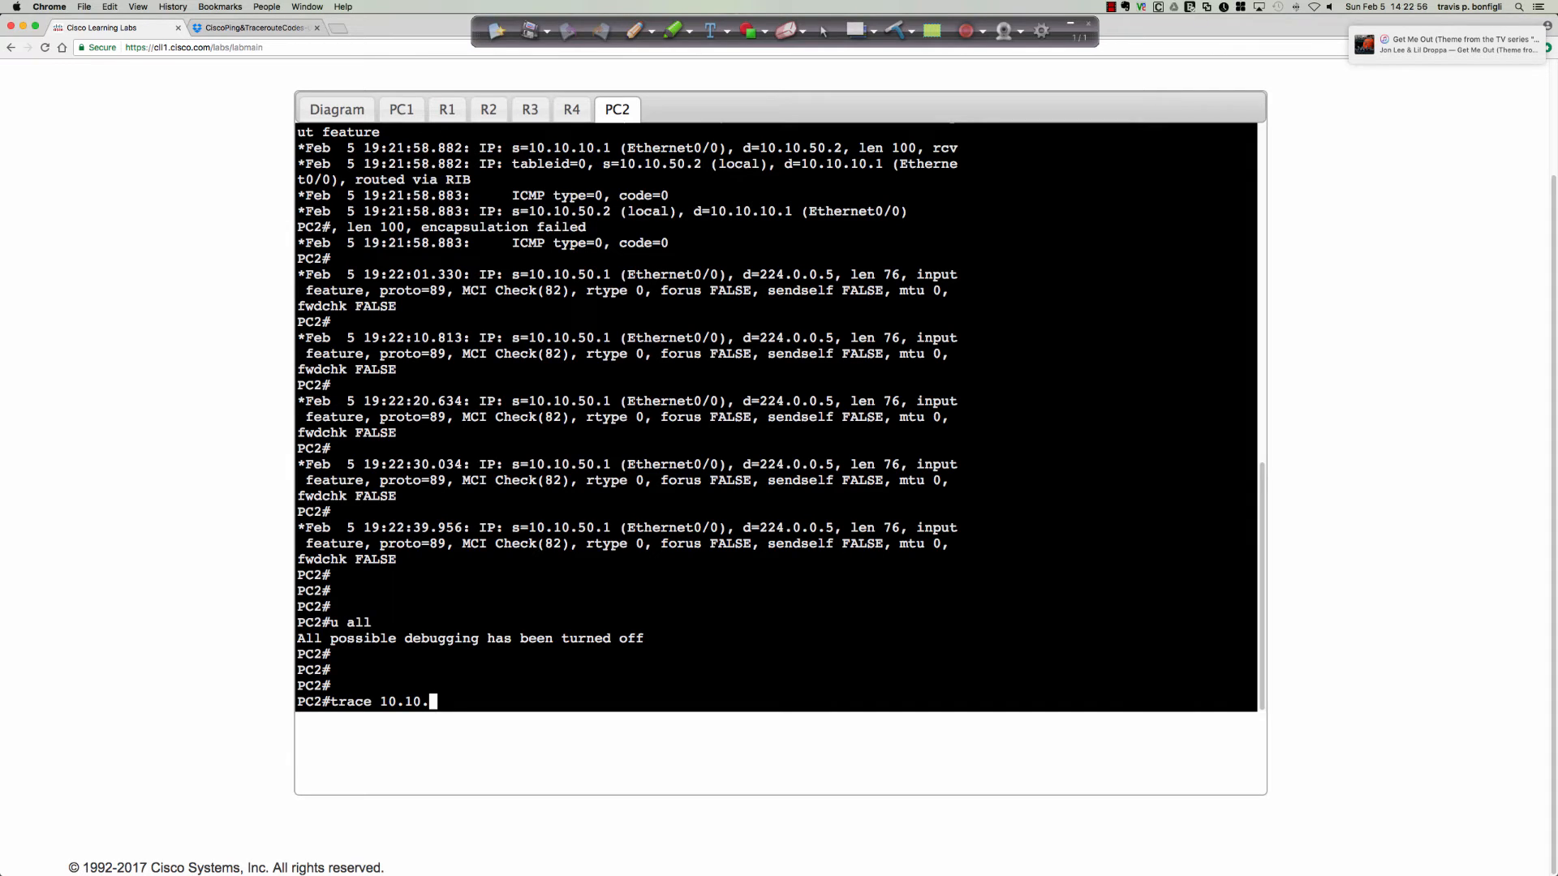
pyautogui.write('10.1 num')
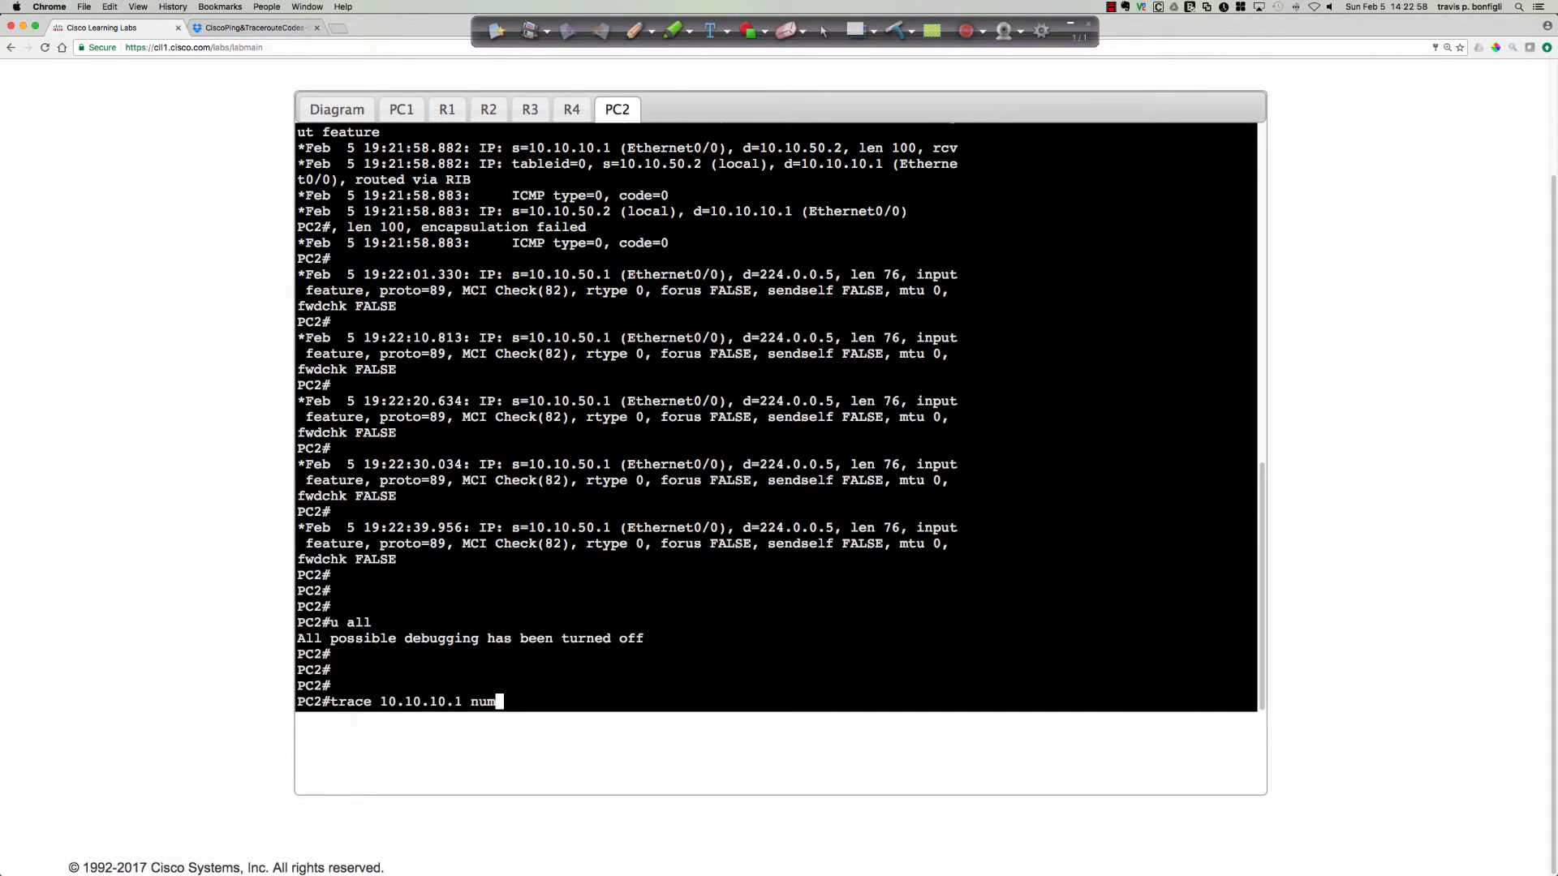
pyautogui.press('Return')
# Run trace 10.10.10.1 from PC2 without the num option, abort it at the second hop and leave the prompt empty.
pyautogui.press('Up')
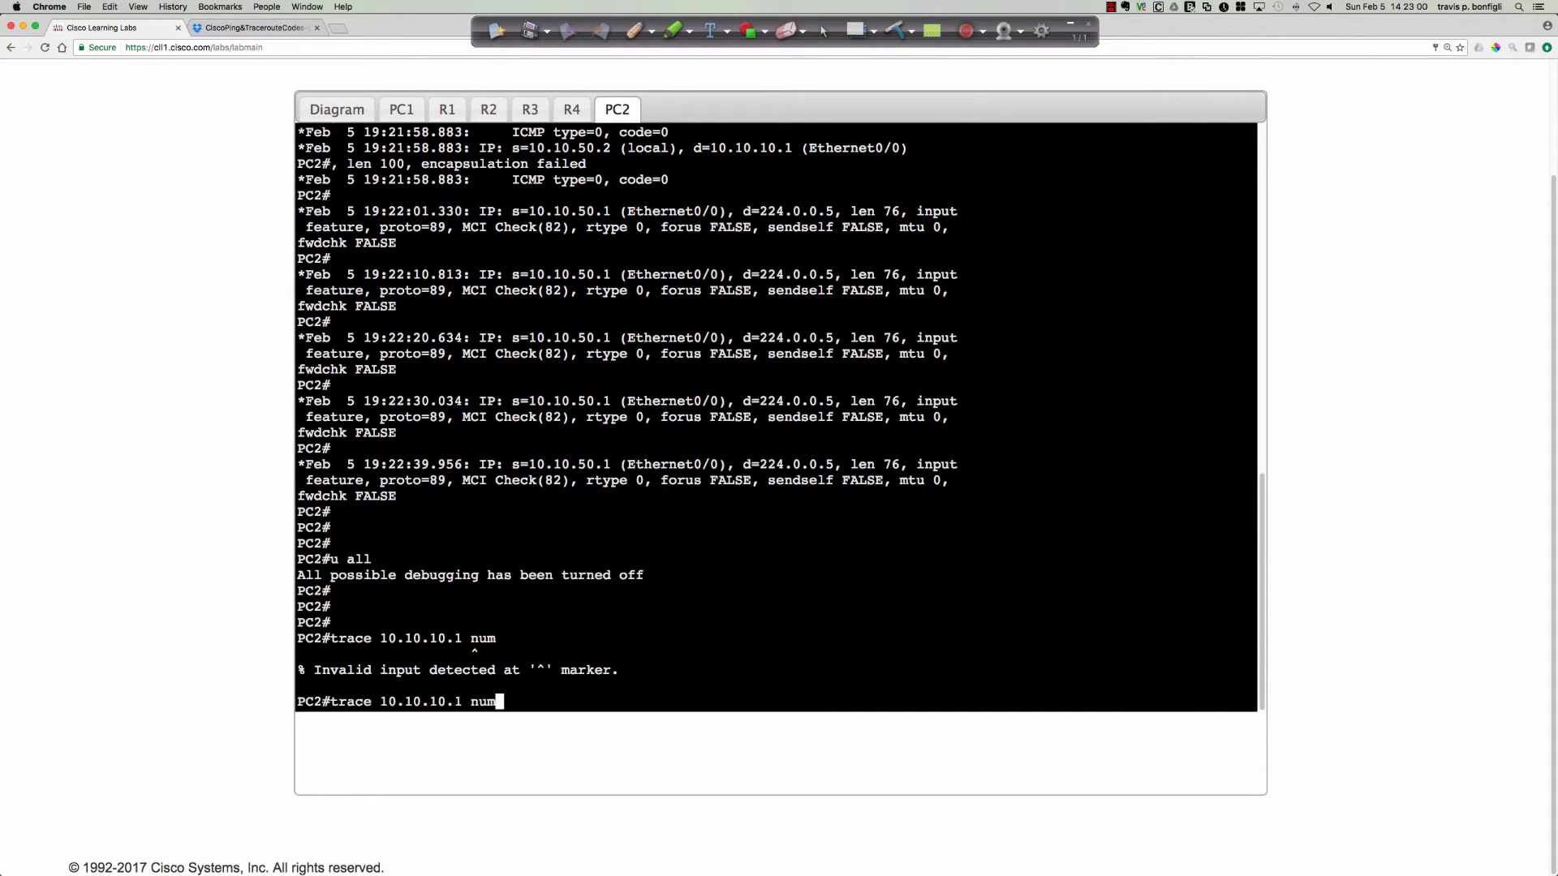
pyautogui.press('BackSpace')
pyautogui.press('BackSpace')
pyautogui.press('BackSpace')
pyautogui.press('BackSpace')
pyautogui.press('Return')
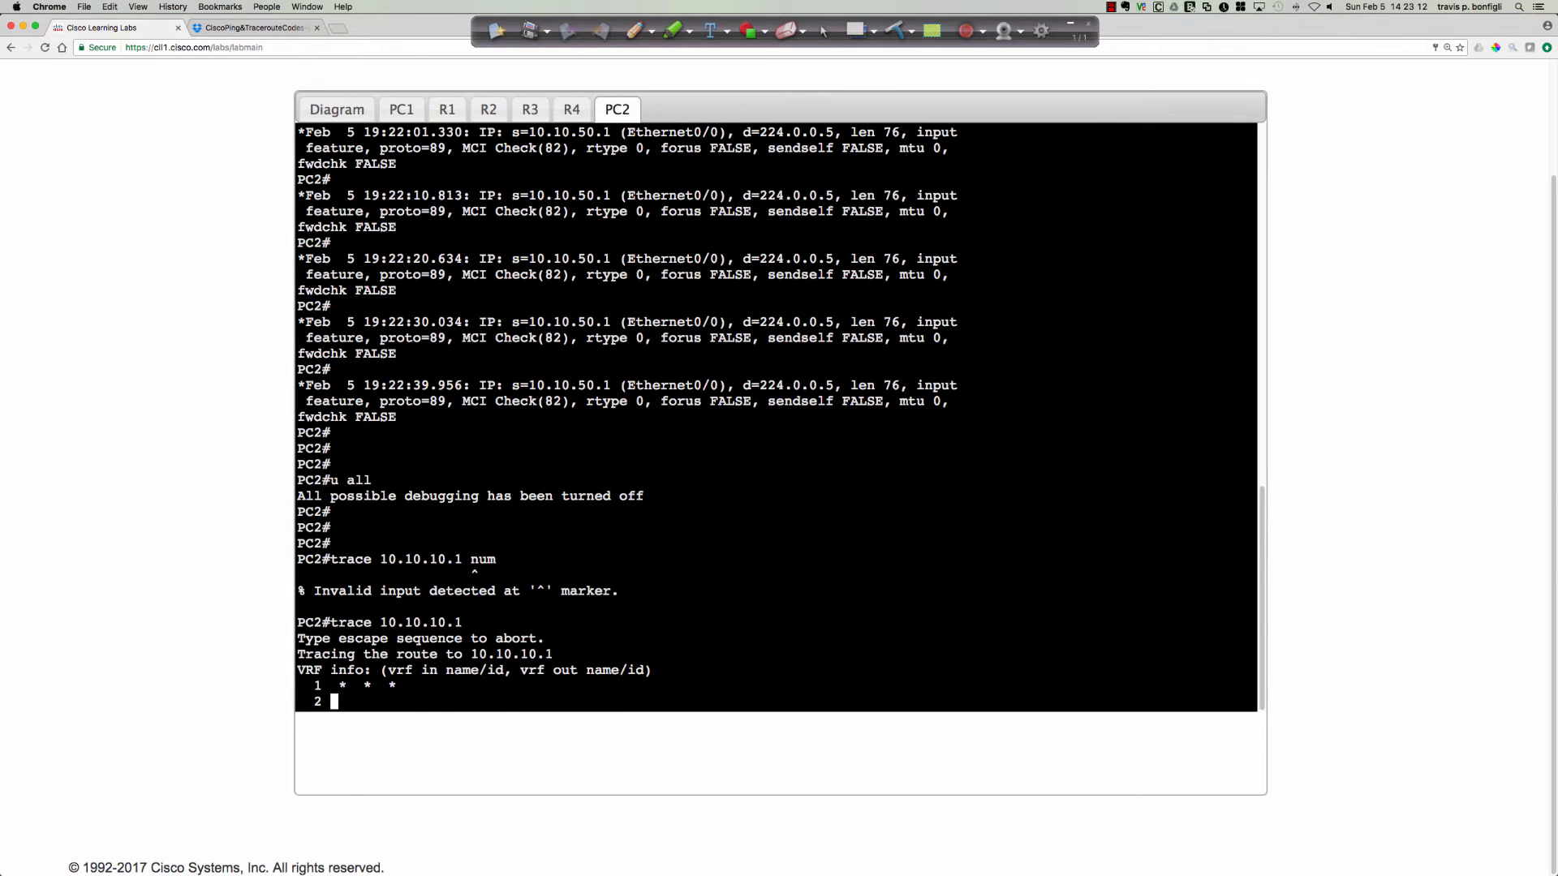
pyautogui.hotkey('ctrl', 'shift', '6')
pyautogui.write('u all')
pyautogui.press('BackSpace')
pyautogui.press('BackSpace')
pyautogui.press('BackSpace')
pyautogui.press('BackSpace')
pyautogui.press('BackSpace')
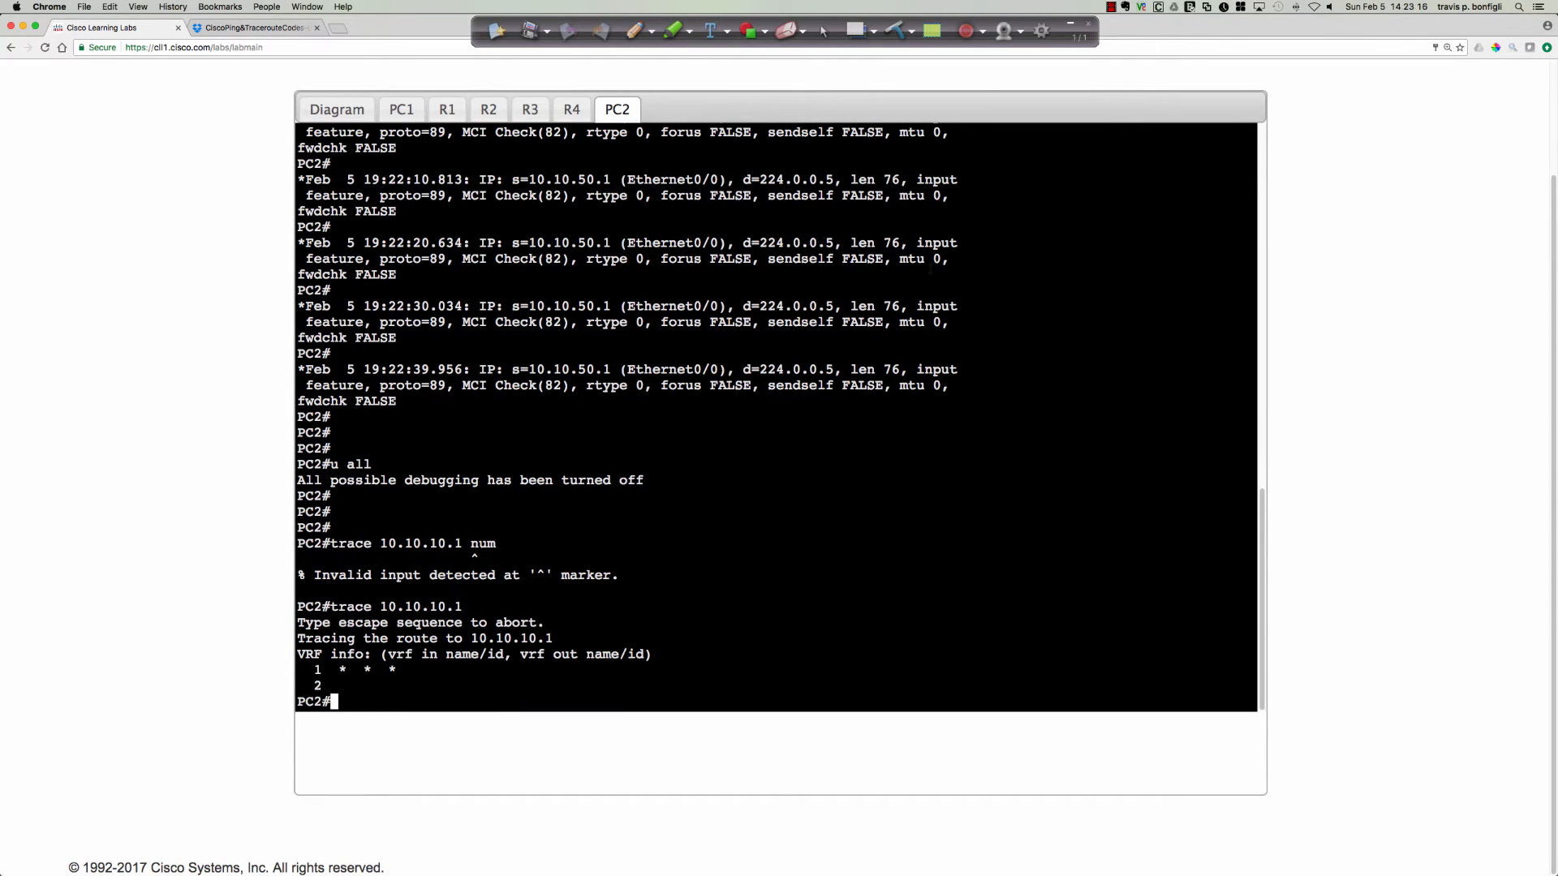
# Check R4's routing table for PC1's subnet with sh ip route 10.10.10.0.
pyautogui.click(574, 111)
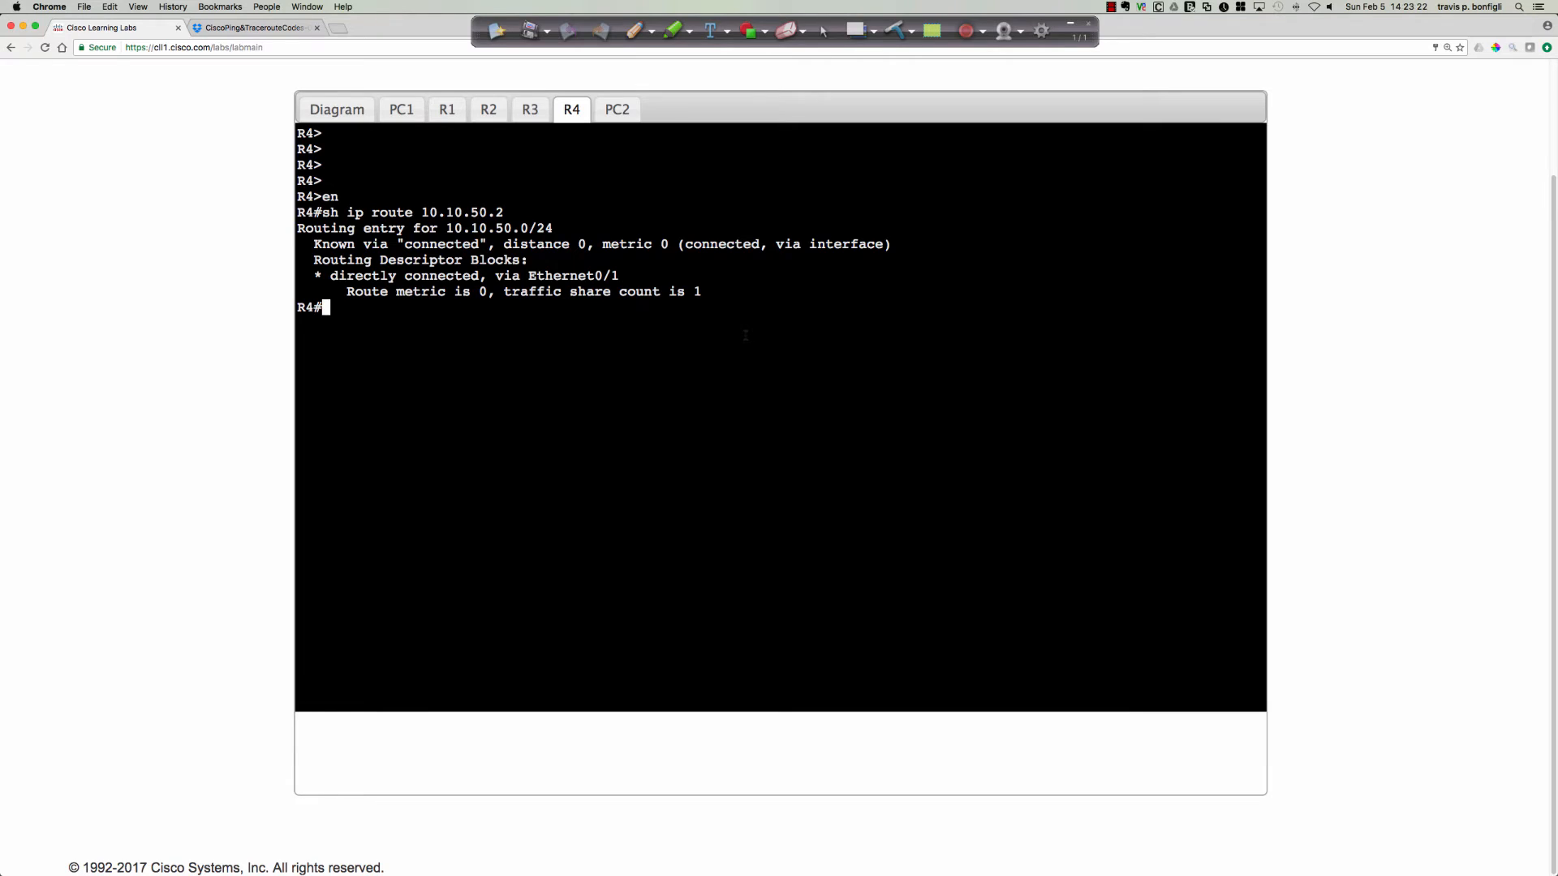
pyautogui.write('sh ip route 10.10.10.0')
pyautogui.press('Return')
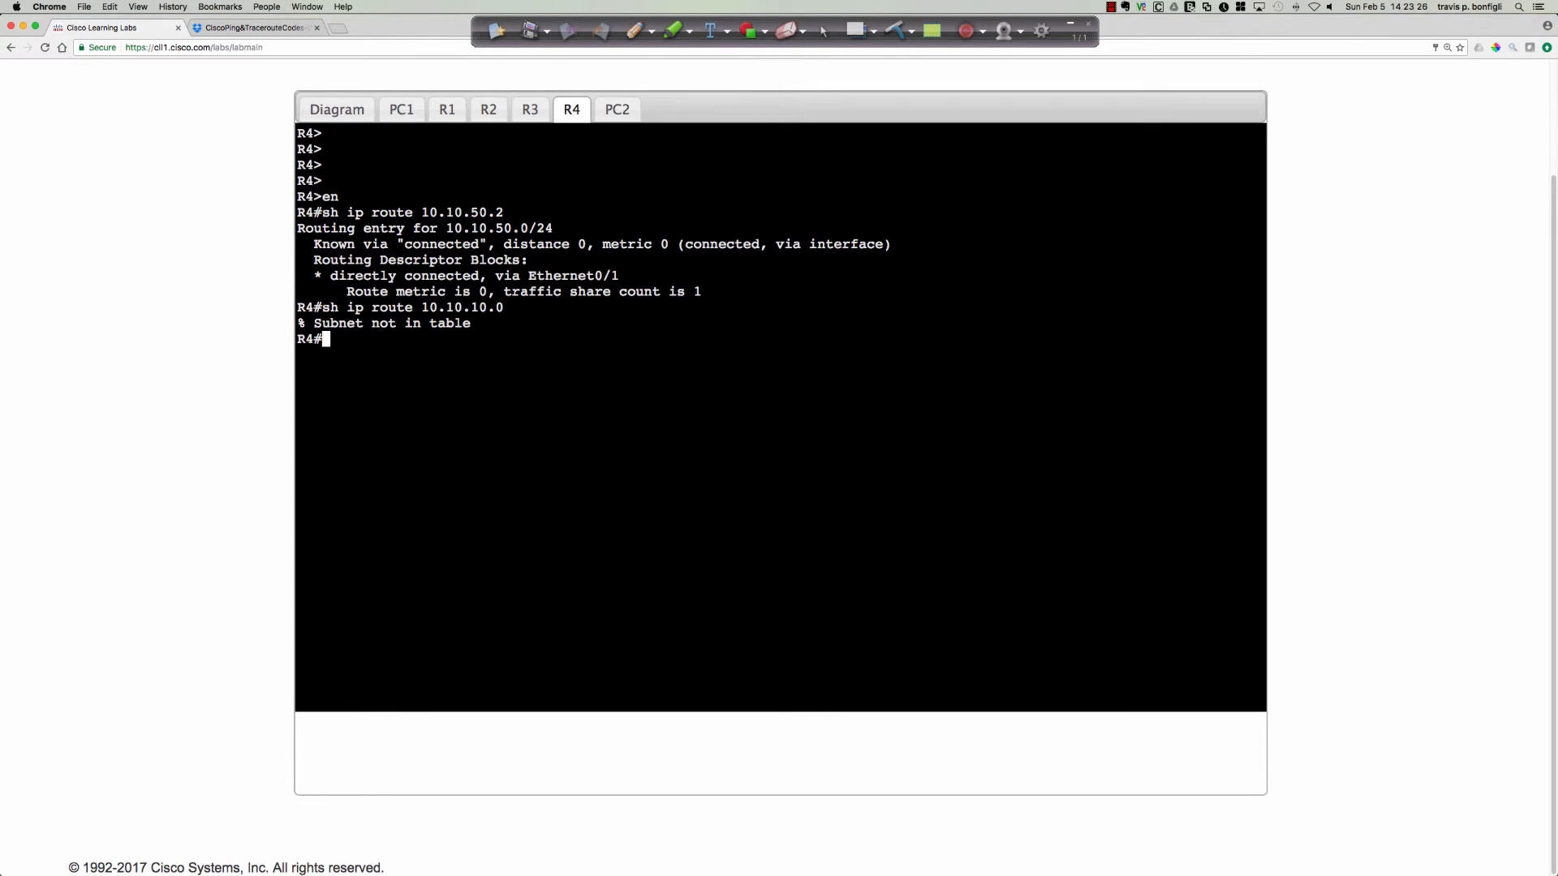
# Check R4's CEF forwarding entry for PC1's subnet with sh ip cef 10.10.10.0.
pyautogui.press('Up')
pyautogui.press('BackSpace')
pyautogui.press('BackSpace')
pyautogui.press('BackSpace')
pyautogui.press('BackSpace')
pyautogui.press('BackSpace')
pyautogui.press('BackSpace')
pyautogui.press('BackSpace')
pyautogui.press('BackSpace')
pyautogui.press('BackSpace')
pyautogui.press('BackSpace')
pyautogui.press('BackSpace')
pyautogui.press('BackSpace')
pyautogui.press('BackSpace')
pyautogui.press('BackSpace')
pyautogui.press('BackSpace')
pyautogui.press('BackSpace')
pyautogui.write('cef 10.10.10.0')
pyautogui.press('Return')
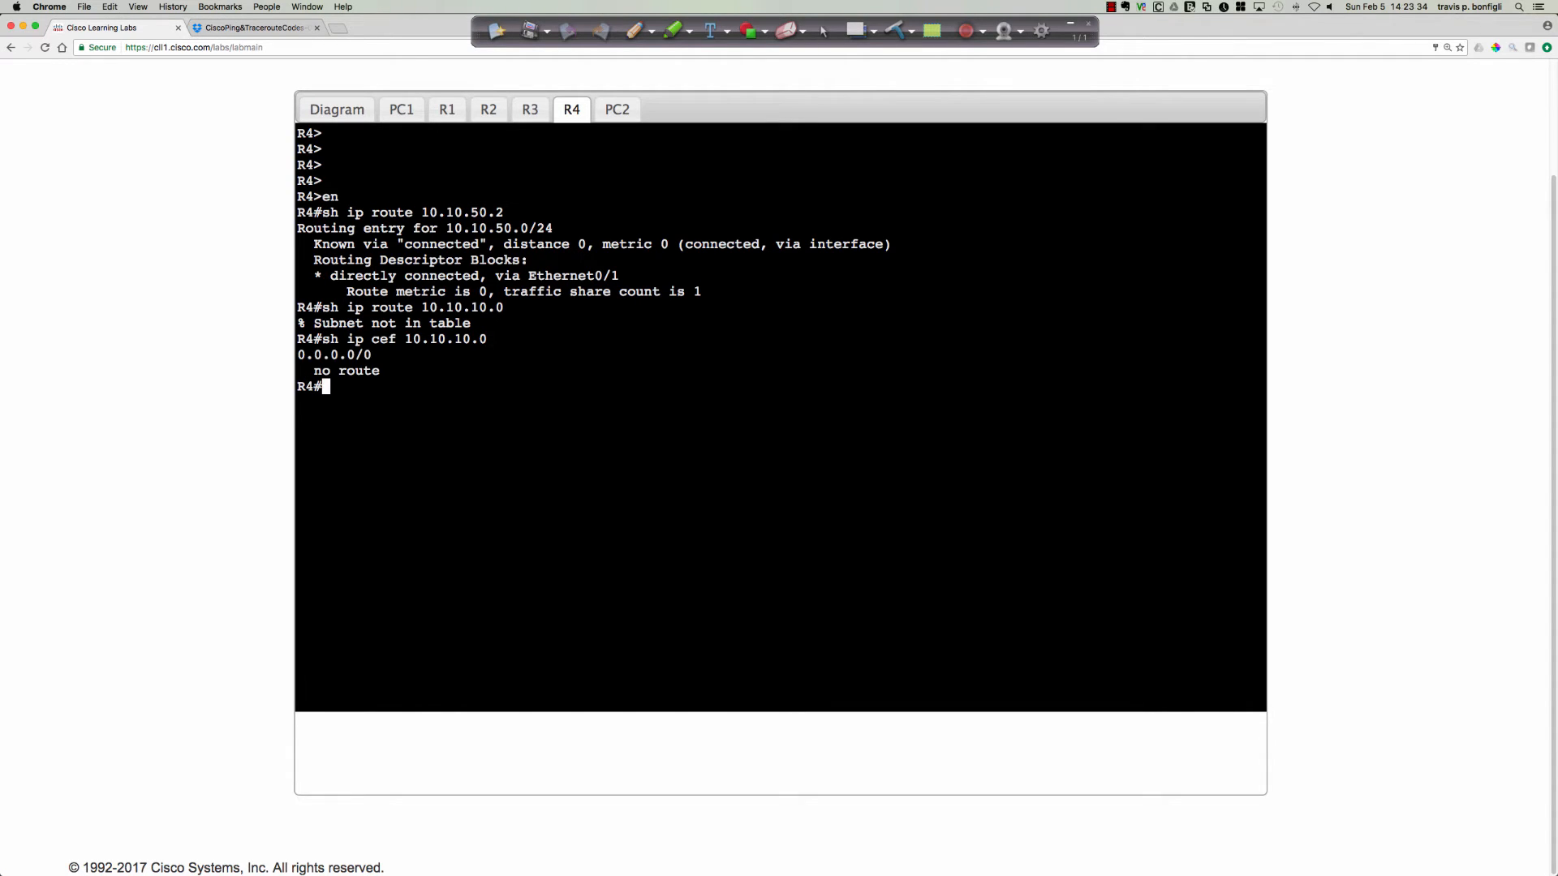
# List R4's full routing table with sh ip route and look for a route to PC1's subnet.
pyautogui.write('sh ip route')
pyautogui.press('Return')
pyautogui.press('space')
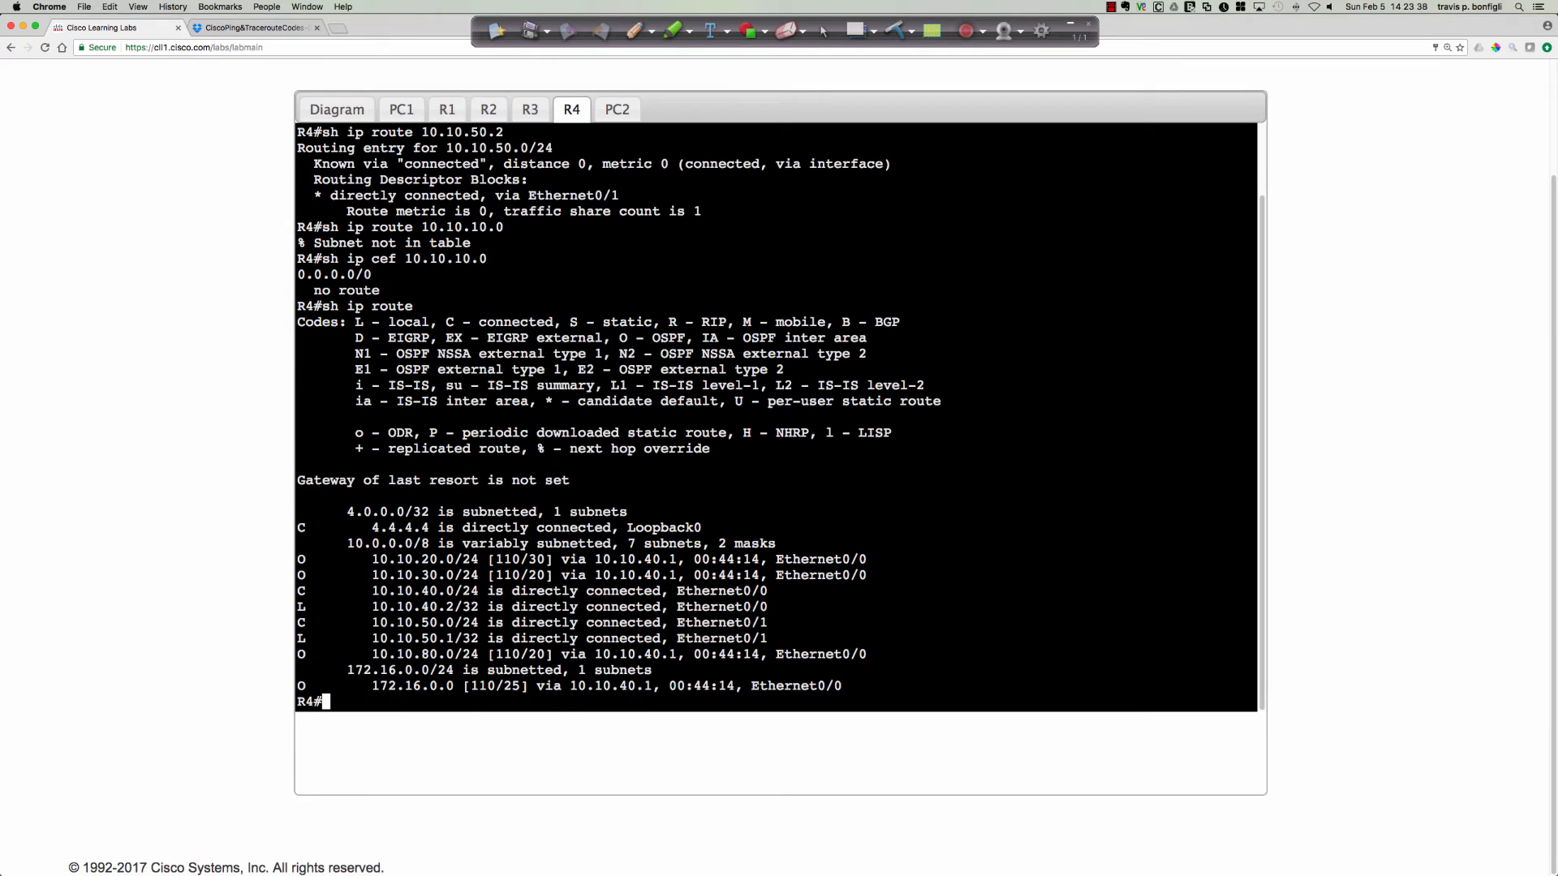
pyautogui.press('Return')
pyautogui.press('Return')
pyautogui.press('Return')
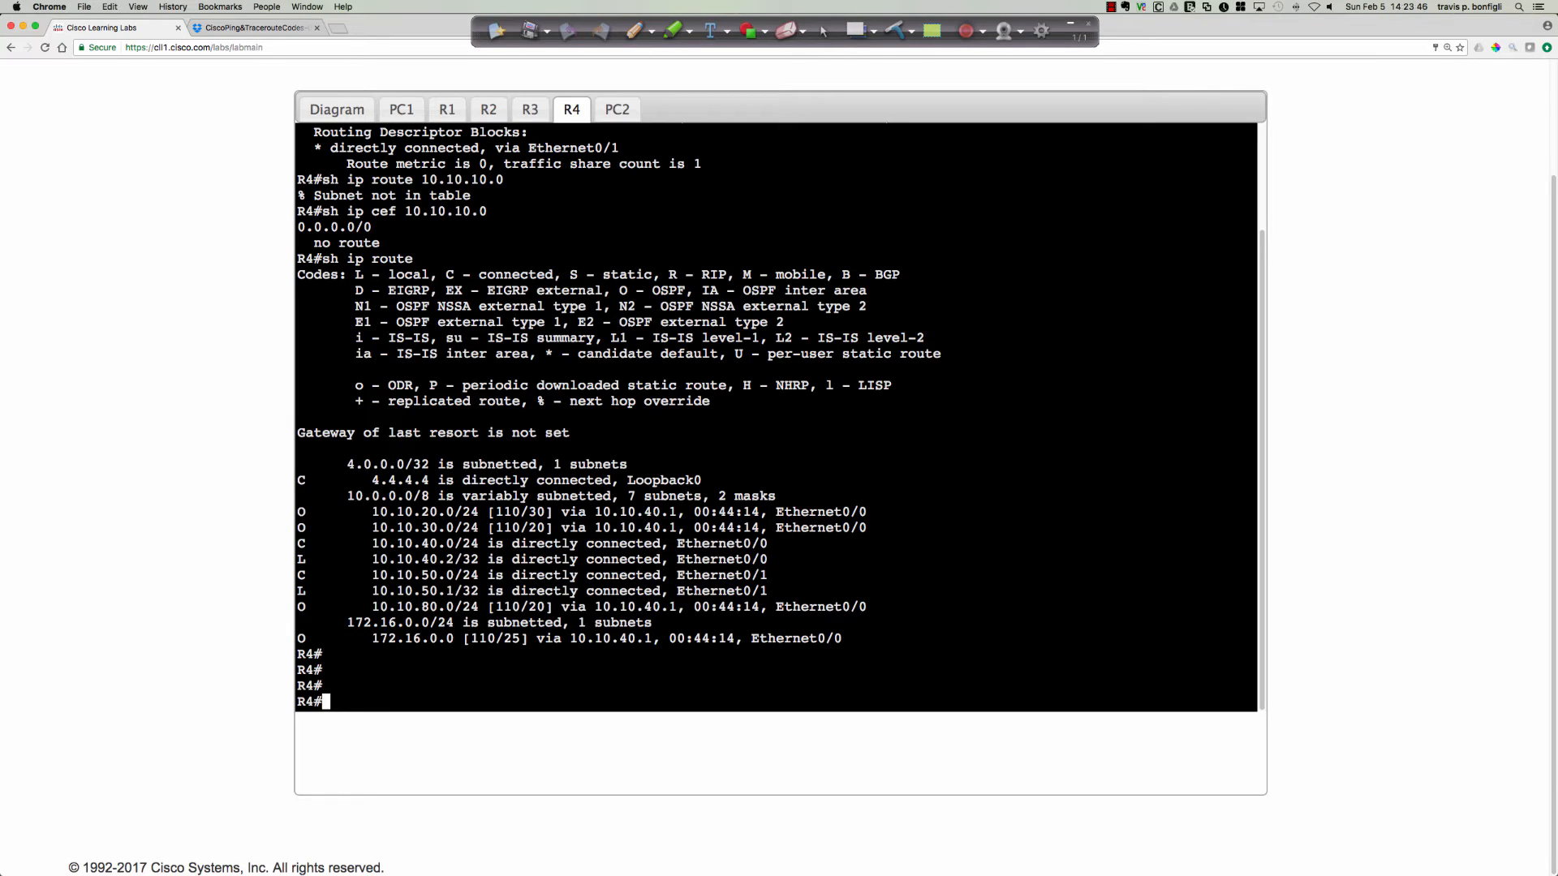
# On R3, look up PC1's subnet with sh ip route 10.10.10.0 and list the full routing table with sh ip route.
pyautogui.click(337, 110)
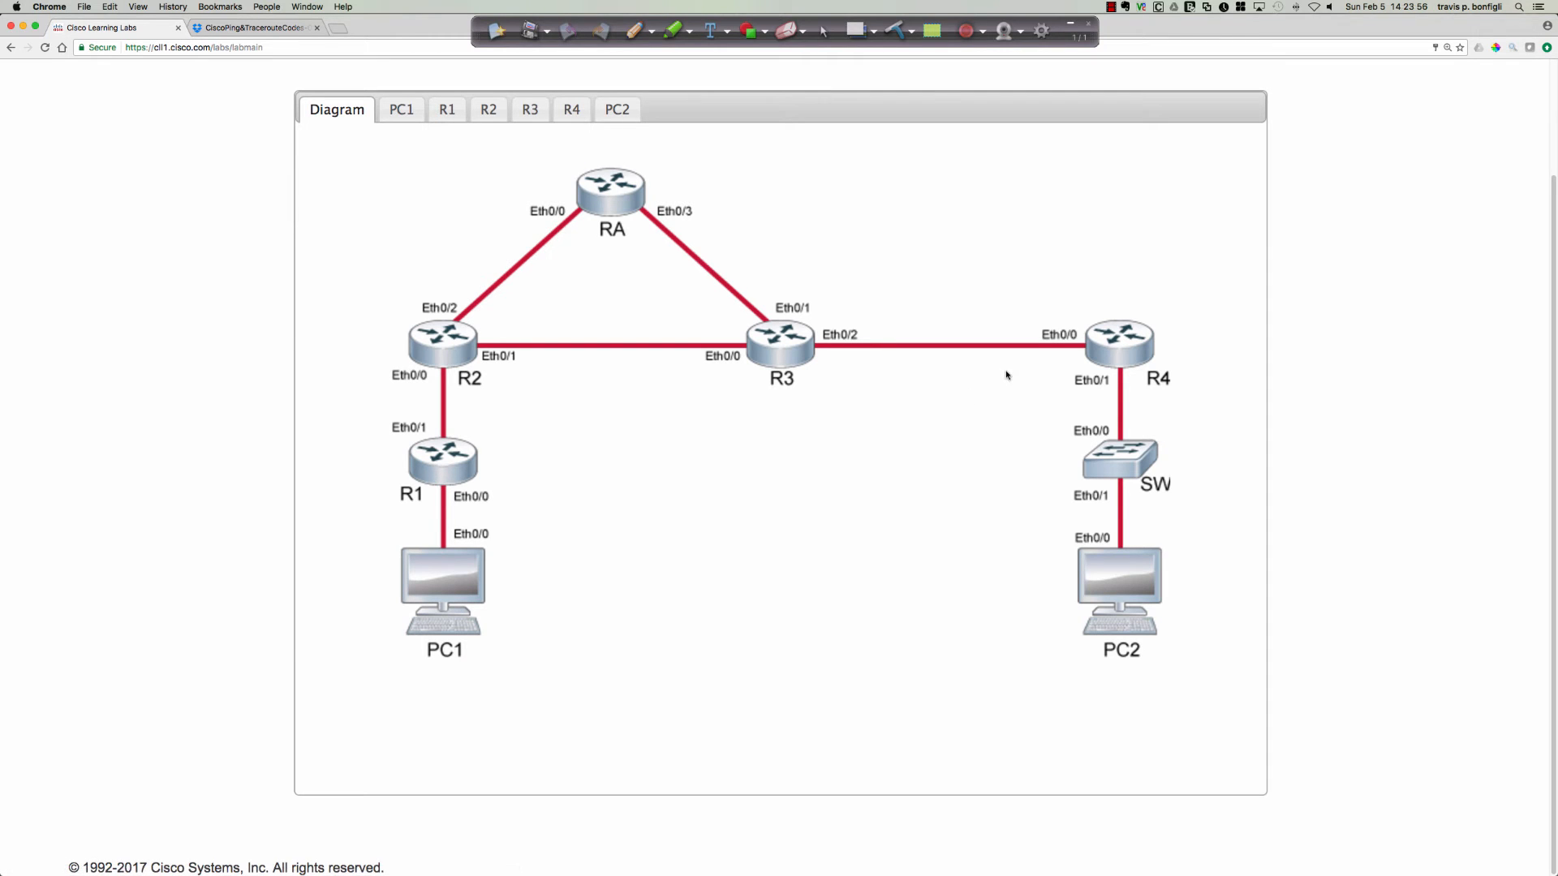
pyautogui.click(806, 351)
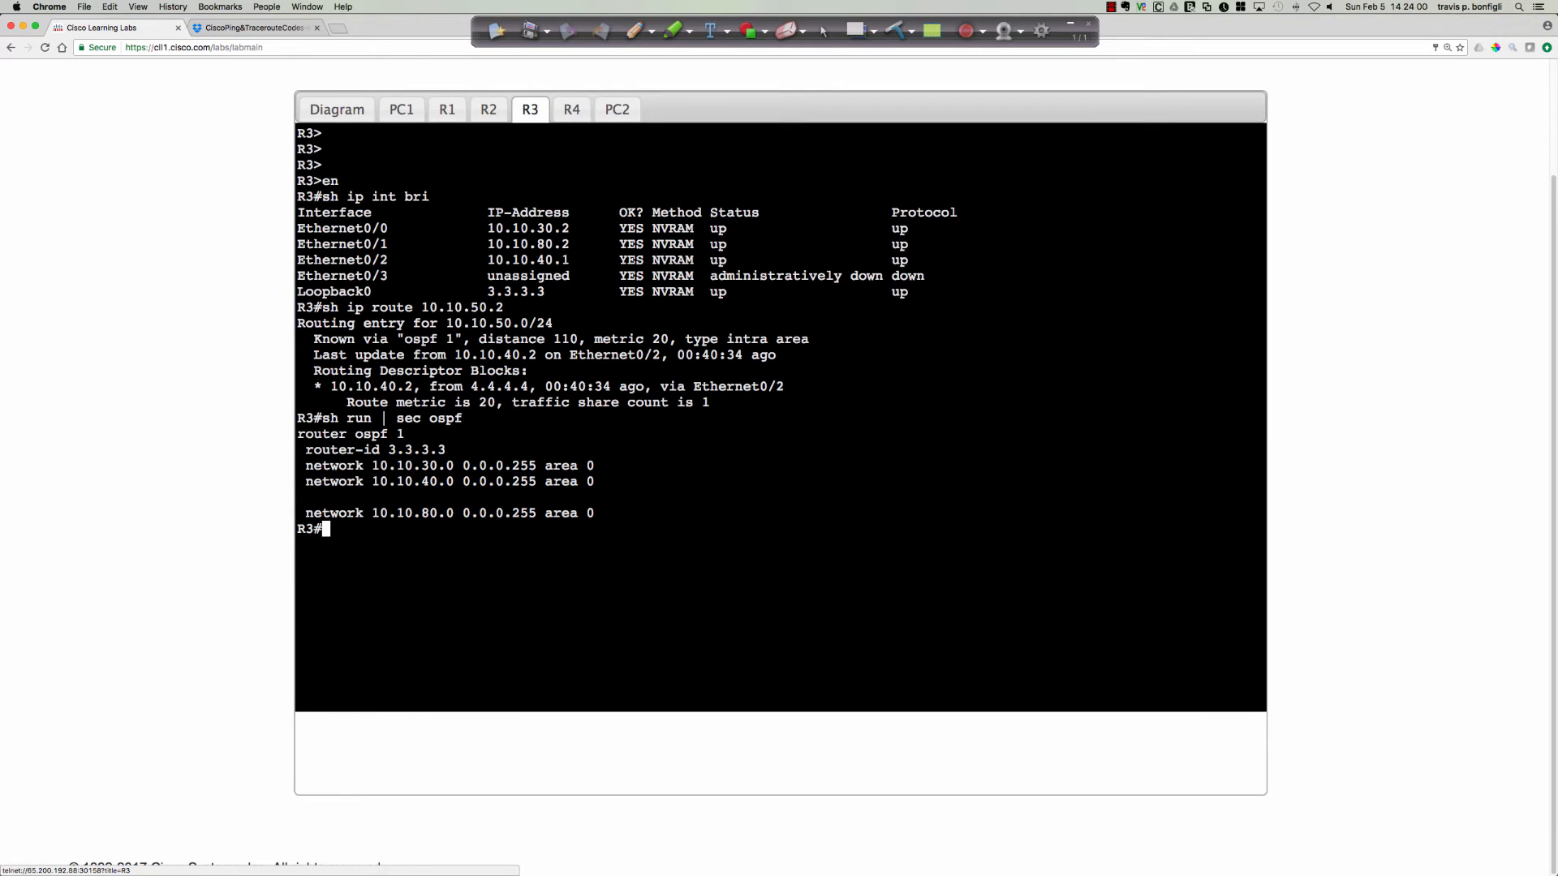
pyautogui.press('Return')
pyautogui.press('Return')
pyautogui.press('Return')
pyautogui.write('sh ip route ')
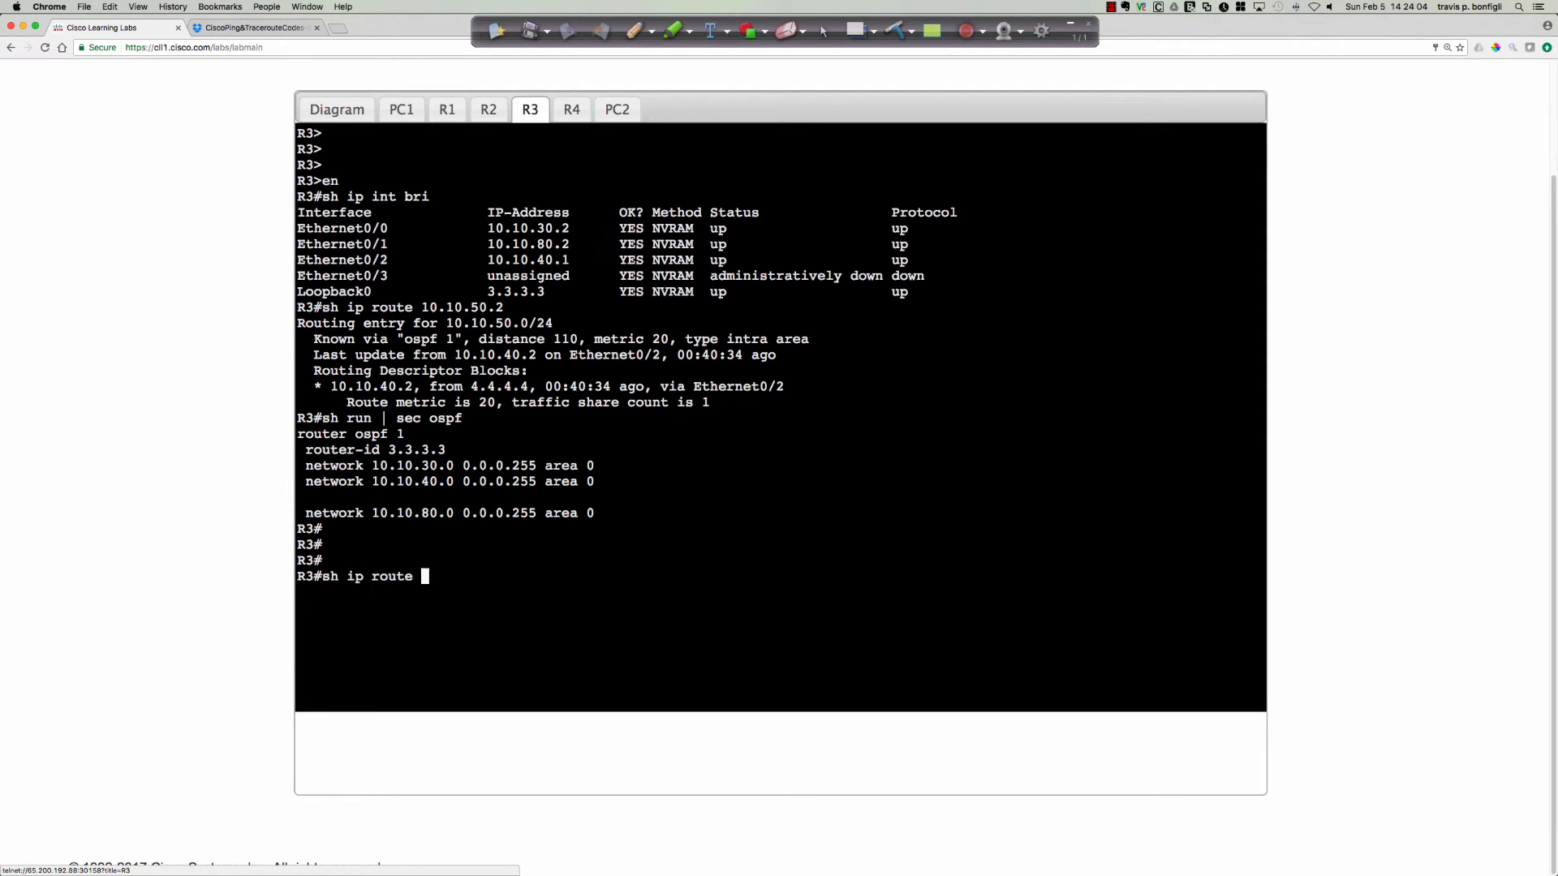
pyautogui.write('10.10.10.0')
pyautogui.press('Return')
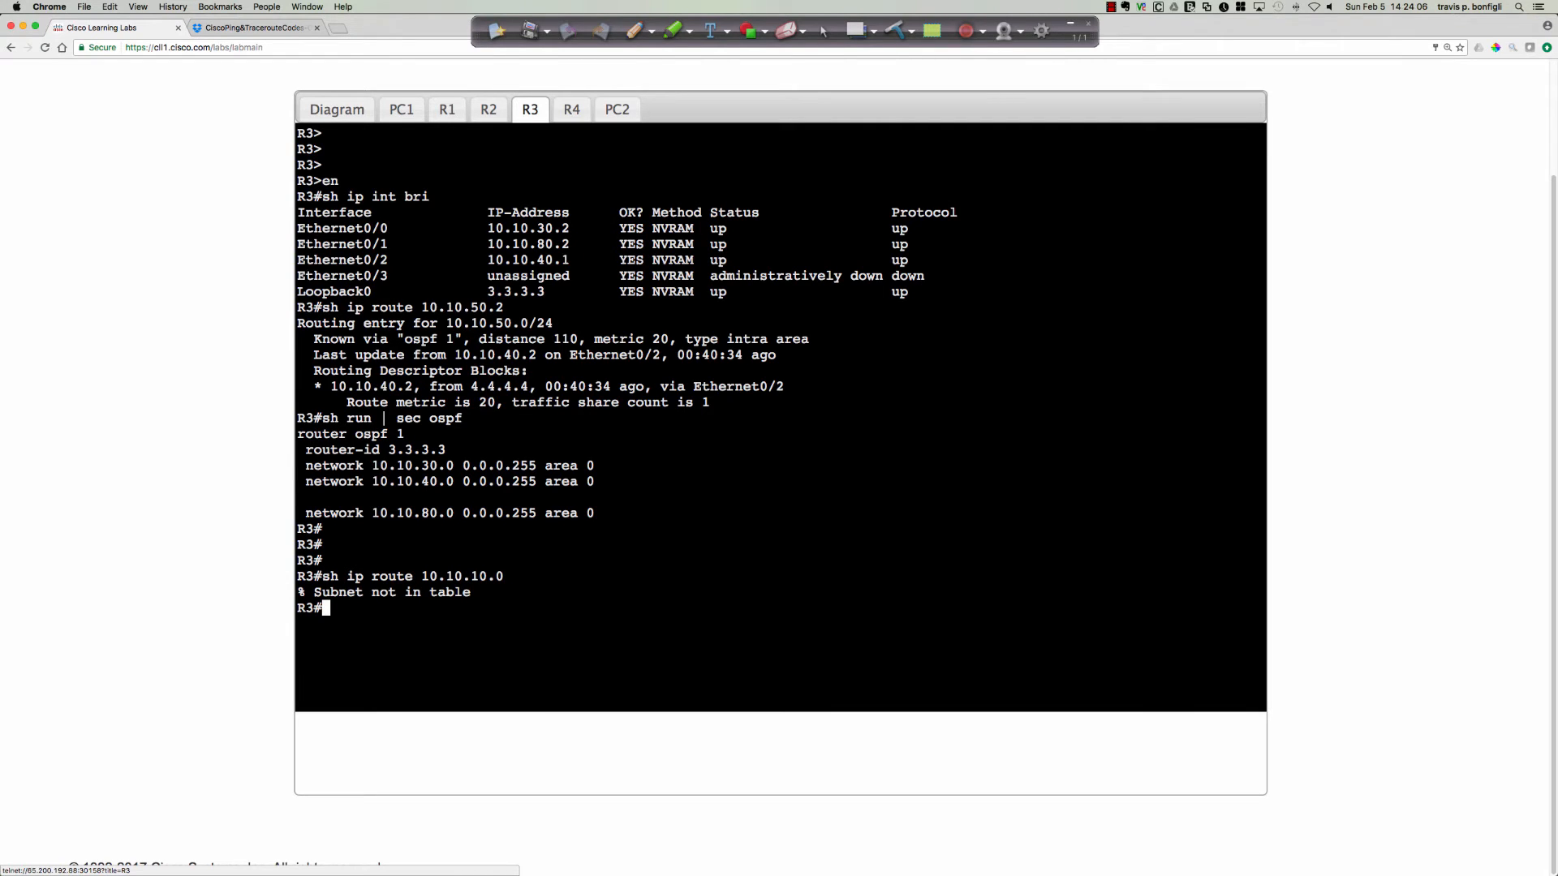
pyautogui.write('sh ip route')
pyautogui.press('Return')
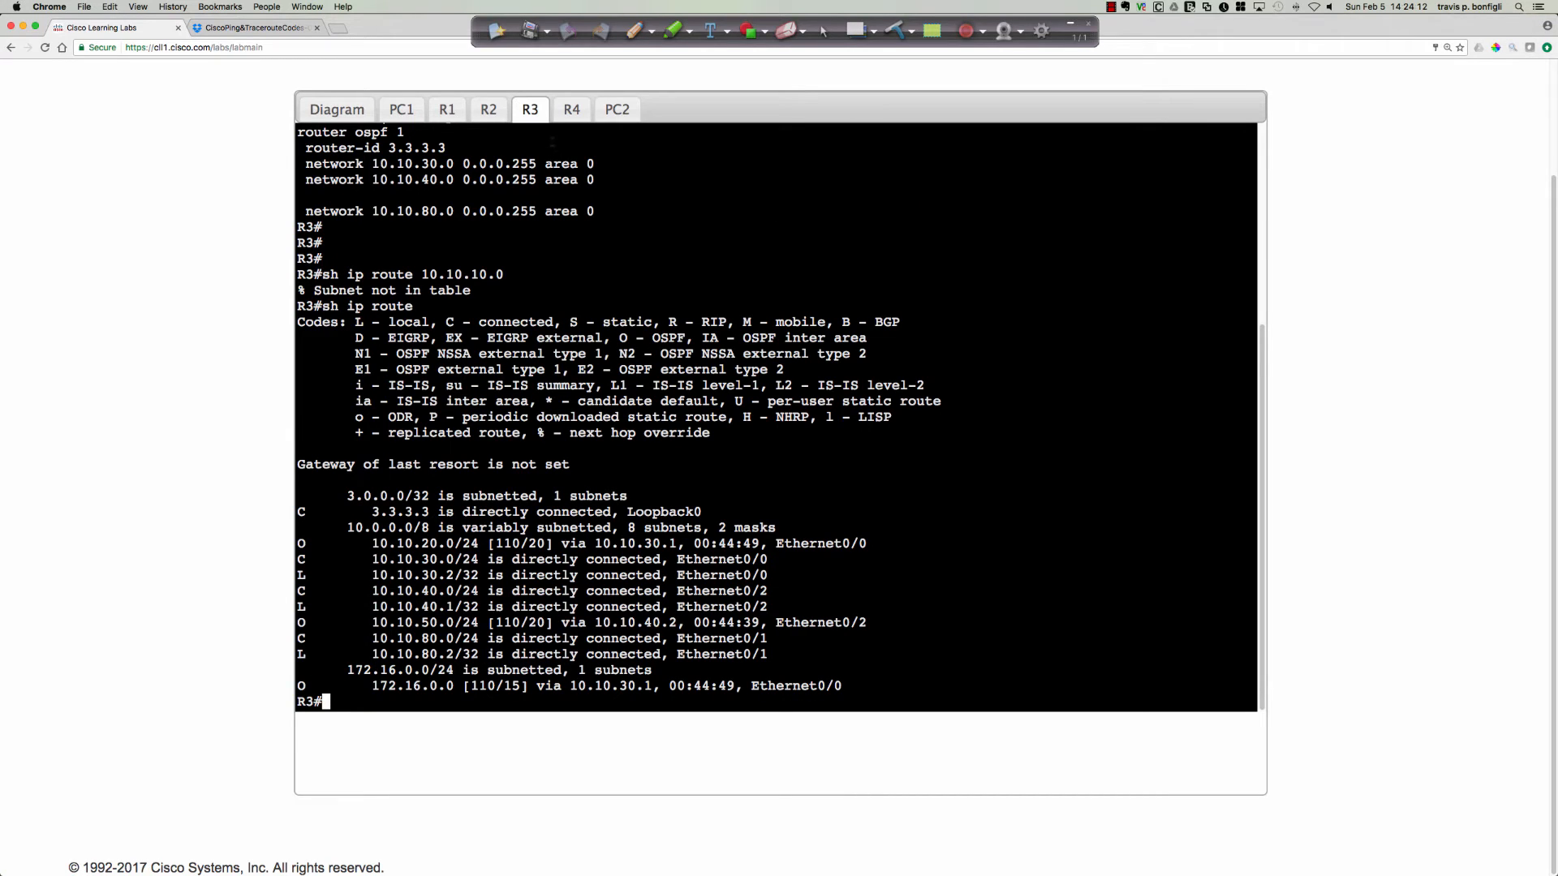
# On R2, run sh ip route 10.10.10.0 and page through the complete sh ip route output.
pyautogui.click(347, 111)
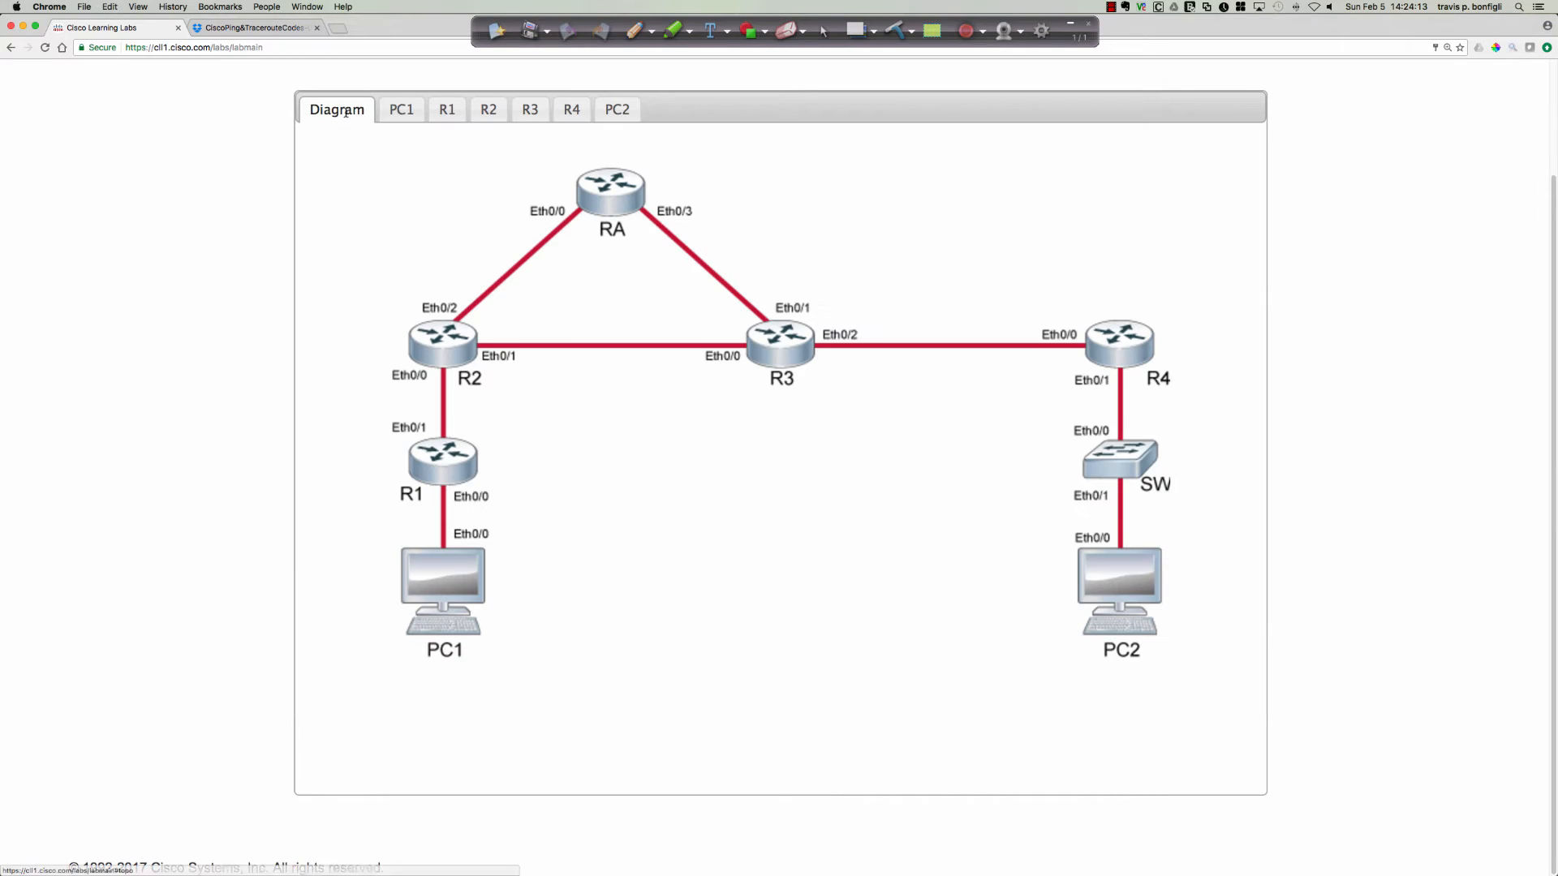
pyautogui.click(444, 345)
pyautogui.write('sh ip ro')
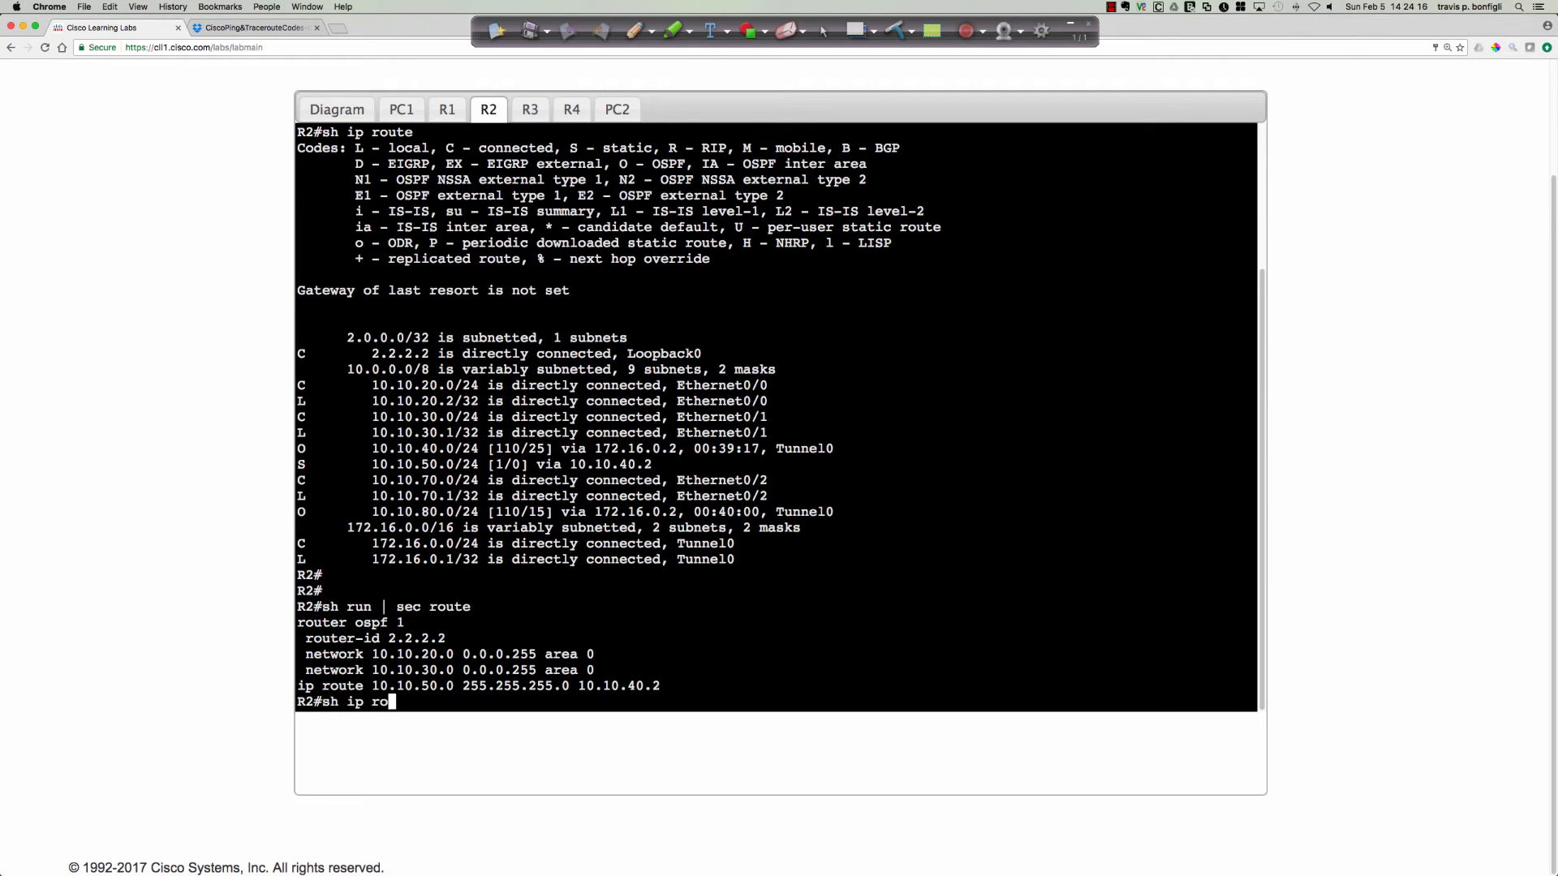
pyautogui.write('ute 10.10.10.0')
pyautogui.press('Return')
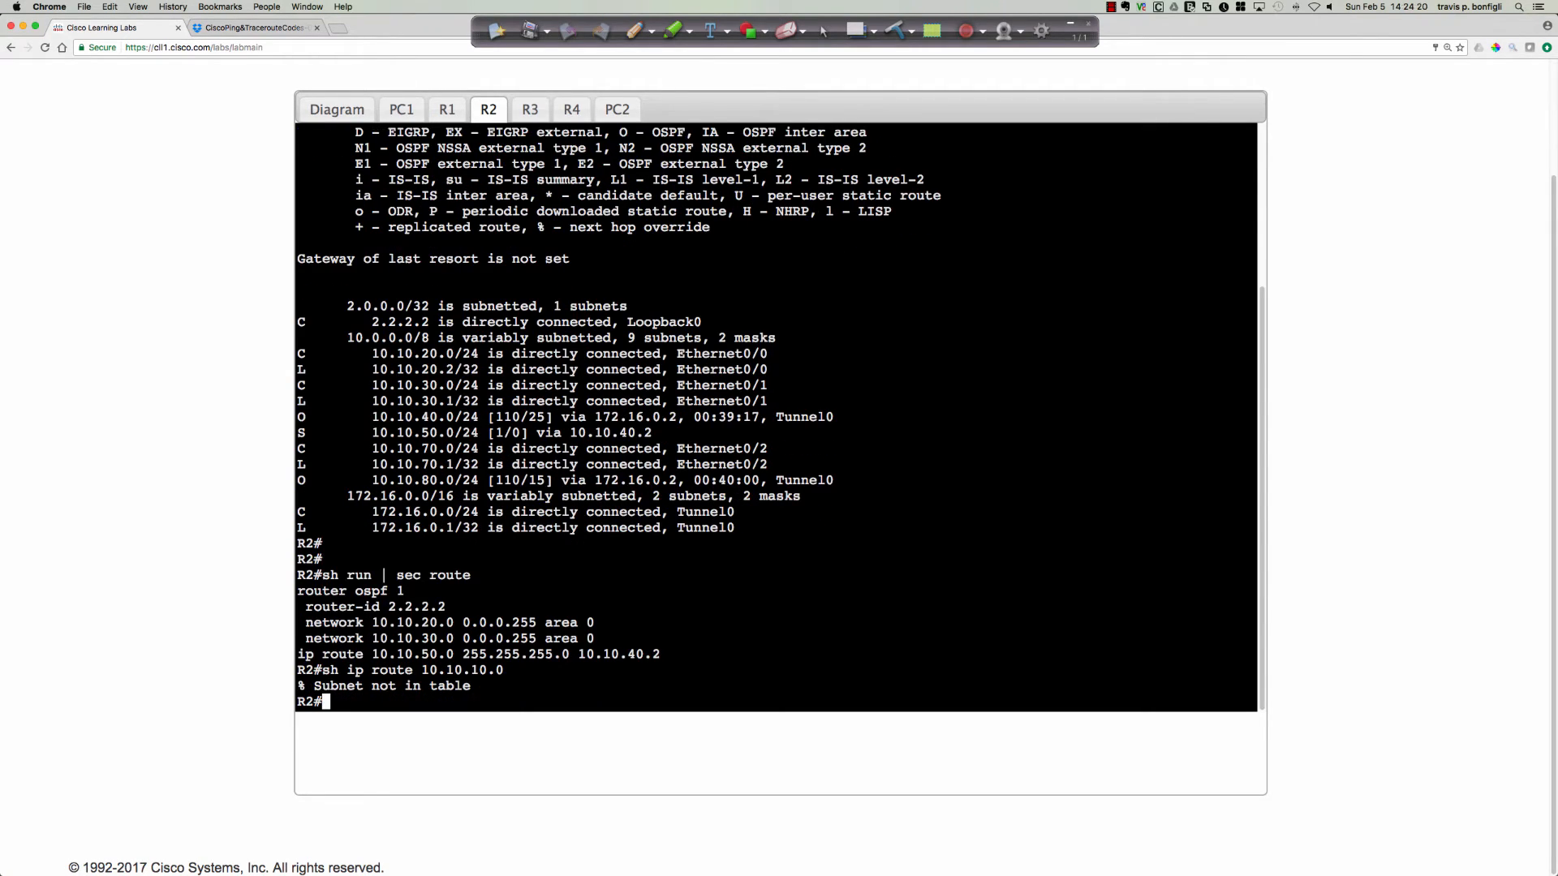
pyautogui.write('sh ip route')
pyautogui.press('Return')
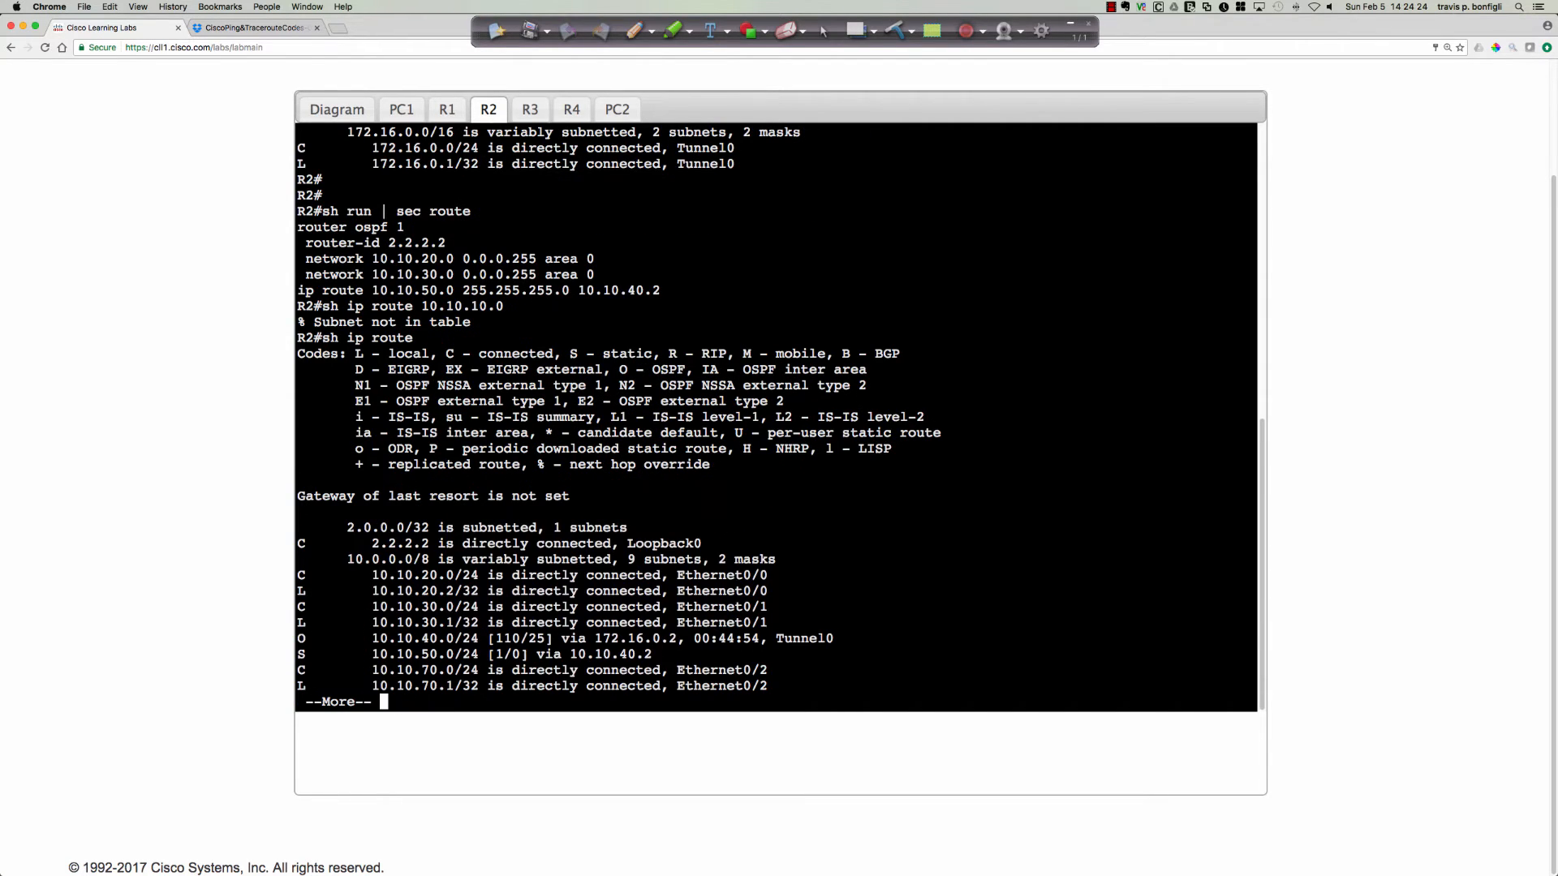
pyautogui.press('space')
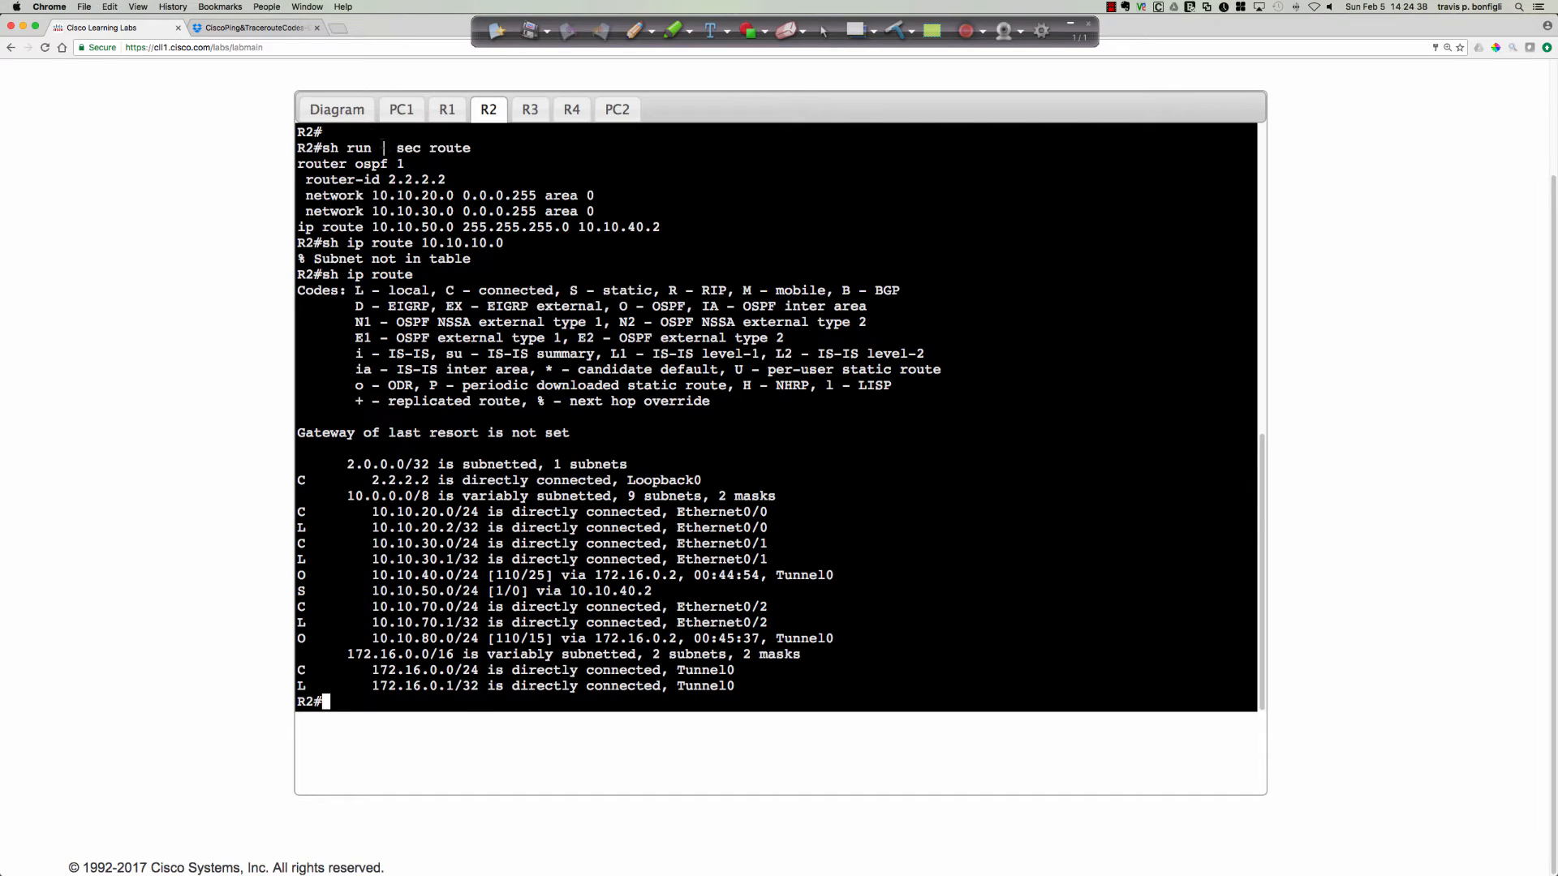
# Inspect R1's OSPF configuration with sh run | sec ospf to see which networks it advertises.
pyautogui.click(352, 114)
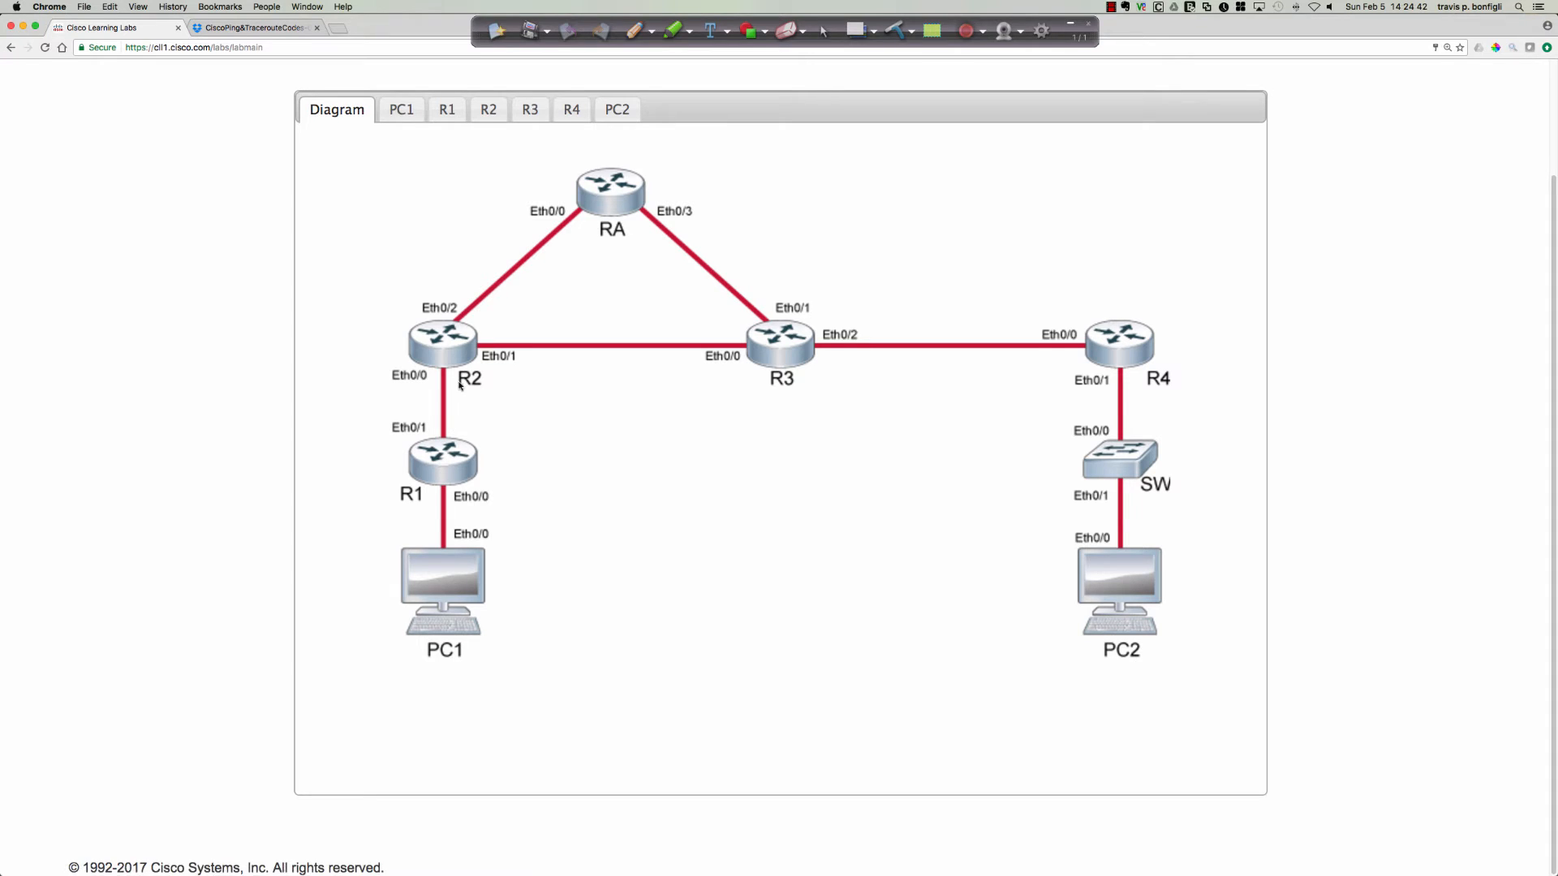
pyautogui.click(452, 464)
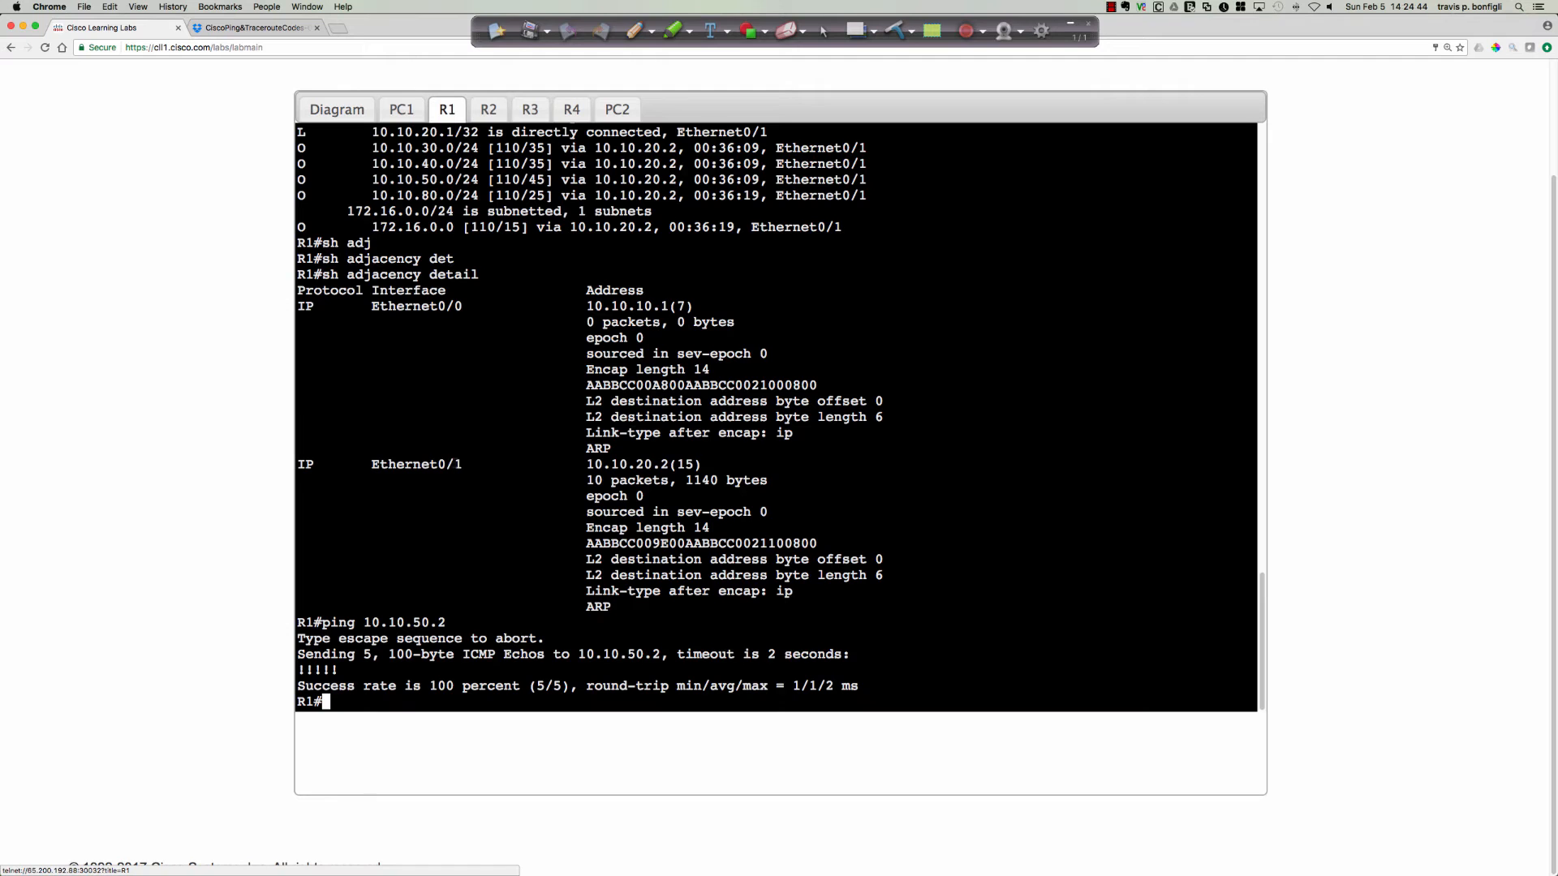
pyautogui.press('Return')
pyautogui.press('Return')
pyautogui.press('Return')
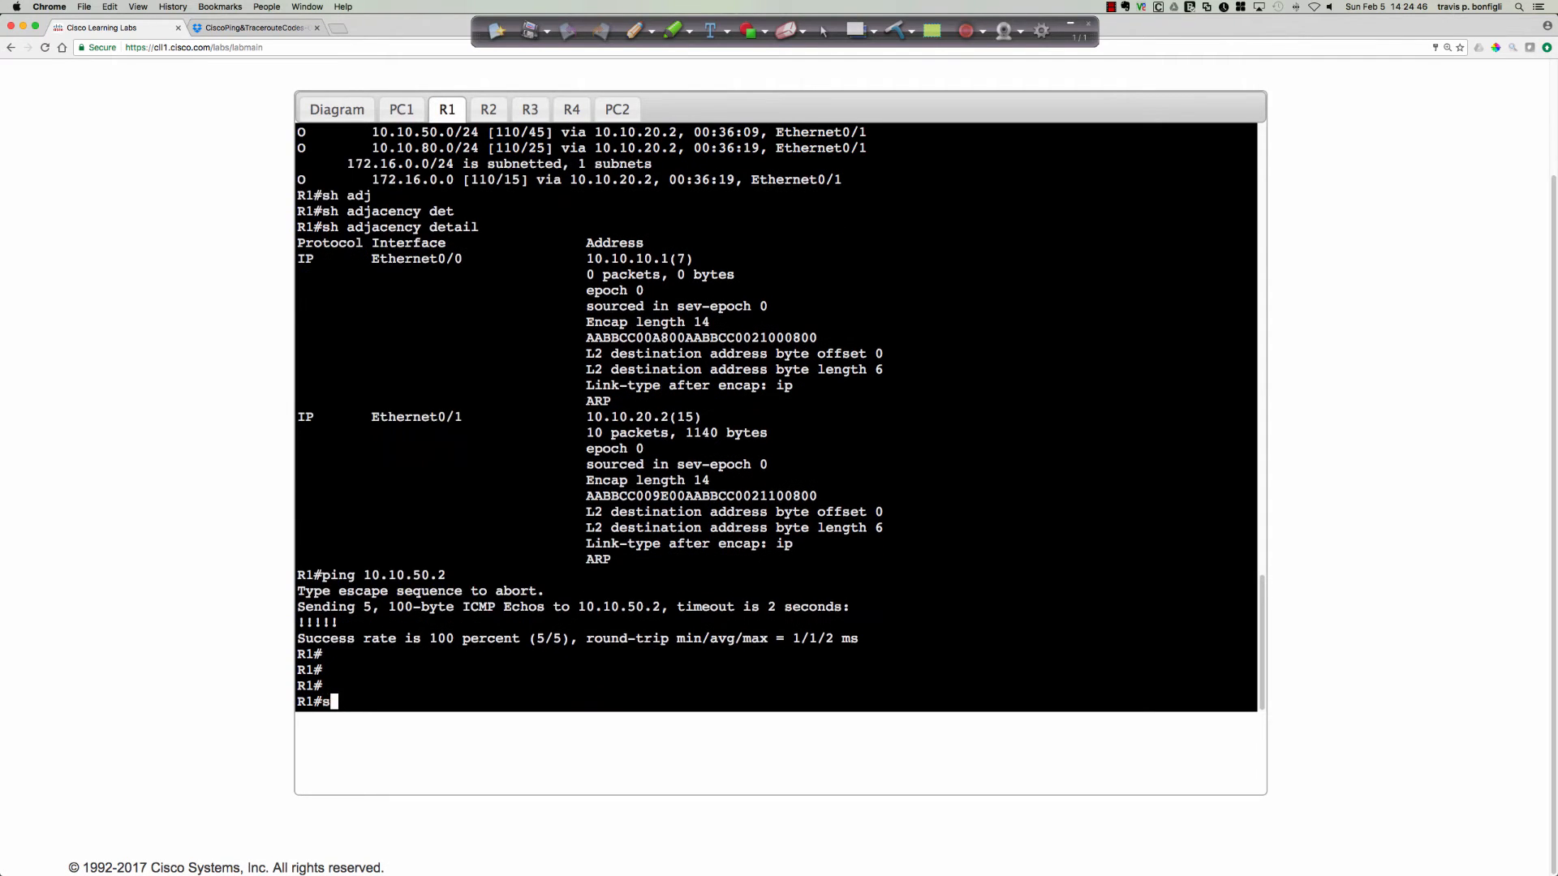
pyautogui.write('sh run | sec ospf')
pyautogui.press('Return')
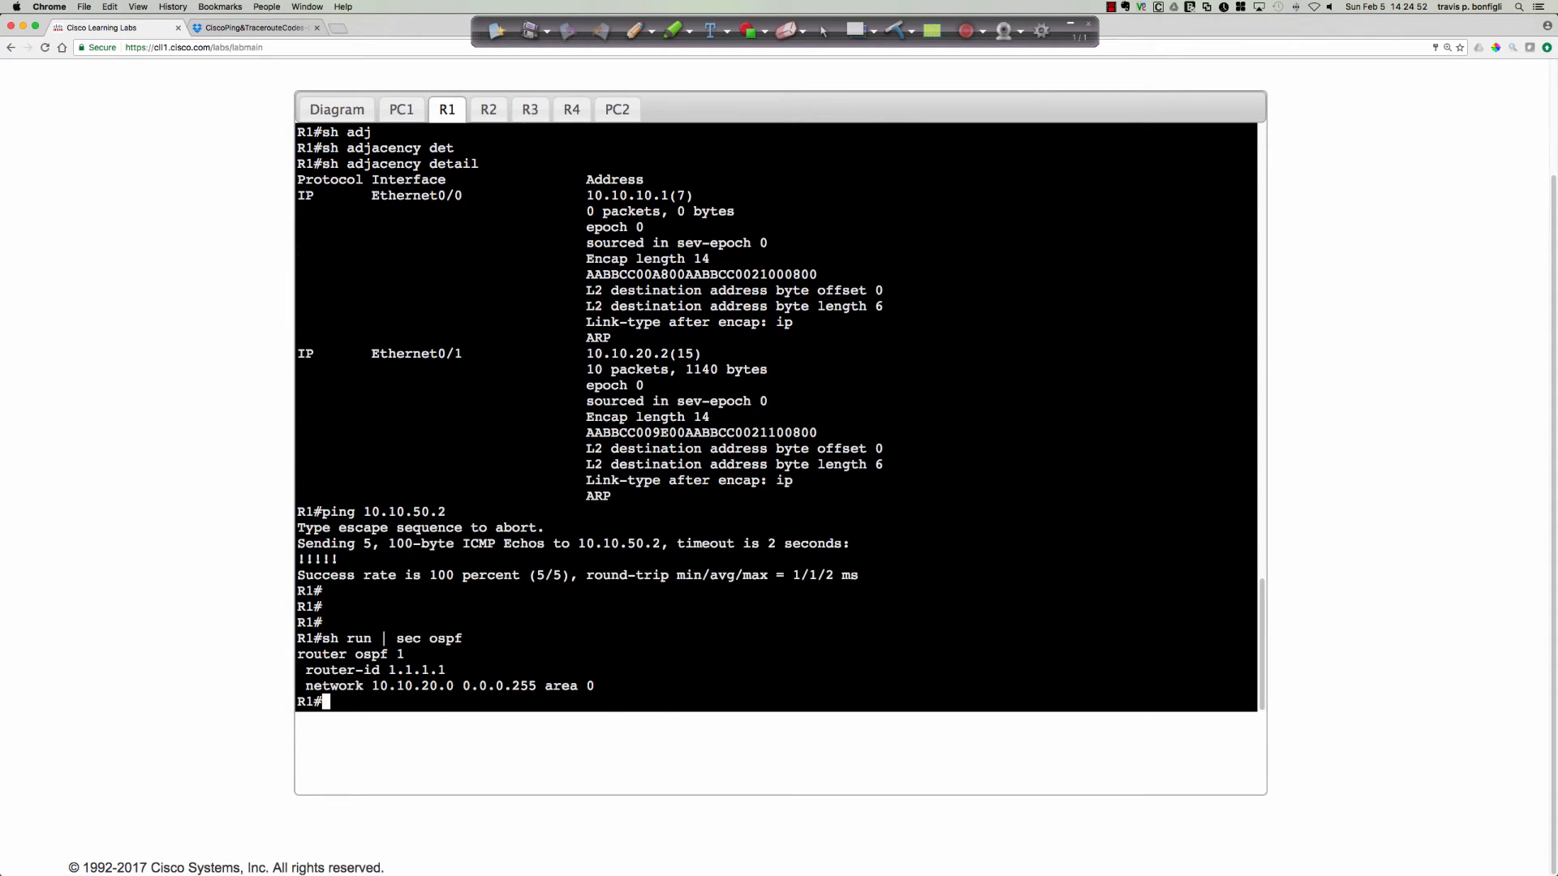
pyautogui.press('Return')
pyautogui.press('Return')
pyautogui.press('Return')
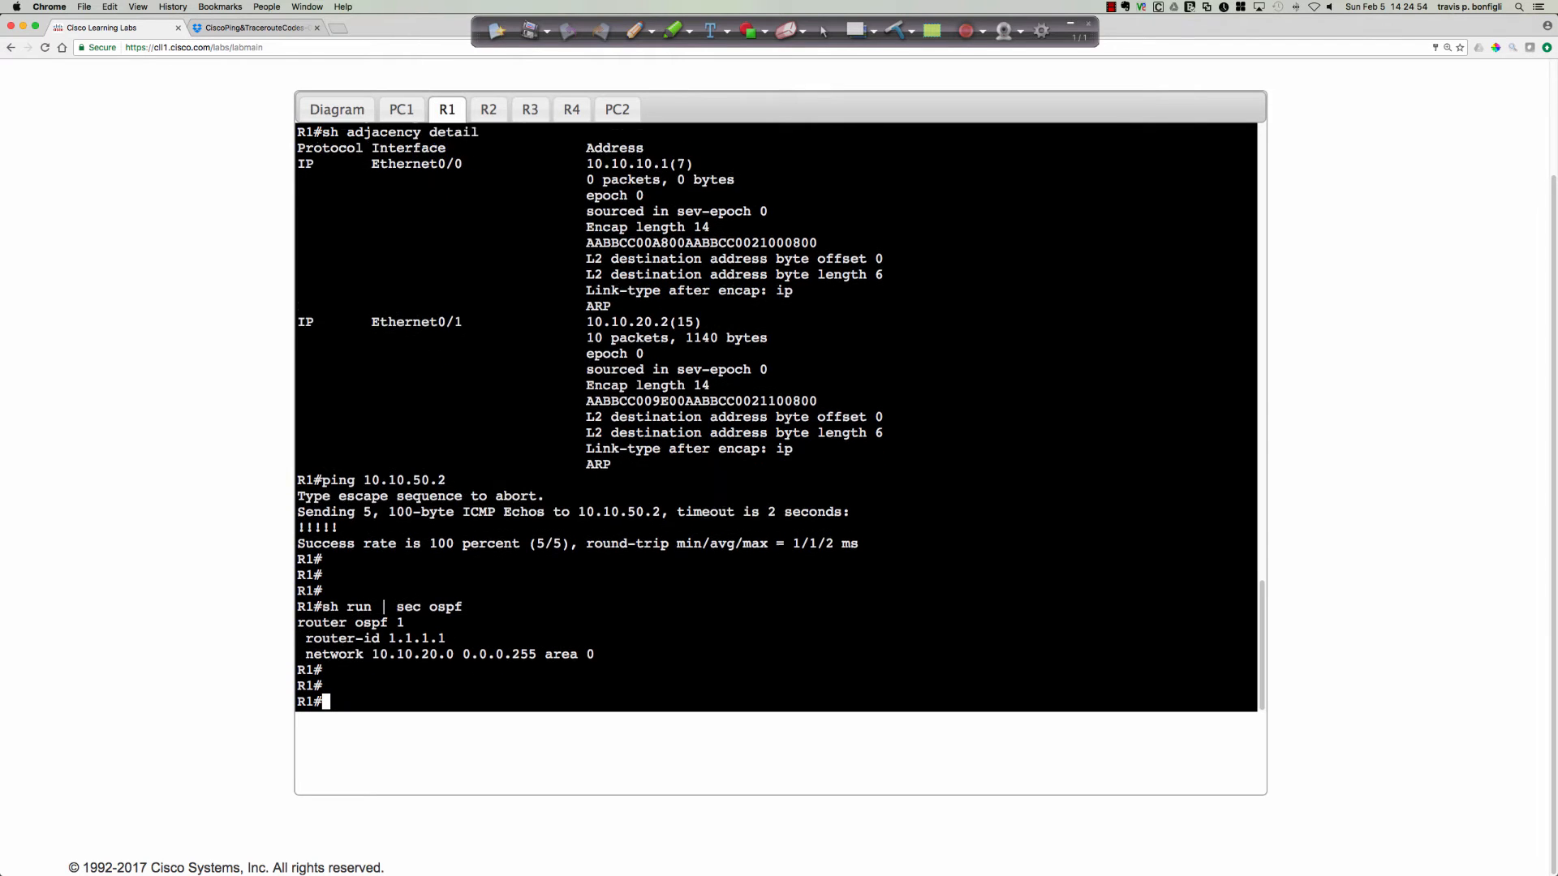
# Advertise PC1's subnet in R1's OSPF process 1 with network 10.10.10.0 0.0.0.255 area 0.
pyautogui.write('conf t')
pyautogui.press('Return')
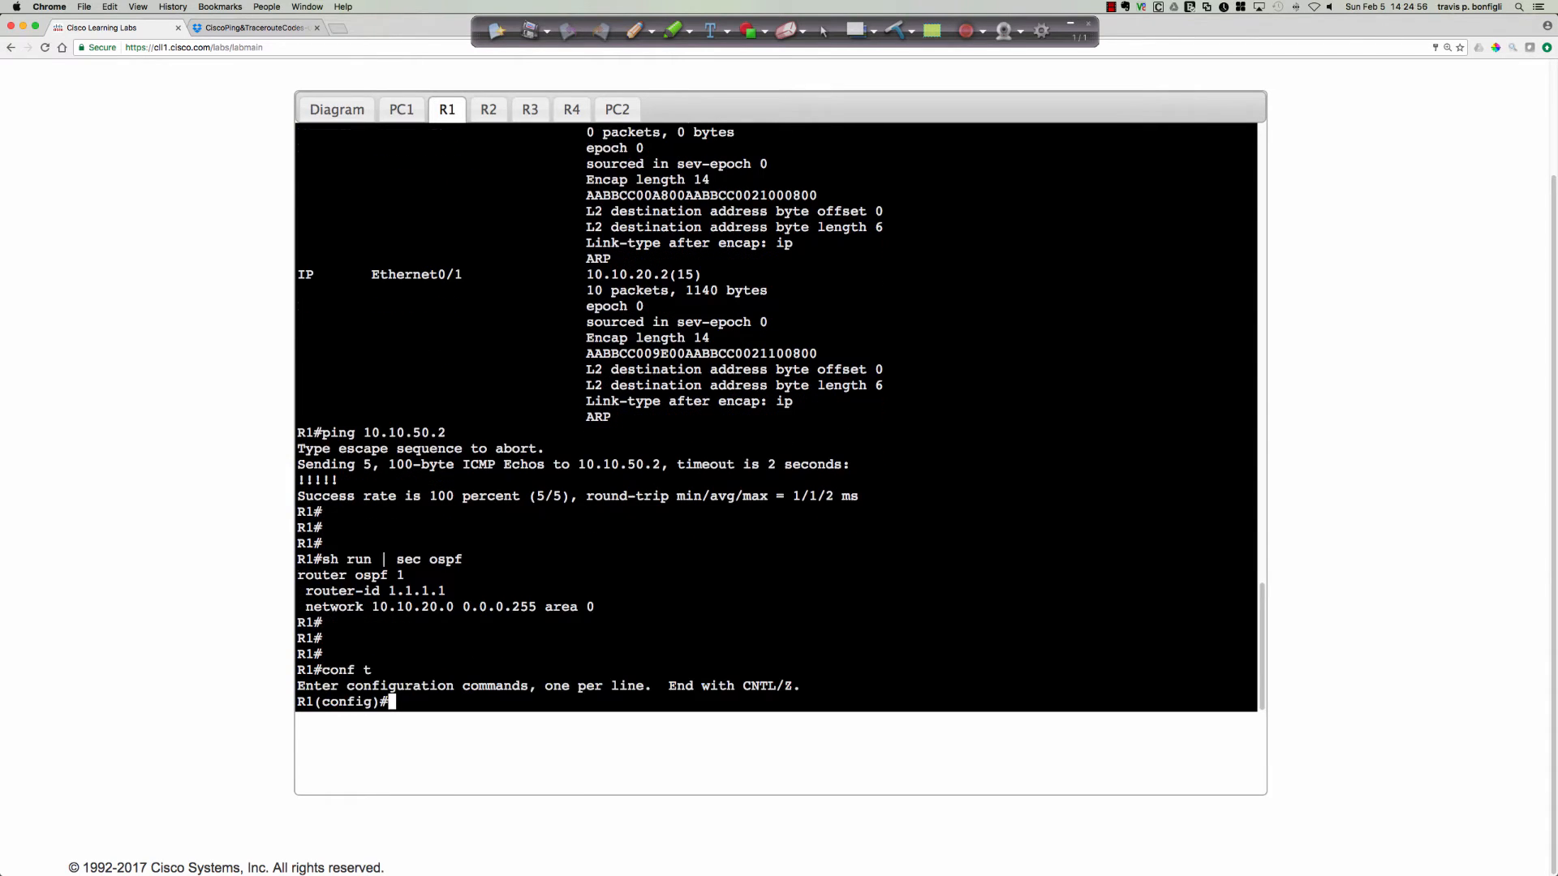
pyautogui.write('router ospf 1')
pyautogui.press('Return')
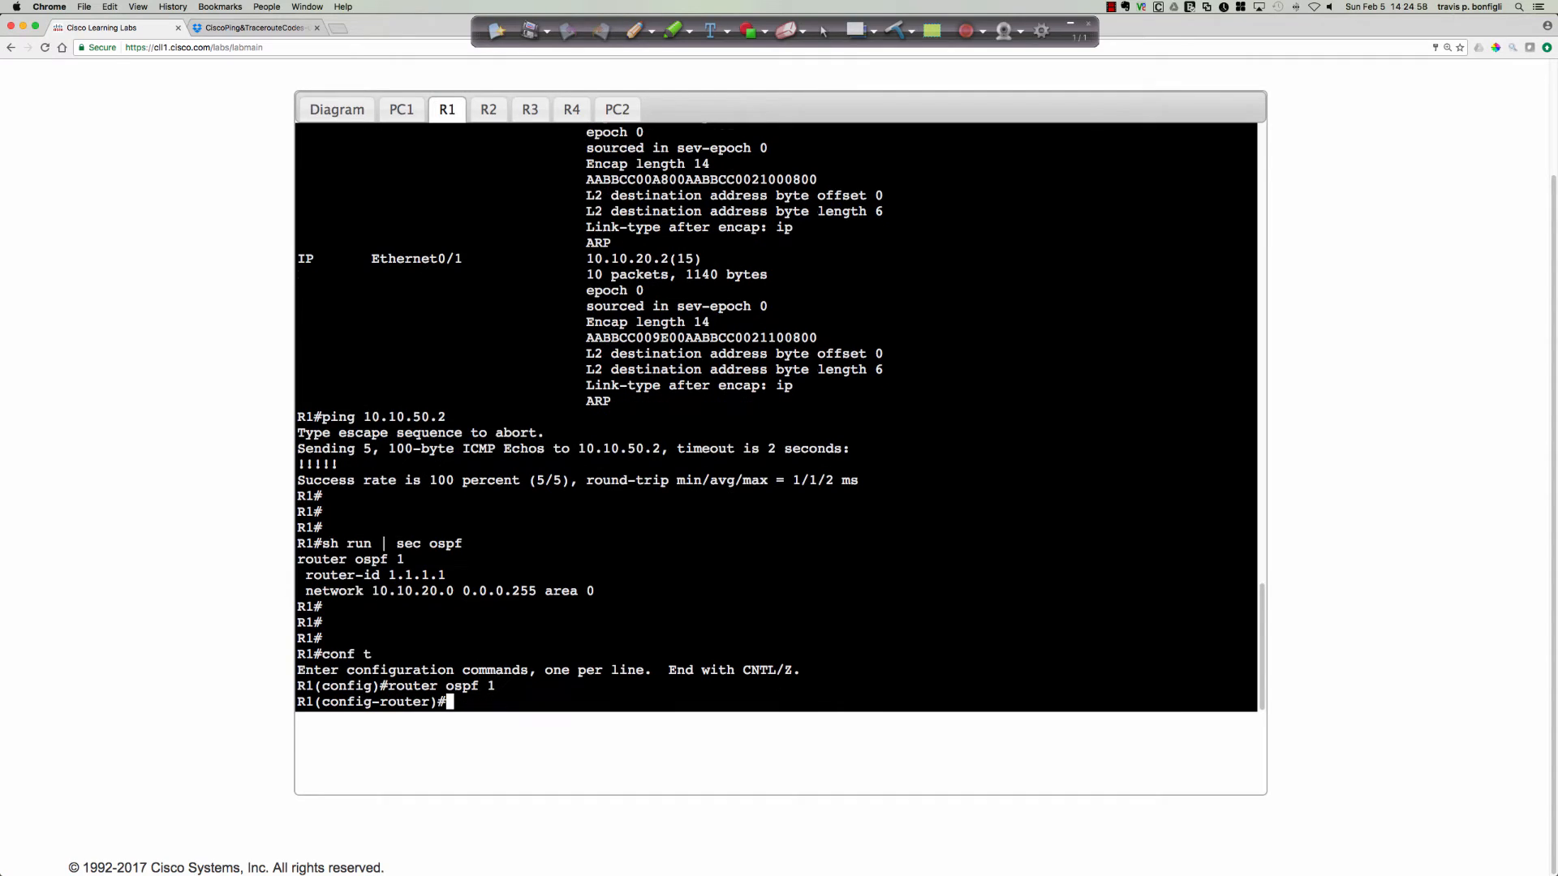
pyautogui.write('net')
pyautogui.press('Tab')
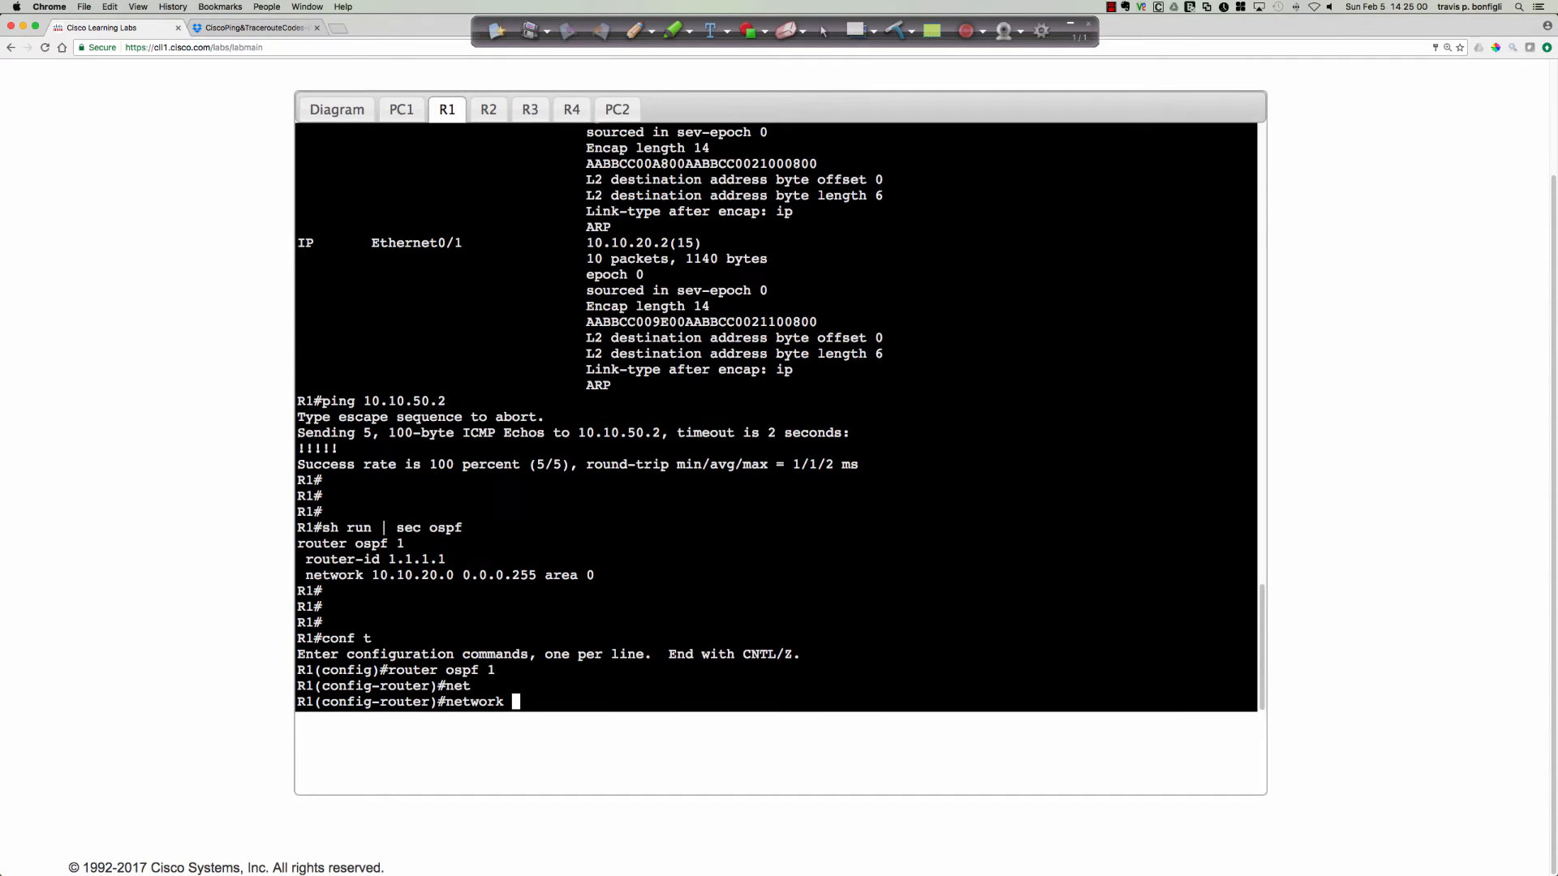
pyautogui.write('10.10.10.0 0.0.0.255 area ')
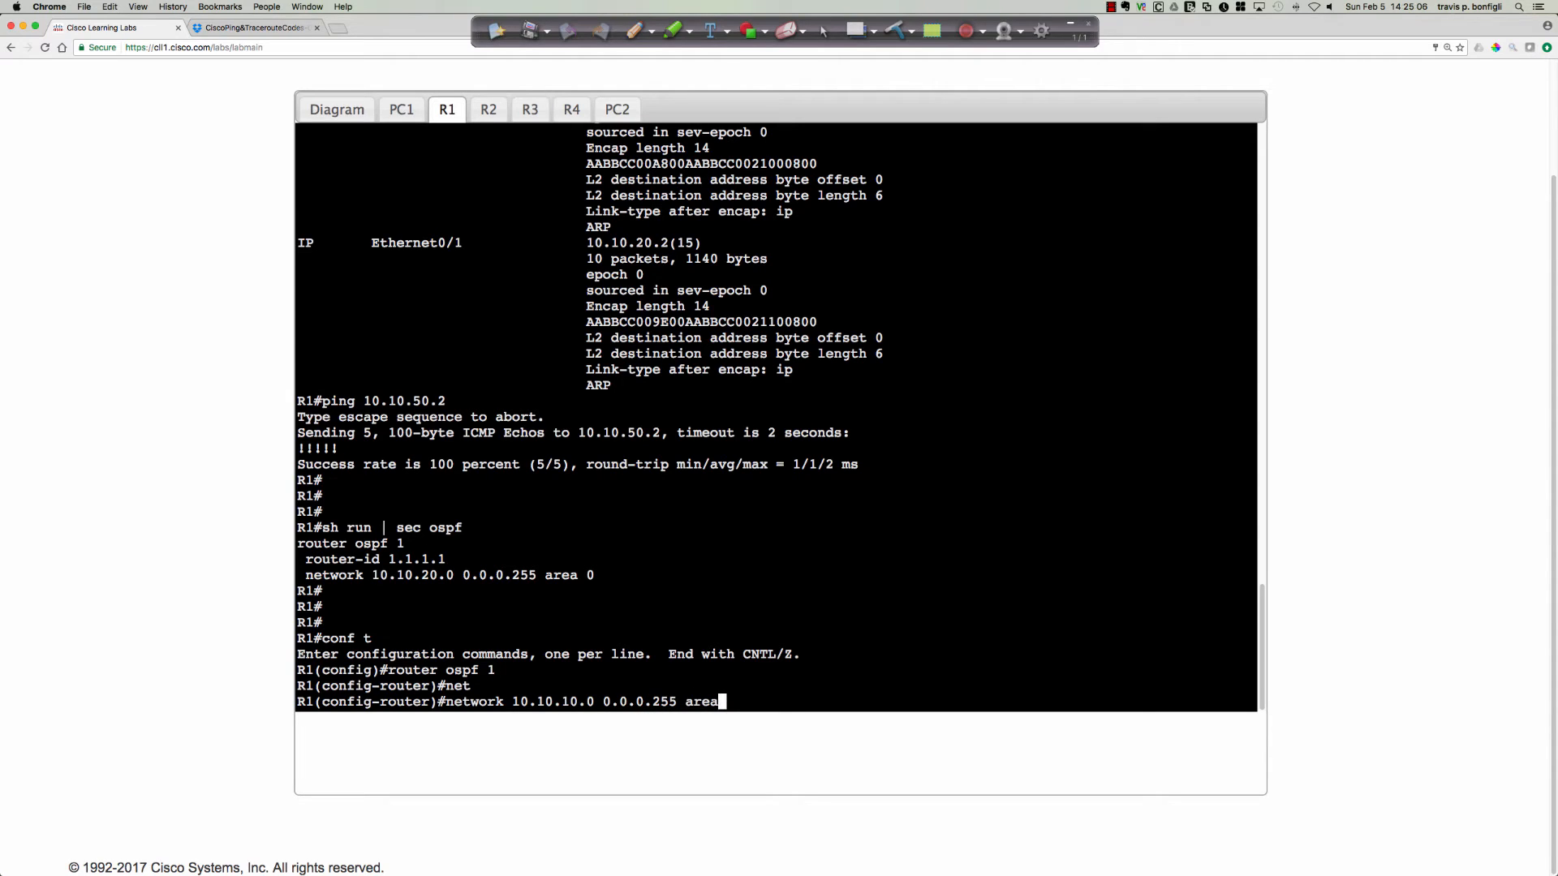
pyautogui.write('0')
pyautogui.press('Return')
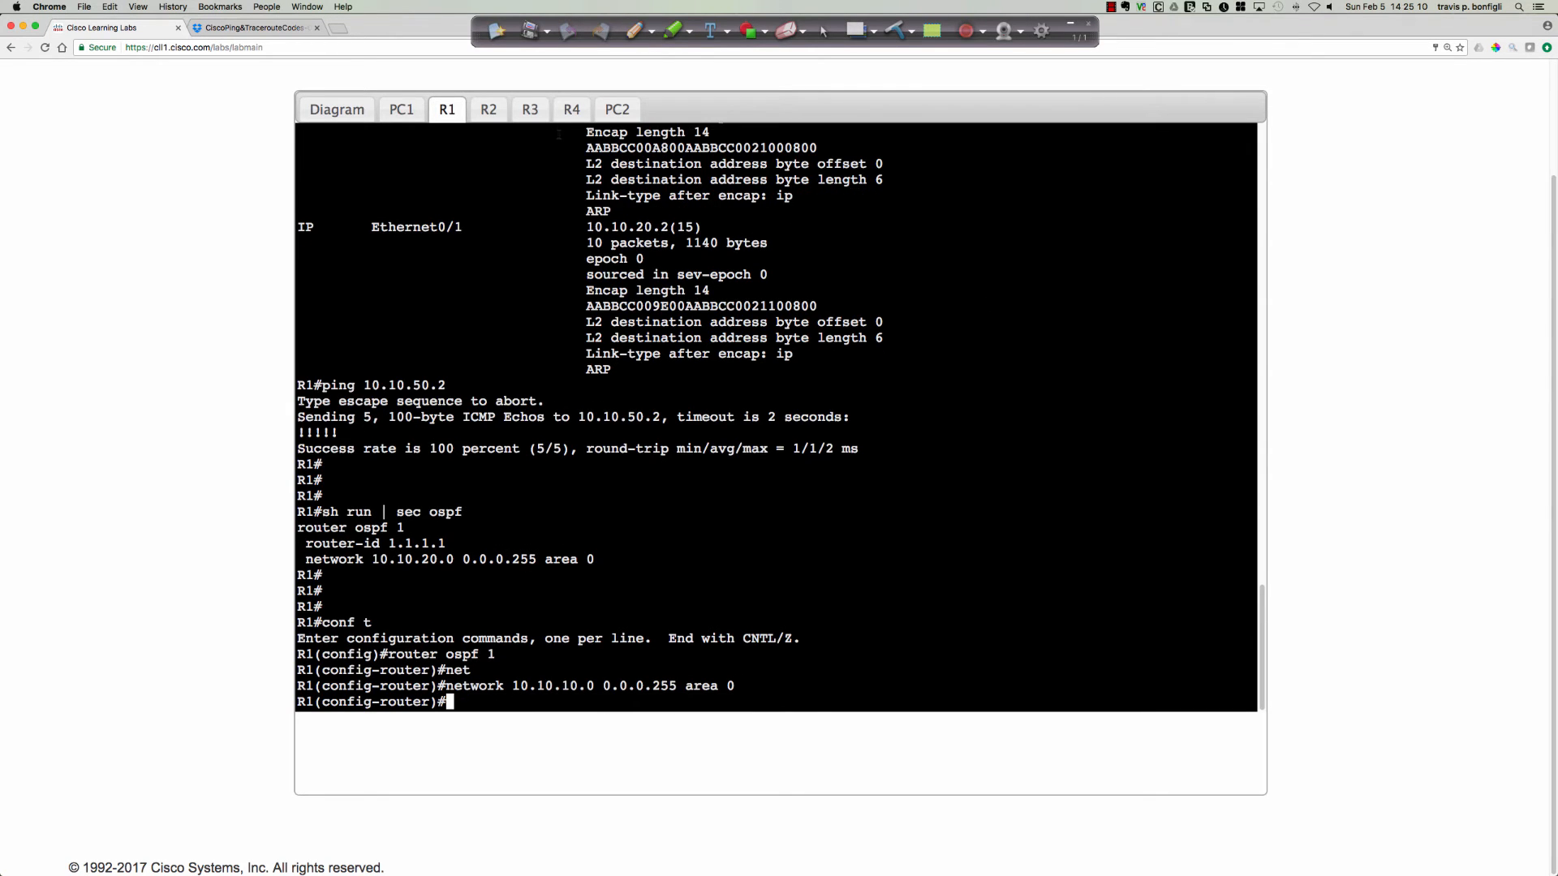
# Run sh ip route twice on R4 to check for an OSPF route to 10.10.10.0/24, highlighting its entry.
pyautogui.click(571, 108)
pyautogui.press('Return')
pyautogui.press('Return')
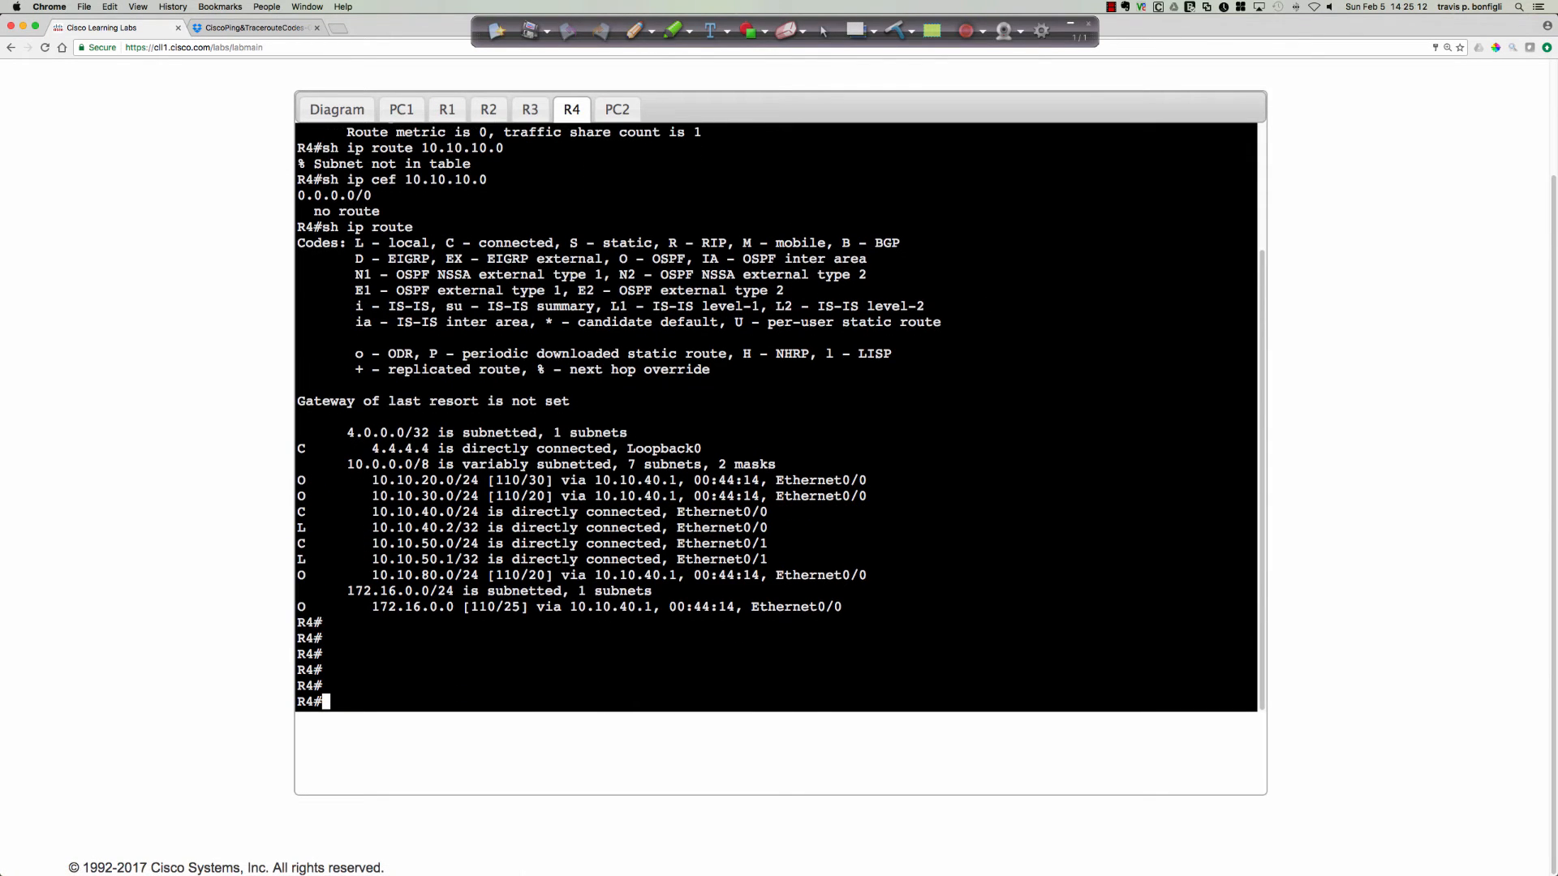
pyautogui.write('sh ip route')
pyautogui.press('Return')
pyautogui.press('space')
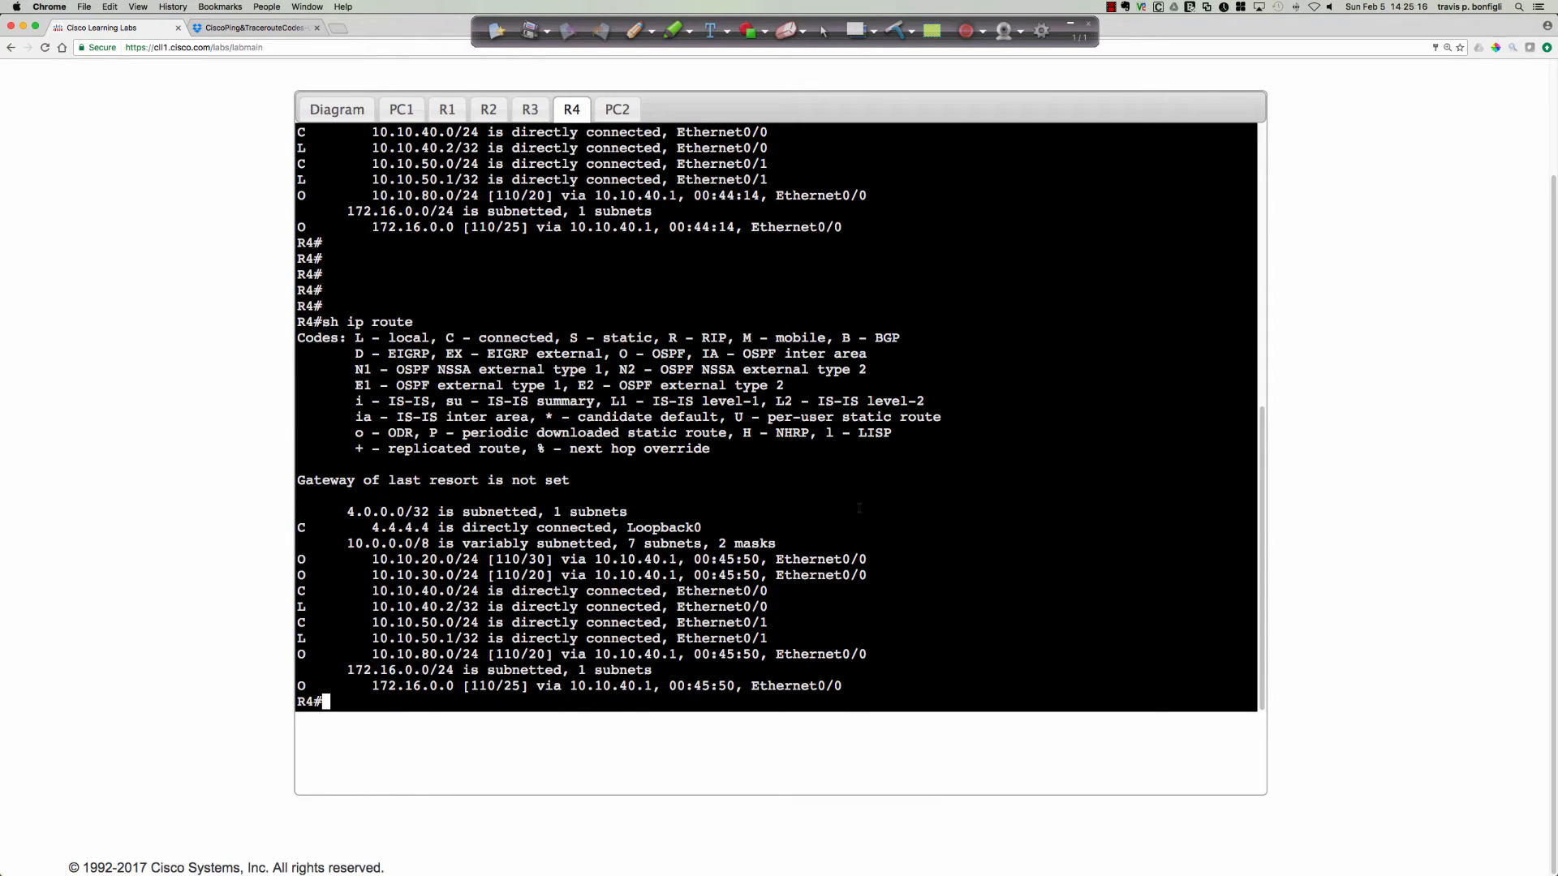
pyautogui.press('Up')
pyautogui.press('Return')
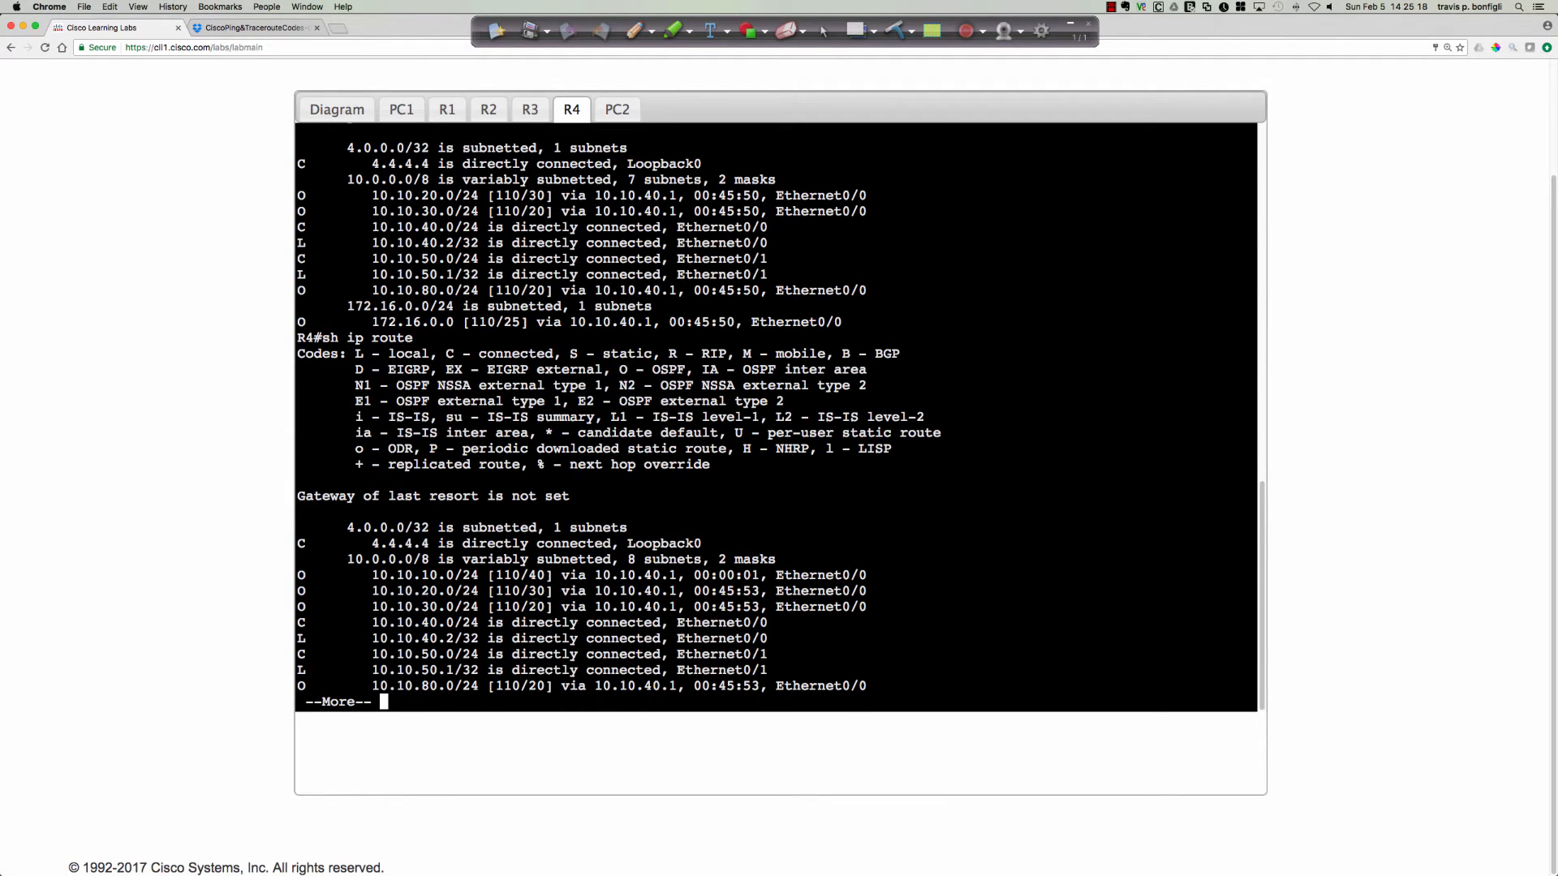
pyautogui.moveTo(301, 575); pyautogui.dragTo(872, 574)
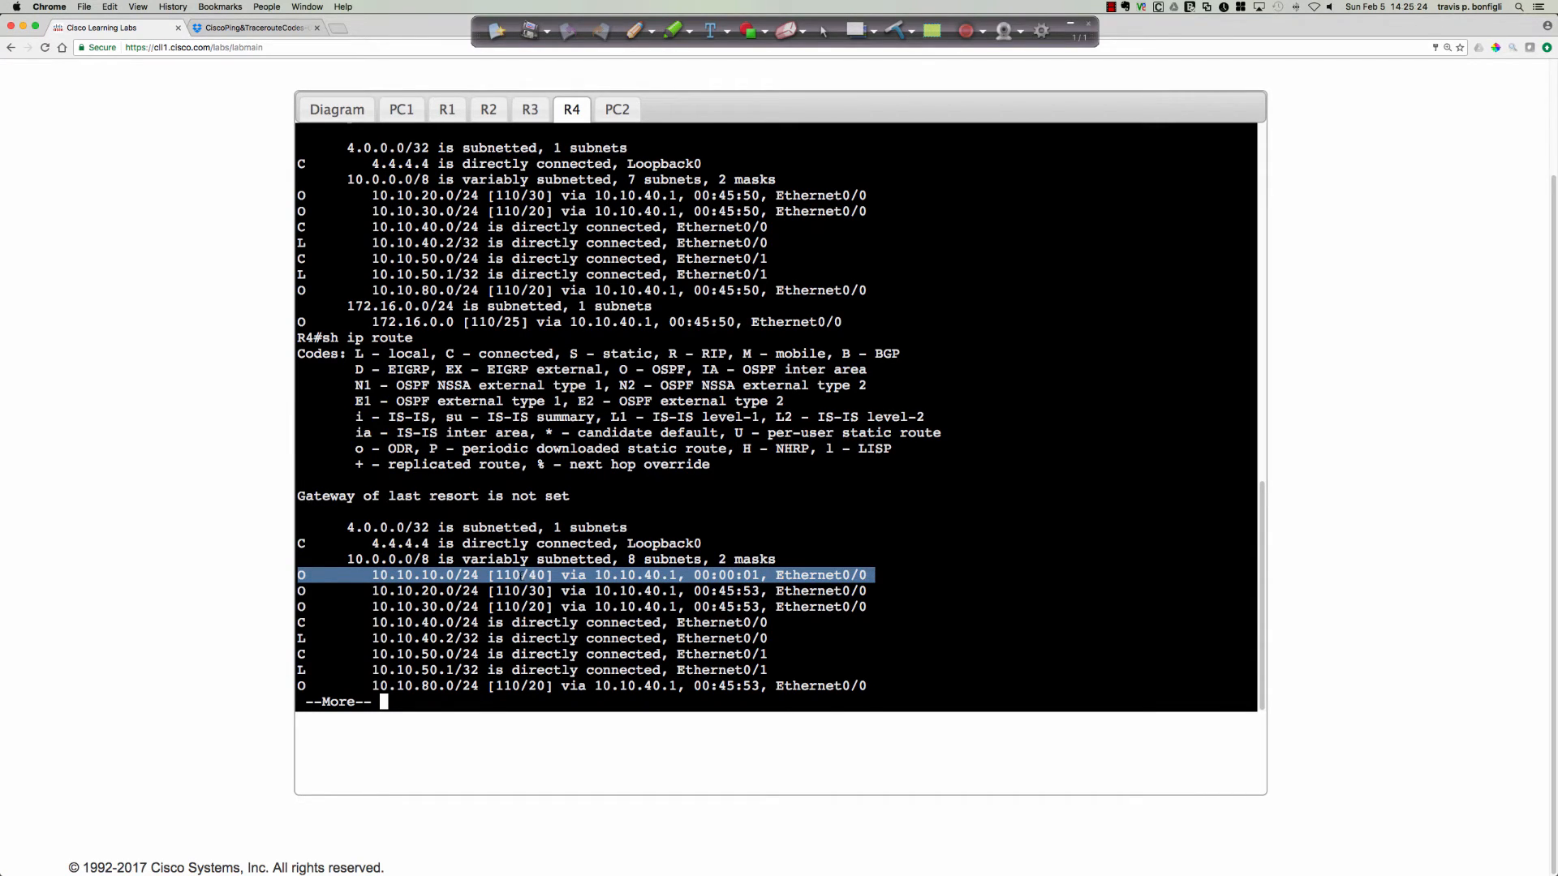
pyautogui.click(931, 487)
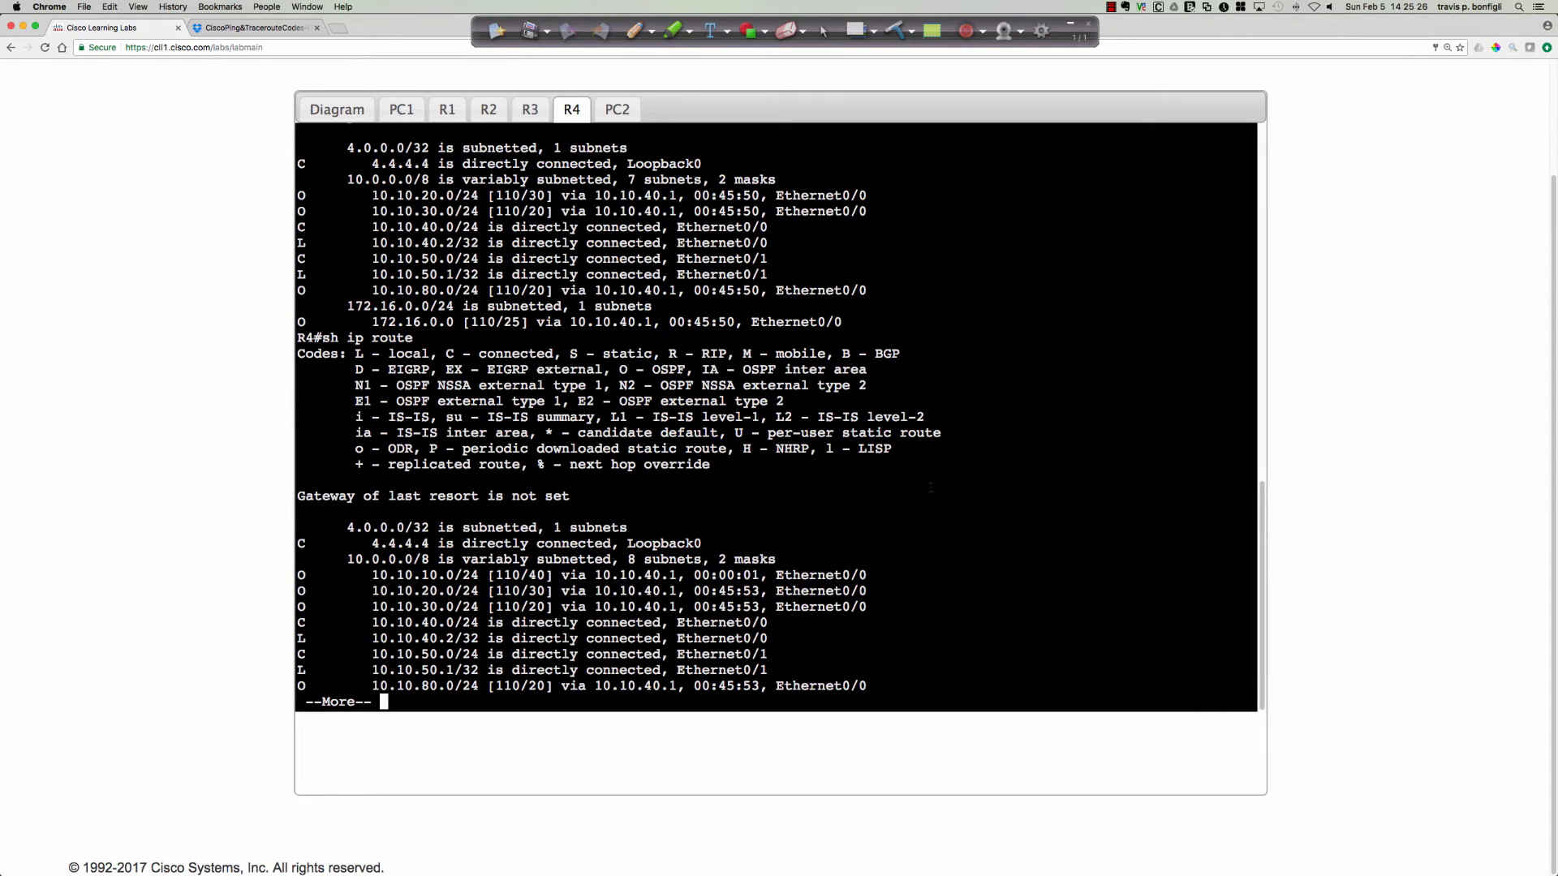
pyautogui.press('space')
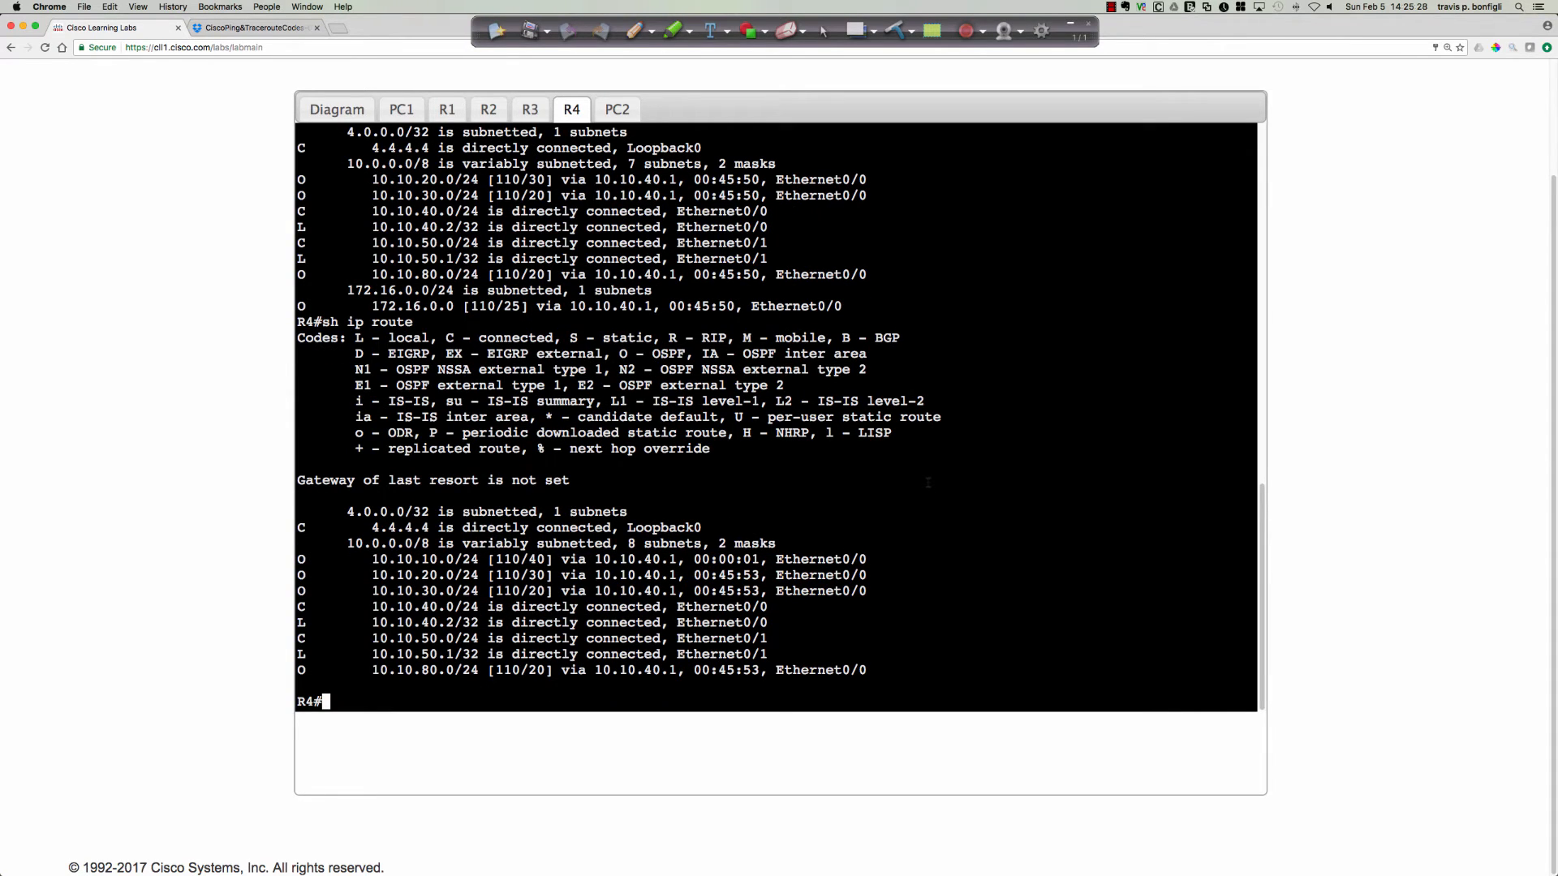
# Trace the path from R4 to PC1 with trace 10.10.10.1.
pyautogui.write('trace 10.10.10.1')
pyautogui.press('Return')
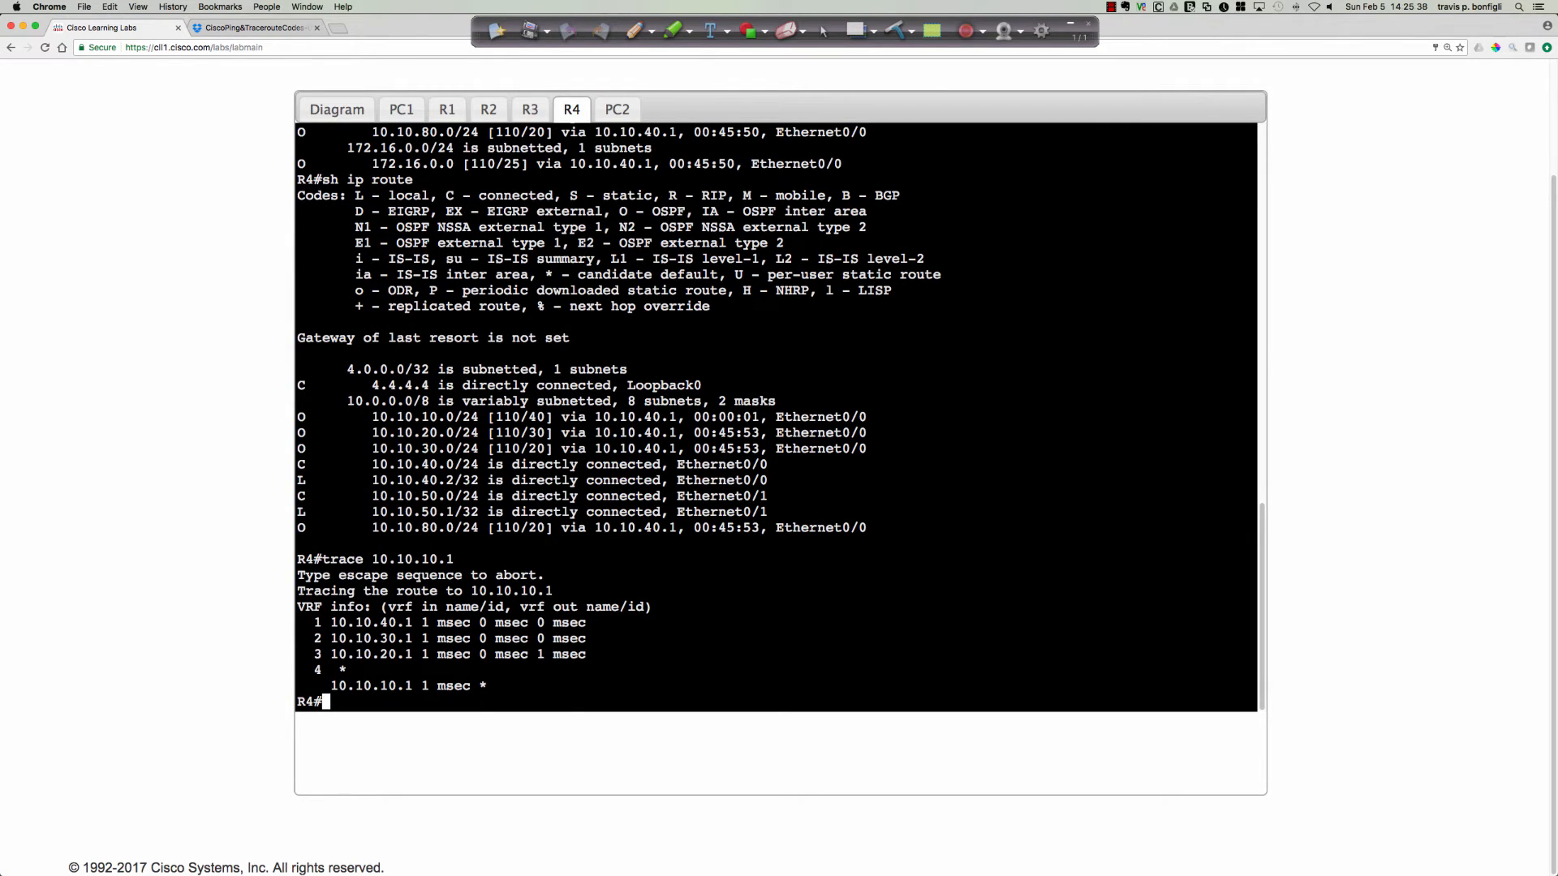
# Trace the complete path from PC2 back to PC1 with trace 10.10.10.1 on PC2's console.
pyautogui.click(619, 111)
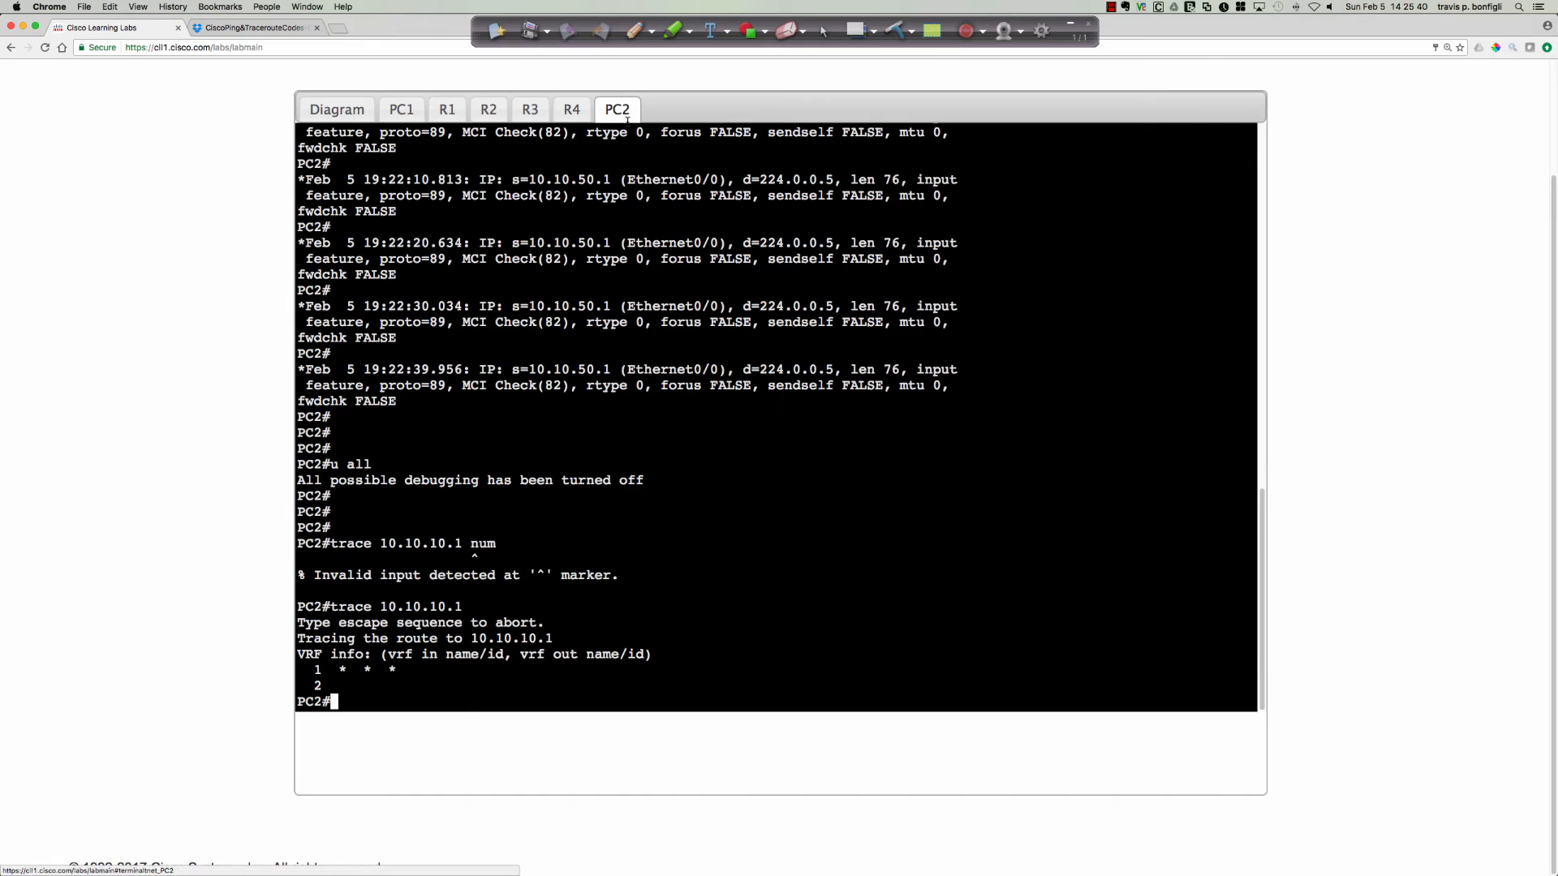
pyautogui.click(730, 460)
pyautogui.press('Return')
pyautogui.press('Return')
pyautogui.press('Return')
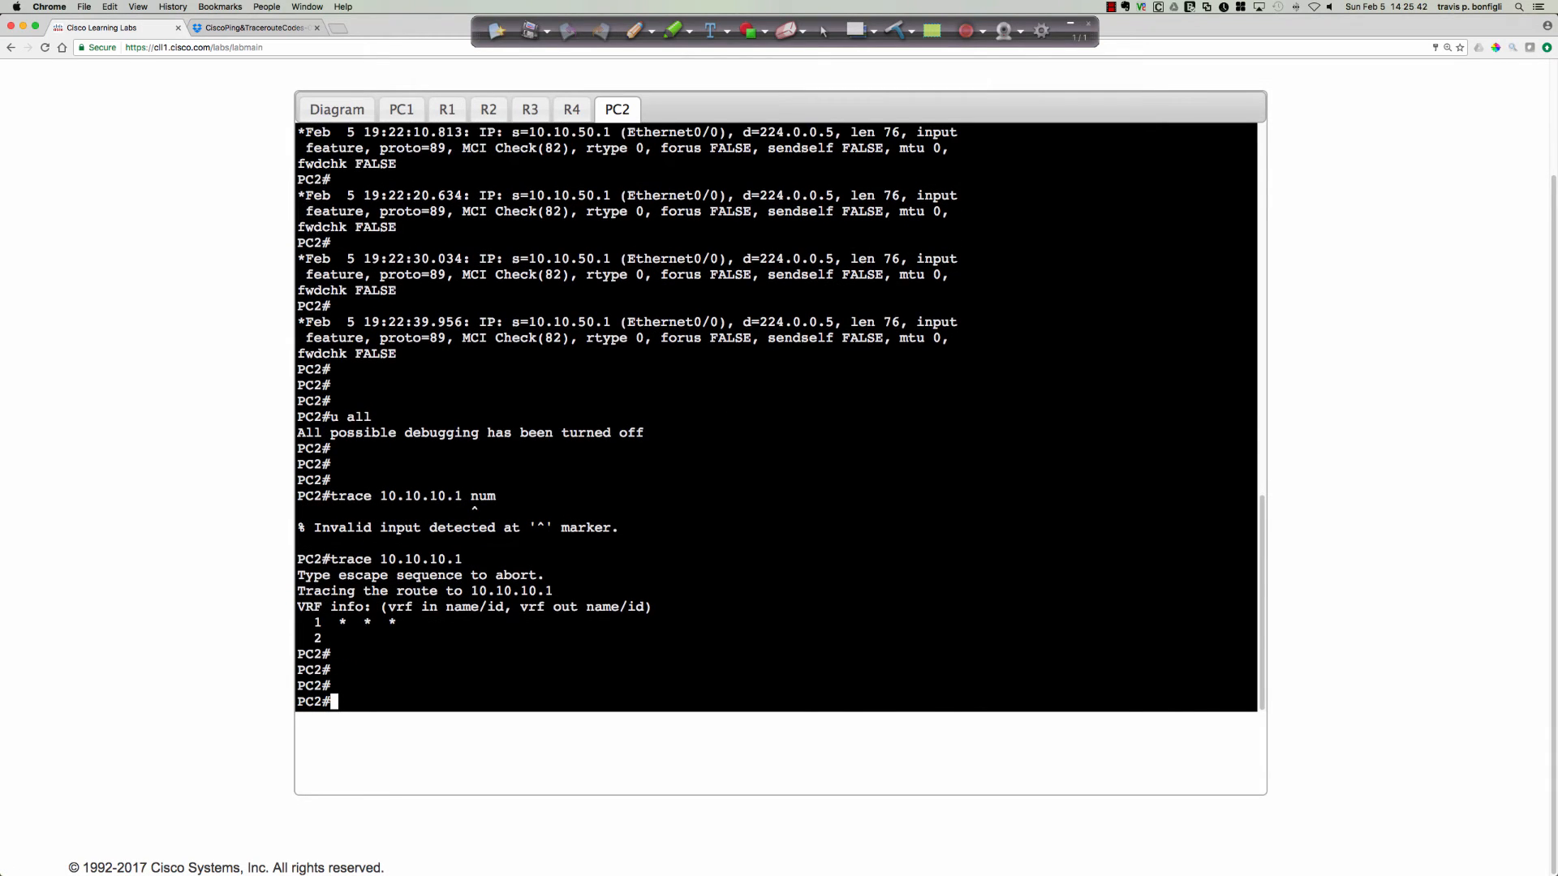
pyautogui.write('trace 10.10.10.1')
pyautogui.press('Return')
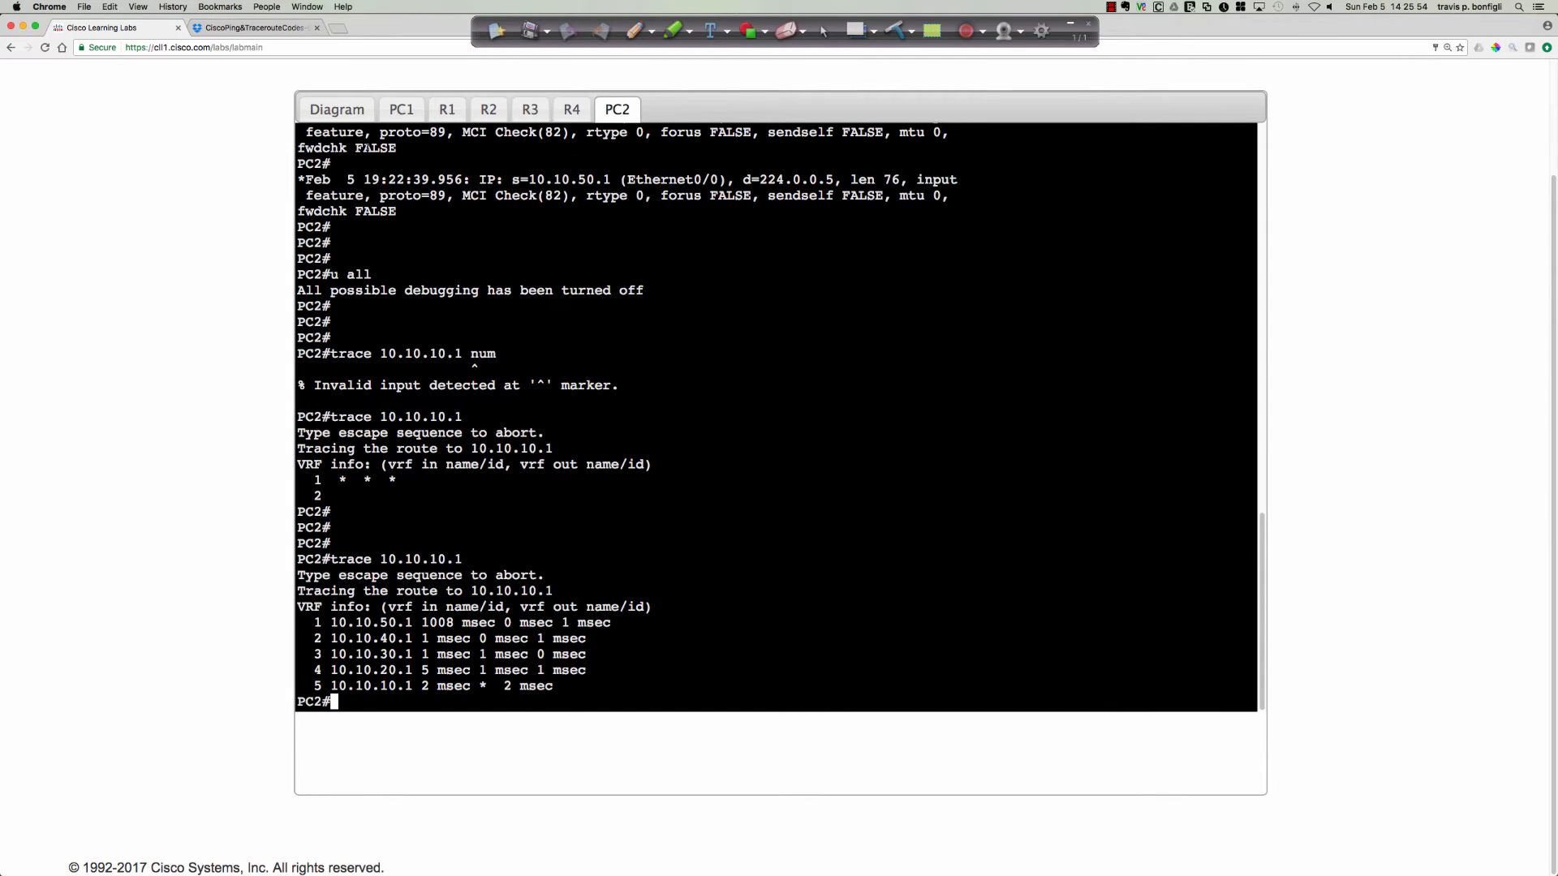
# On R2, list the interfaces with sh ip int bri and display the tunnel's configuration with sh run int tunnel0.
pyautogui.click(345, 114)
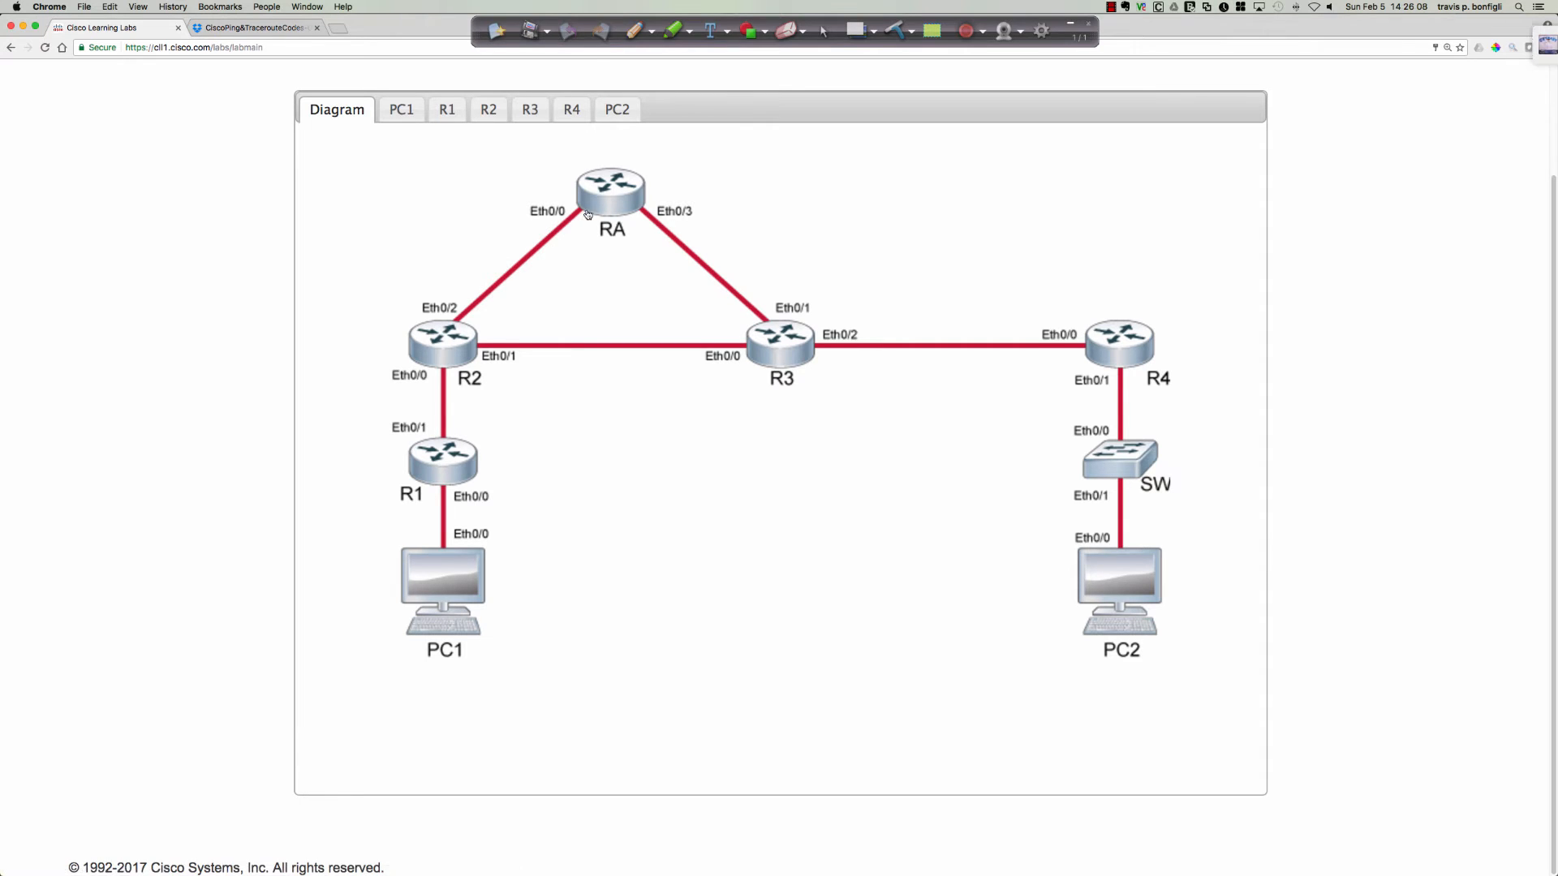
pyautogui.click(452, 351)
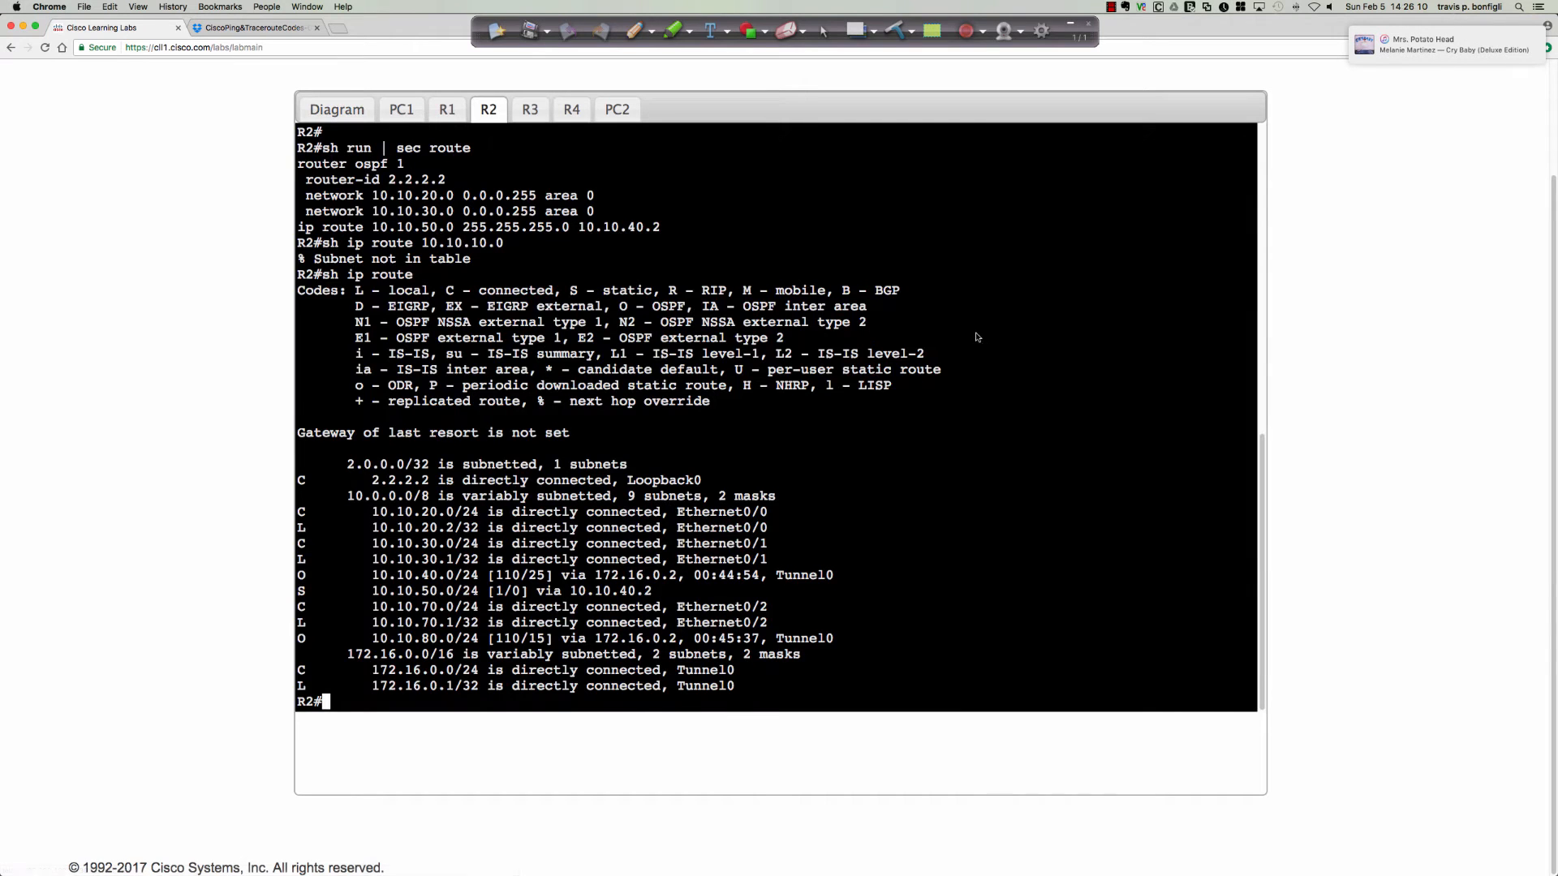
pyautogui.write('sh ip int bri')
pyautogui.press('Return')
pyautogui.press('Return')
pyautogui.press('Return')
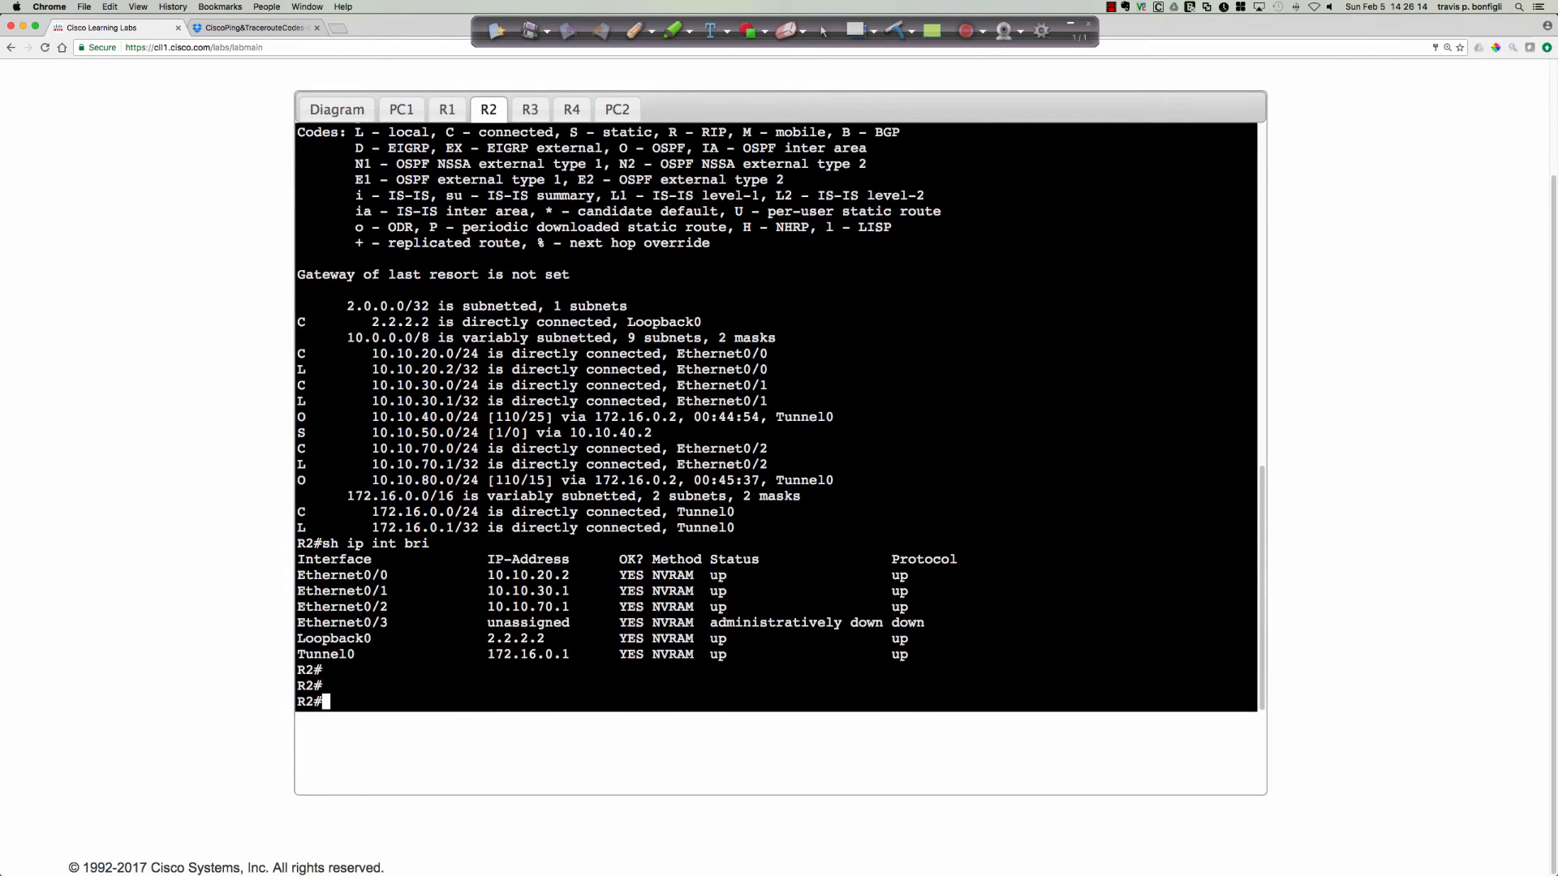
pyautogui.write('sh run int tunnel0')
pyautogui.press('Return')
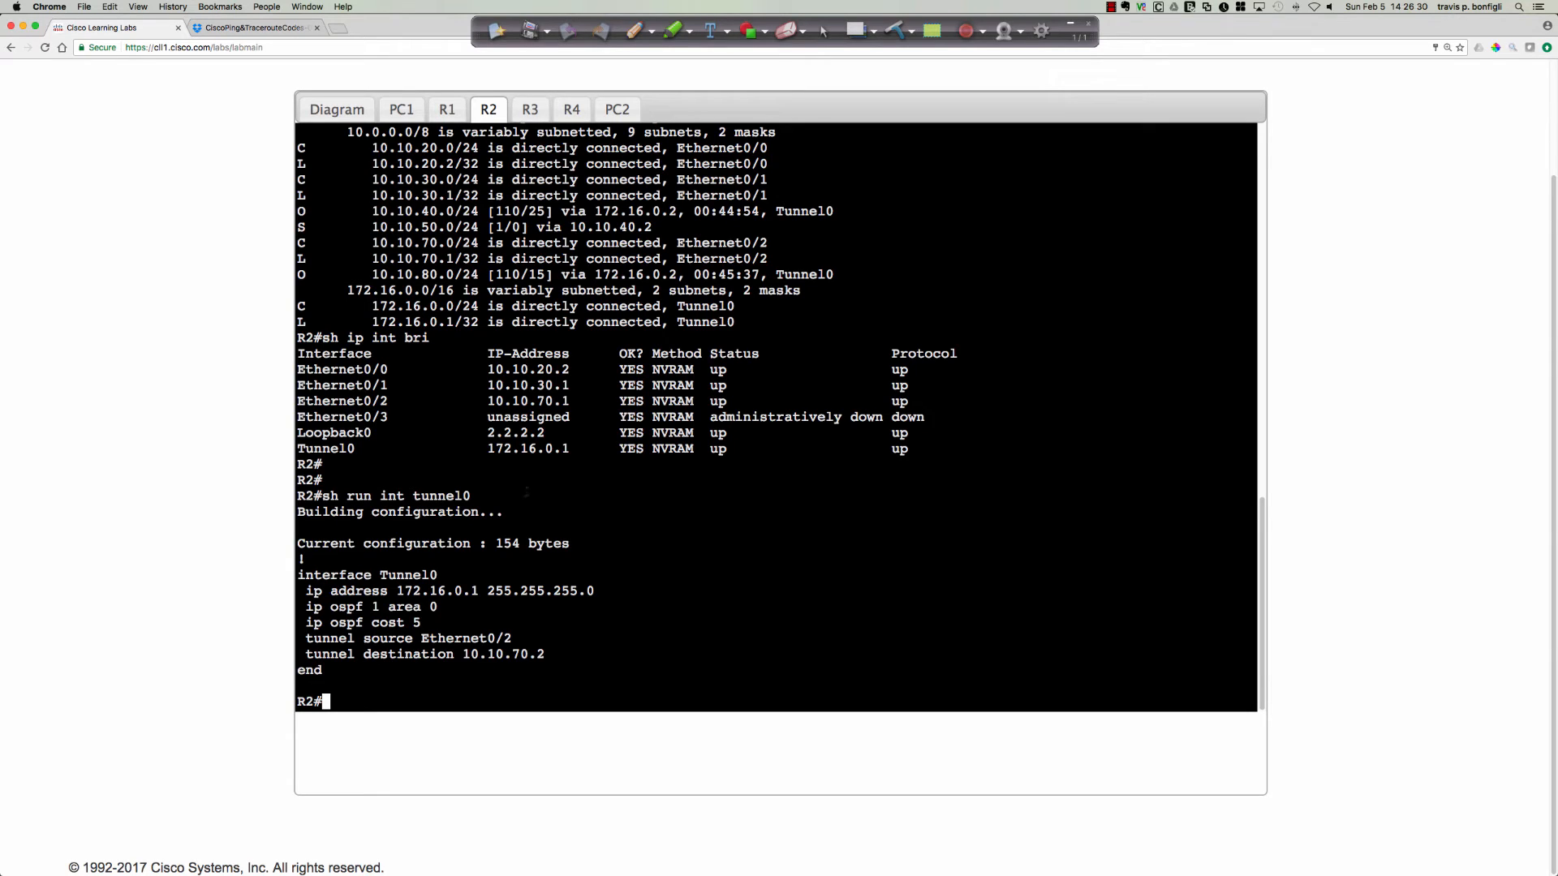
# Open router RA's console from the topology diagram and enter privileged EXEC mode with en.
pyautogui.click(341, 114)
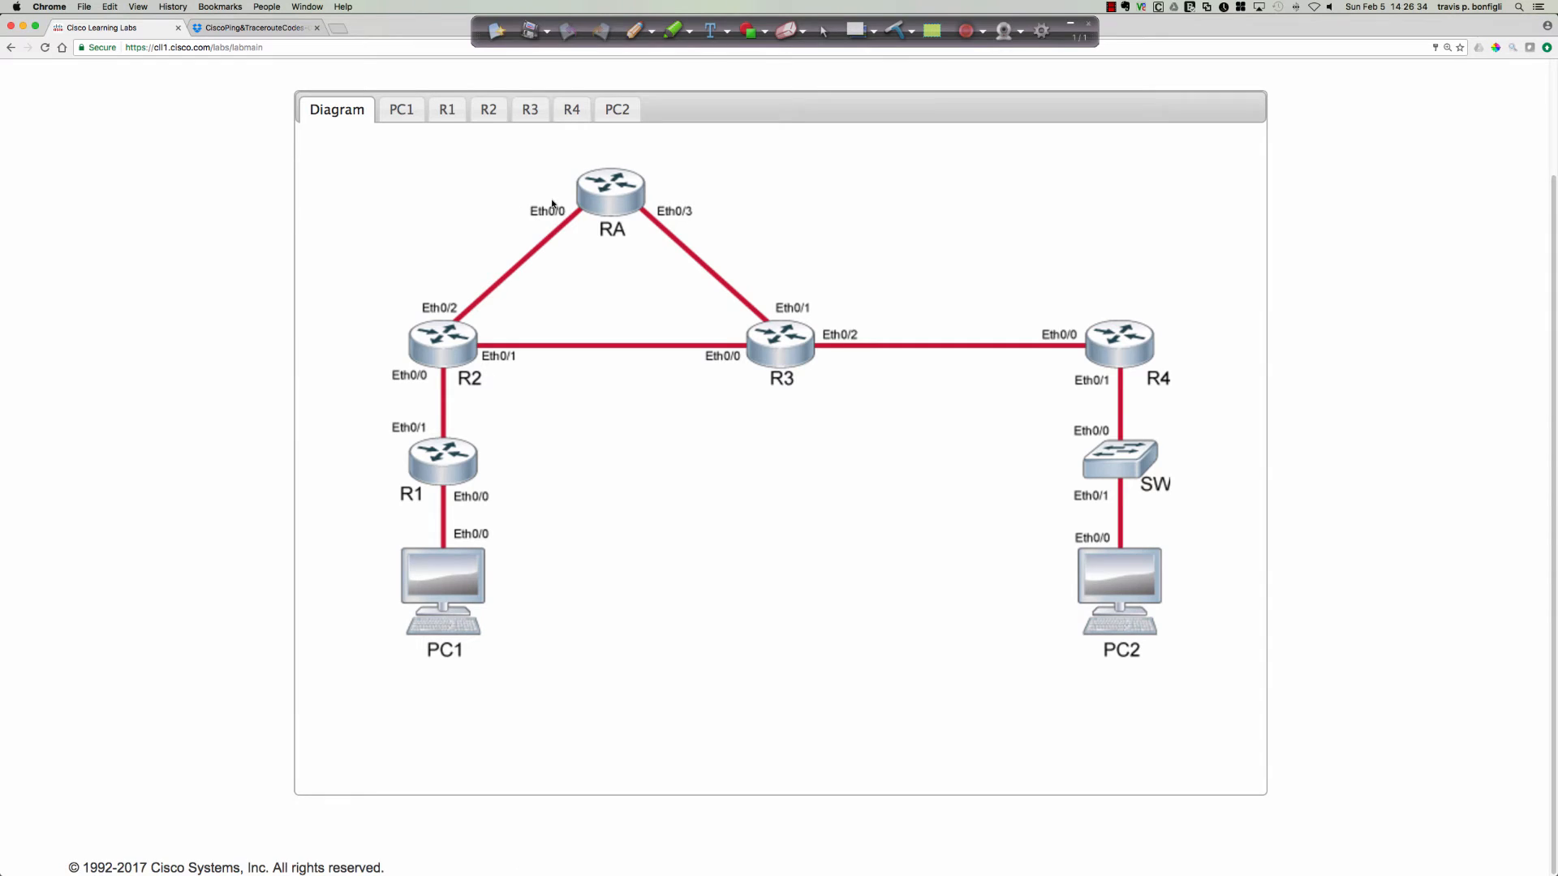
pyautogui.click(604, 198)
pyautogui.press('Return')
pyautogui.press('Return')
pyautogui.press('Return')
pyautogui.press('Return')
pyautogui.press('Return')
pyautogui.press('Return')
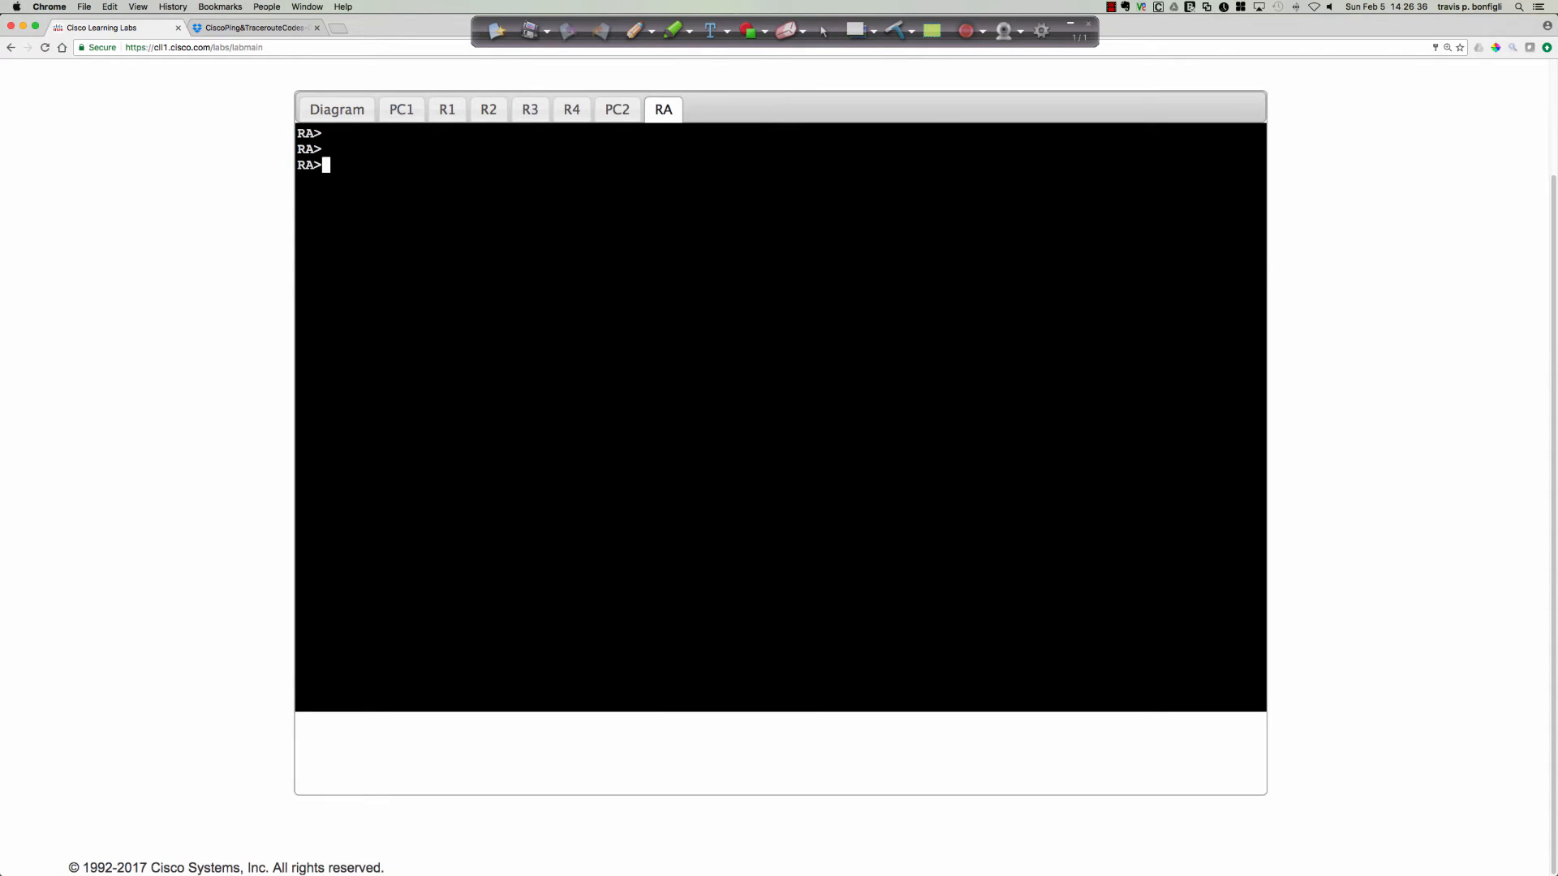
pyautogui.write('en')
pyautogui.press('Return')
# List RA's interfaces with sh ip int bri and highlight the Ethernet0/0 IP address.
pyautogui.write('sh ip rou')
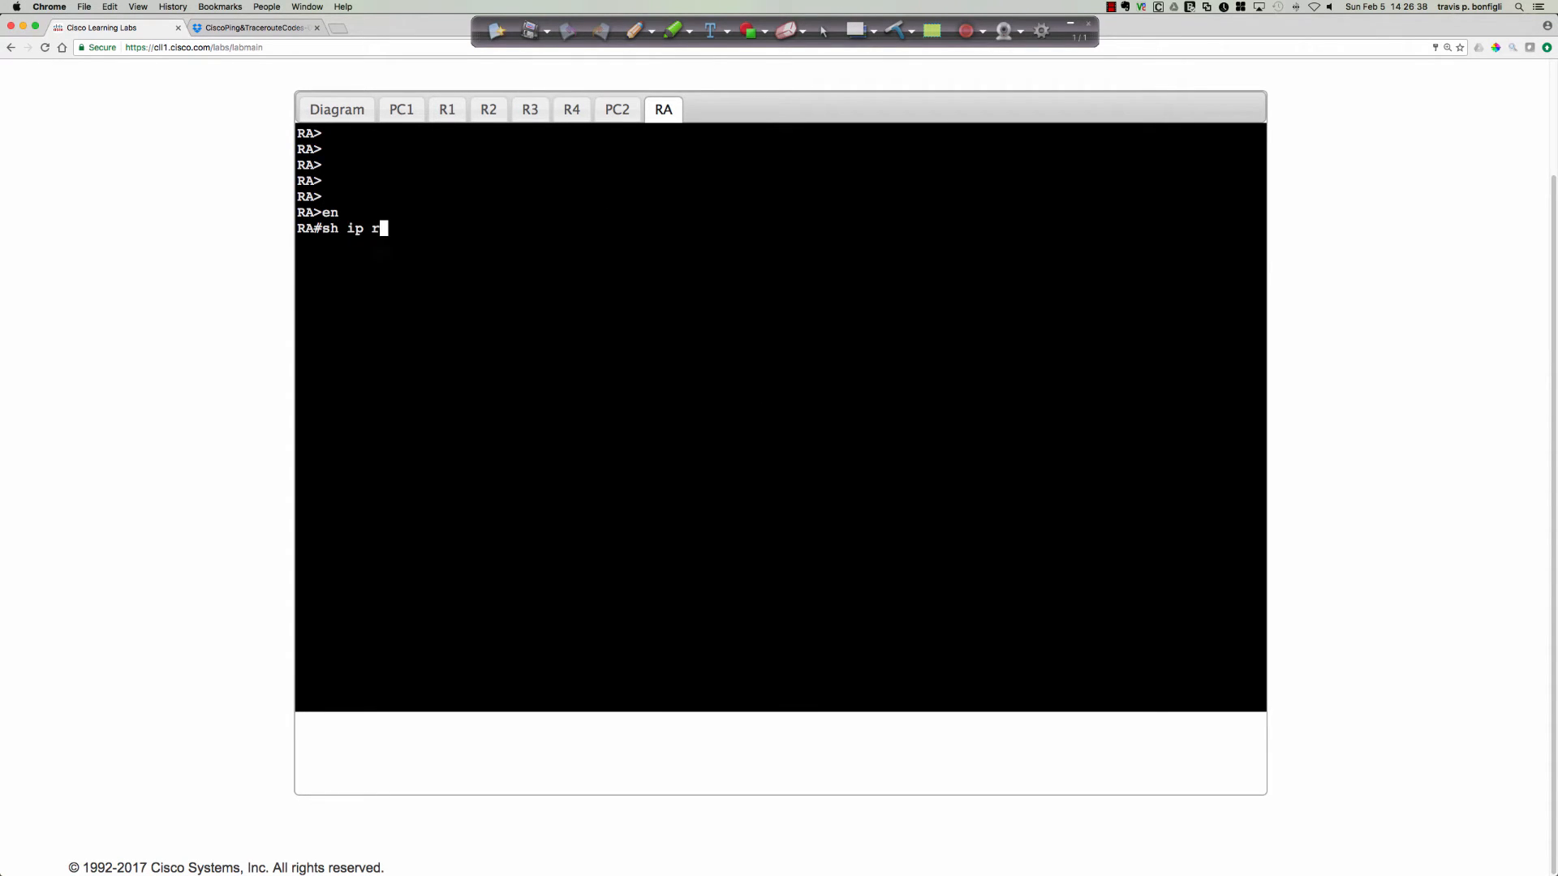
pyautogui.press('BackSpace')
pyautogui.press('BackSpace')
pyautogui.press('BackSpace')
pyautogui.write('int bri')
pyautogui.press('Return')
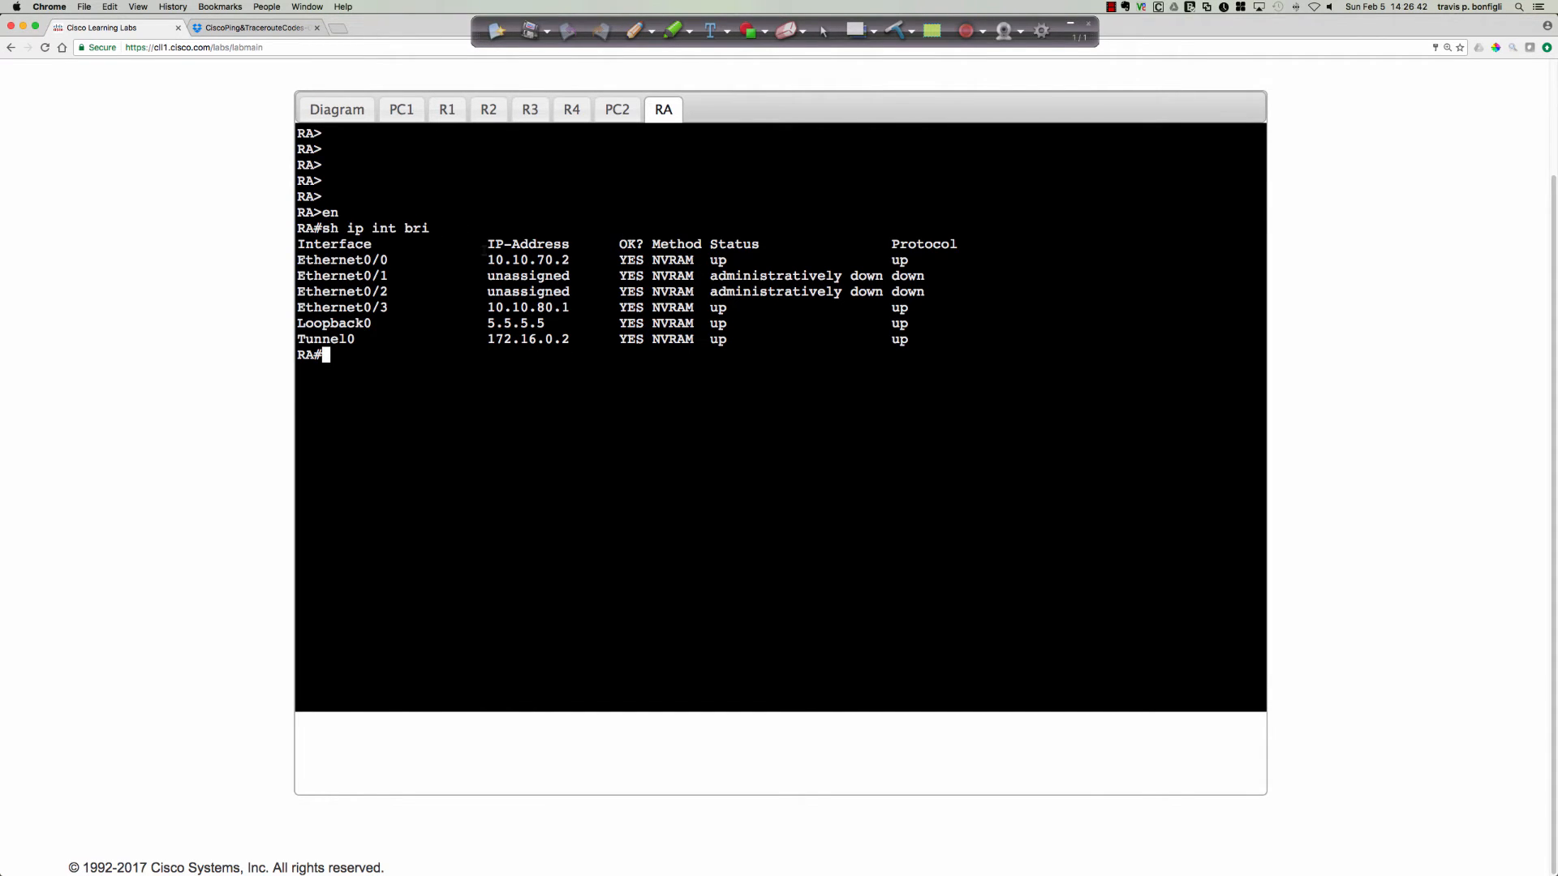
pyautogui.moveTo(485, 252); pyautogui.dragTo(579, 259)
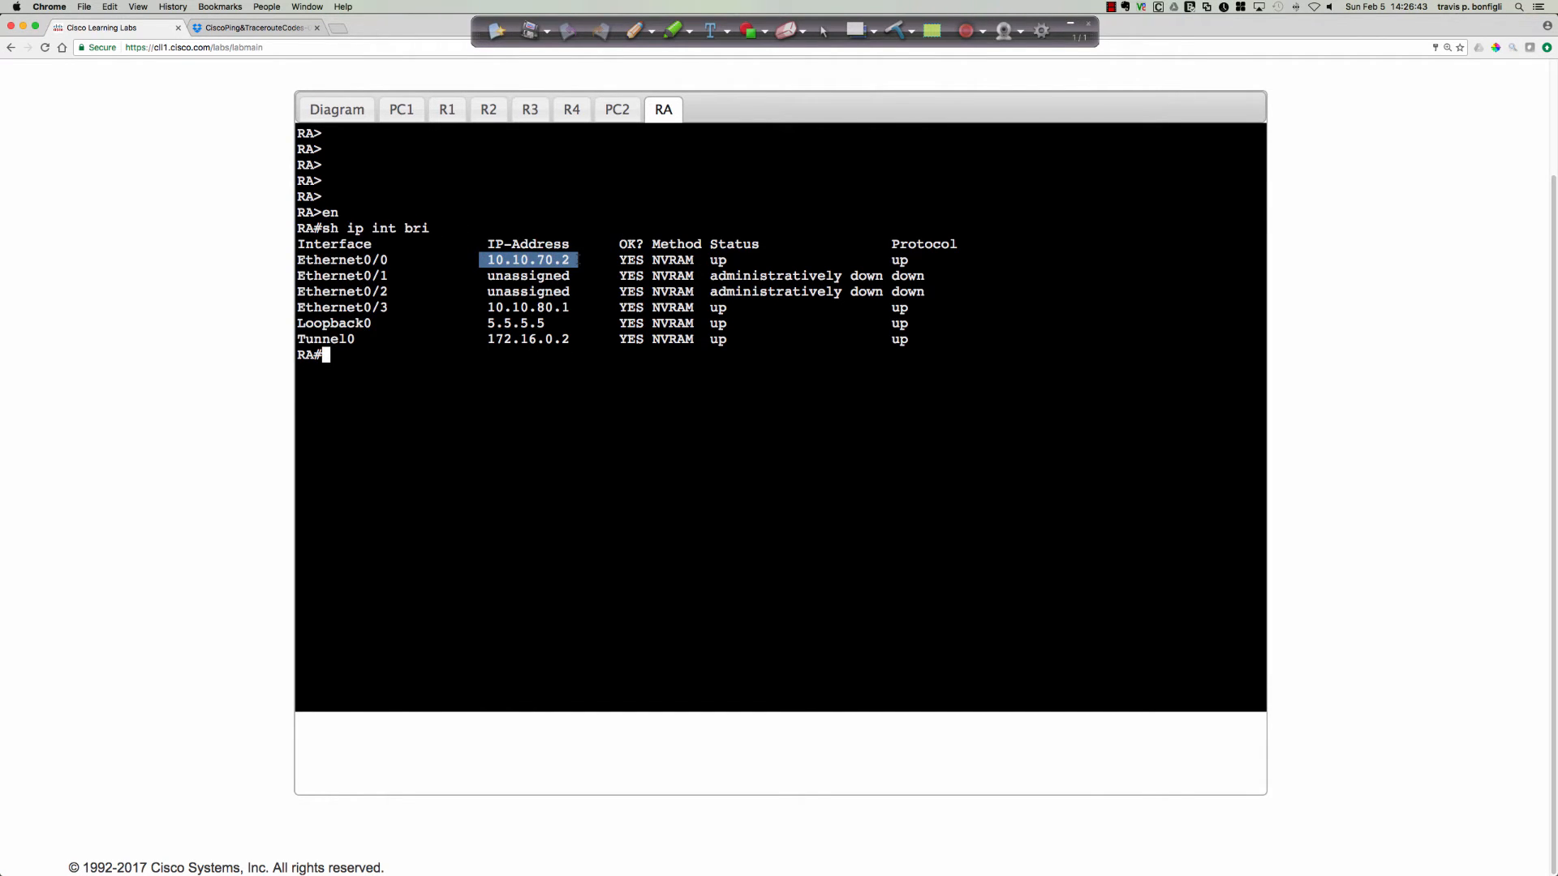
pyautogui.click(899, 415)
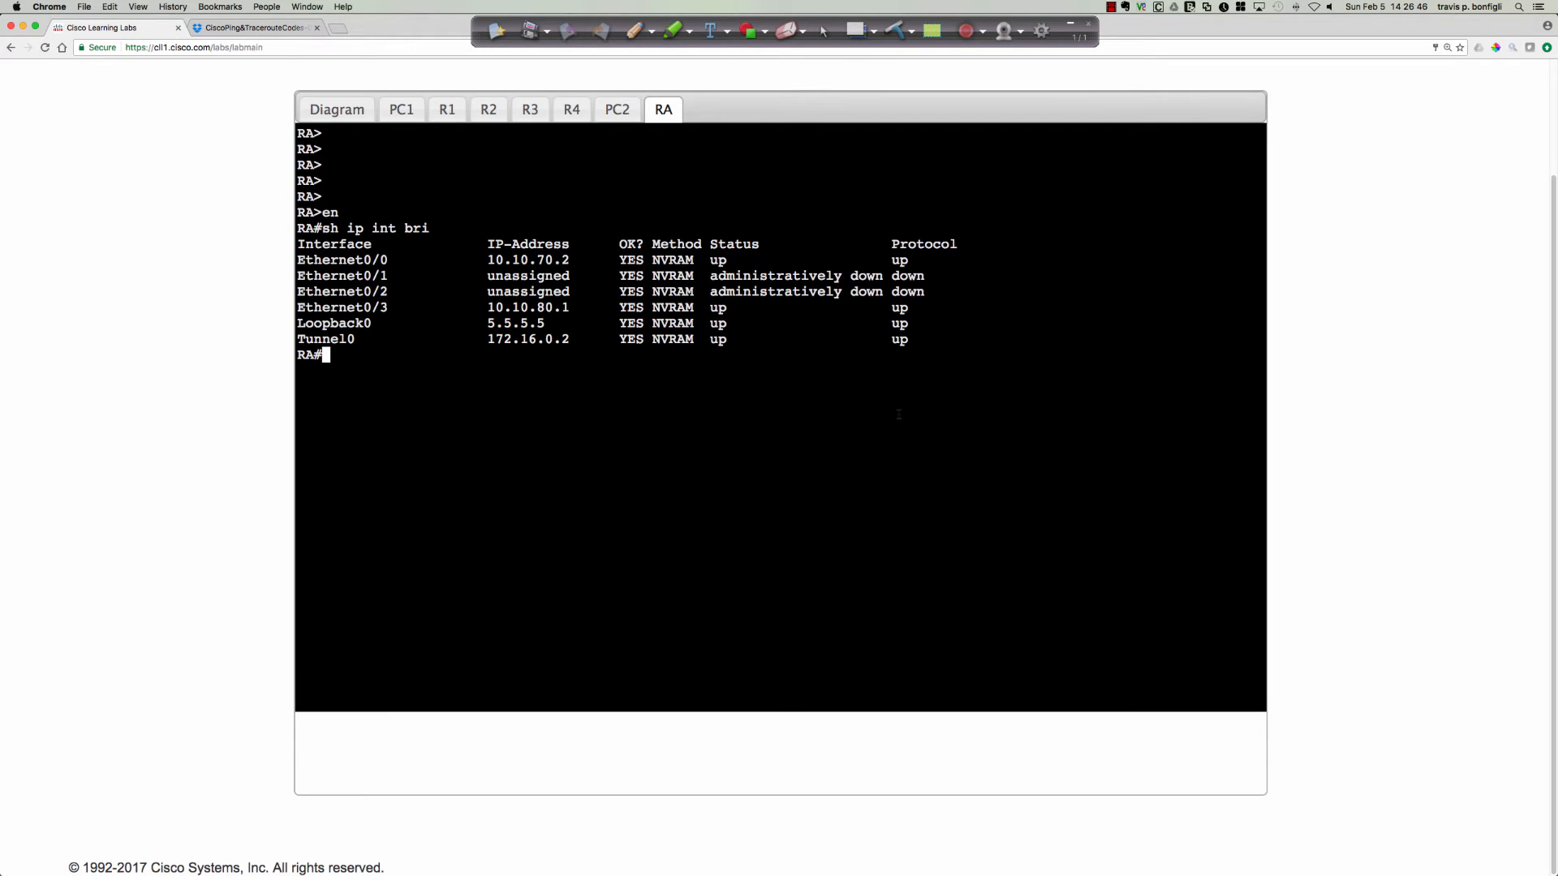
# Display the running configuration of RA's Ethernet0/0 interface with sh run int e0/0.
pyautogui.write('sh run int e0/0')
pyautogui.press('Return')
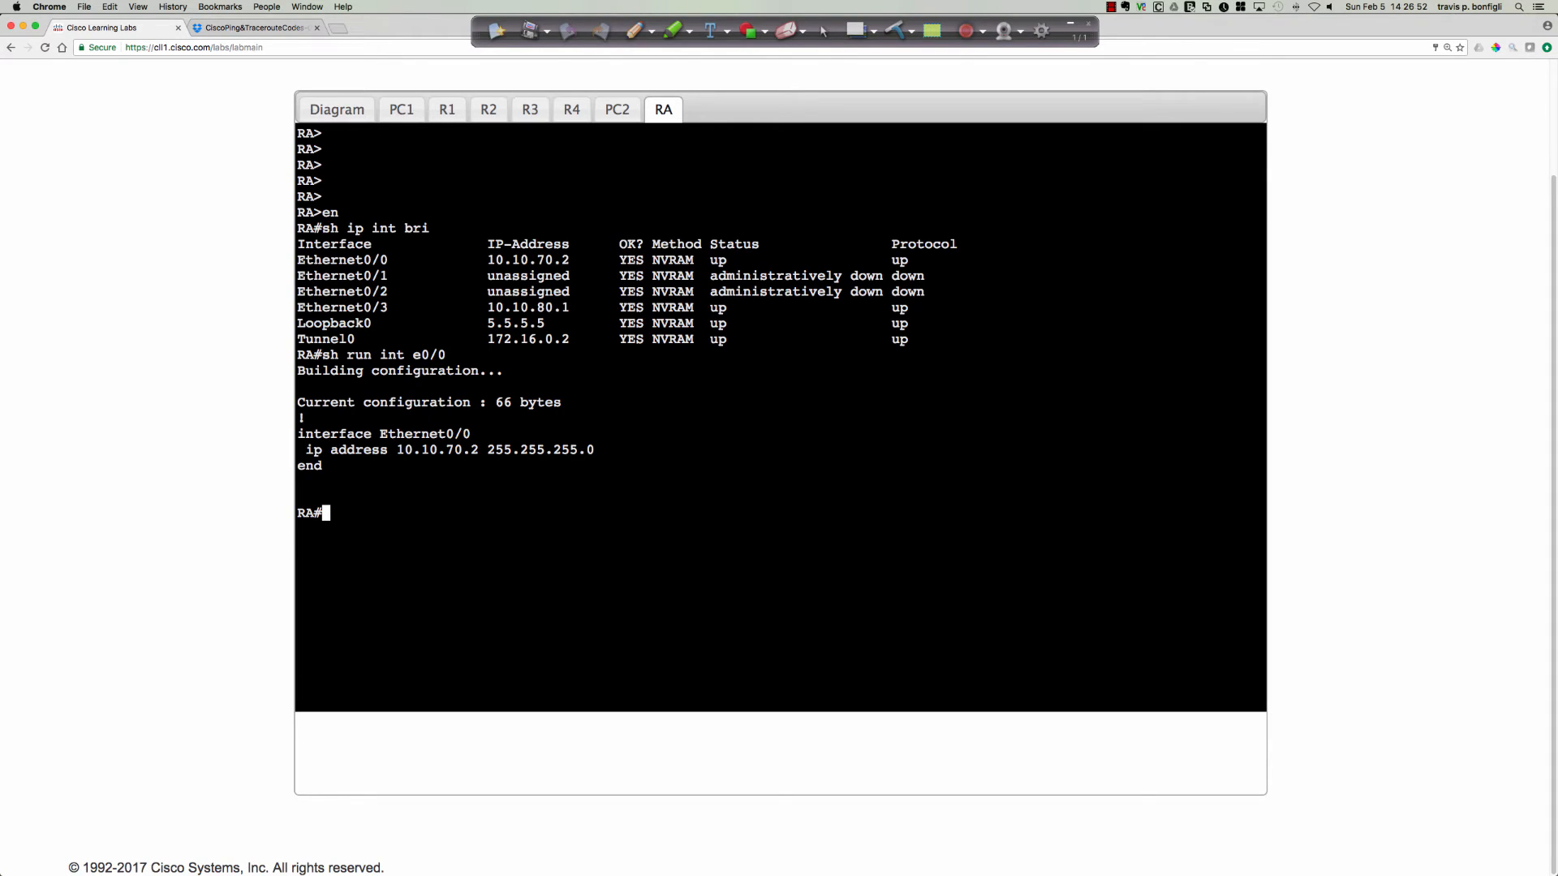
# Display the running configuration of RA's Tunnel0 interface with sh run int tu0.
pyautogui.write('sh run int tu0')
pyautogui.press('Return')
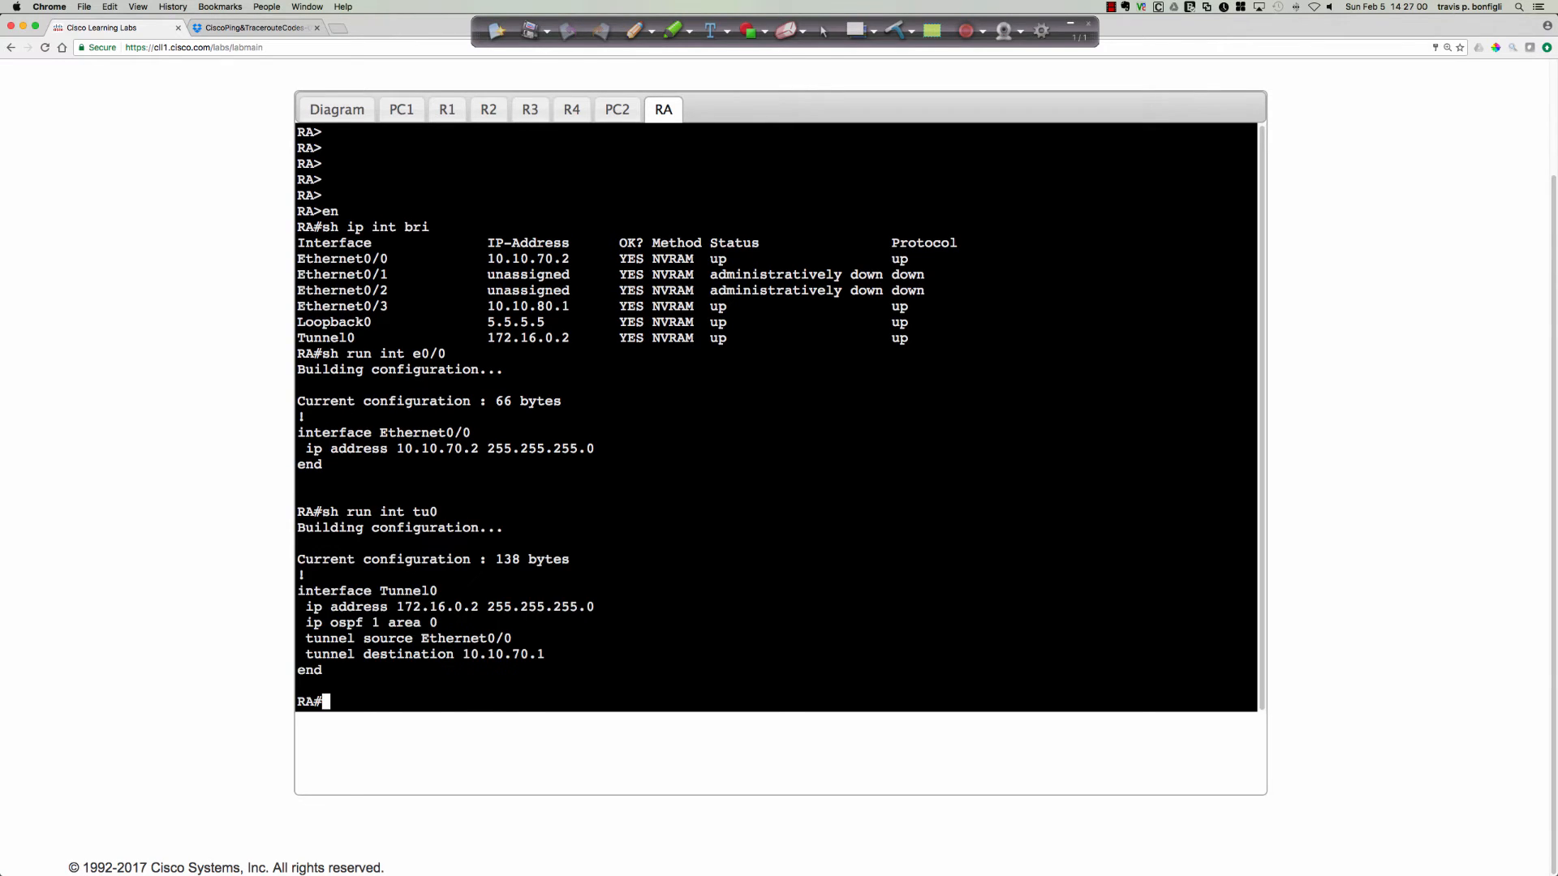
pyautogui.press('Return')
pyautogui.press('Return')
pyautogui.press('Return')
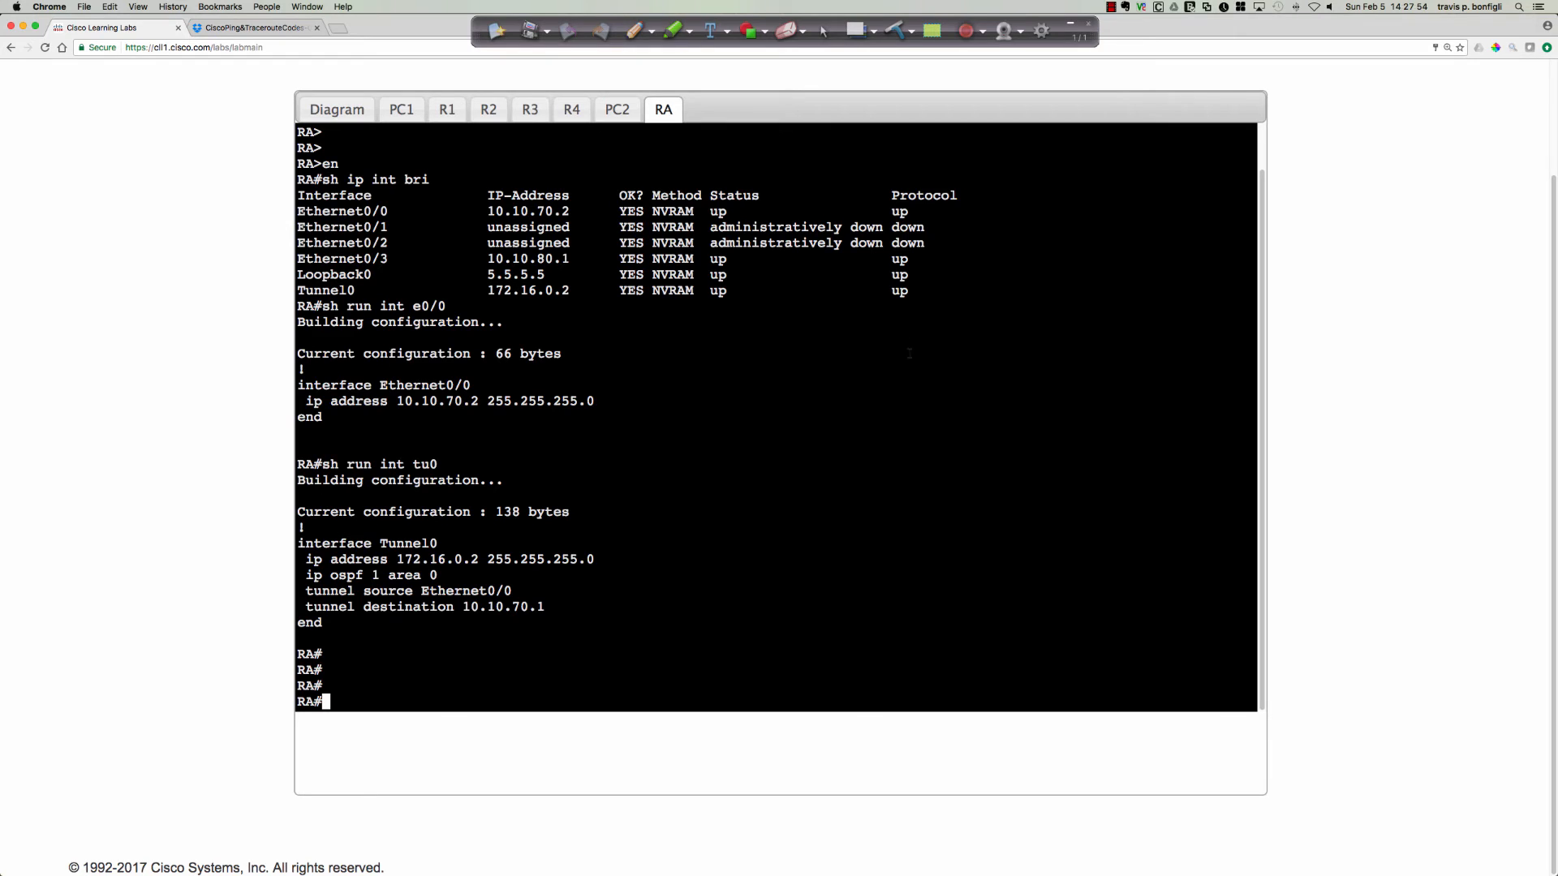
# Open R2's console from the topology diagram and filter its running configuration with sh run | inc route.
pyautogui.click(403, 110)
pyautogui.click(347, 111)
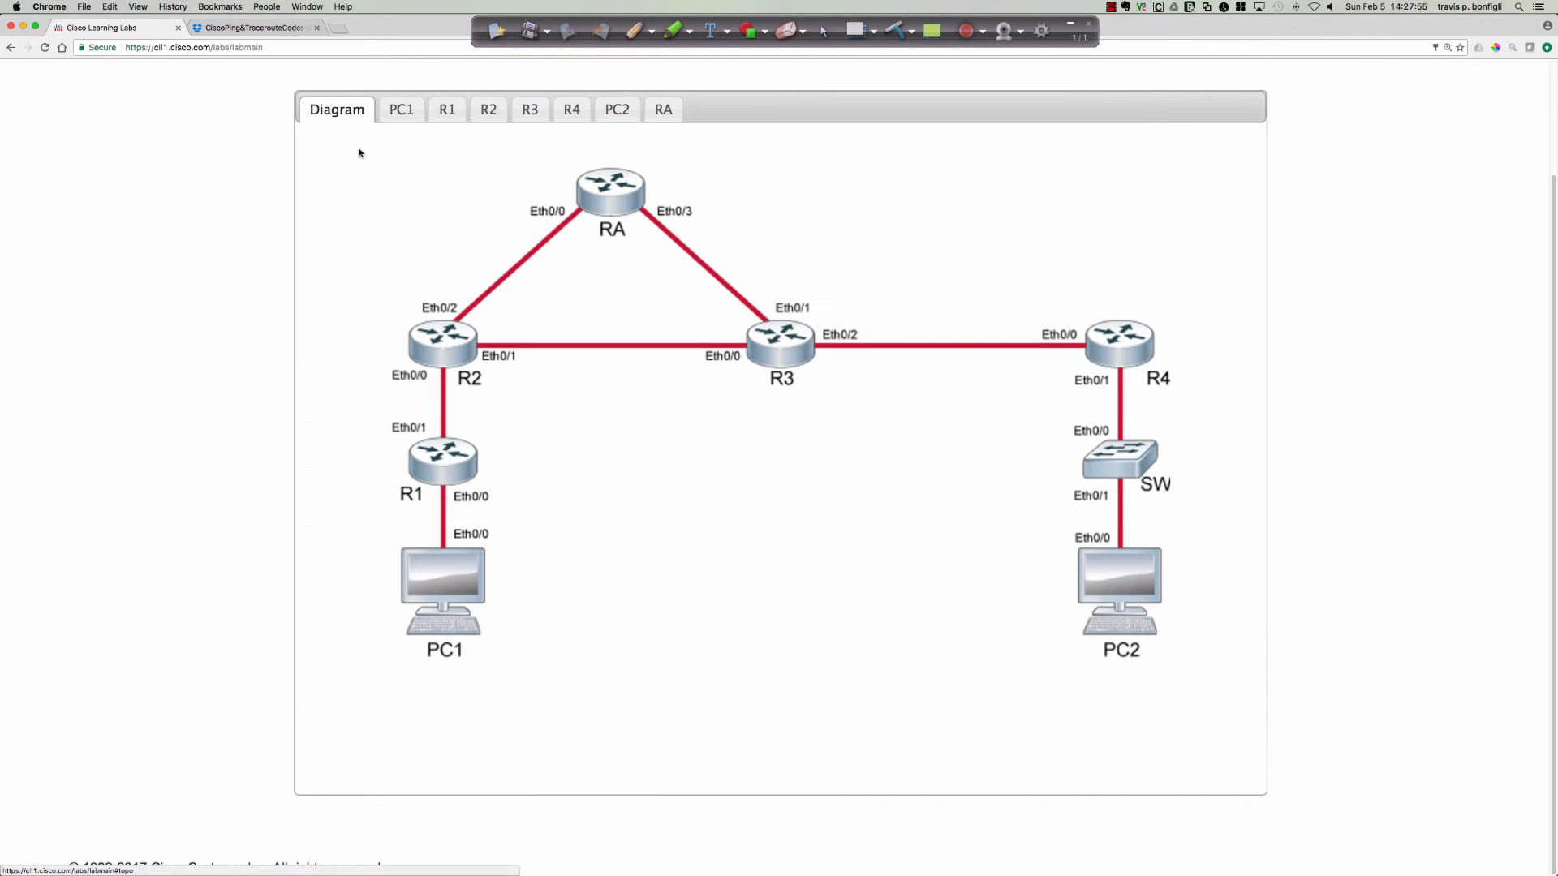
pyautogui.click(451, 348)
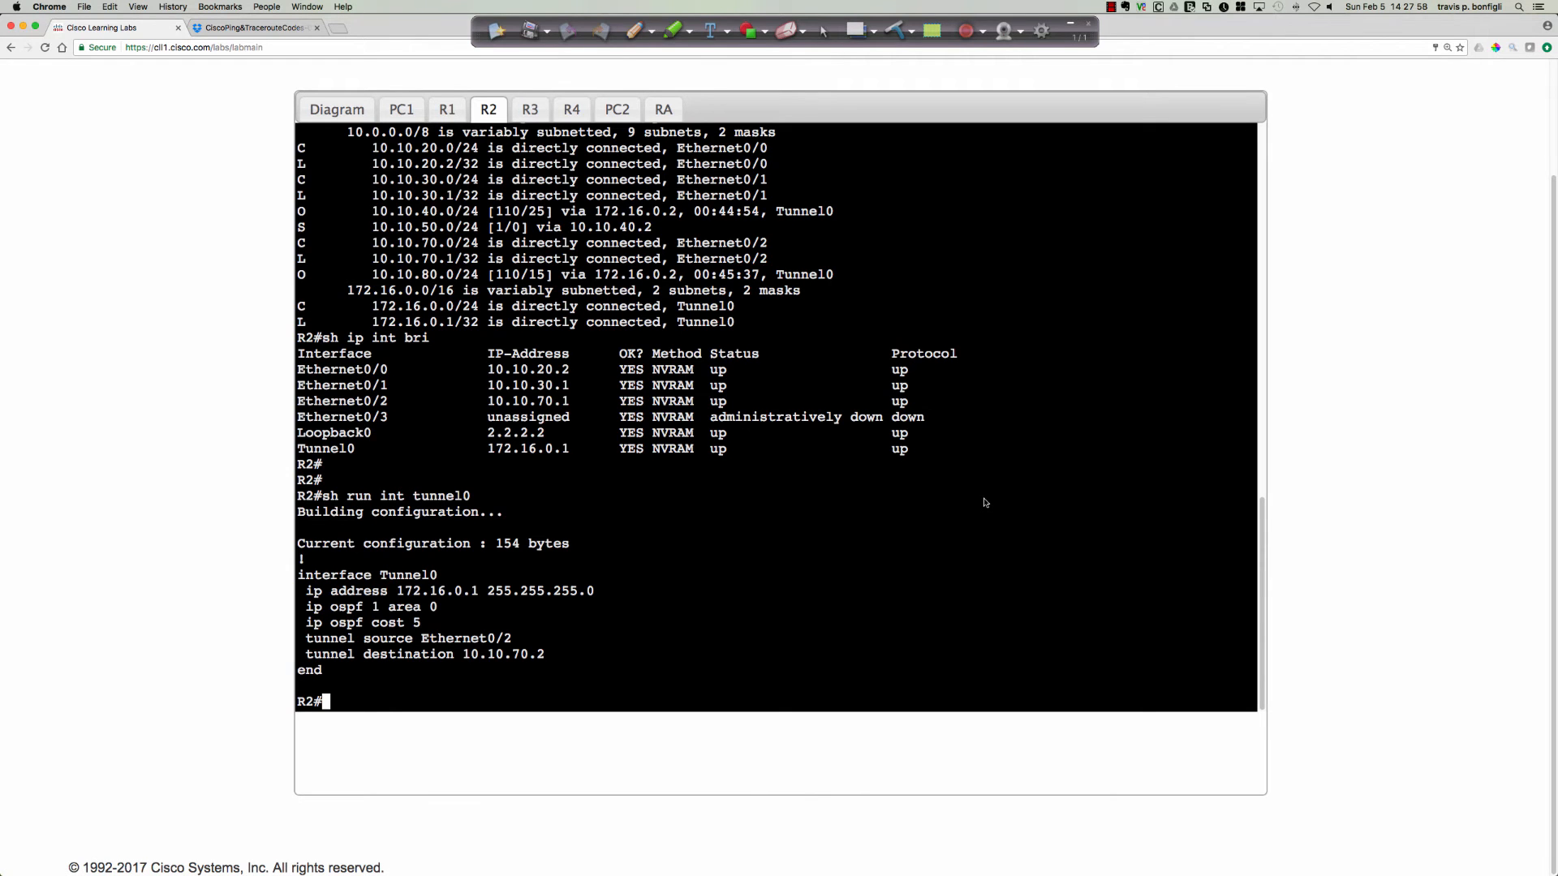
pyautogui.write('sh run | inc route')
pyautogui.press('Return')
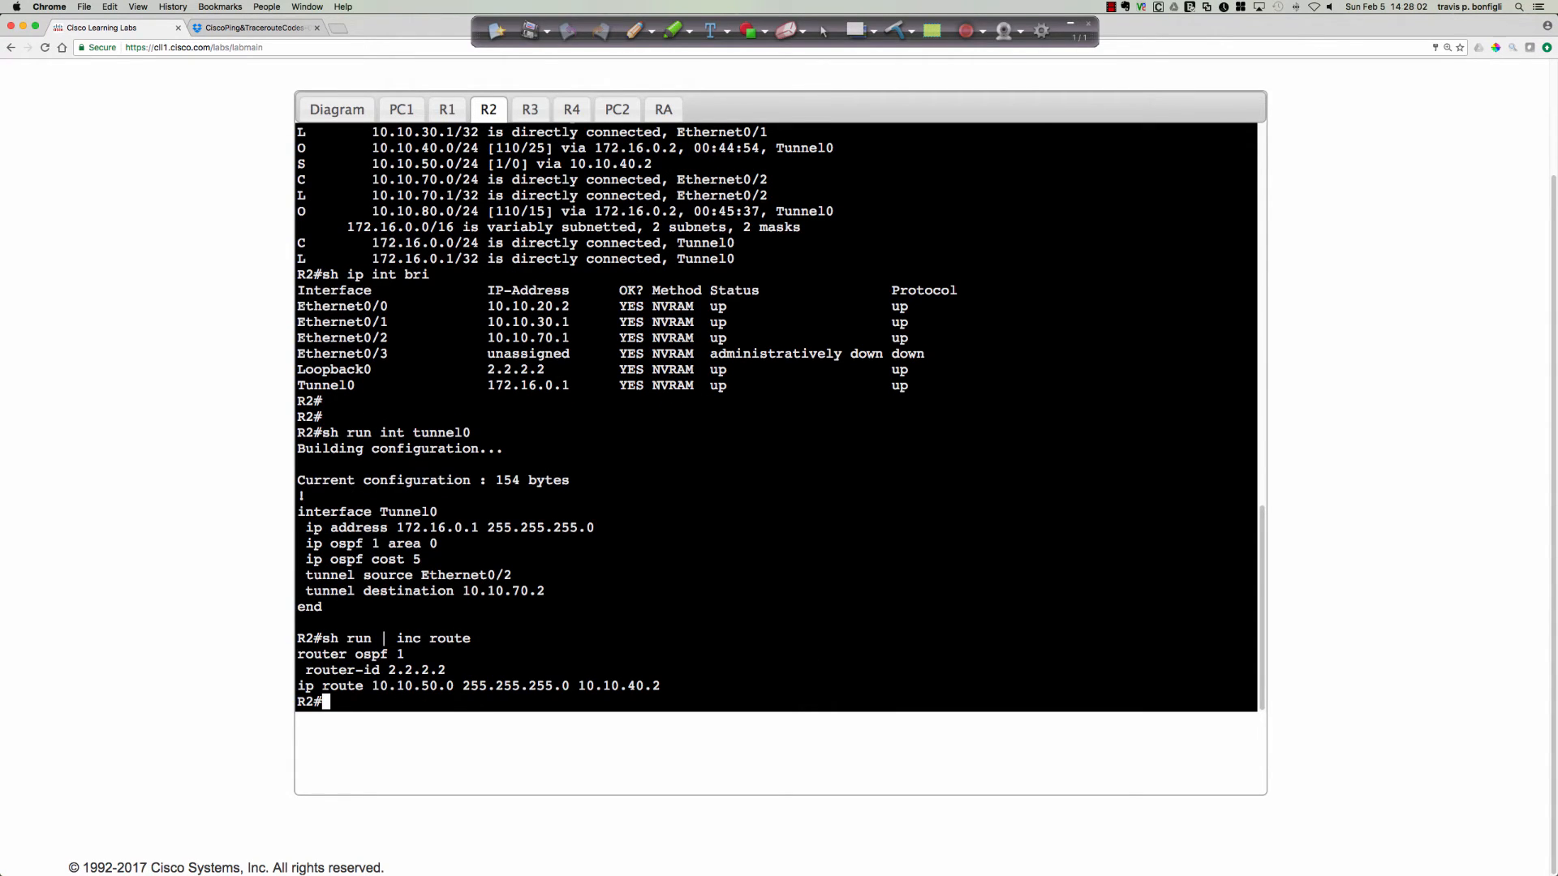
# Remove R2's static route in configuration mode with no ip route 10.10.50.0 255.255.255.0 10.10.40.2.
pyautogui.press('Return')
pyautogui.press('Return')
pyautogui.press('Return')
pyautogui.write('conf t')
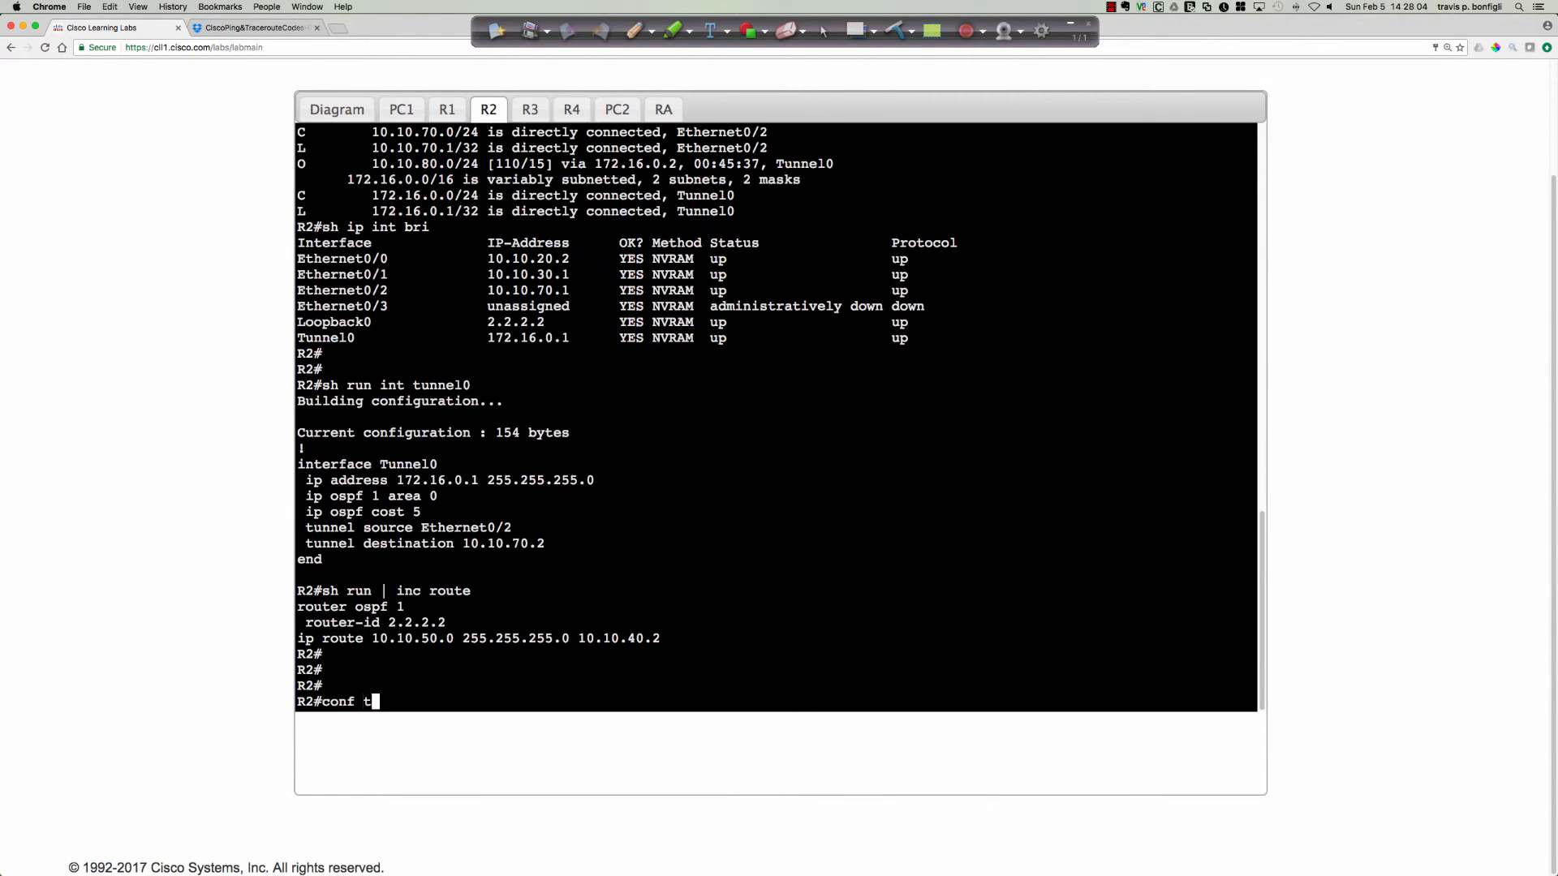
pyautogui.press('Return')
pyautogui.write('no ip route ')
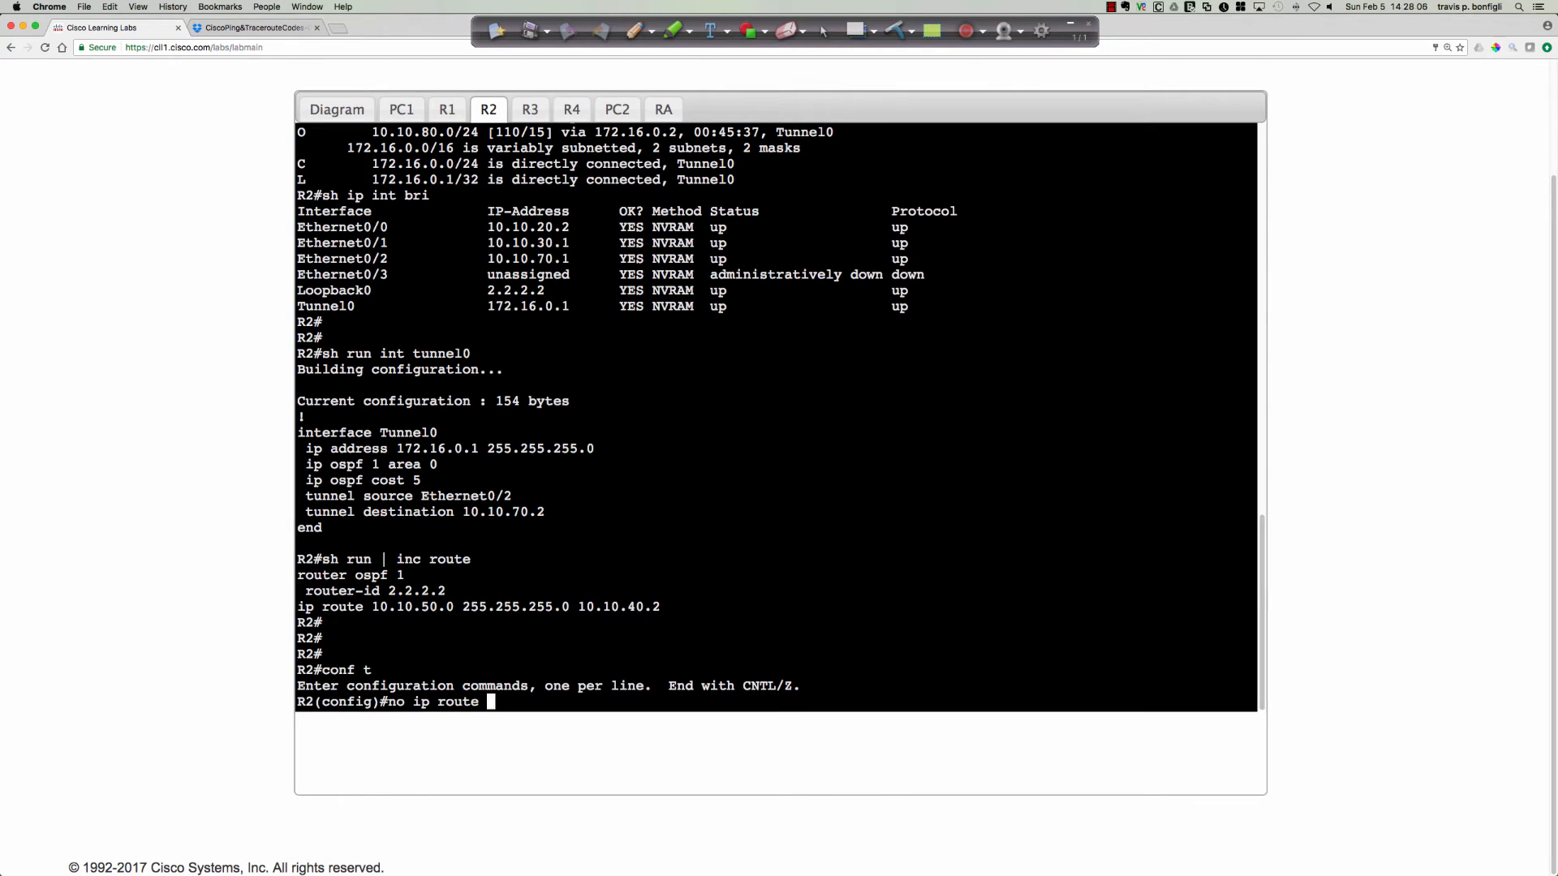
pyautogui.write('10.10.50.0 255.255.255.0 ')
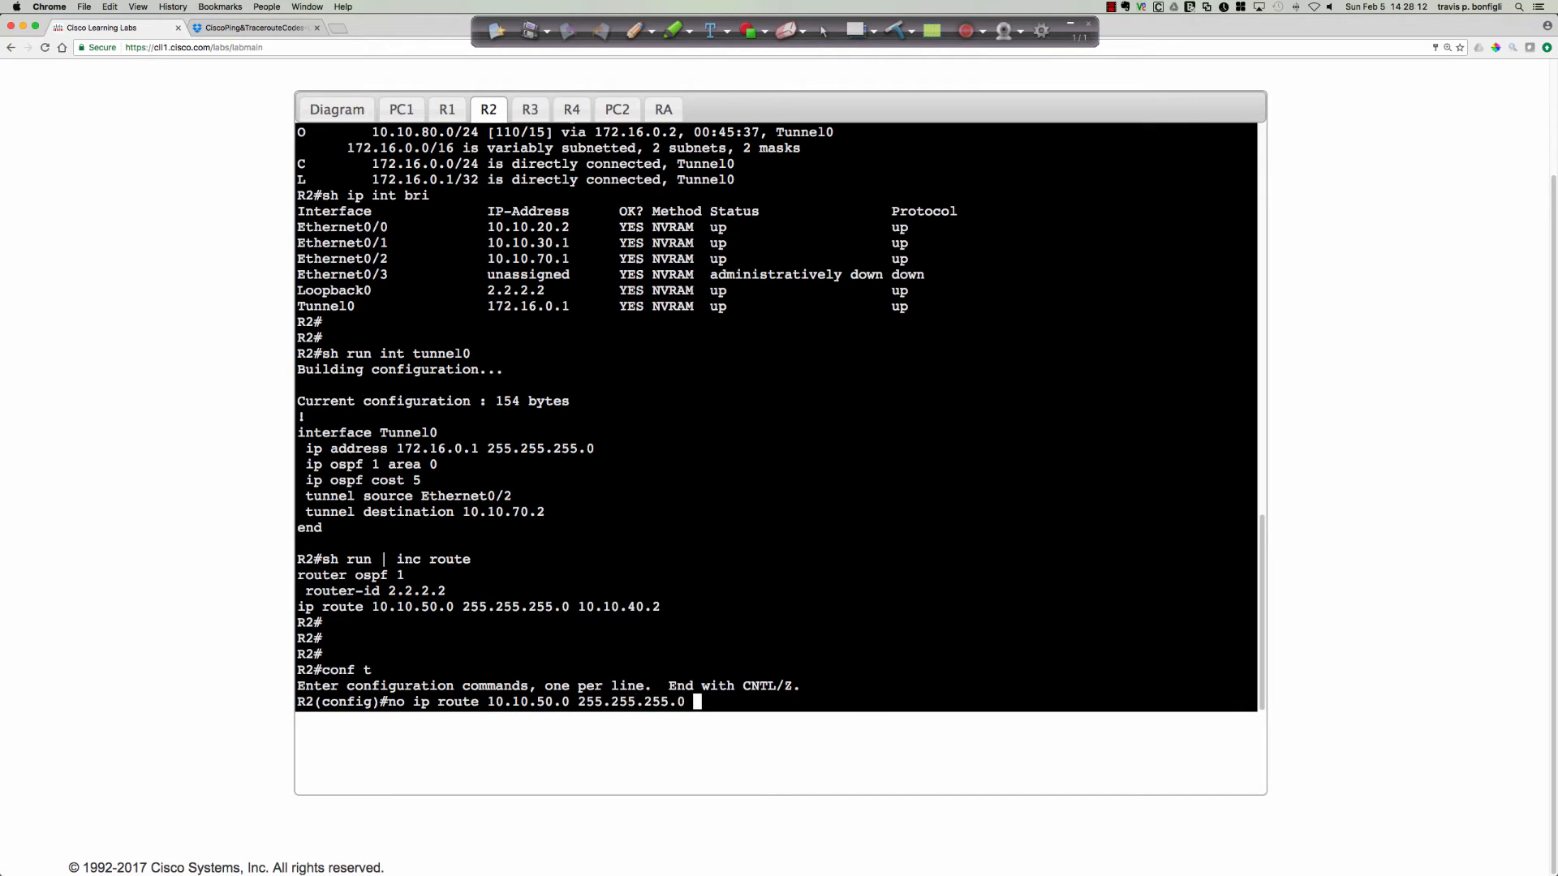
pyautogui.write('10.10.')
pyautogui.write('40.2')
pyautogui.press('Return')
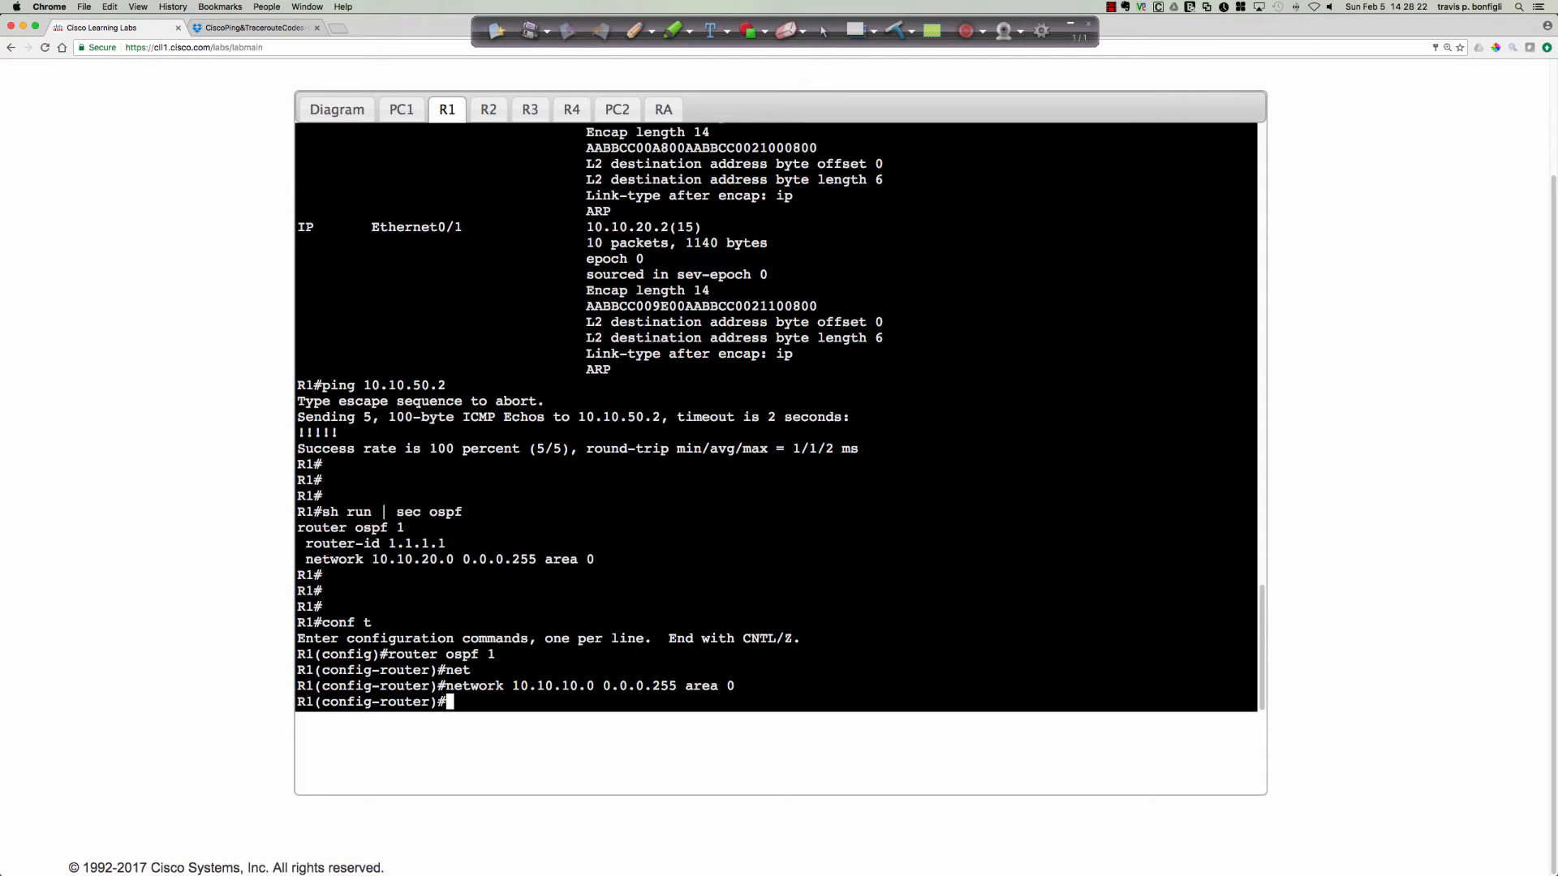
# On R1, trace the route with do trace 10.10.50.2 and highlight the 172.16.0.2 hop.
pyautogui.write('do trace 10.10.50.2')
pyautogui.press('Return')
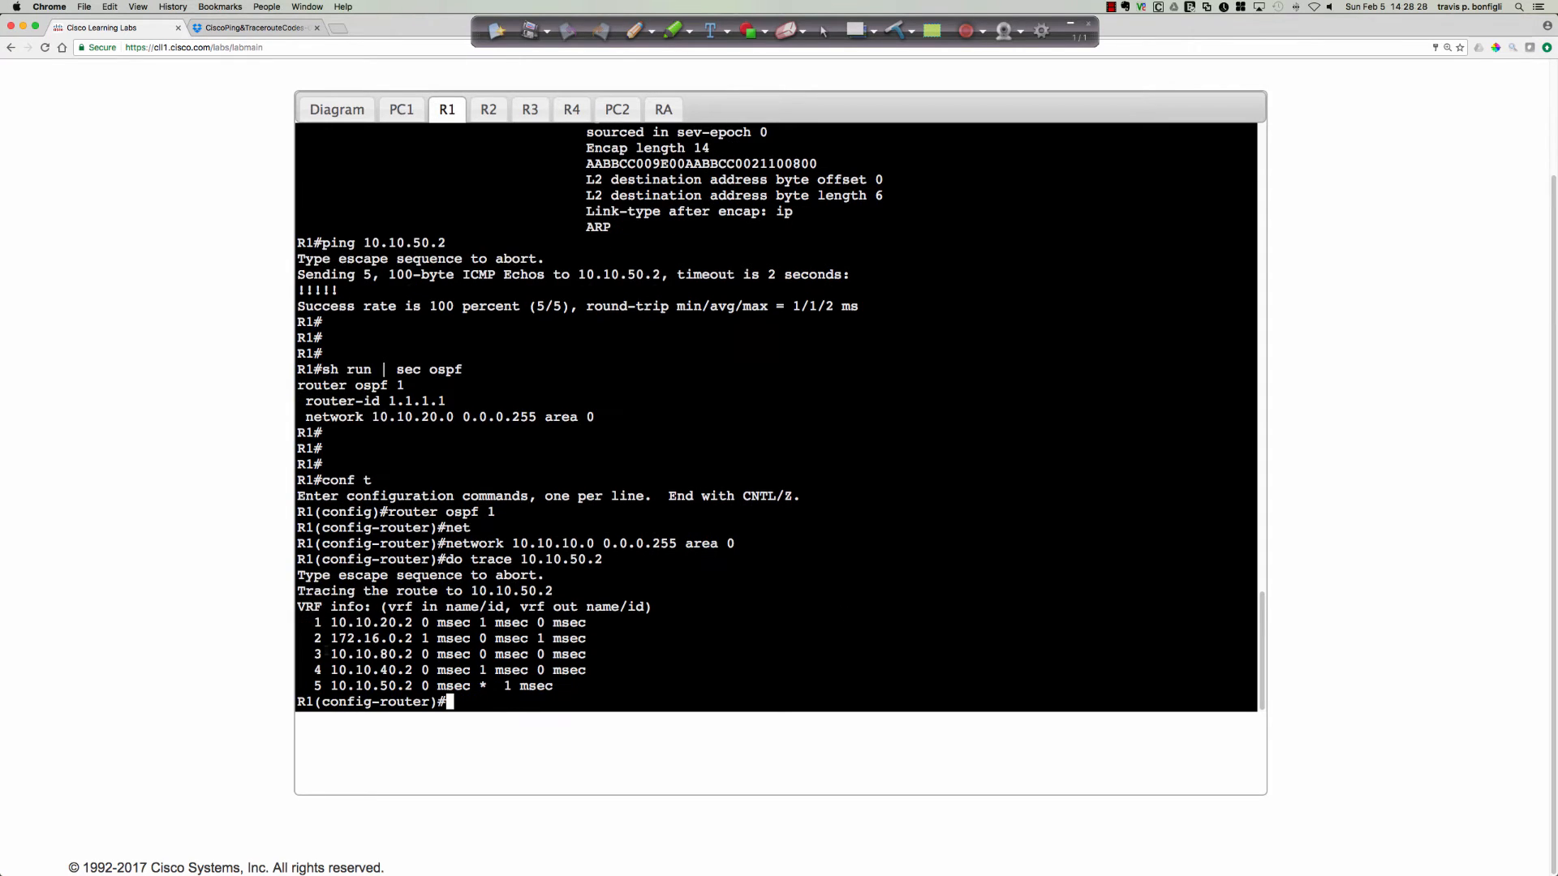
pyautogui.moveTo(331, 638); pyautogui.dragTo(413, 638)
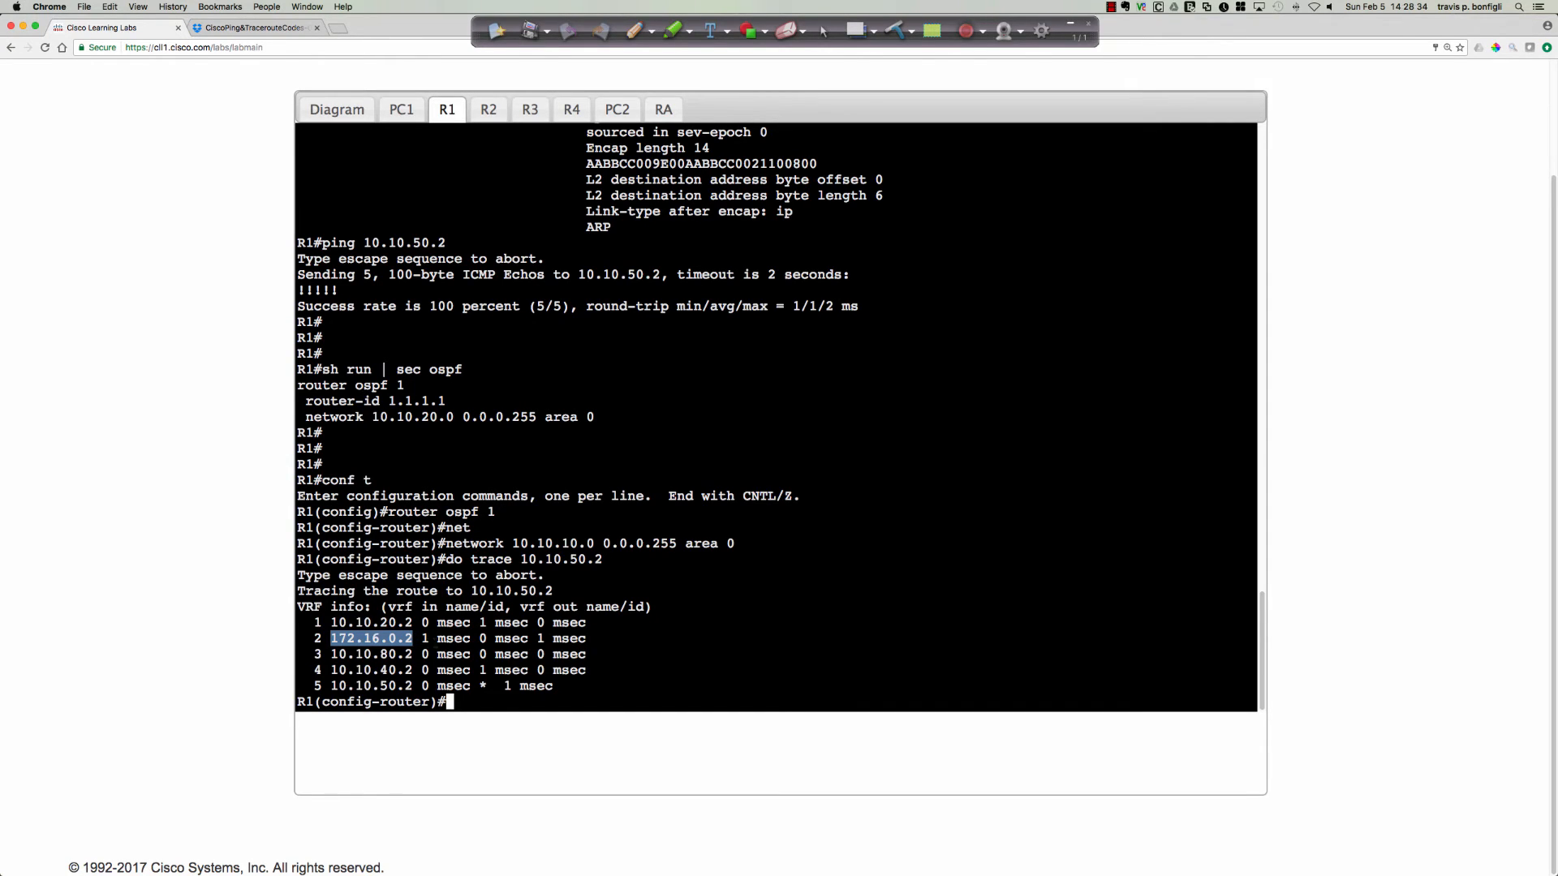
pyautogui.click(401, 641)
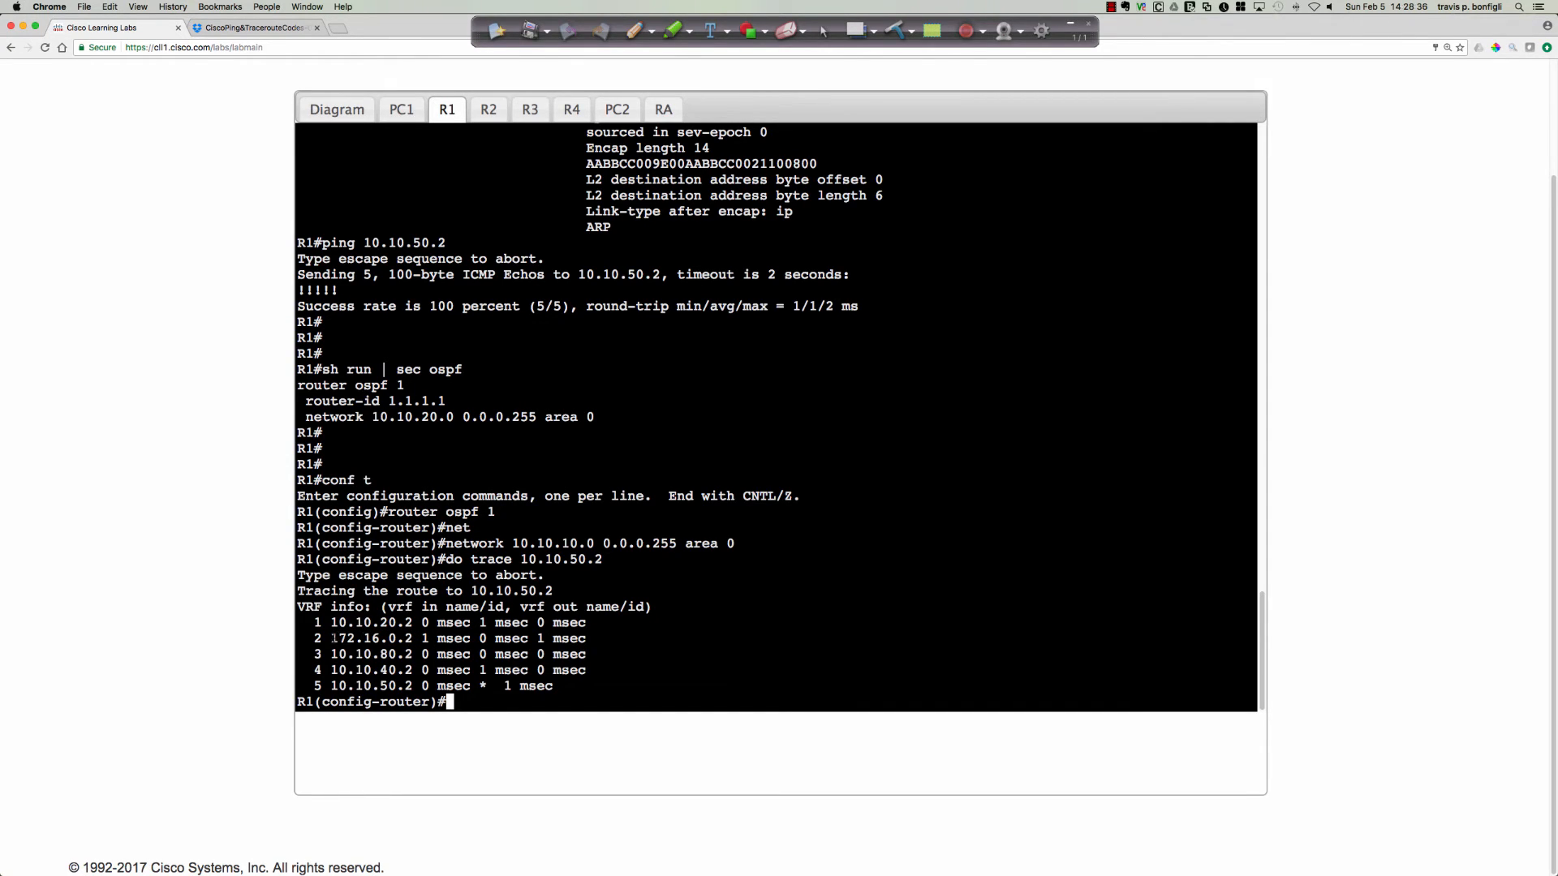
pyautogui.moveTo(332, 639); pyautogui.dragTo(413, 639)
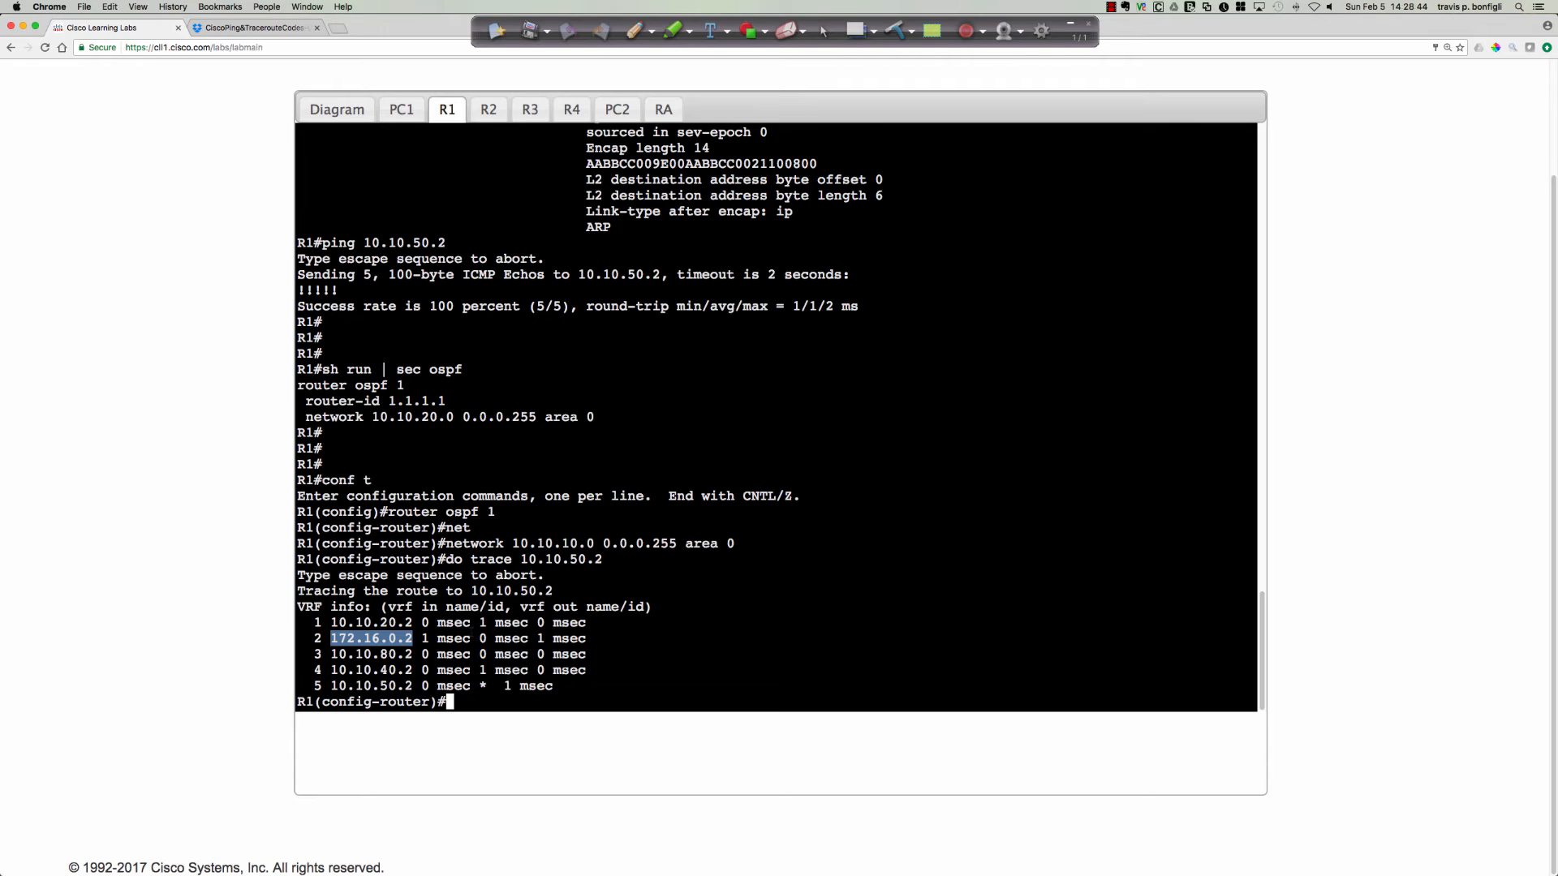
pyautogui.click(389, 622)
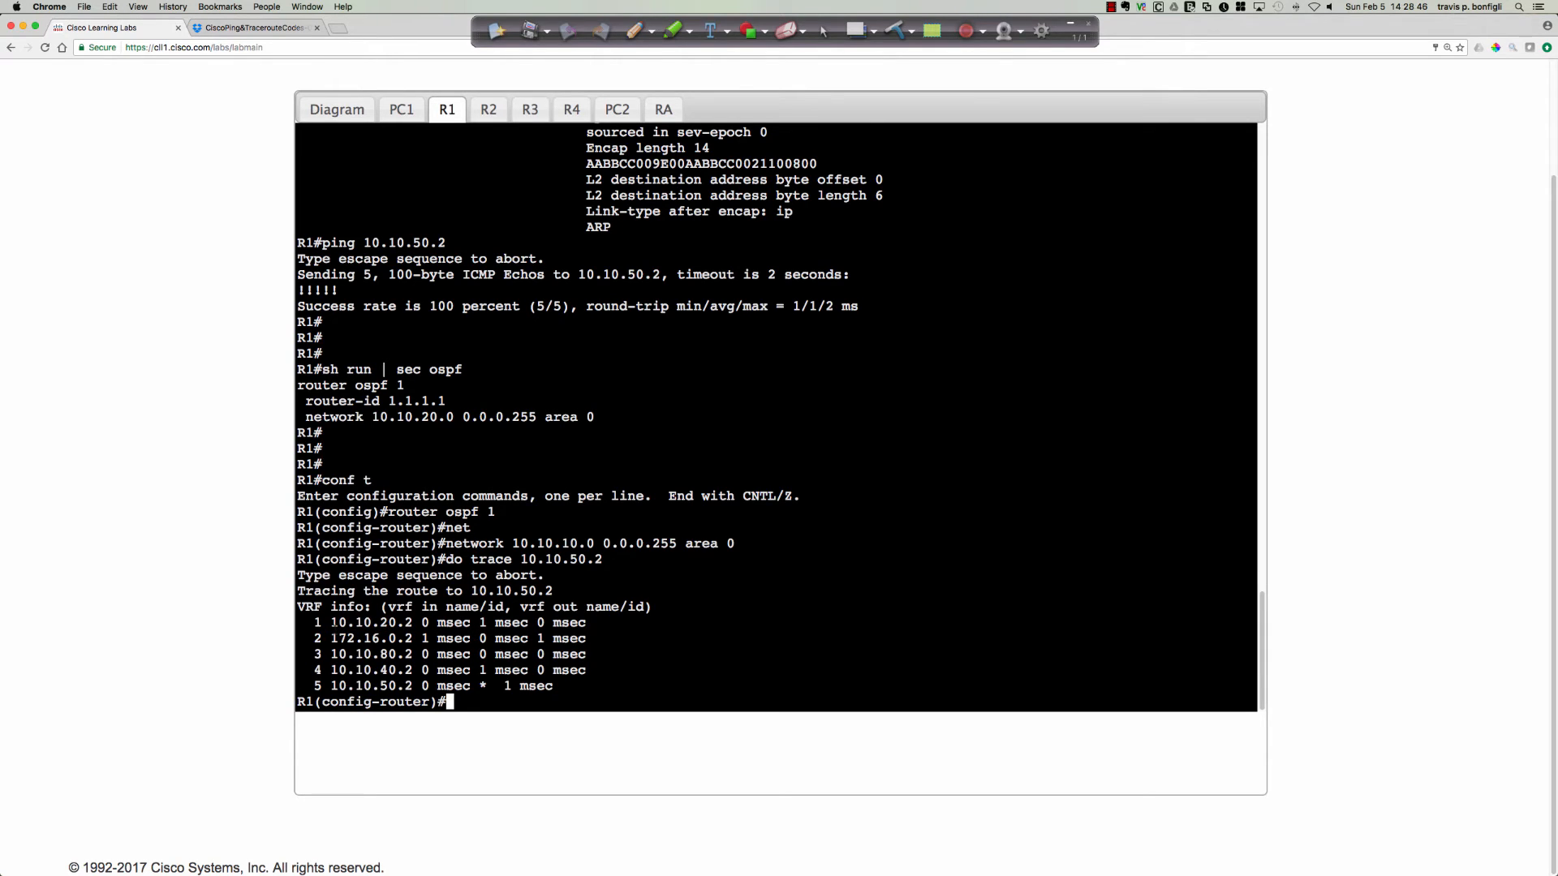
pyautogui.moveTo(336, 623); pyautogui.dragTo(413, 654)
# Draw the path from PC1 through R1, R2, RA, R3 and R4 toward PC2 on the topology diagram with the pen, and clear it.
pyautogui.click(336, 109)
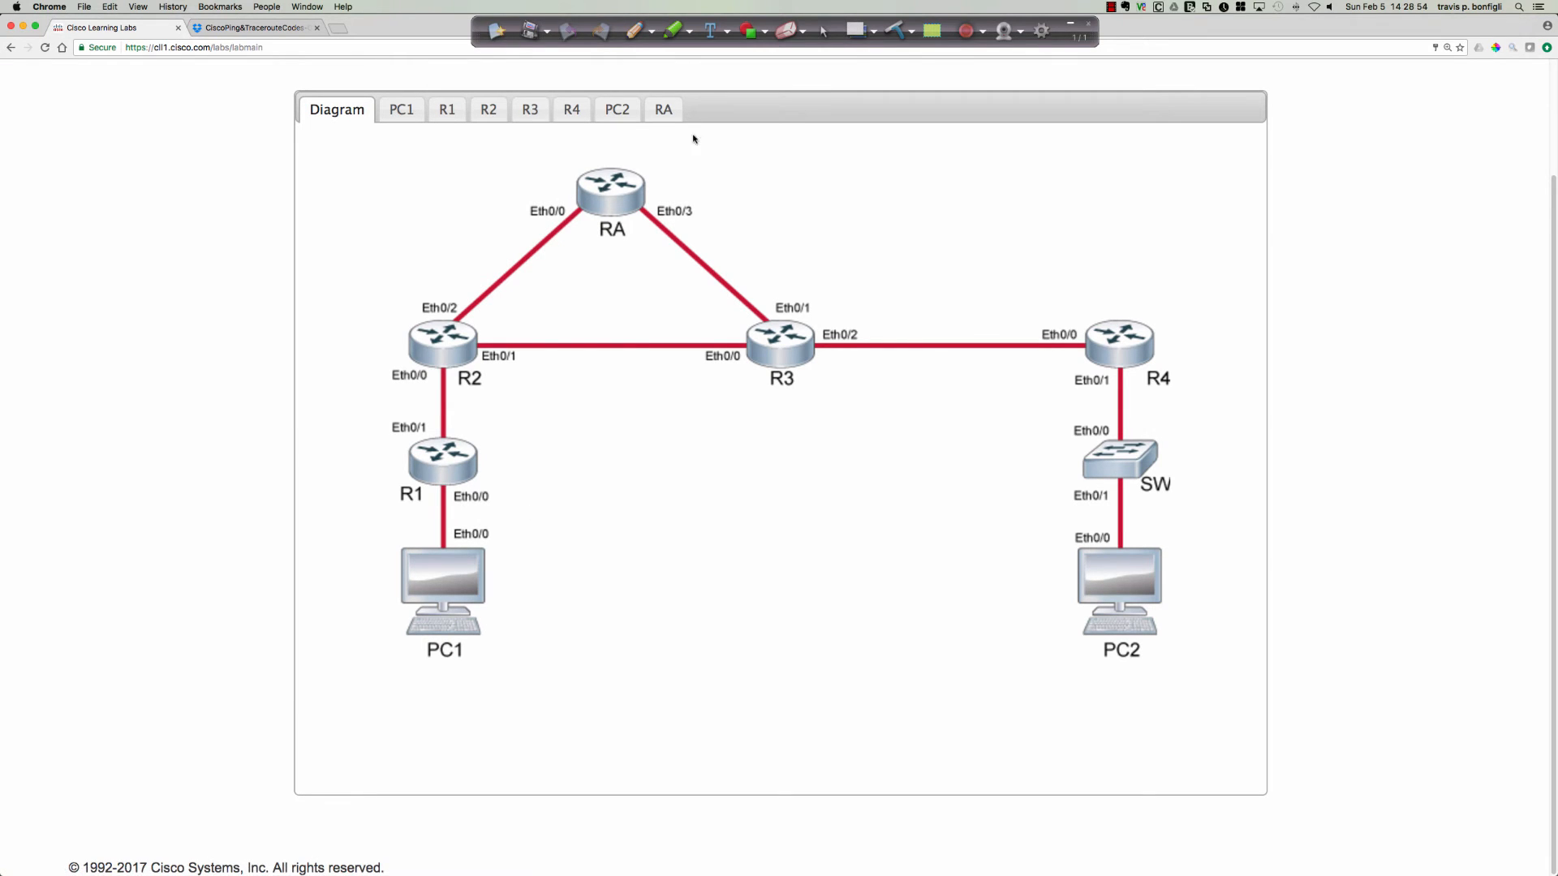
pyautogui.click(634, 31)
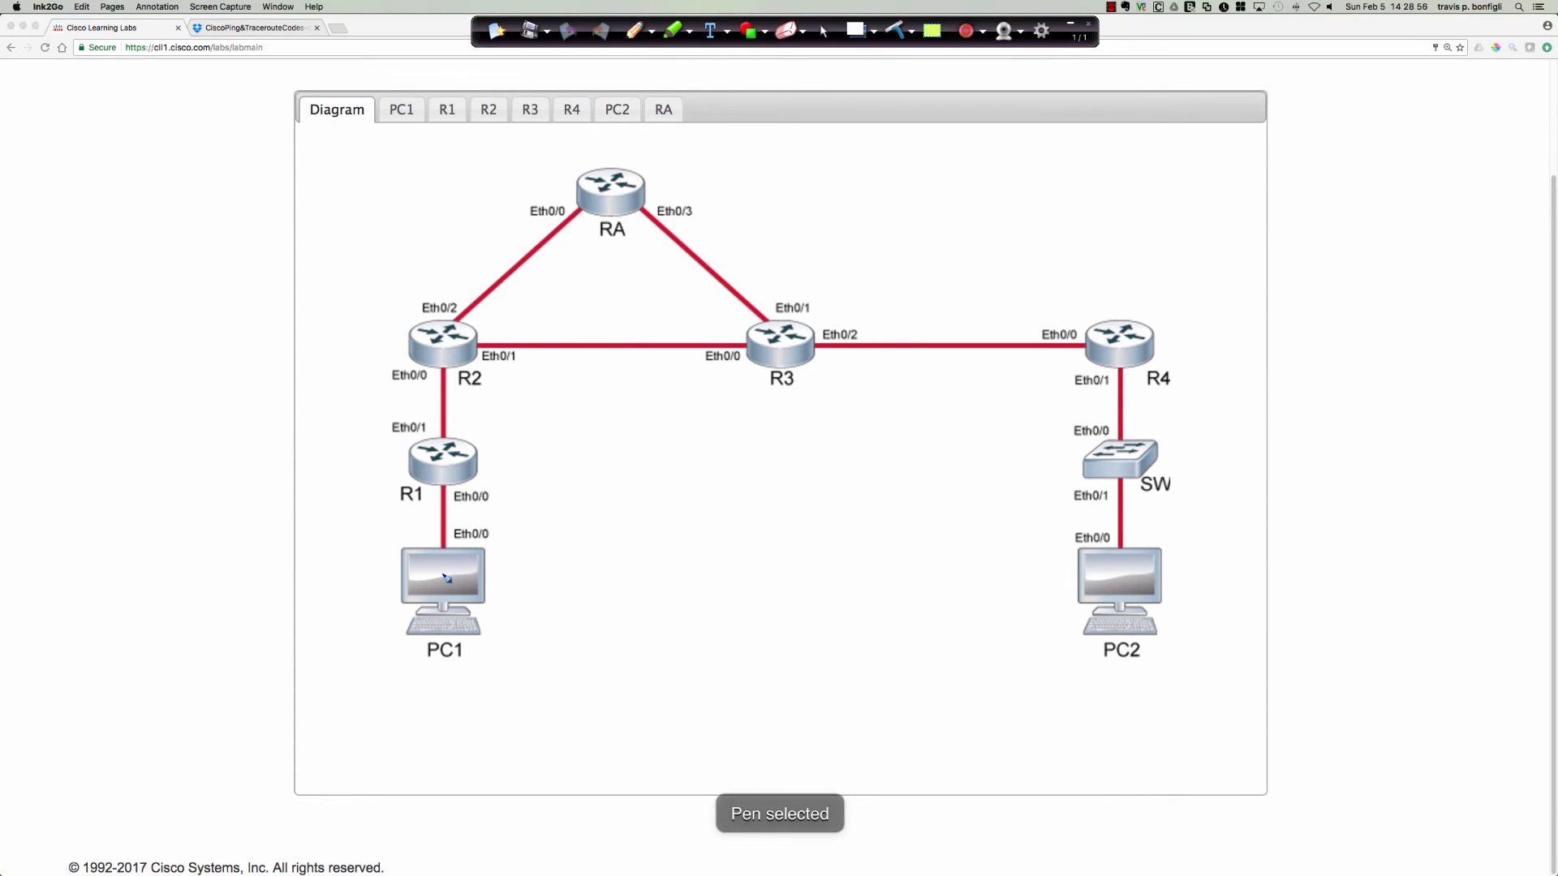
pyautogui.moveTo(443, 573)
pyautogui.mouseDown()
pyautogui.moveTo(445, 454)
pyautogui.moveTo(487, 340)
pyautogui.moveTo(526, 281)
pyautogui.moveTo(608, 215)
pyautogui.moveTo(751, 316)
pyautogui.moveTo(879, 337)
pyautogui.moveTo(1083, 325)
pyautogui.moveTo(1200, 412)
pyautogui.moveTo(1201, 515)
pyautogui.moveTo(1203, 494)
pyautogui.mouseUp()
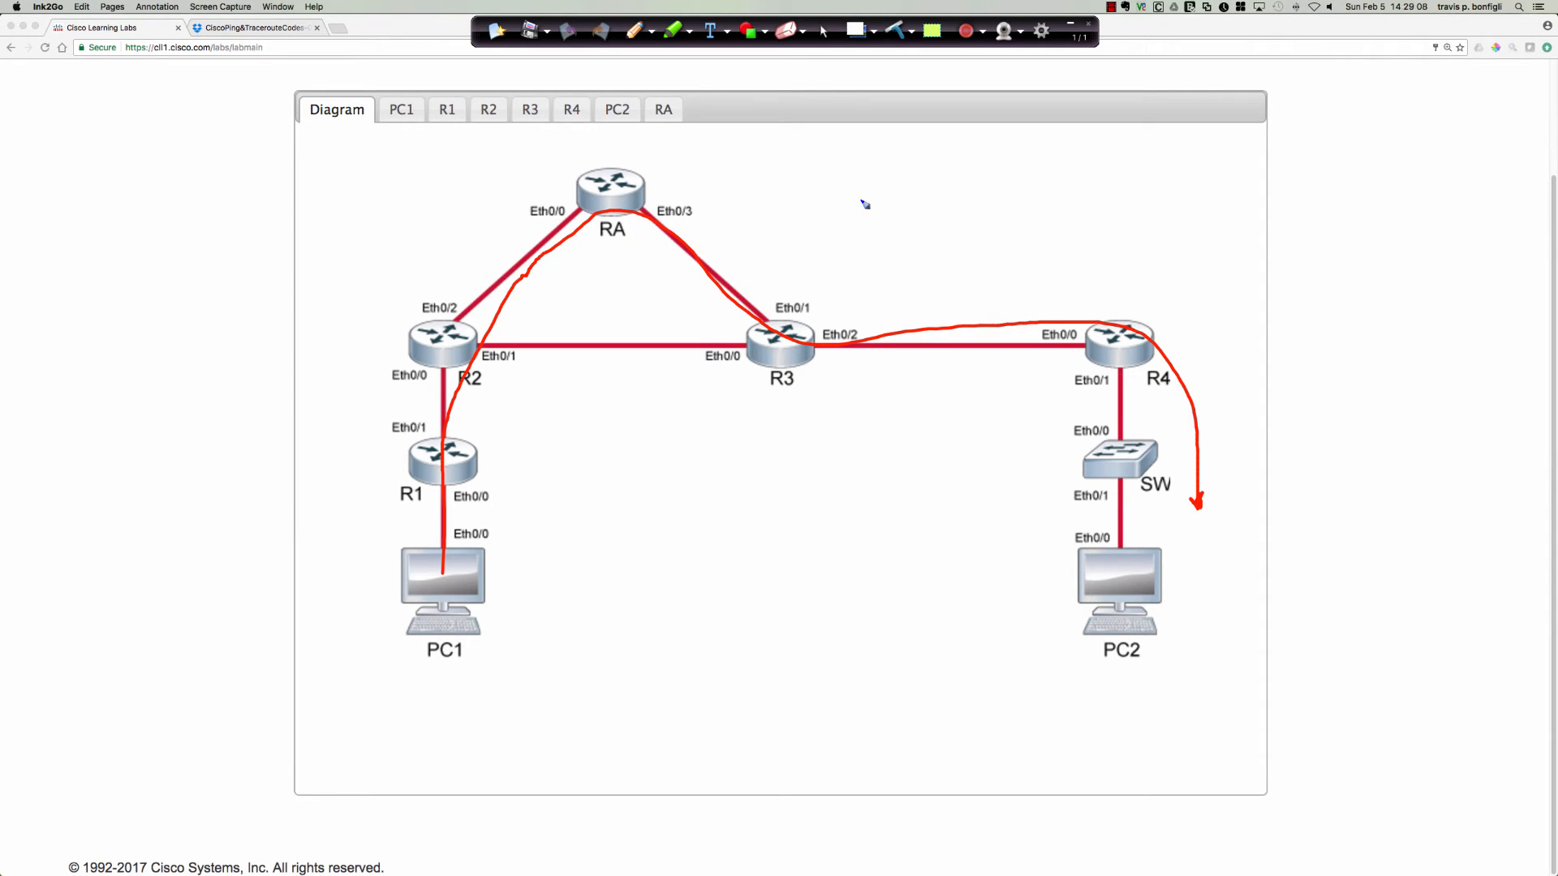
pyautogui.click(895, 30)
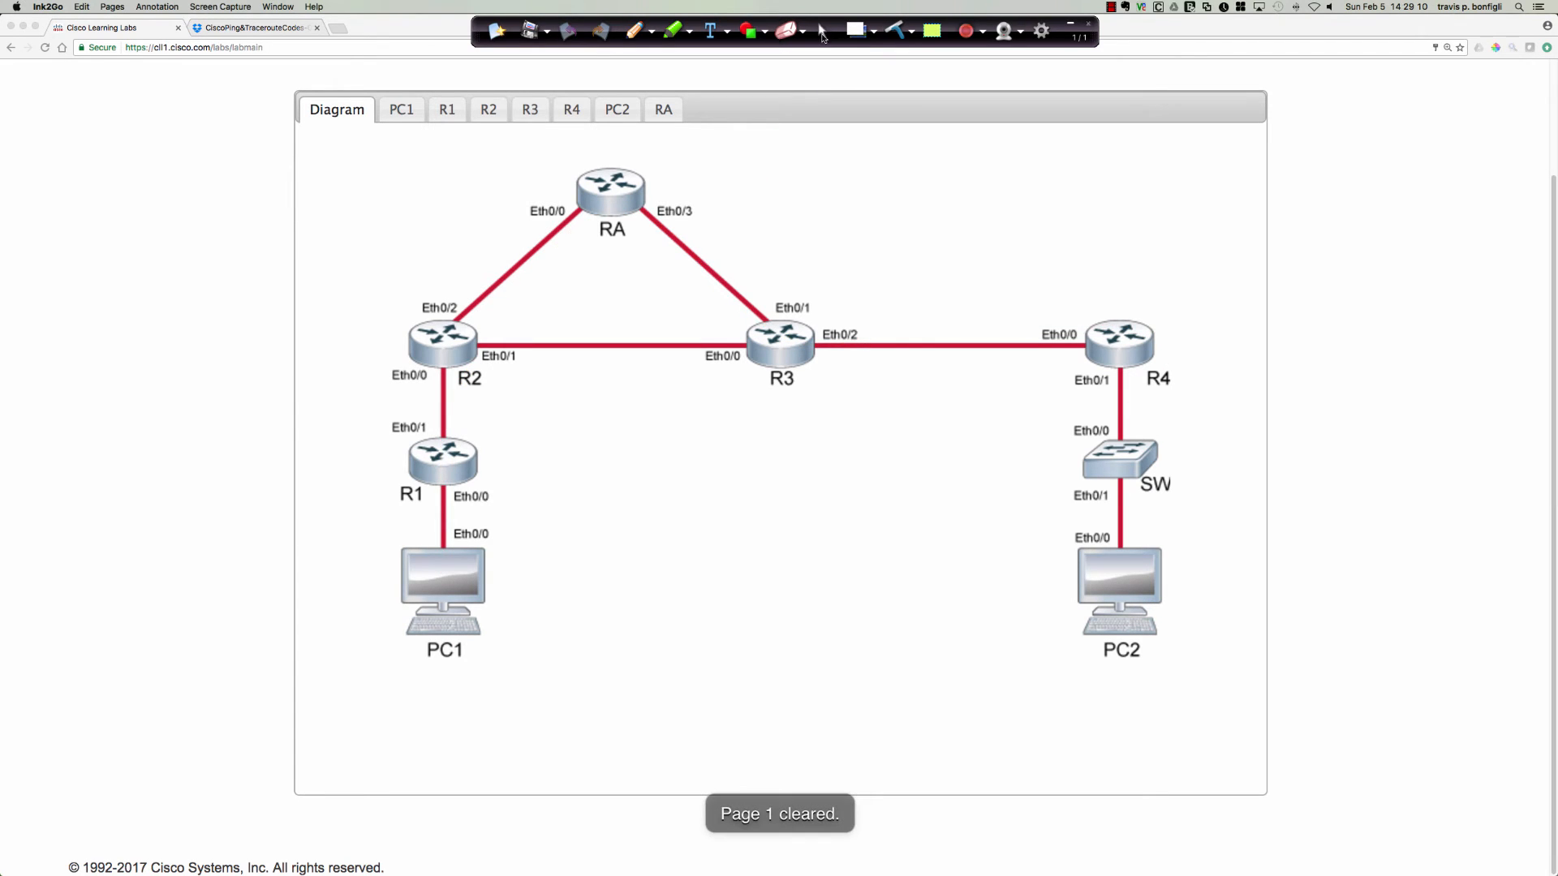
pyautogui.click(823, 32)
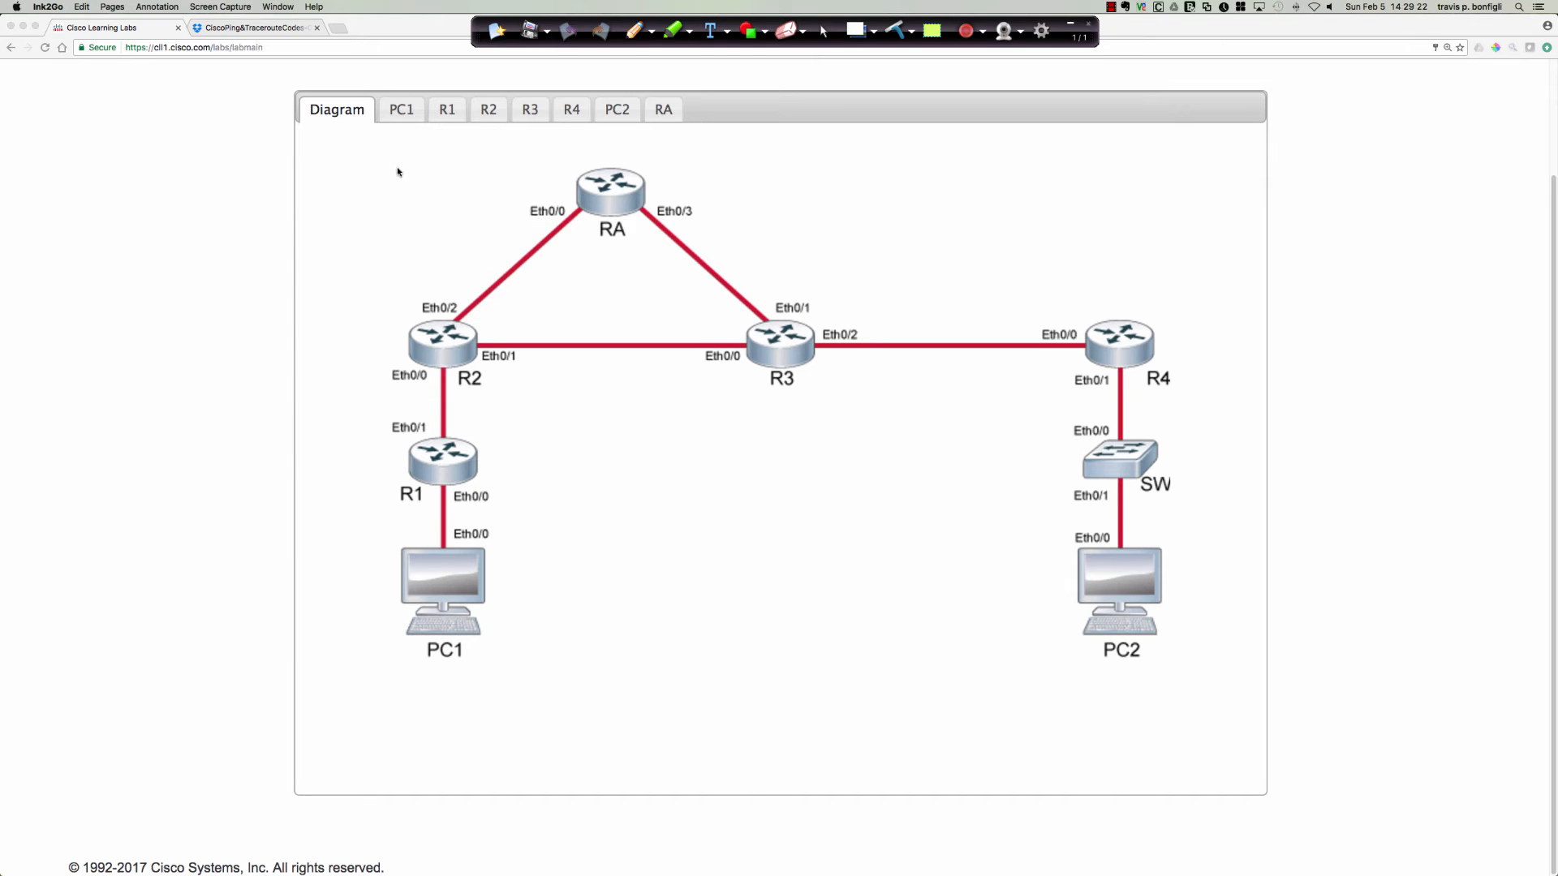
# Return to R1's console and highlight the second hop of the traceroute output.
pyautogui.click(403, 111)
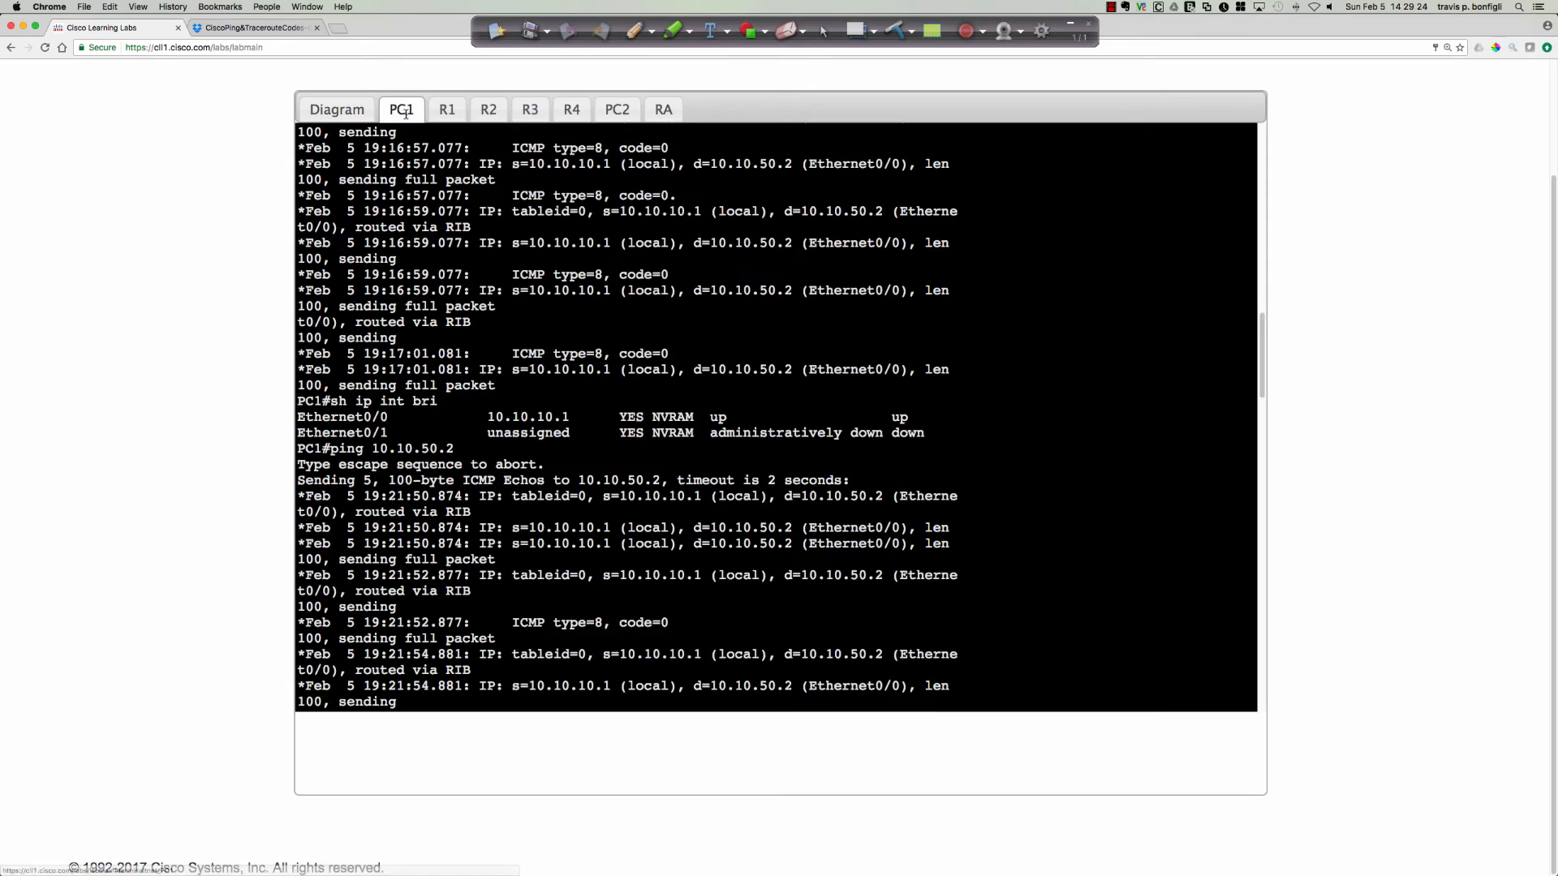
pyautogui.click(445, 110)
pyautogui.click(1016, 604)
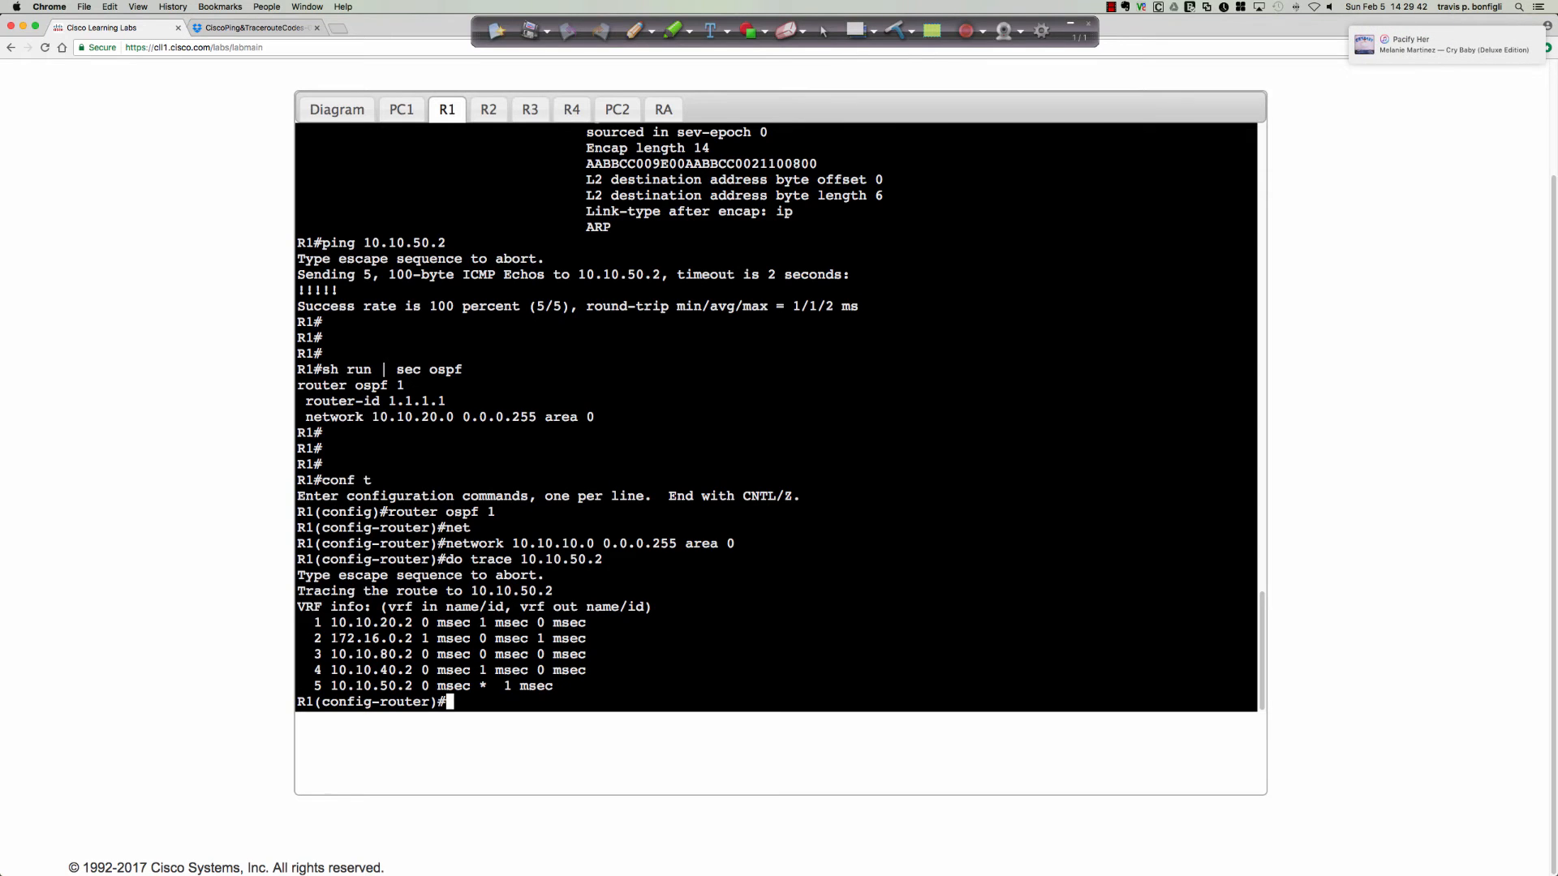
pyautogui.moveTo(323, 638); pyautogui.dragTo(553, 639)
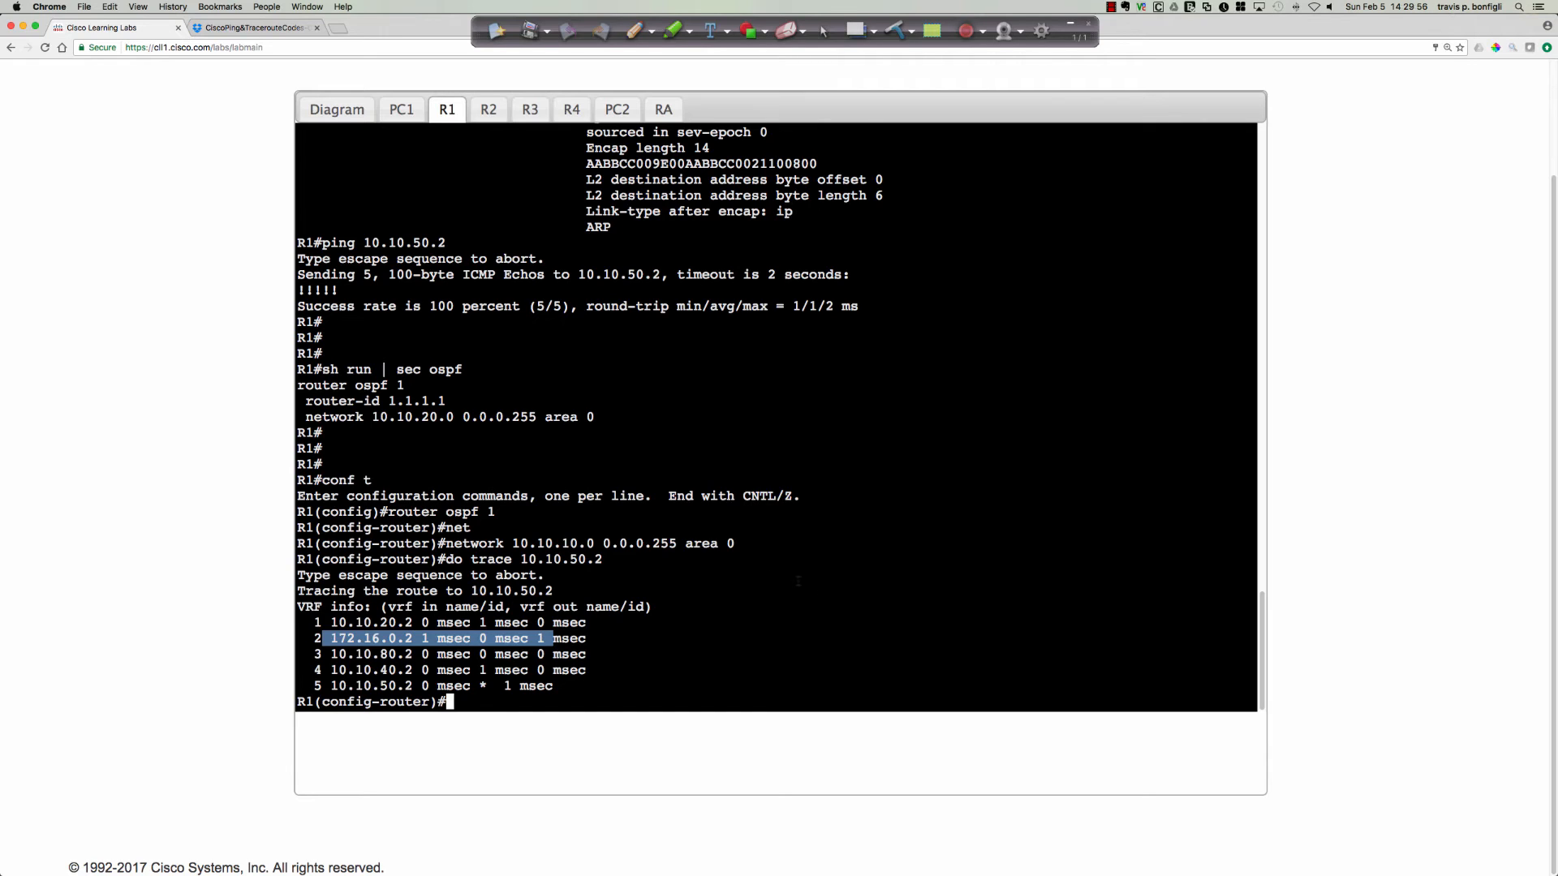
# Leave R1's configuration mode with end and test the path with ping 10.10.50.2 size 1476 df-bit.
pyautogui.click(897, 574)
pyautogui.write('end')
pyautogui.press('Return')
pyautogui.write('ping ')
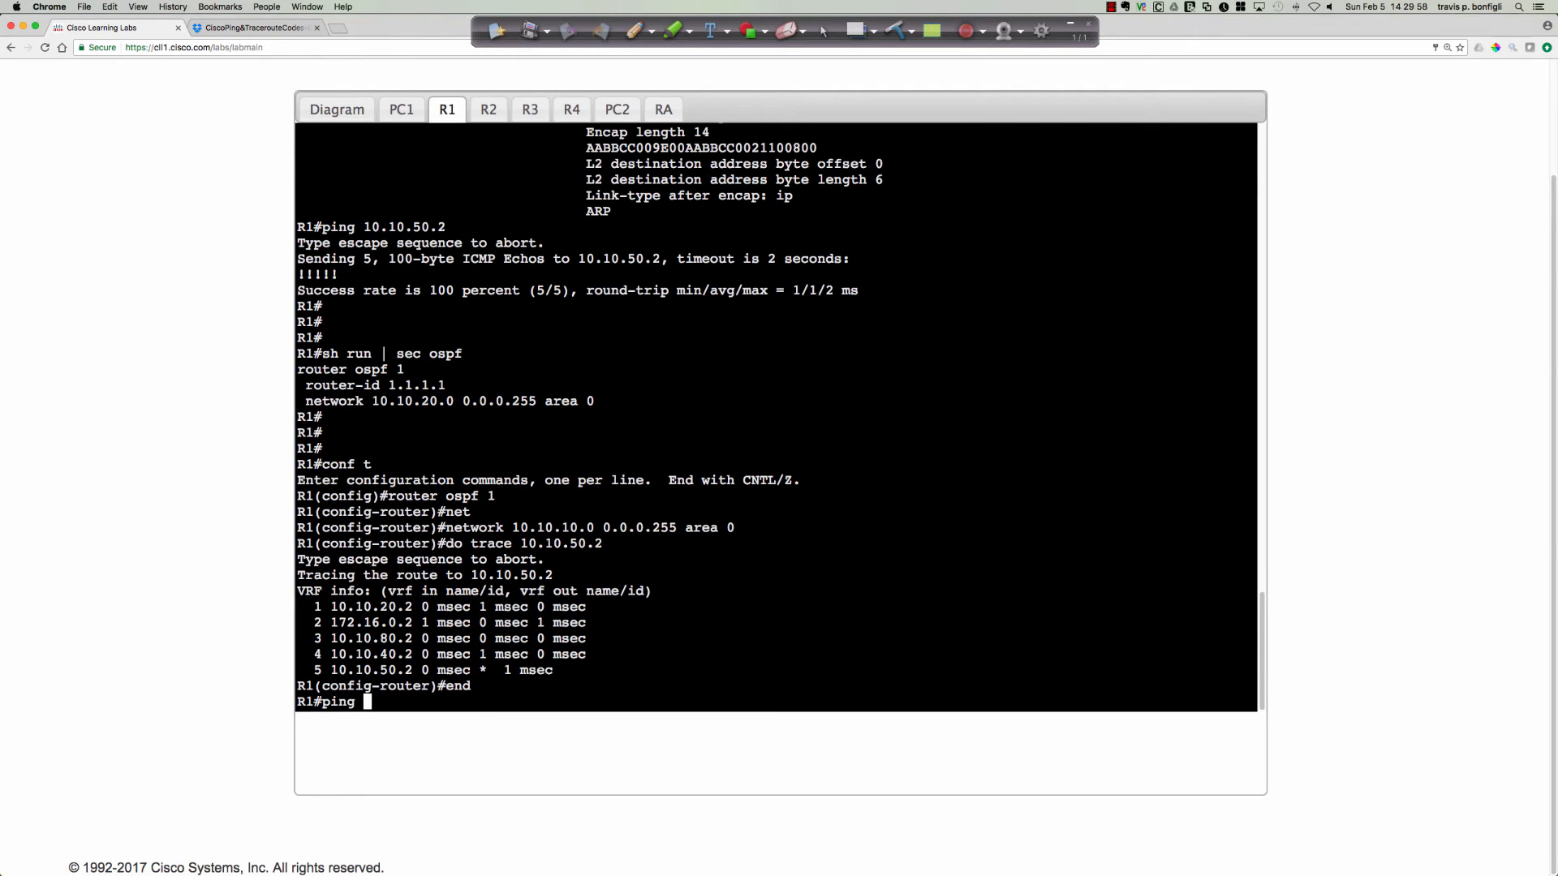
pyautogui.write('10.10.50.2')
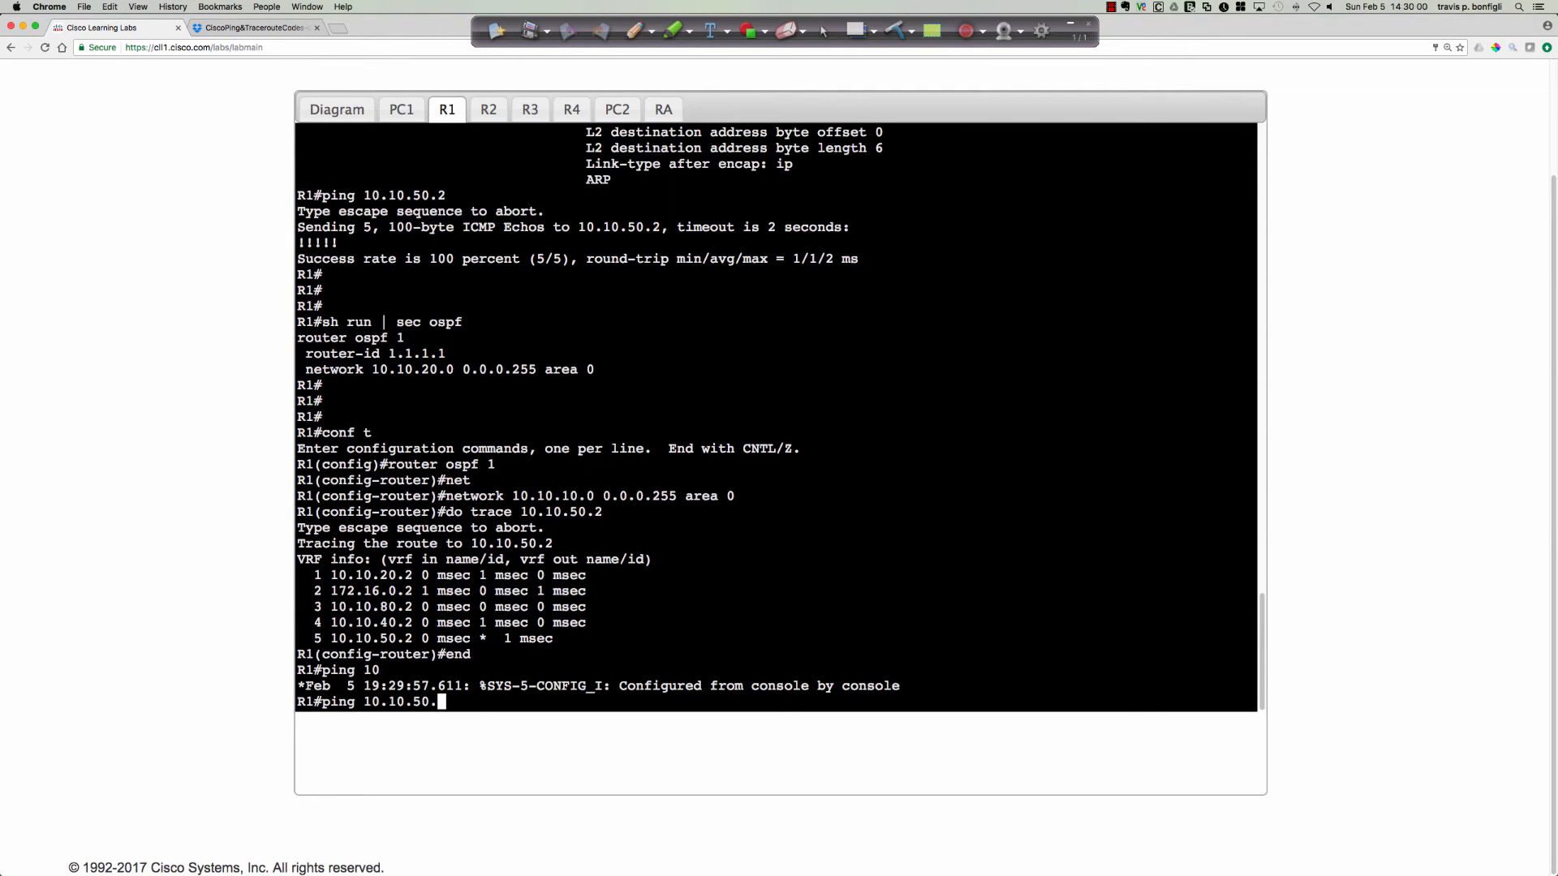
pyautogui.write('ze 1476 df-bit')
pyautogui.press('Return')
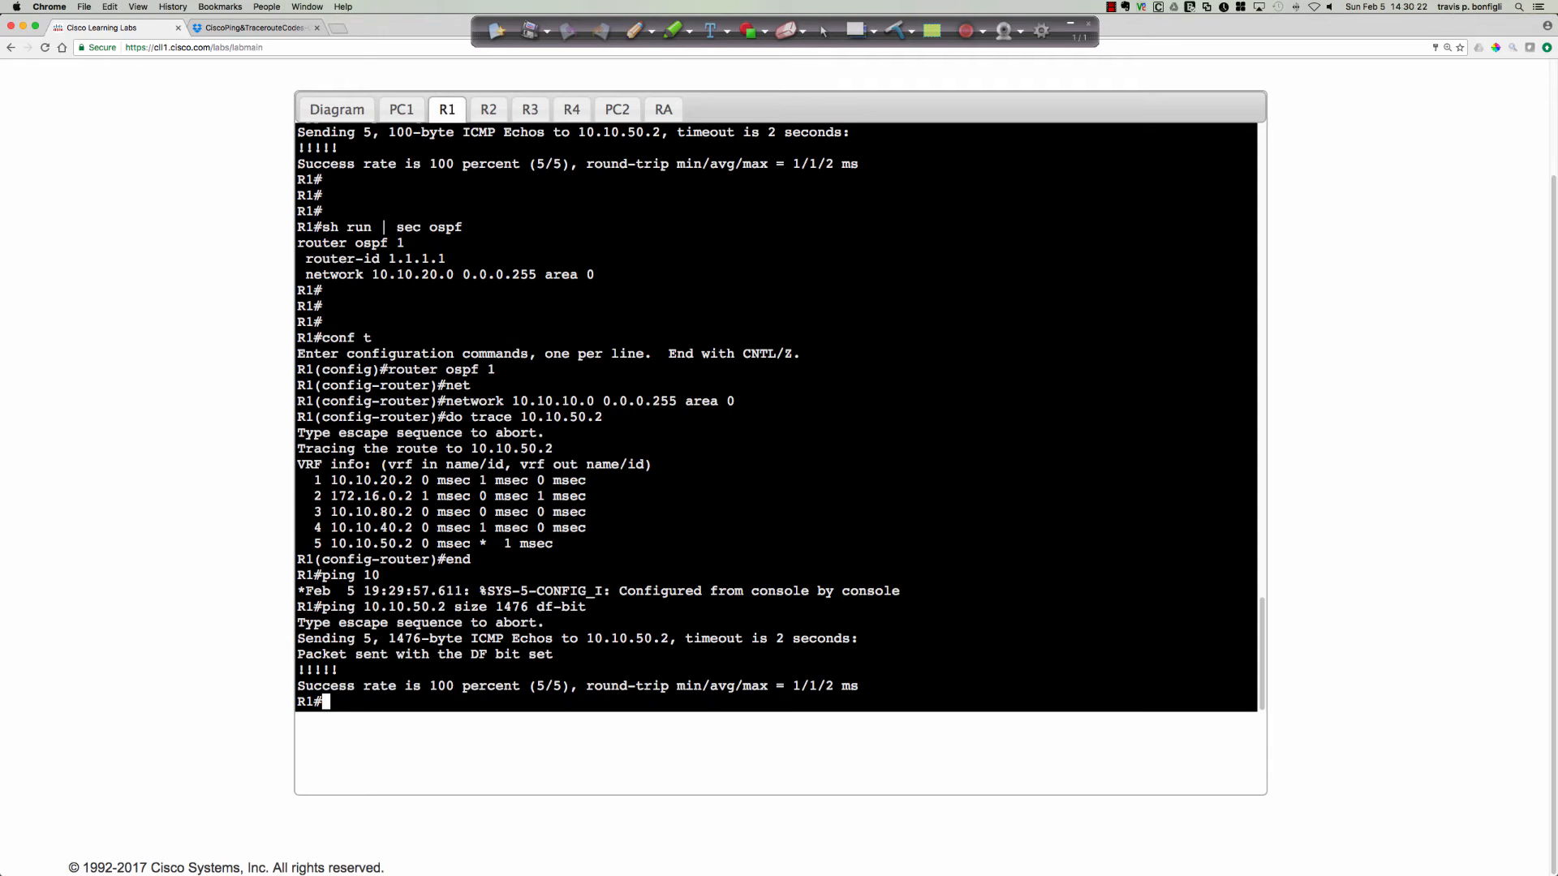
# Repeat the ping to 10.10.50.2 from R1 with the DF bit set and the size raised to 1477.
pyautogui.press('Up')
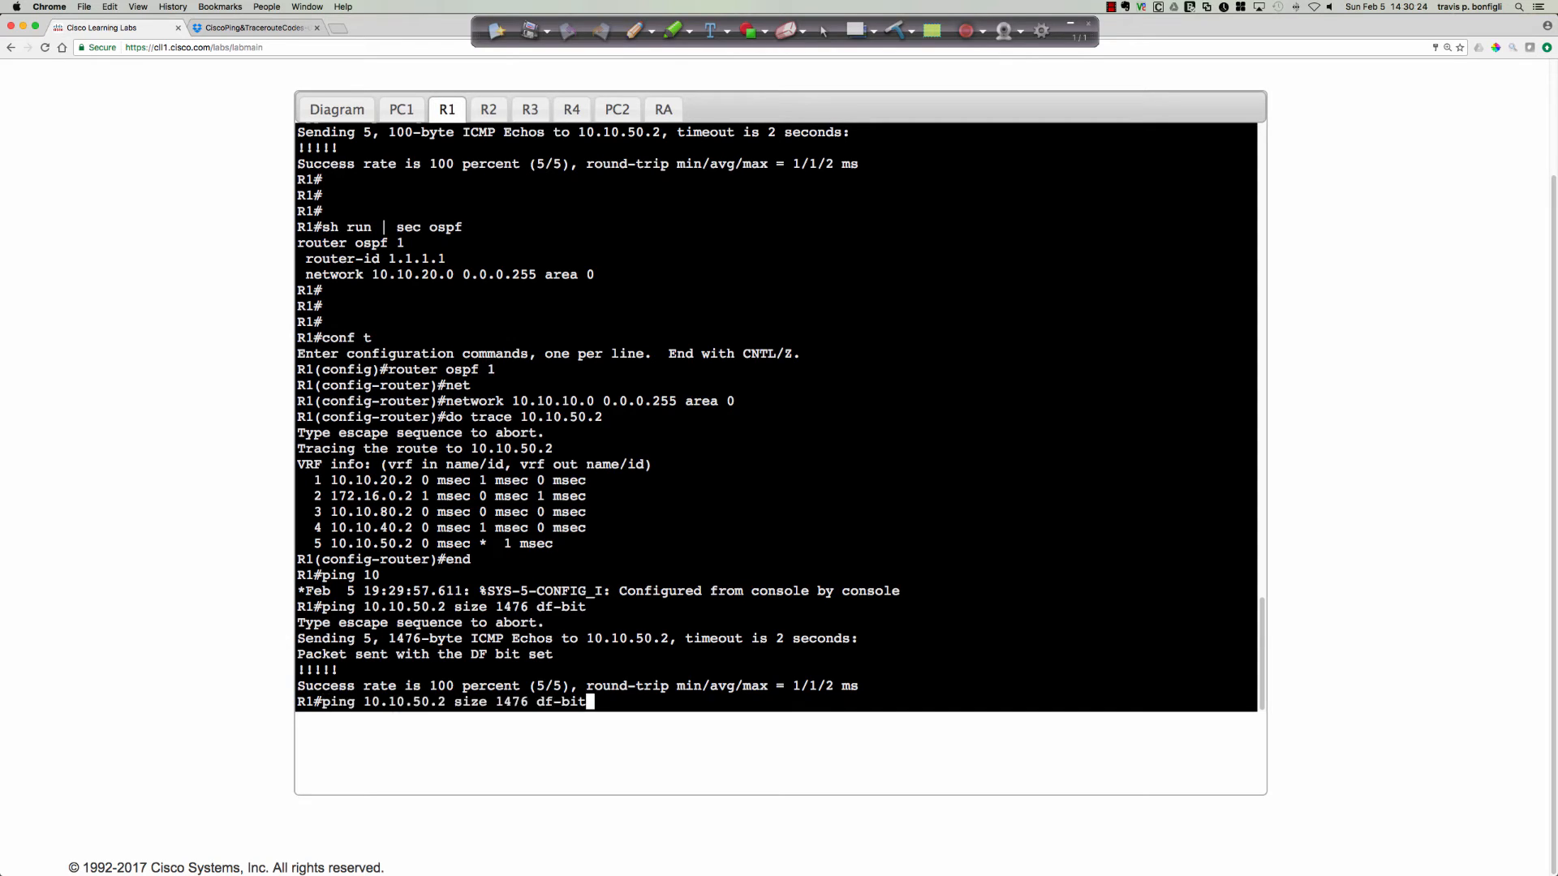
pyautogui.press('Left')
pyautogui.press('Left')
pyautogui.press('Left')
pyautogui.press('Left')
pyautogui.press('Left')
pyautogui.press('Left')
pyautogui.press('Left')
pyautogui.press('BackSpace')
pyautogui.write('7')
pyautogui.press('Return')
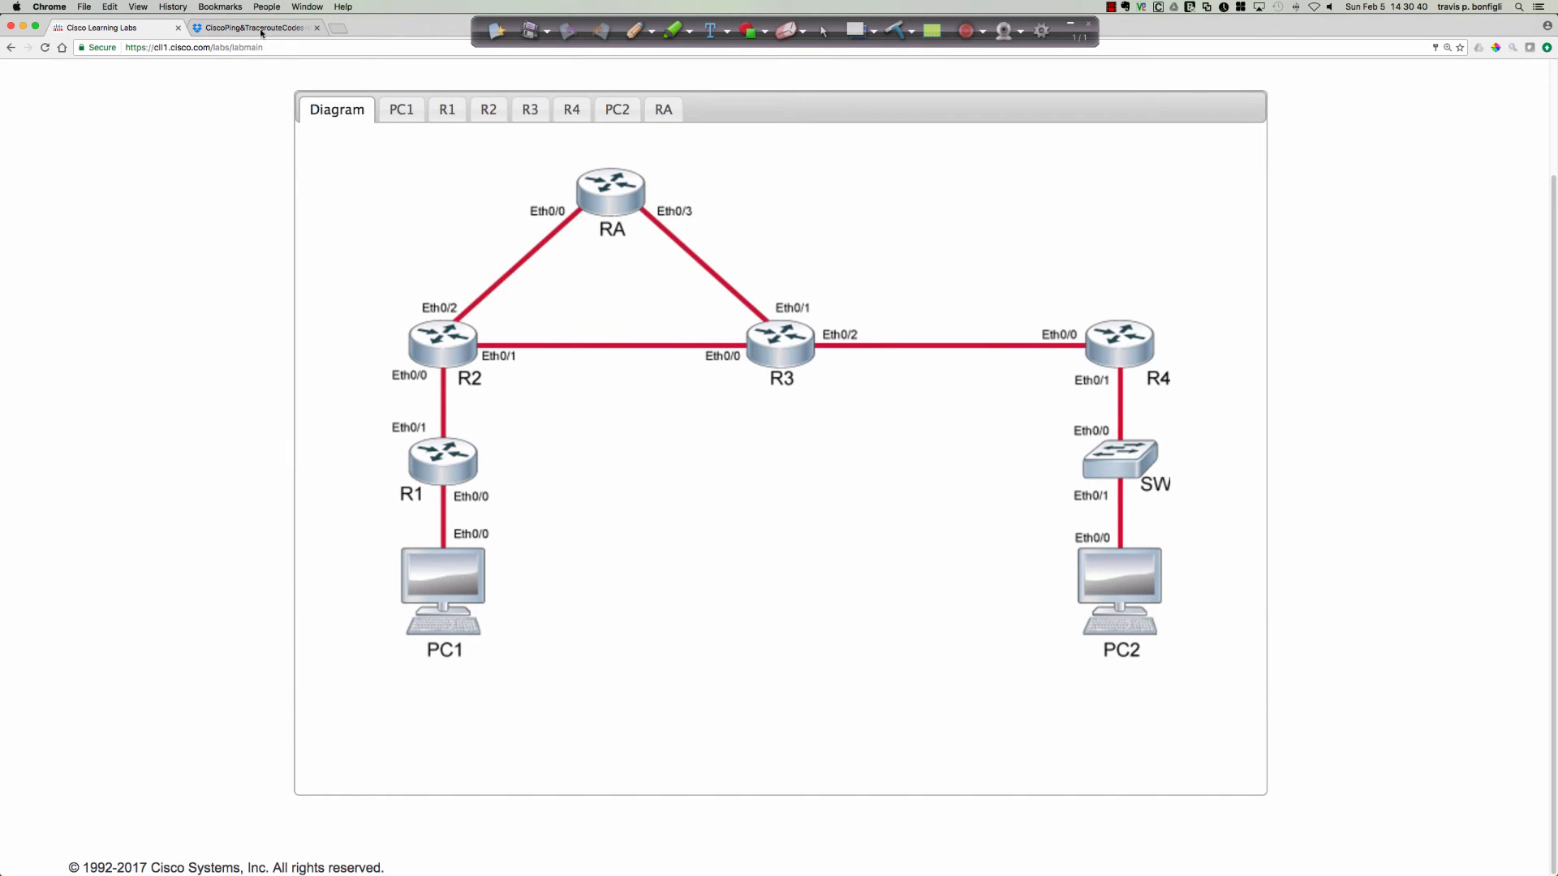
# Look up the ping output characters, including M, in the CiscoPing&TracerouteCodes PDF on Dropbox.
pyautogui.click(260, 29)
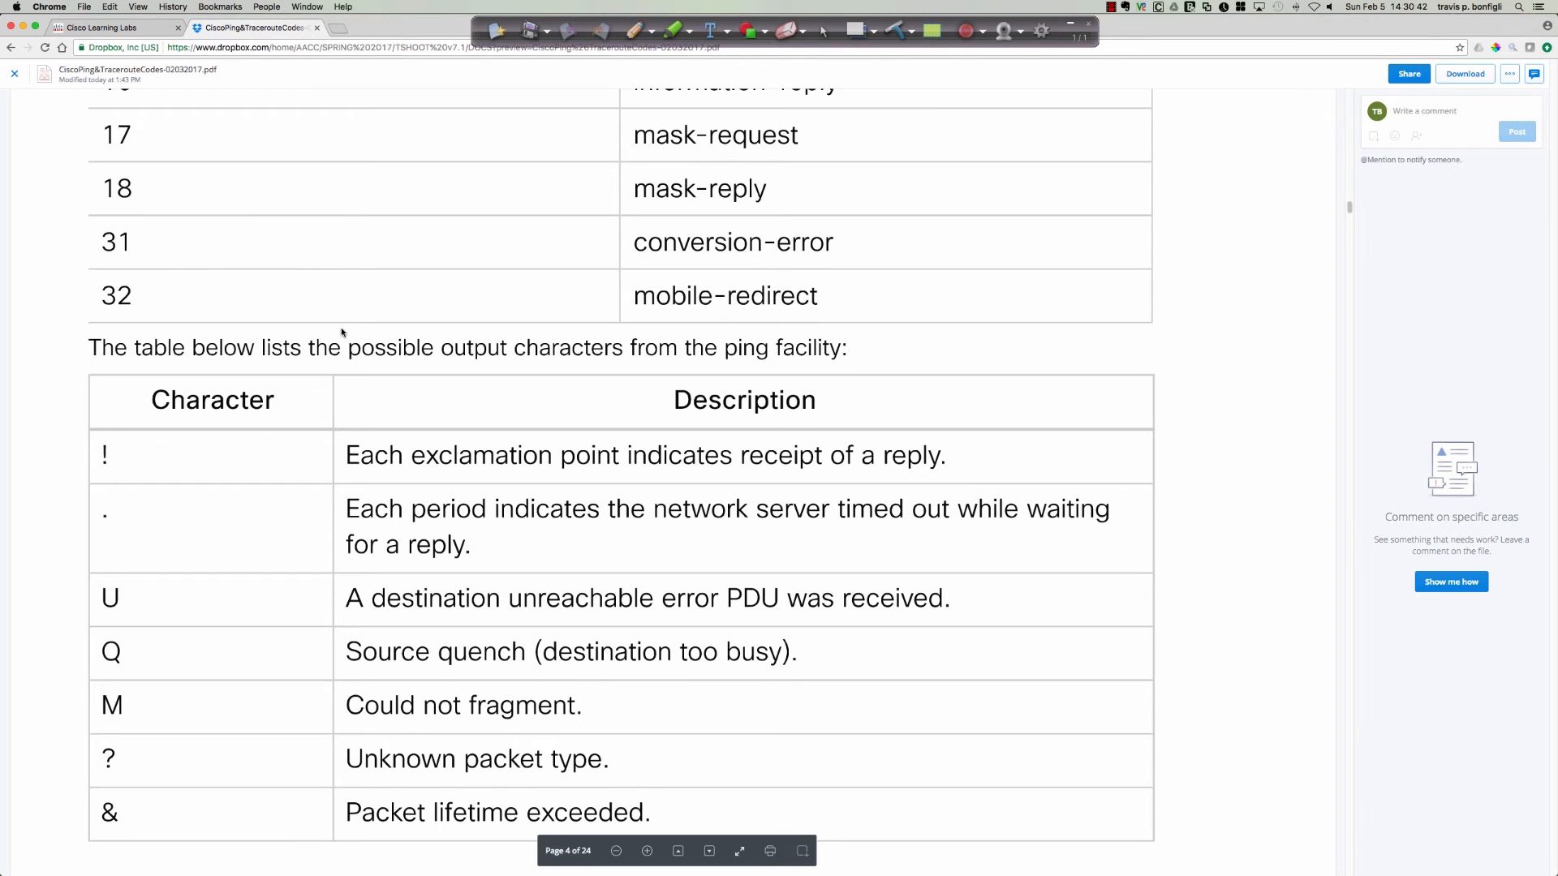
pyautogui.scroll(-3, 341, 333)
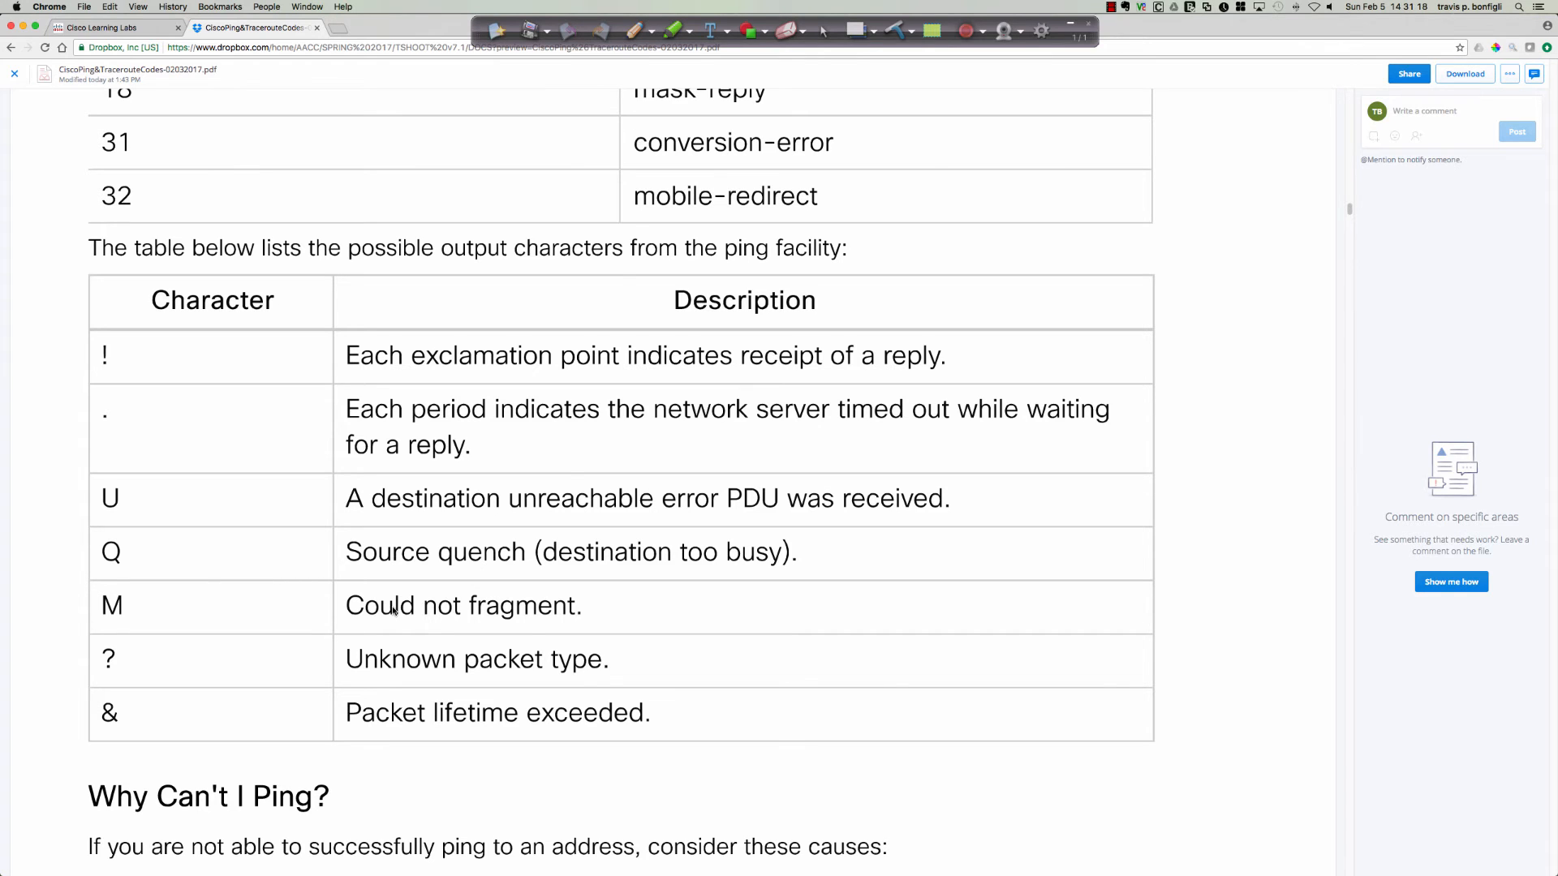
pyautogui.press('super+Tab')
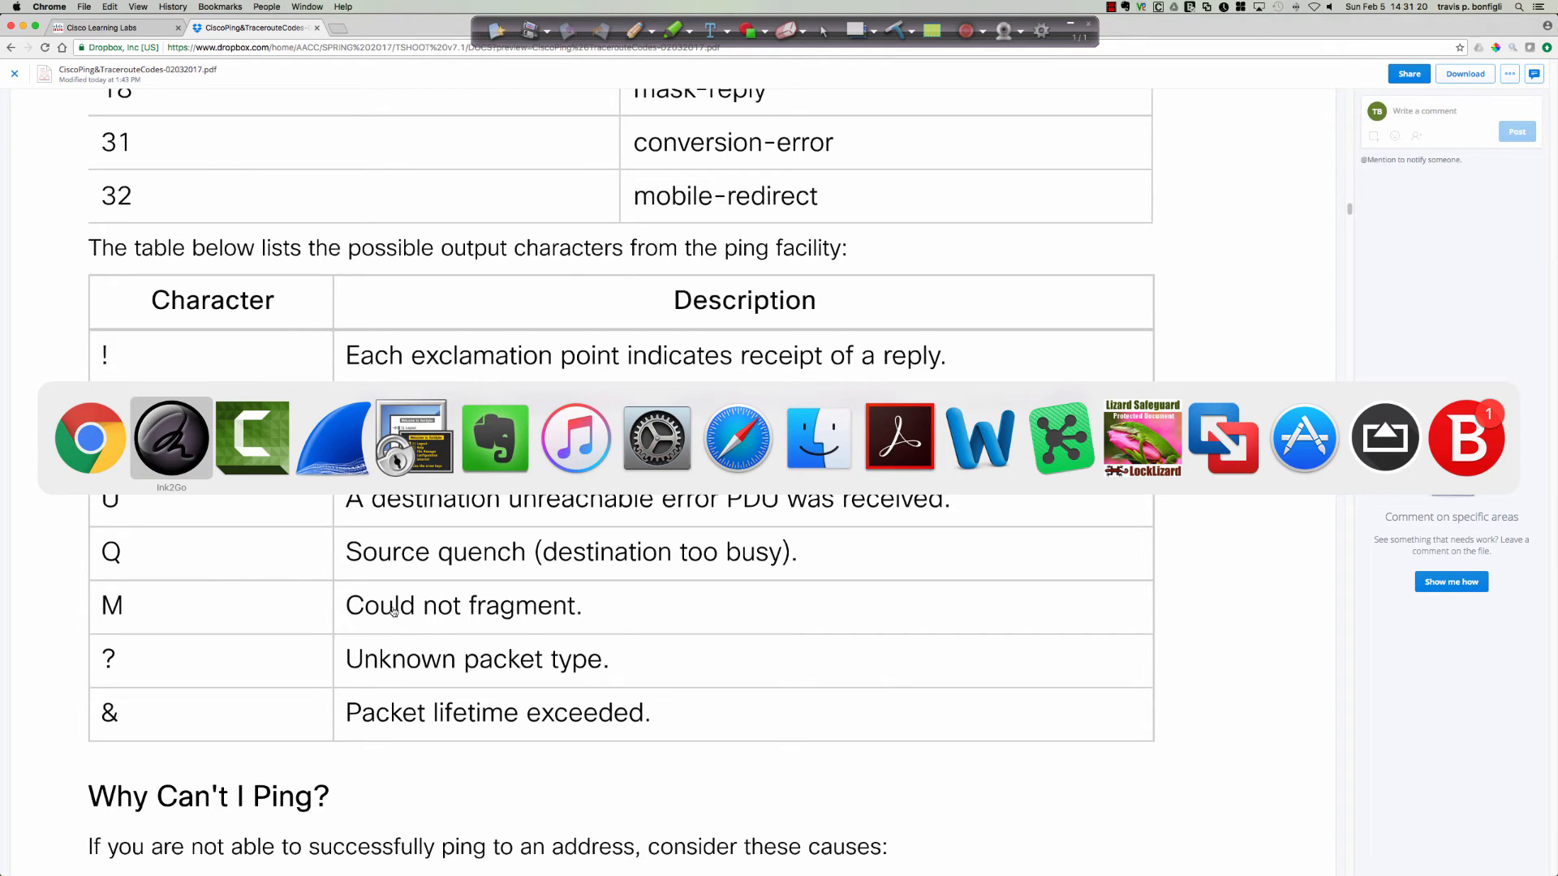
pyautogui.click(423, 442)
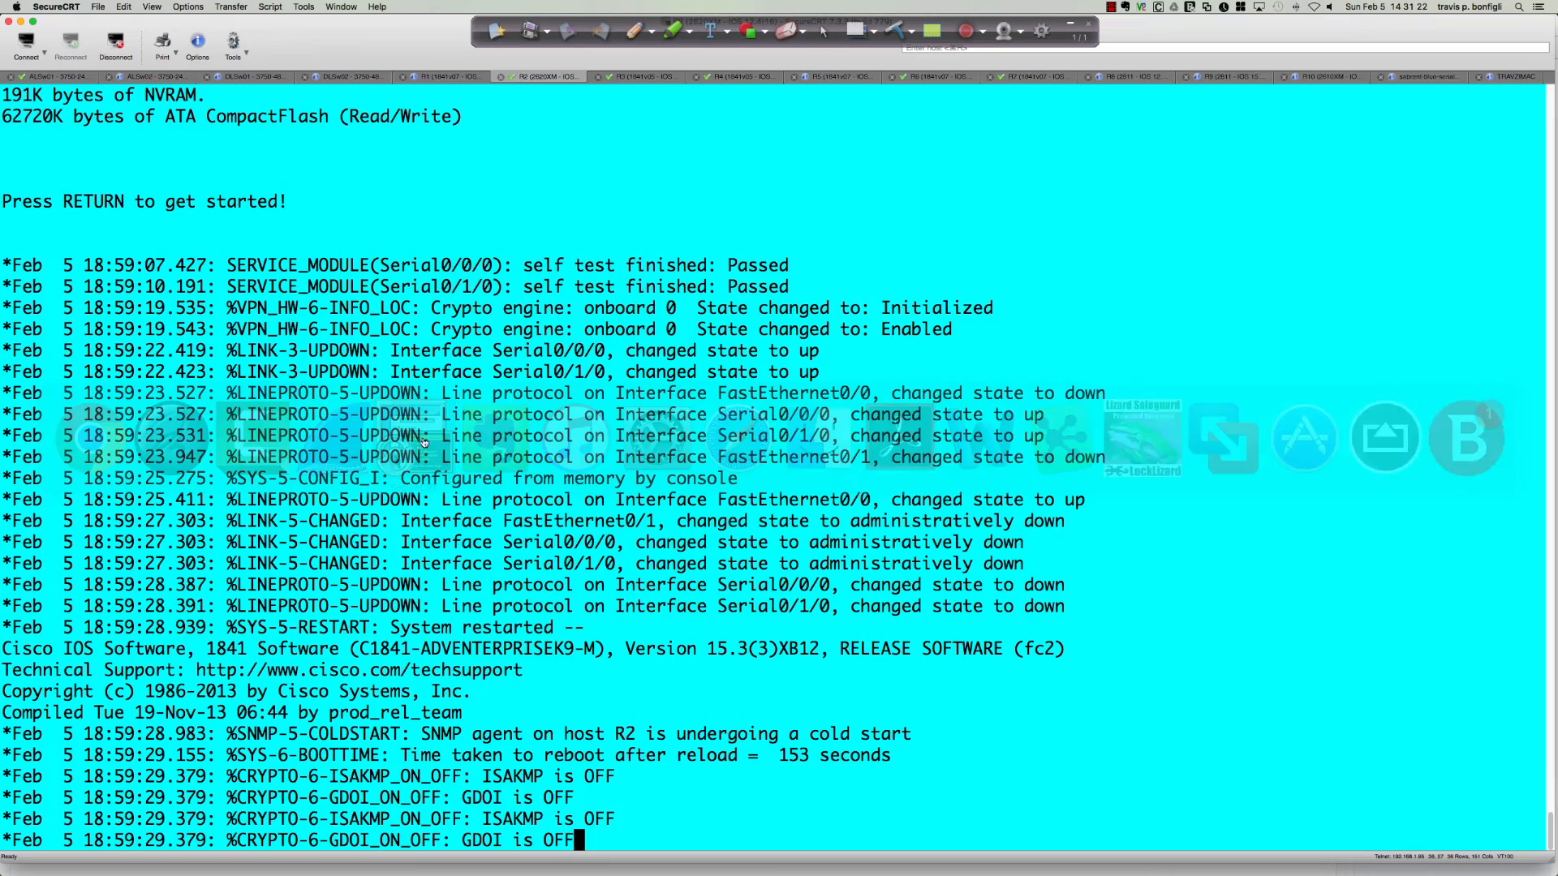
pyautogui.press('super+Tab')
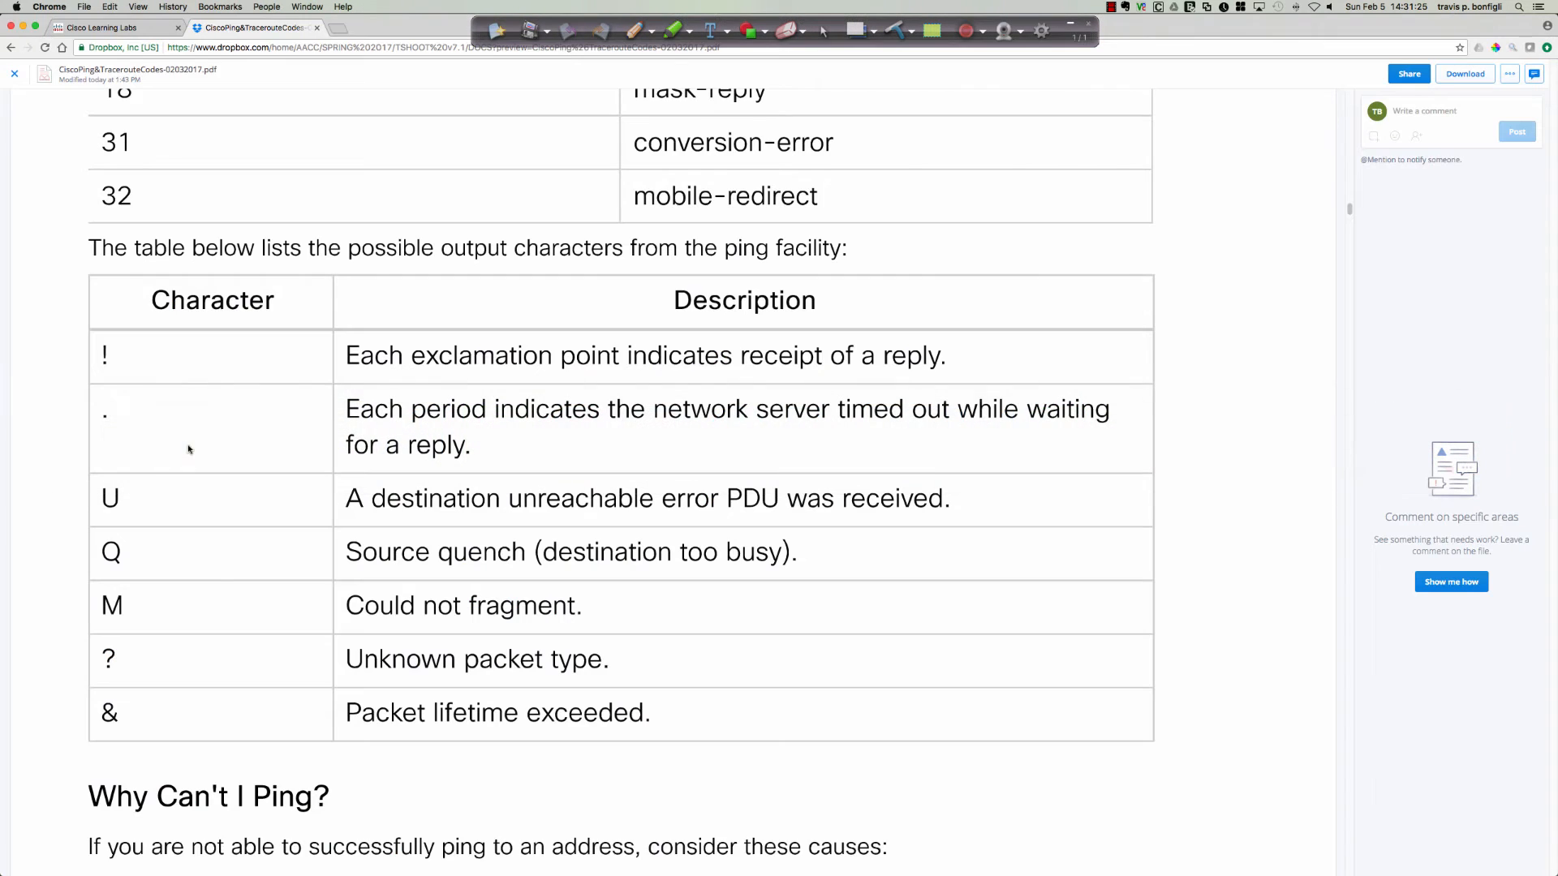
pyautogui.click(190, 451)
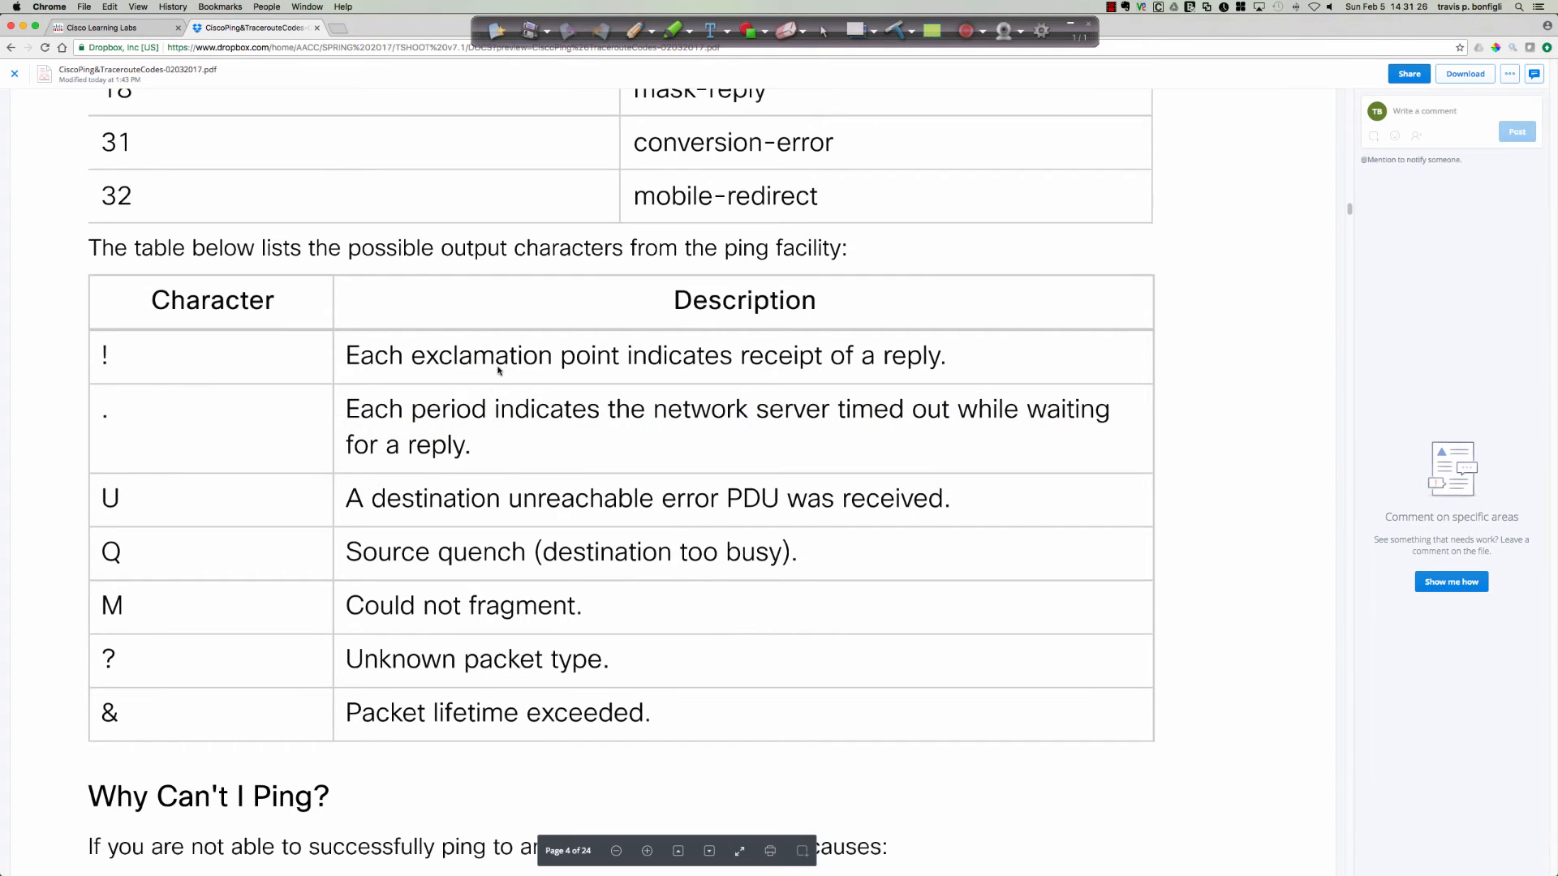
# Return to R1's console in Cisco Learning Labs and ping 10.10.50.2 with size 1477 and no df-bit option.
pyautogui.click(131, 31)
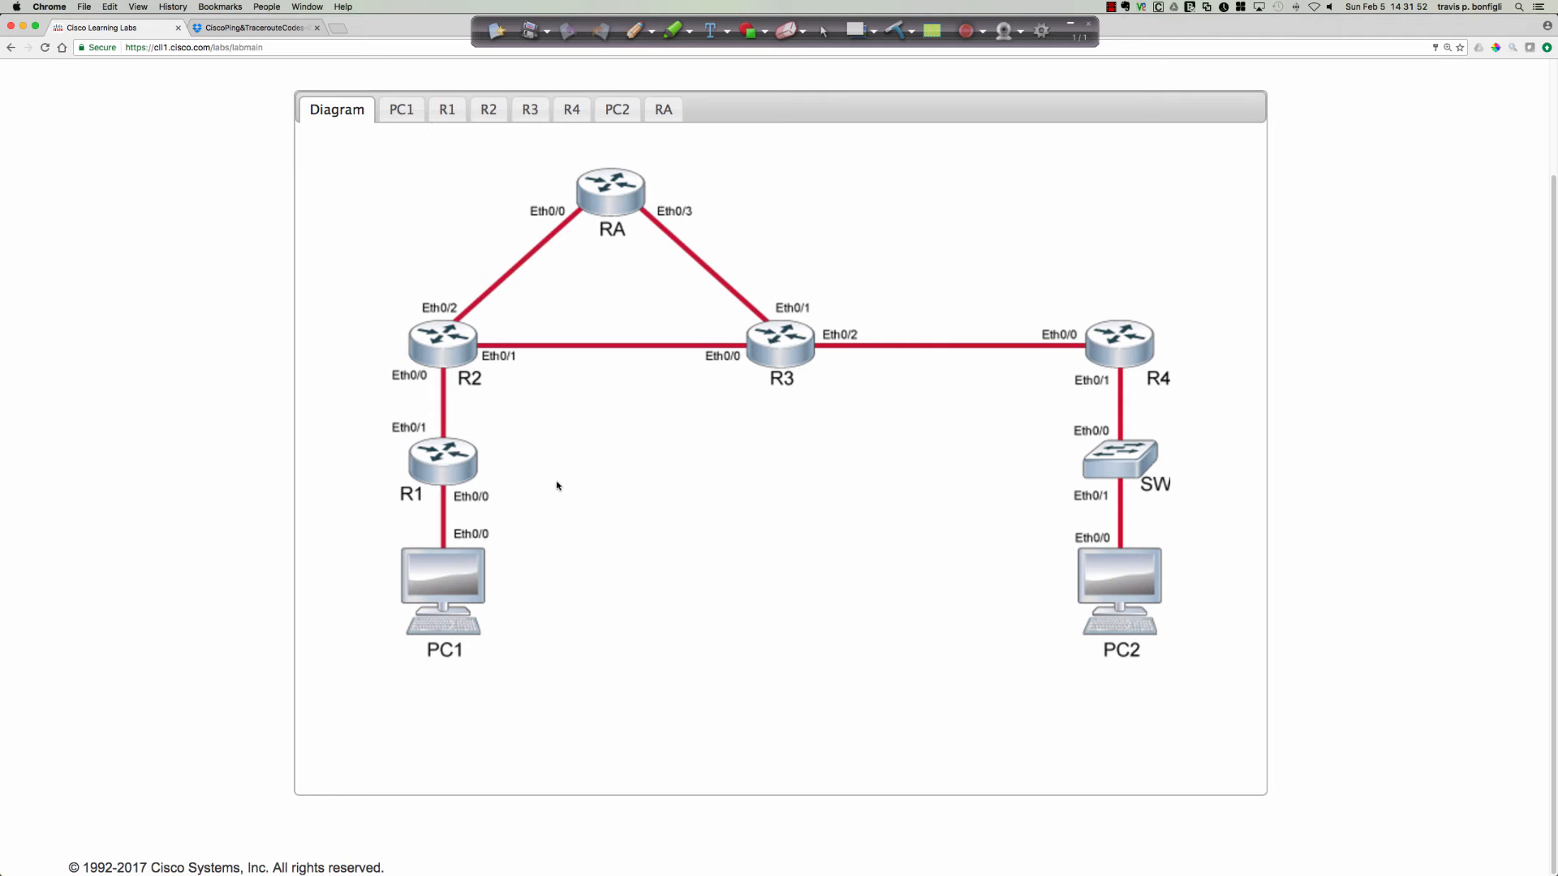
pyautogui.click(448, 459)
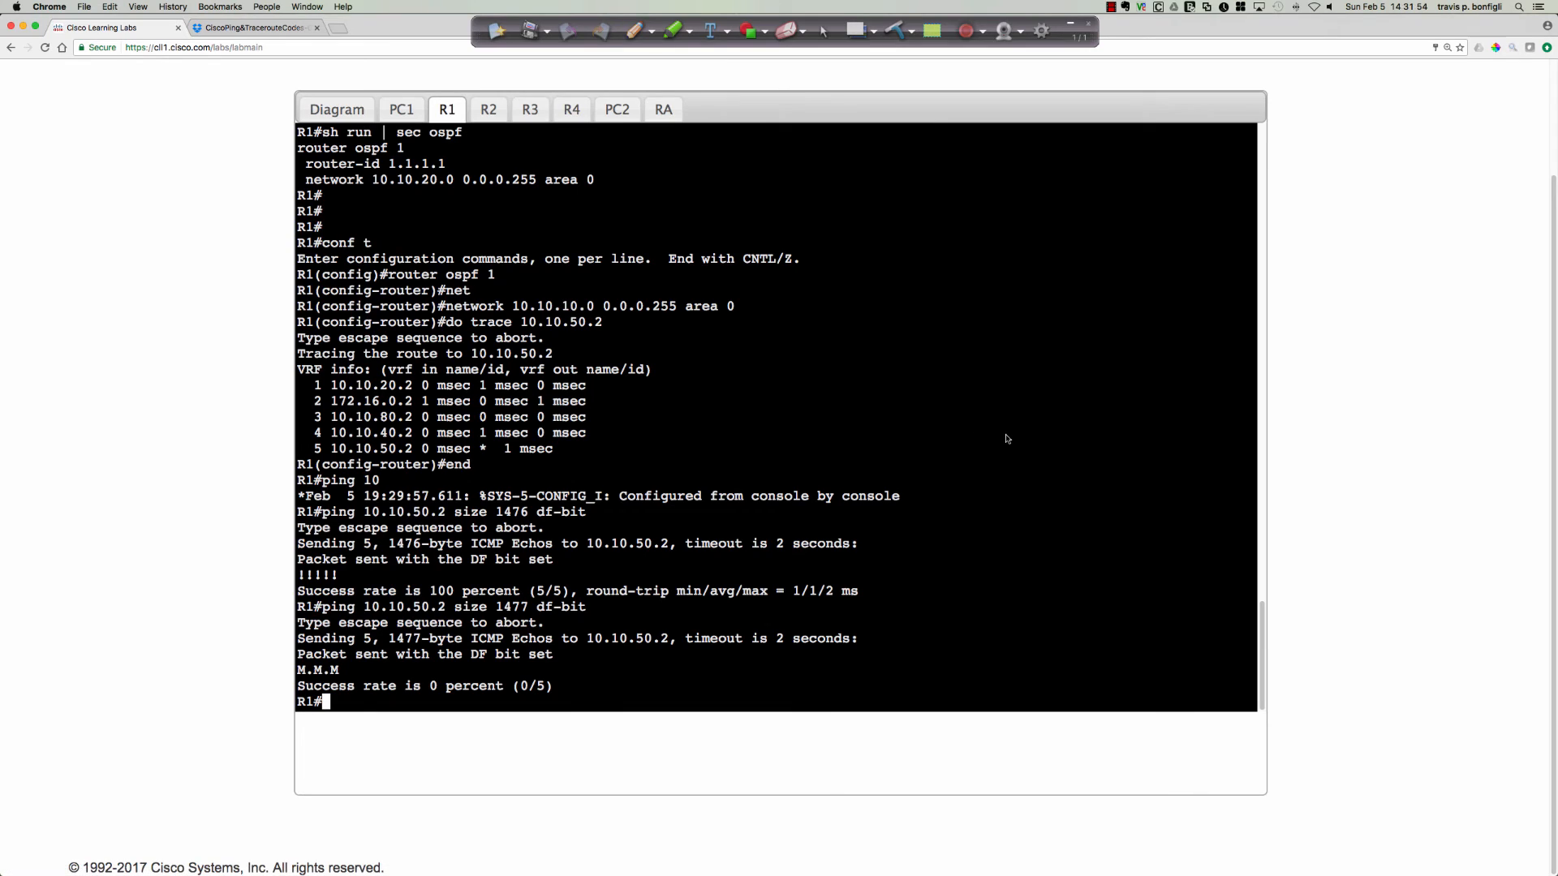
pyautogui.press('Up')
pyautogui.press('BackSpace')
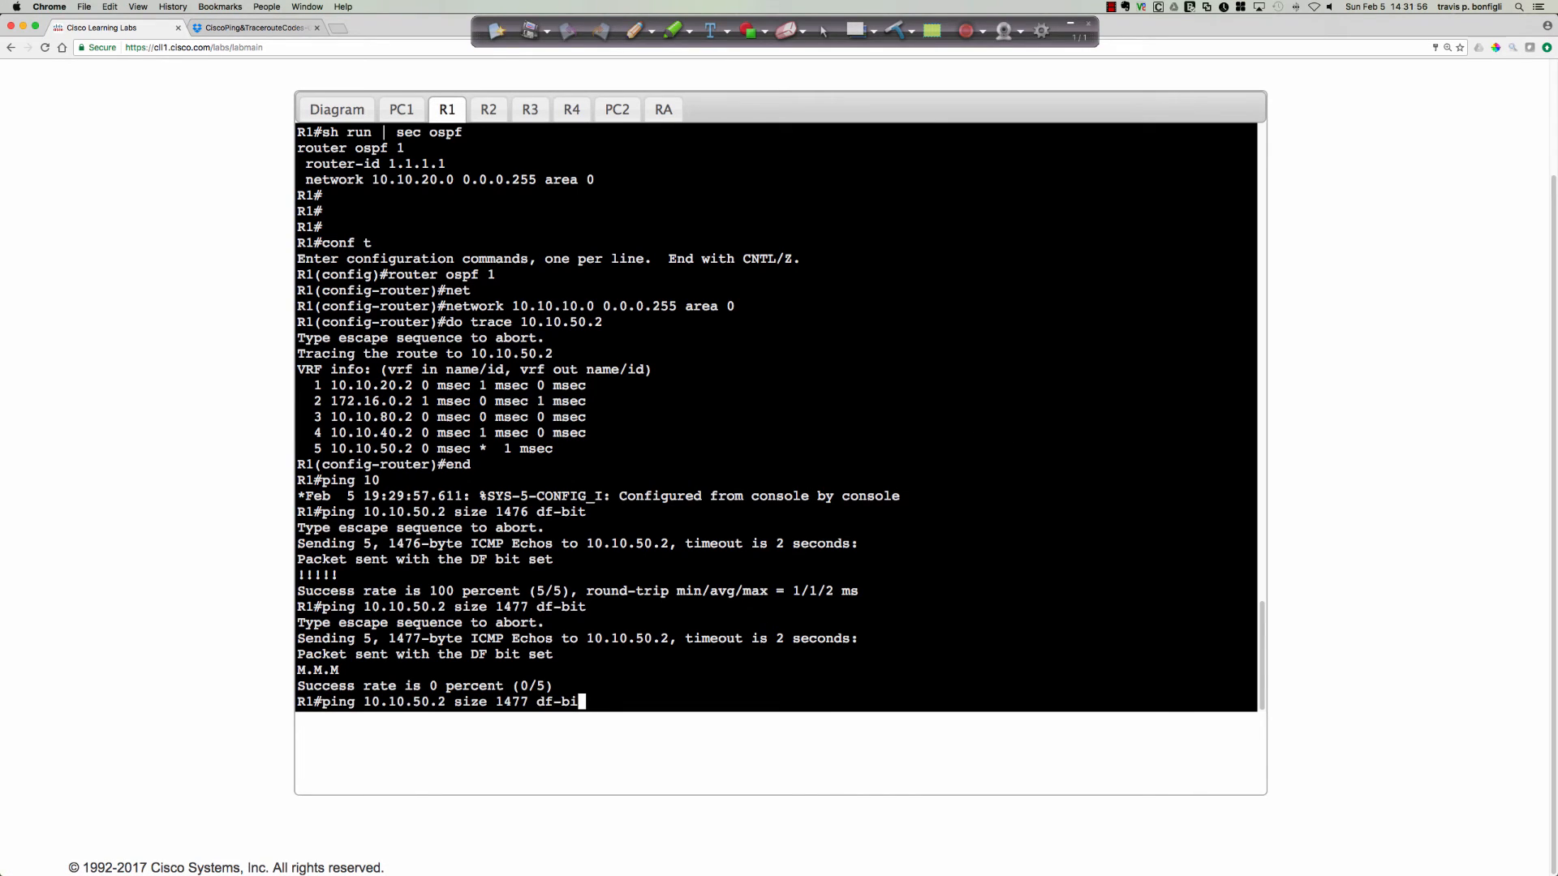
pyautogui.press('BackSpace')
pyautogui.press('BackSpace')
pyautogui.press('BackSpace')
pyautogui.press('BackSpace')
pyautogui.press('BackSpace')
pyautogui.press('BackSpace')
pyautogui.press('Return')
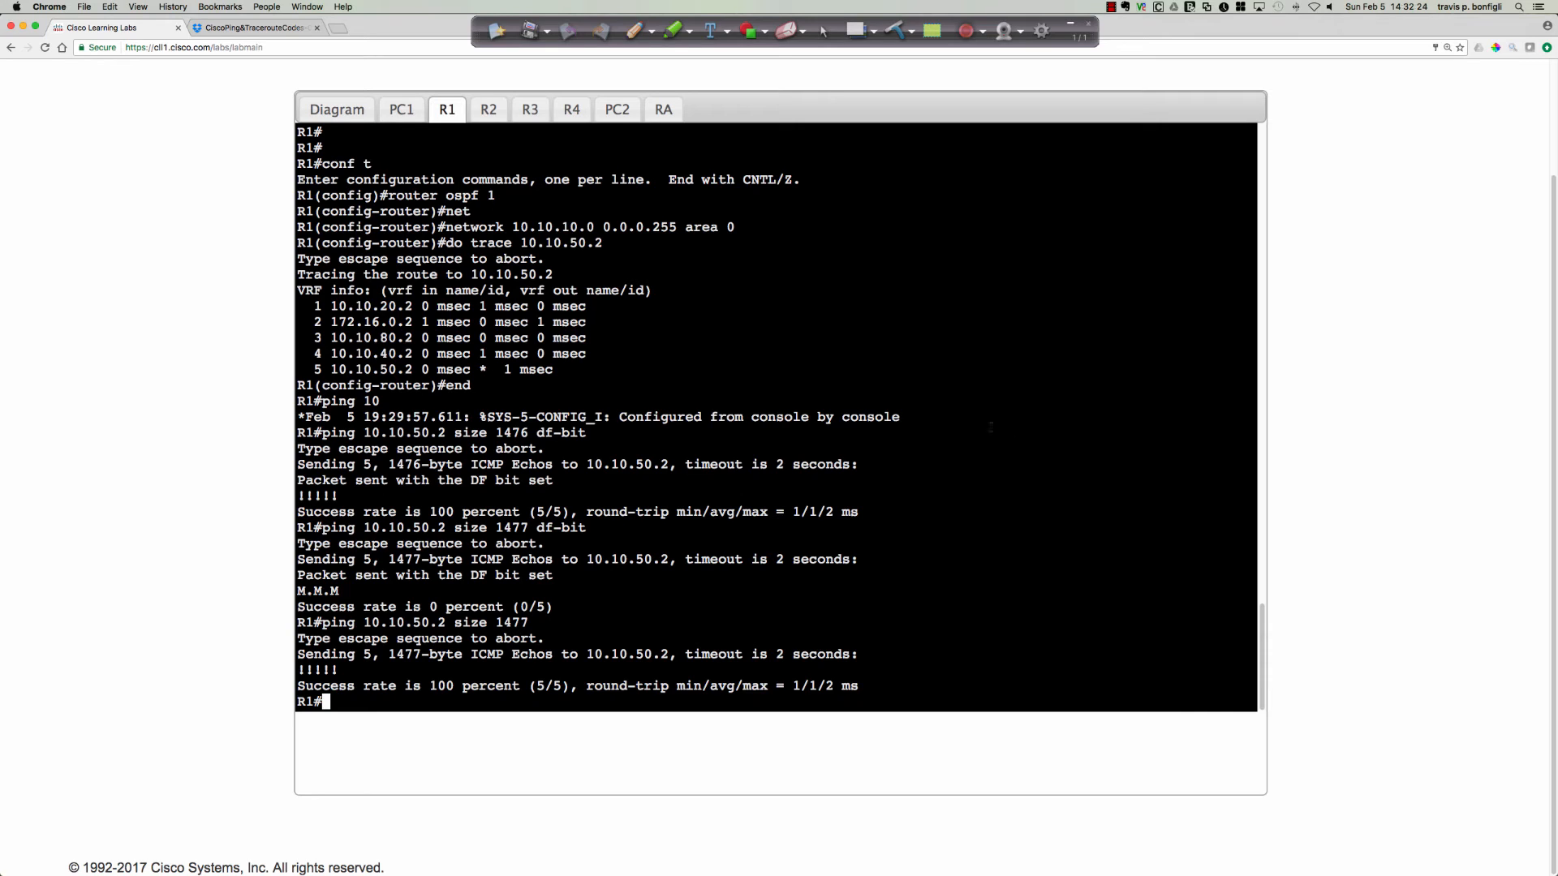
# Open R2's console from the topology diagram and enable detailed packet debugging with do debug ip packet detail.
pyautogui.click(329, 112)
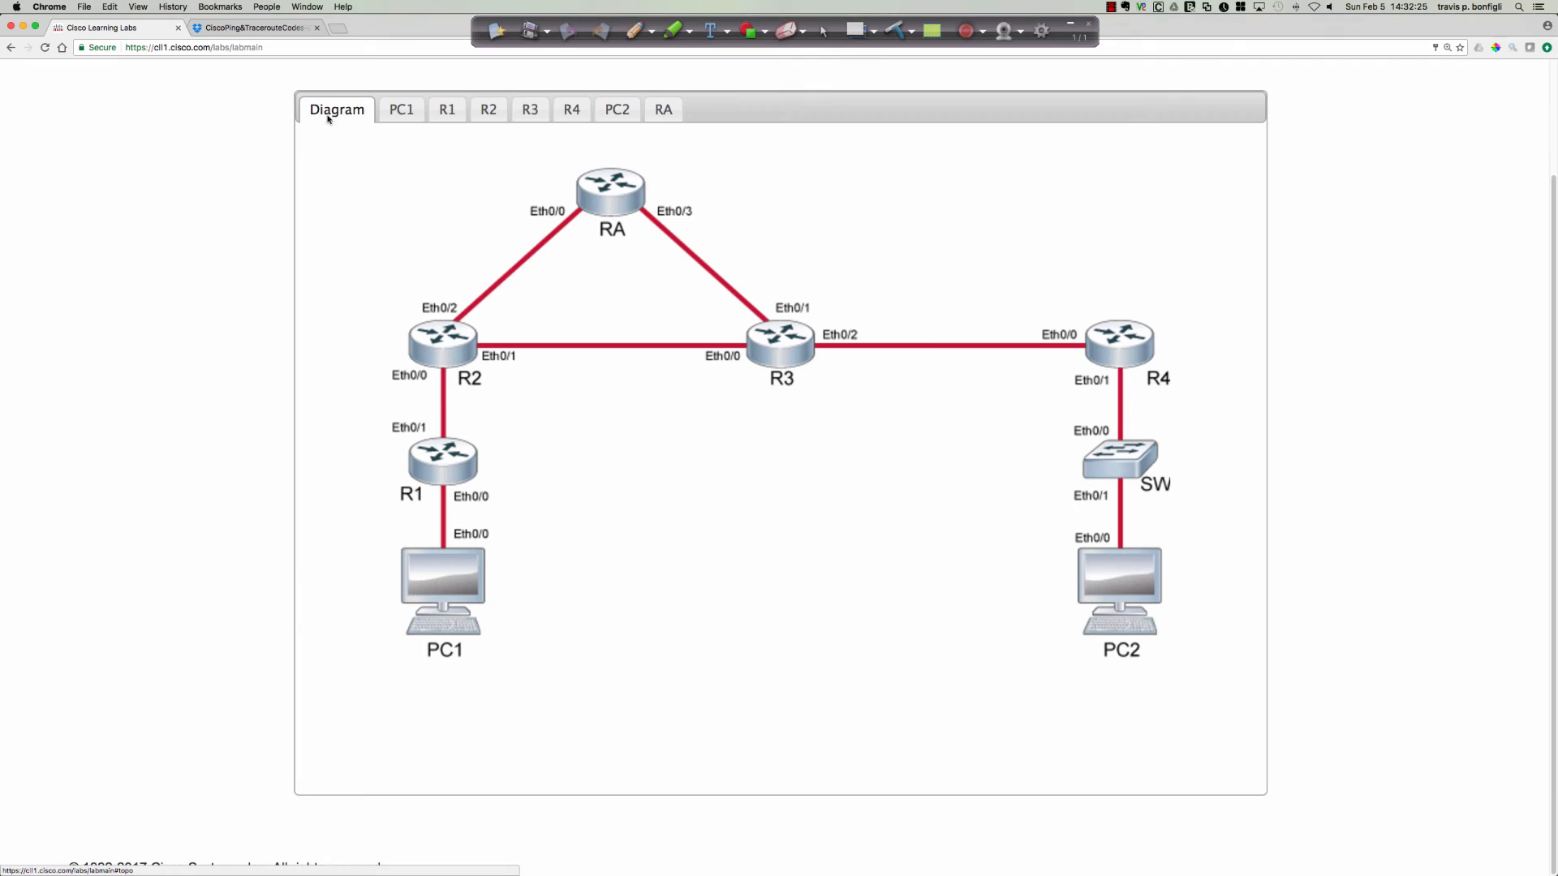
pyautogui.click(444, 338)
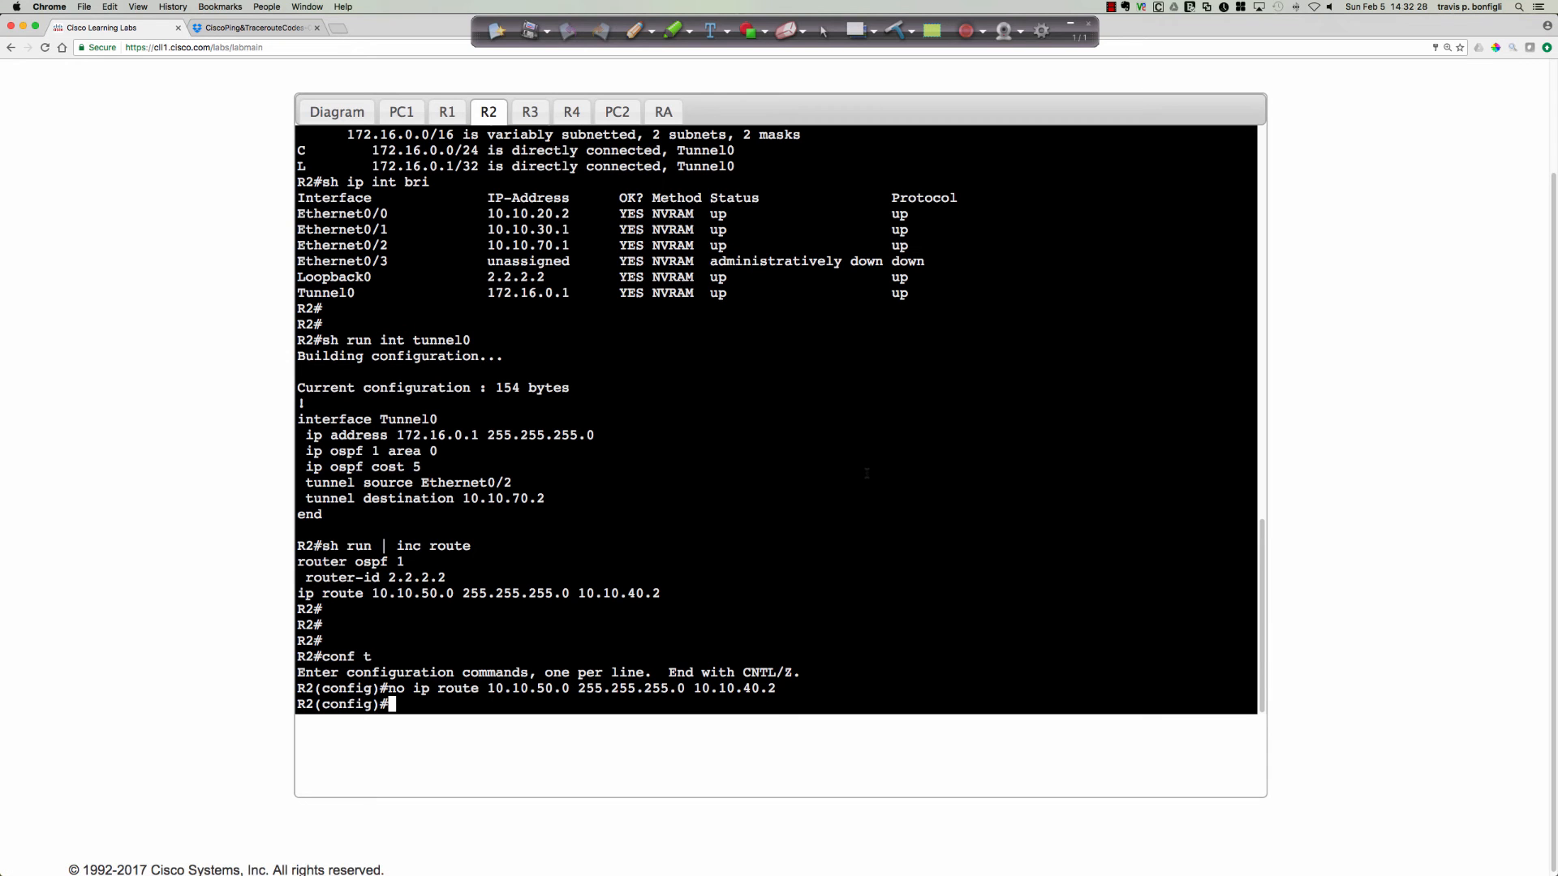
pyautogui.press('Return')
pyautogui.press('Return')
pyautogui.press('Return')
pyautogui.press('Return')
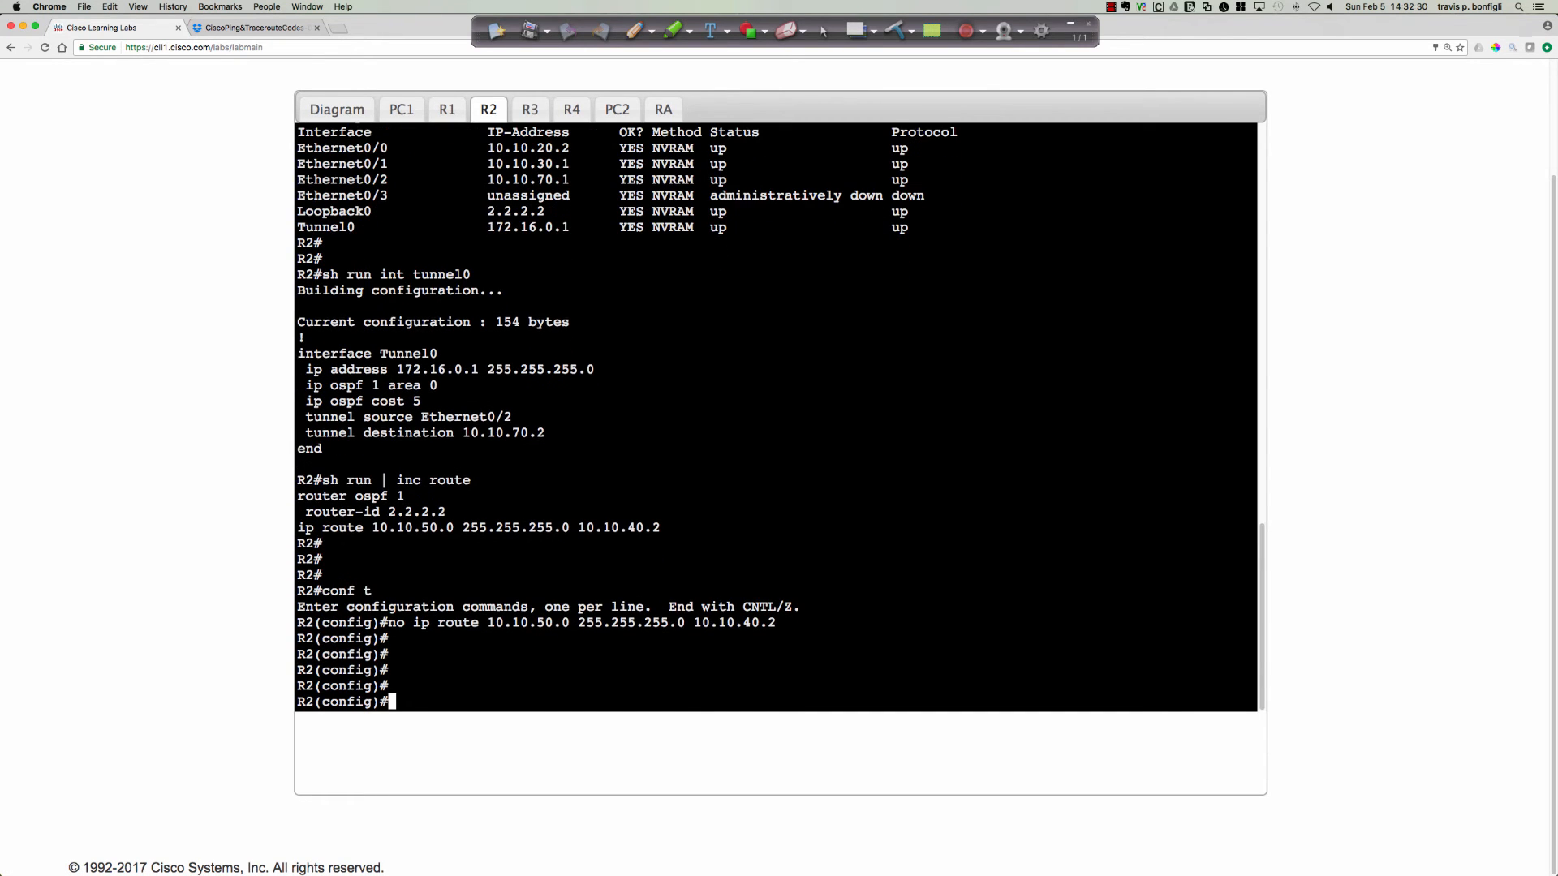
pyautogui.write('do debug ip packet detail')
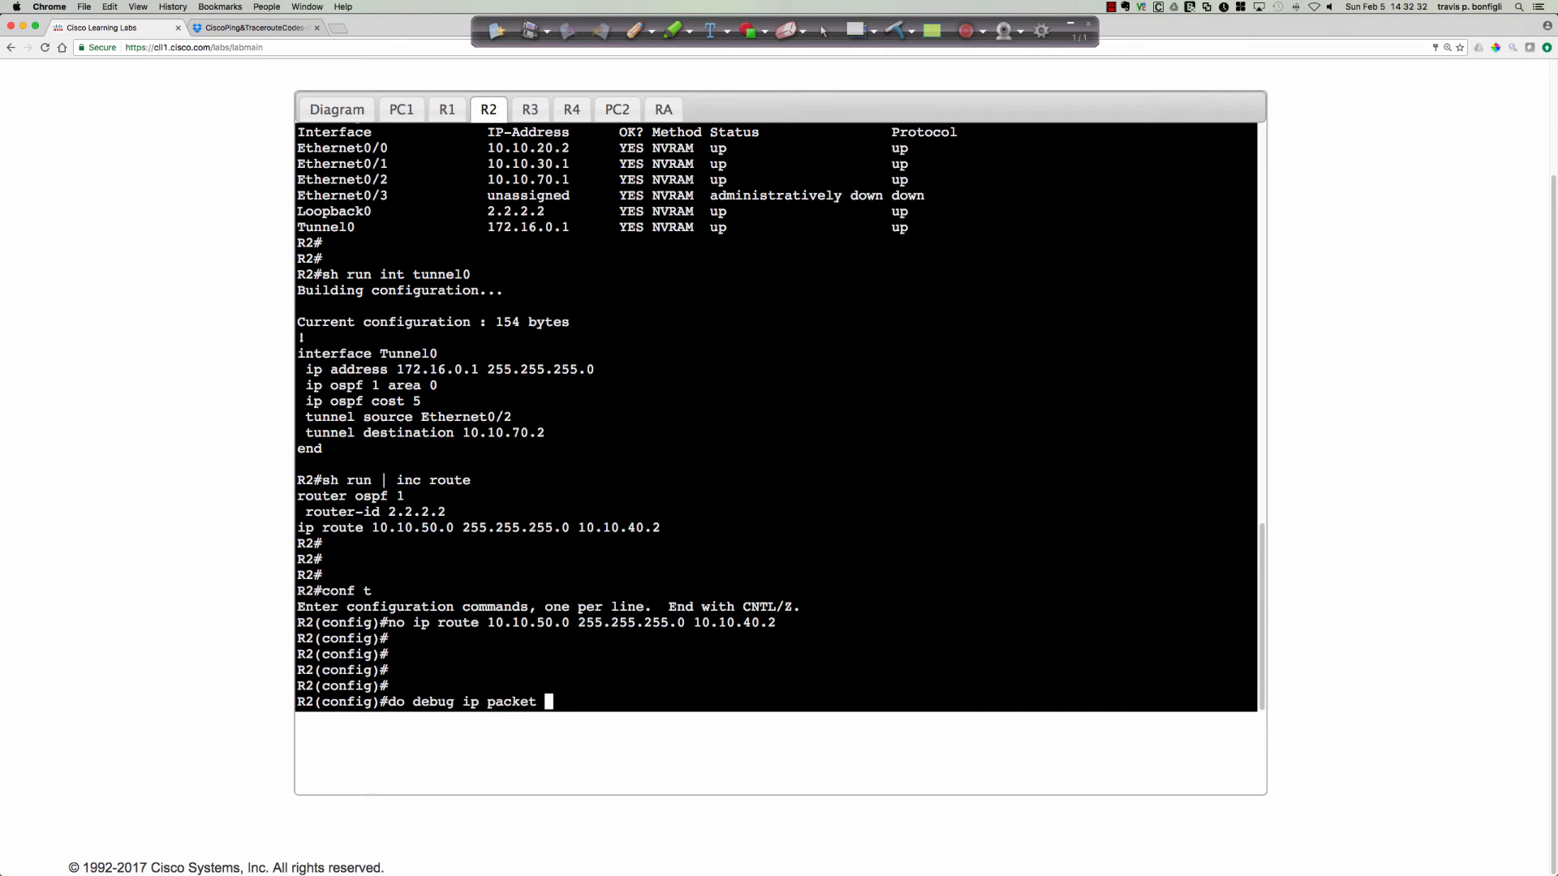
pyautogui.press('Return')
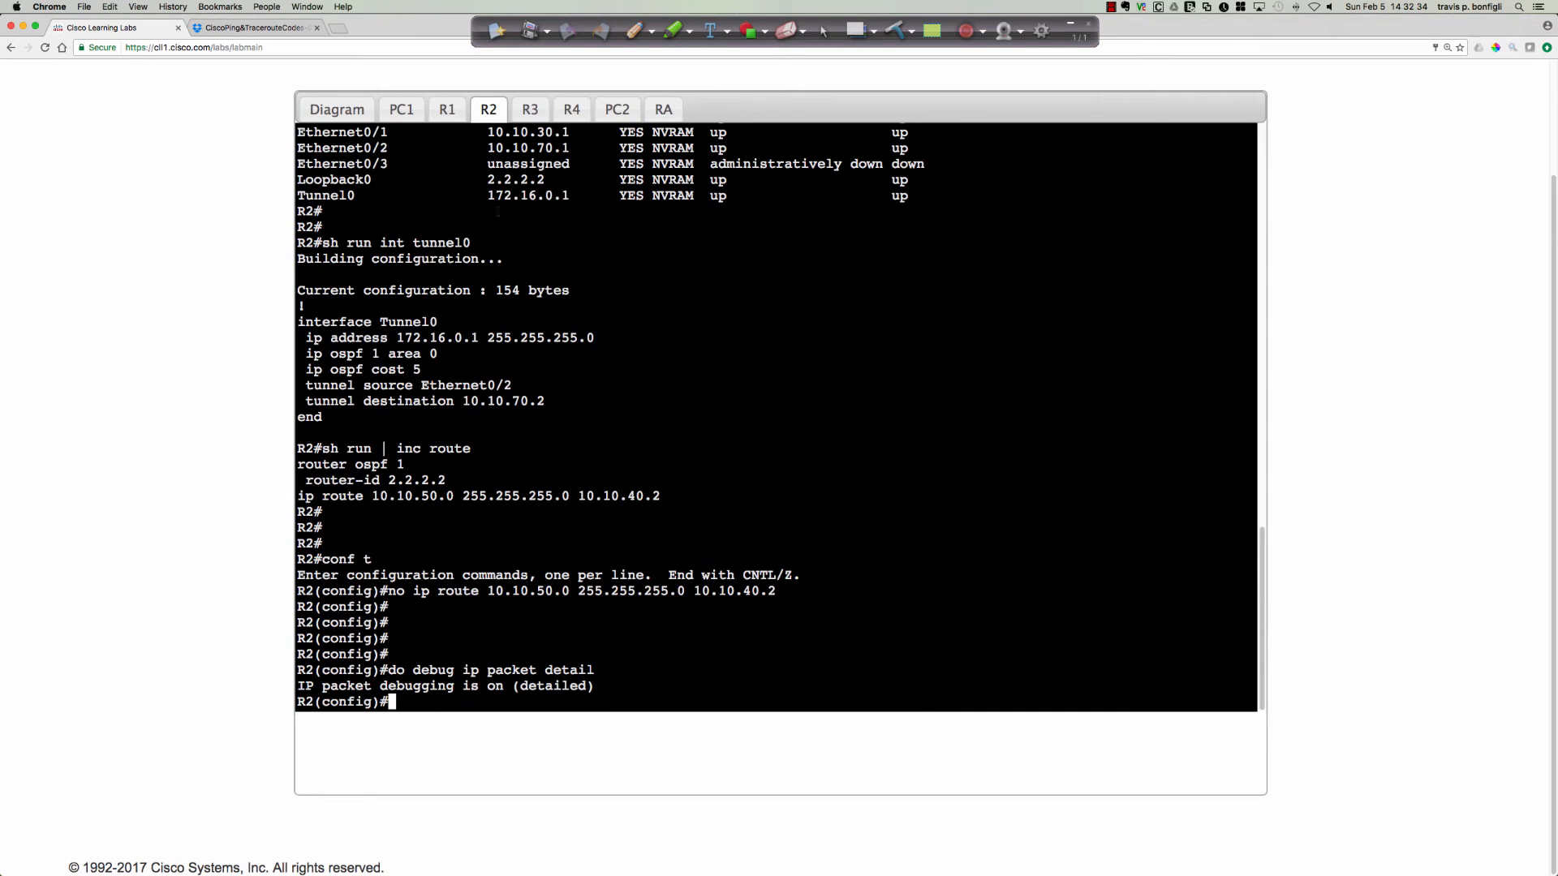
# Return to R1's console and ping 10.10.50.2 with size 1499 and no df-bit option.
pyautogui.click(446, 110)
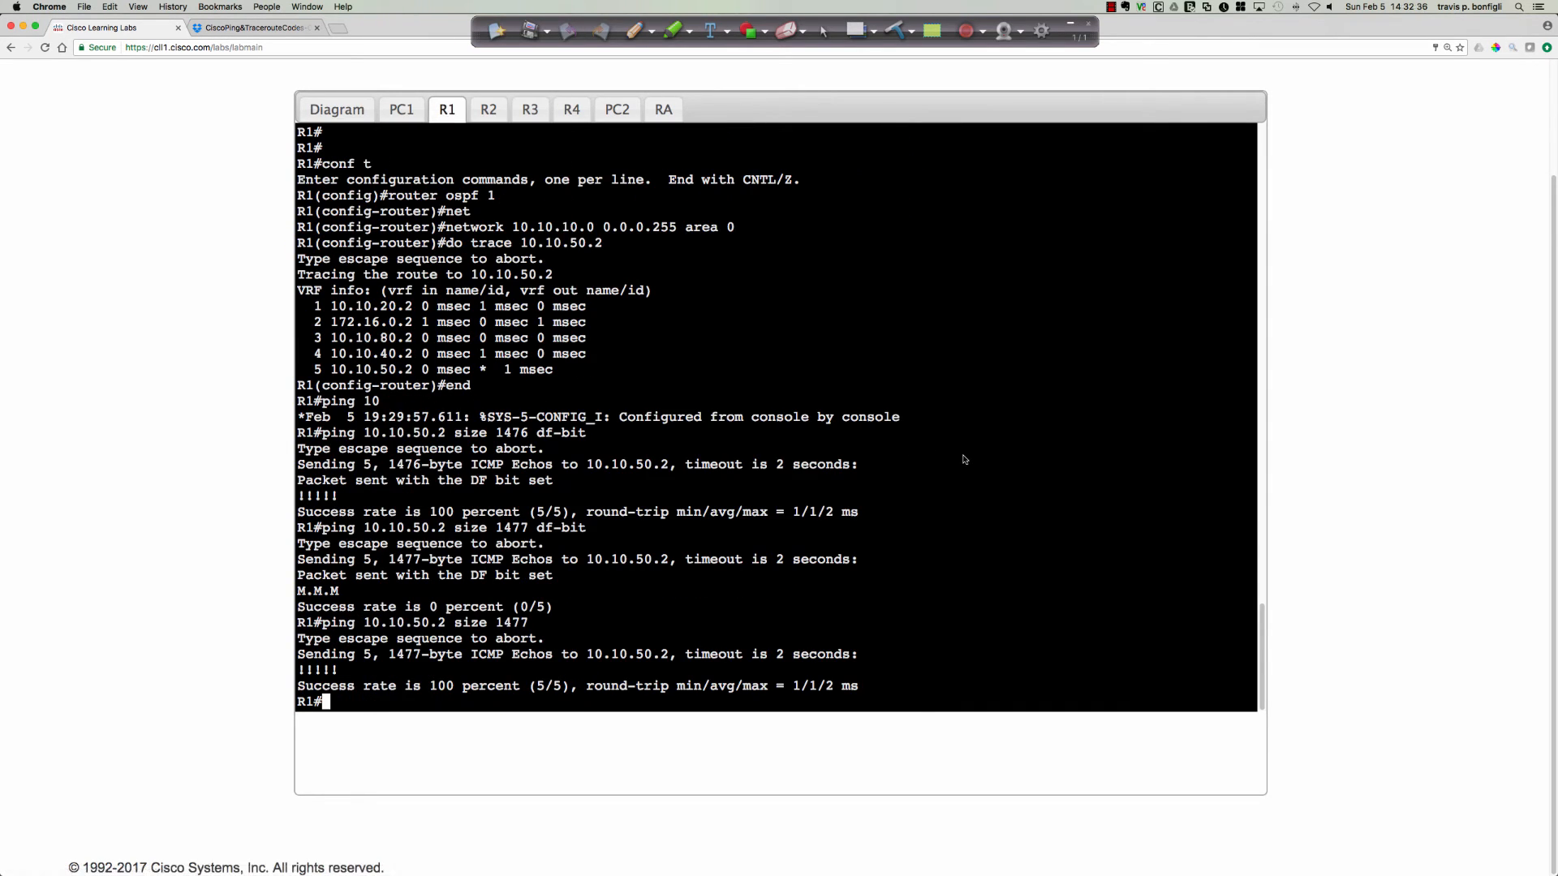
pyautogui.press('Up')
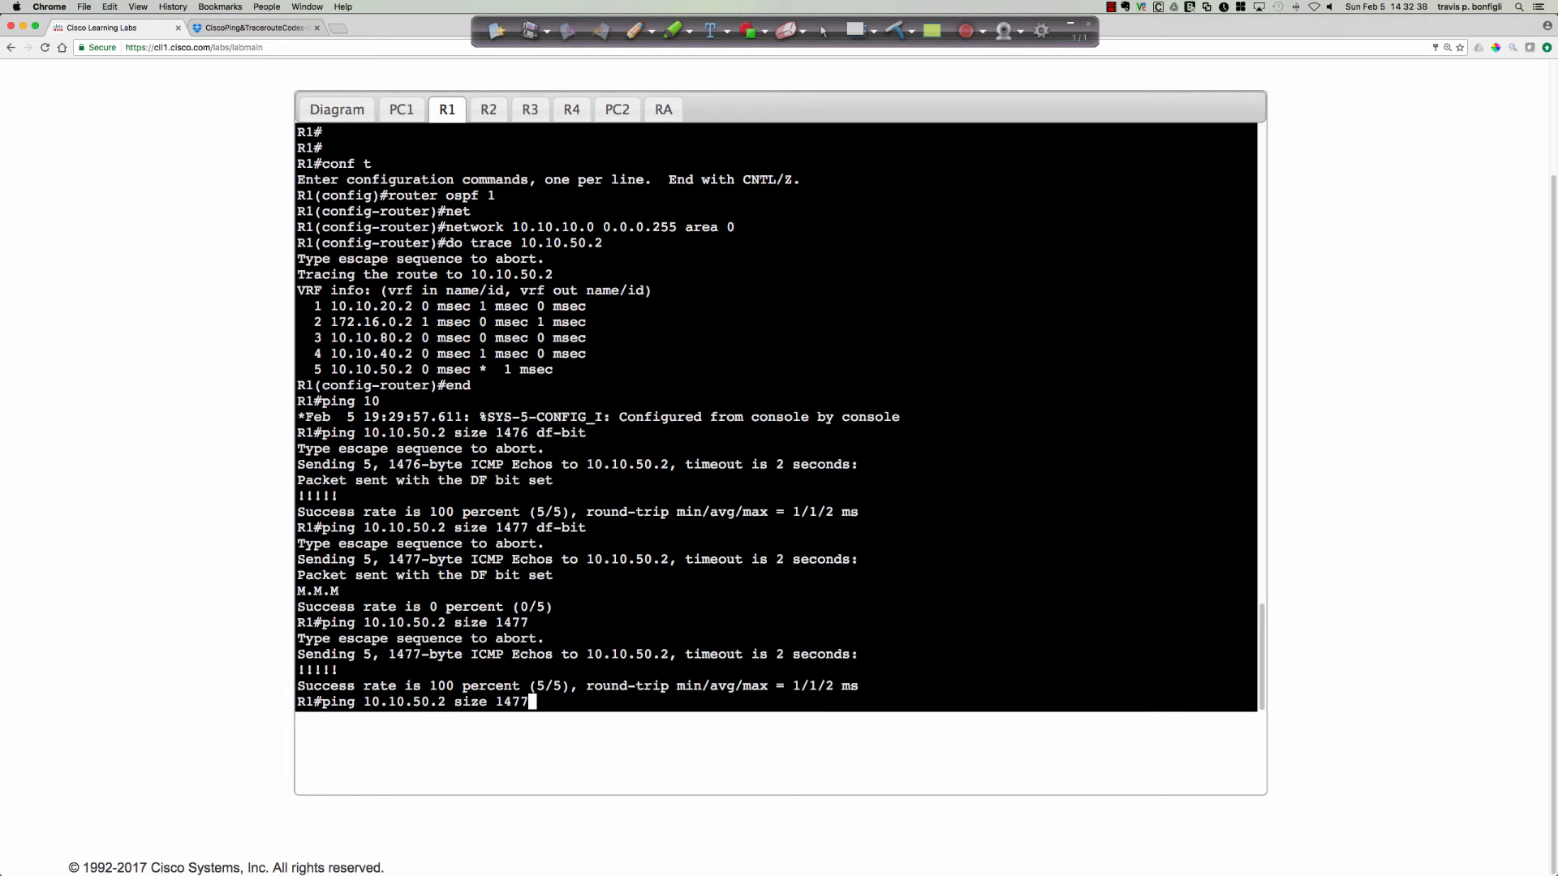
pyautogui.press('BackSpace')
pyautogui.press('BackSpace')
pyautogui.write('99')
pyautogui.press('Return')
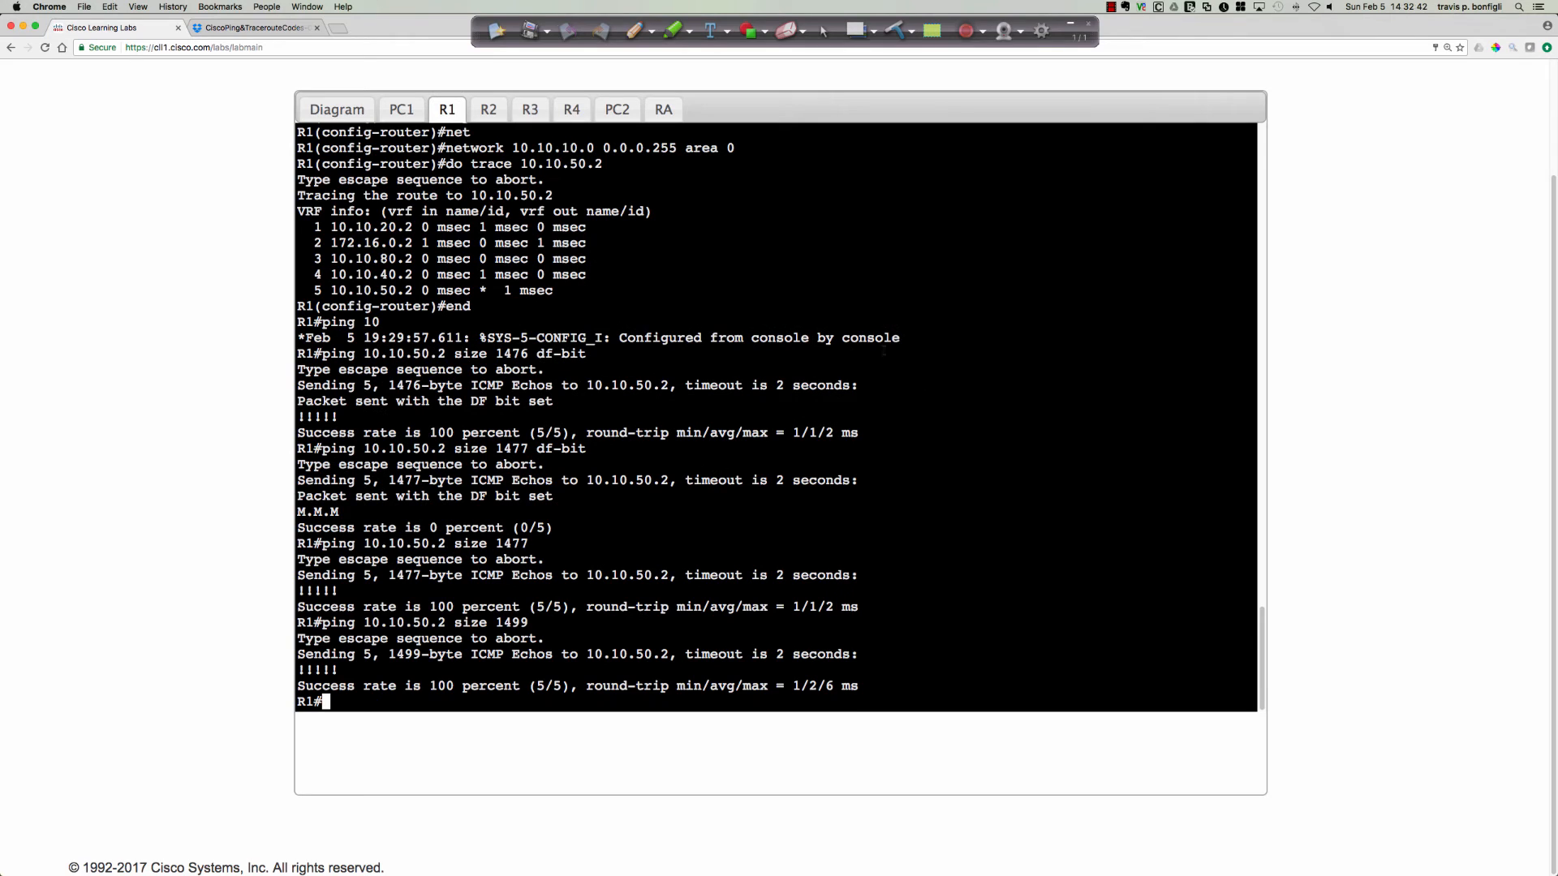
# Switch to R2's console and turn off all debugging with do u all.
pyautogui.click(489, 112)
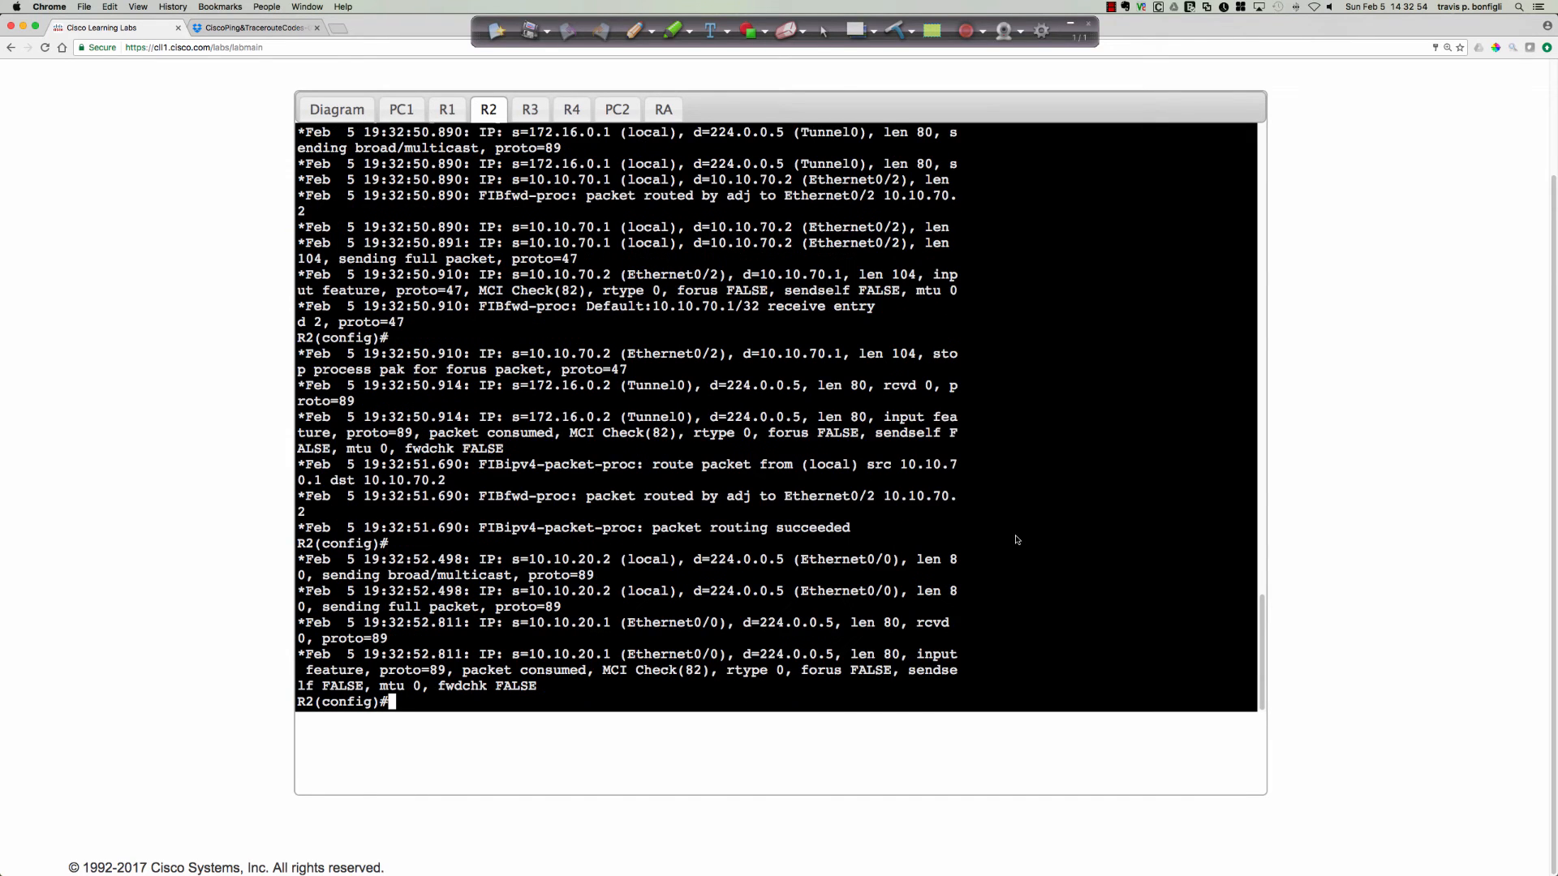
pyautogui.press('Return')
pyautogui.press('Return')
pyautogui.press('Return')
pyautogui.write('do u all')
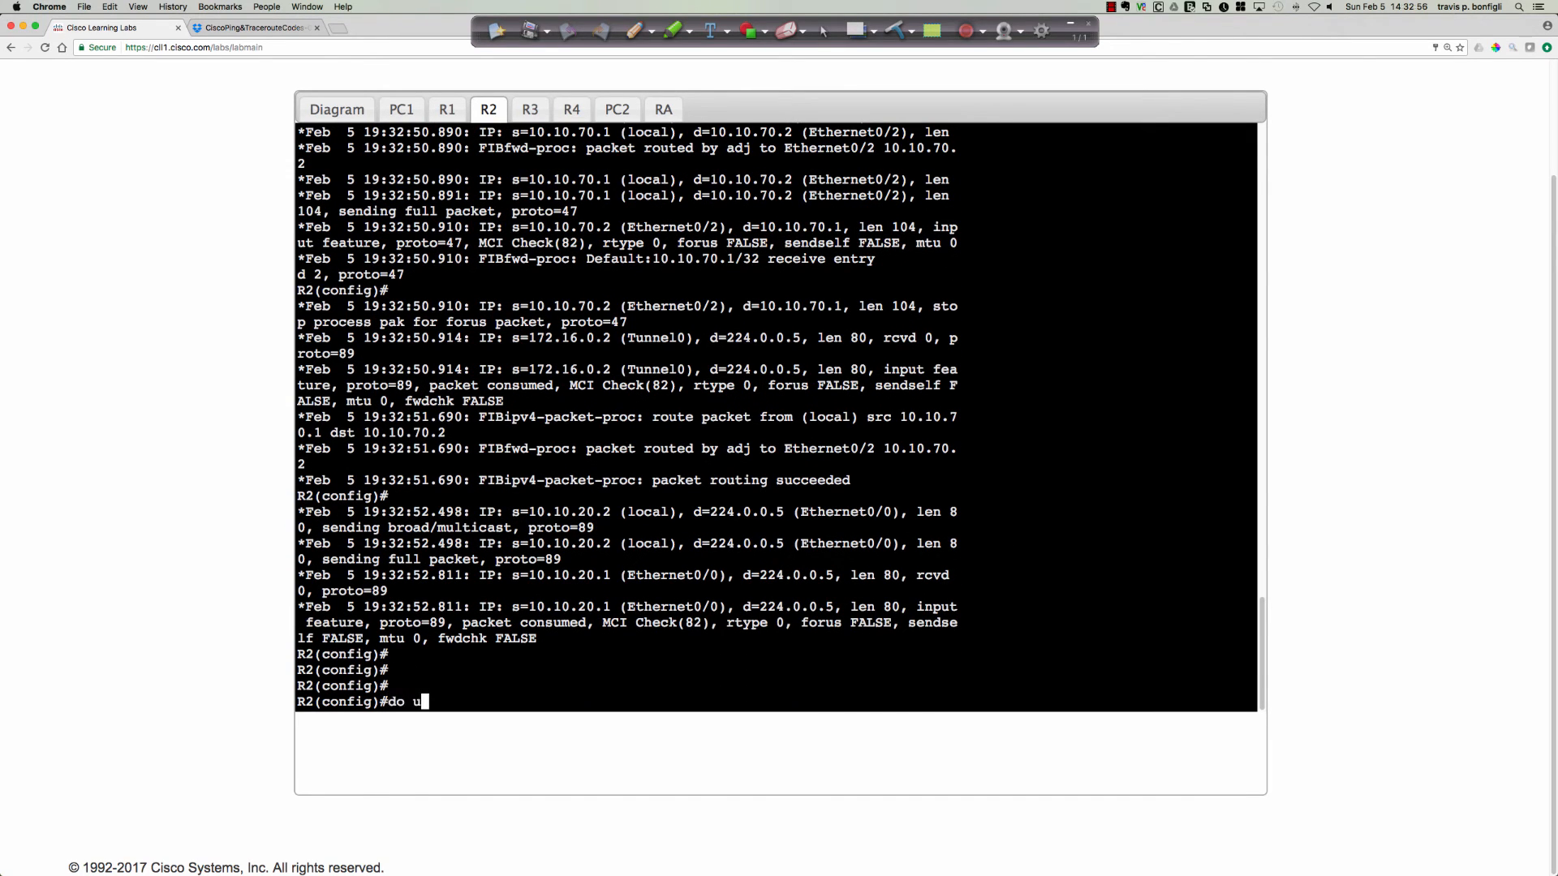
pyautogui.press('Return')
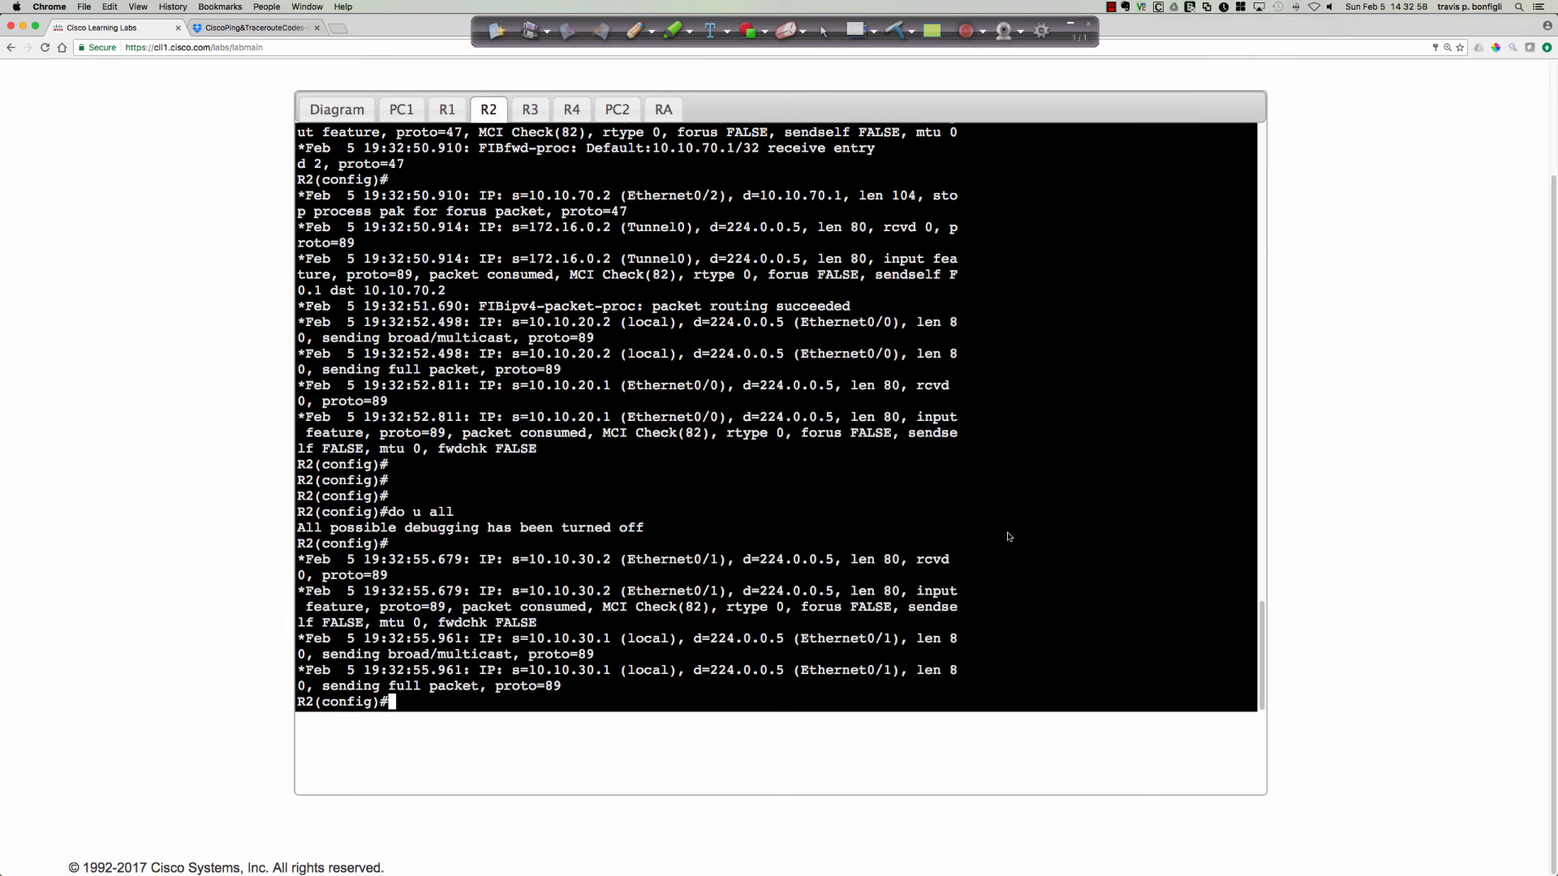
# Examine R2's captured IP packet debug output from the first entries after the no ip route command through the end.
pyautogui.scroll(3, 754, 513)
pyautogui.scroll(15, 754, 513)
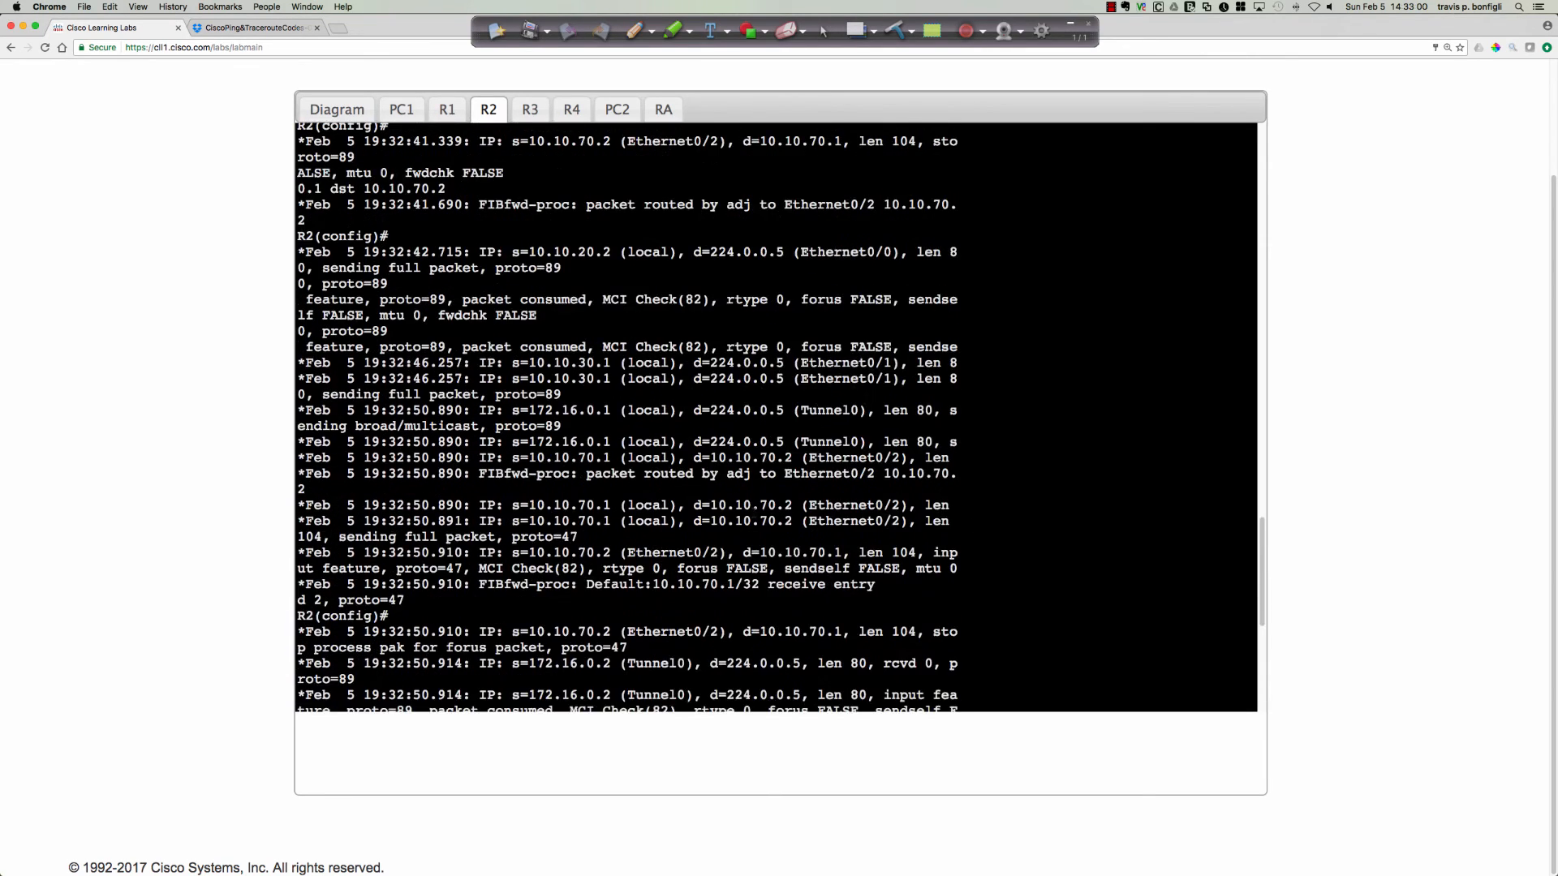
pyautogui.scroll(5, 754, 513)
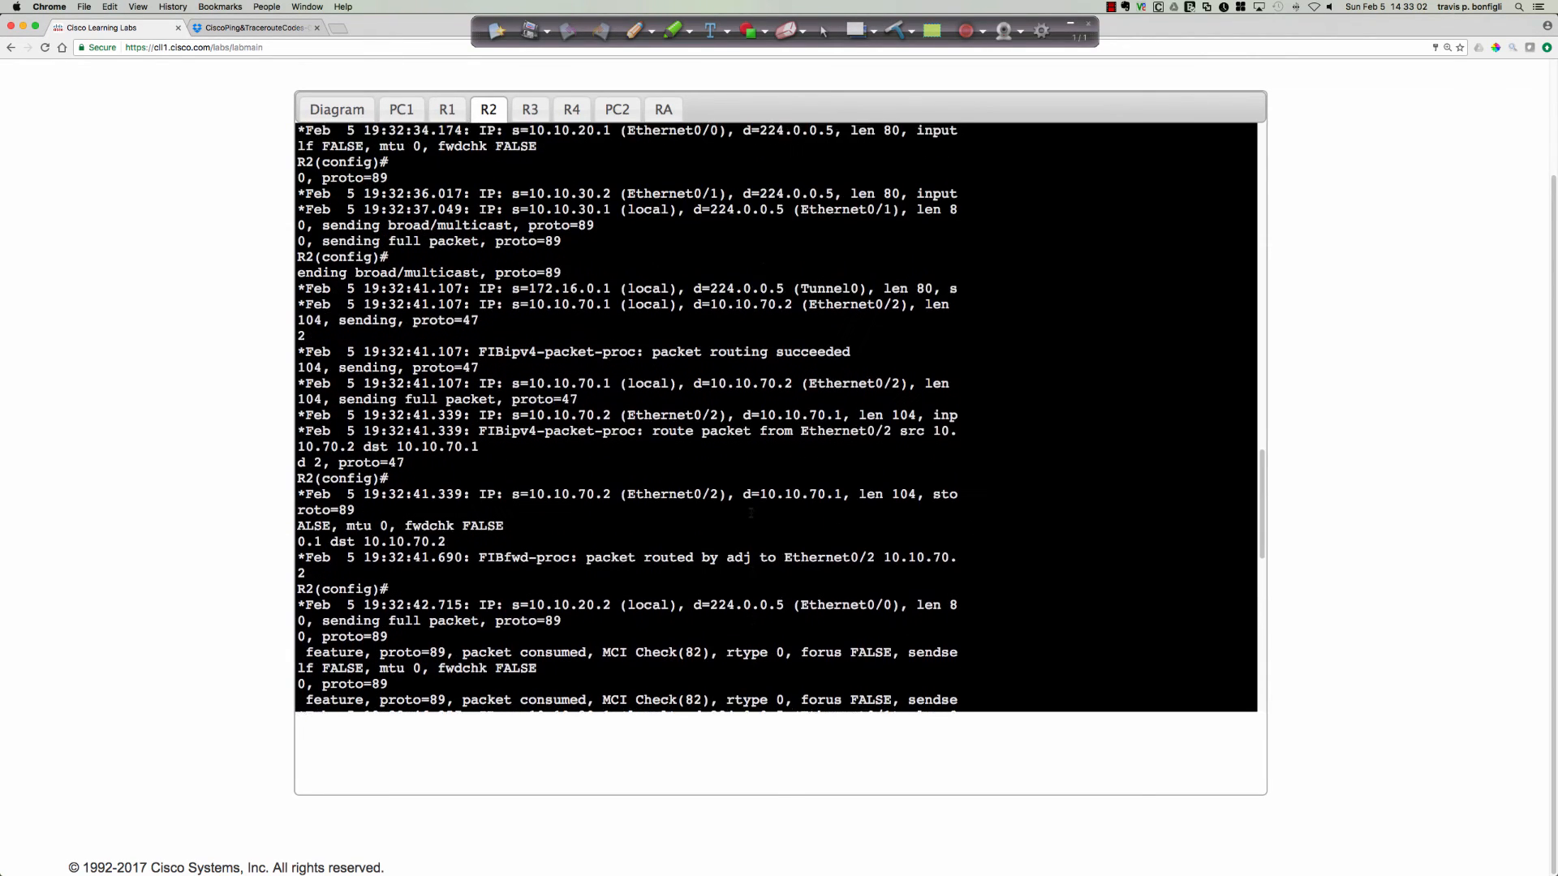
pyautogui.scroll(4, 751, 513)
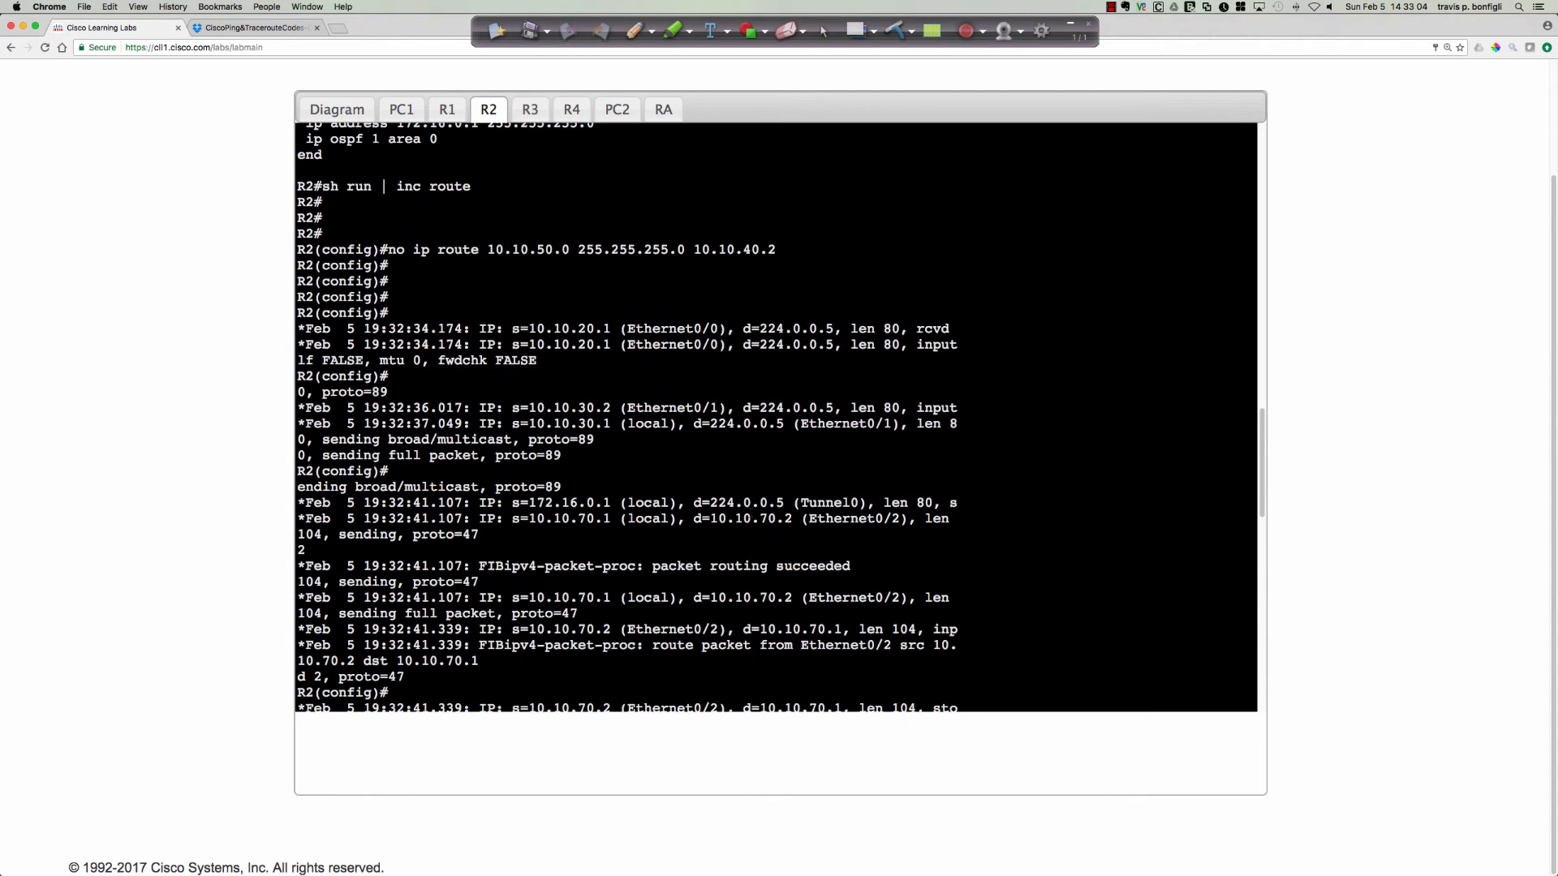
pyautogui.scroll(-2, 697, 507)
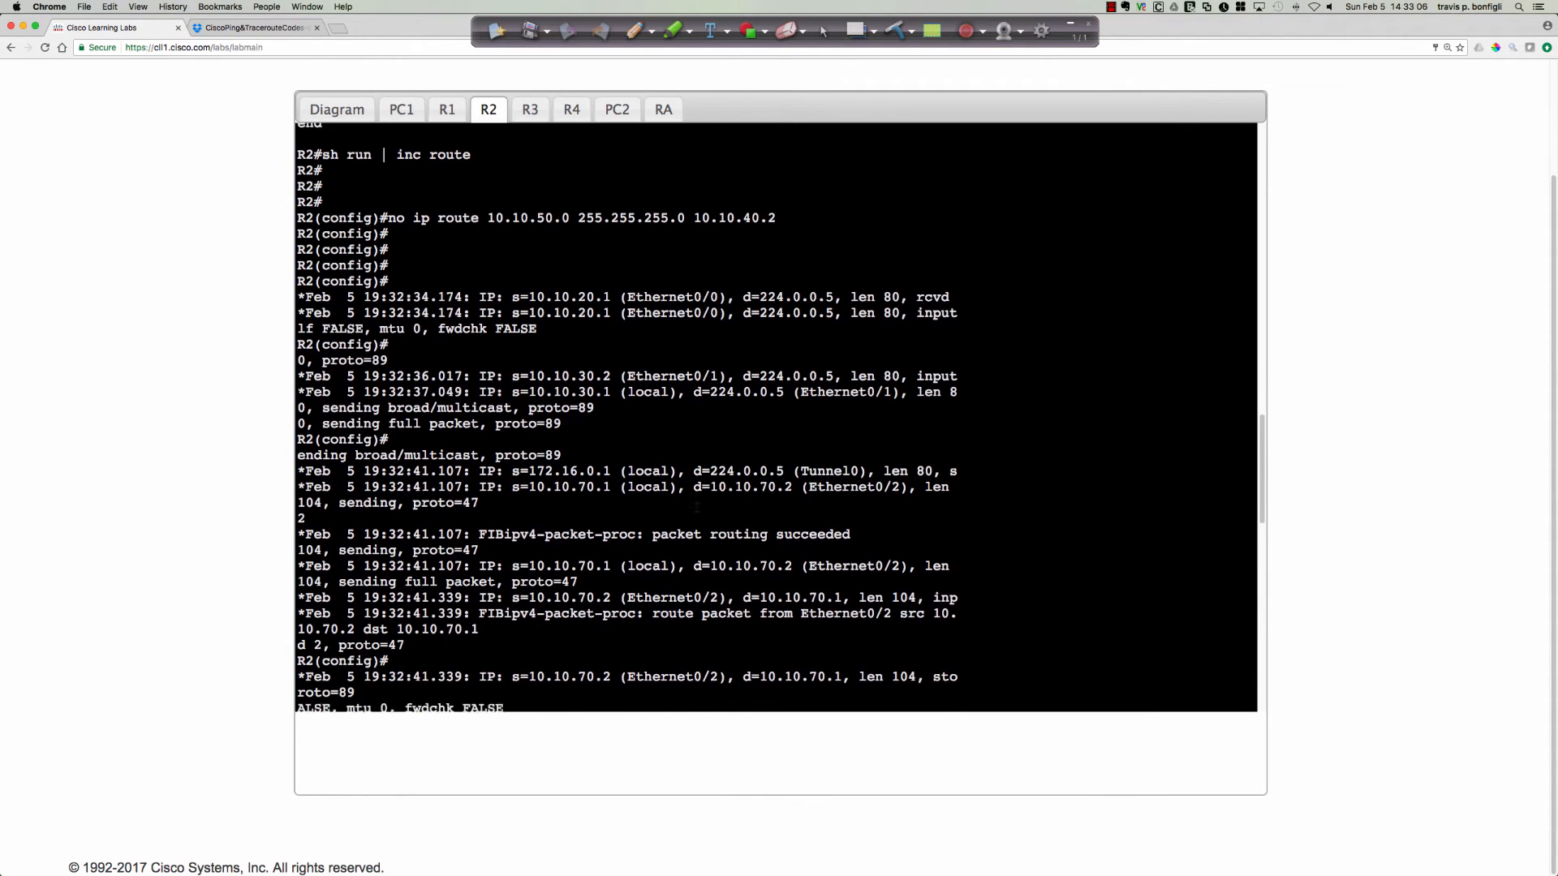
pyautogui.scroll(-1, 697, 507)
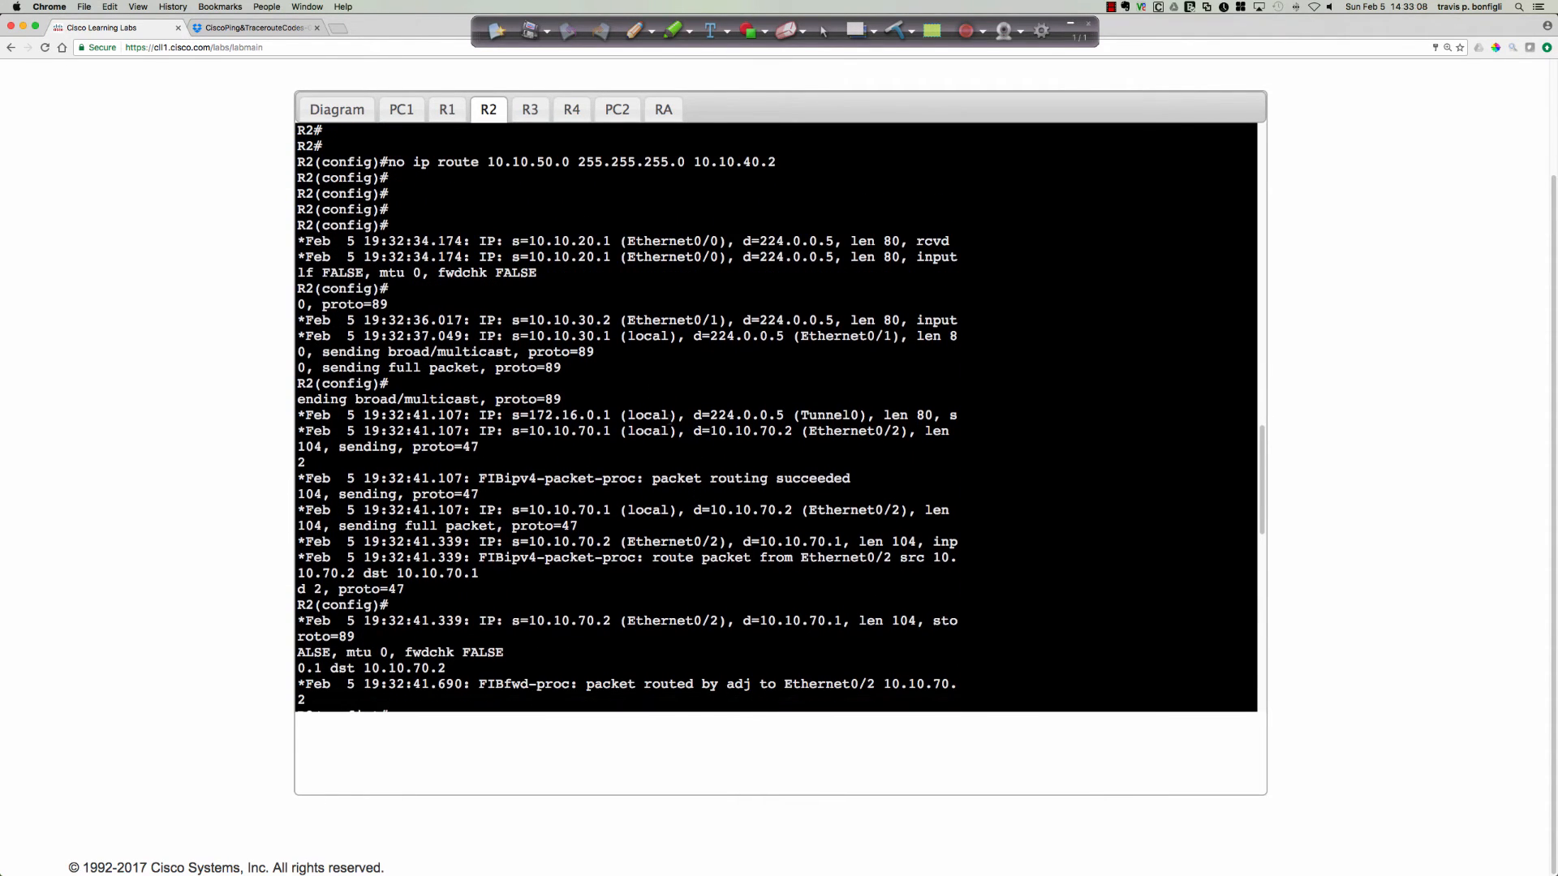
pyautogui.scroll(-4, 776, 418)
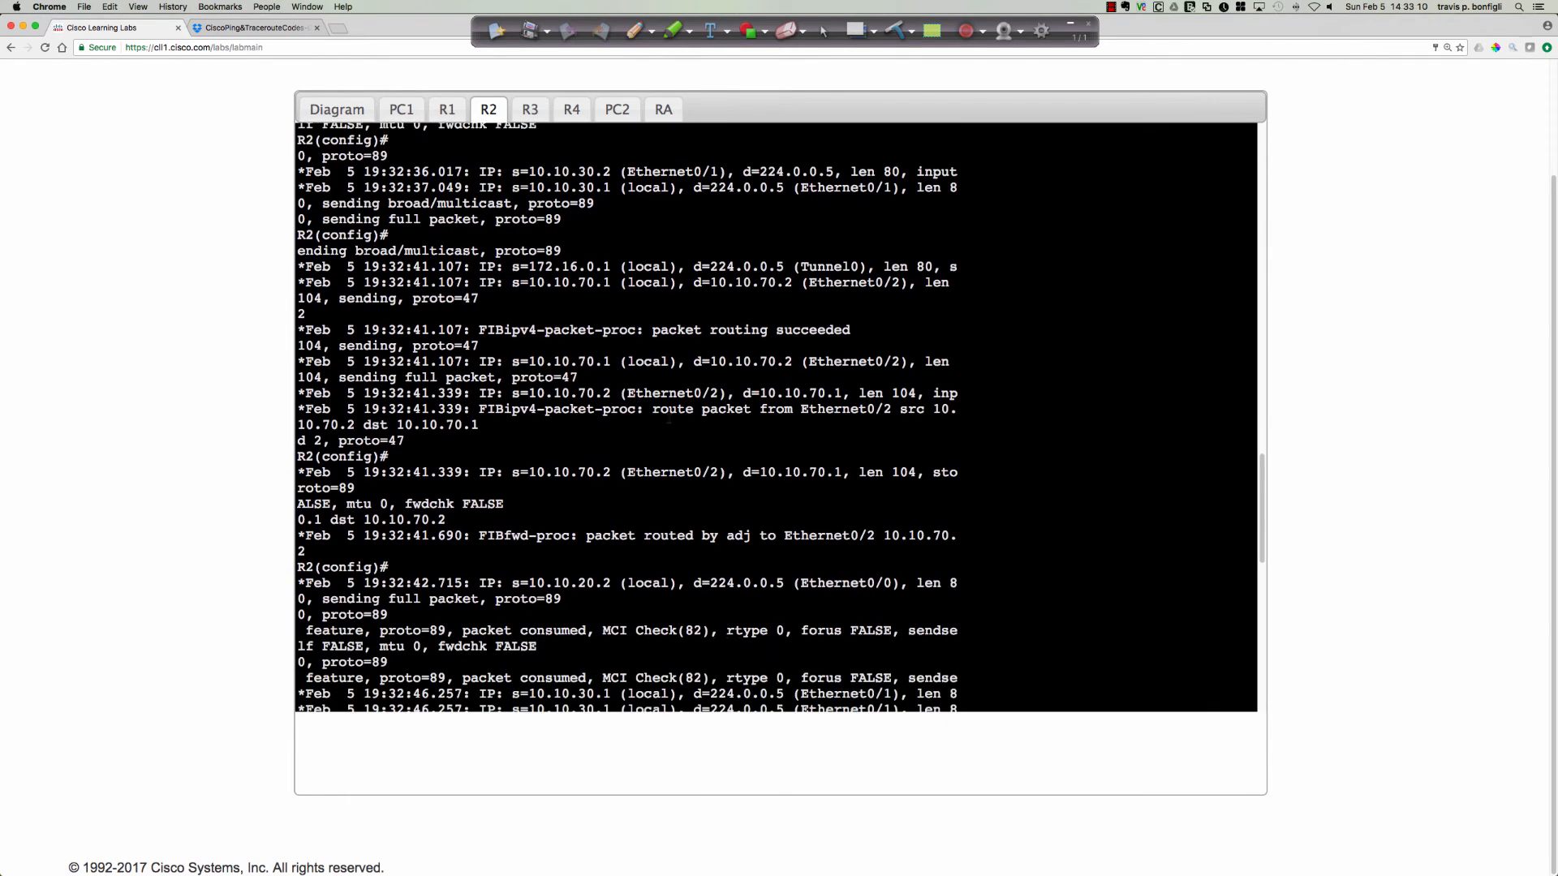
pyautogui.scroll(-8, 776, 418)
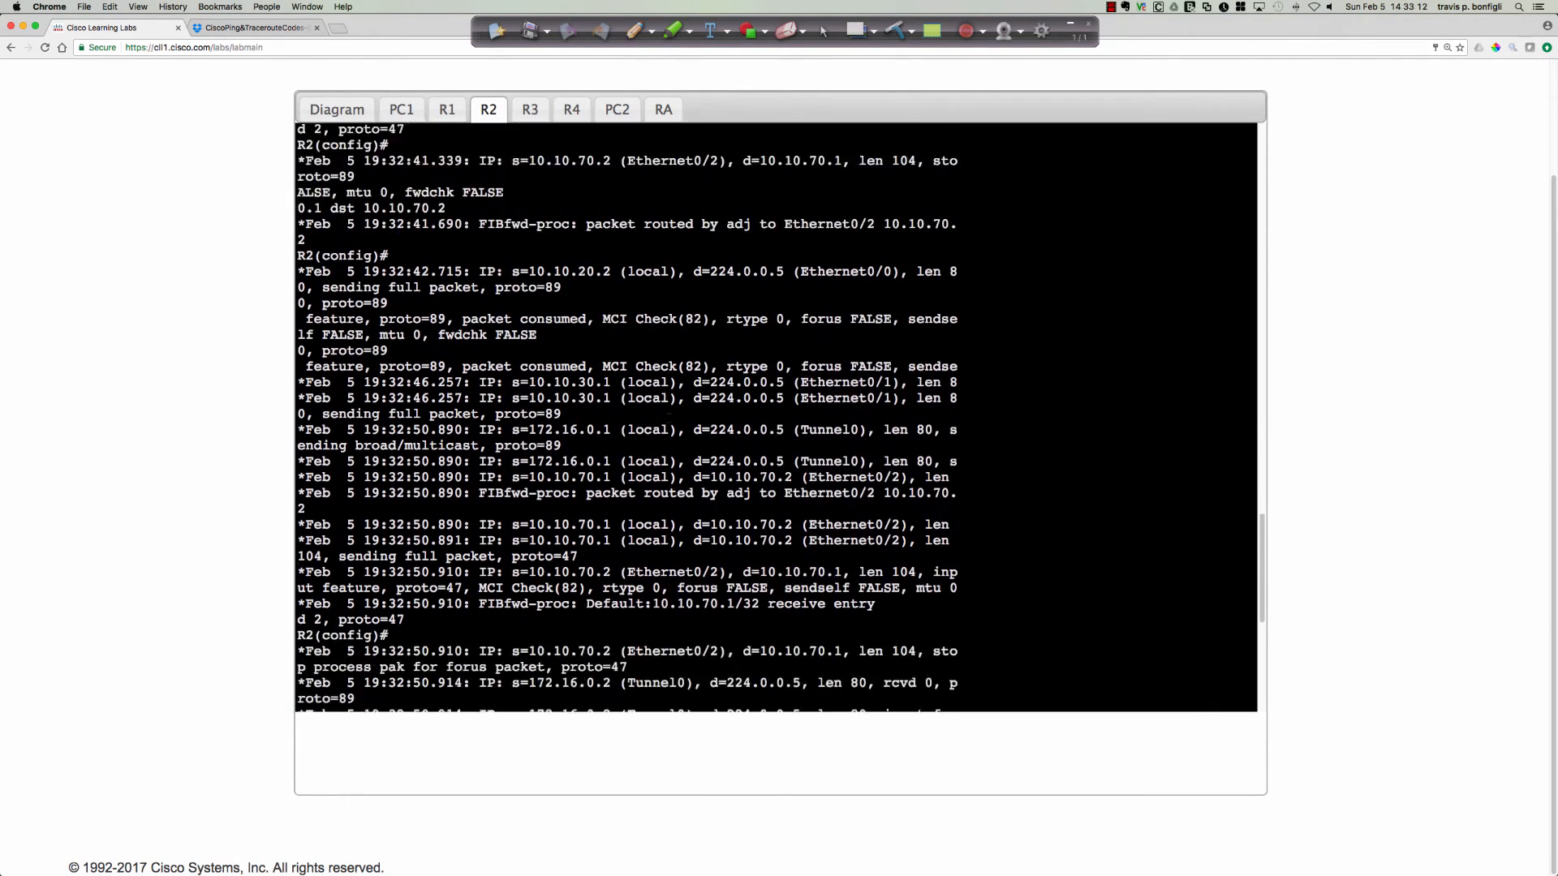
pyautogui.scroll(-3, 776, 418)
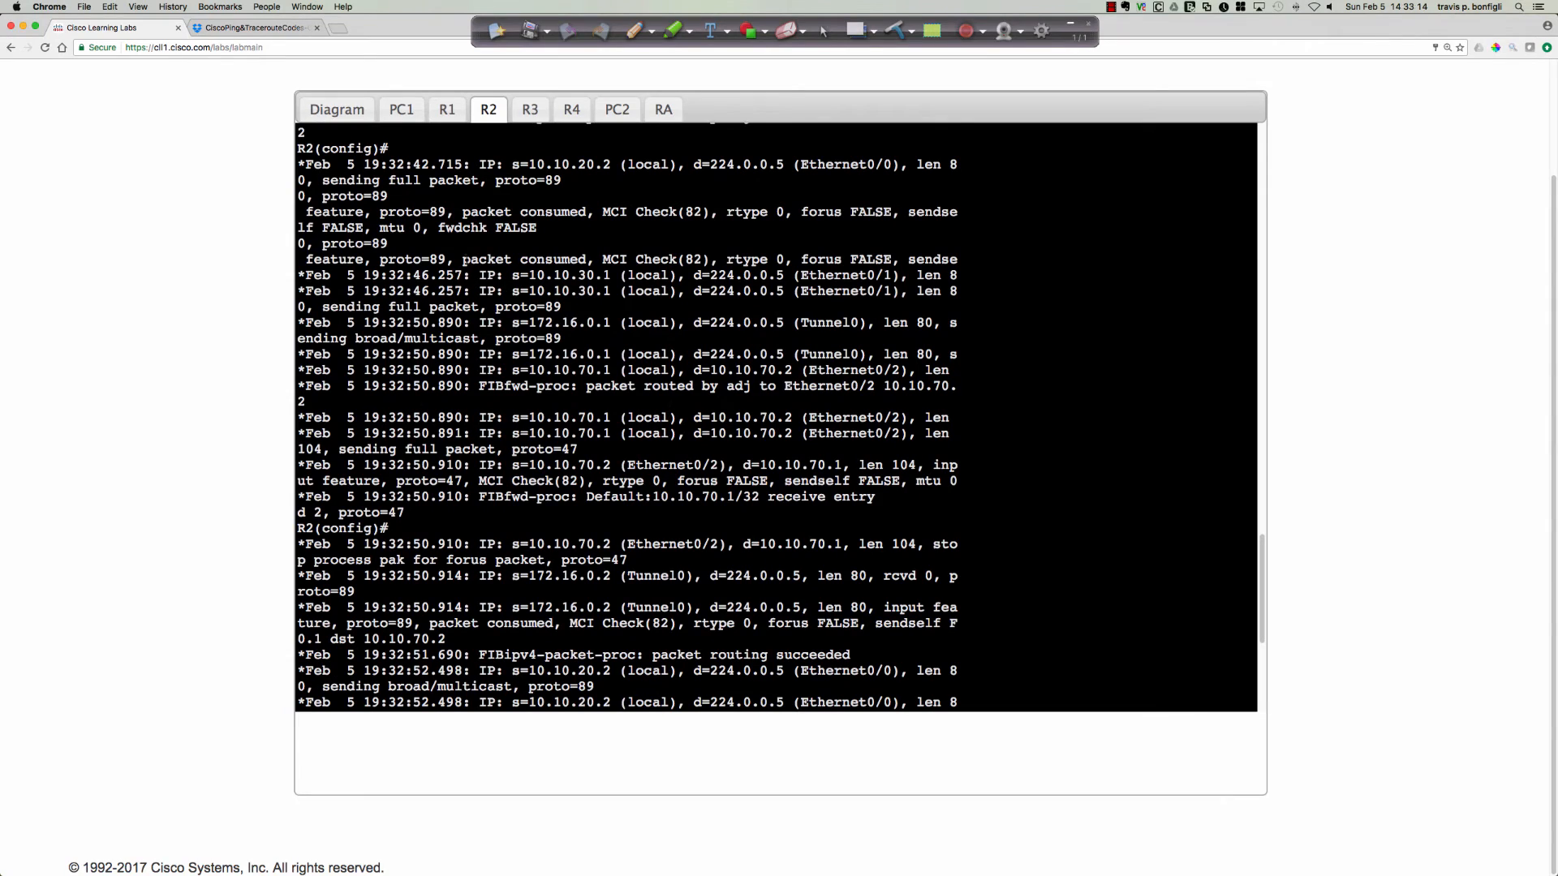
pyautogui.scroll(-1, 389, 262)
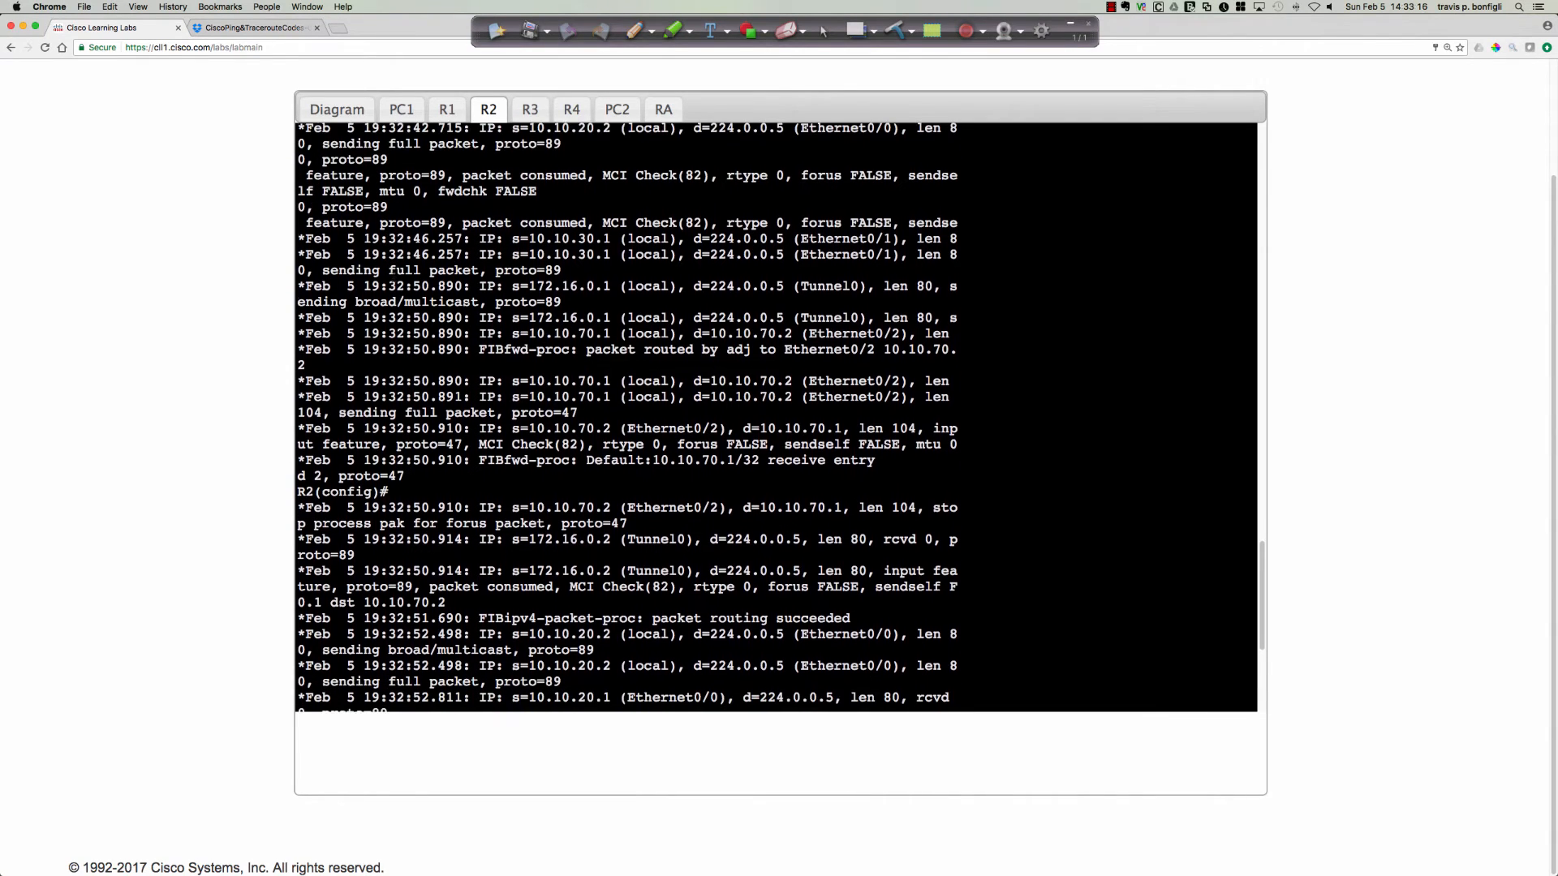
pyautogui.scroll(-1, 775, 418)
pyautogui.scroll(-1, 776, 418)
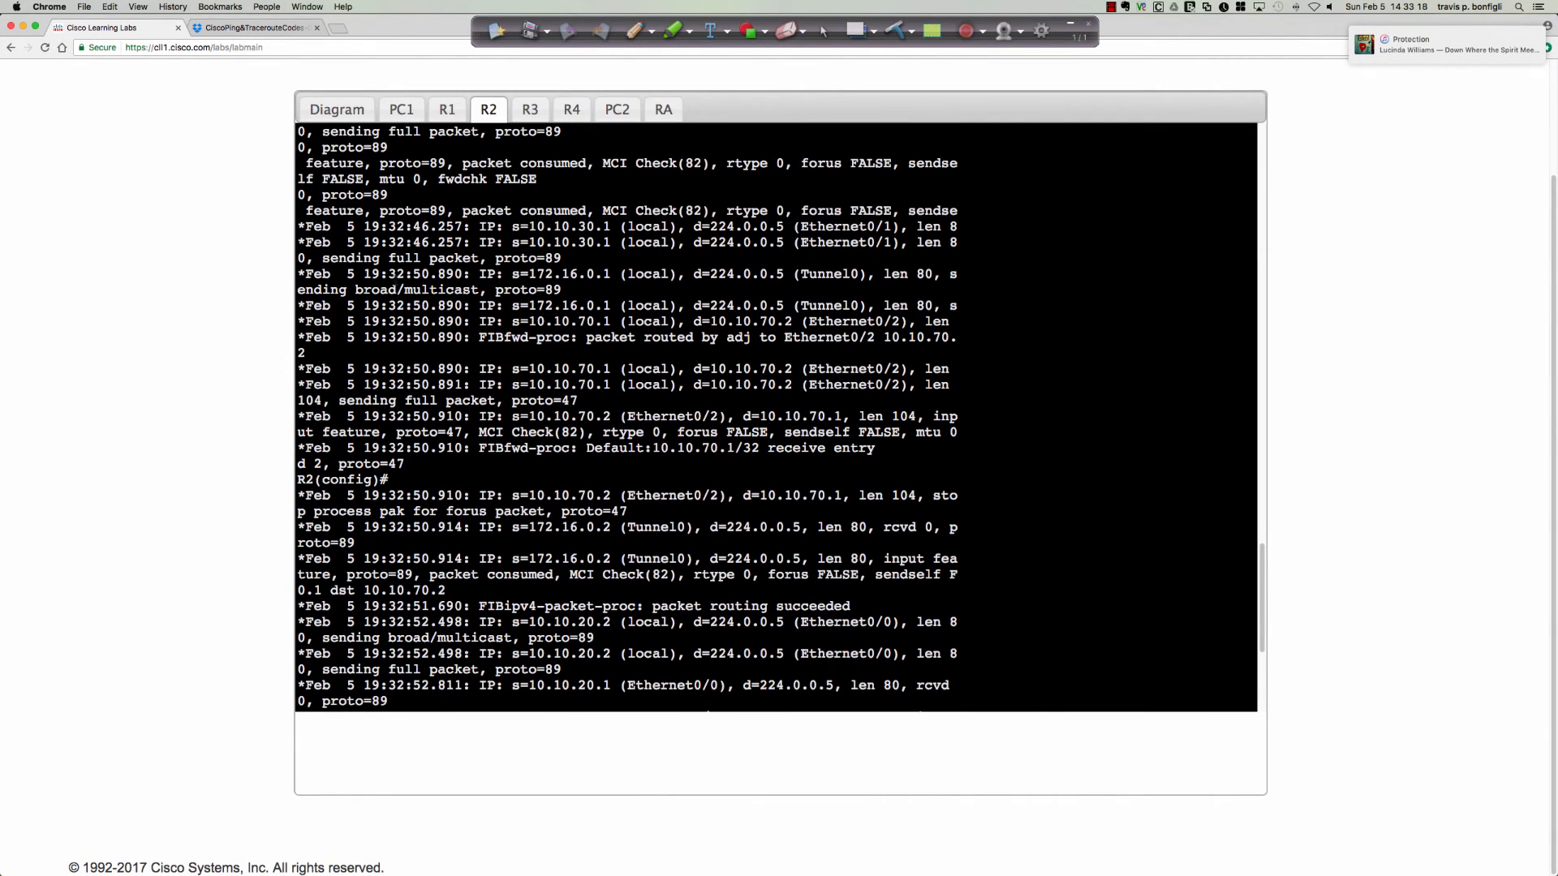
pyautogui.scroll(-1, 775, 418)
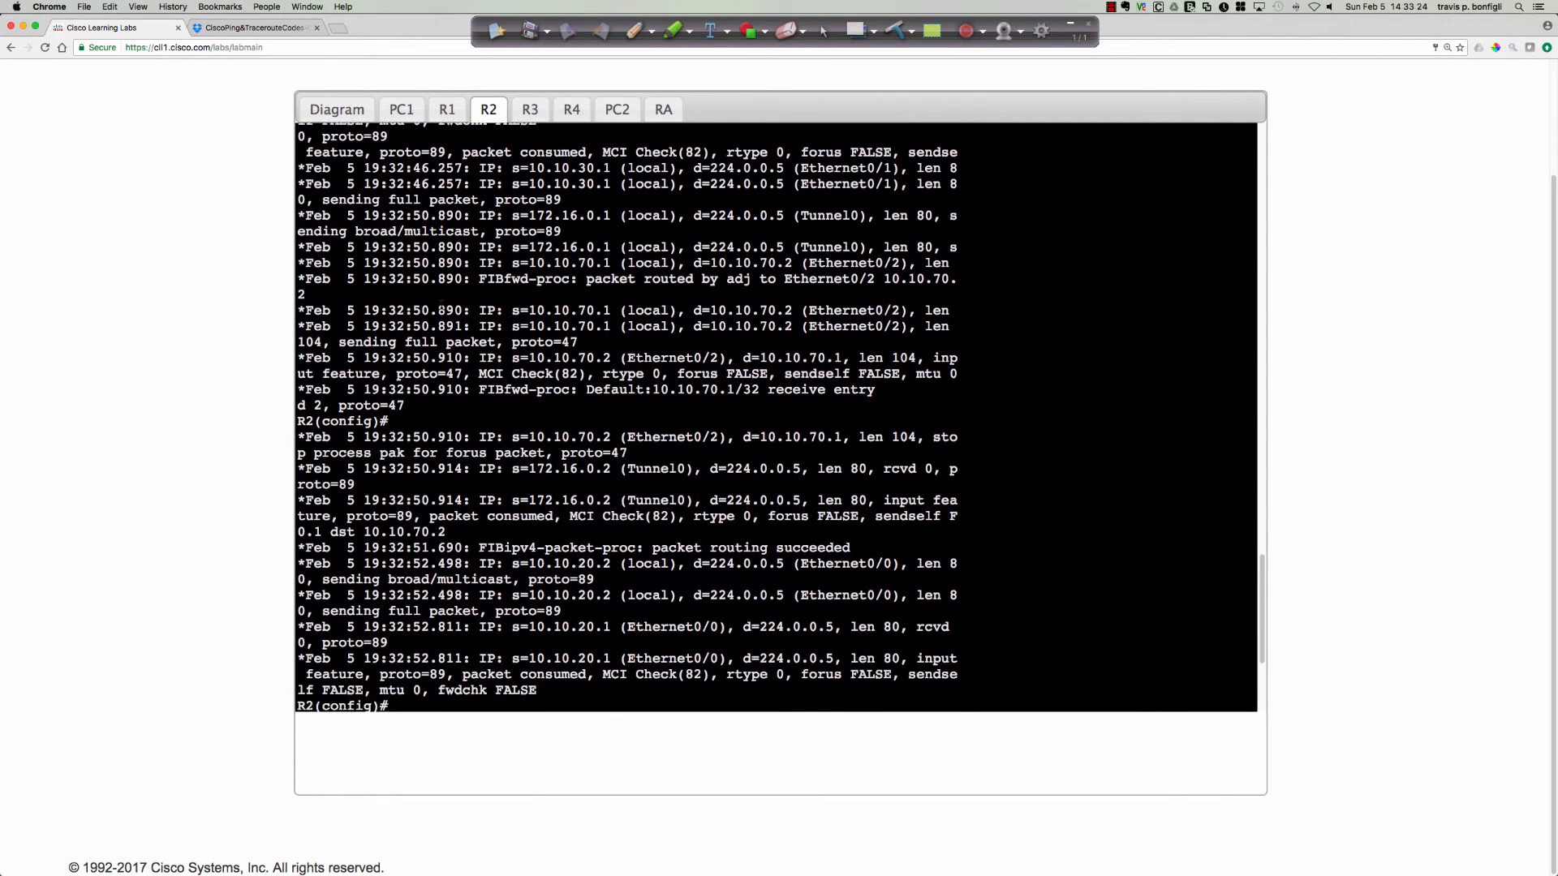
pyautogui.press('Return')
pyautogui.press('Return')
pyautogui.press('Return')
pyautogui.write('do u all')
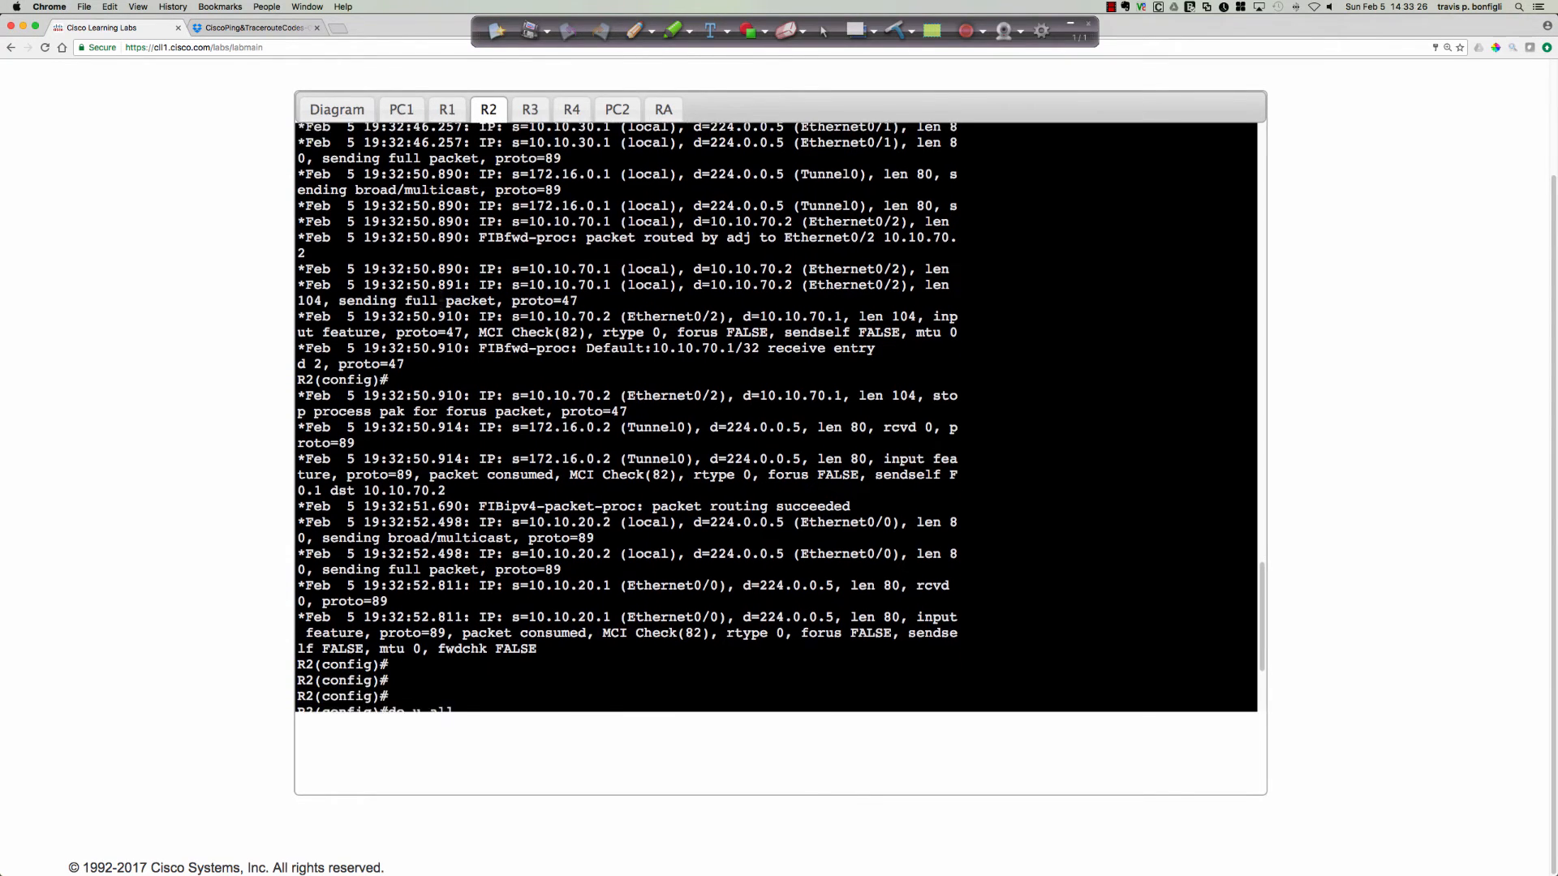
pyautogui.press('Return')
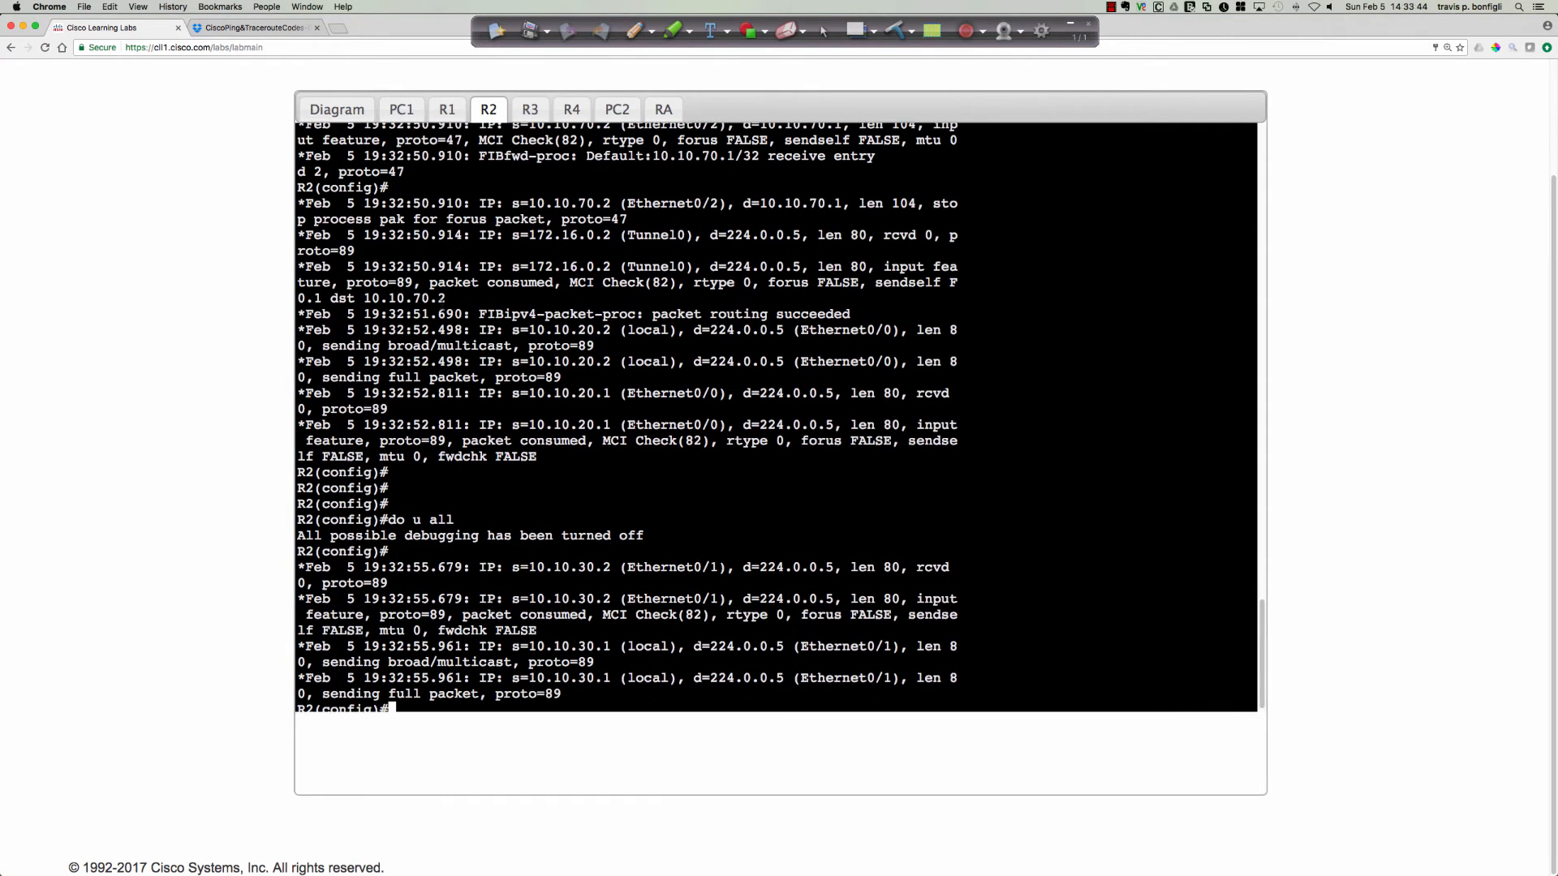
# Review R2's 19:32:50.890 debug entries and highlight the Tunnel0 packet from 172.16.0.1 to 224.0.0.5.
pyautogui.scroll(4, 775, 418)
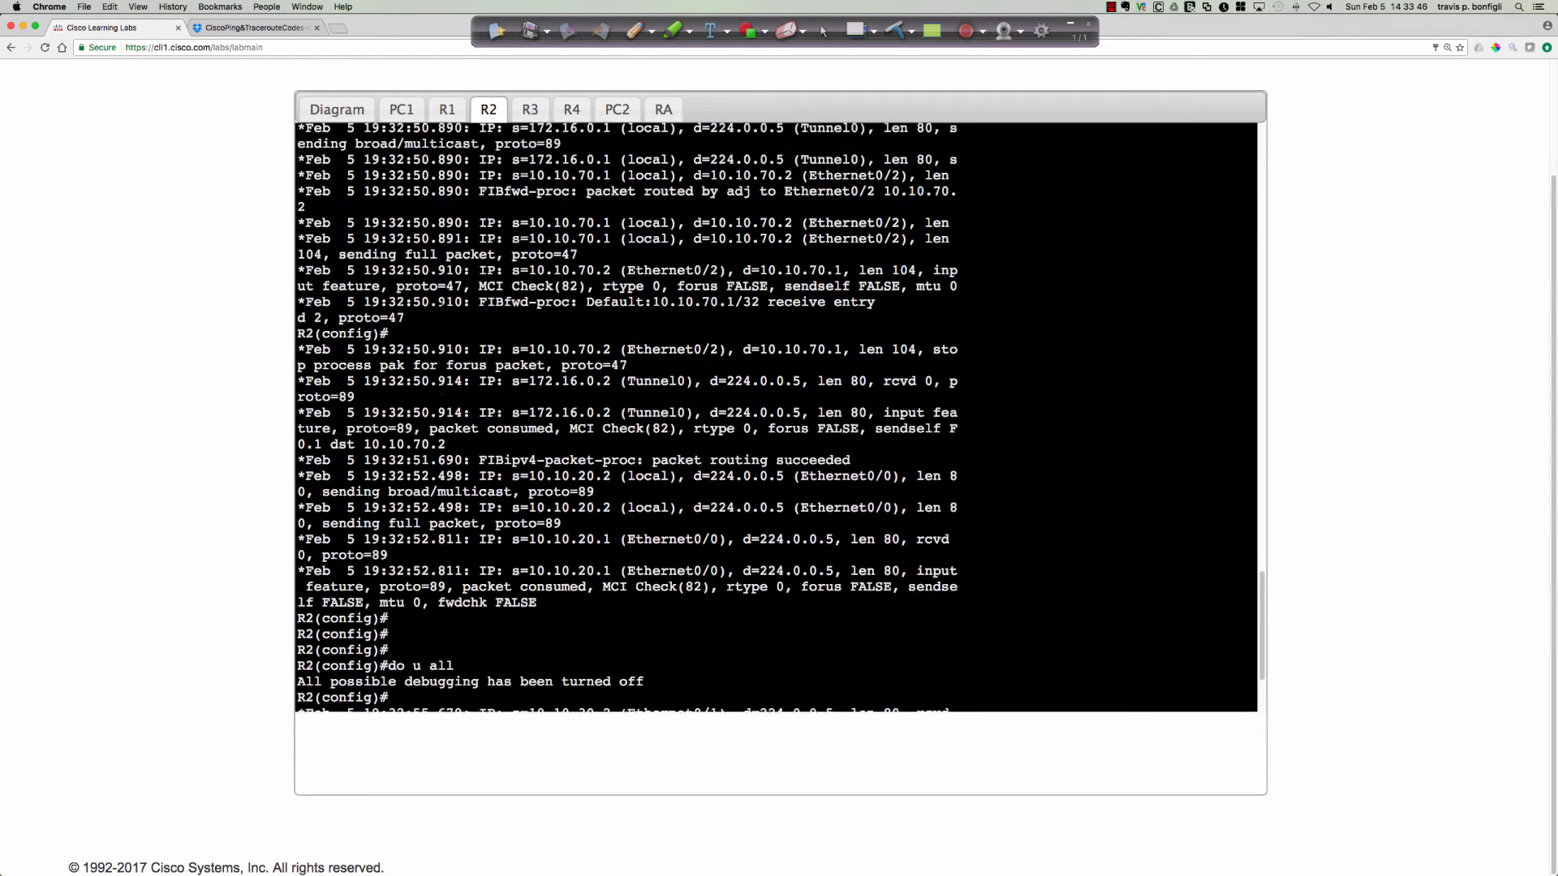
pyautogui.scroll(2, 776, 418)
pyautogui.scroll(1, 442, 304)
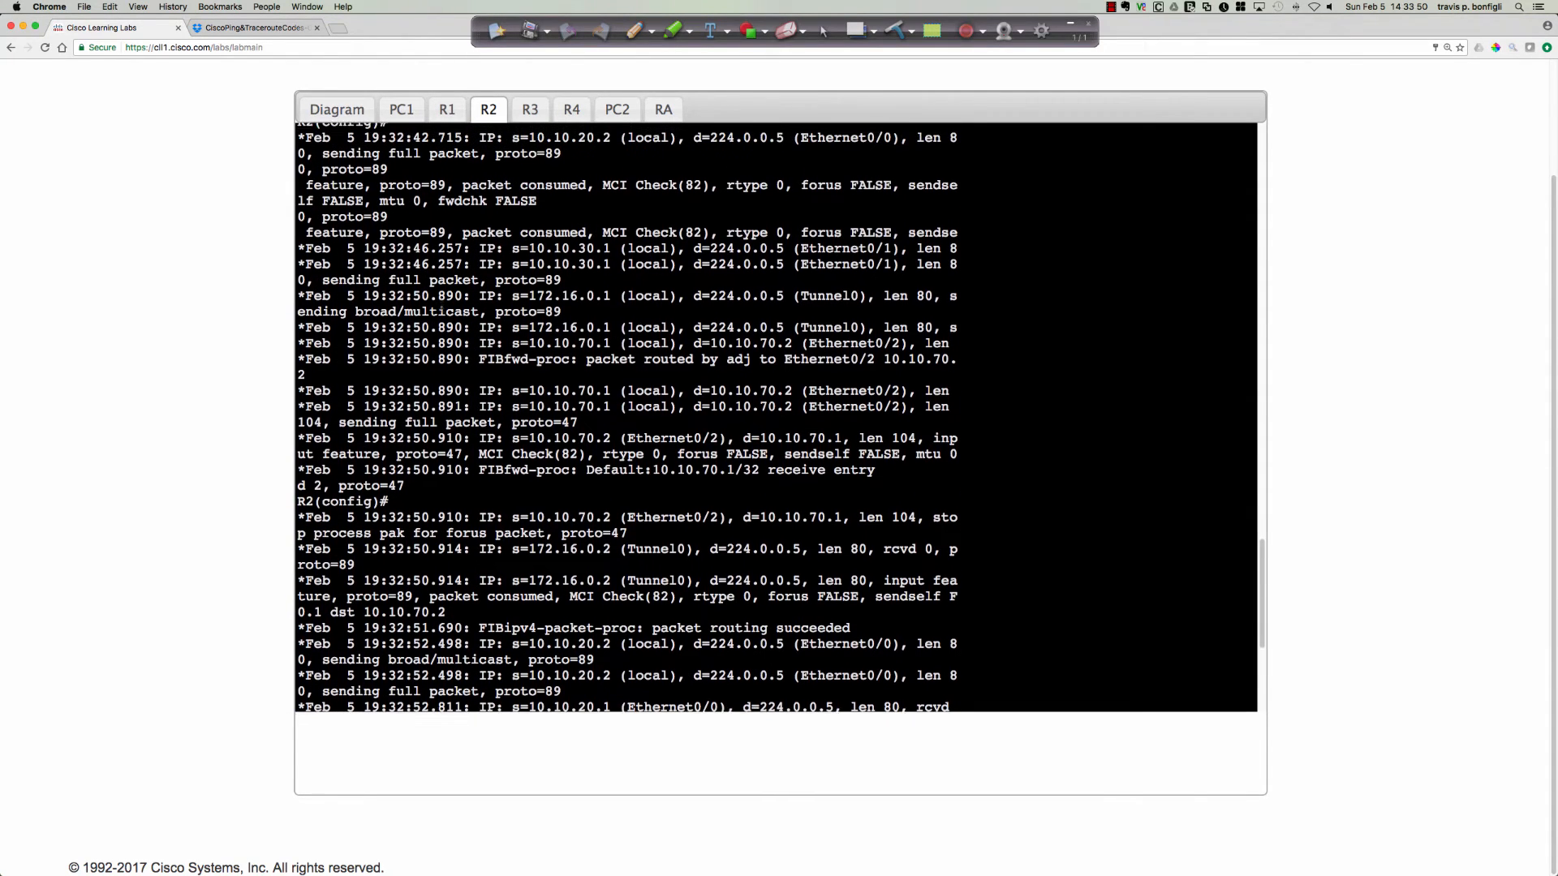
pyautogui.scroll(2, 442, 303)
pyautogui.scroll(2, 443, 304)
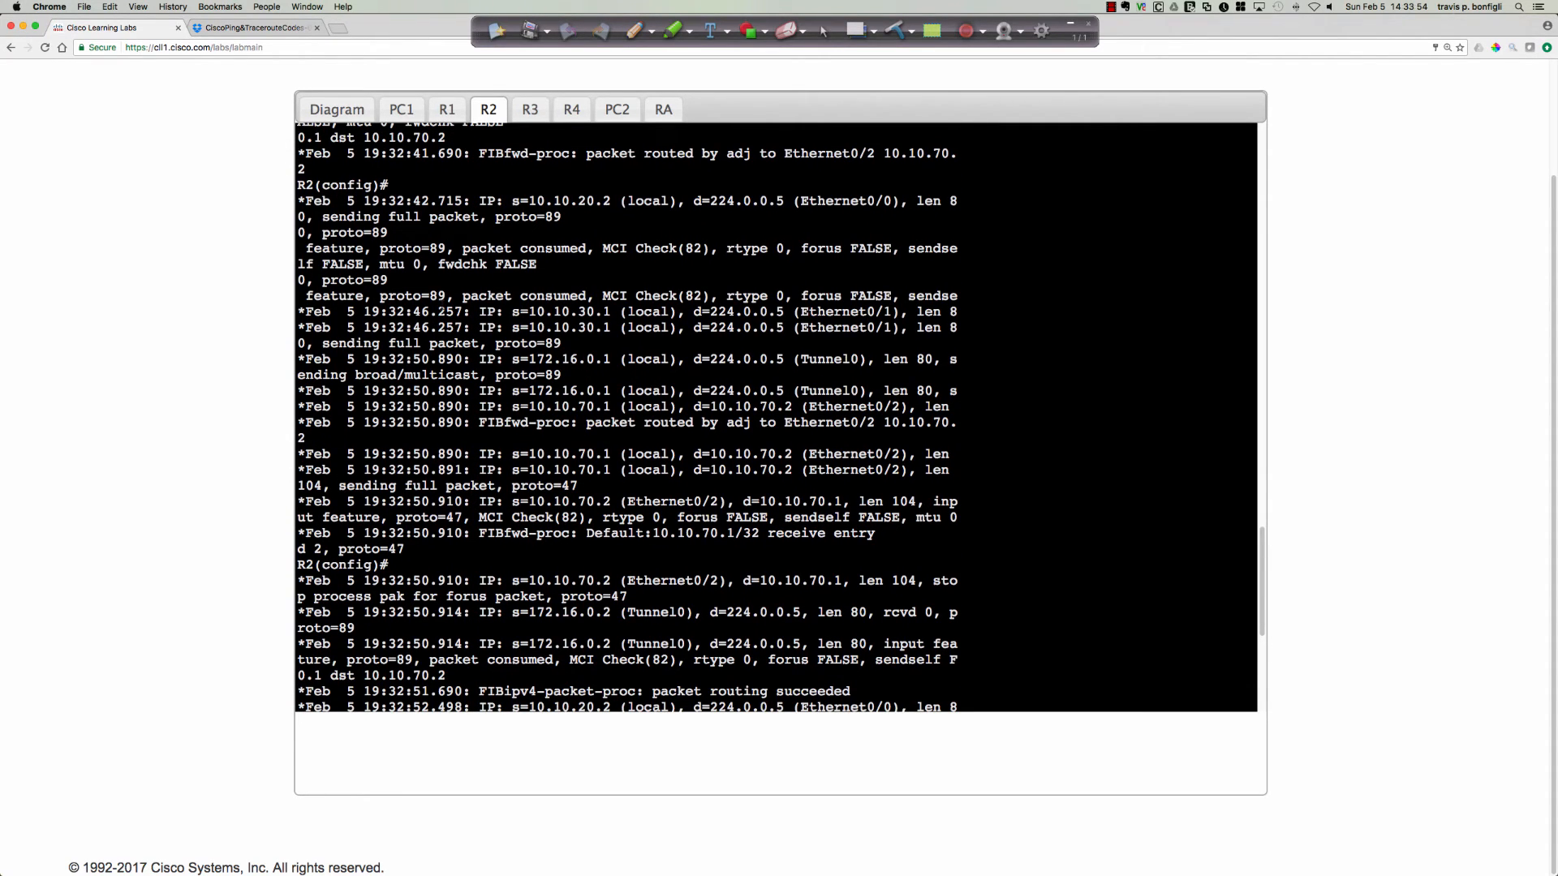
pyautogui.scroll(-3, 442, 303)
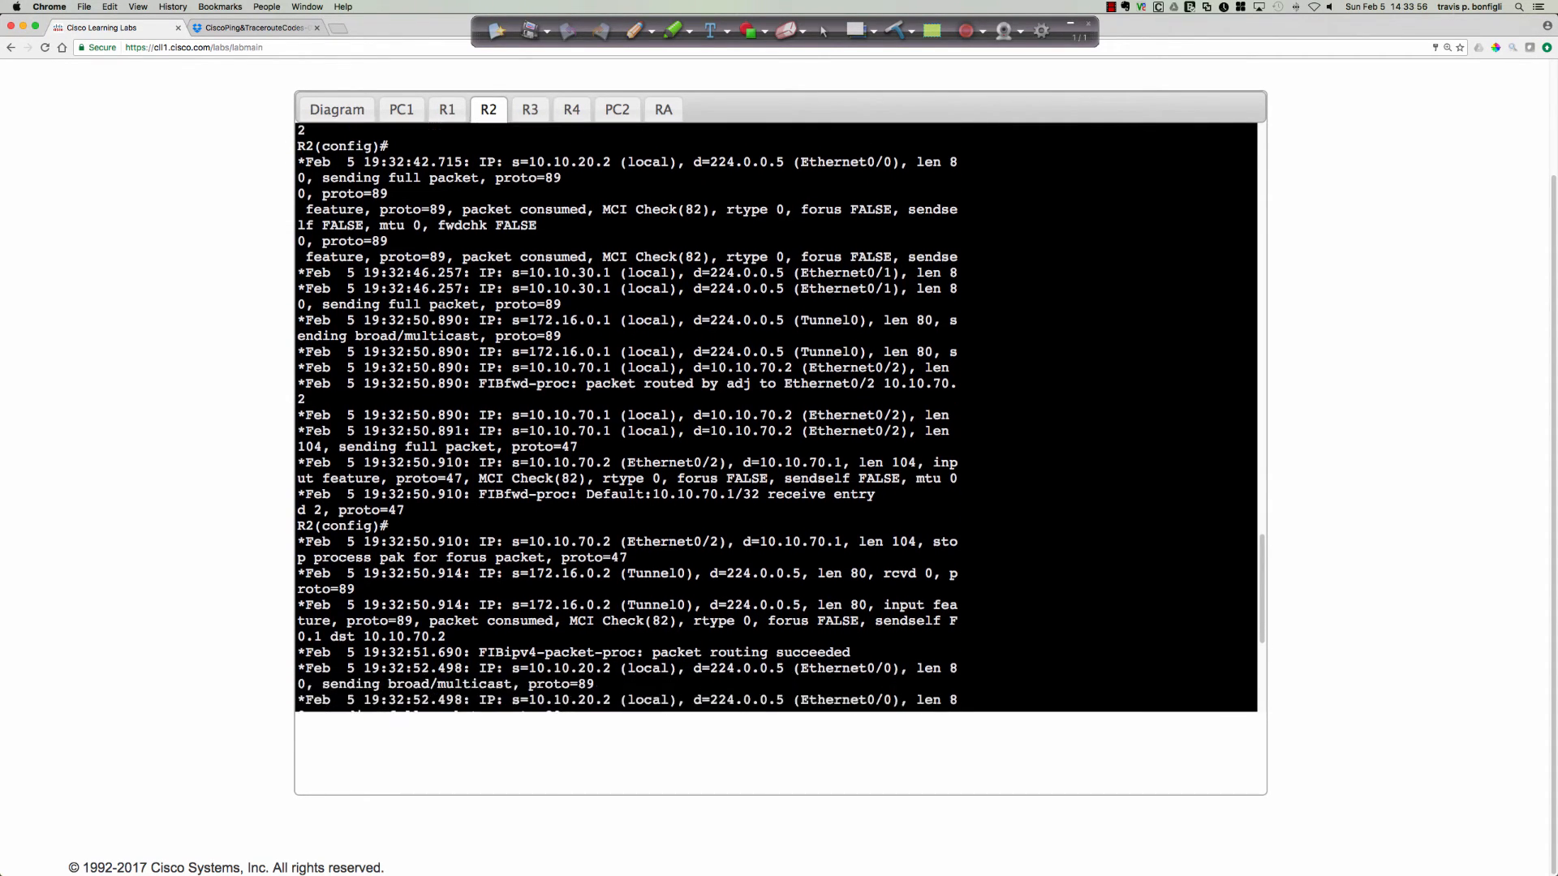
pyautogui.scroll(-3, 443, 304)
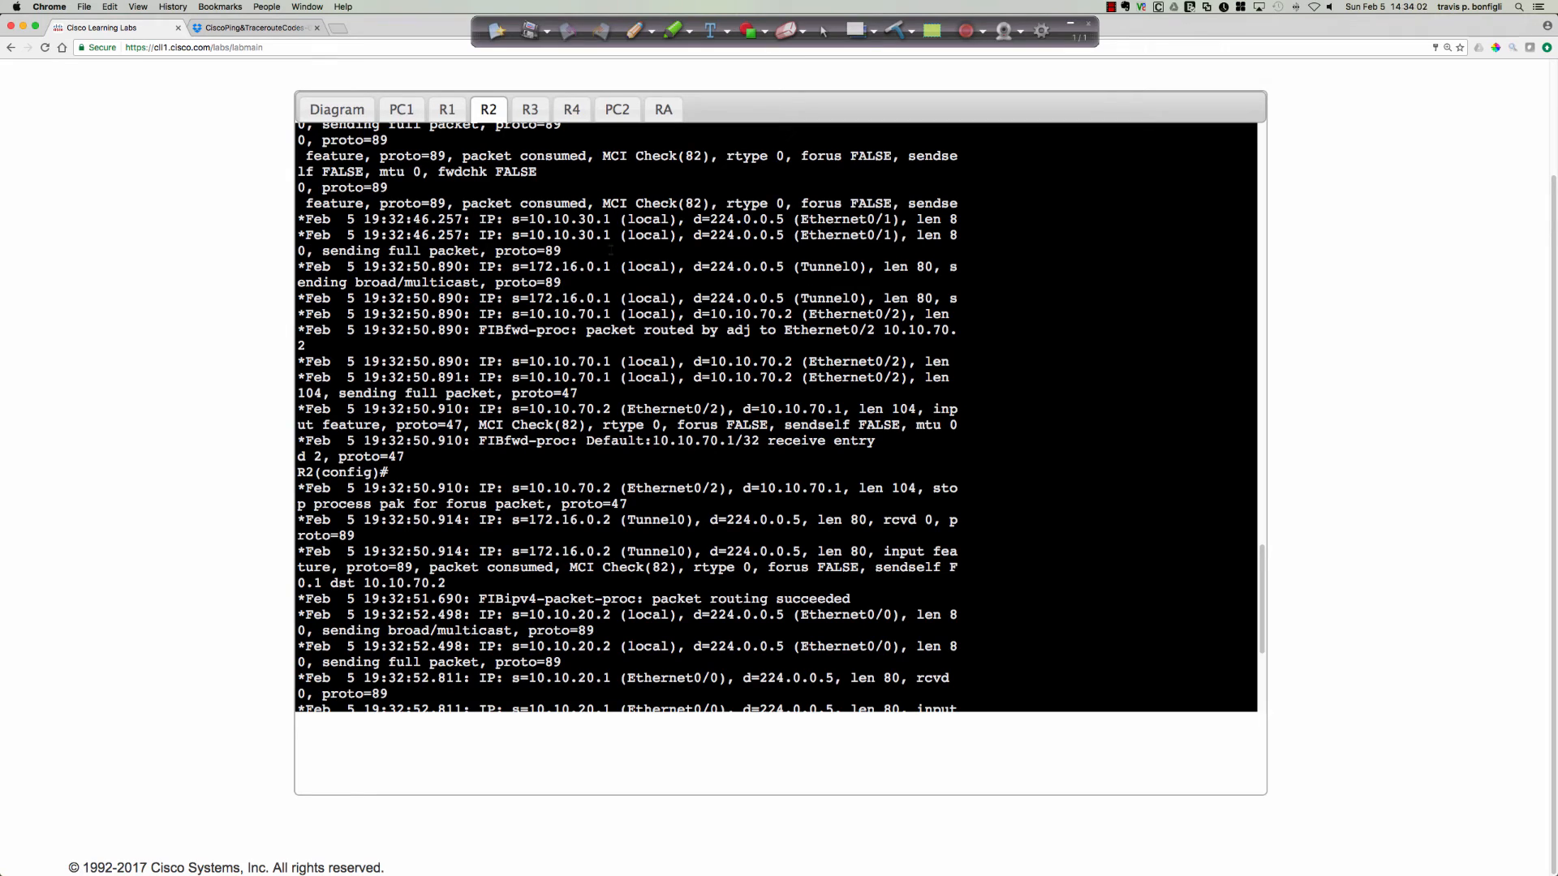
pyautogui.moveTo(512, 297); pyautogui.dragTo(957, 297)
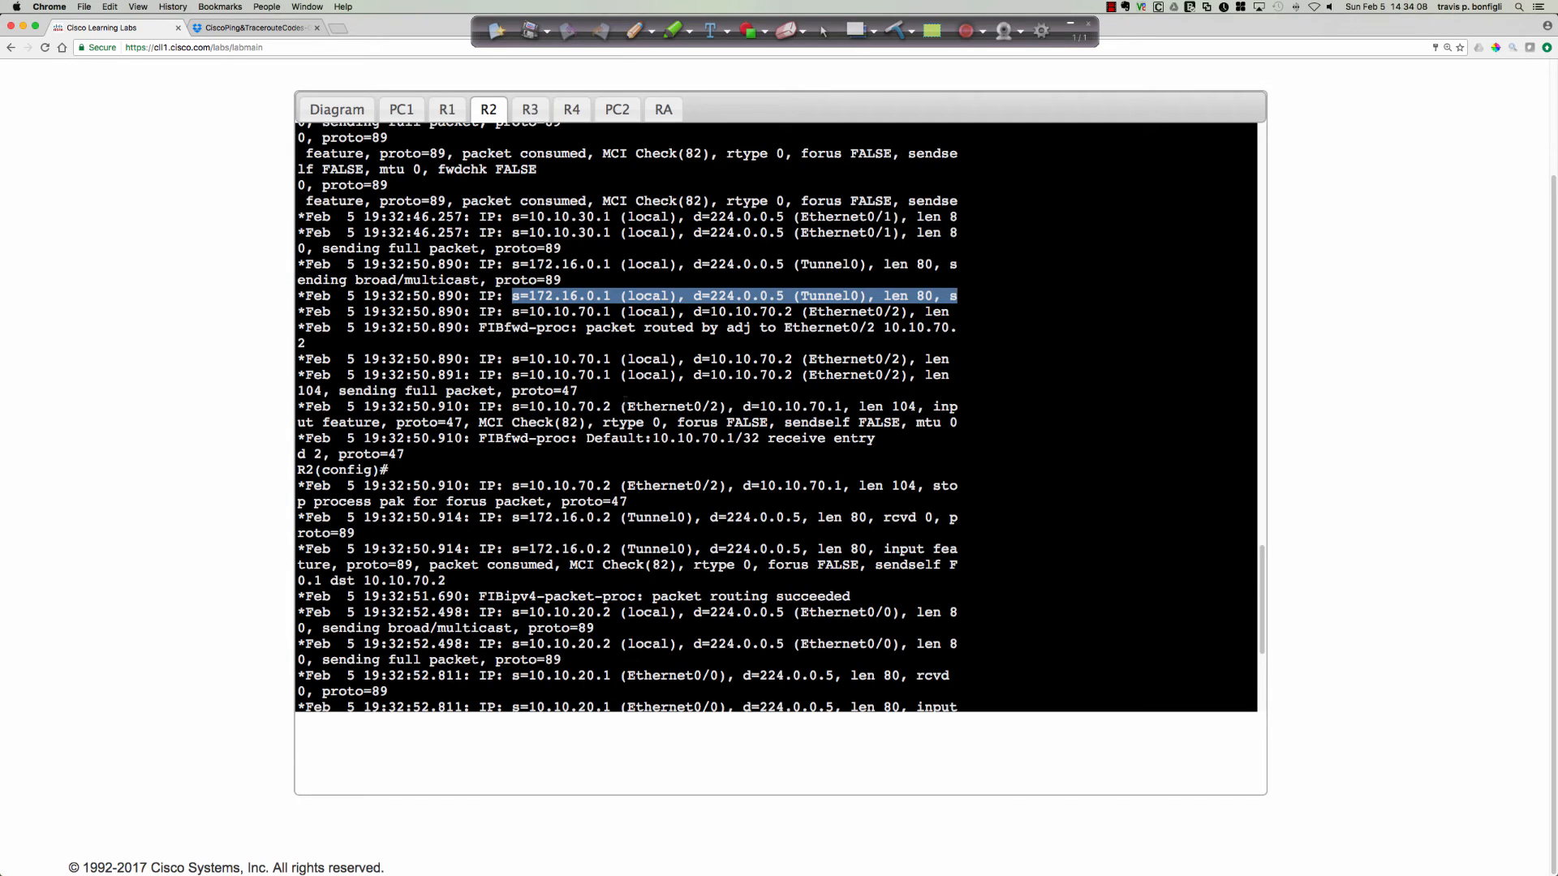
pyautogui.scroll(-2, 622, 398)
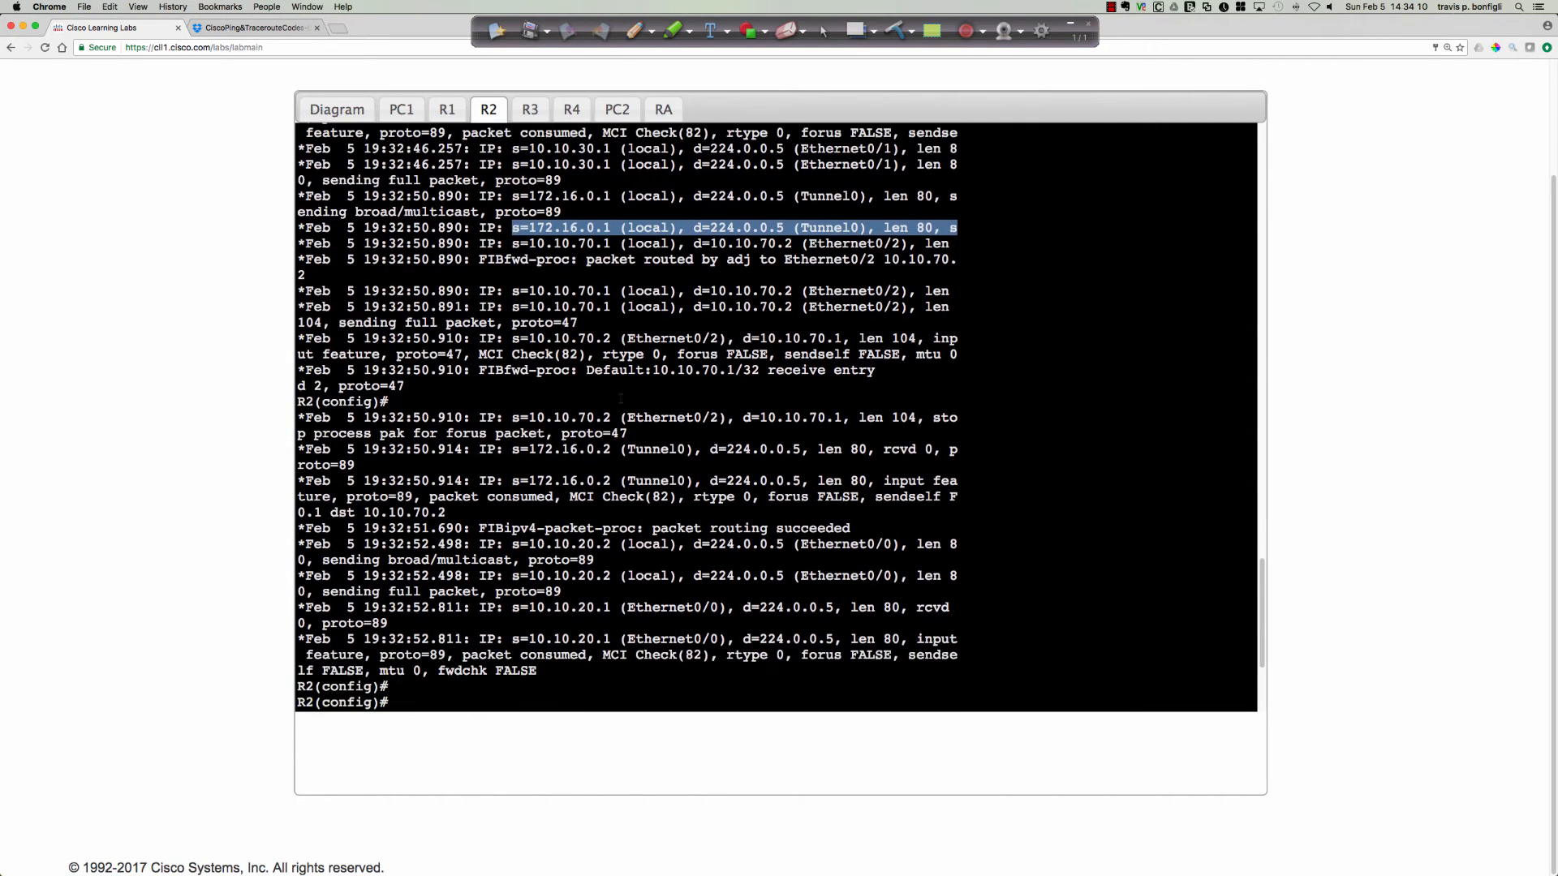
pyautogui.press('Return')
pyautogui.write('do u all')
pyautogui.press('Return')
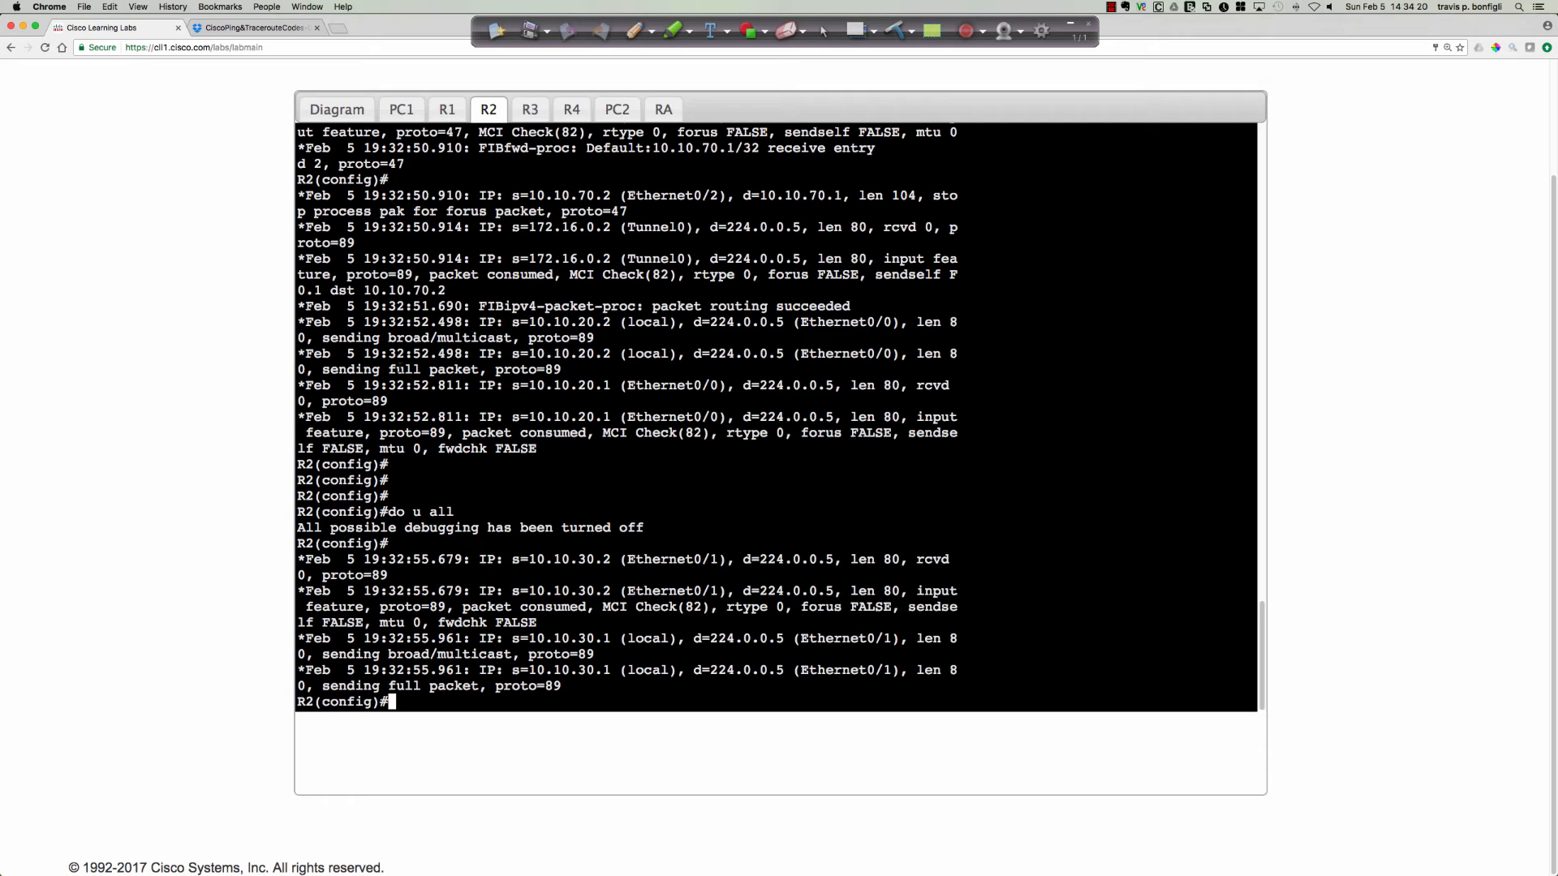
# Go back to the topology diagram and open R1's console from it to view the ping results.
pyautogui.click(337, 109)
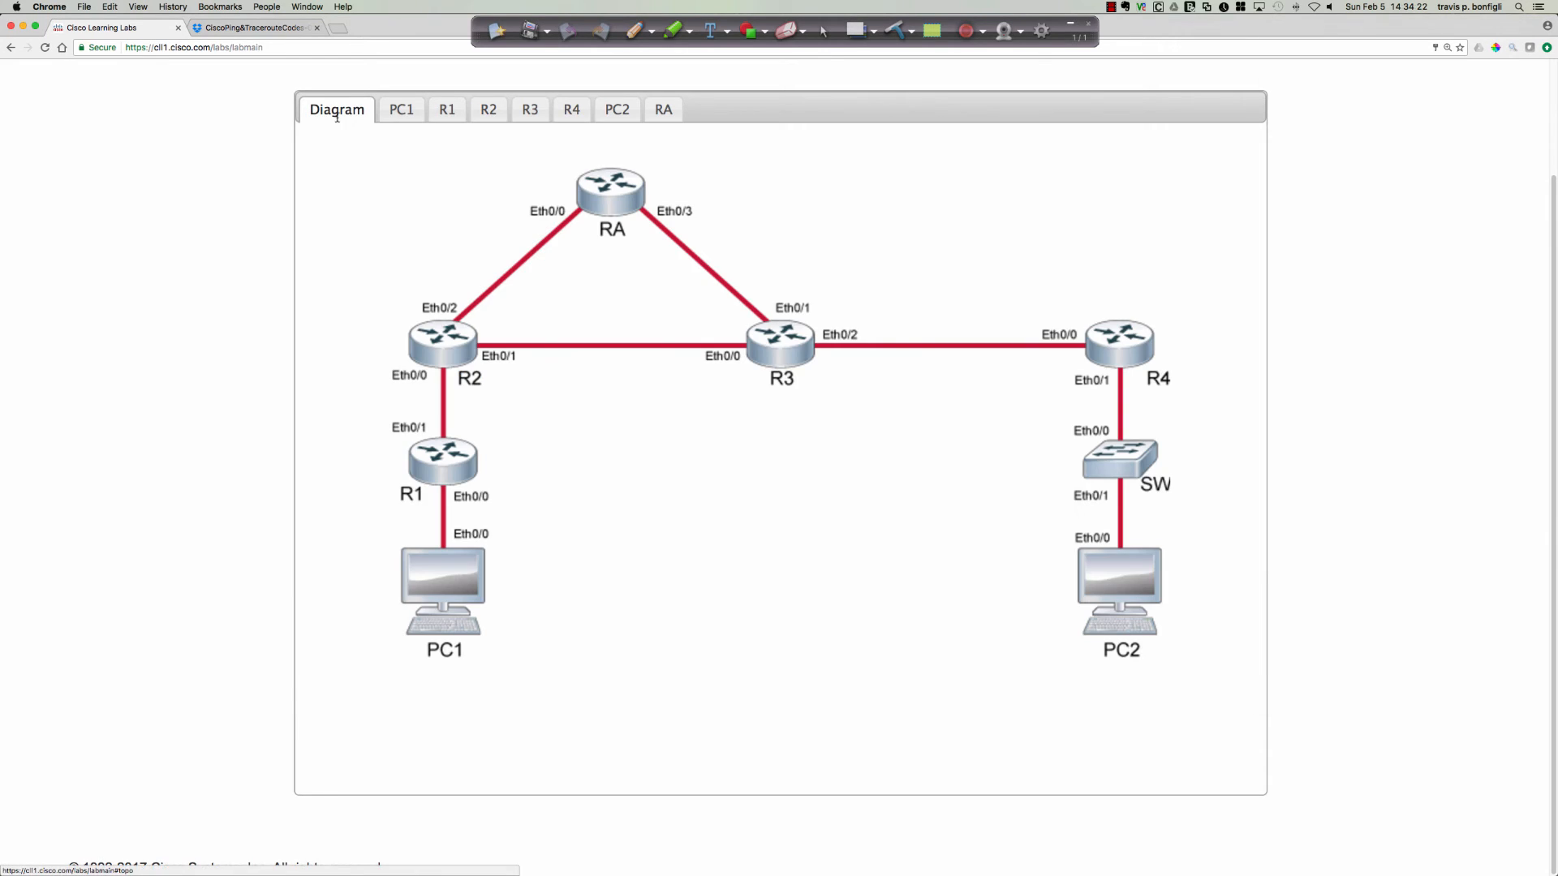
pyautogui.click(439, 468)
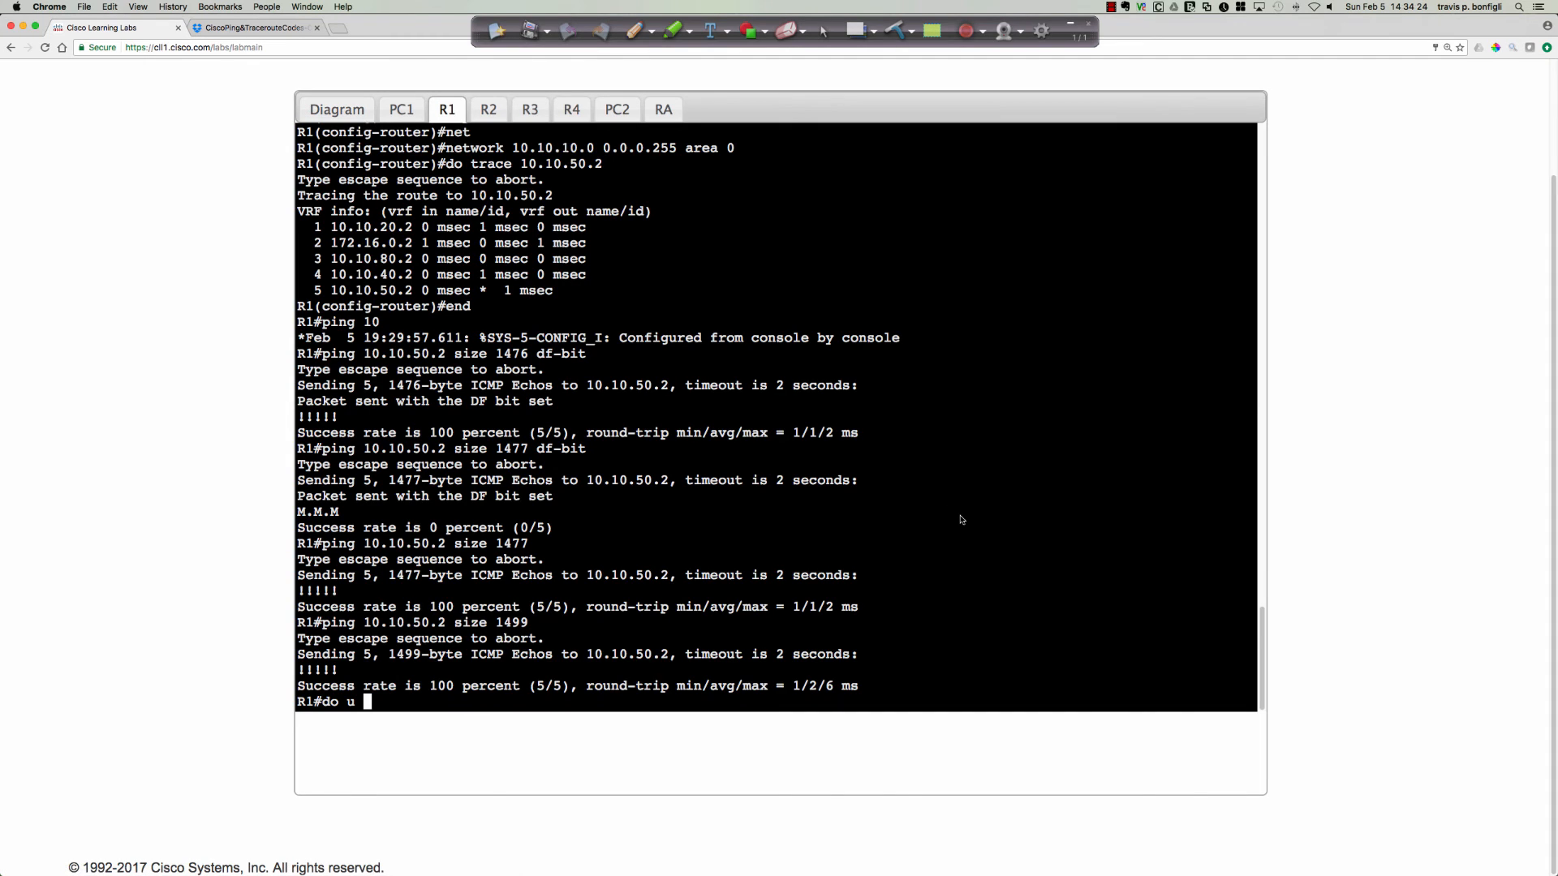
pyautogui.scroll(2, 962, 520)
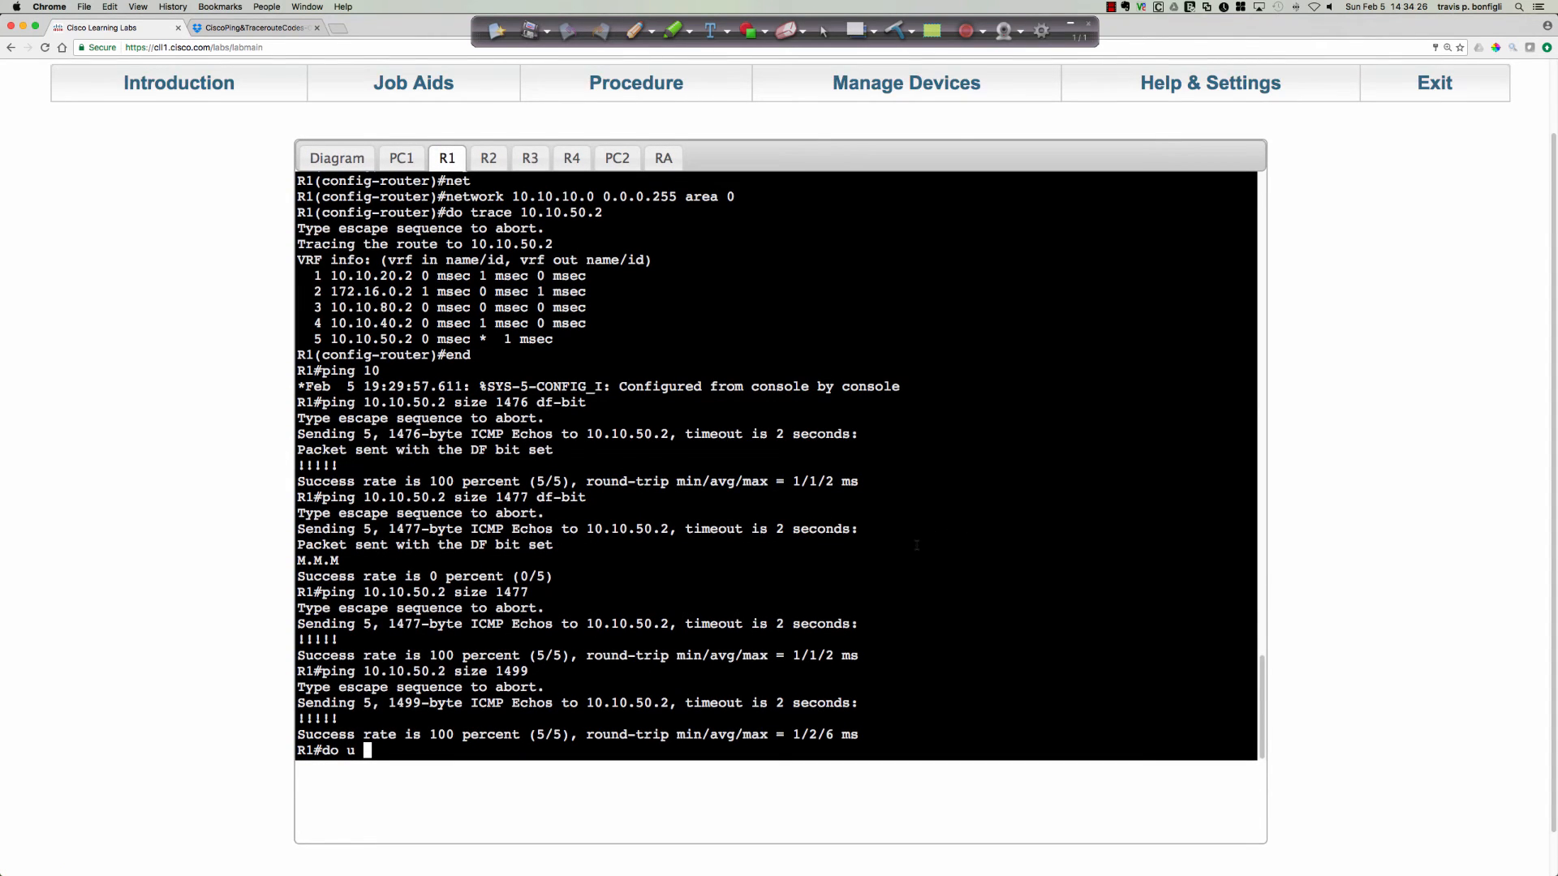
# Clear R1's leftover command line and ping 10.10.50.2 with size 1499 and the df-bit option.
pyautogui.press('Return')
pyautogui.press('Return')
pyautogui.press('Return')
pyautogui.press('Up')
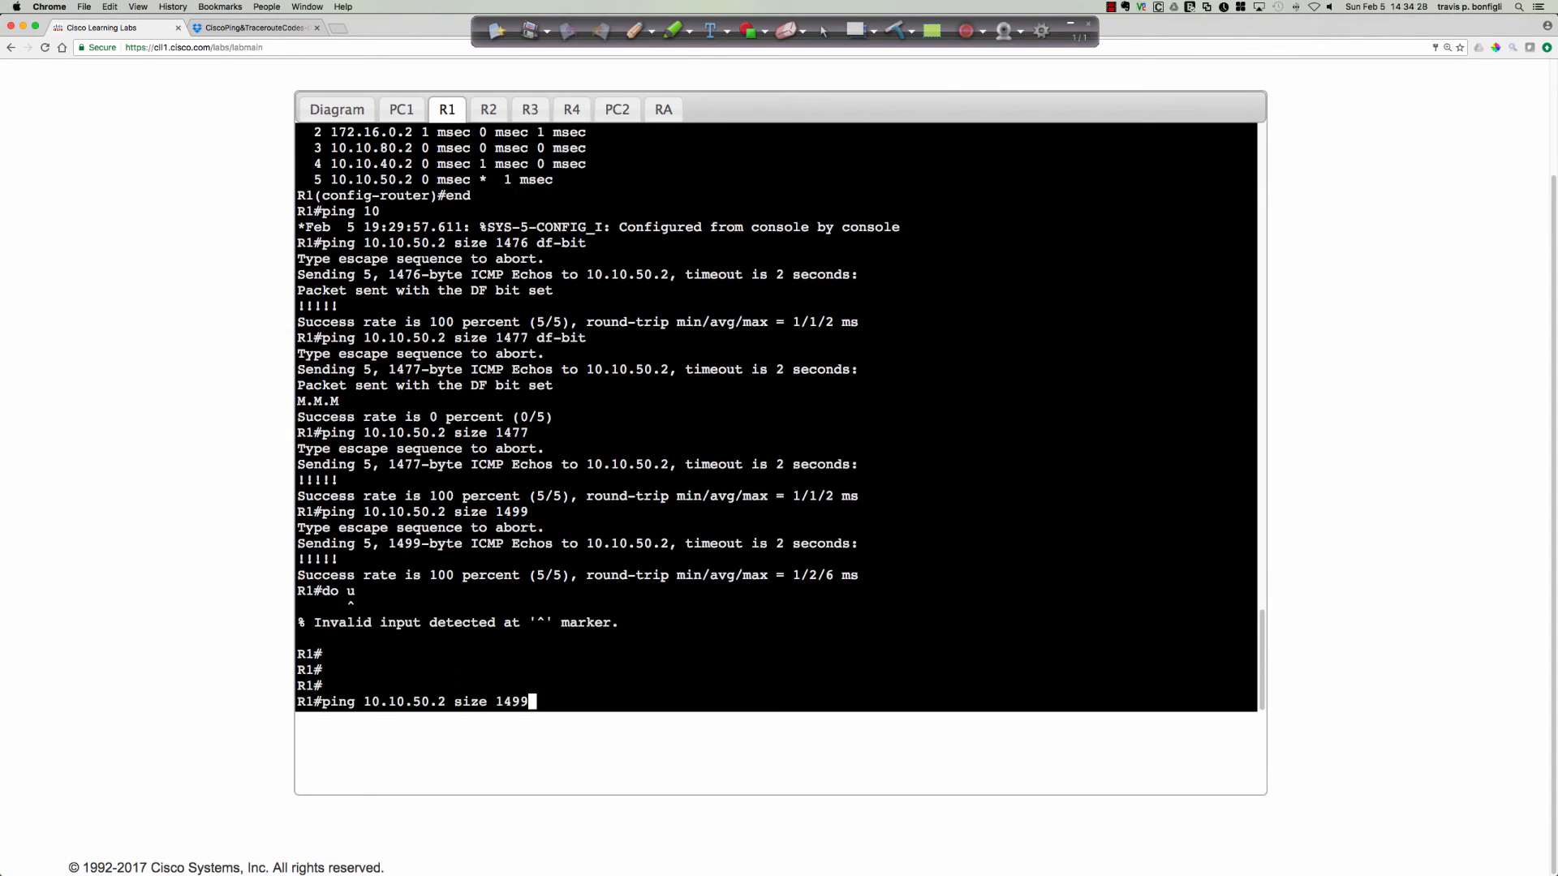
pyautogui.write('df-bit')
pyautogui.press('Return')
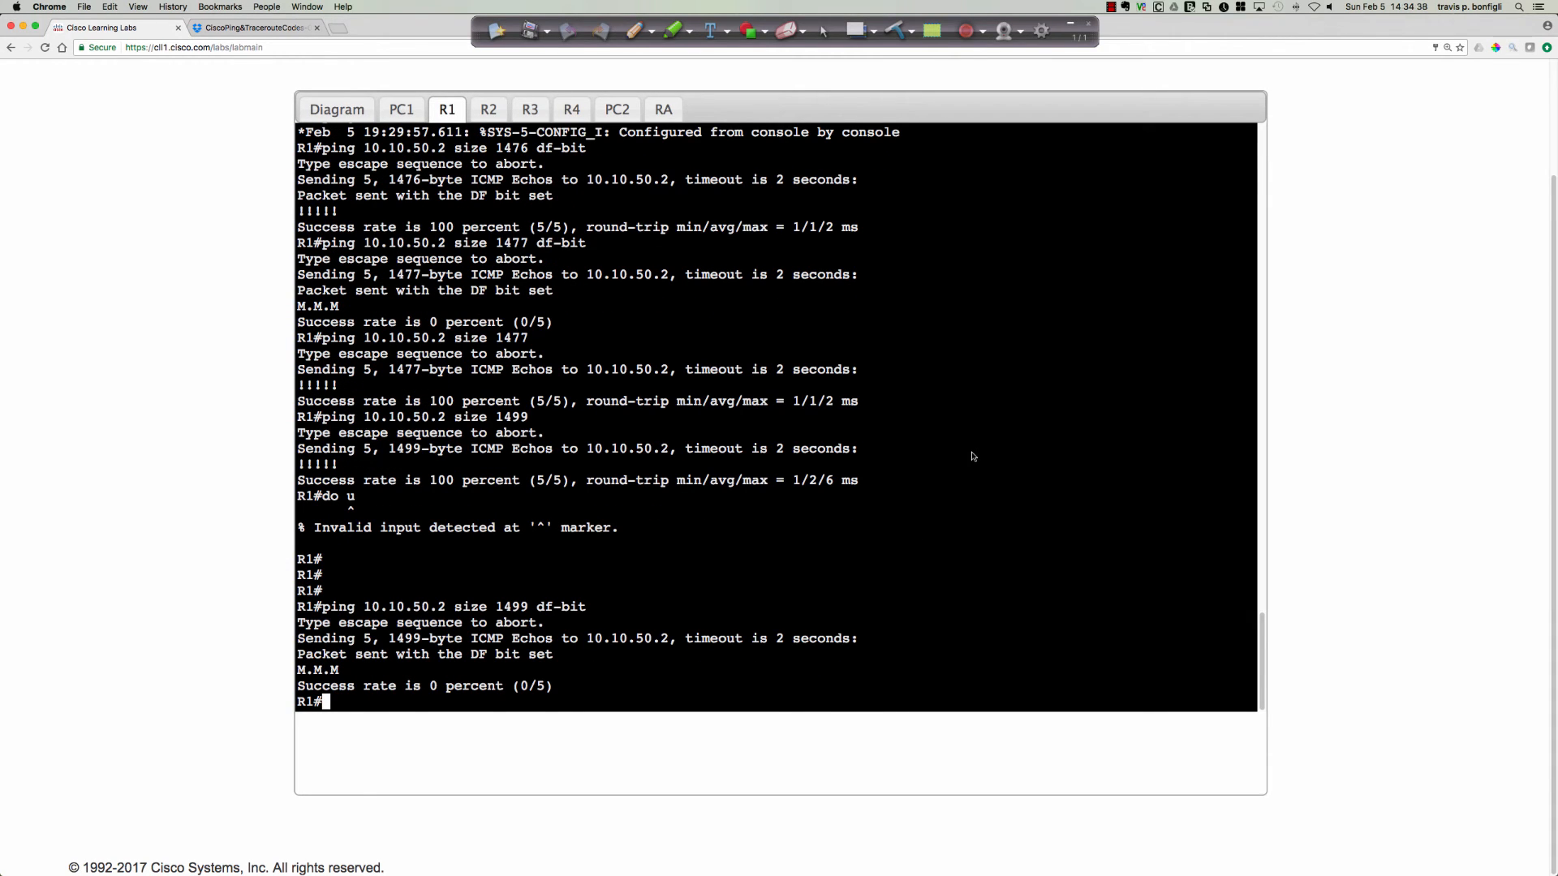
# Enable detailed IP packet debugging on R1 with debug ip packet detail.
pyautogui.write('debug ip packet detail')
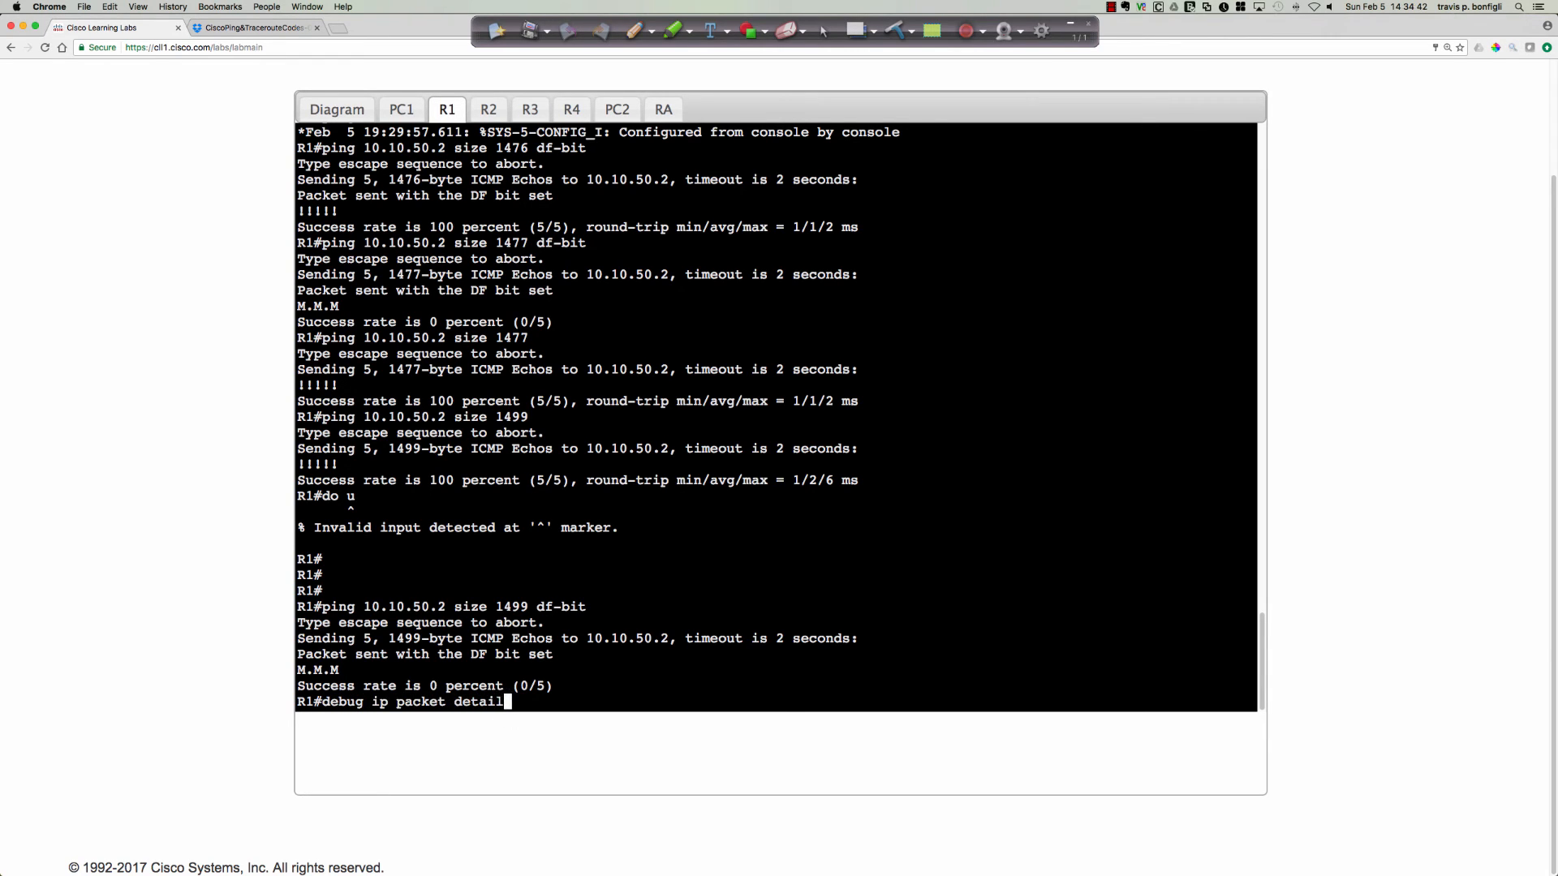
pyautogui.press('Return')
pyautogui.press('Return')
pyautogui.press('Return')
pyautogui.press('Return')
pyautogui.press('Return')
# Repeat the 1499-byte df-bit ping to 10.10.50.2 with debugging active and mark text in the packet routing failed entry.
pyautogui.press('Up')
pyautogui.press('Up')
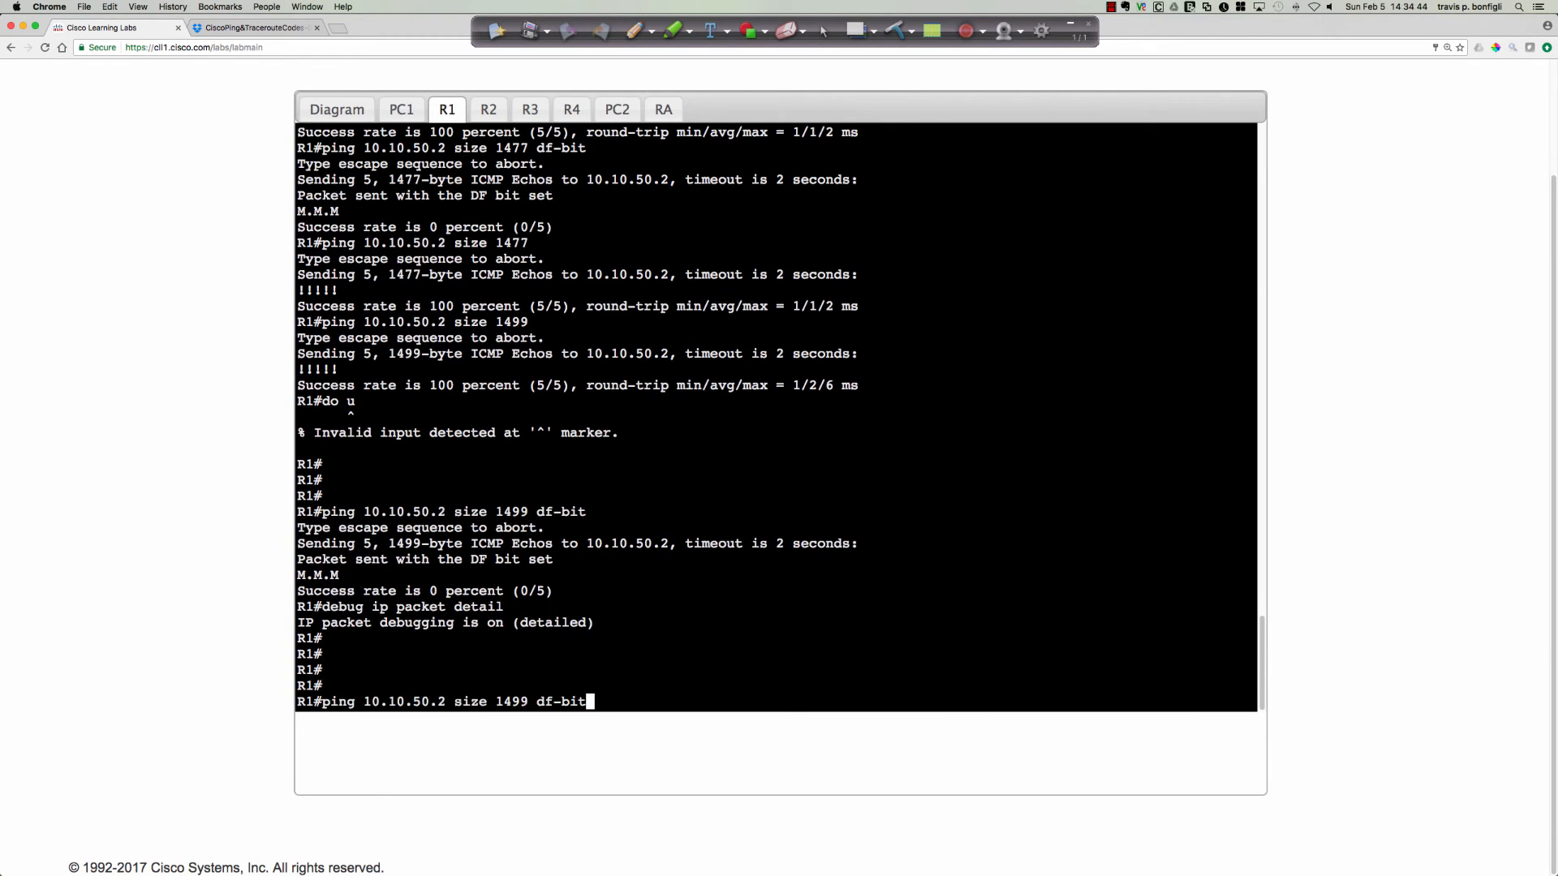
pyautogui.press('Return')
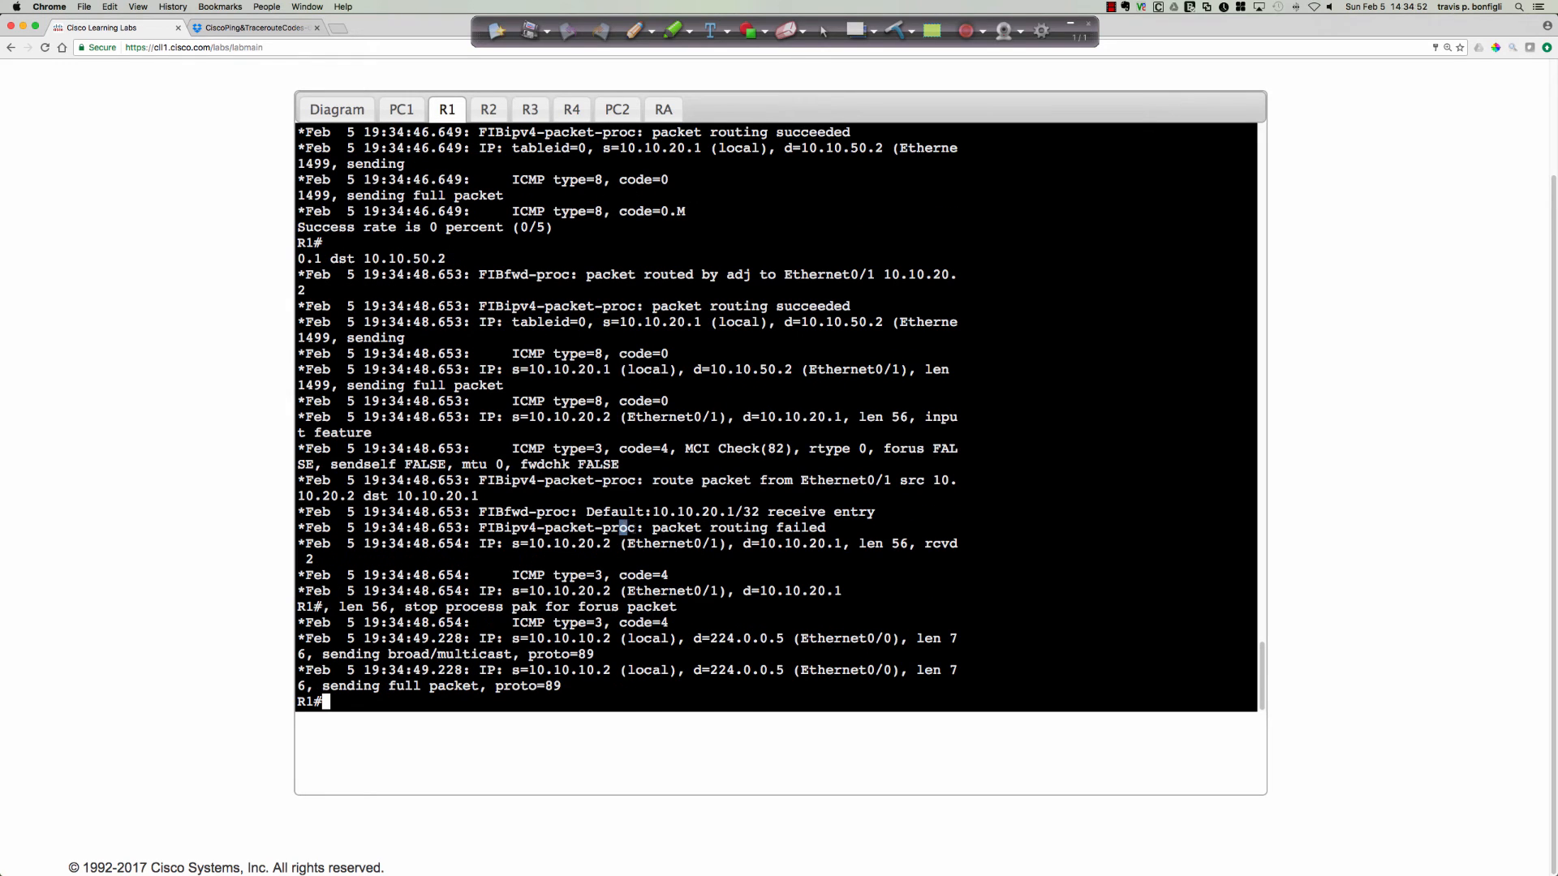
pyautogui.moveTo(727, 528); pyautogui.dragTo(611, 528)
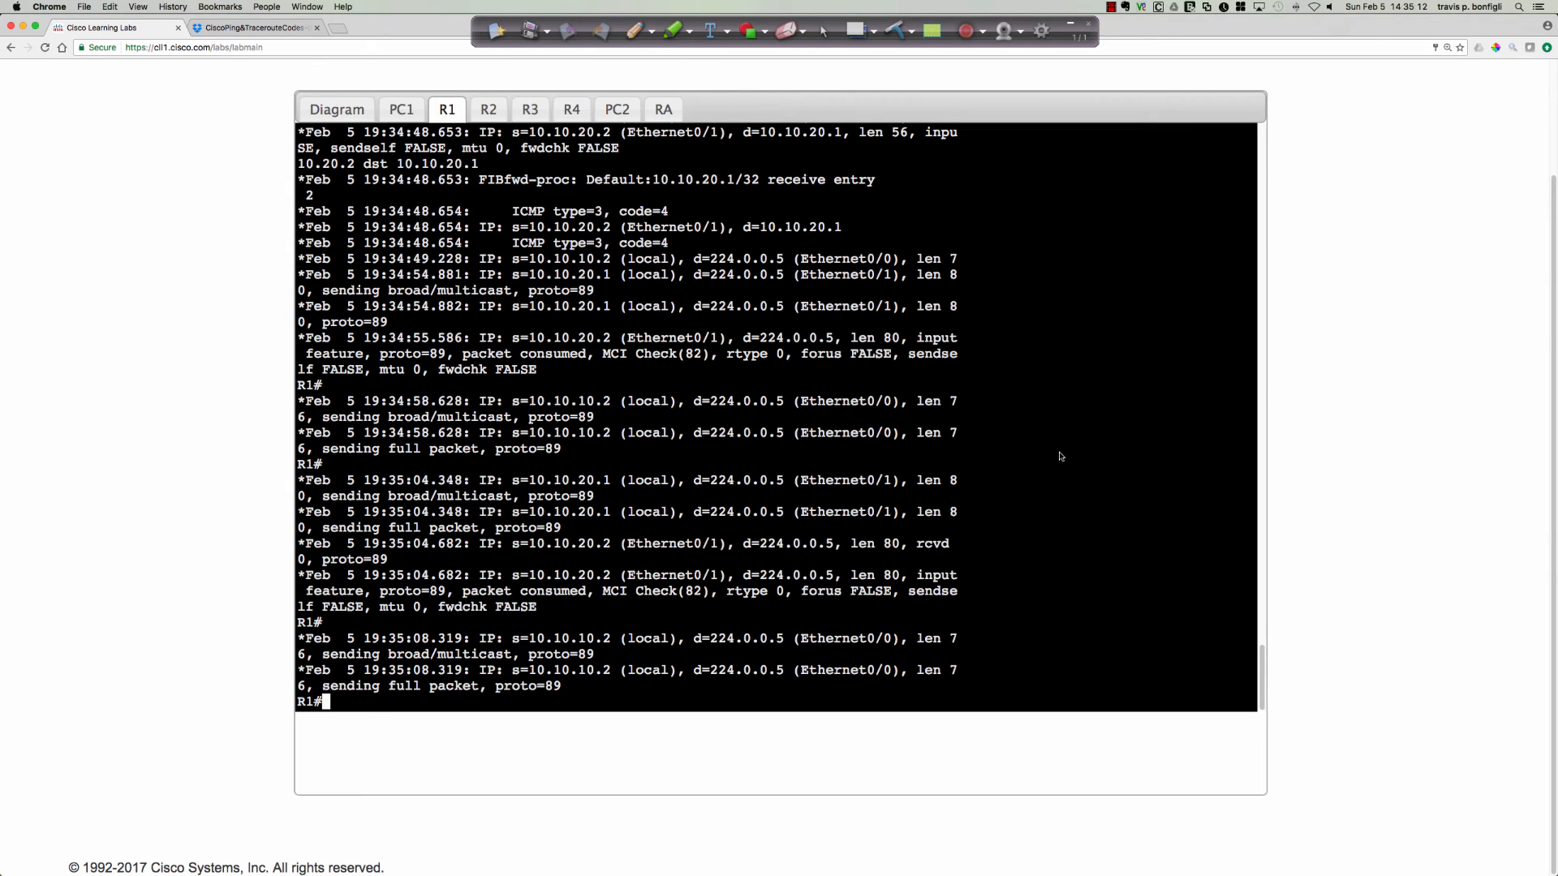
# Ping 10.10.50.2 from R1 with size 1499 but without the df-bit option while debugging stays active.
pyautogui.press('Return')
pyautogui.press('Return')
pyautogui.press('Return')
pyautogui.press('Return')
pyautogui.press('Return')
pyautogui.write('ping 10.10.50.2 size 1499 df-bi')
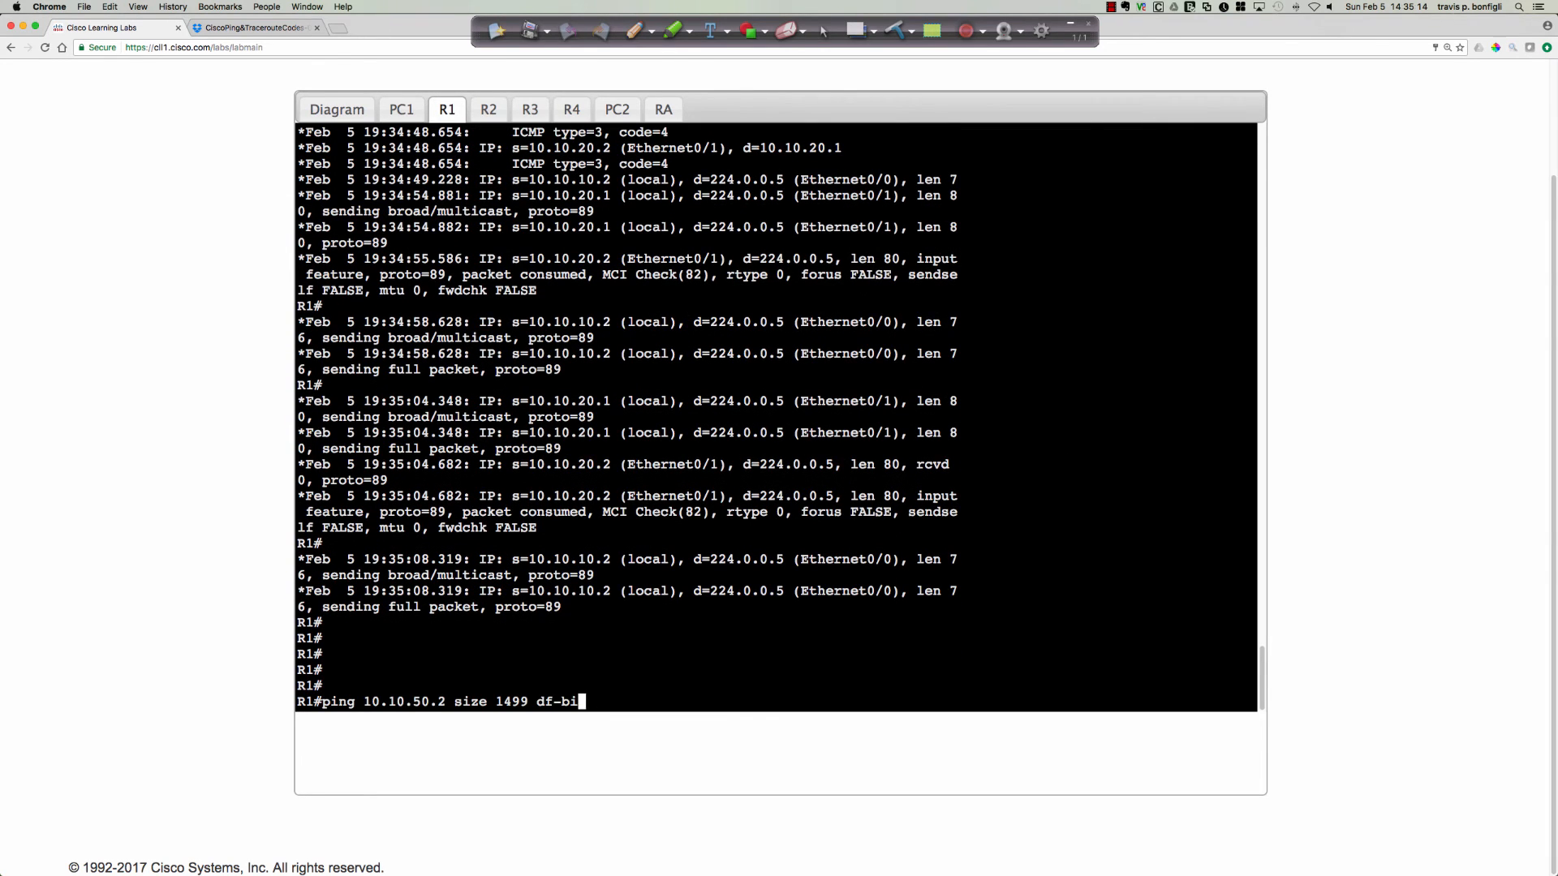
pyautogui.press('BackSpace')
pyautogui.press('BackSpace')
pyautogui.press('BackSpace')
pyautogui.press('BackSpace')
pyautogui.press('BackSpace')
pyautogui.press('BackSpace')
pyautogui.press('Return')
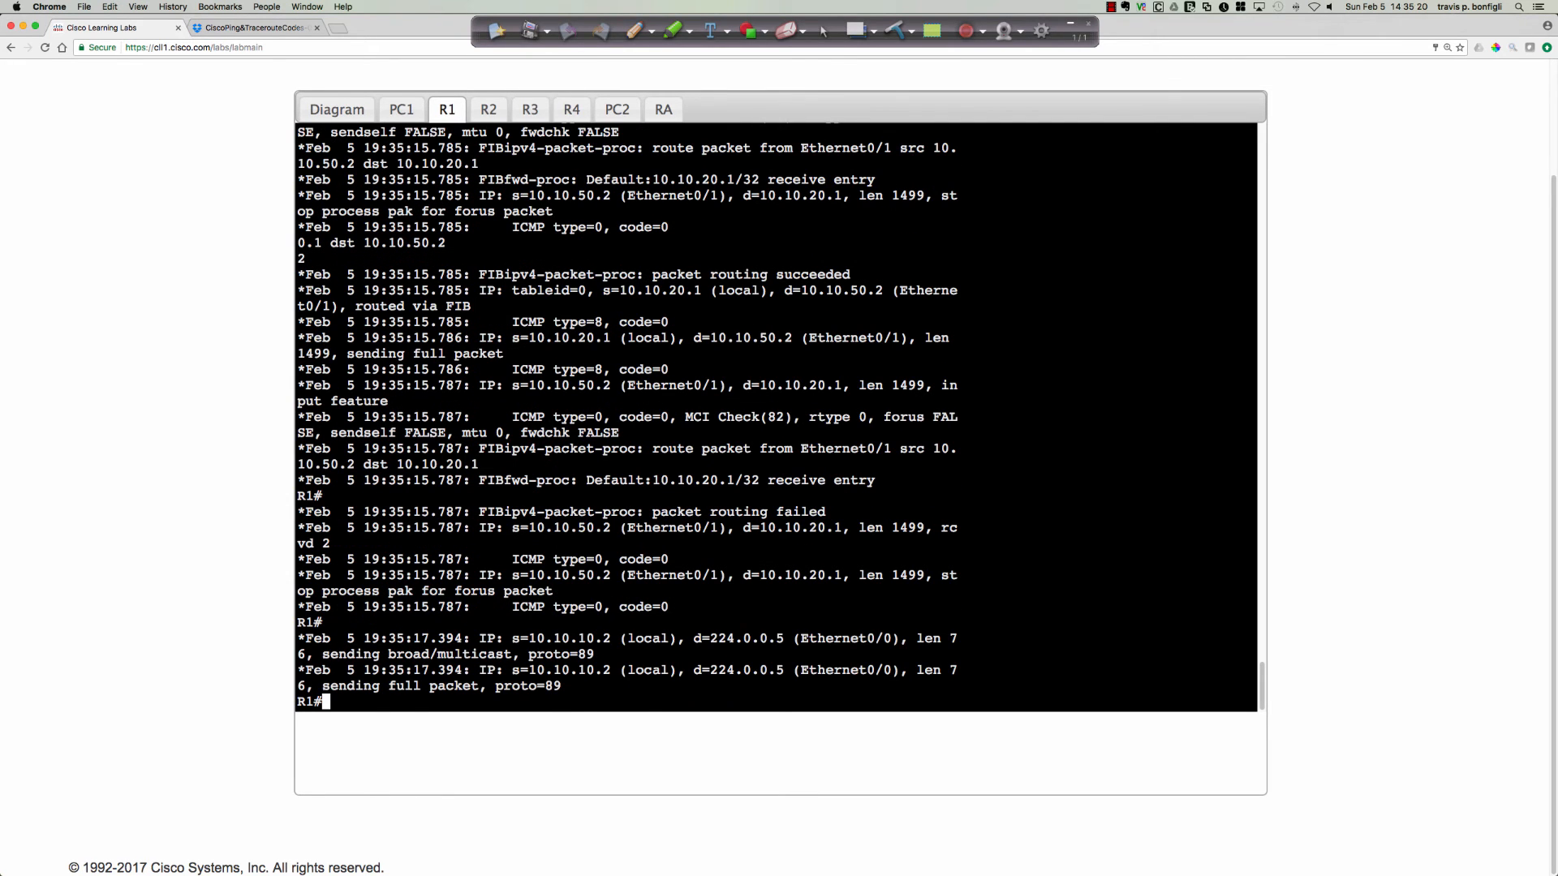
pyautogui.press('Return')
pyautogui.press('Return')
pyautogui.press('Return')
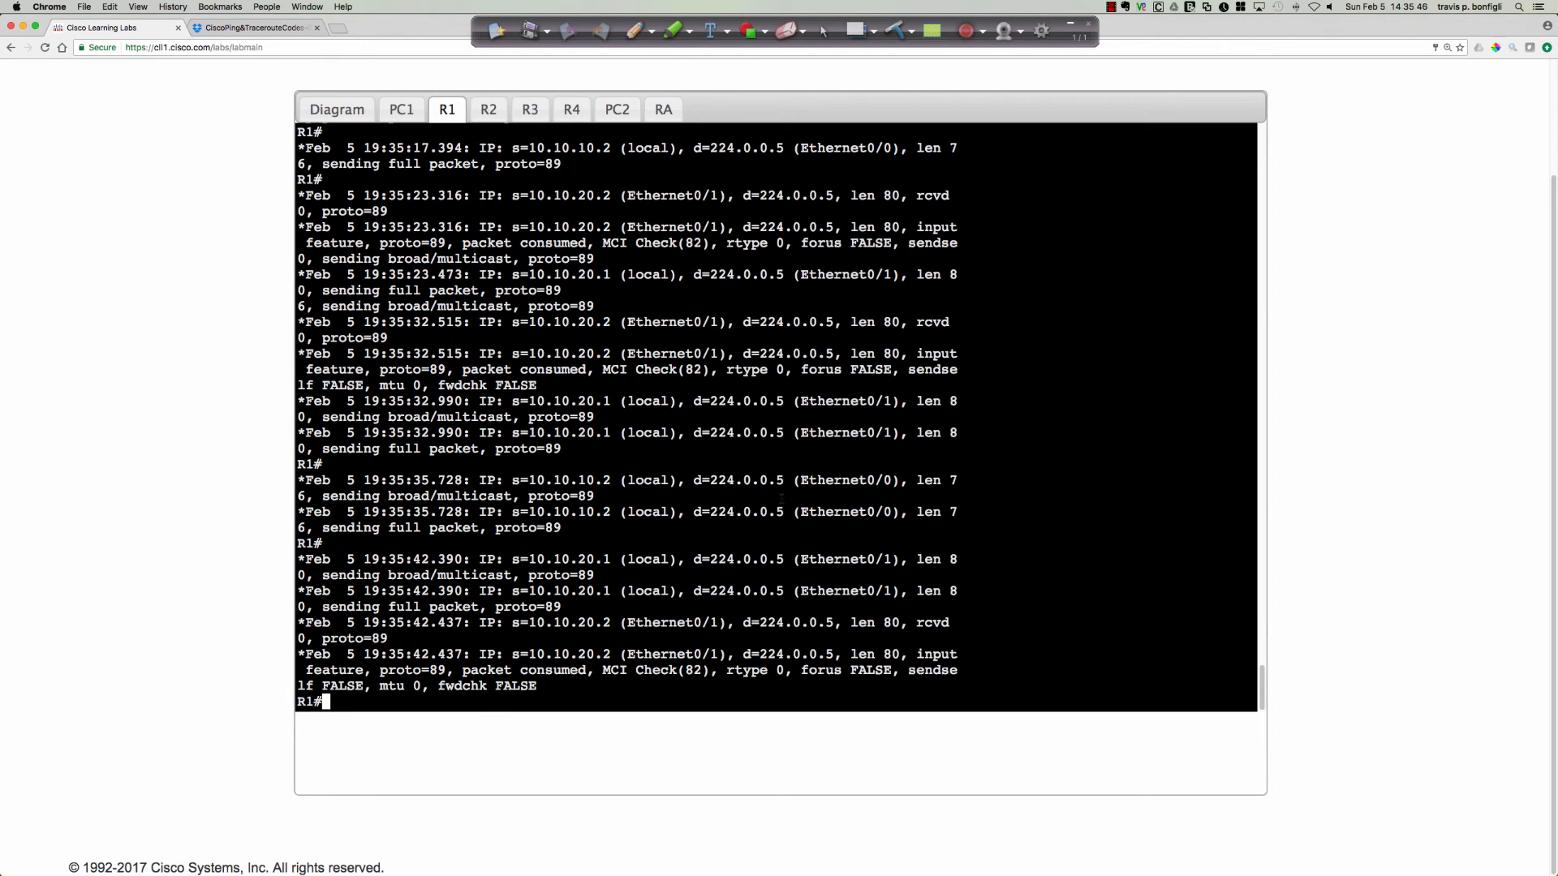
# Turn off all debugging on R1 with u all.
pyautogui.press('Return')
pyautogui.press('Return')
pyautogui.press('Return')
pyautogui.press('Return')
pyautogui.press('Return')
pyautogui.press('Return')
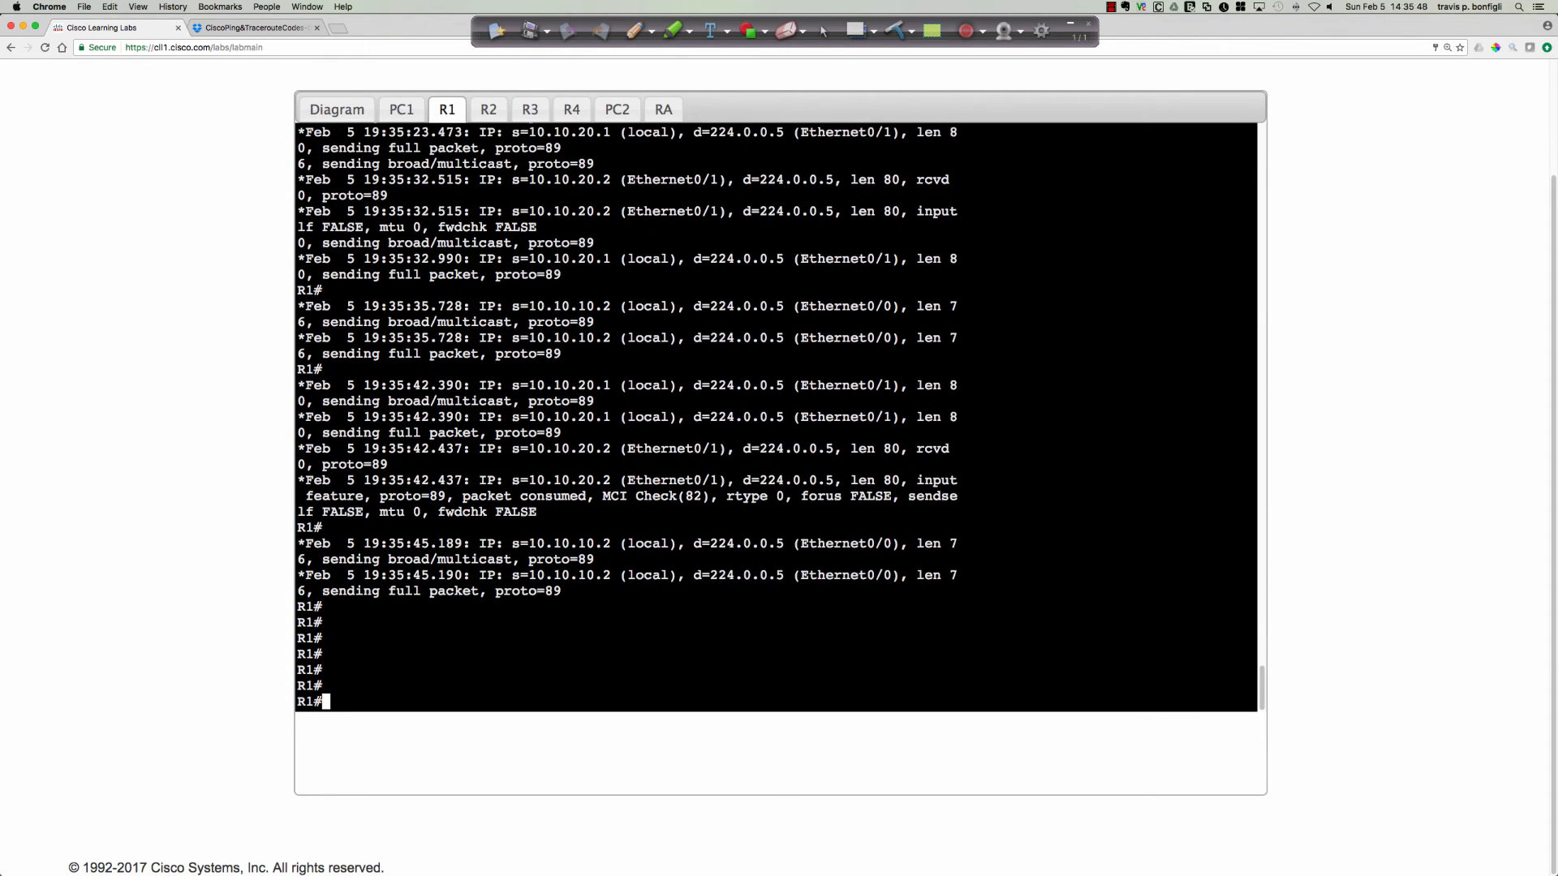
pyautogui.write('u all')
pyautogui.press('Return')
# Start an interactive ping on R1 using the default IP protocol, target 10.10.50.2 and a repeat count of 1.
pyautogui.press('Return')
pyautogui.press('Return')
pyautogui.press('Return')
pyautogui.press('Return')
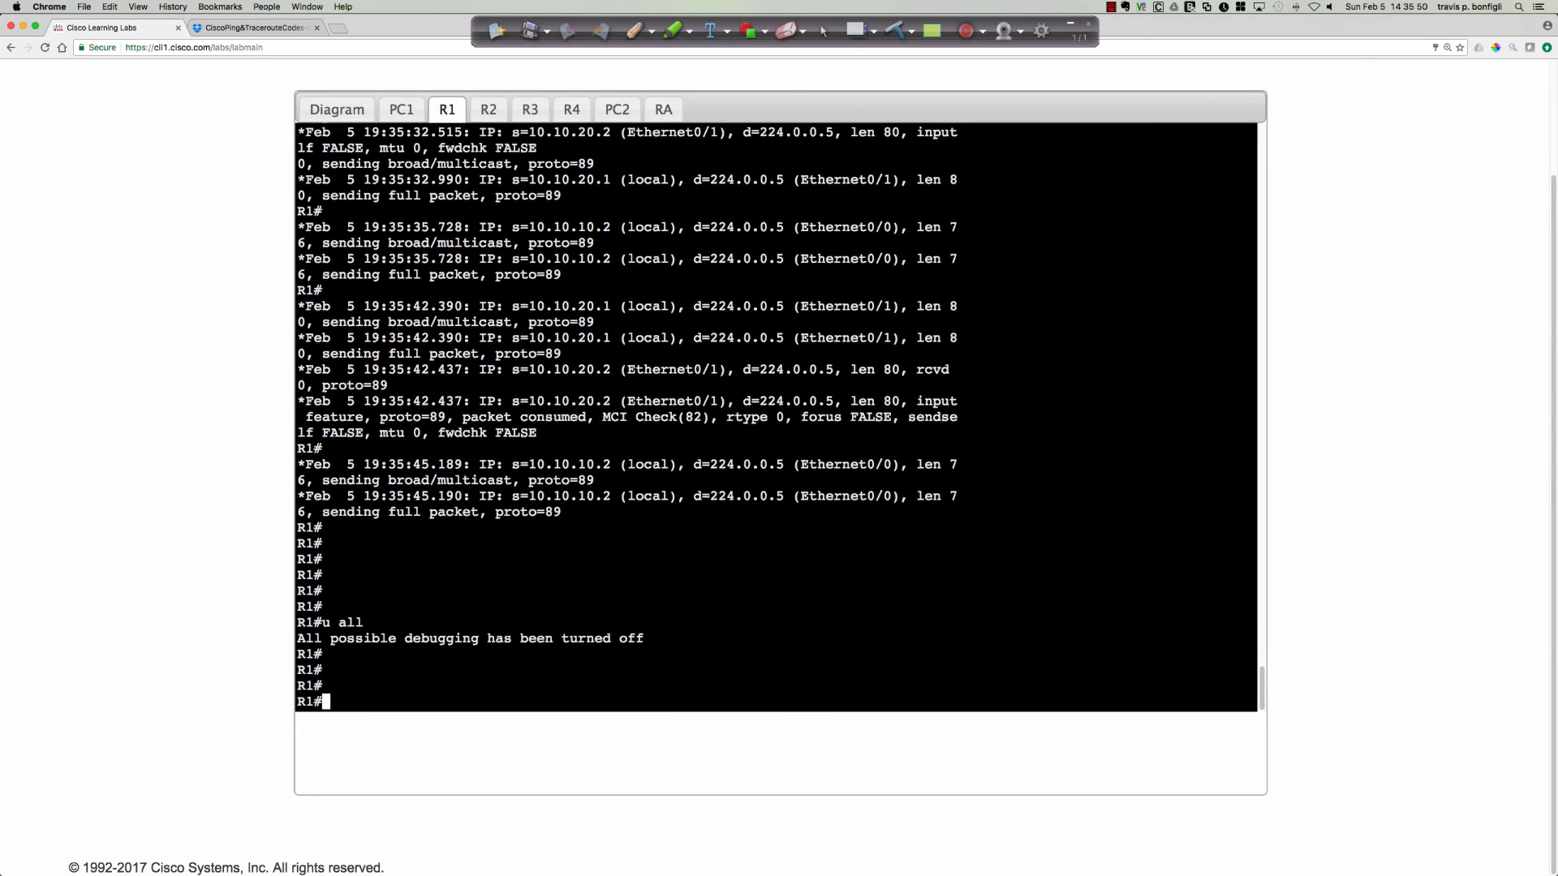
pyautogui.write('ping')
pyautogui.press('Return')
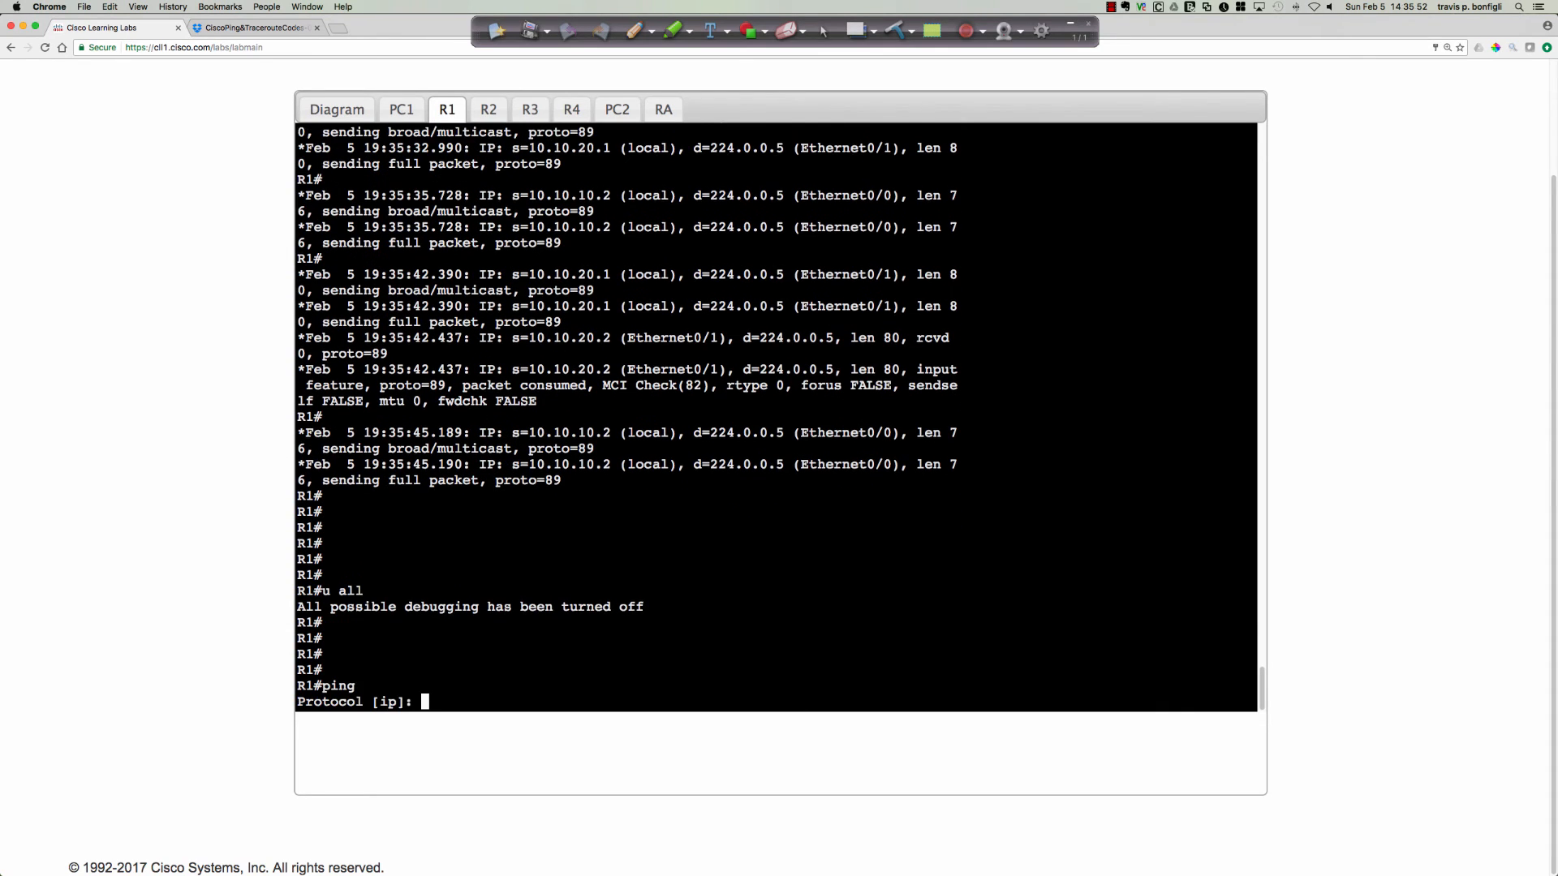
pyautogui.press('Return')
pyautogui.write('10.')
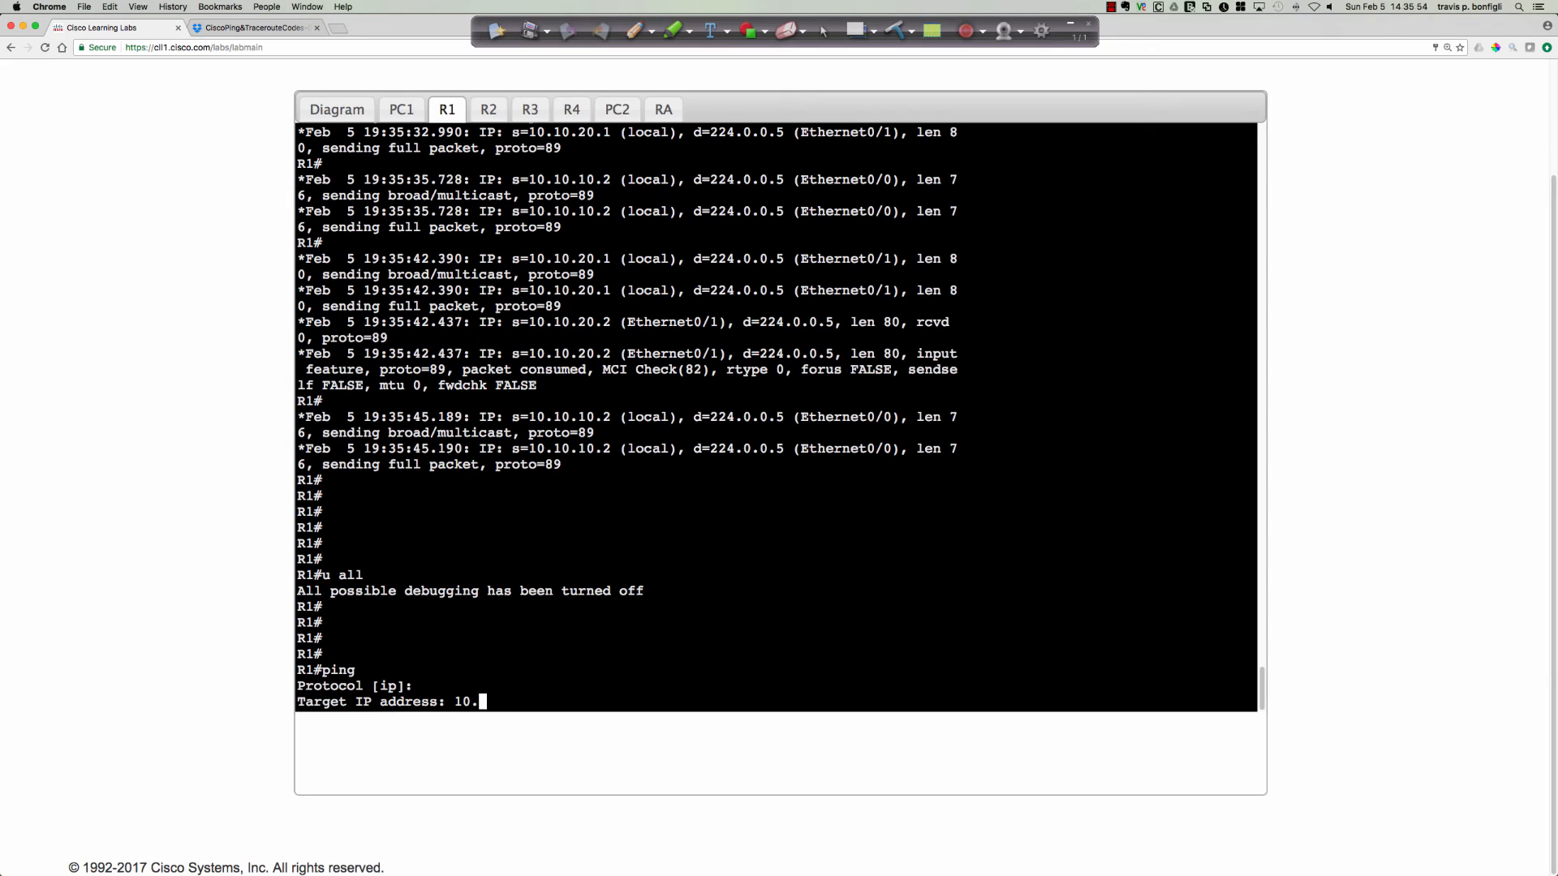
pyautogui.write('10.50.2')
pyautogui.press('Return')
pyautogui.write('1')
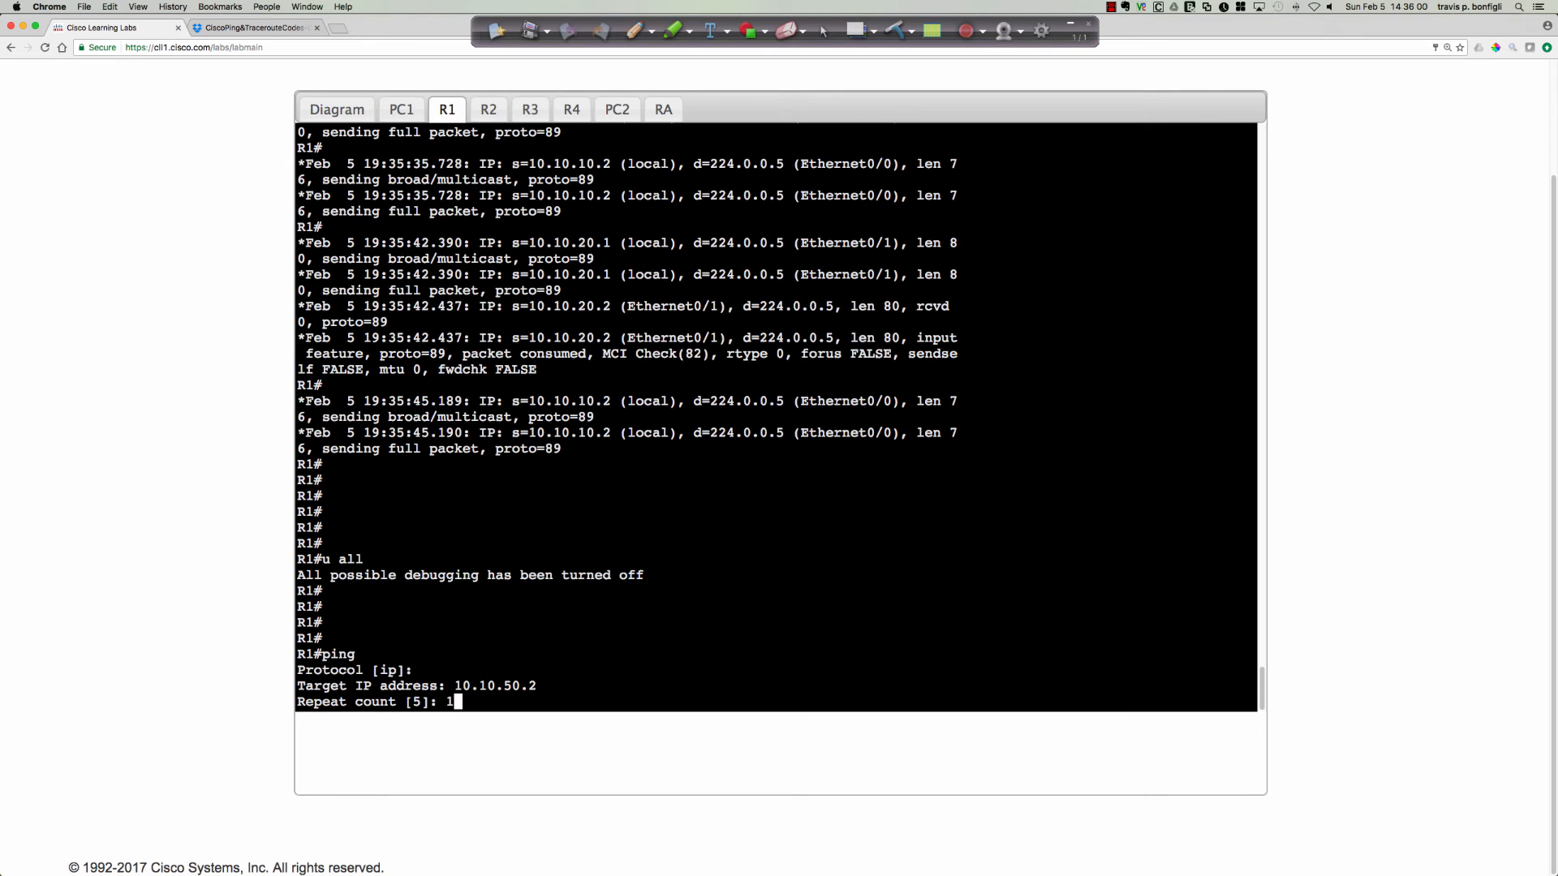
pyautogui.press('Return')
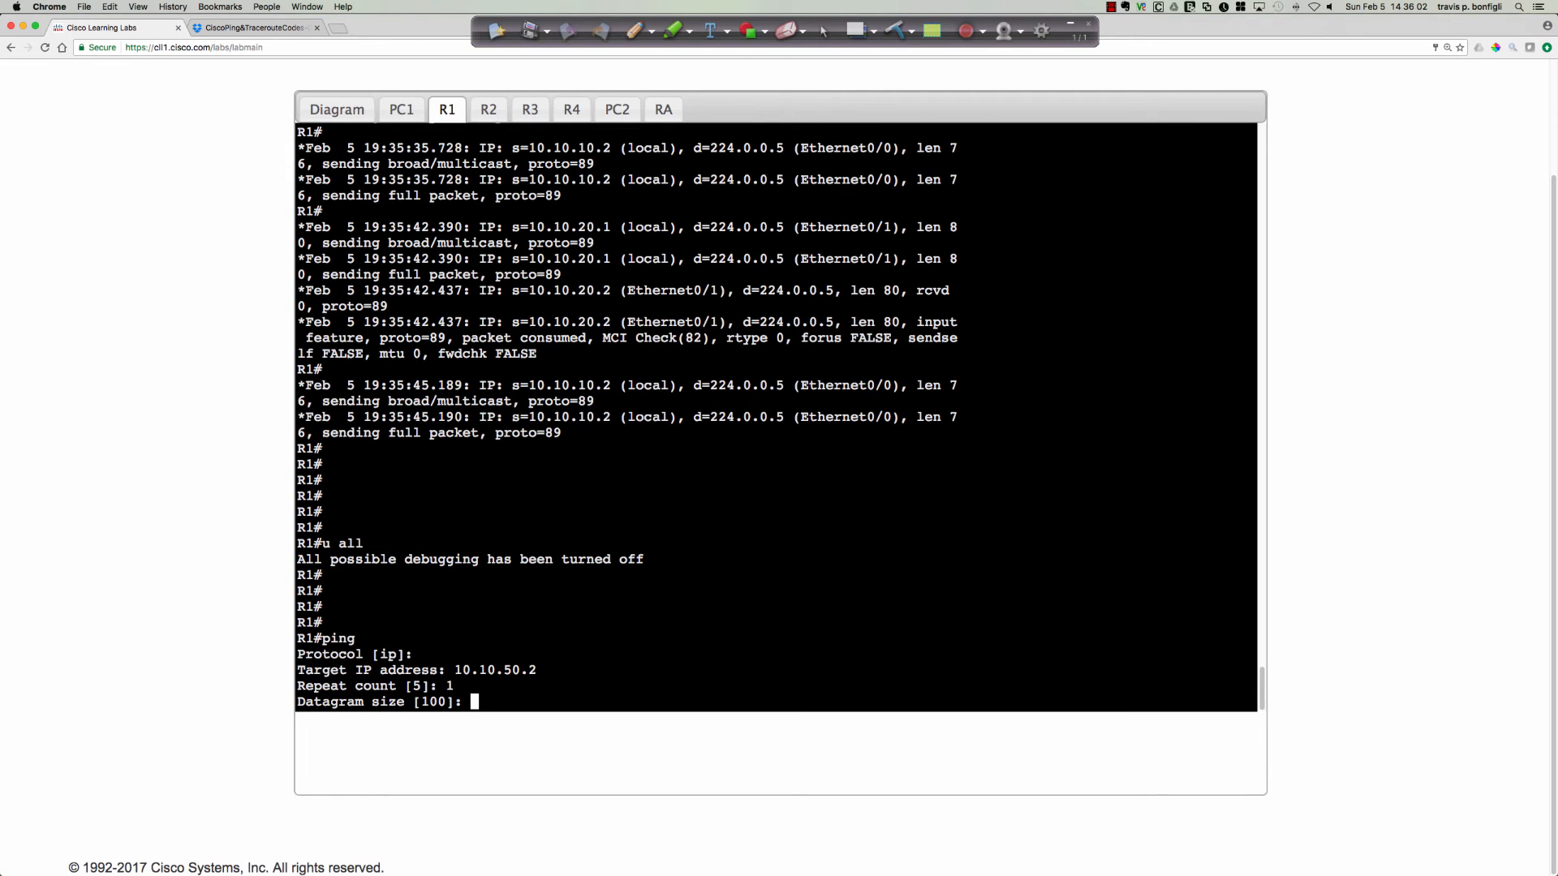
# Keep the ping's default datagram size, set the timeout to 1 second and enable extended commands.
pyautogui.press('Return')
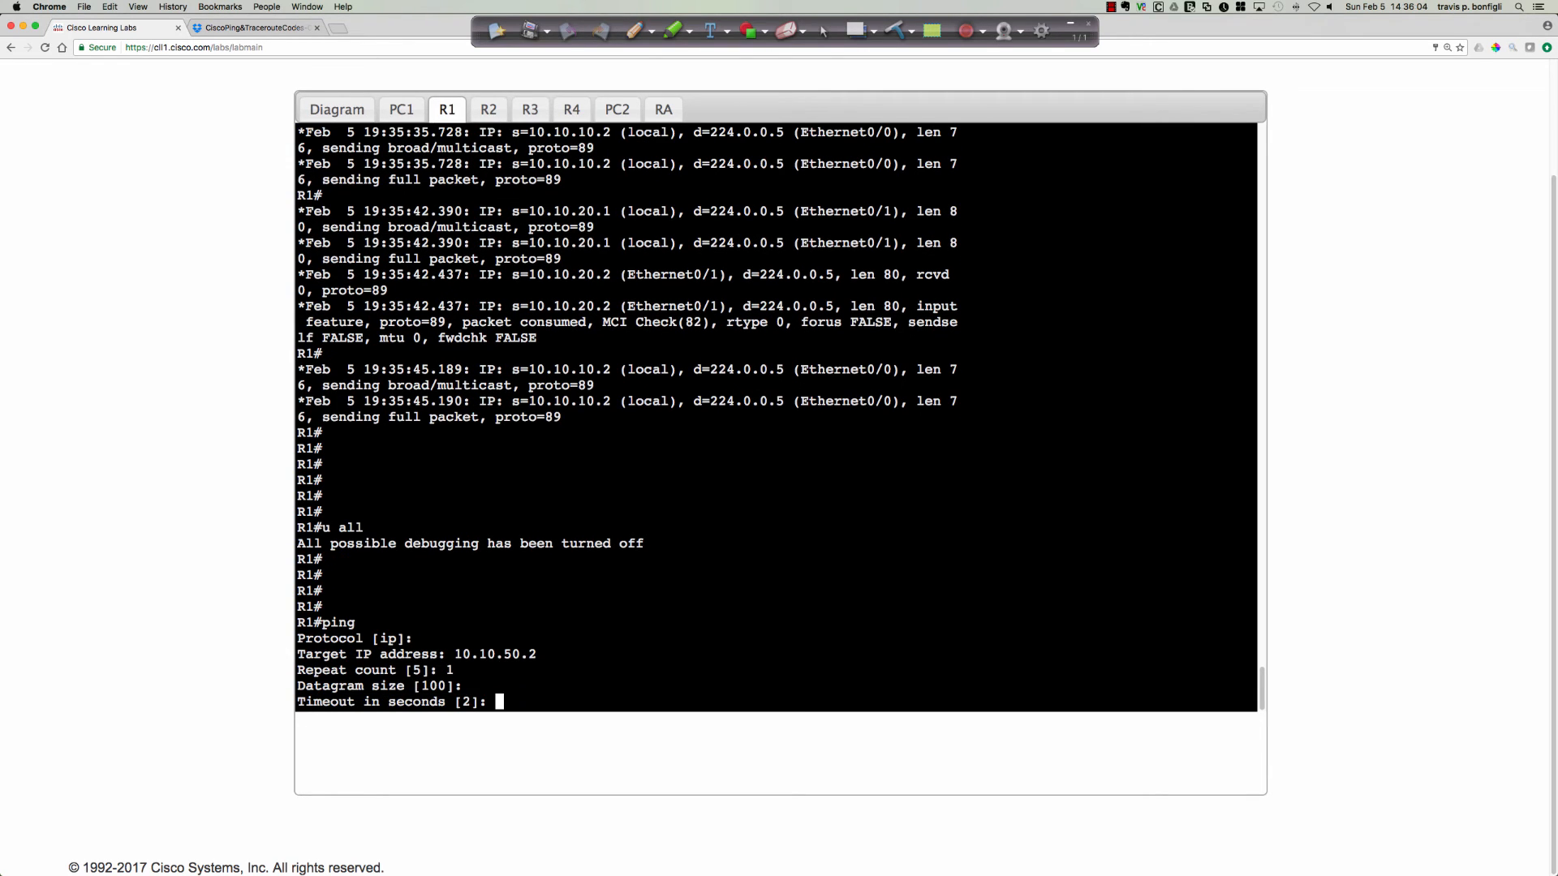
pyautogui.write('1')
pyautogui.press('Return')
pyautogui.write('y')
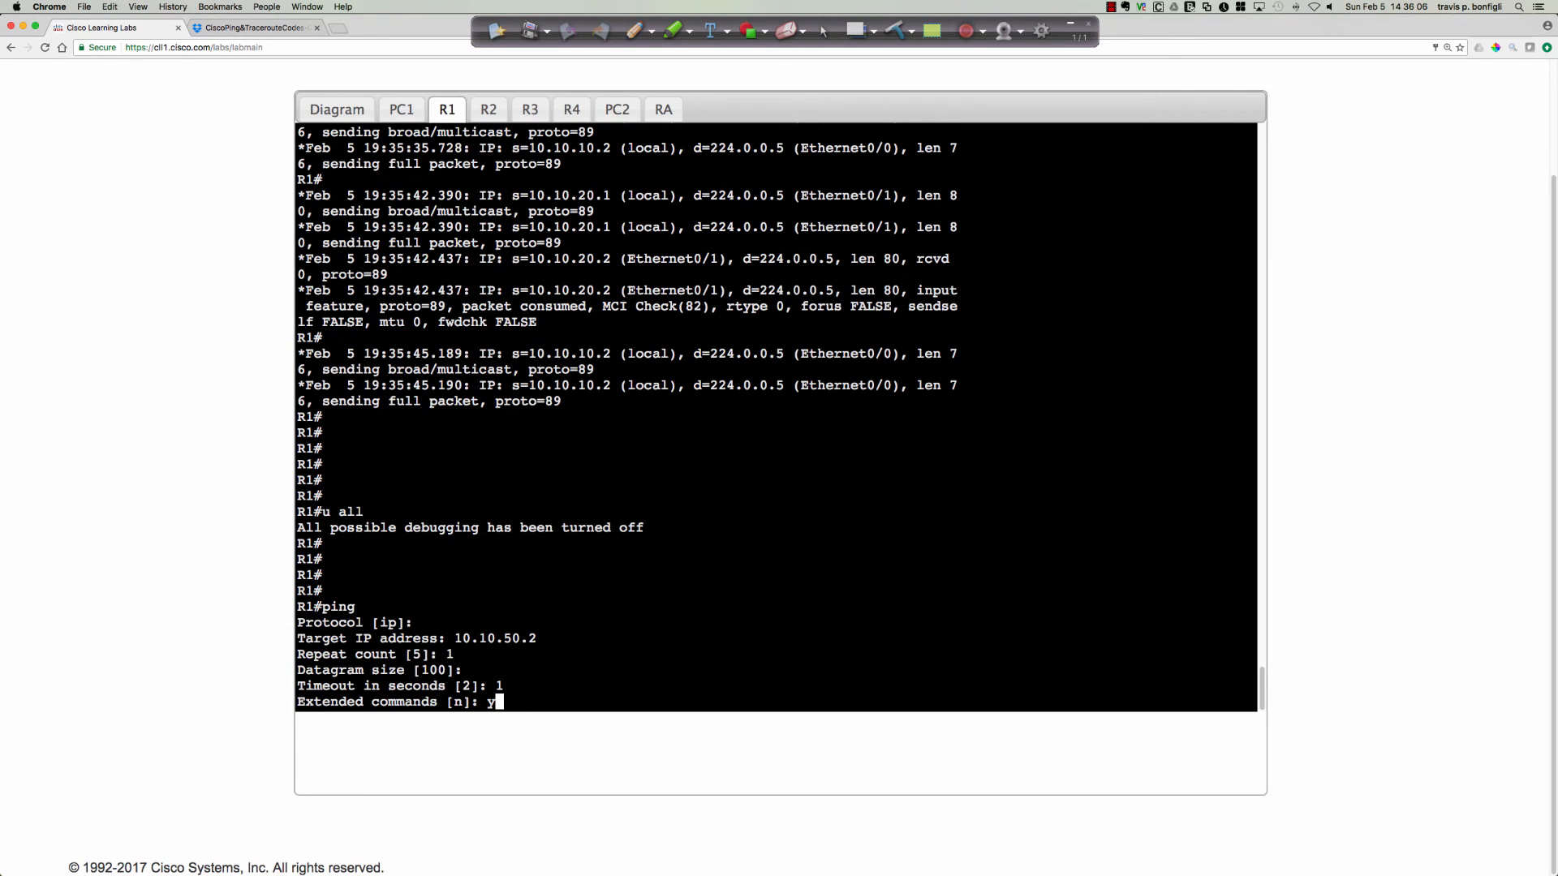
pyautogui.press('Return')
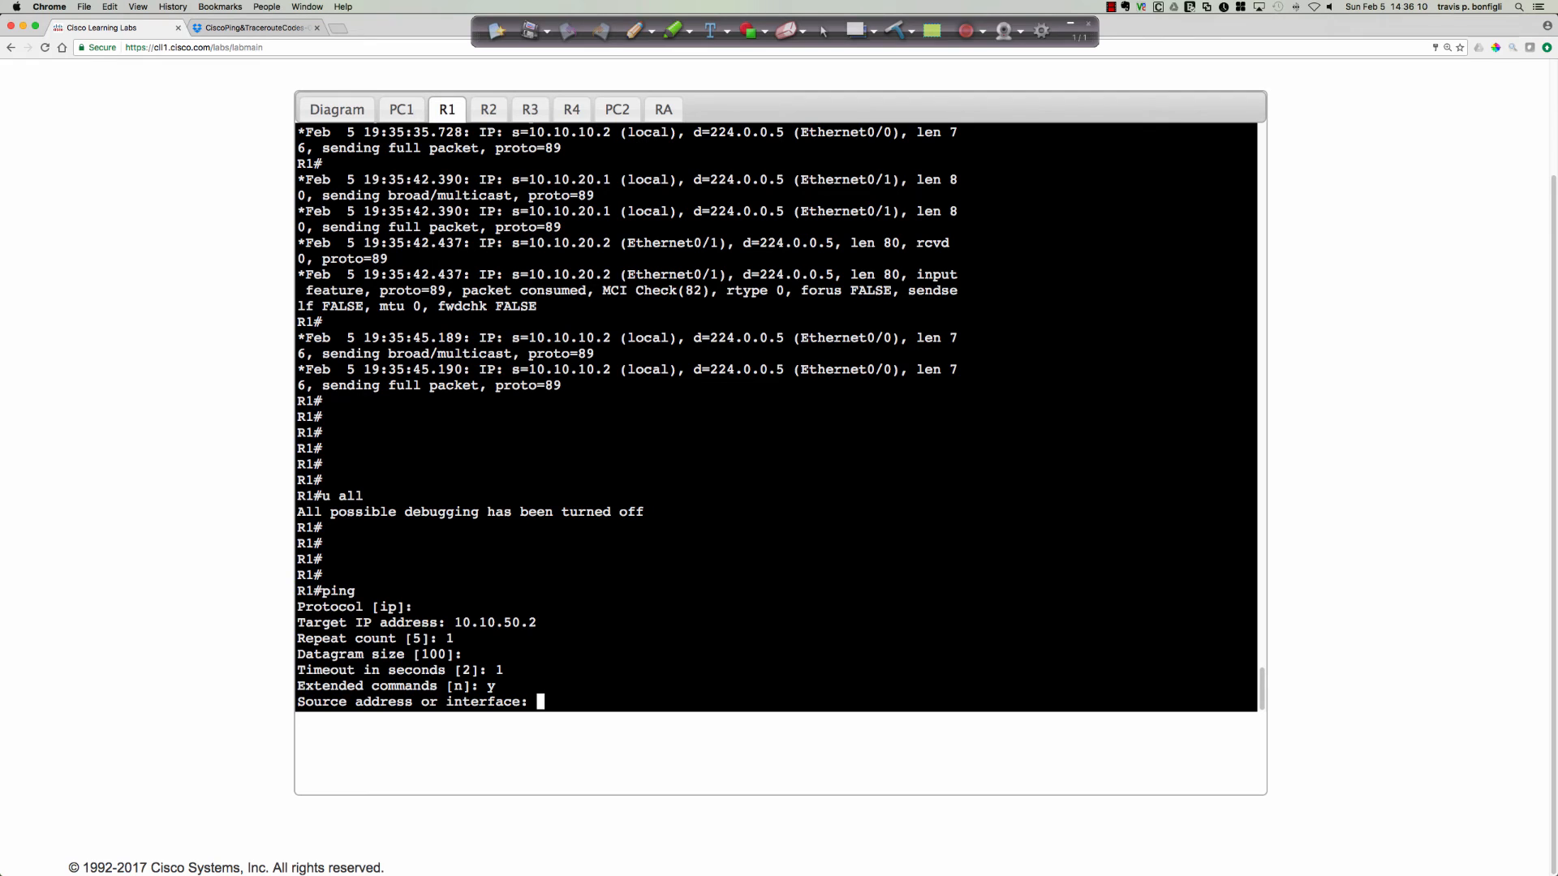
# Set the DF bit in the extended ping, accepting the defaults for source, type of service, reply validation, data pattern and header options.
pyautogui.press('Return')
pyautogui.press('Return')
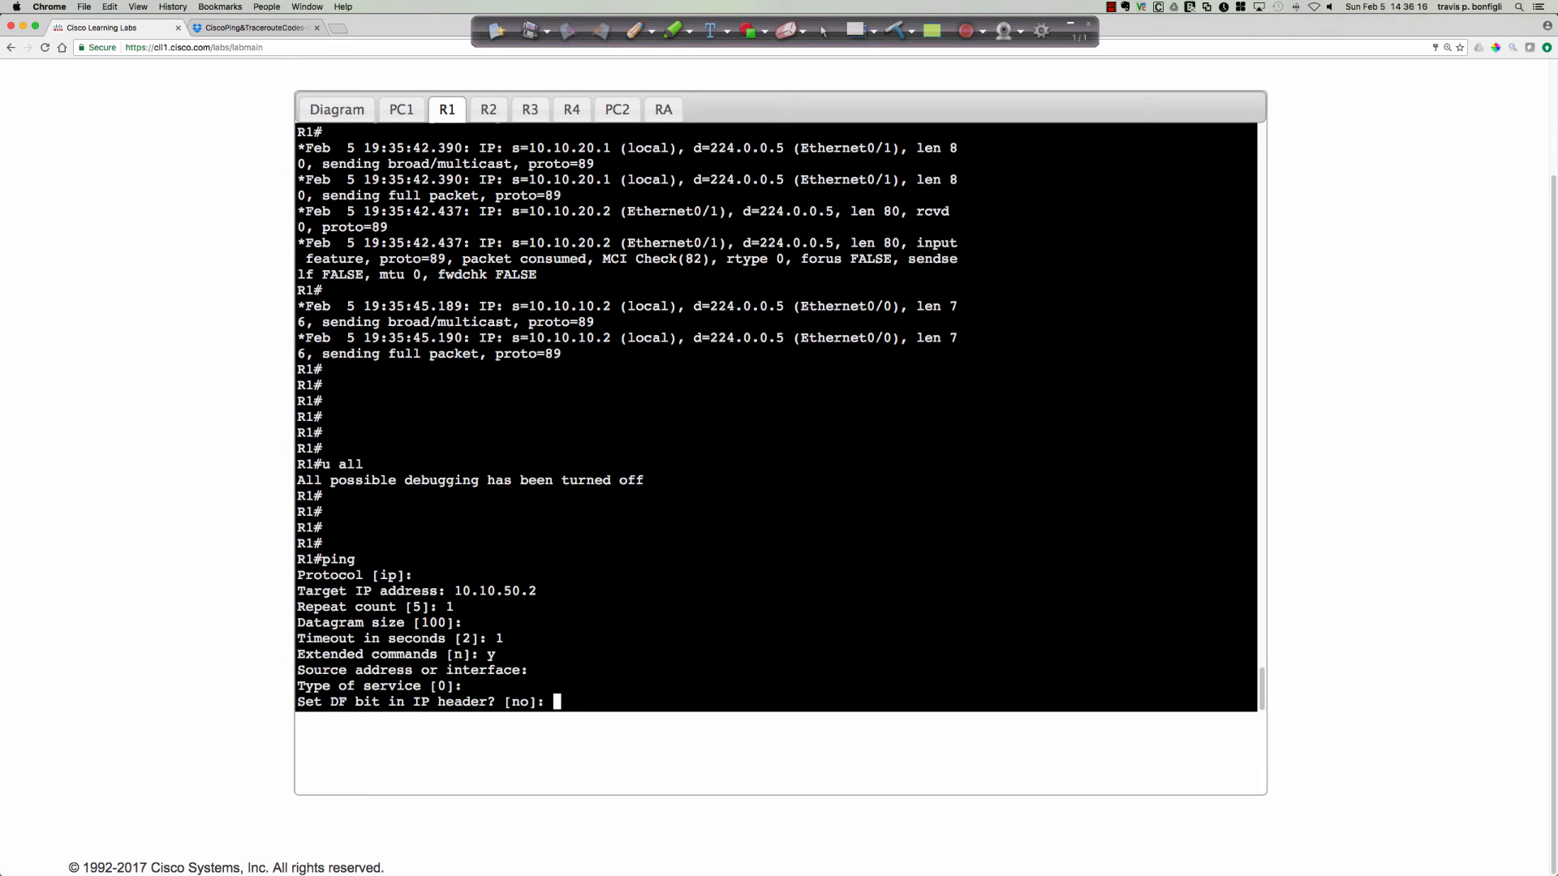
pyautogui.write('y')
pyautogui.press('Return')
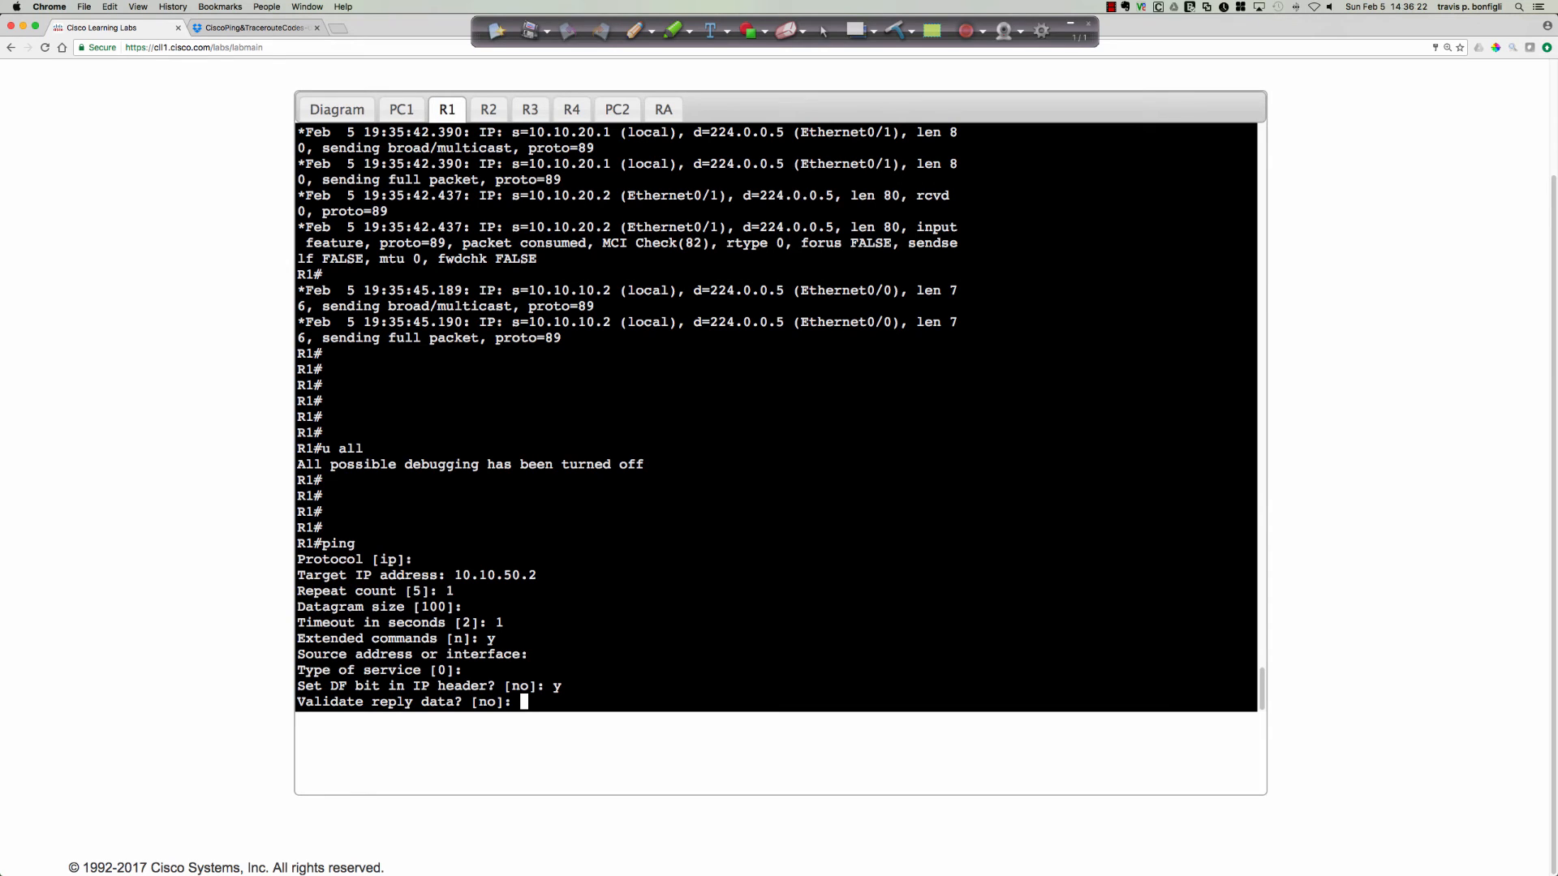
pyautogui.press('Return')
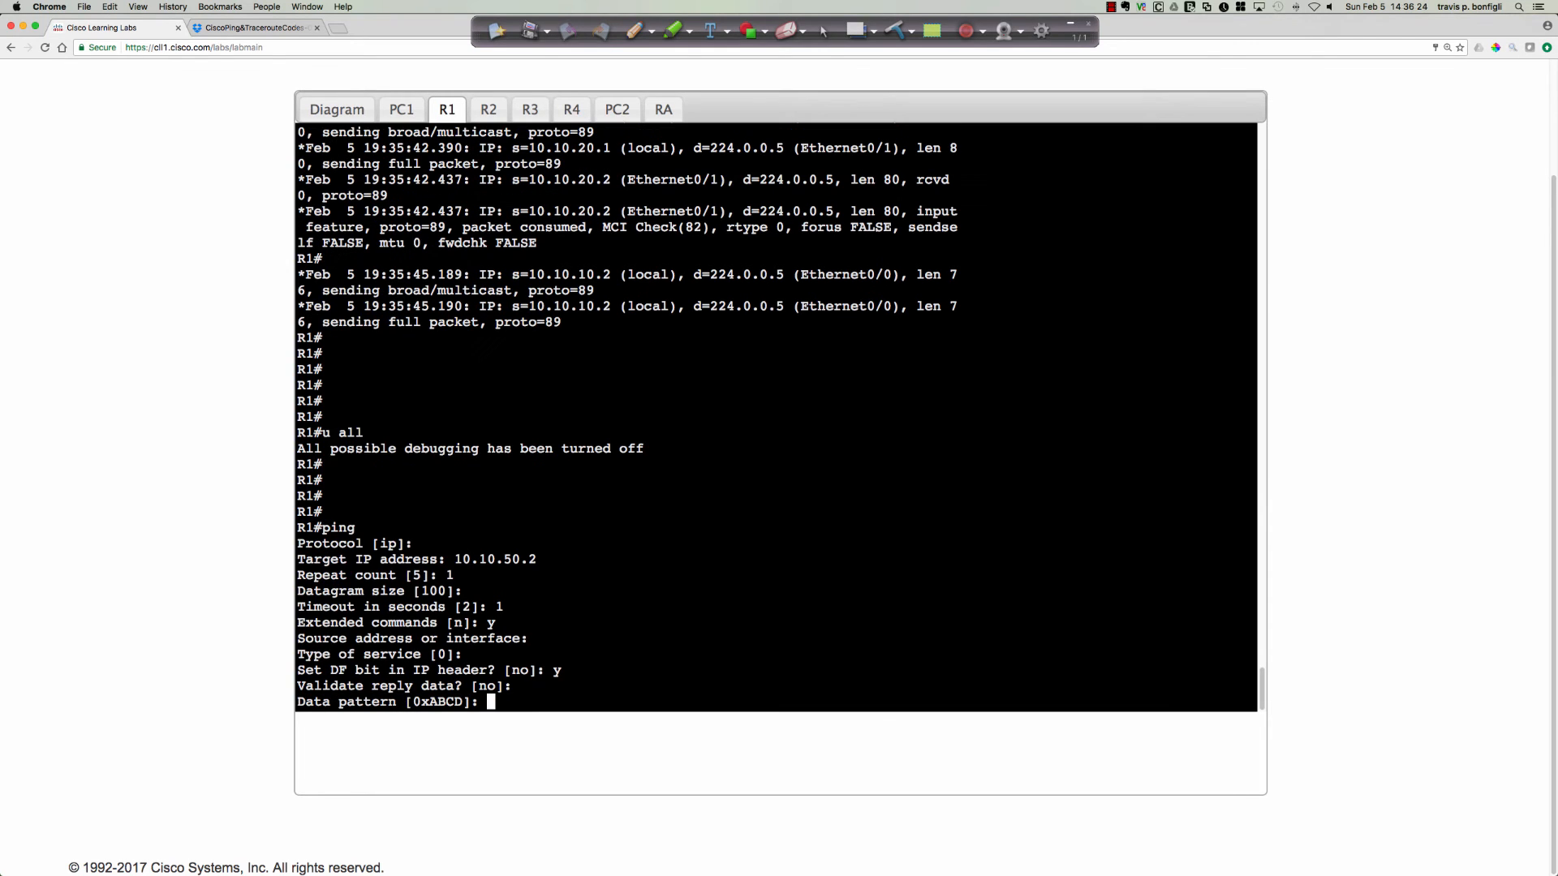
pyautogui.press('Return')
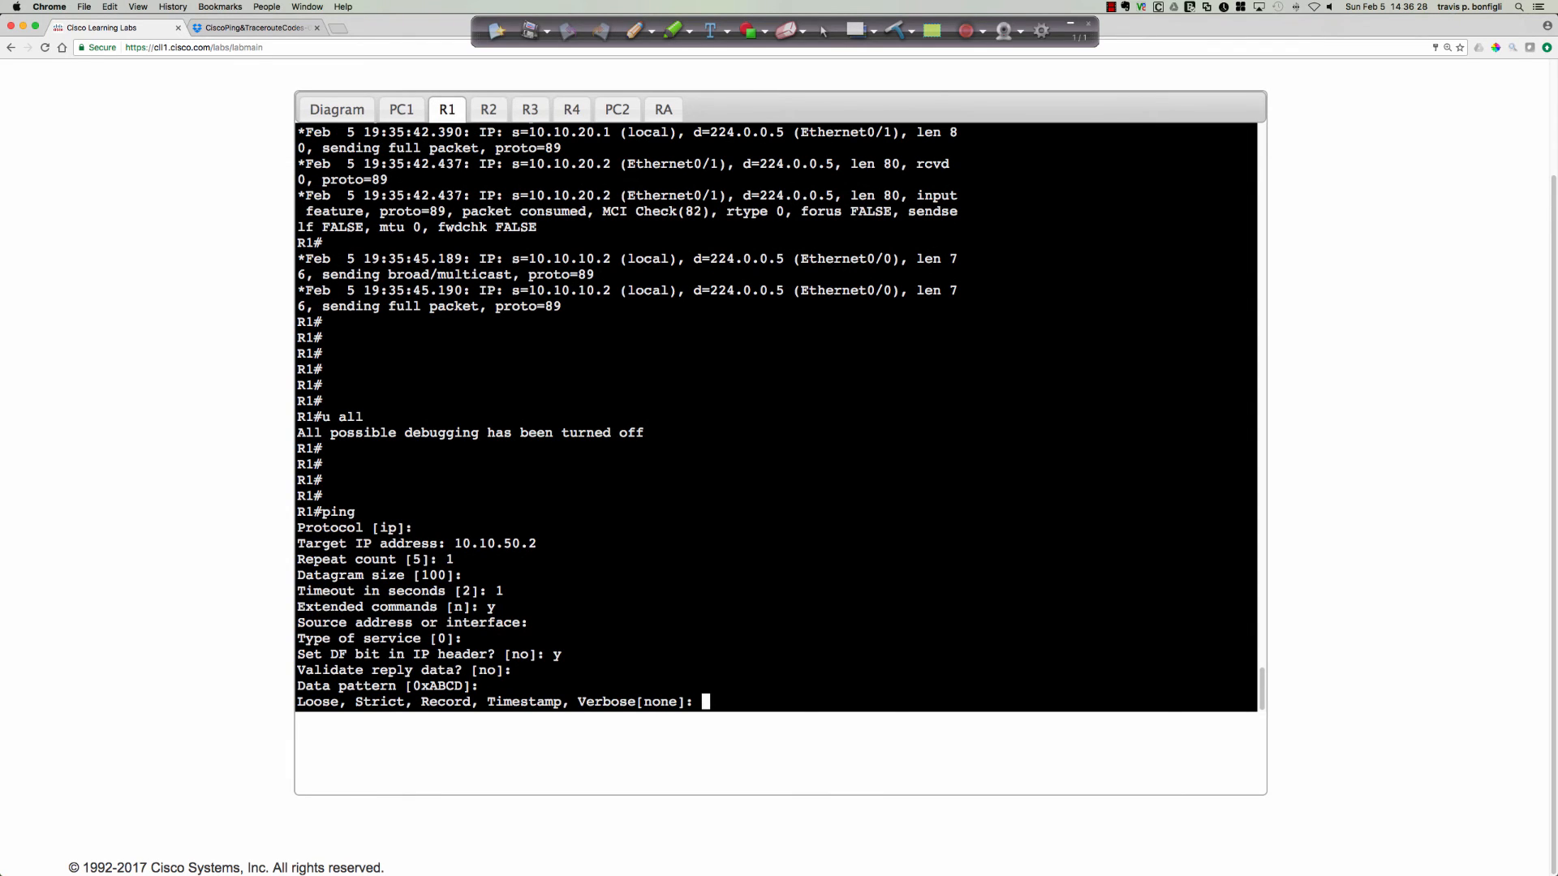
pyautogui.press('Return')
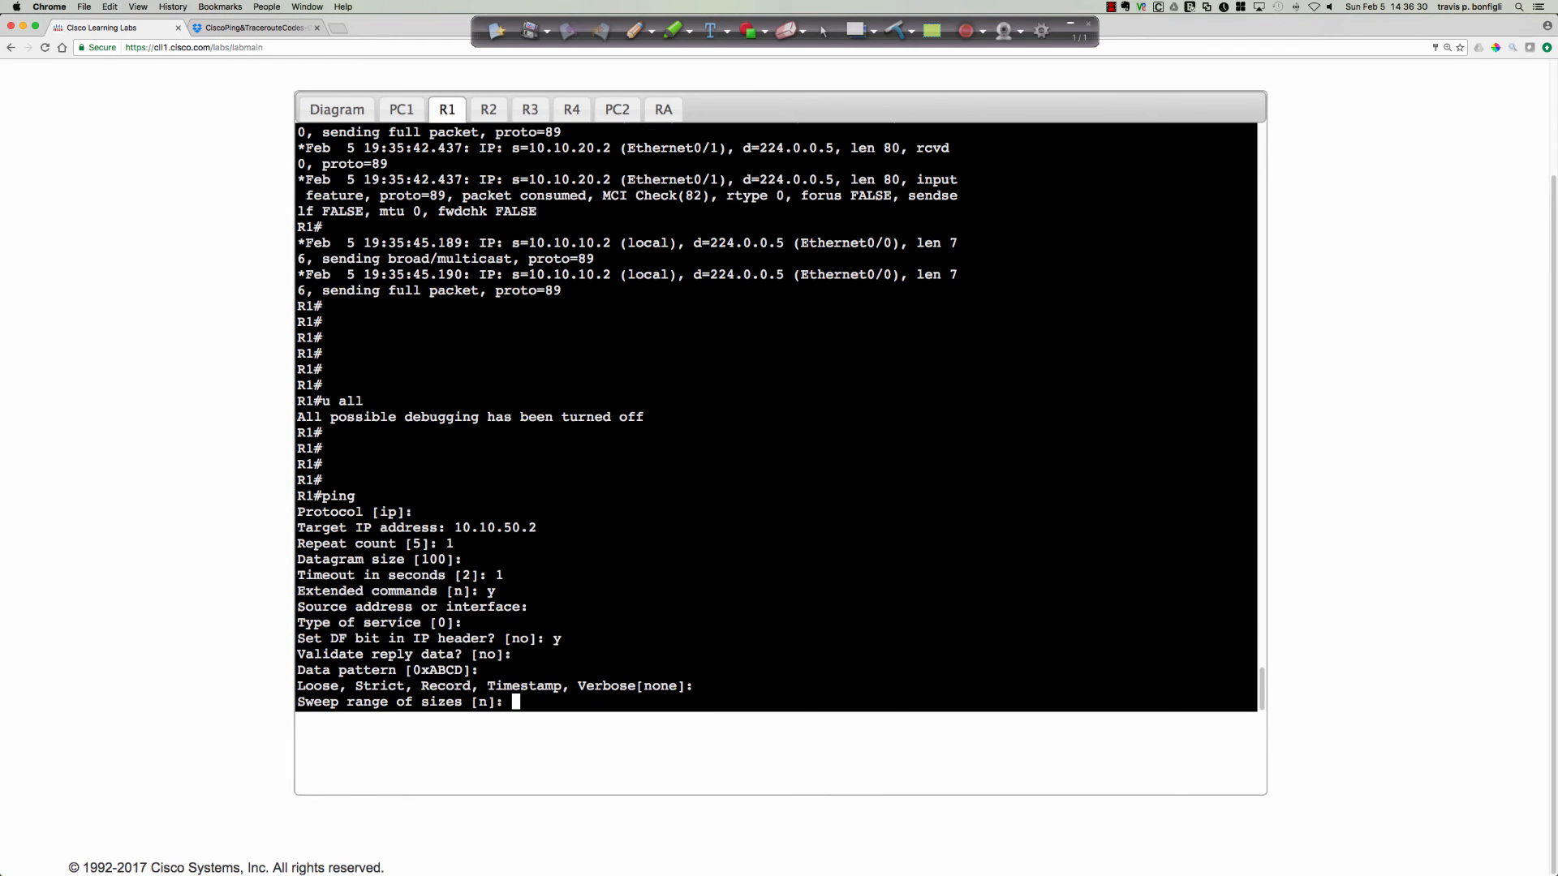
# Enable the size sweep from 1400 to 1500 bytes at the default interval and run the extended ping.
pyautogui.write('y')
pyautogui.press('Return')
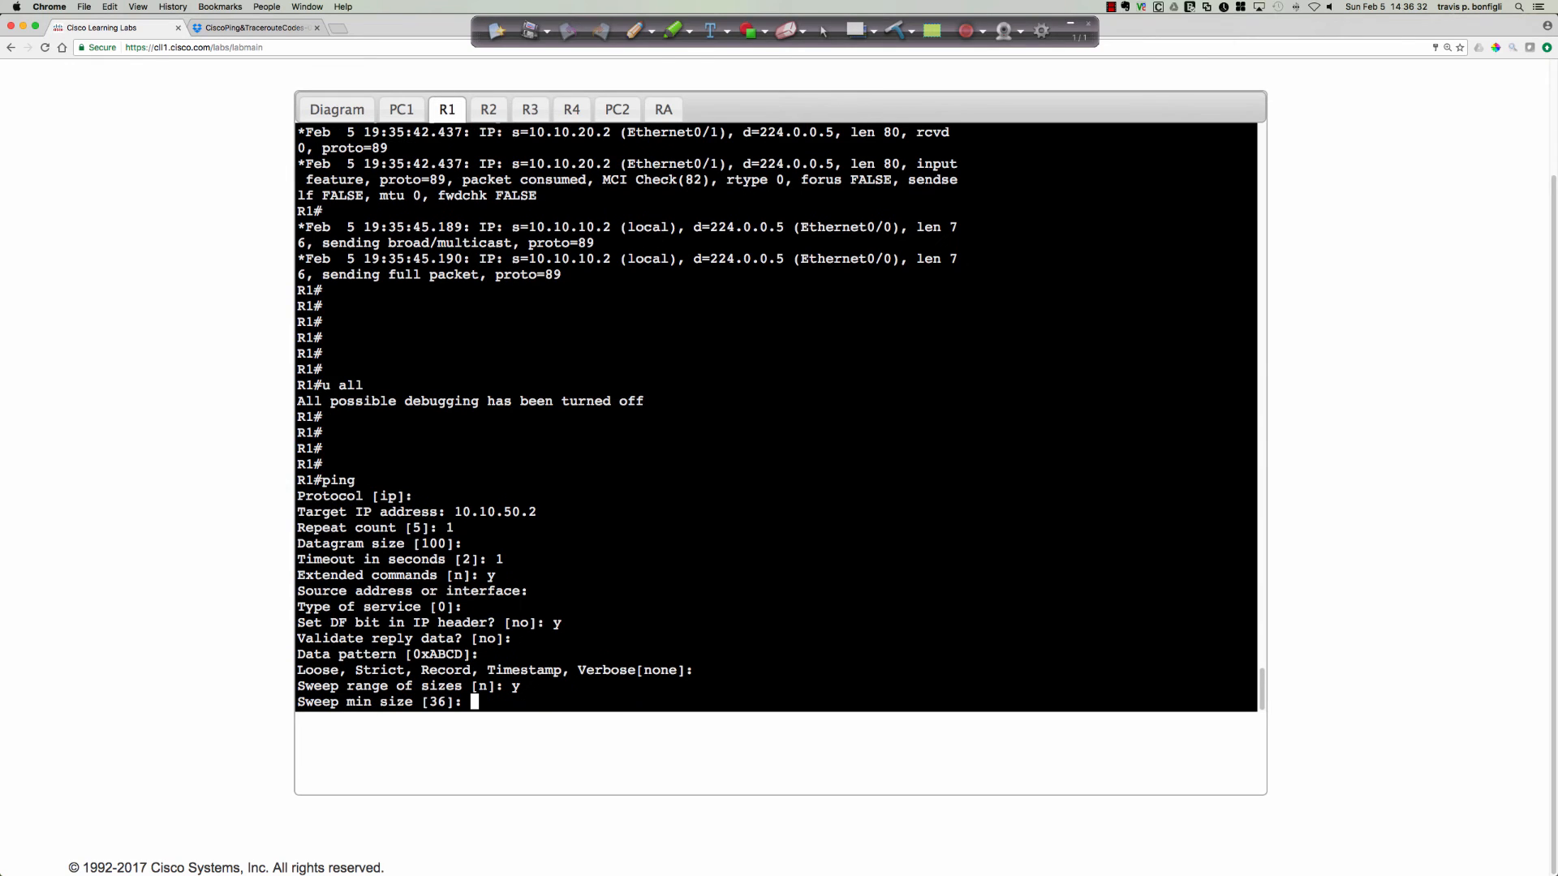
pyautogui.write('1400')
pyautogui.press('Return')
pyautogui.write('1500')
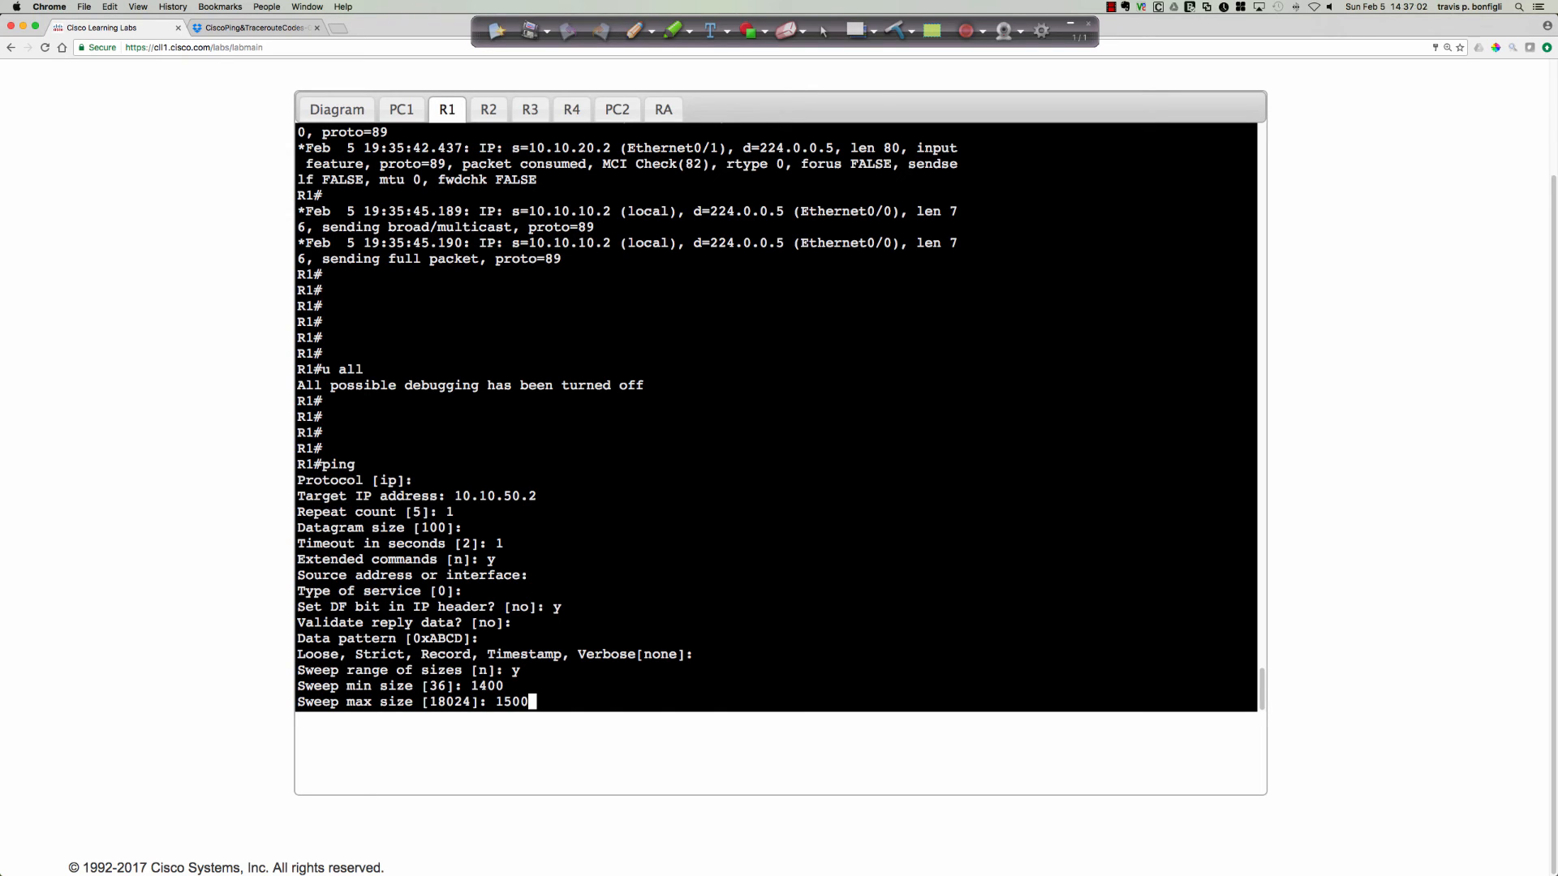
pyautogui.press('Return')
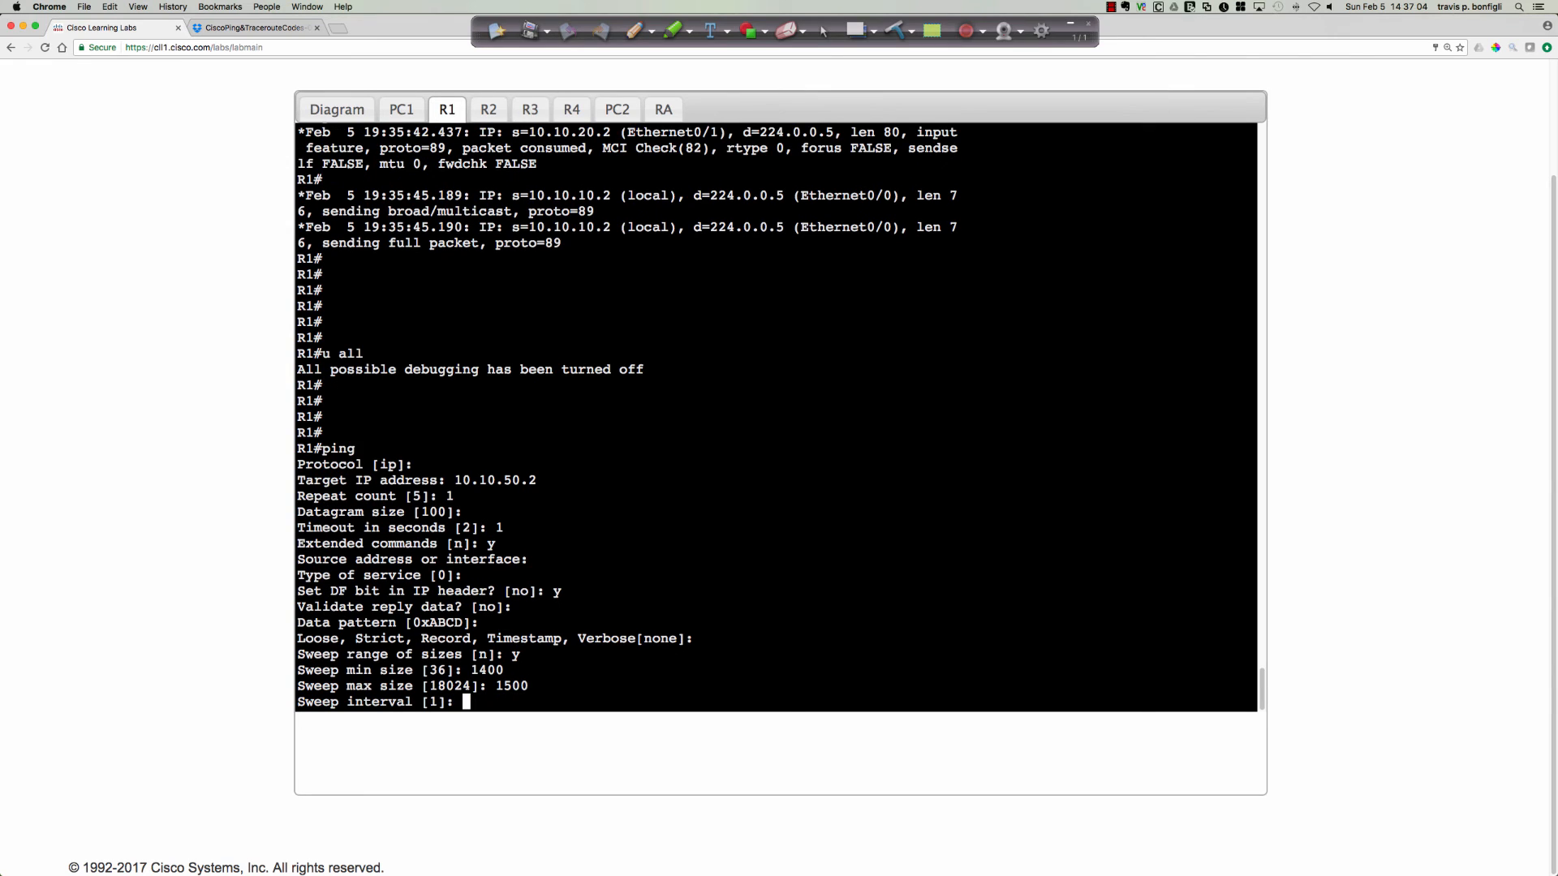
pyautogui.press('Return')
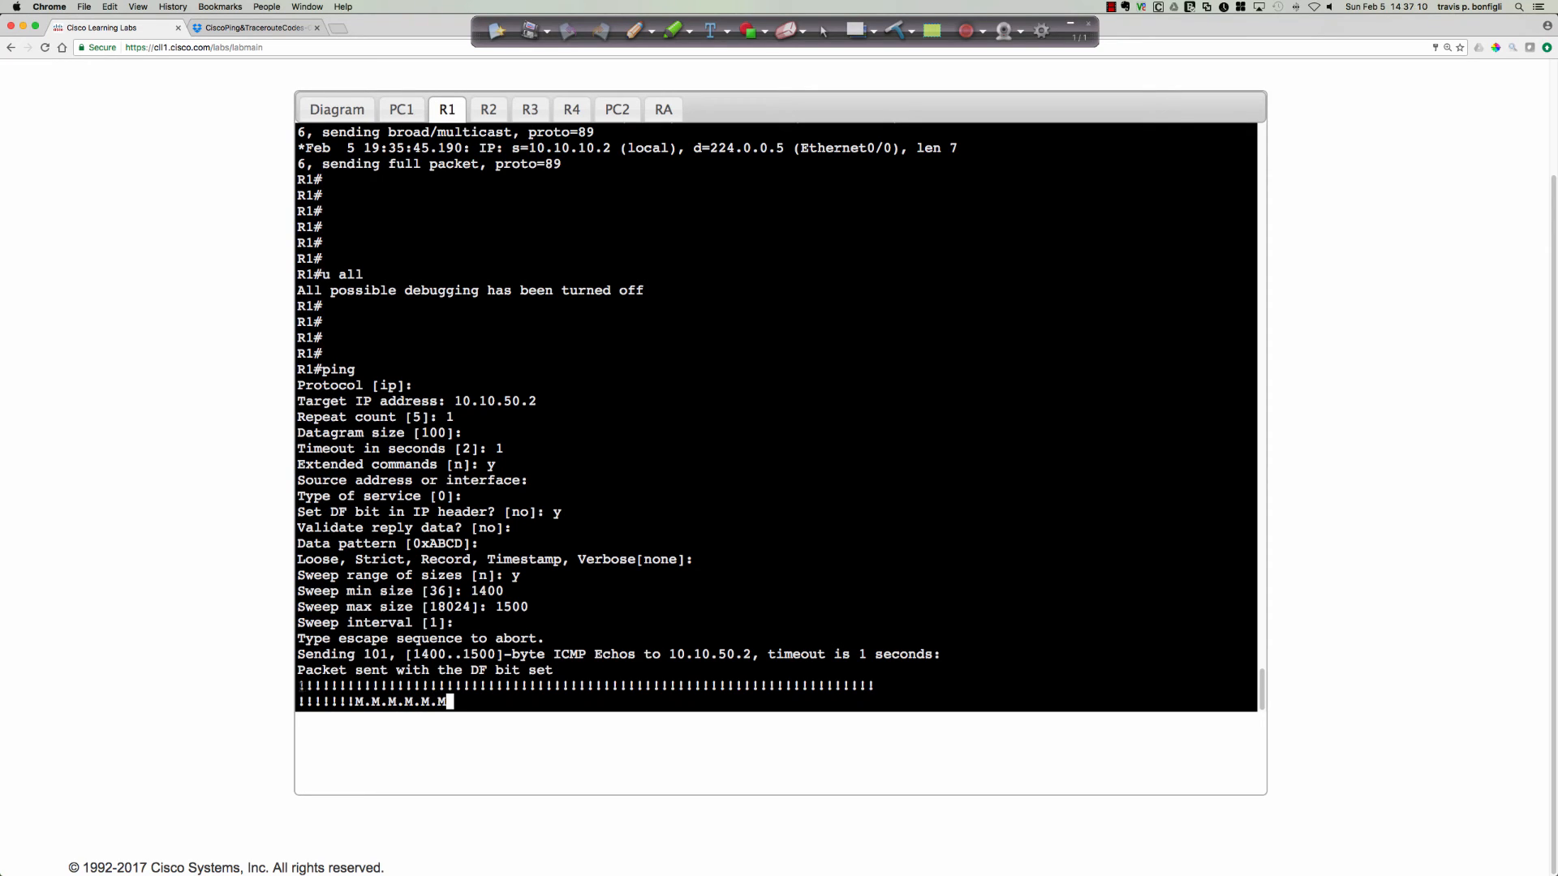
# Examine the sweep ping results on R1, comparing the successful and M. replies with the 1400-byte minimum size and the success rate.
pyautogui.moveTo(298, 687); pyautogui.dragTo(357, 702)
pyautogui.click(372, 699)
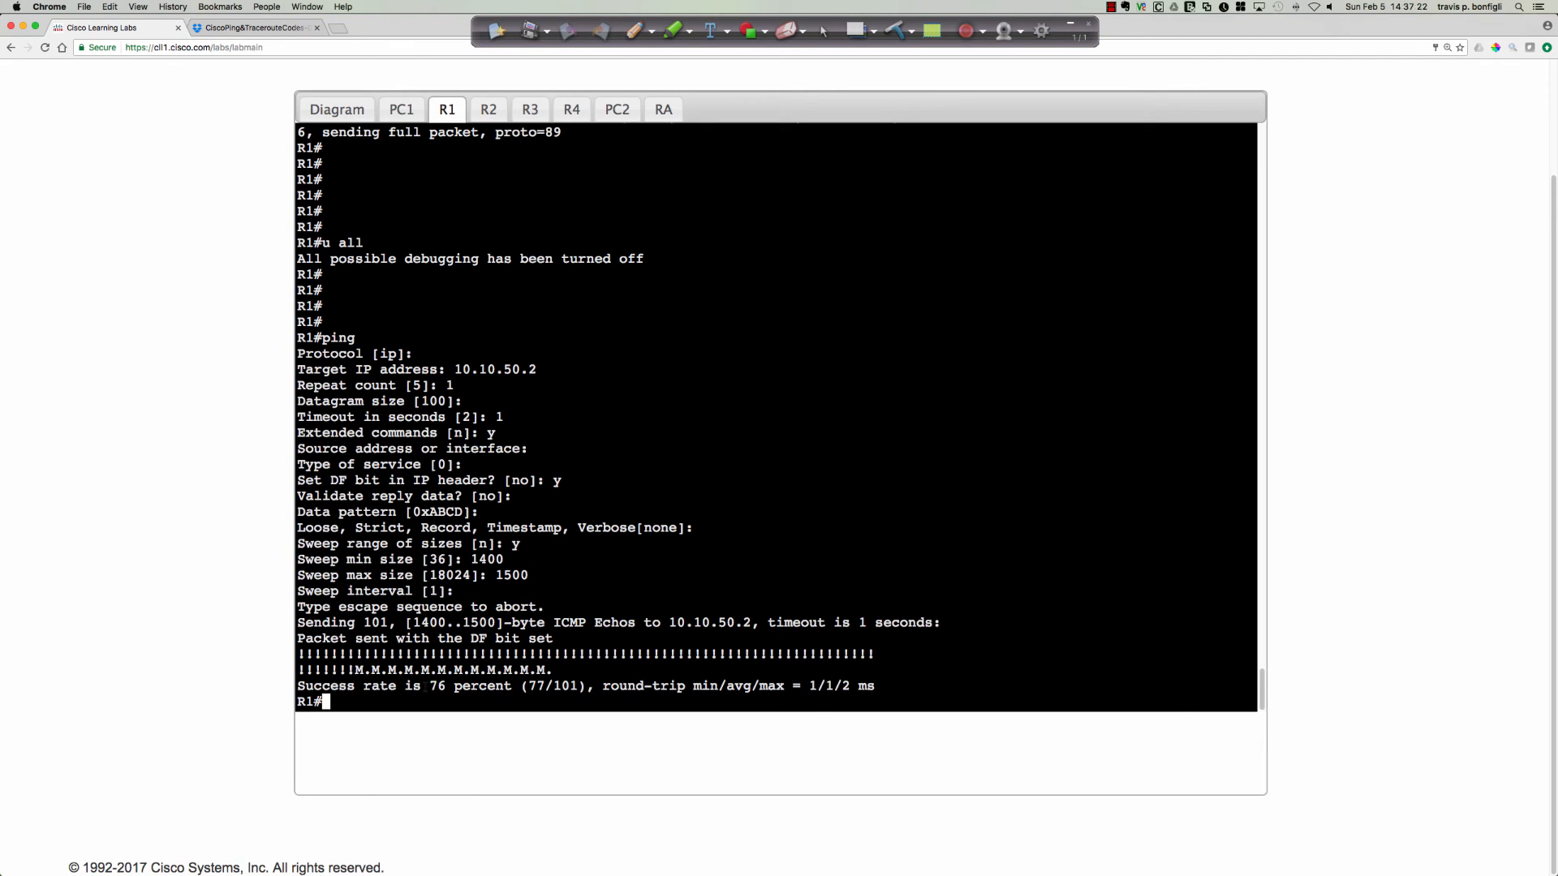
pyautogui.doubleClick(437, 686)
pyautogui.moveTo(472, 560); pyautogui.dragTo(504, 560)
pyautogui.moveTo(430, 687); pyautogui.dragTo(439, 687)
pyautogui.click(445, 686)
pyautogui.moveTo(363, 654); pyautogui.dragTo(597, 663)
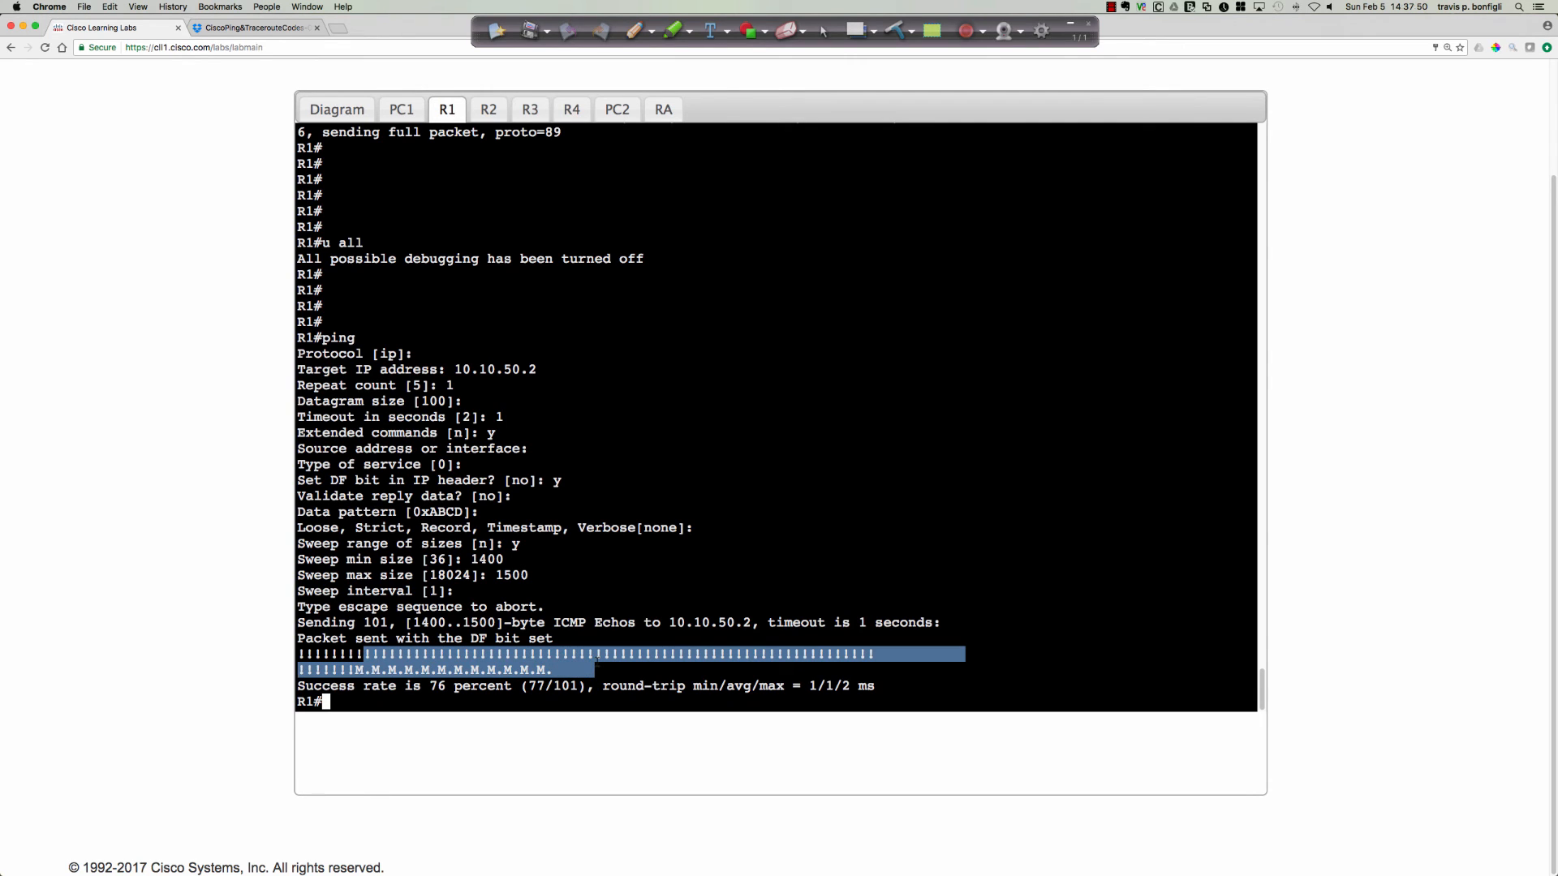
pyautogui.click(574, 670)
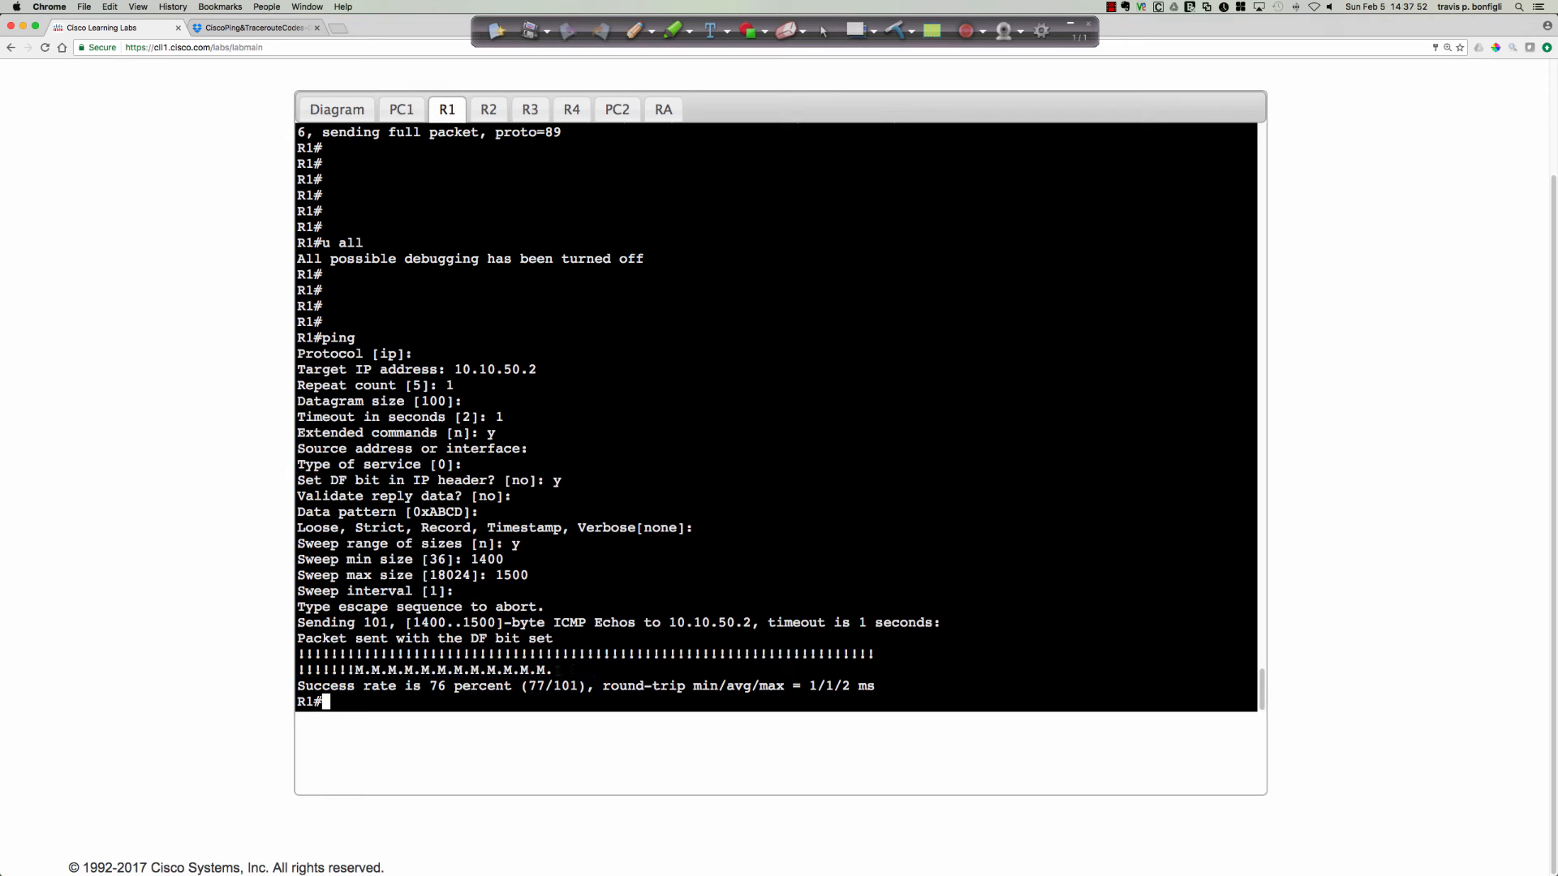
pyautogui.moveTo(573, 670); pyautogui.dragTo(357, 670)
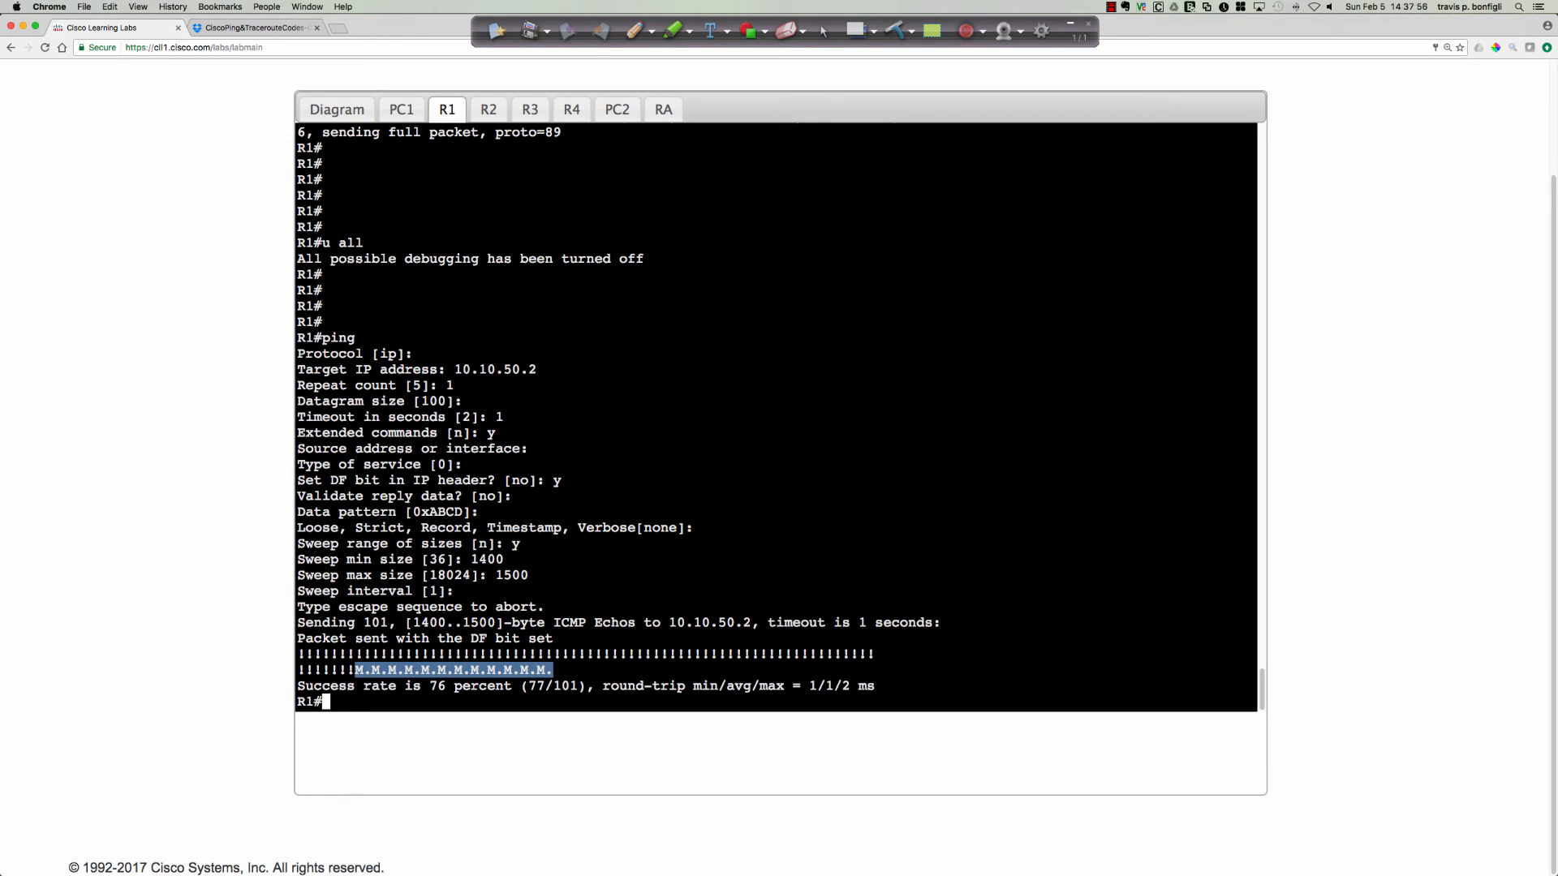
pyautogui.moveTo(471, 560); pyautogui.dragTo(503, 559)
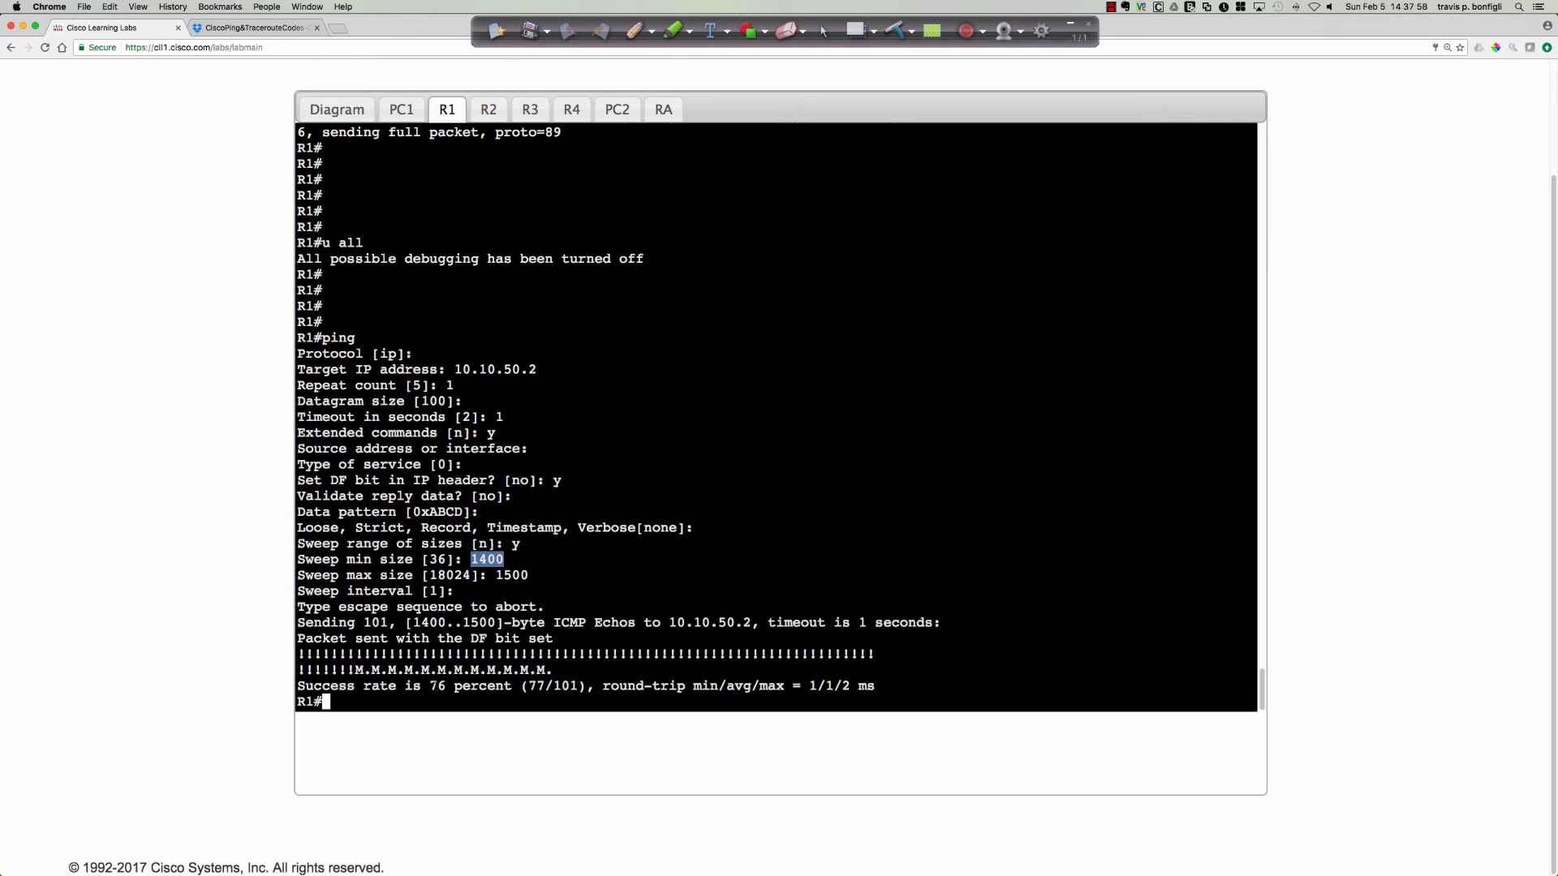
pyautogui.moveTo(429, 686); pyautogui.dragTo(446, 685)
pyautogui.click(885, 508)
# Switch to R2's console and enter interface configuration mode for Tunnel0 with int tu0.
pyautogui.click(487, 109)
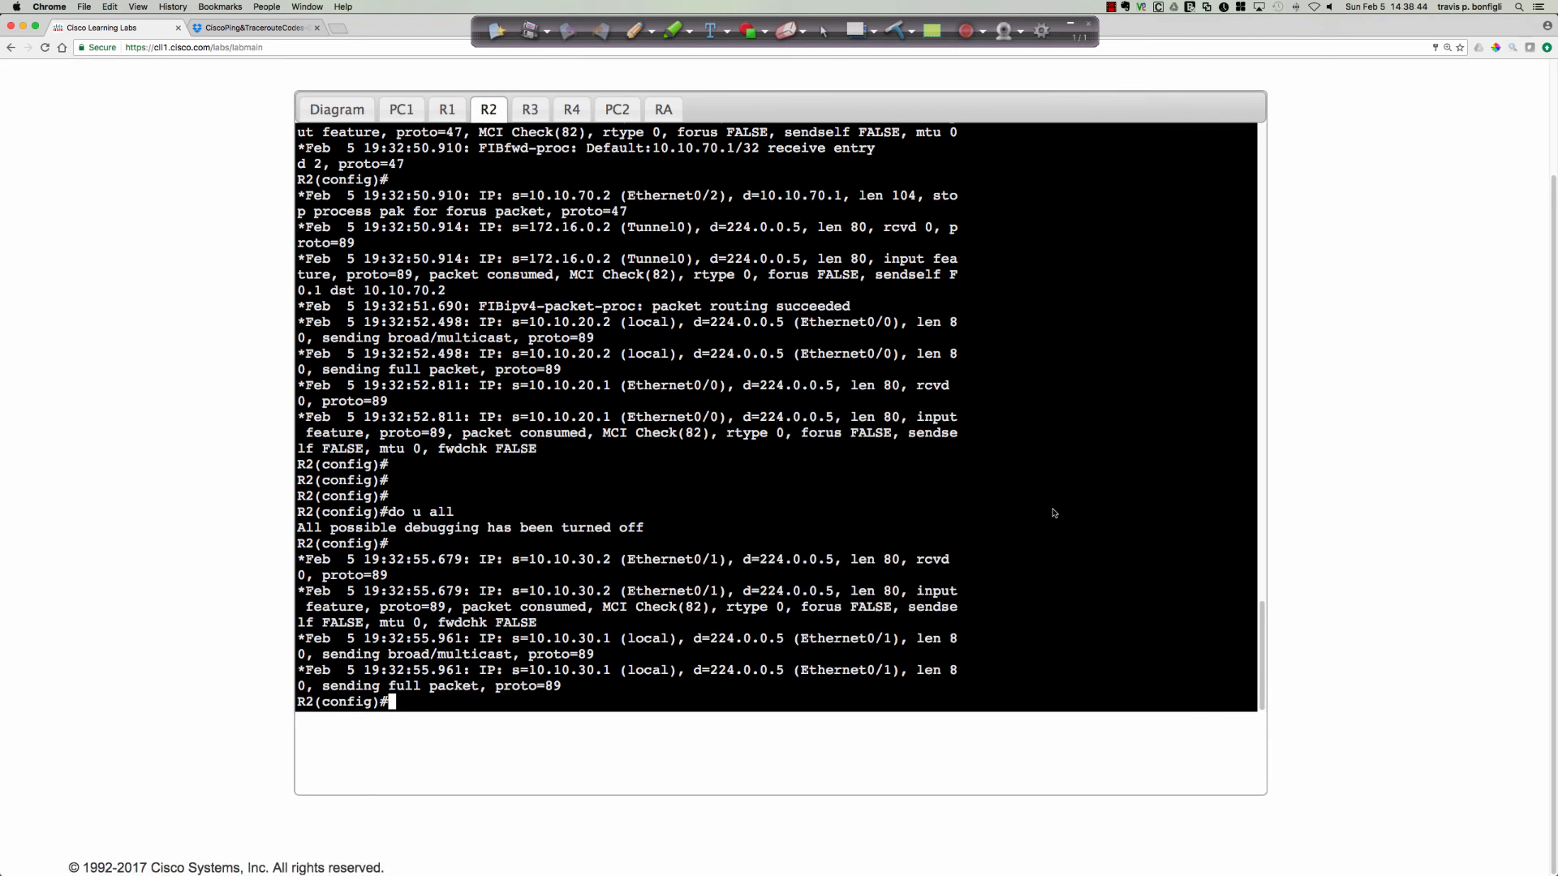
pyautogui.press('Return')
pyautogui.press('Return')
pyautogui.press('Return')
pyautogui.write('int tu0')
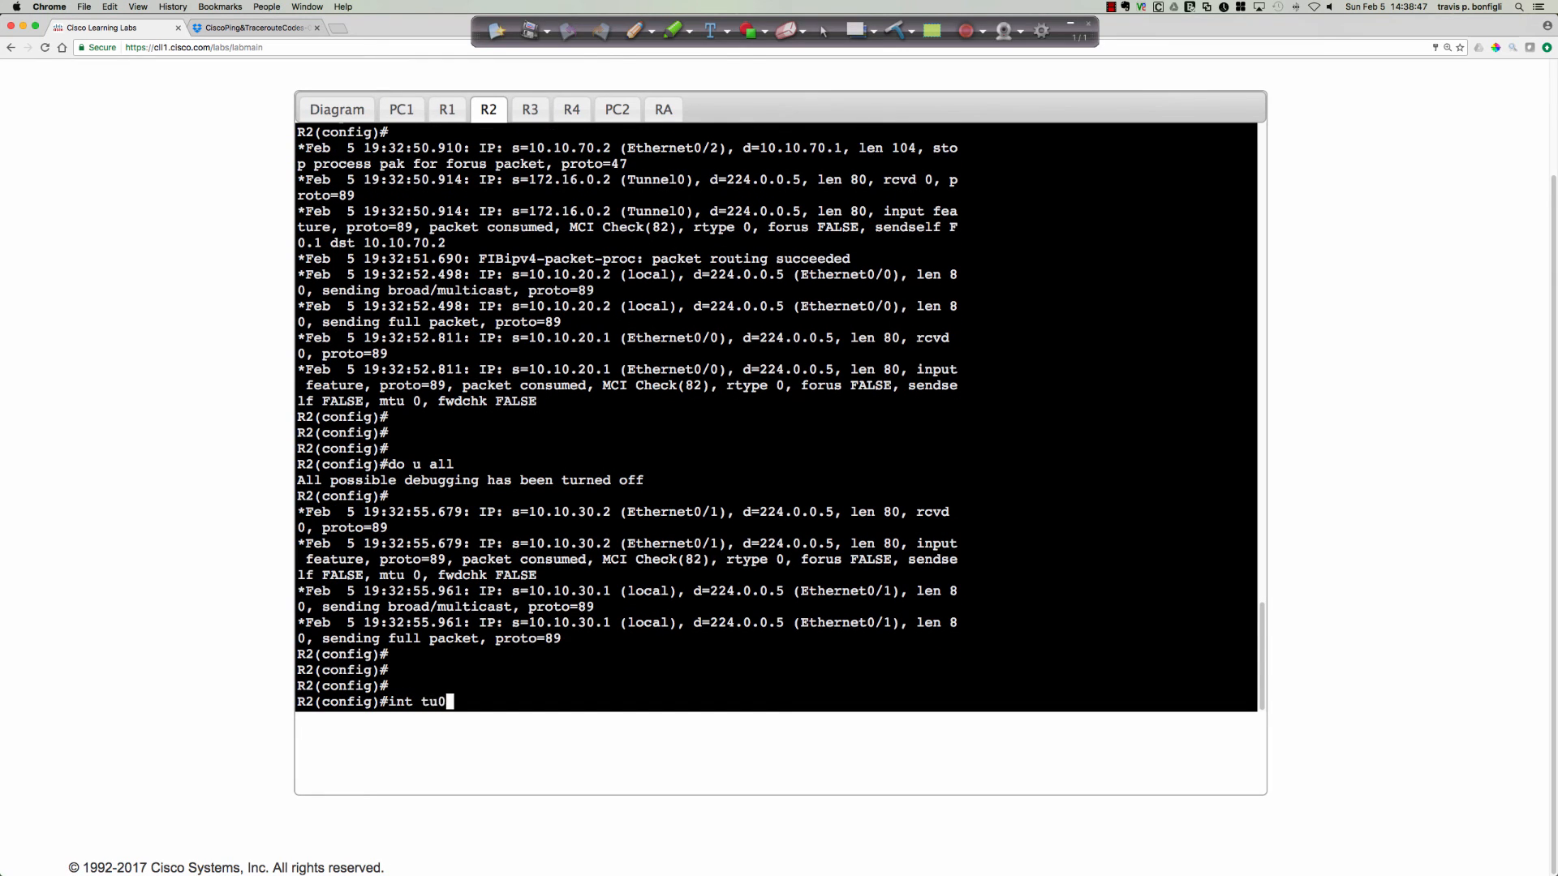
pyautogui.press('Return')
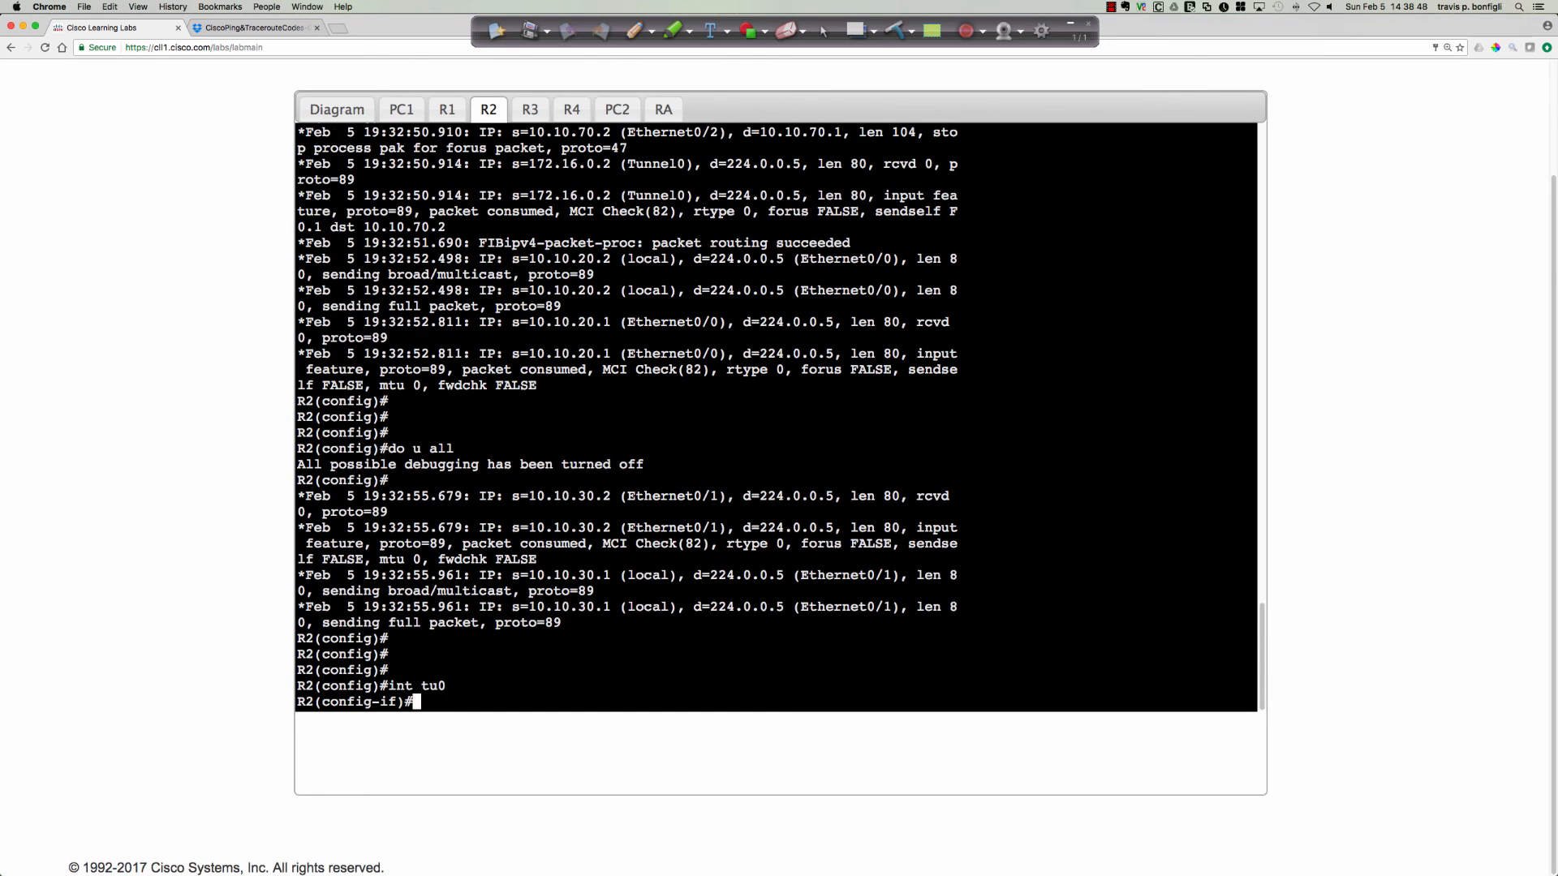
# Set the IP MTU on R2's Tunnel0 interface to 1360.
pyautogui.write('ip mtu 1360')
pyautogui.press('Return')
# Try to complete an ip tcp command beginning with ma on Tunnel0.
pyautogui.write('ip ')
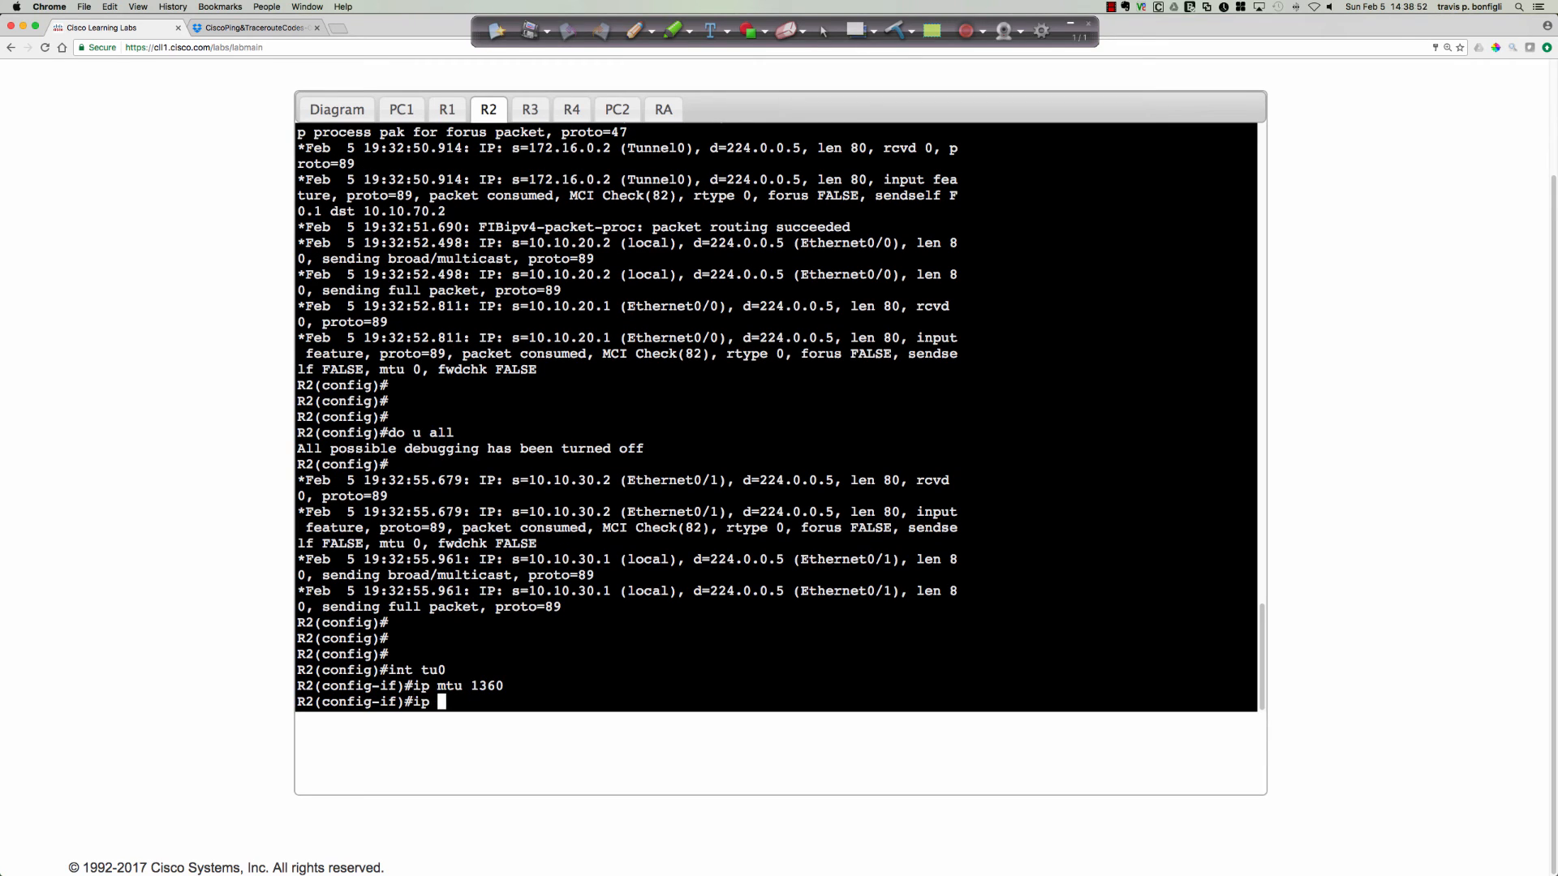
pyautogui.write('tcp')
pyautogui.press('Tab')
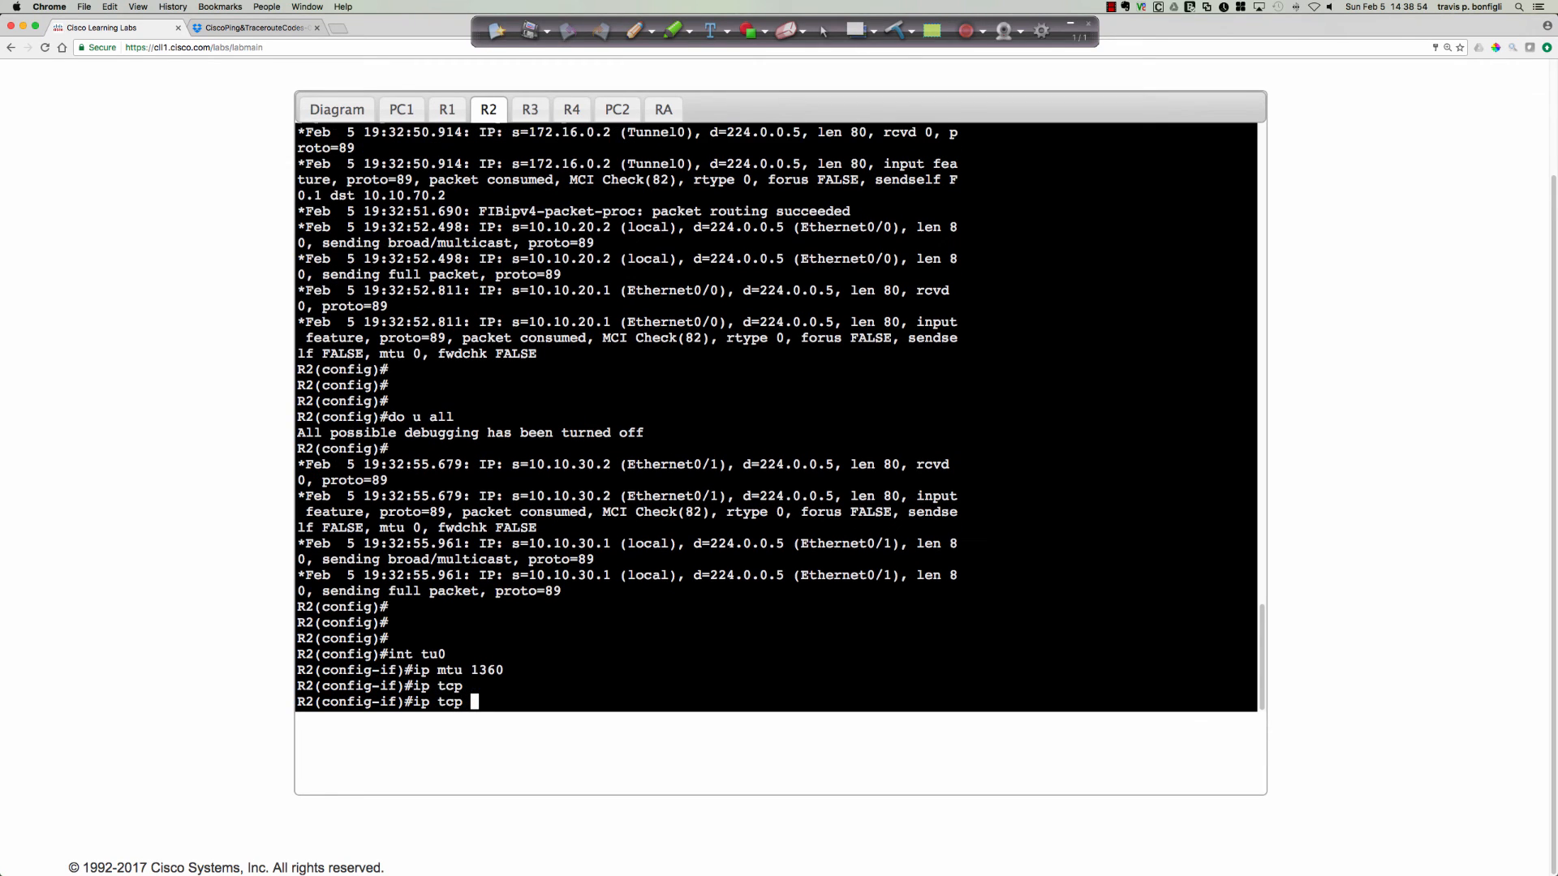
pyautogui.write('ma')
pyautogui.press('Tab')
pyautogui.write('?')
pyautogui.press('BackSpace')
pyautogui.press('BackSpace')
pyautogui.press('BackSpace')
pyautogui.press('BackSpace')
pyautogui.press('BackSpace')
pyautogui.press('BackSpace')
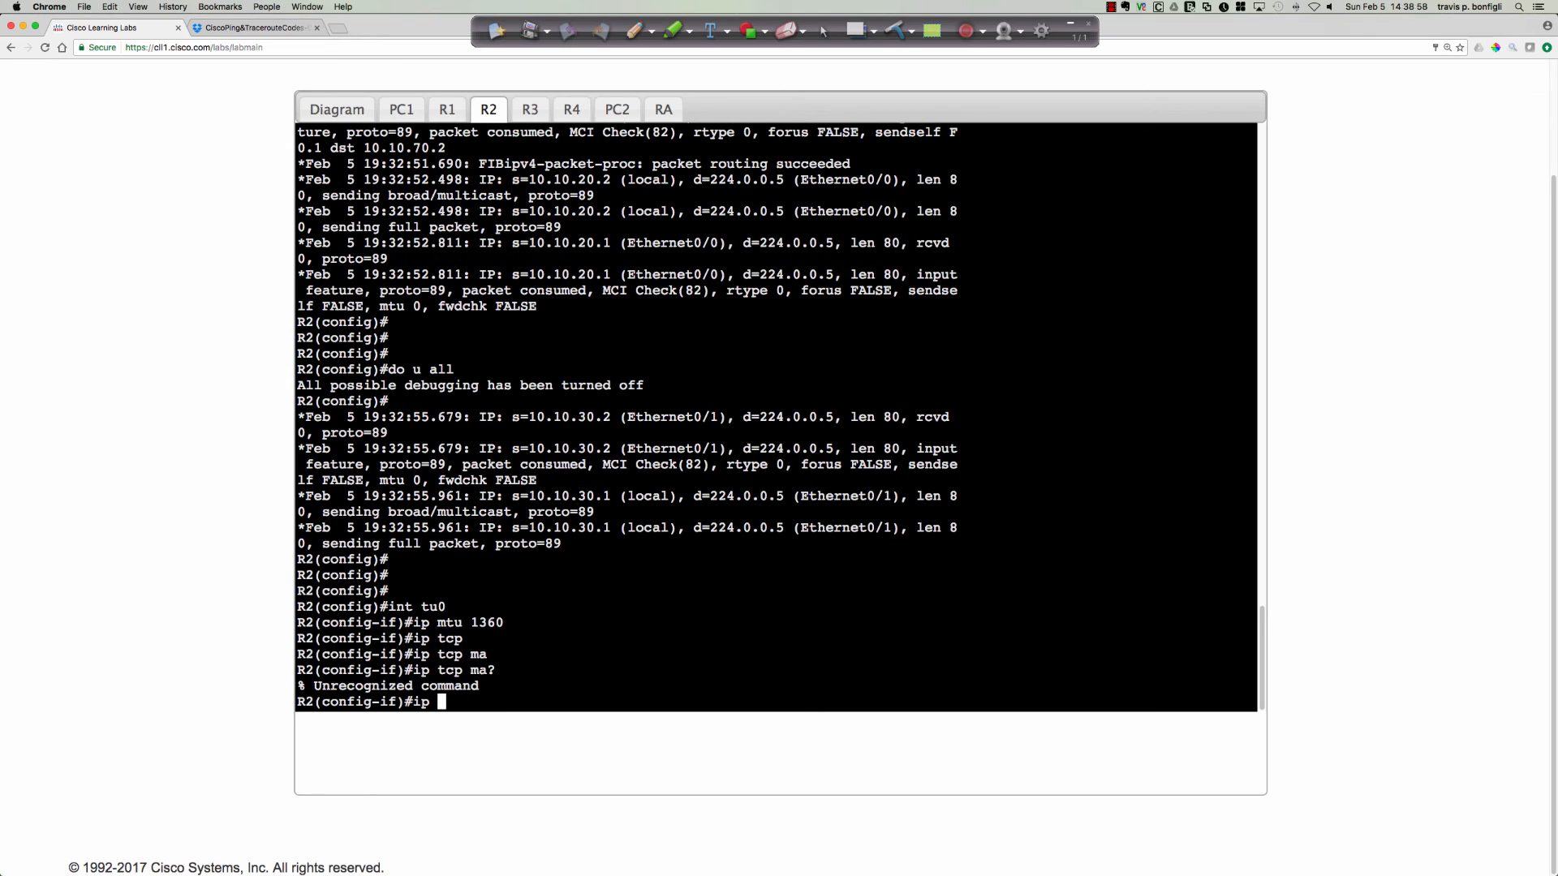
# Look up the ip tcp options and set the Tunnel0 TCP adjust-mss value to 1360.
pyautogui.write('tcp ?ad')
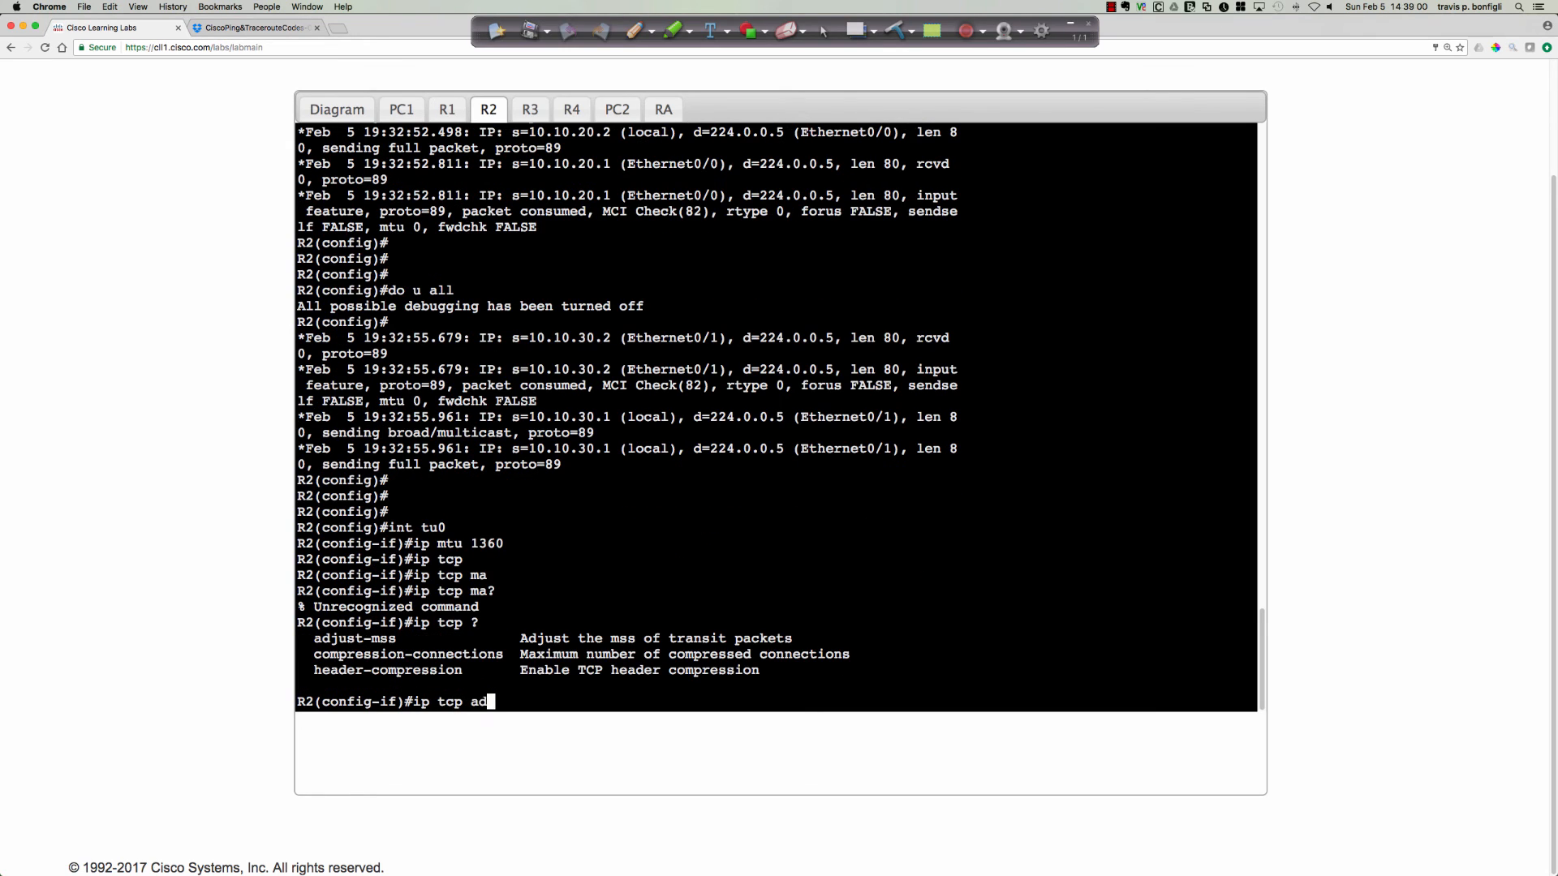
pyautogui.press('Tab')
pyautogui.write('?')
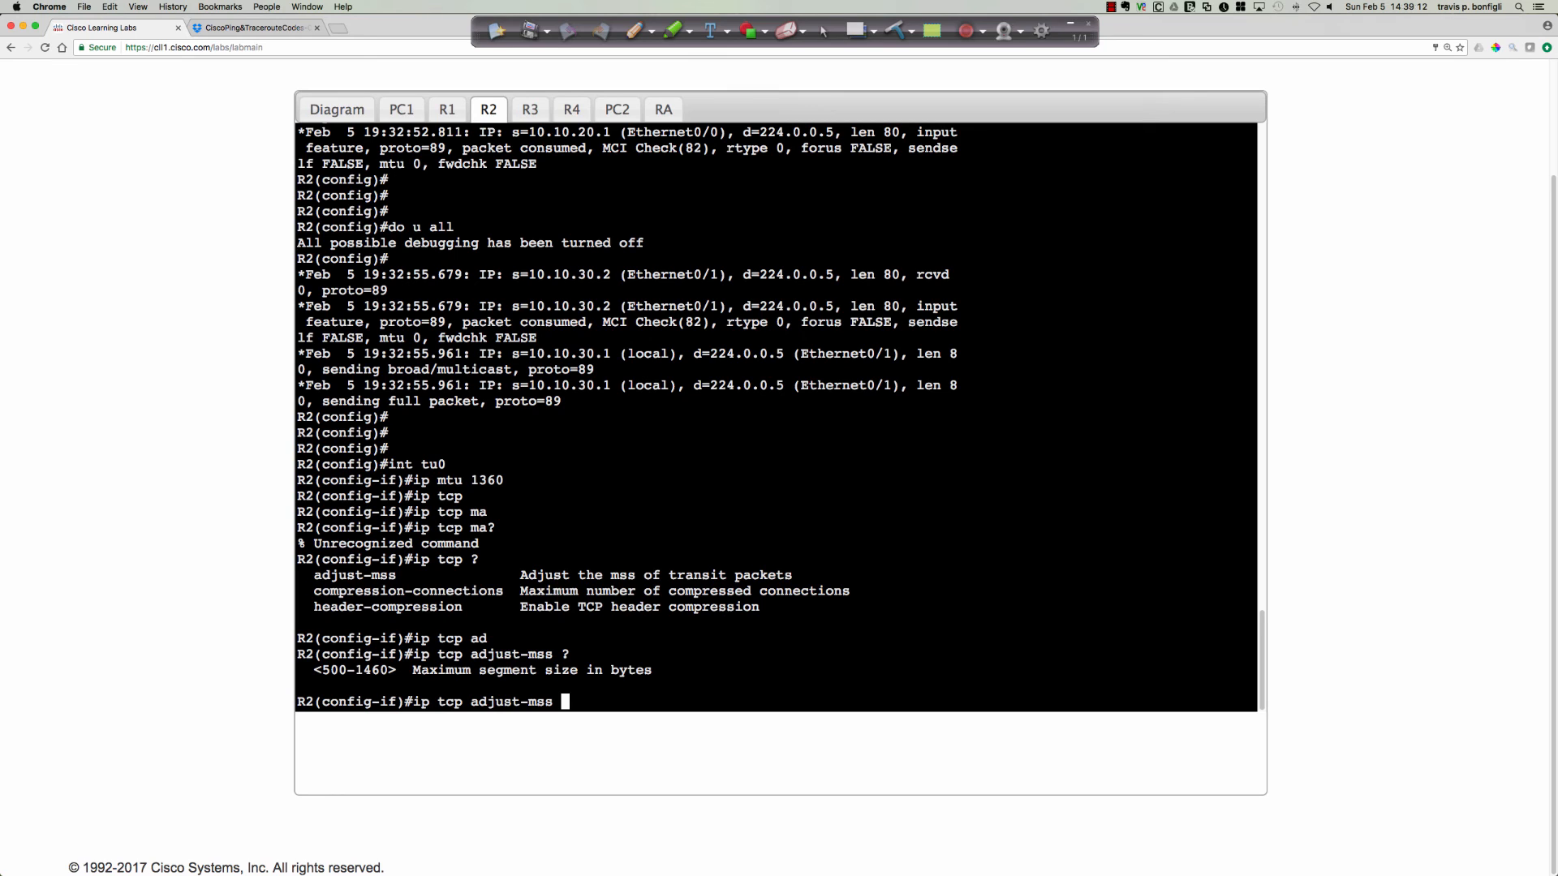
pyautogui.write('1360')
pyautogui.press('Return')
# Recall the IP MTU command for Tunnel0 and apply it with a value of 1400.
pyautogui.press('Up')
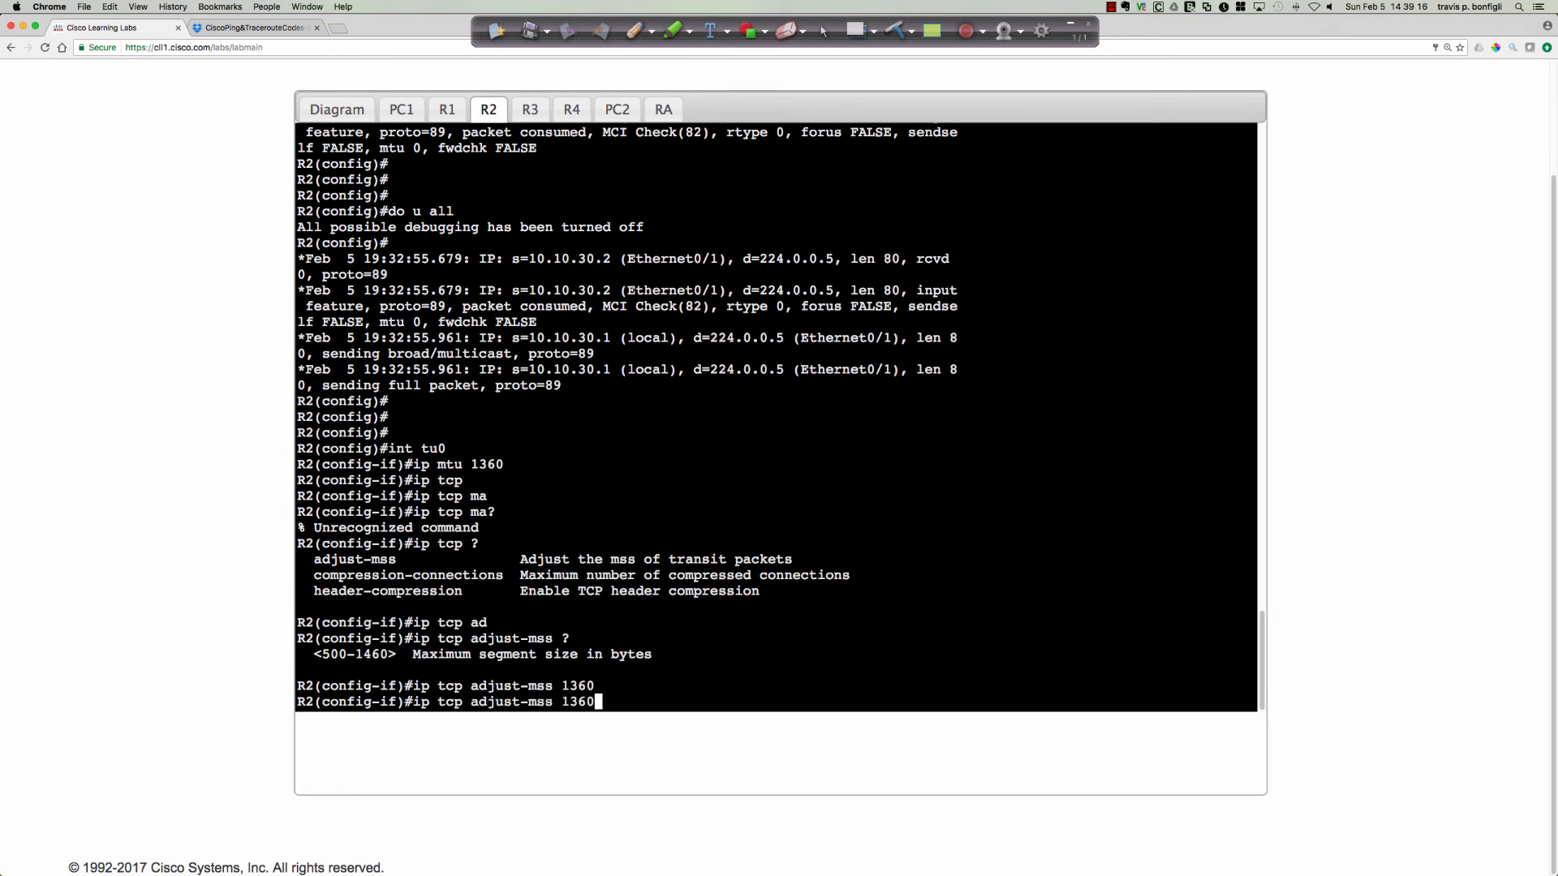
pyautogui.press('Up')
pyautogui.press('Up')
pyautogui.press('Up')
pyautogui.press('BackSpace')
pyautogui.press('BackSpace')
pyautogui.press('BackSpace')
pyautogui.press('BackSpace')
pyautogui.press('BackSpace')
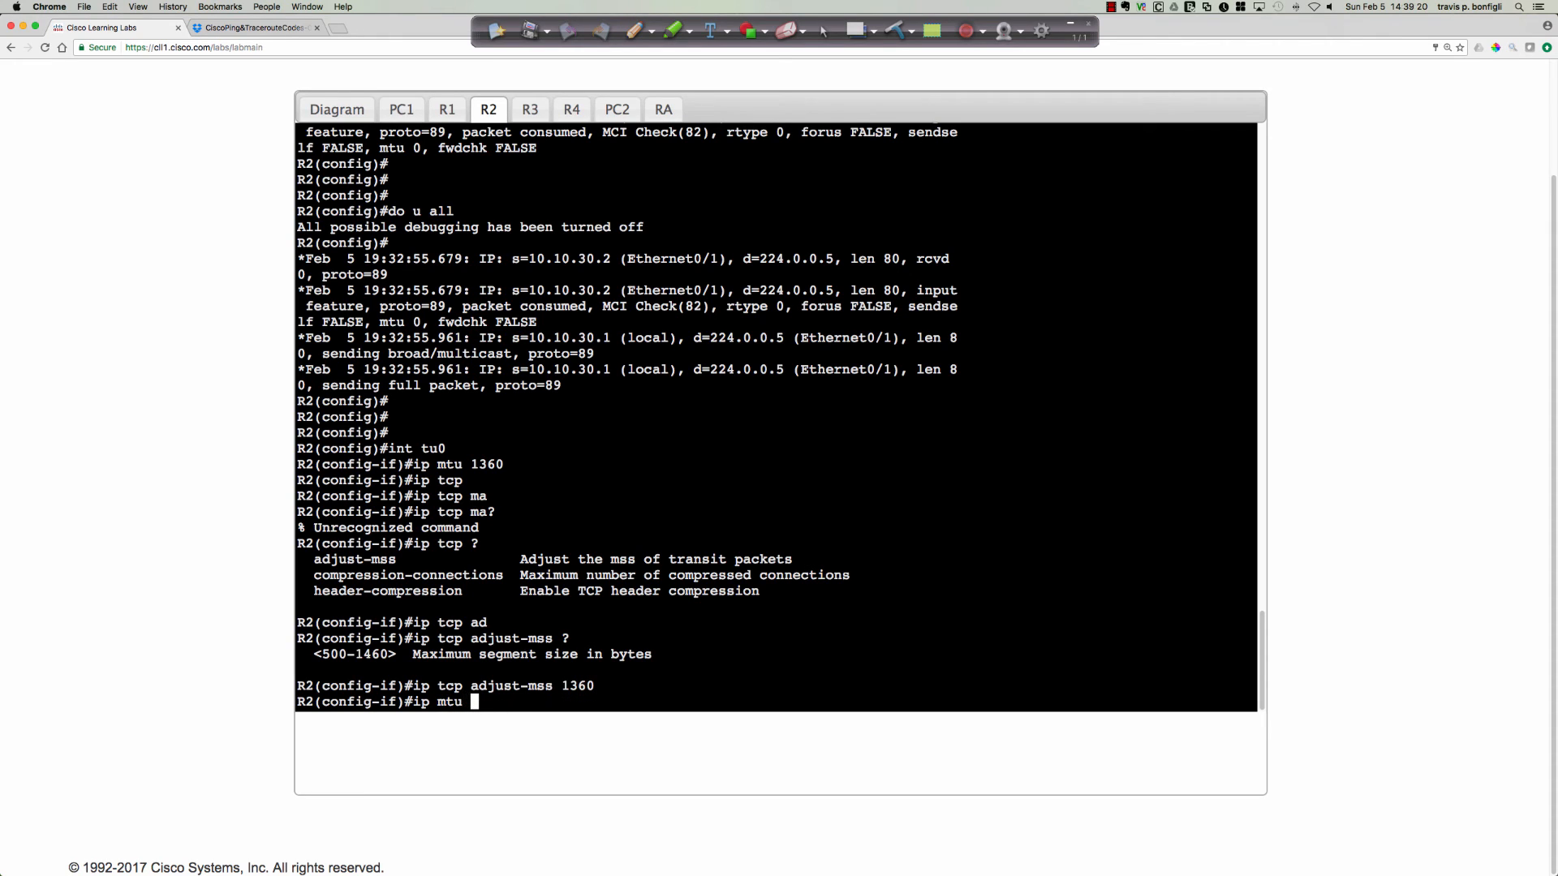
pyautogui.write('1400')
pyautogui.press('Return')
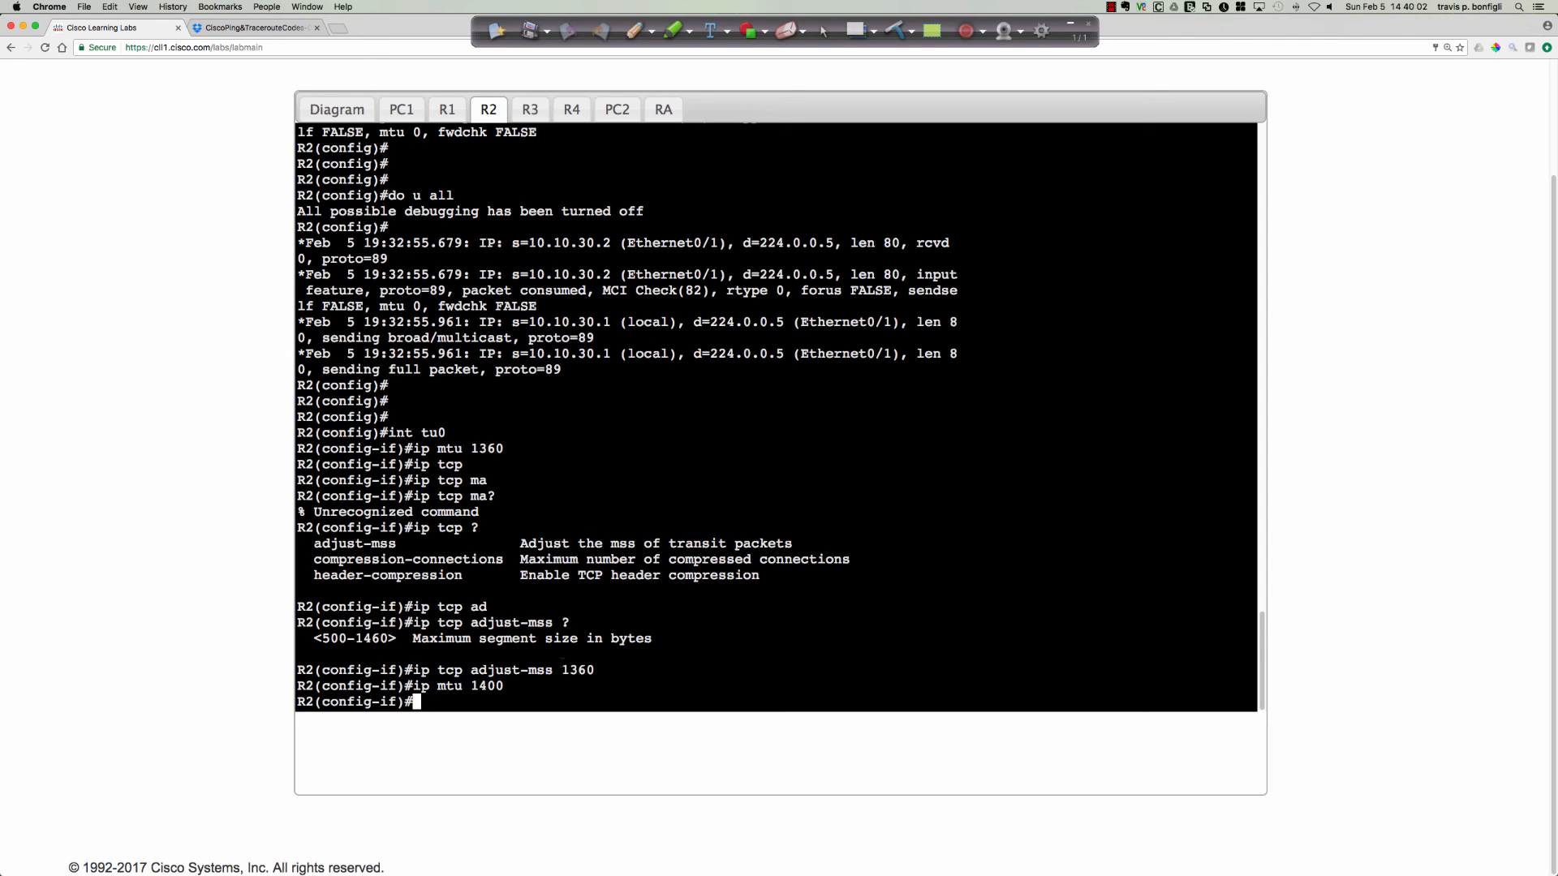
# Review the ip tcp adjust-mss 1360 and ip mtu 1400 commands entered on R2 by highlighting them.
pyautogui.moveTo(560, 686); pyautogui.dragTo(422, 670)
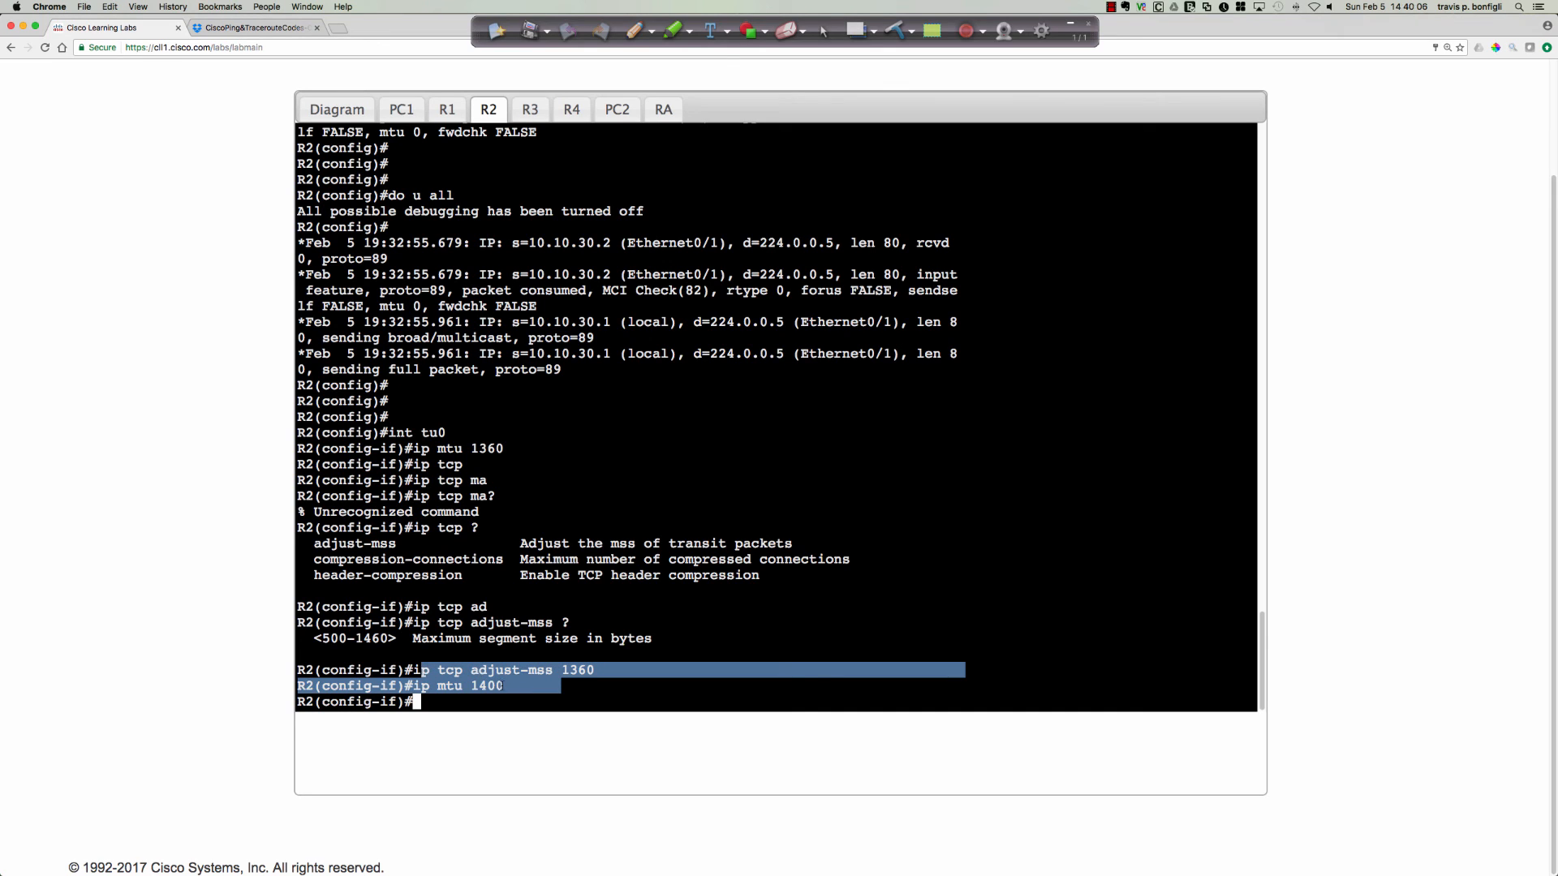
pyautogui.click(570, 671)
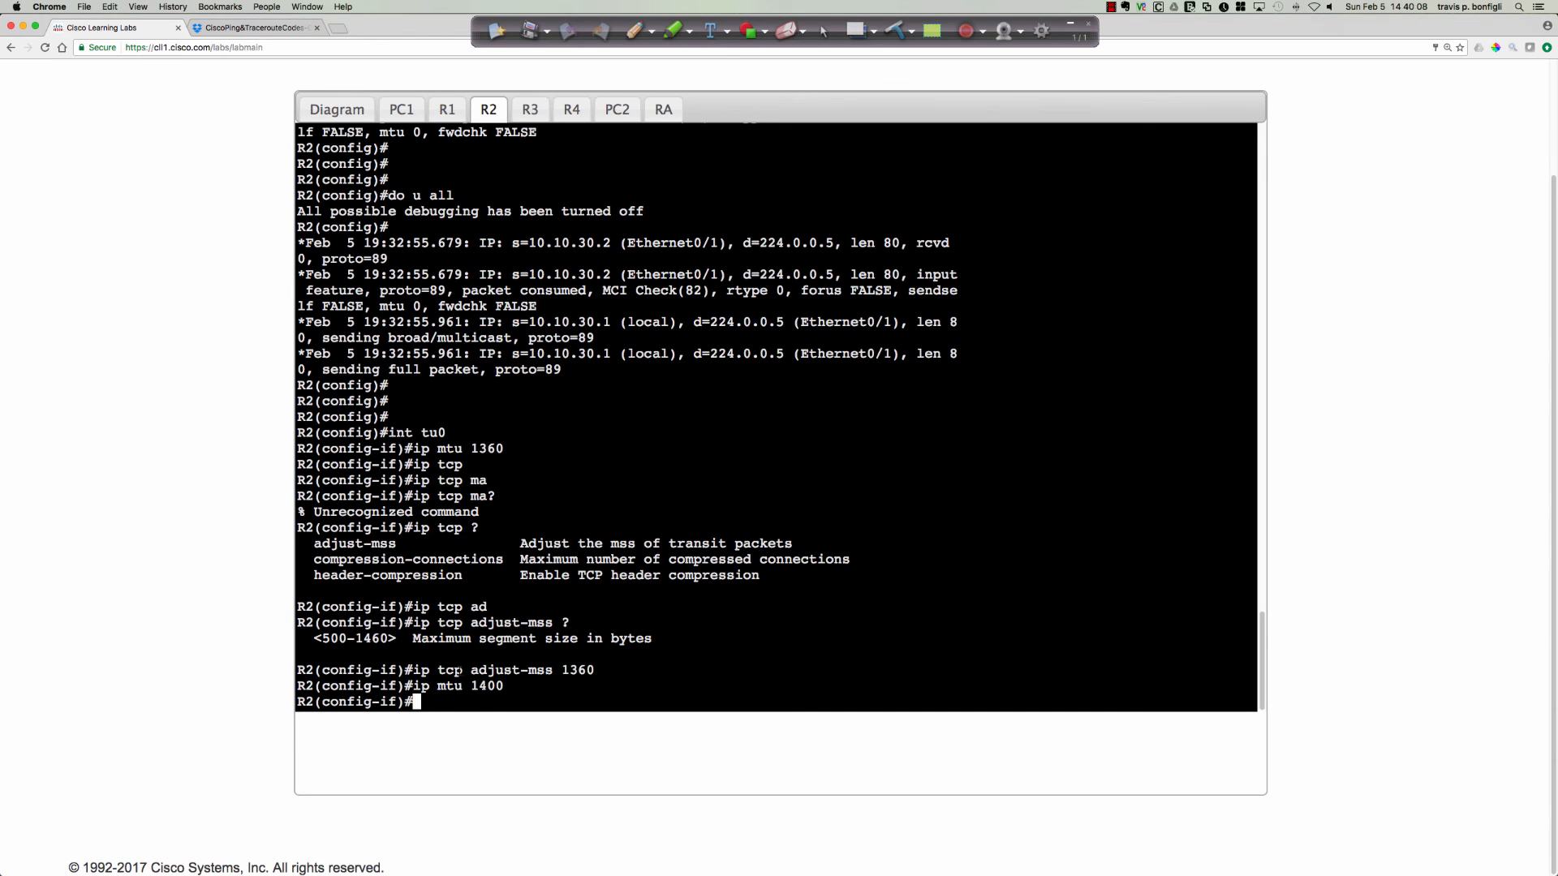
pyautogui.moveTo(439, 671); pyautogui.dragTo(595, 670)
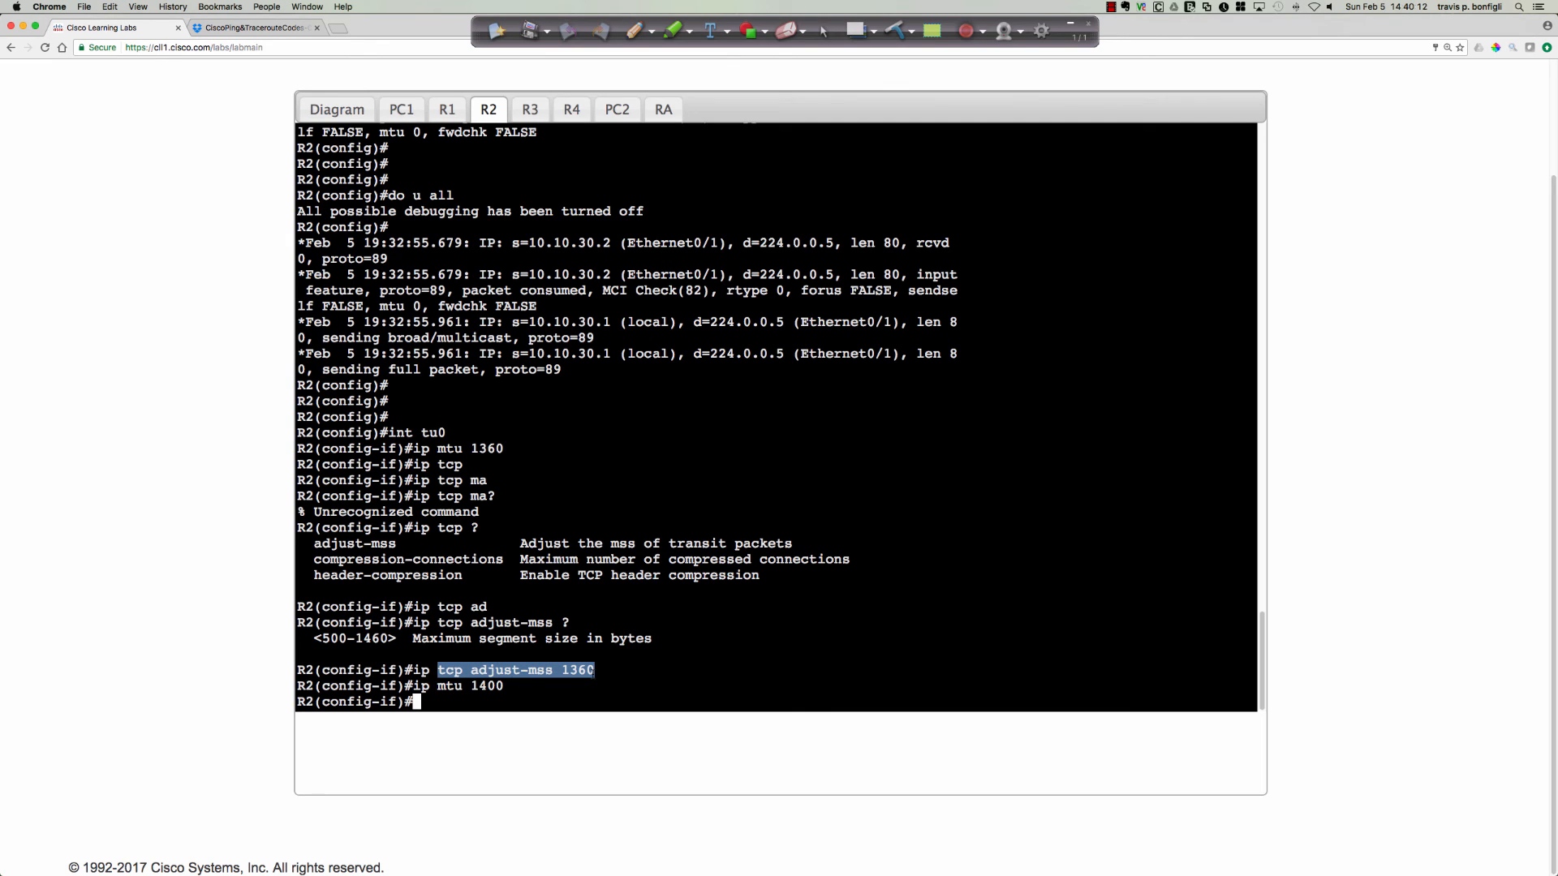
pyautogui.moveTo(596, 670); pyautogui.dragTo(438, 686)
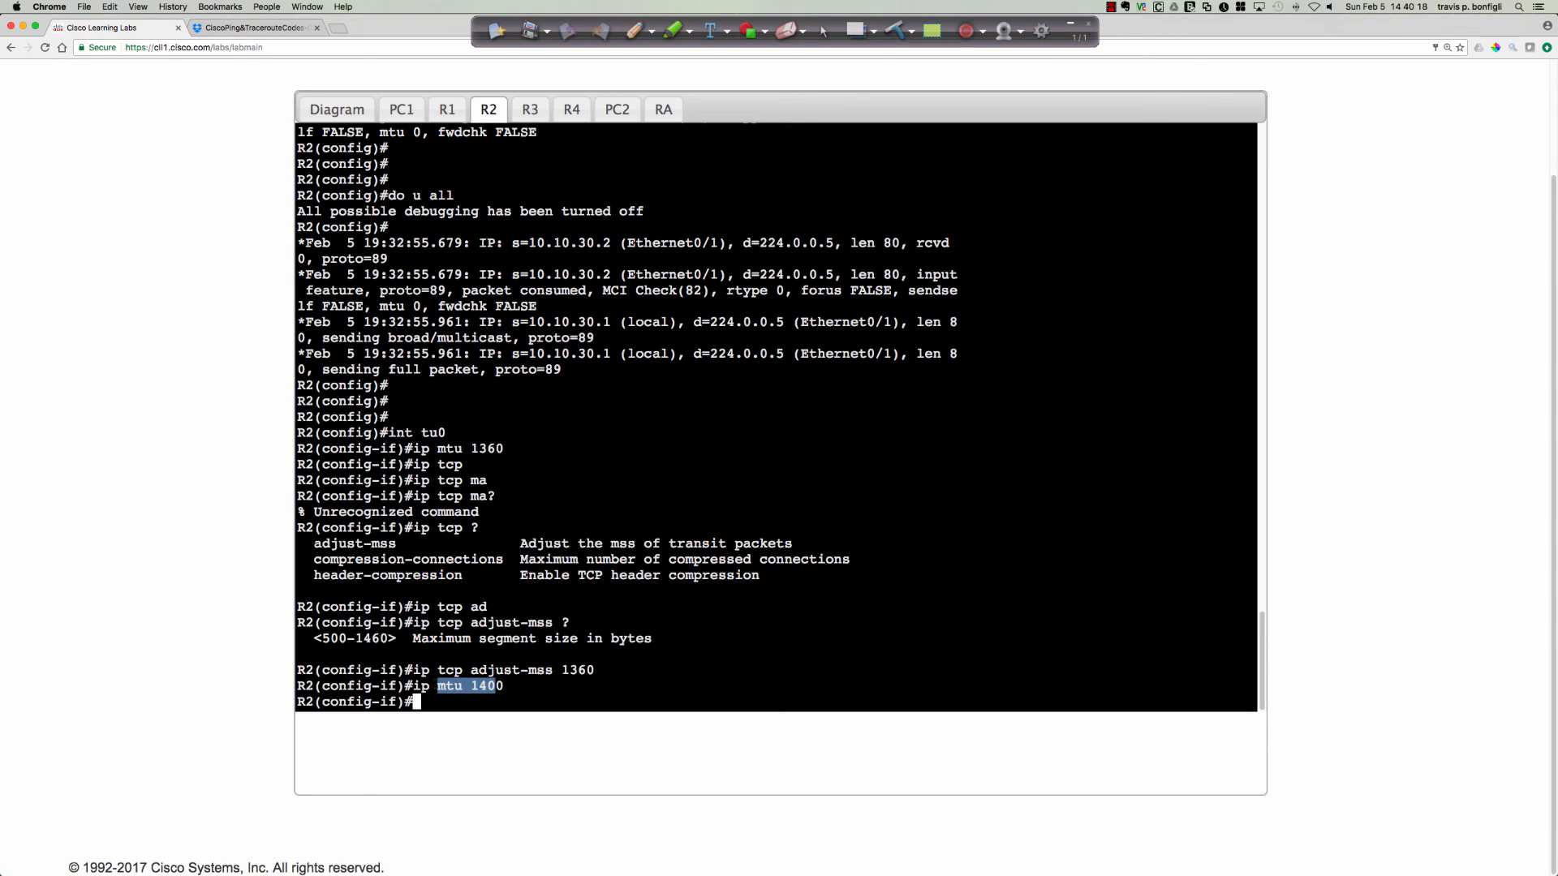
pyautogui.click(627, 680)
# Switch to R1's console and list all options for a telnet to 10.10.50.2, highlighting the port number entry.
pyautogui.click(447, 109)
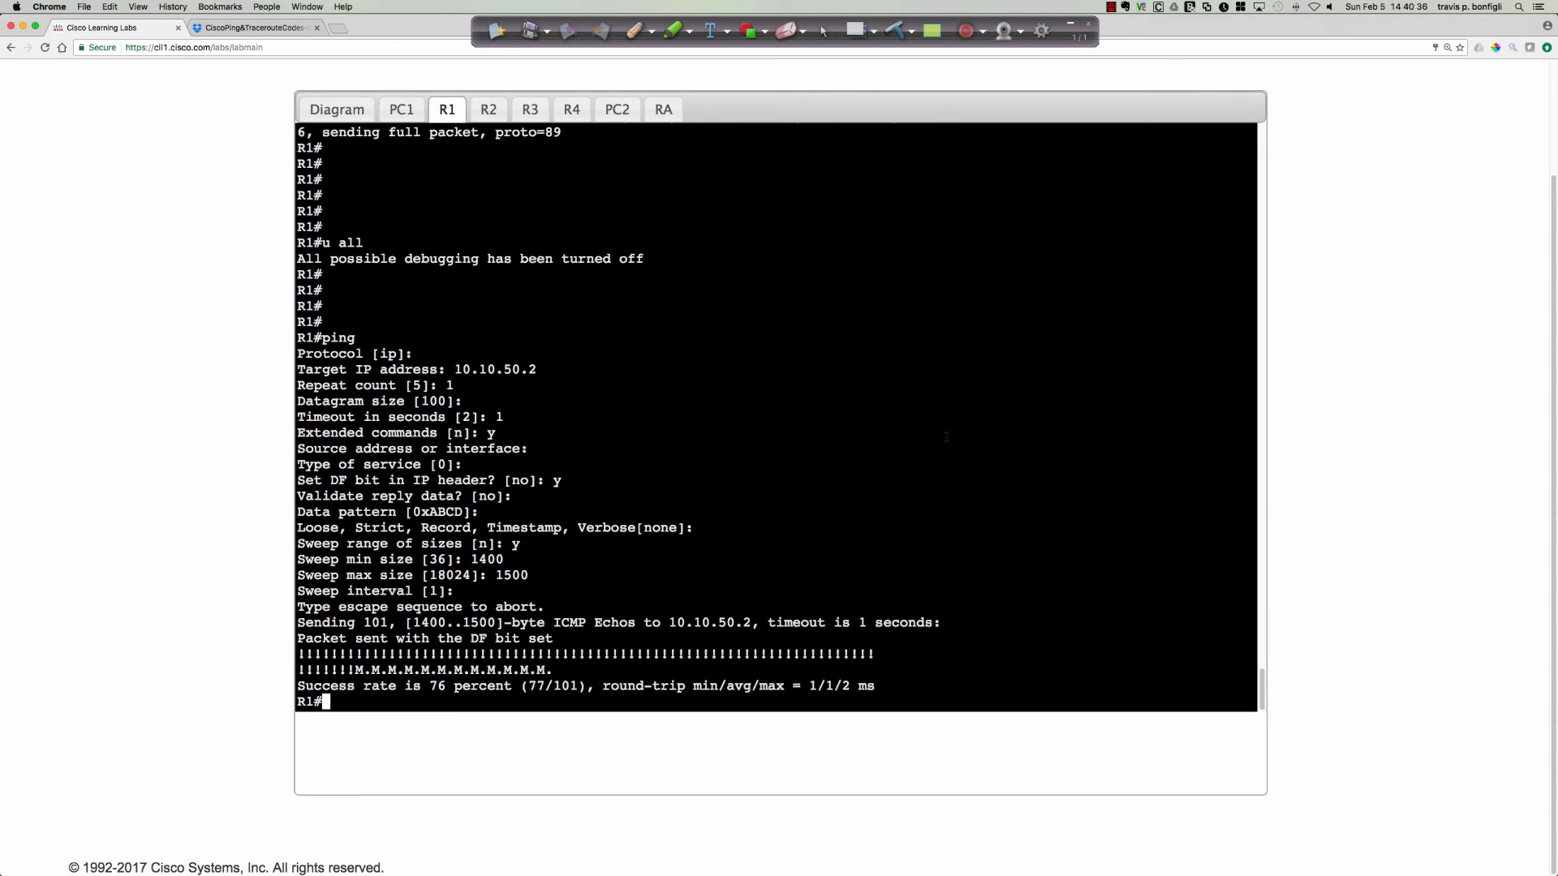
pyautogui.press('Return')
pyautogui.press('Return')
pyautogui.press('Return')
pyautogui.write('telnet 10.1')
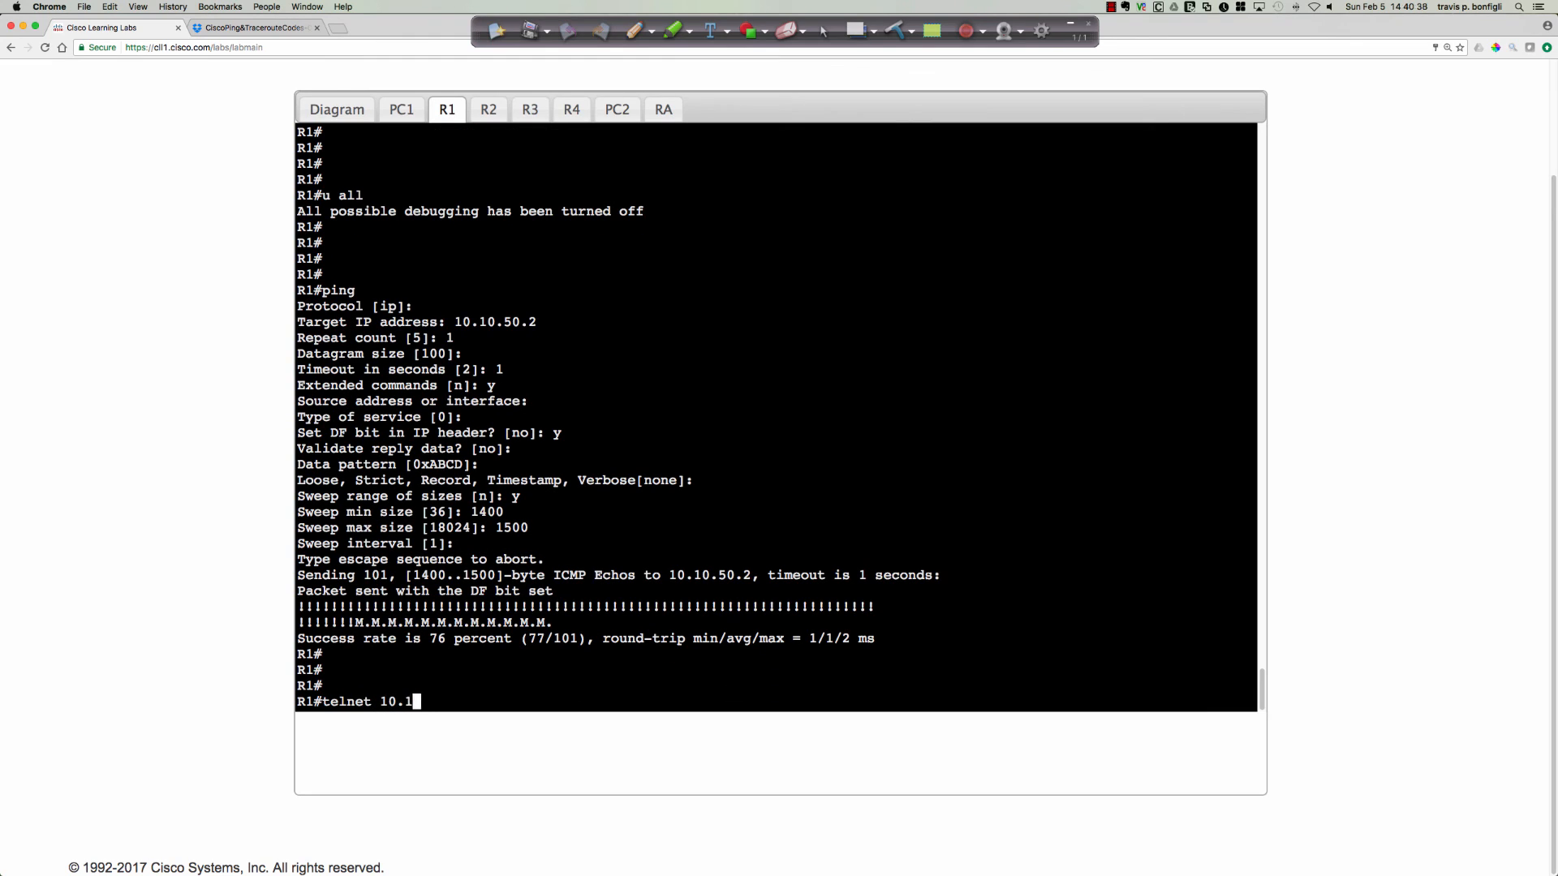
pyautogui.write('0.50.2 ?')
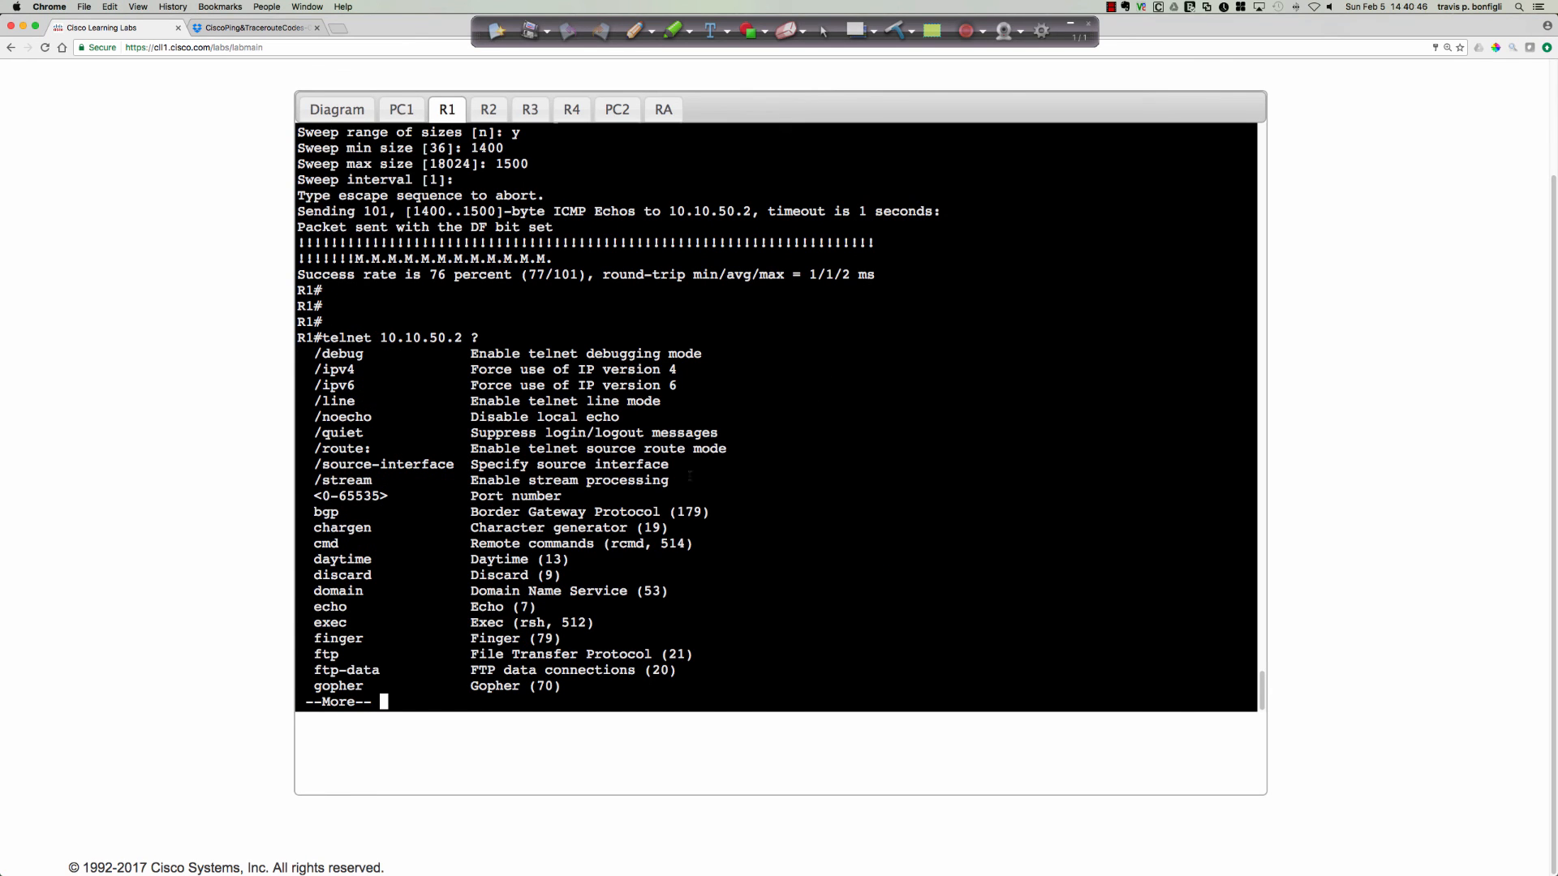
pyautogui.moveTo(583, 496); pyautogui.dragTo(306, 496)
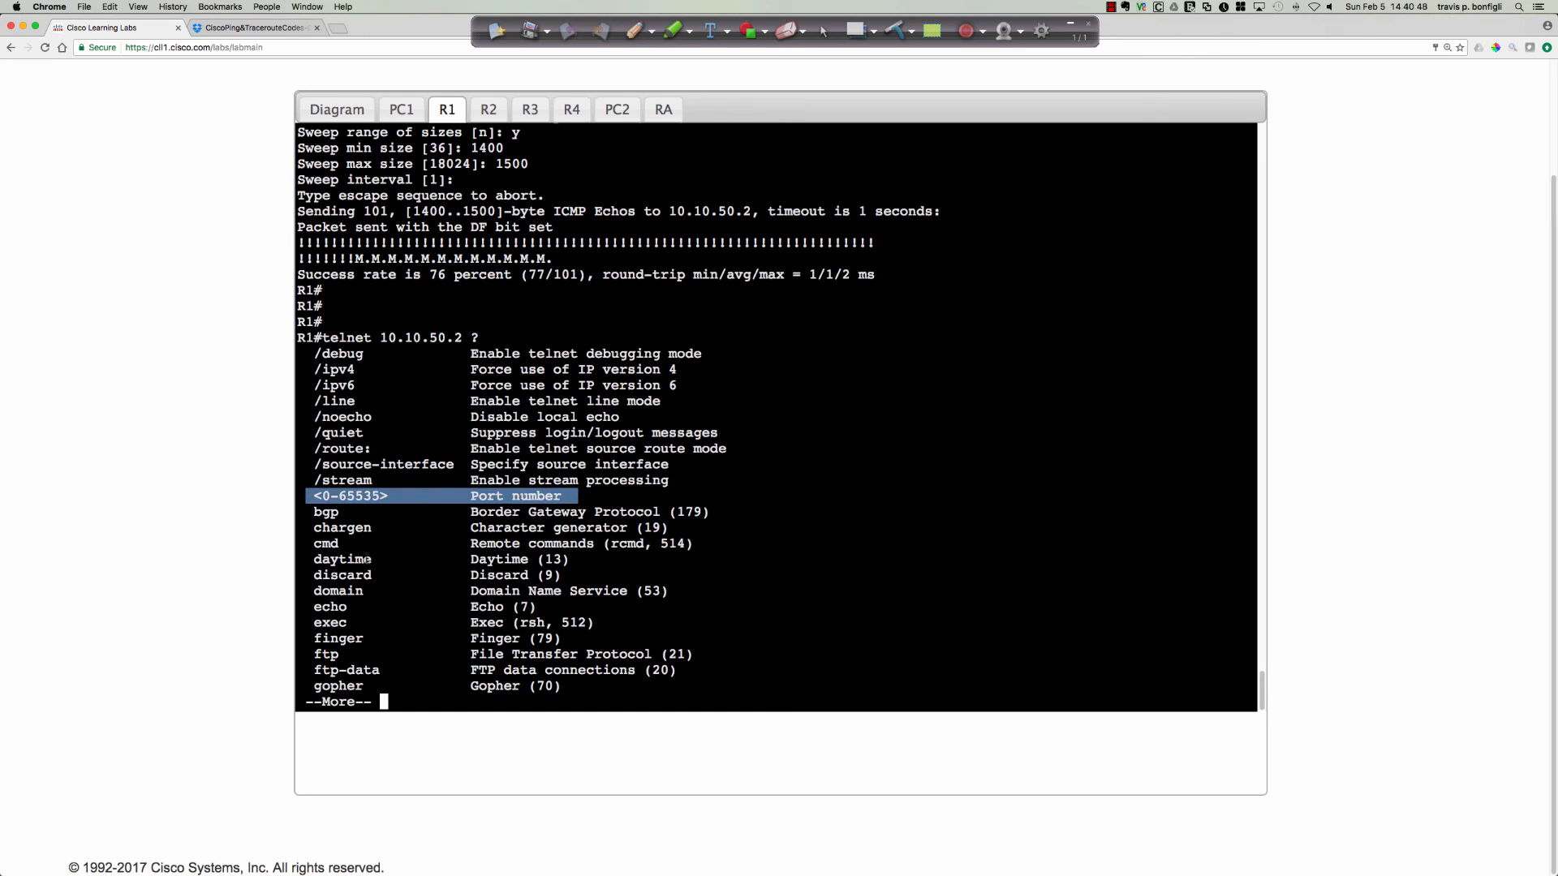
pyautogui.press('space')
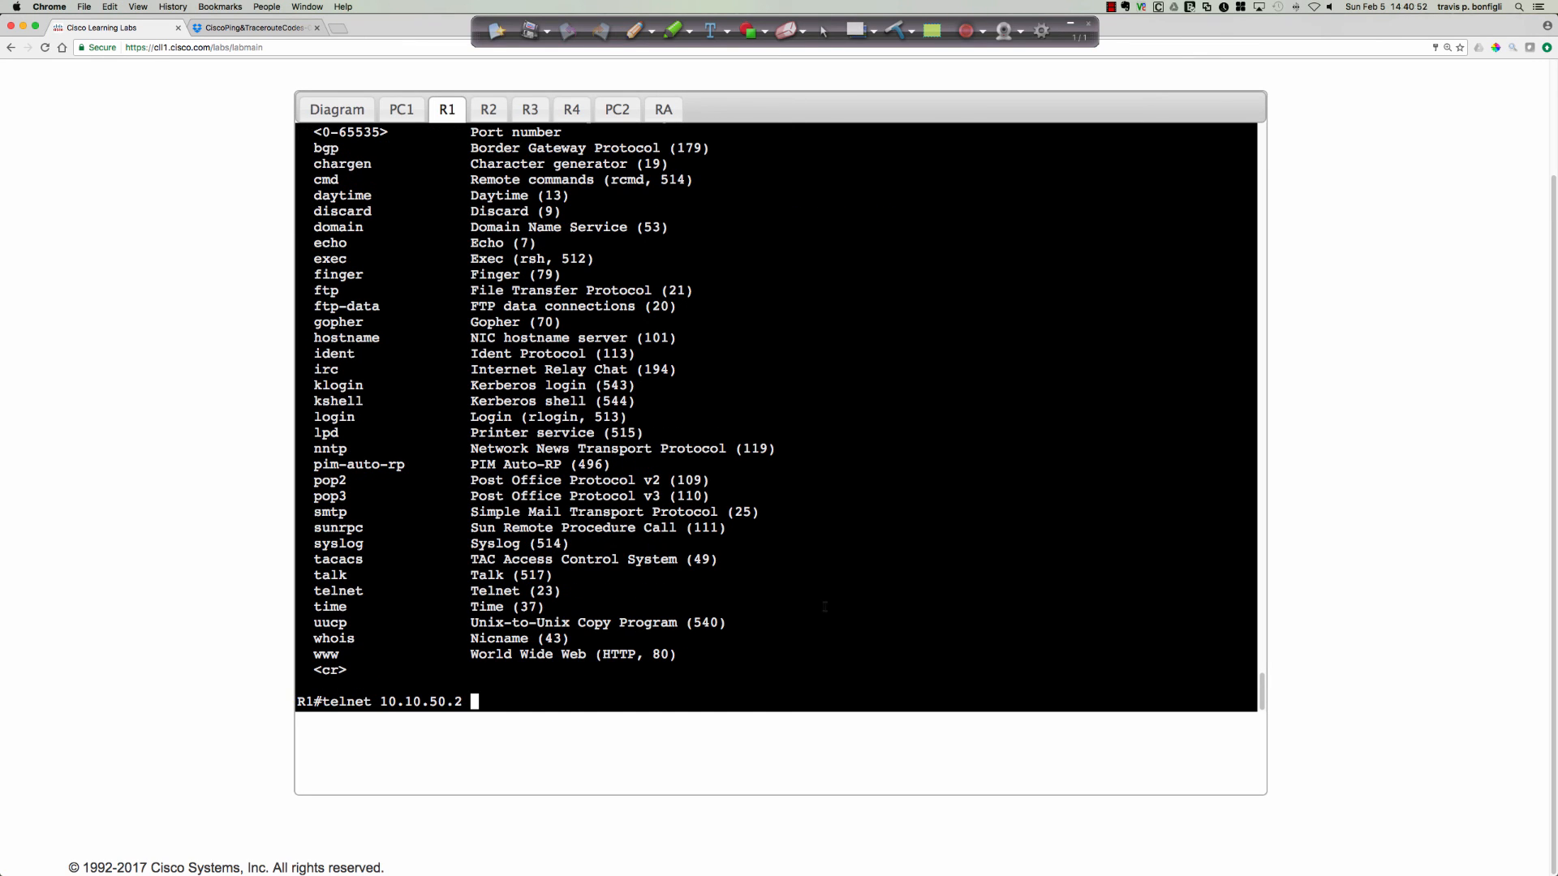
# Telnet from R1 to 10.10.50.2 on the www port and send kdjfk as a test request.
pyautogui.write('www')
pyautogui.press('Return')
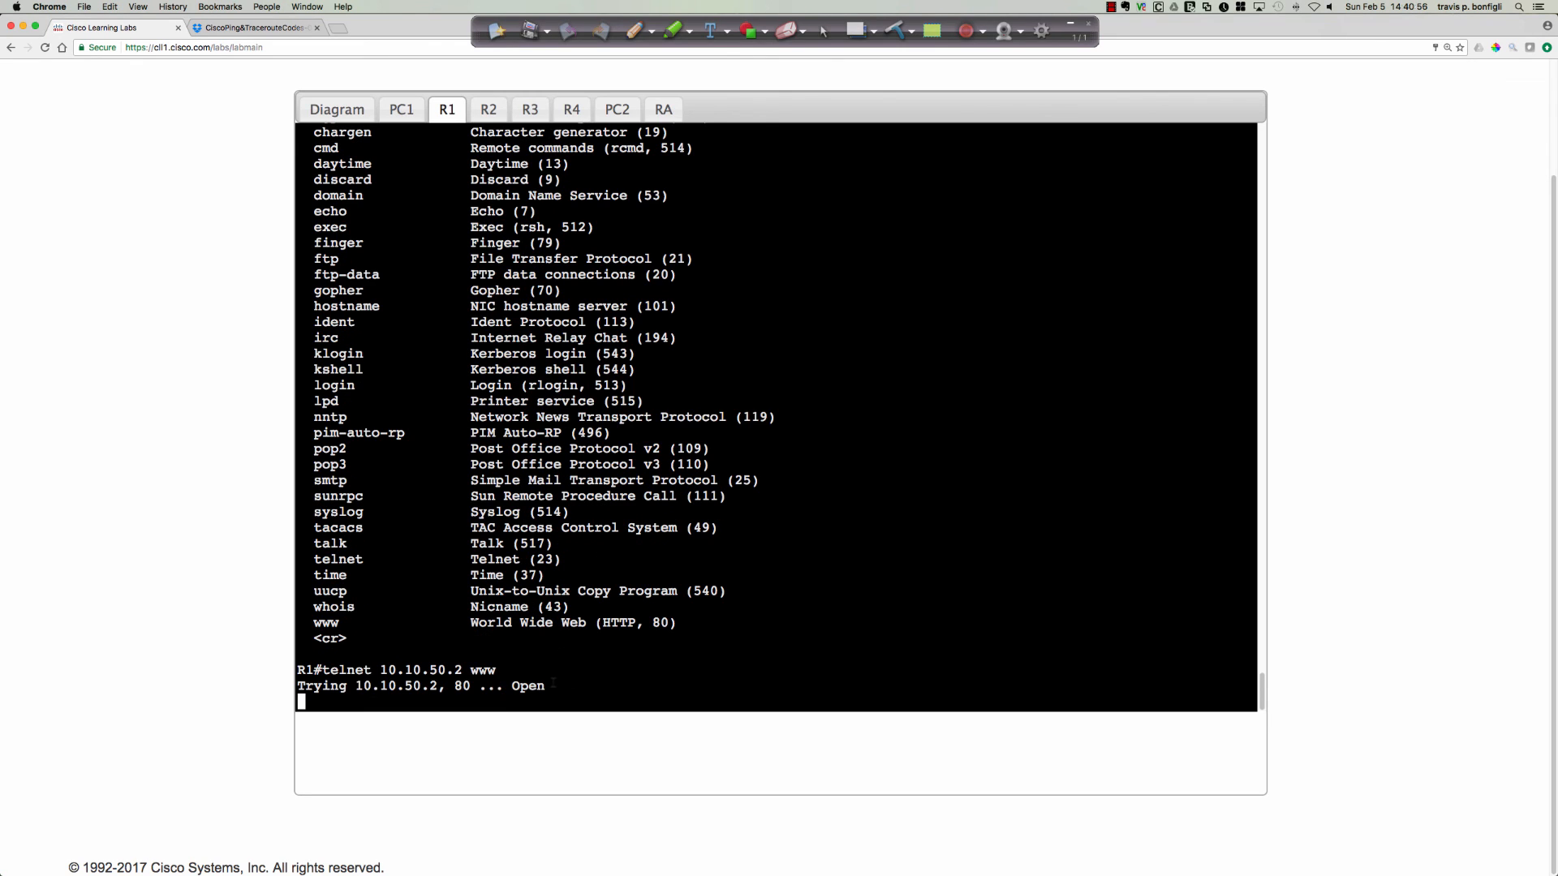
pyautogui.moveTo(553, 684); pyautogui.dragTo(506, 686)
pyautogui.click(753, 625)
pyautogui.press('Return')
pyautogui.write('kdjfk')
pyautogui.press('Return')
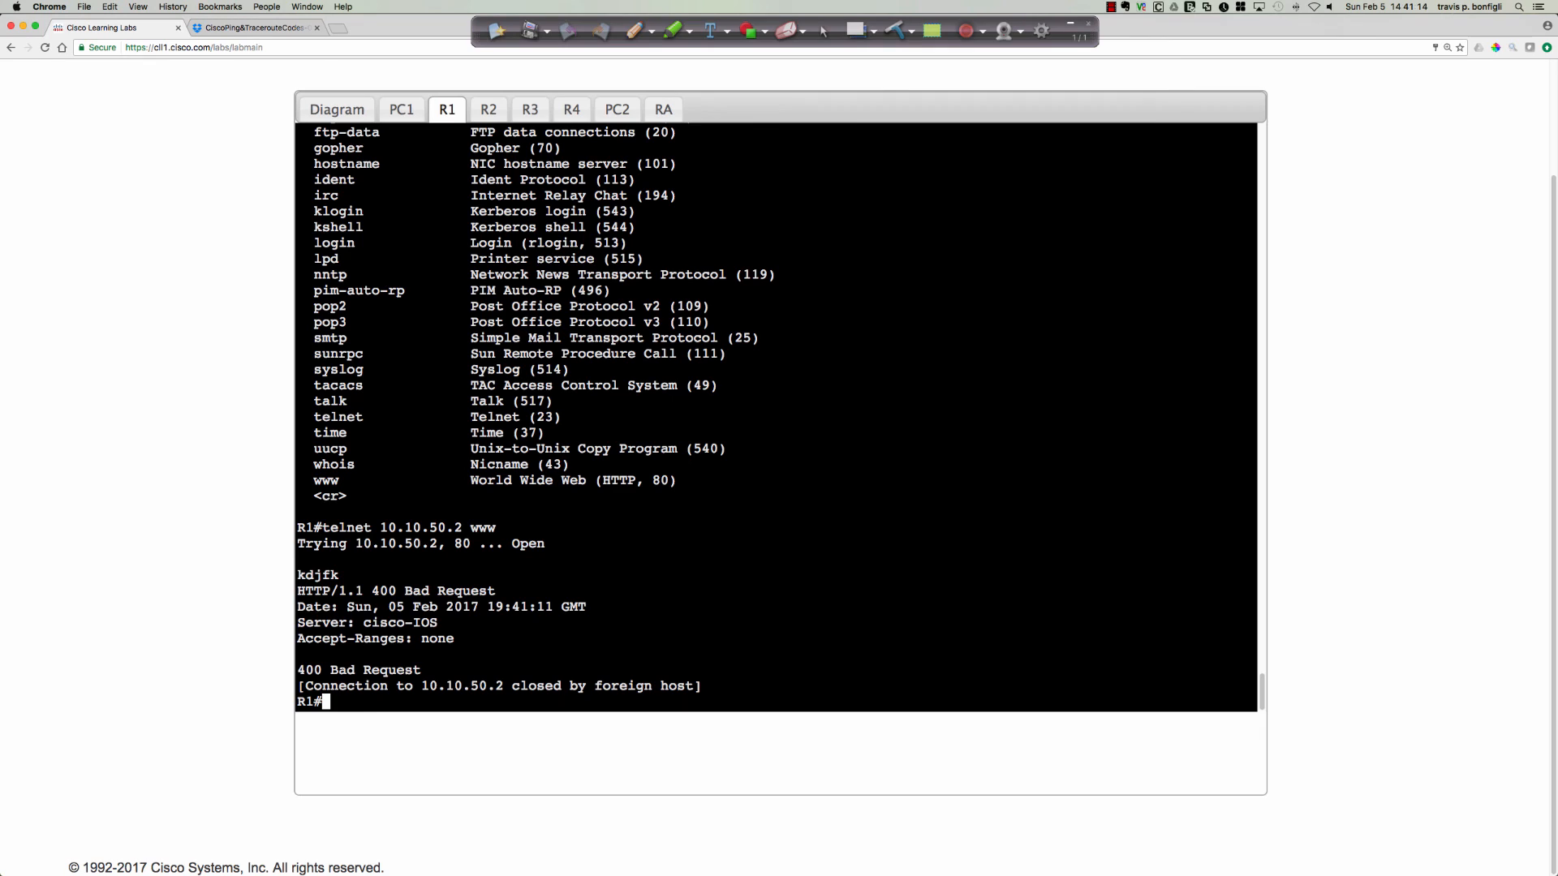
# Repeat the www telnet to 10.10.50.2 and send kdkdk as the test request.
pyautogui.write('kdjfkd')
pyautogui.press('BackSpace')
pyautogui.press('BackSpace')
pyautogui.press('BackSpace')
pyautogui.press('BackSpace')
pyautogui.press('BackSpace')
pyautogui.press('BackSpace')
pyautogui.press('Up')
pyautogui.press('Return')
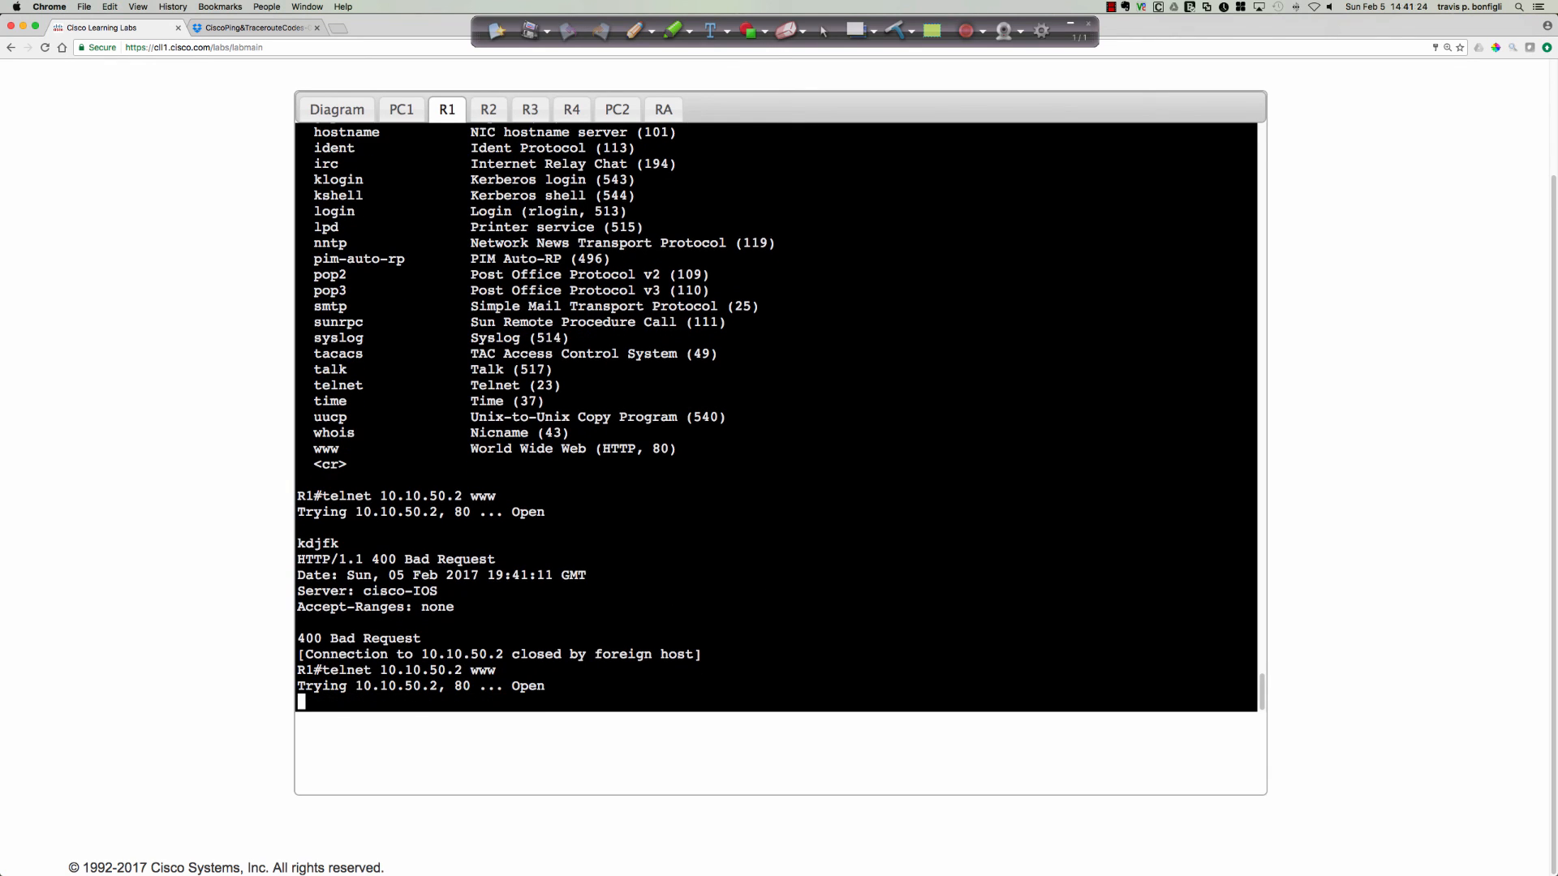
pyautogui.write('kdkdk')
pyautogui.press('Return')
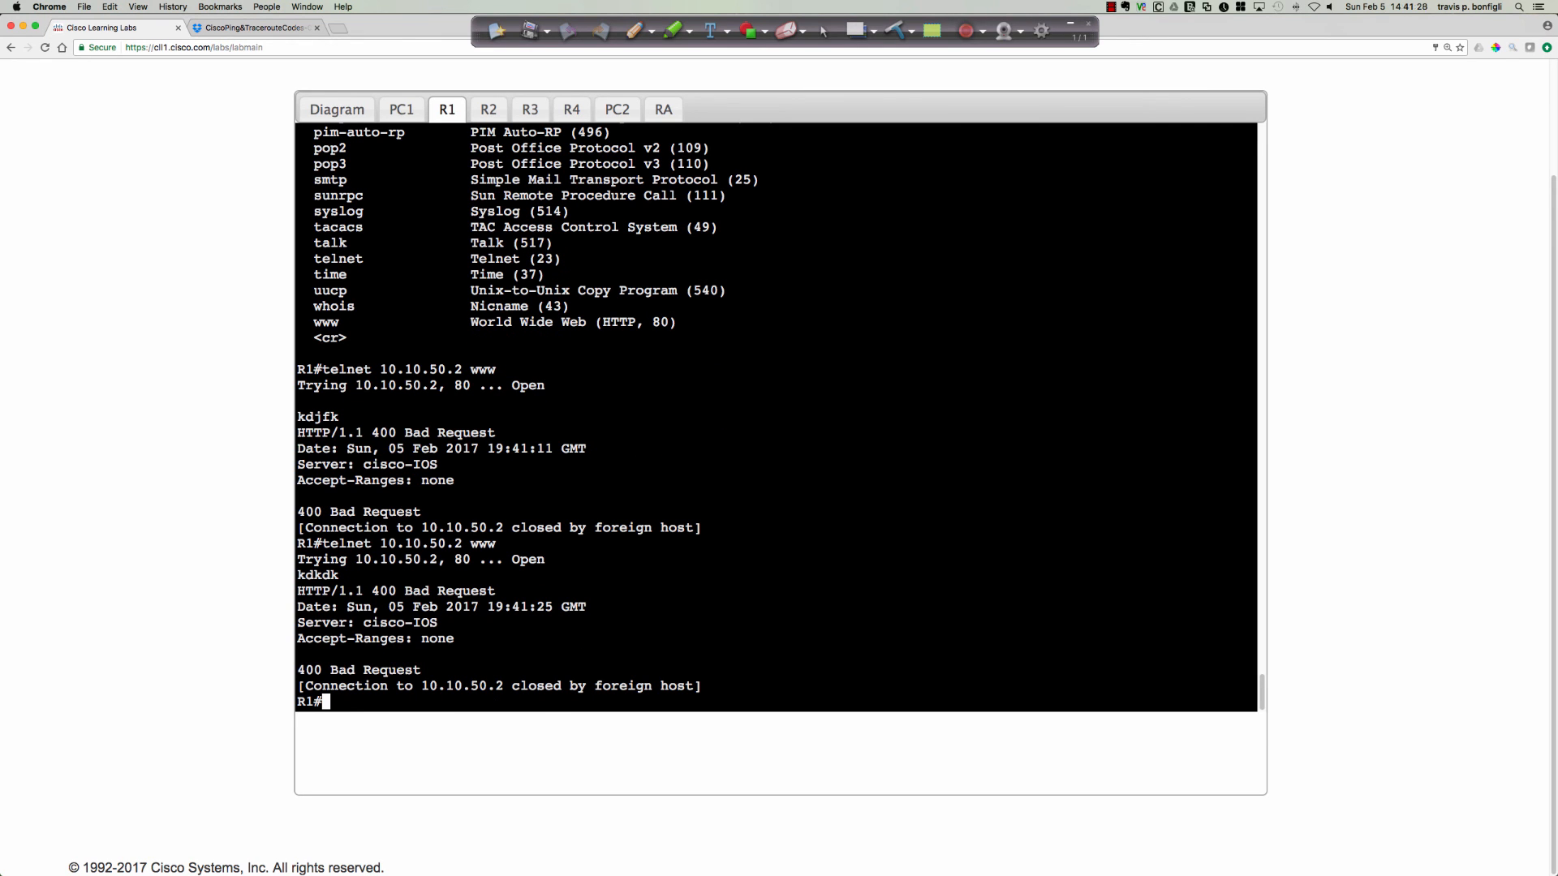
pyautogui.press('Return')
pyautogui.press('Return')
pyautogui.press('Return')
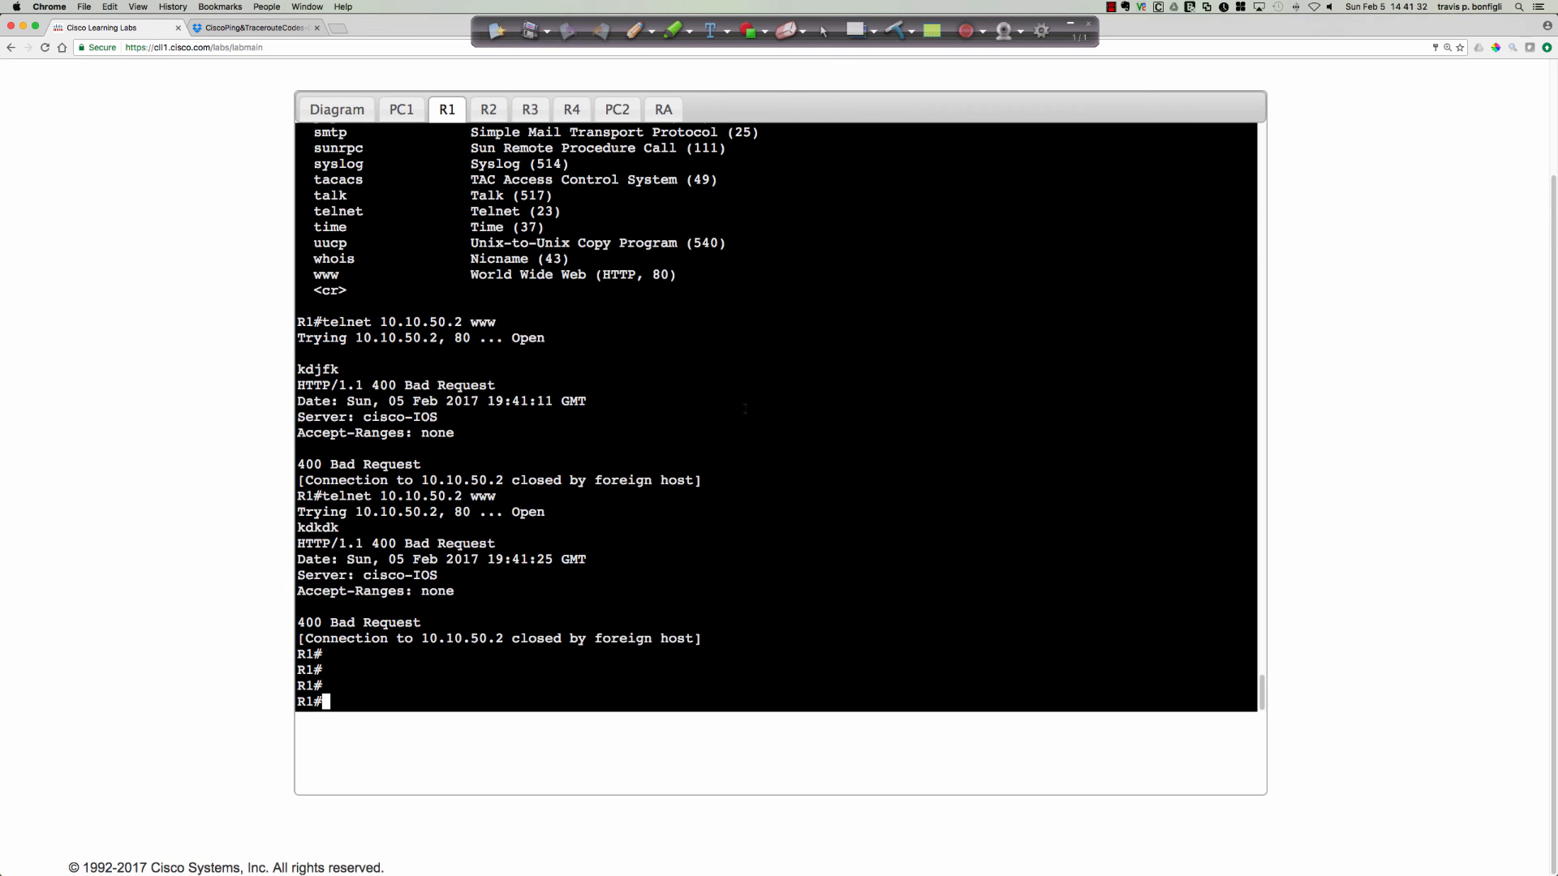
# Show the topology diagram and draw the path from PC1 to PC2 and the return path from PC2 to R3 with the pen.
pyautogui.click(337, 111)
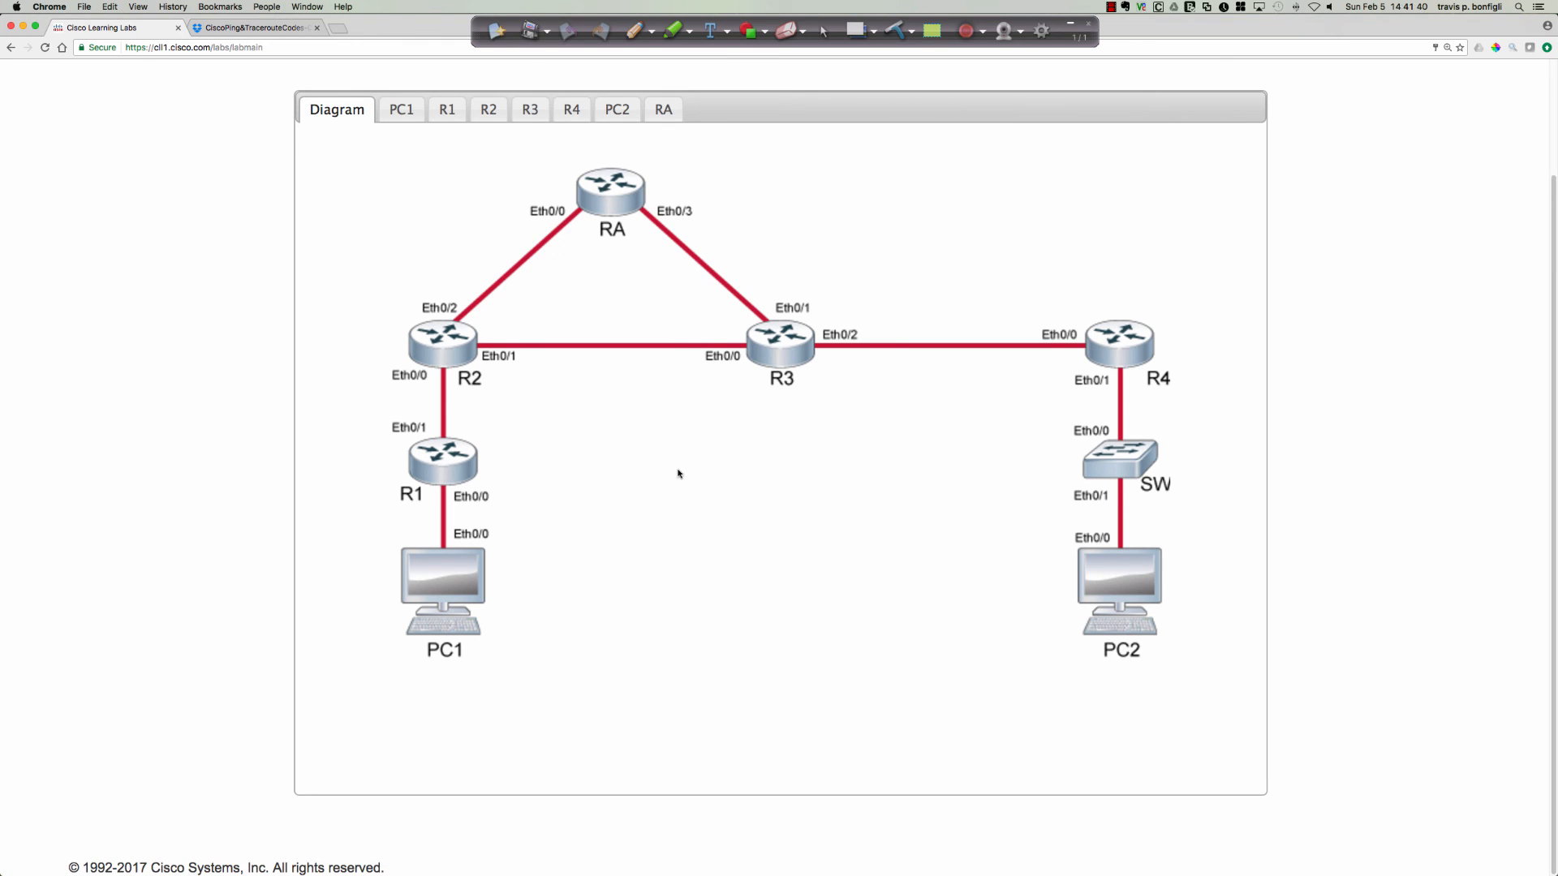
pyautogui.click(634, 32)
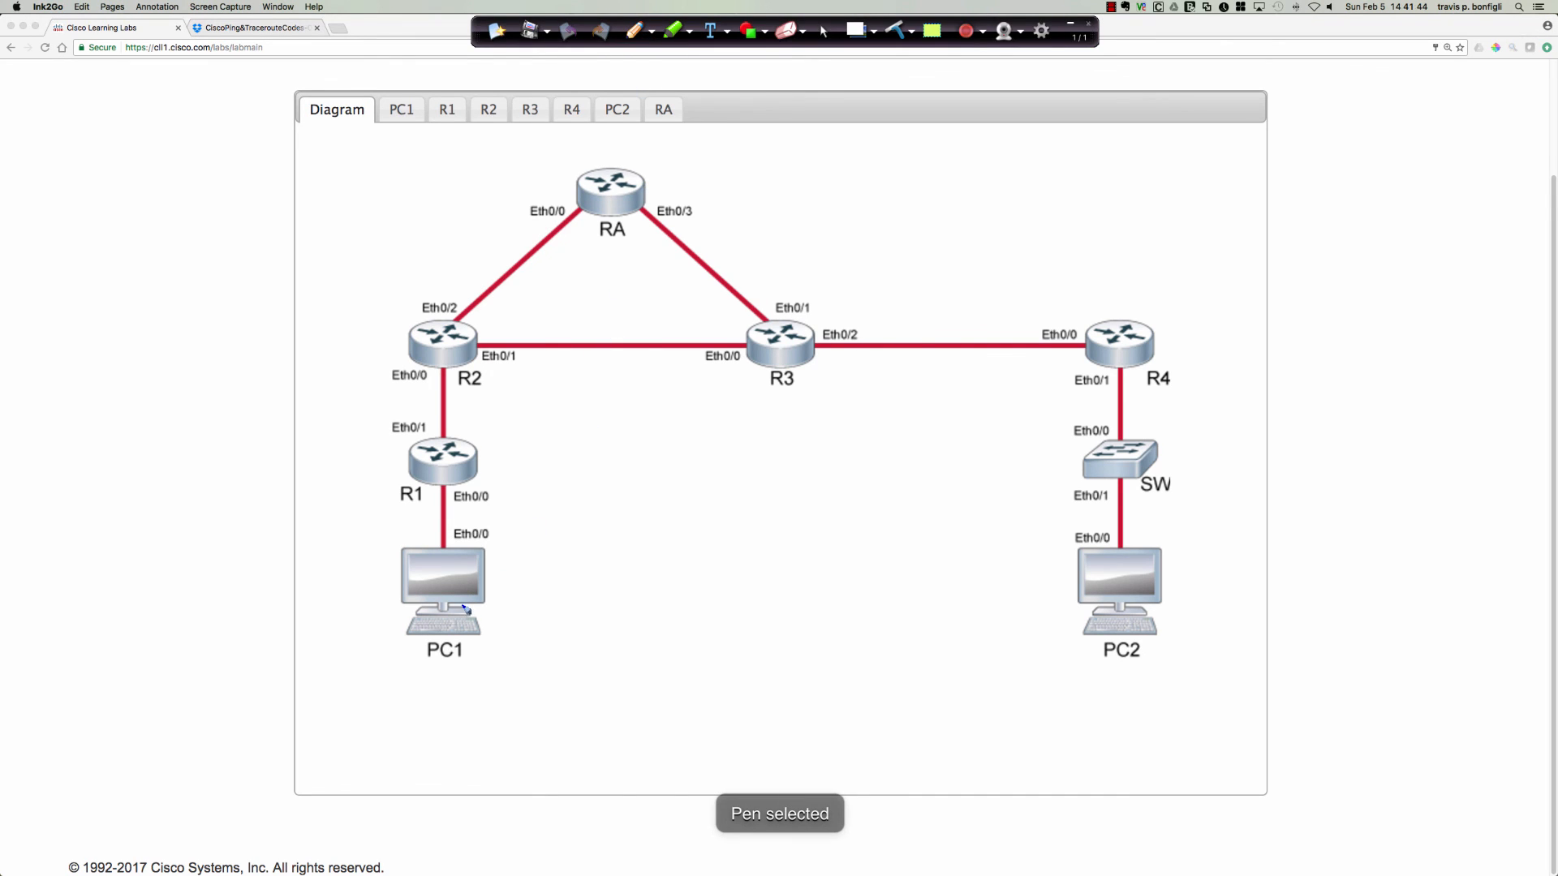
pyautogui.moveTo(447, 607)
pyautogui.mouseDown()
pyautogui.moveTo(423, 422)
pyautogui.moveTo(542, 335)
pyautogui.moveTo(1132, 354)
pyautogui.moveTo(1150, 521)
pyautogui.moveTo(1161, 509)
pyautogui.mouseUp()
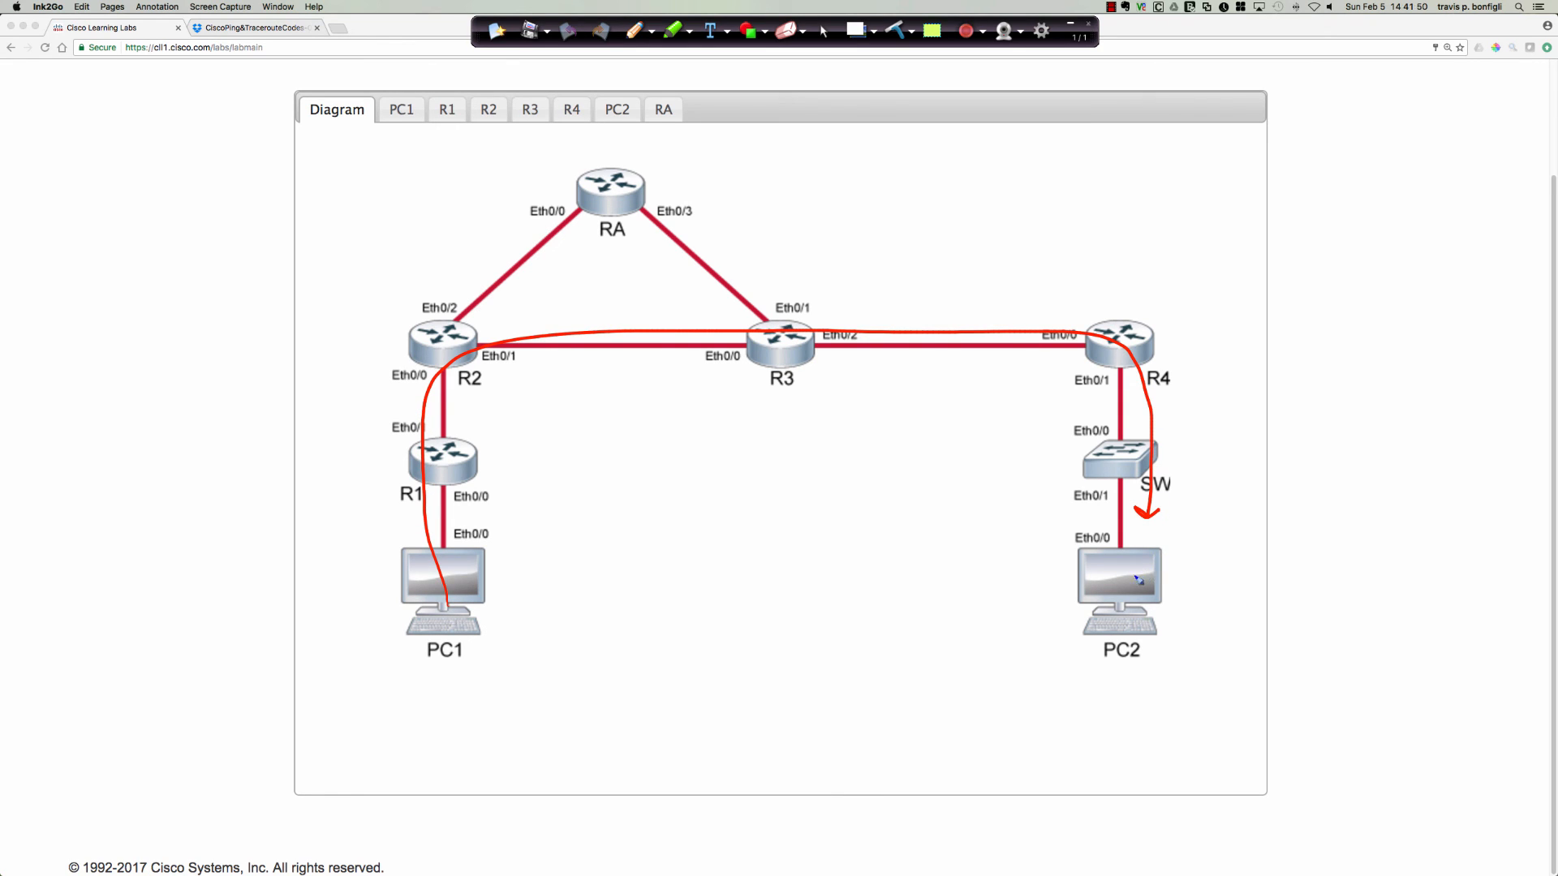
pyautogui.moveTo(1138, 581)
pyautogui.mouseDown()
pyautogui.moveTo(1190, 552)
pyautogui.moveTo(1187, 336)
pyautogui.moveTo(825, 305)
pyautogui.moveTo(848, 314)
pyautogui.mouseUp()
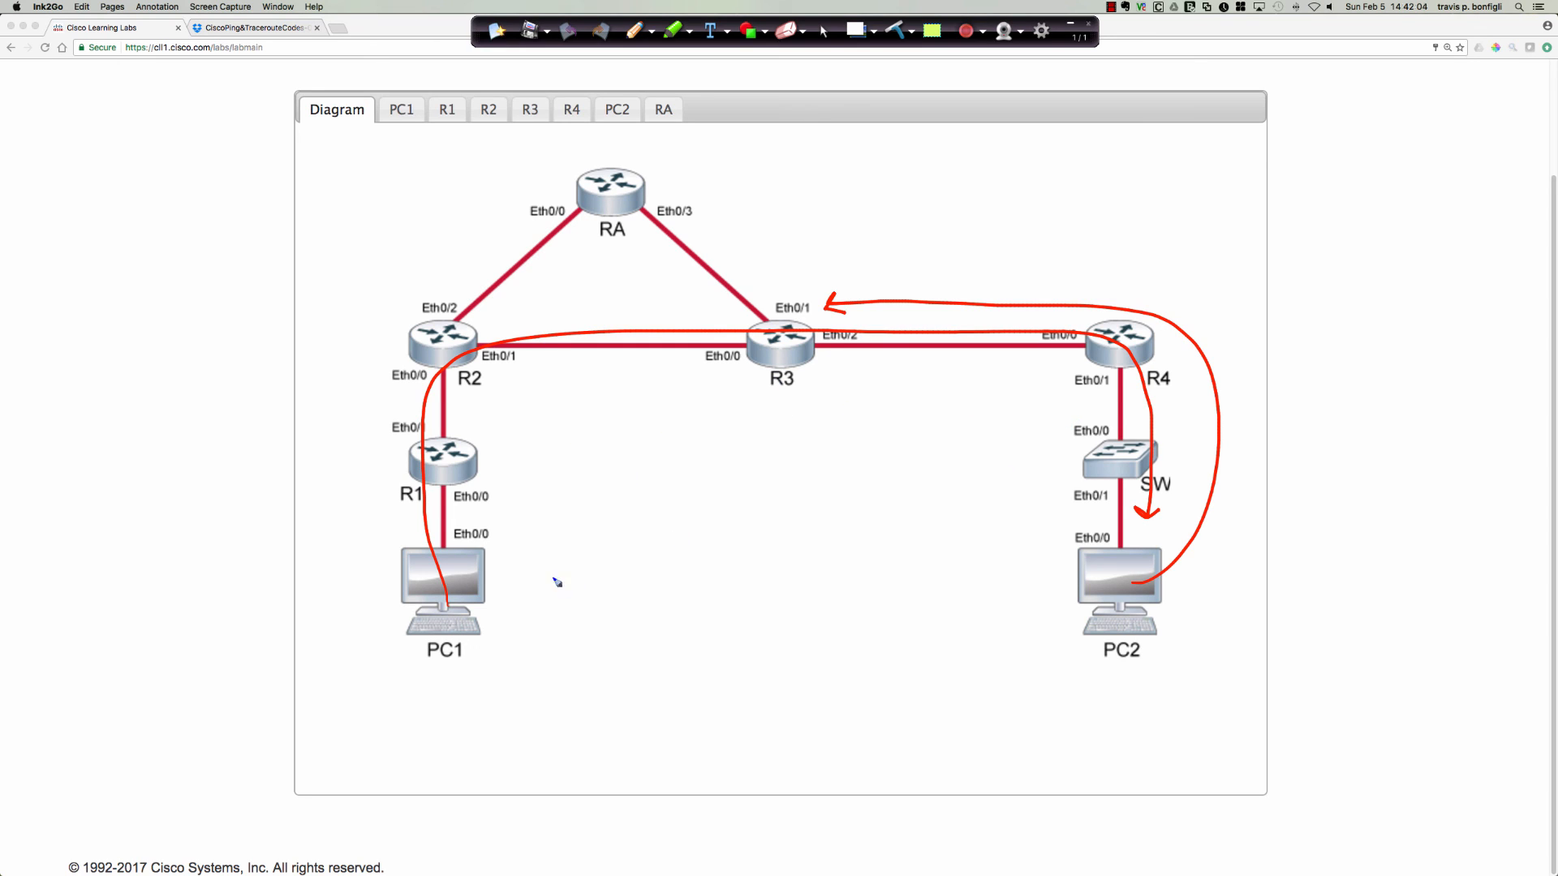
# Draw an arrow from PC1 labelled 8 and one from PC2 labelled 0, and clear all annotations.
pyautogui.moveTo(489, 556)
pyautogui.mouseDown()
pyautogui.moveTo(499, 507)
pyautogui.moveTo(844, 418)
pyautogui.mouseUp()
pyautogui.moveTo(1100, 555)
pyautogui.mouseDown()
pyautogui.moveTo(1083, 540)
pyautogui.moveTo(711, 511)
pyautogui.moveTo(736, 537)
pyautogui.mouseUp()
pyautogui.moveTo(870, 536)
pyautogui.mouseDown()
pyautogui.moveTo(875, 548)
pyautogui.moveTo(875, 533)
pyautogui.mouseUp()
pyautogui.moveTo(920, 375)
pyautogui.mouseDown()
pyautogui.moveTo(880, 391)
pyautogui.moveTo(921, 375)
pyautogui.mouseUp()
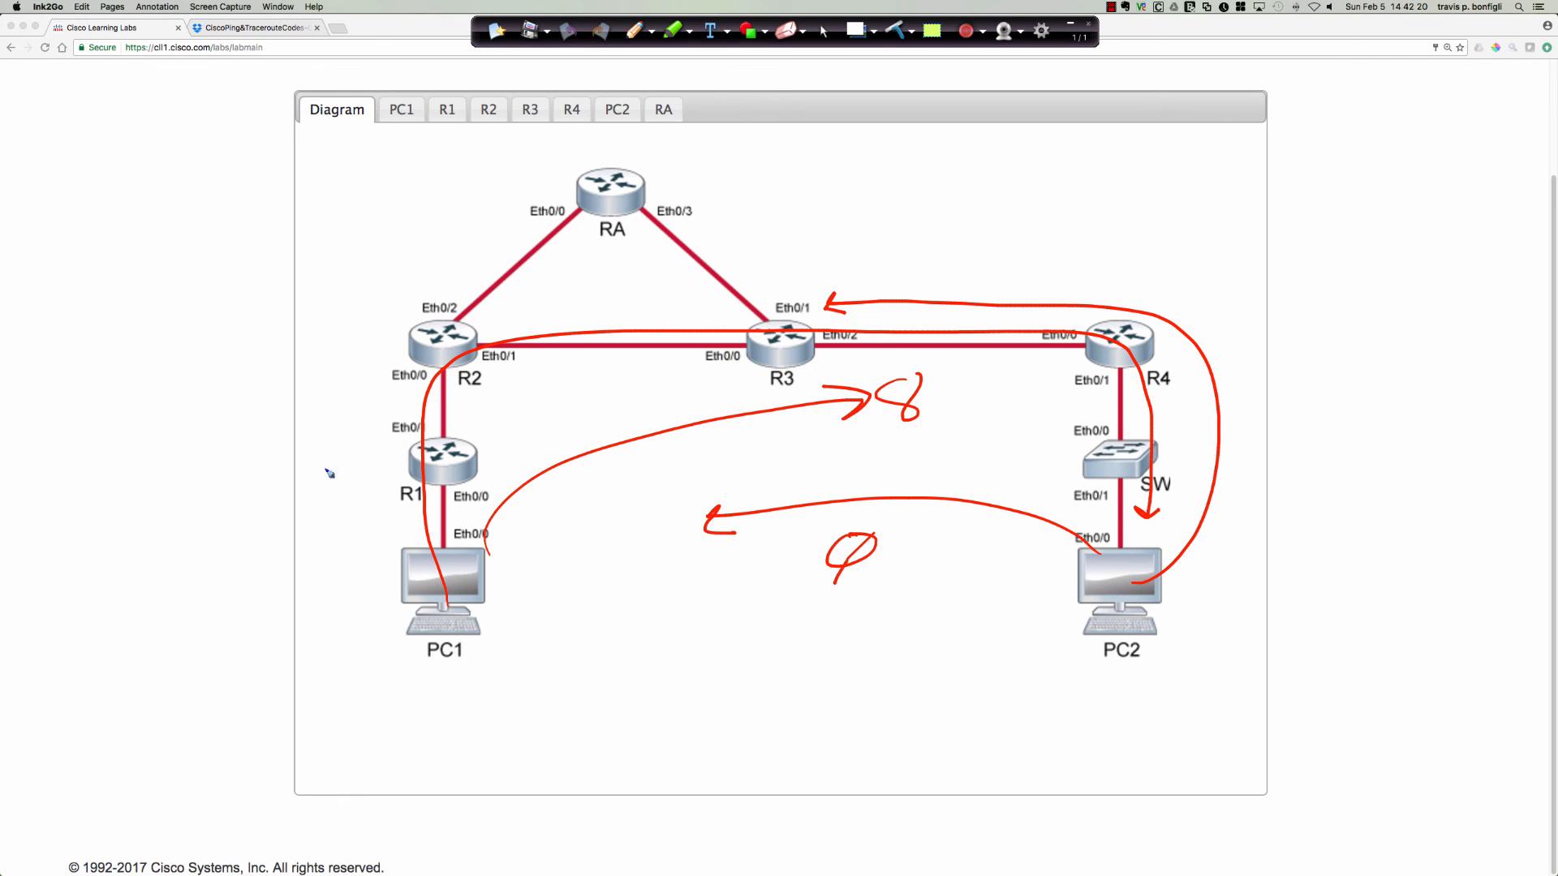
pyautogui.moveTo(309, 475)
pyautogui.mouseDown()
pyautogui.moveTo(396, 464)
pyautogui.moveTo(362, 462)
pyautogui.mouseUp()
pyautogui.click(895, 31)
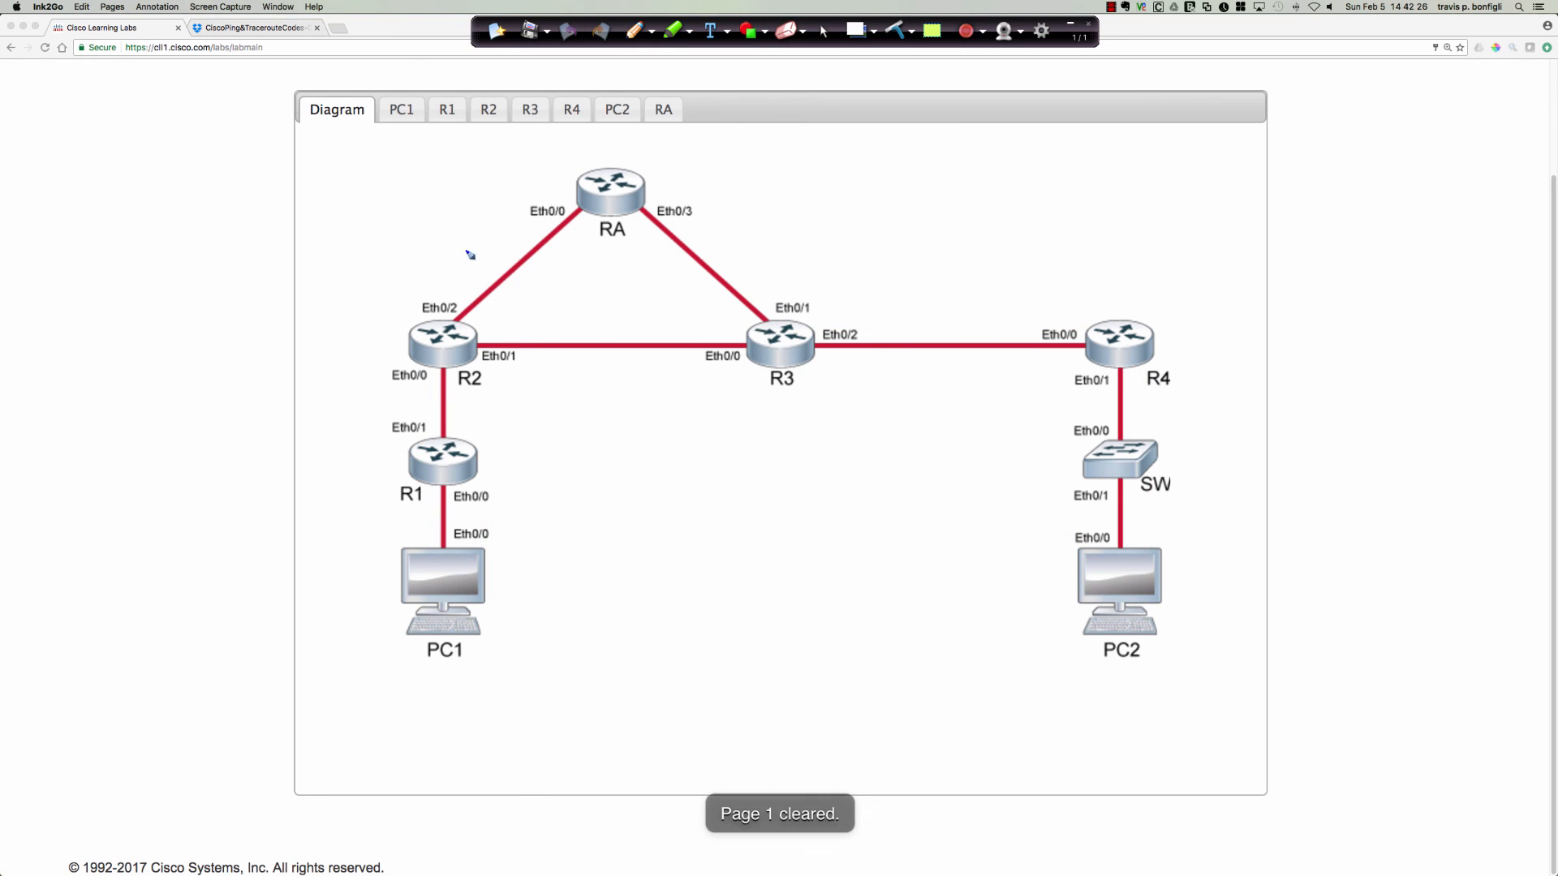
# Handwrite GRE along the link between R2 and RA.
pyautogui.moveTo(468, 252)
pyautogui.mouseDown()
pyautogui.moveTo(478, 271)
pyautogui.moveTo(485, 258)
pyautogui.mouseUp()
pyautogui.moveTo(484, 268); pyautogui.dragTo(513, 224)
pyautogui.moveTo(504, 237); pyautogui.dragTo(514, 221)
# Draw a long packet box above R4 and write L2 HEADER in its first part.
pyautogui.moveTo(791, 176)
pyautogui.mouseDown()
pyautogui.moveTo(797, 214)
pyautogui.moveTo(971, 163)
pyautogui.moveTo(1422, 131)
pyautogui.moveTo(1305, 243)
pyautogui.moveTo(809, 242)
pyautogui.moveTo(799, 213)
pyautogui.moveTo(850, 239)
pyautogui.moveTo(892, 235)
pyautogui.mouseUp()
pyautogui.moveTo(906, 203)
pyautogui.mouseDown()
pyautogui.moveTo(904, 228)
pyautogui.moveTo(935, 235)
pyautogui.mouseUp()
pyautogui.moveTo(913, 209); pyautogui.dragTo(958, 231)
pyautogui.moveTo(942, 224)
pyautogui.mouseDown()
pyautogui.moveTo(964, 231)
pyautogui.moveTo(986, 210)
pyautogui.mouseUp()
pyautogui.moveTo(994, 198)
pyautogui.mouseDown()
pyautogui.moveTo(994, 221)
pyautogui.moveTo(1010, 219)
pyautogui.mouseUp()
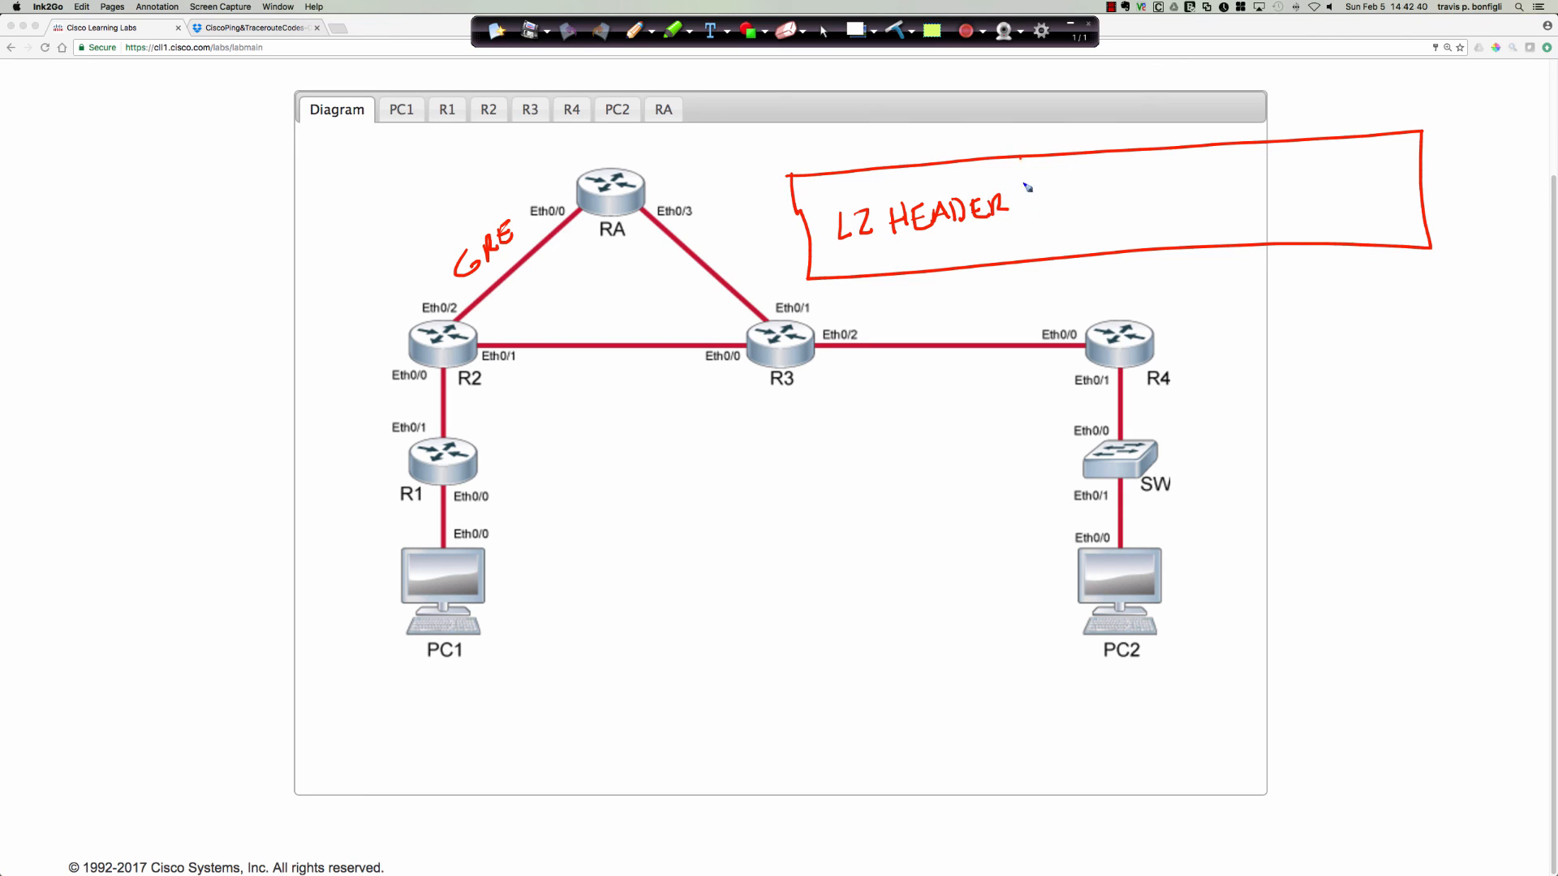
# Divide off the L2 HEADER field and add src mac above the label and dst mac below it.
pyautogui.moveTo(1020, 158); pyautogui.dragTo(1039, 260)
pyautogui.moveTo(877, 176)
pyautogui.mouseDown()
pyautogui.moveTo(867, 192)
pyautogui.moveTo(958, 180)
pyautogui.mouseUp()
pyautogui.moveTo(961, 185)
pyautogui.mouseDown()
pyautogui.moveTo(968, 168)
pyautogui.moveTo(976, 183)
pyautogui.mouseUp()
pyautogui.moveTo(965, 178); pyautogui.dragTo(985, 183)
pyautogui.moveTo(884, 253)
pyautogui.mouseDown()
pyautogui.moveTo(874, 268)
pyautogui.moveTo(903, 252)
pyautogui.moveTo(914, 267)
pyautogui.moveTo(918, 254)
pyautogui.moveTo(888, 263)
pyautogui.moveTo(940, 239)
pyautogui.moveTo(942, 268)
pyautogui.mouseUp()
pyautogui.moveTo(954, 251)
pyautogui.mouseDown()
pyautogui.moveTo(951, 265)
pyautogui.moveTo(1028, 258)
pyautogui.mouseUp()
pyautogui.moveTo(948, 256); pyautogui.dragTo(968, 251)
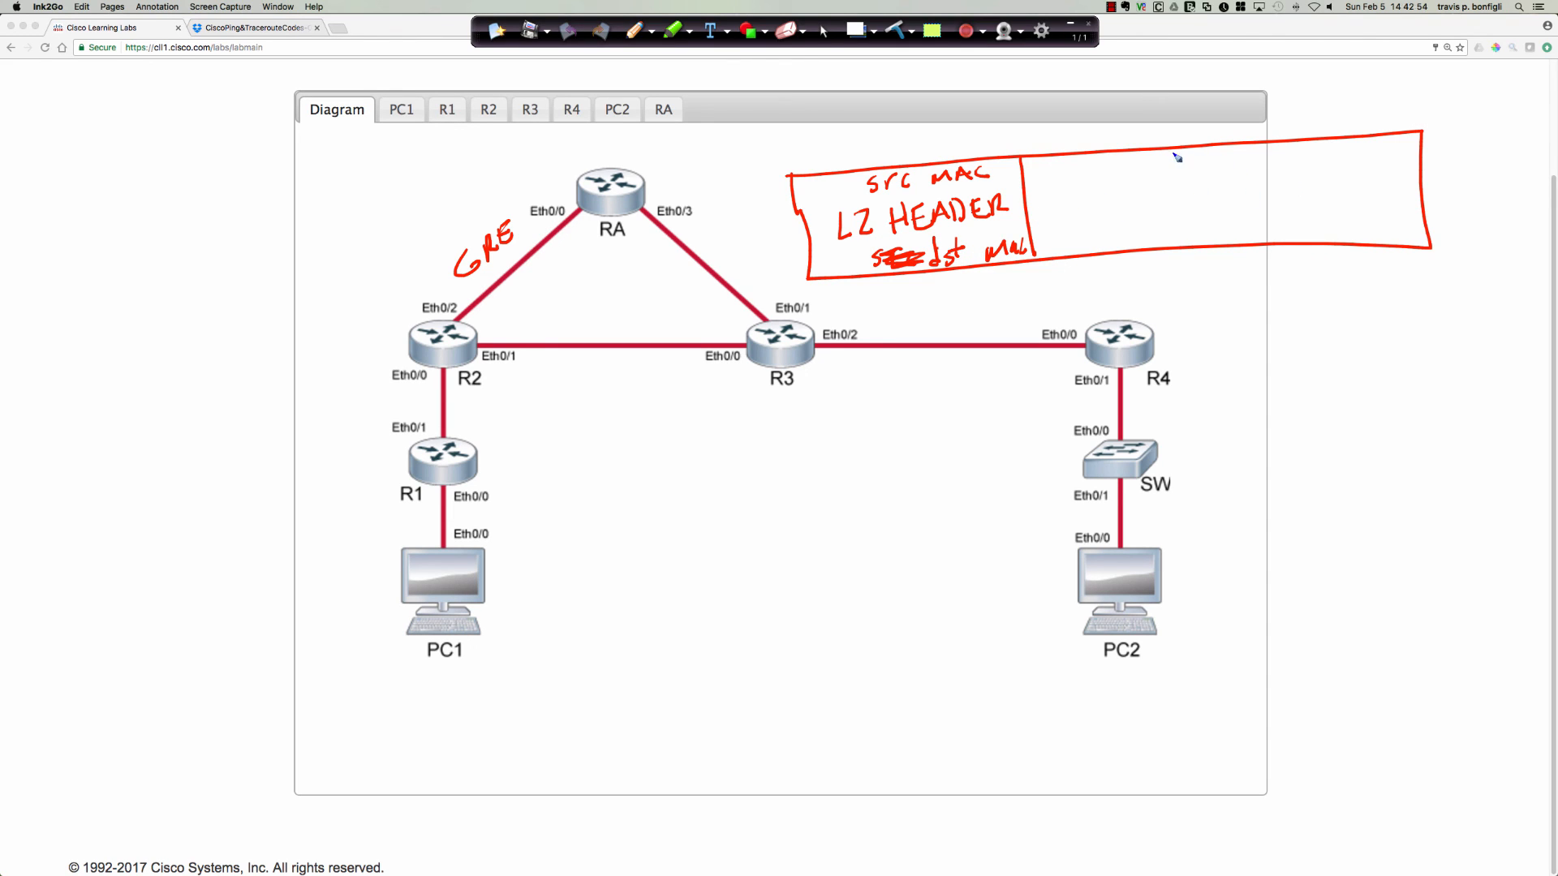
# Divide off a second field in the packet box and label it GRE 24 bytes.
pyautogui.moveTo(1174, 150); pyautogui.dragTo(1209, 258)
pyautogui.moveTo(1073, 180)
pyautogui.mouseDown()
pyautogui.moveTo(1100, 192)
pyautogui.moveTo(1123, 169)
pyautogui.mouseUp()
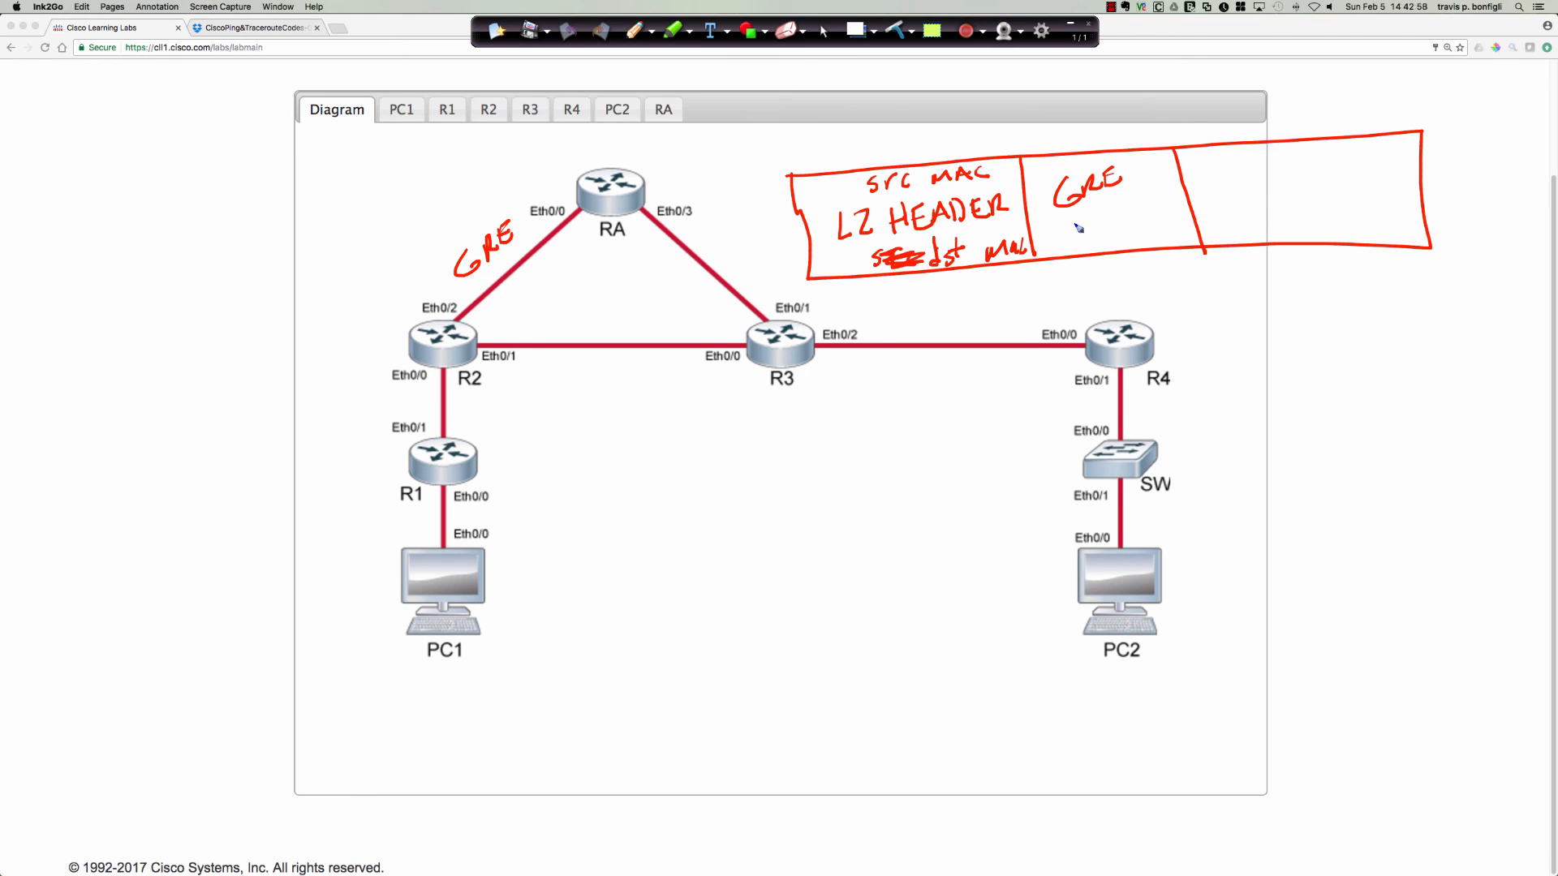
pyautogui.moveTo(1075, 219); pyautogui.dragTo(1093, 241)
pyautogui.moveTo(1097, 212)
pyautogui.mouseDown()
pyautogui.moveTo(1092, 230)
pyautogui.moveTo(1109, 224)
pyautogui.mouseUp()
pyautogui.moveTo(1105, 212)
pyautogui.mouseDown()
pyautogui.moveTo(1112, 237)
pyautogui.moveTo(1159, 202)
pyautogui.moveTo(1167, 212)
pyautogui.mouseUp()
pyautogui.moveTo(1174, 198); pyautogui.dragTo(1168, 216)
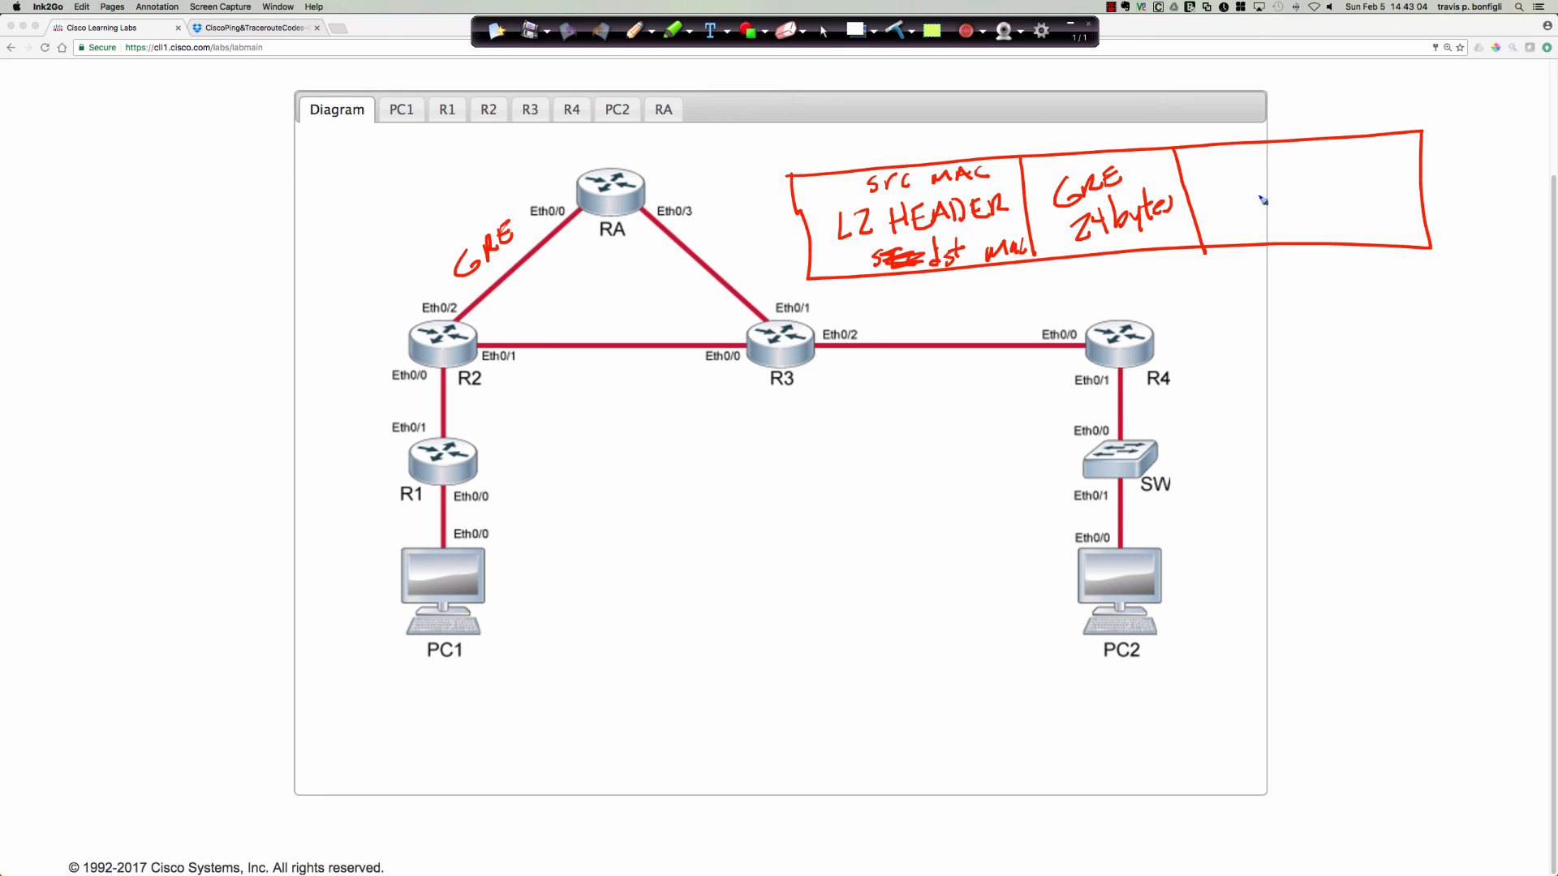
# Write IP in the last field of the packet box and underline 24 bytes in the GRE field.
pyautogui.moveTo(1268, 190); pyautogui.dragTo(1280, 219)
pyautogui.moveTo(1297, 189)
pyautogui.mouseDown()
pyautogui.moveTo(1298, 221)
pyautogui.moveTo(1310, 194)
pyautogui.moveTo(1299, 204)
pyautogui.mouseUp()
pyautogui.moveTo(1091, 254); pyautogui.dragTo(1178, 233)
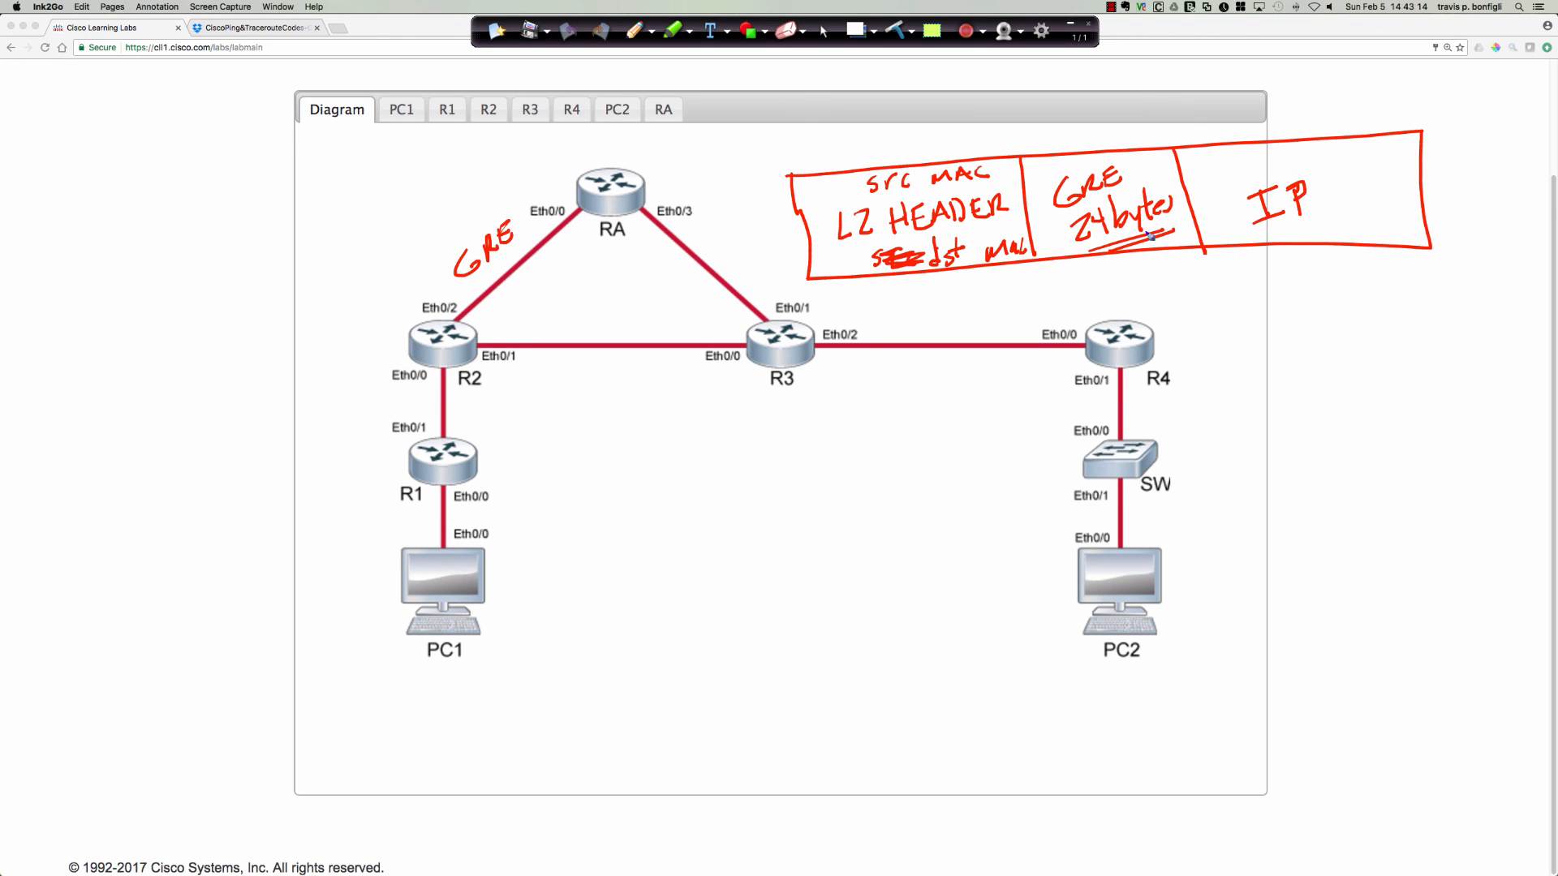
# Write 1476 below the packet box and draw an arrow from it to the GRE field.
pyautogui.moveTo(1221, 279)
pyautogui.mouseDown()
pyautogui.moveTo(1227, 310)
pyautogui.moveTo(1232, 289)
pyautogui.moveTo(1256, 286)
pyautogui.mouseUp()
pyautogui.moveTo(1250, 271); pyautogui.dragTo(1259, 306)
pyautogui.moveTo(1309, 261); pyautogui.dragTo(1296, 291)
pyautogui.moveTo(1200, 294)
pyautogui.mouseDown()
pyautogui.moveTo(1095, 264)
pyautogui.moveTo(1121, 268)
pyautogui.mouseUp()
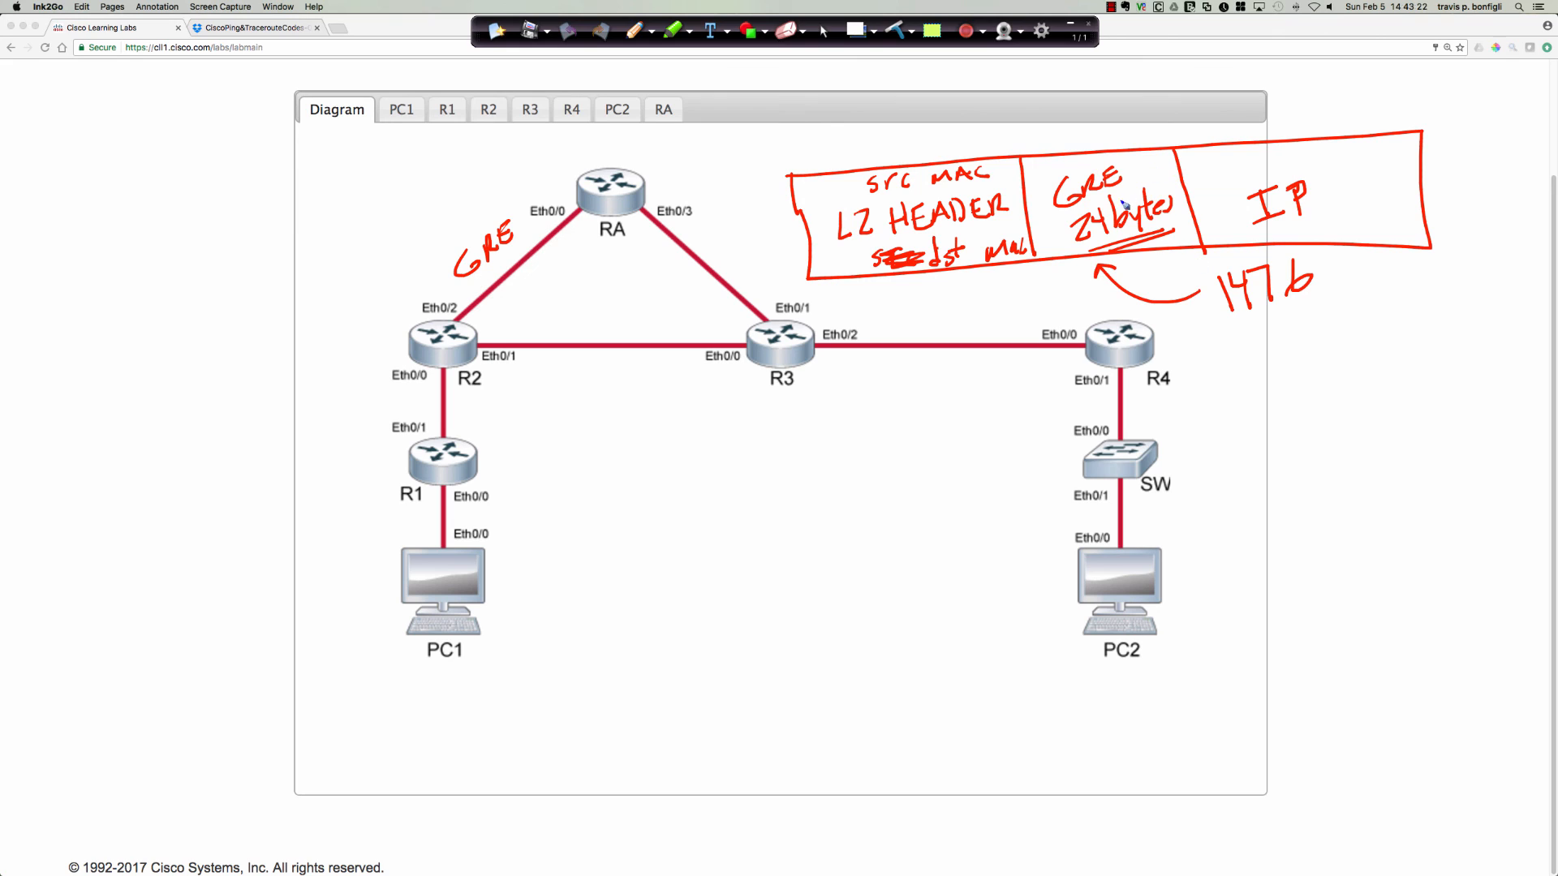
# Write ip mtu xxxx above IP, and emphasise 1476 with an underline and the GRE field with a circle.
pyautogui.click(1238, 149)
pyautogui.moveTo(1239, 156)
pyautogui.mouseDown()
pyautogui.moveTo(1321, 167)
pyautogui.moveTo(1331, 152)
pyautogui.mouseUp()
pyautogui.moveTo(1336, 157); pyautogui.dragTo(1366, 163)
pyautogui.moveTo(1365, 150)
pyautogui.mouseDown()
pyautogui.moveTo(1355, 163)
pyautogui.moveTo(1391, 162)
pyautogui.mouseUp()
pyautogui.moveTo(1391, 153)
pyautogui.mouseDown()
pyautogui.moveTo(1382, 163)
pyautogui.moveTo(1404, 160)
pyautogui.mouseUp()
pyautogui.moveTo(1405, 149); pyautogui.dragTo(1395, 161)
pyautogui.moveTo(1235, 328)
pyautogui.mouseDown()
pyautogui.moveTo(1323, 293)
pyautogui.moveTo(1316, 311)
pyautogui.mouseUp()
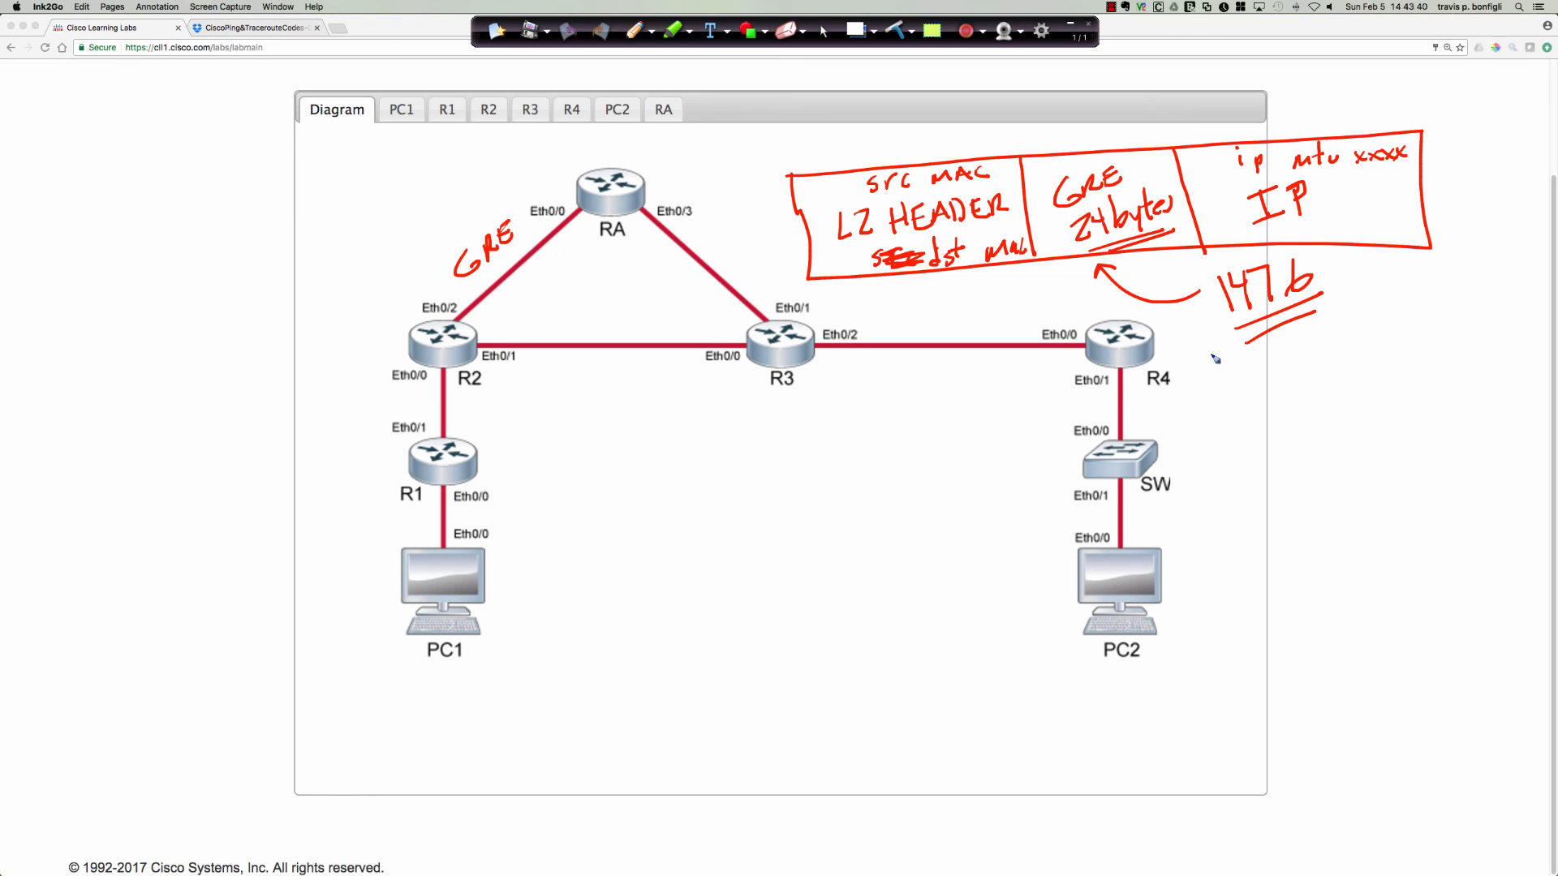
pyautogui.moveTo(1104, 135)
pyautogui.mouseDown()
pyautogui.moveTo(1171, 276)
pyautogui.moveTo(1073, 158)
pyautogui.mouseUp()
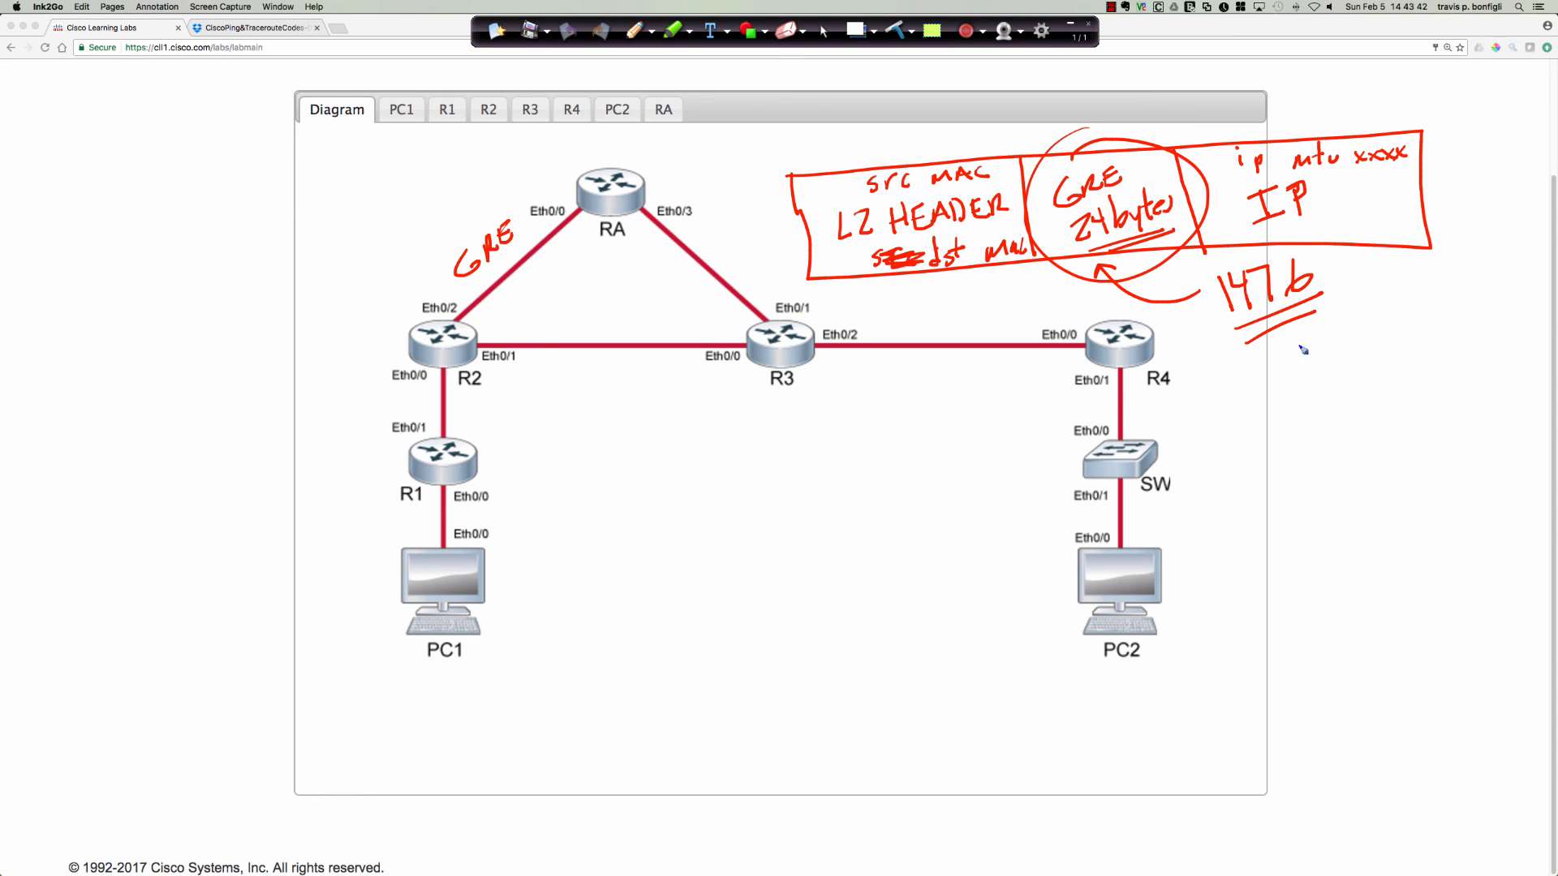
# Write the sum of 1476 and 24 equalling 1500 beside R4 and underline the total.
pyautogui.moveTo(1308, 347)
pyautogui.mouseDown()
pyautogui.moveTo(1318, 379)
pyautogui.moveTo(1380, 369)
pyautogui.moveTo(1358, 416)
pyautogui.moveTo(1372, 412)
pyautogui.mouseUp()
pyautogui.moveTo(1382, 380); pyautogui.dragTo(1386, 418)
pyautogui.moveTo(1286, 447); pyautogui.dragTo(1467, 414)
pyautogui.moveTo(1307, 473); pyautogui.dragTo(1308, 507)
pyautogui.moveTo(1324, 469)
pyautogui.mouseDown()
pyautogui.moveTo(1343, 486)
pyautogui.moveTo(1347, 462)
pyautogui.moveTo(1389, 459)
pyautogui.mouseUp()
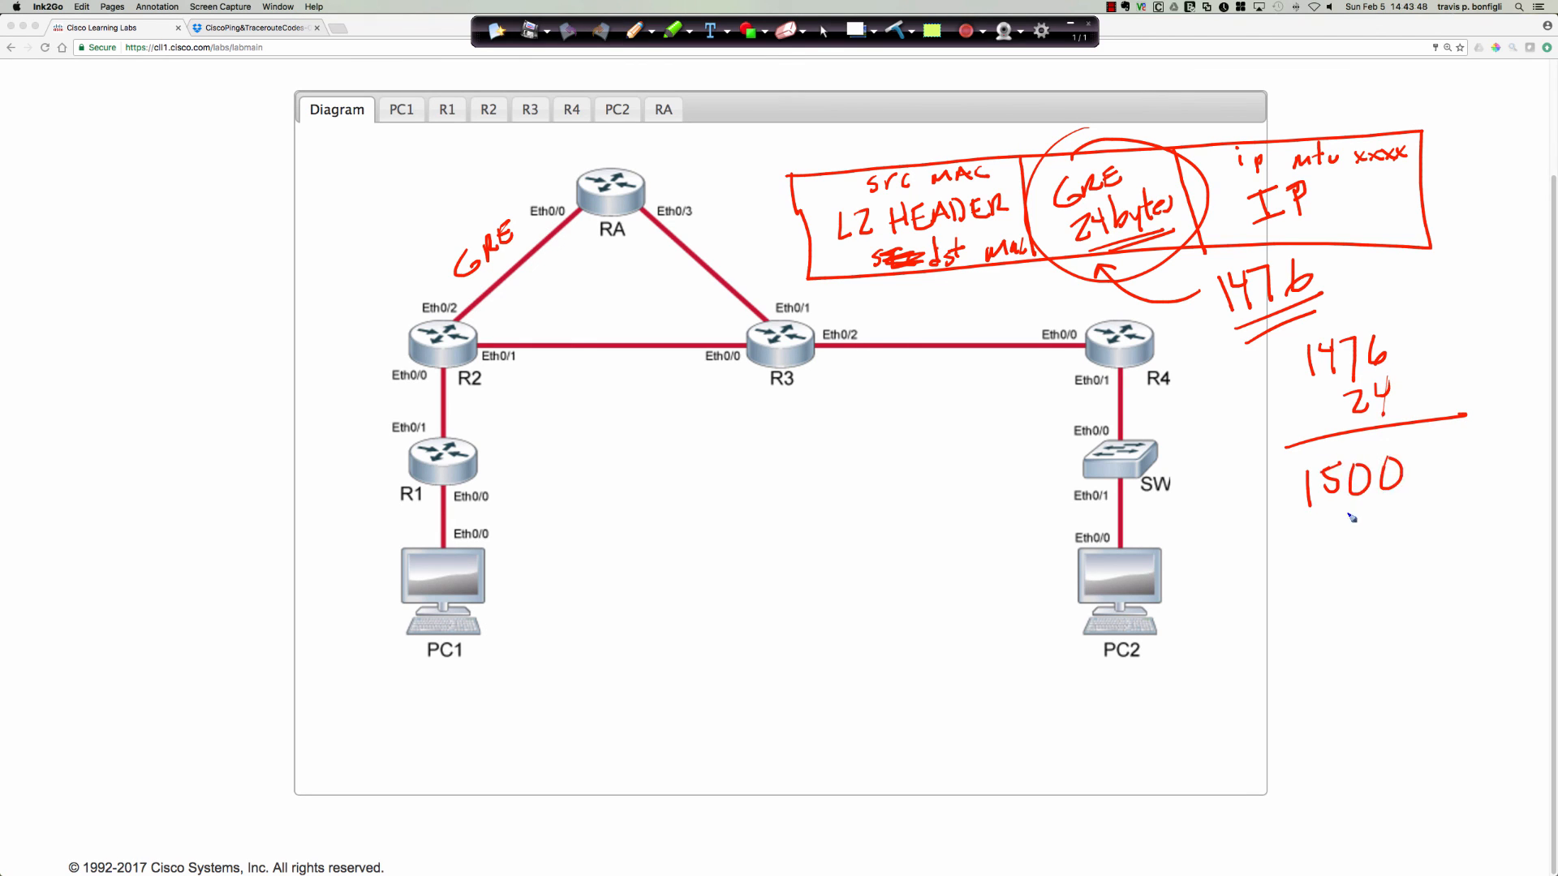
pyautogui.moveTo(1300, 514)
pyautogui.mouseDown()
pyautogui.moveTo(1402, 484)
pyautogui.moveTo(1399, 500)
pyautogui.mouseUp()
# Circle 1476 with its arrow to the GRE field, and clear all annotations to return to the normal cursor.
pyautogui.moveTo(1303, 243)
pyautogui.mouseDown()
pyautogui.moveTo(1280, 367)
pyautogui.moveTo(1217, 280)
pyautogui.moveTo(1144, 289)
pyautogui.moveTo(1102, 269)
pyautogui.moveTo(1129, 268)
pyautogui.mouseUp()
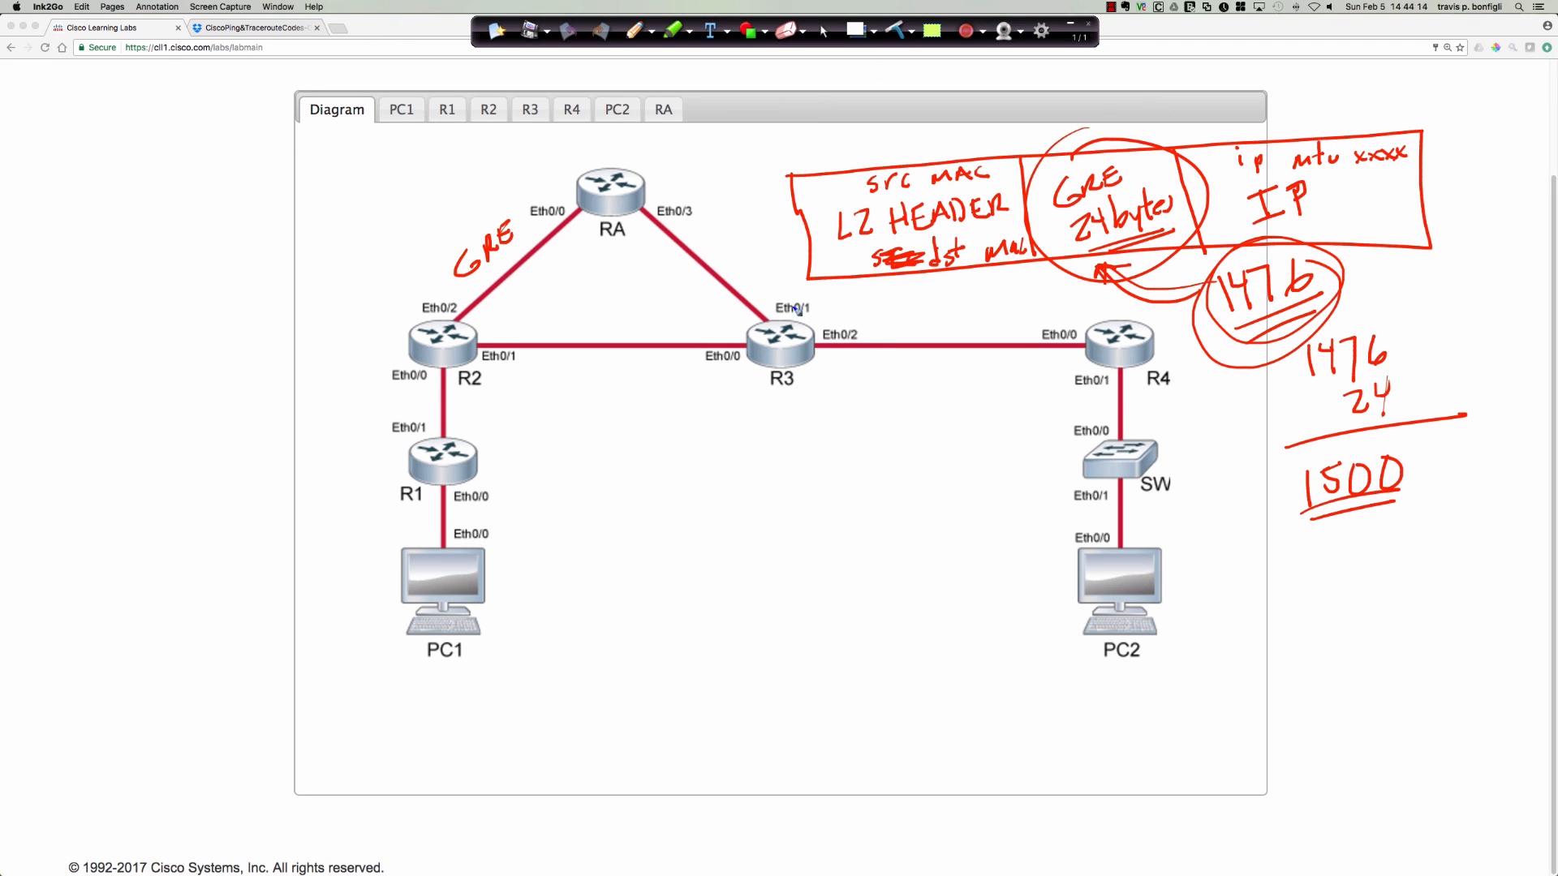
pyautogui.click(899, 34)
pyautogui.click(822, 33)
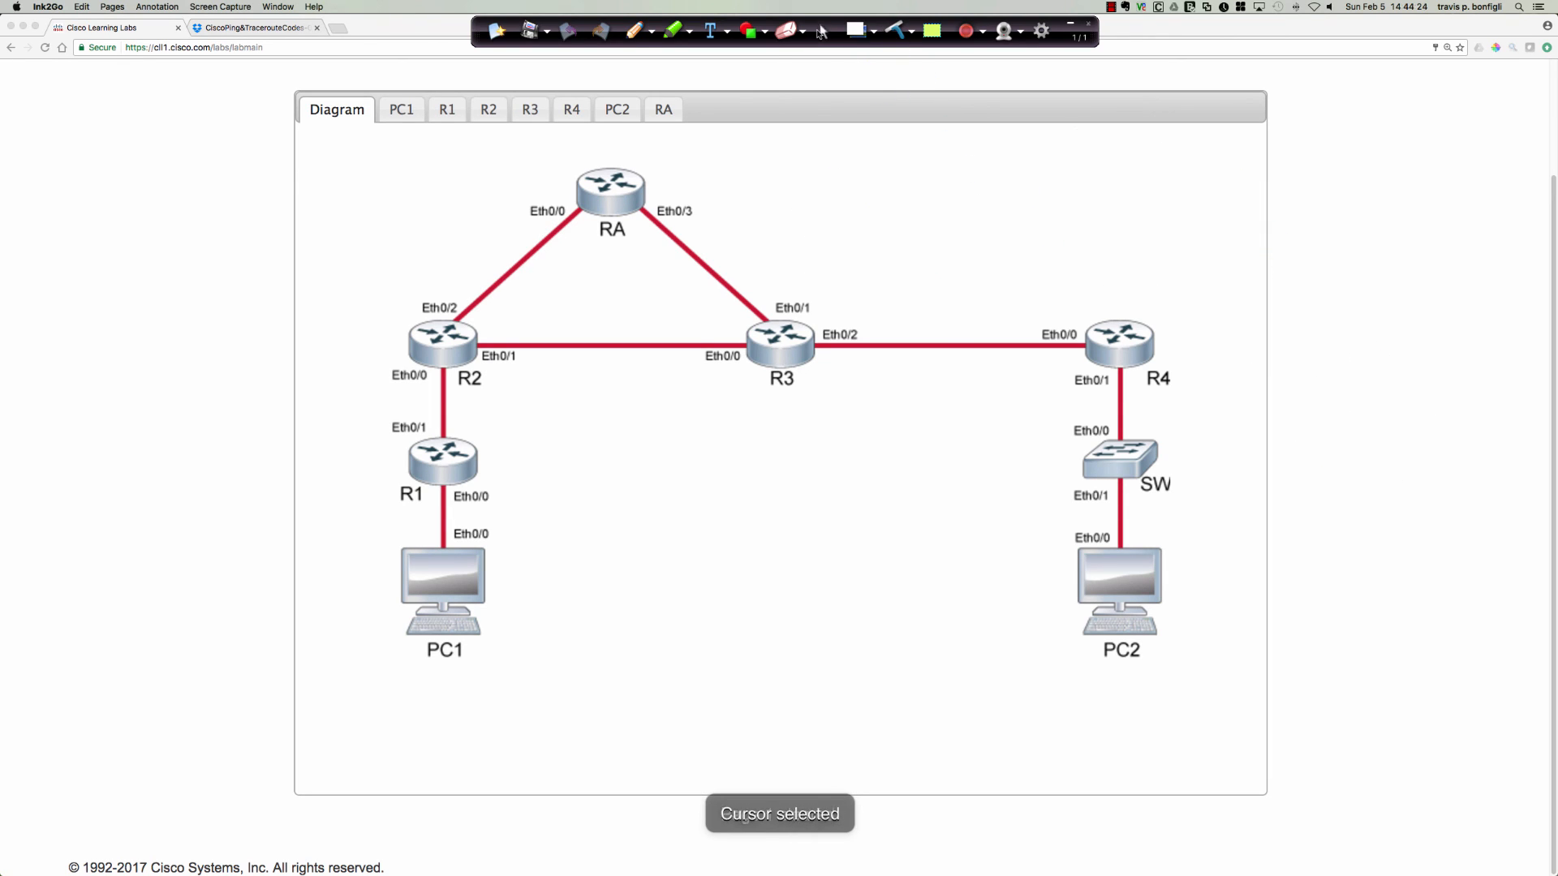